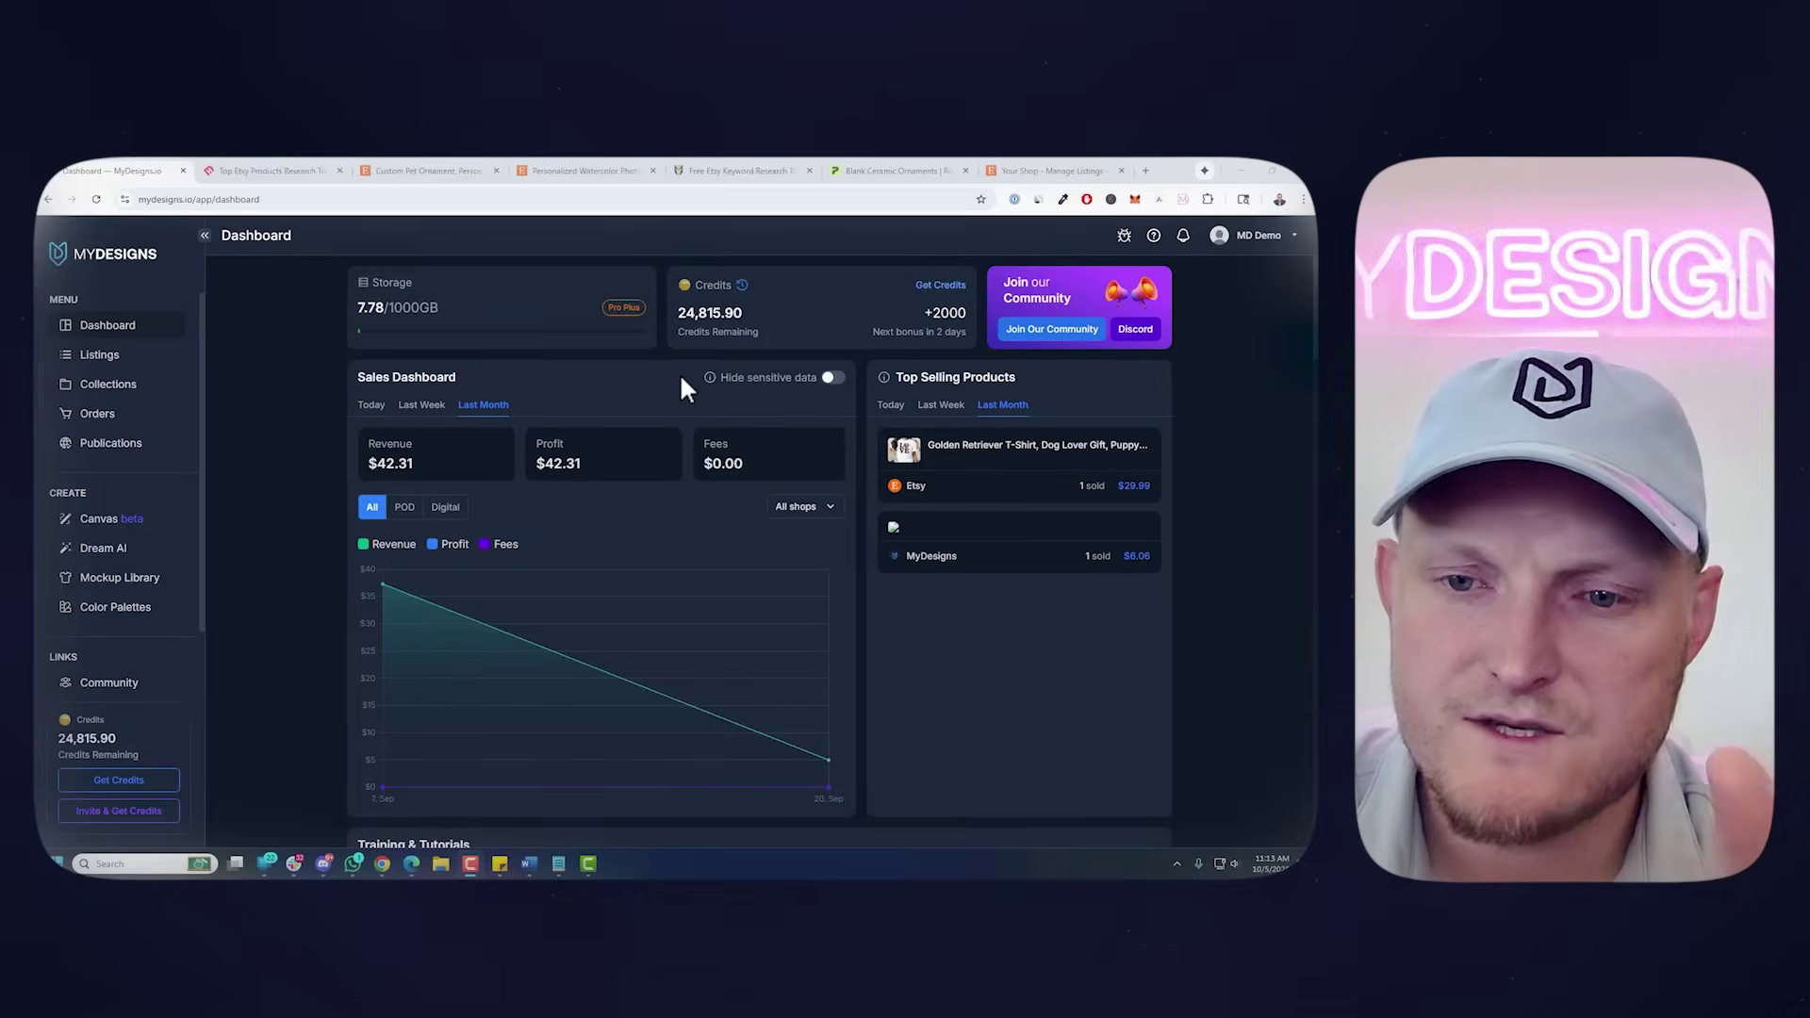
Review the Ceramic Ornament, 4 Shapes page's Imagine Your Photos provider and 4.50 price
click(885, 170)
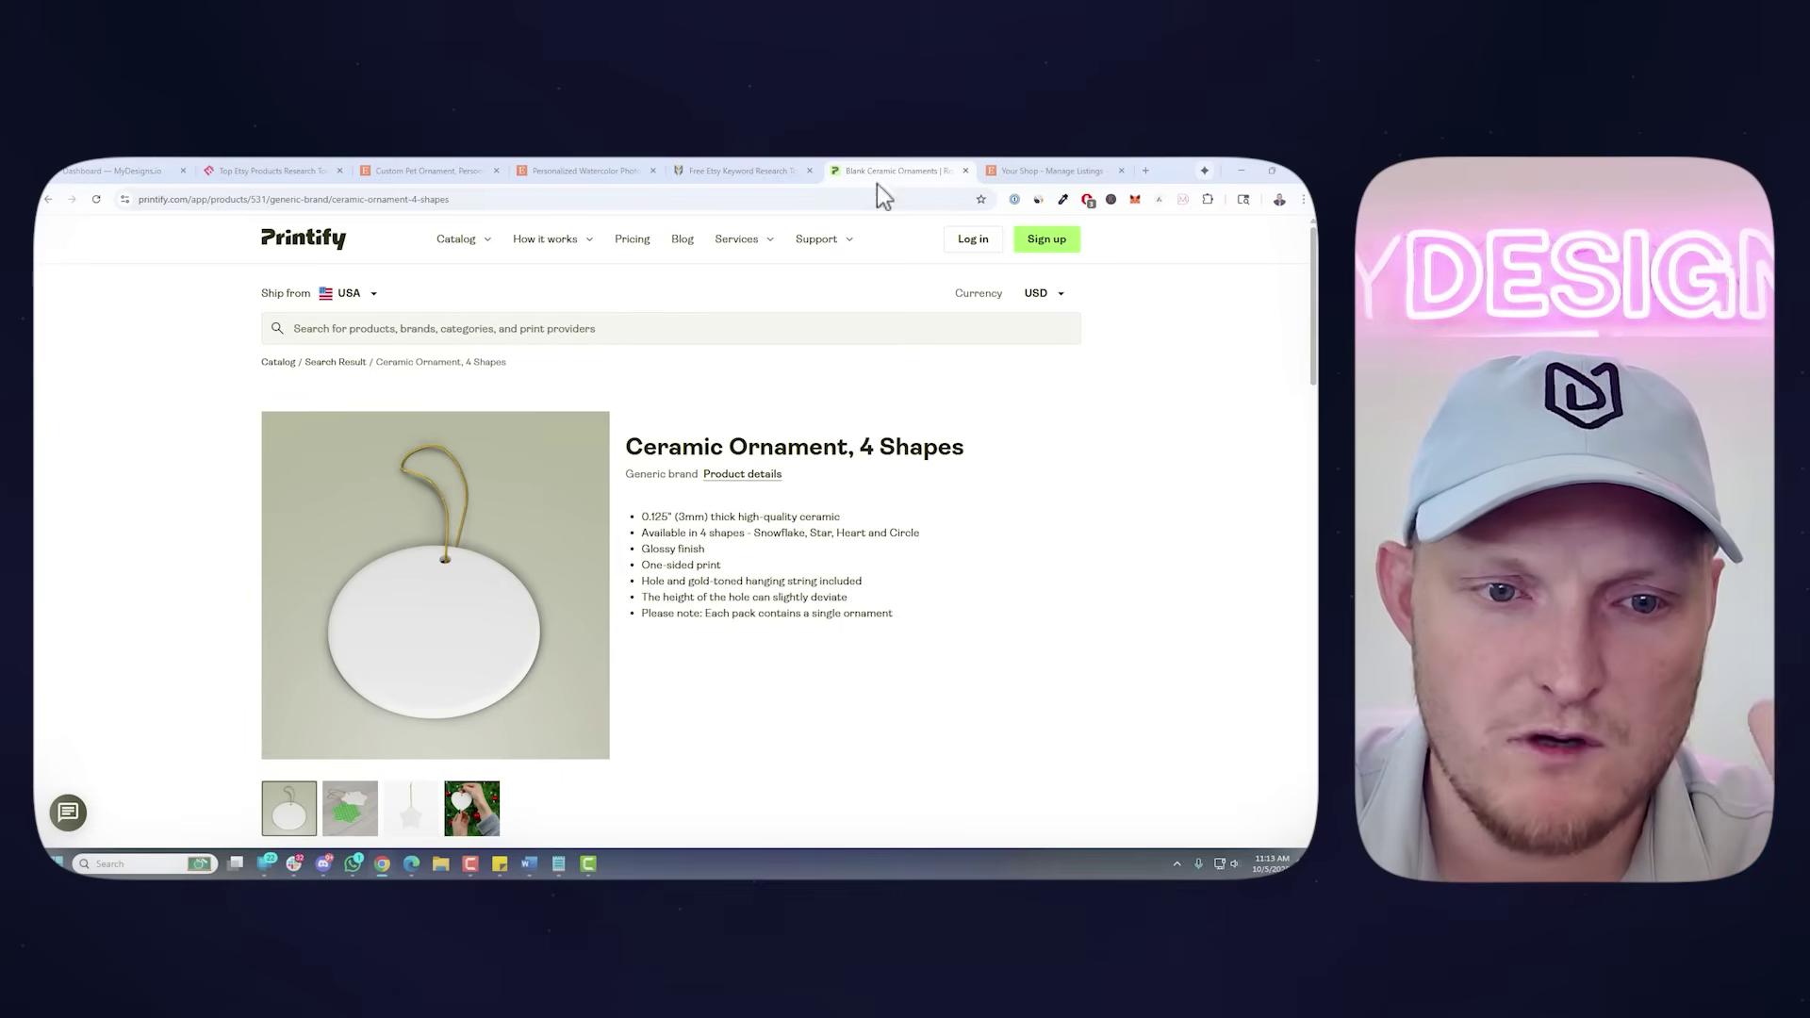
drag(643, 447, 863, 447)
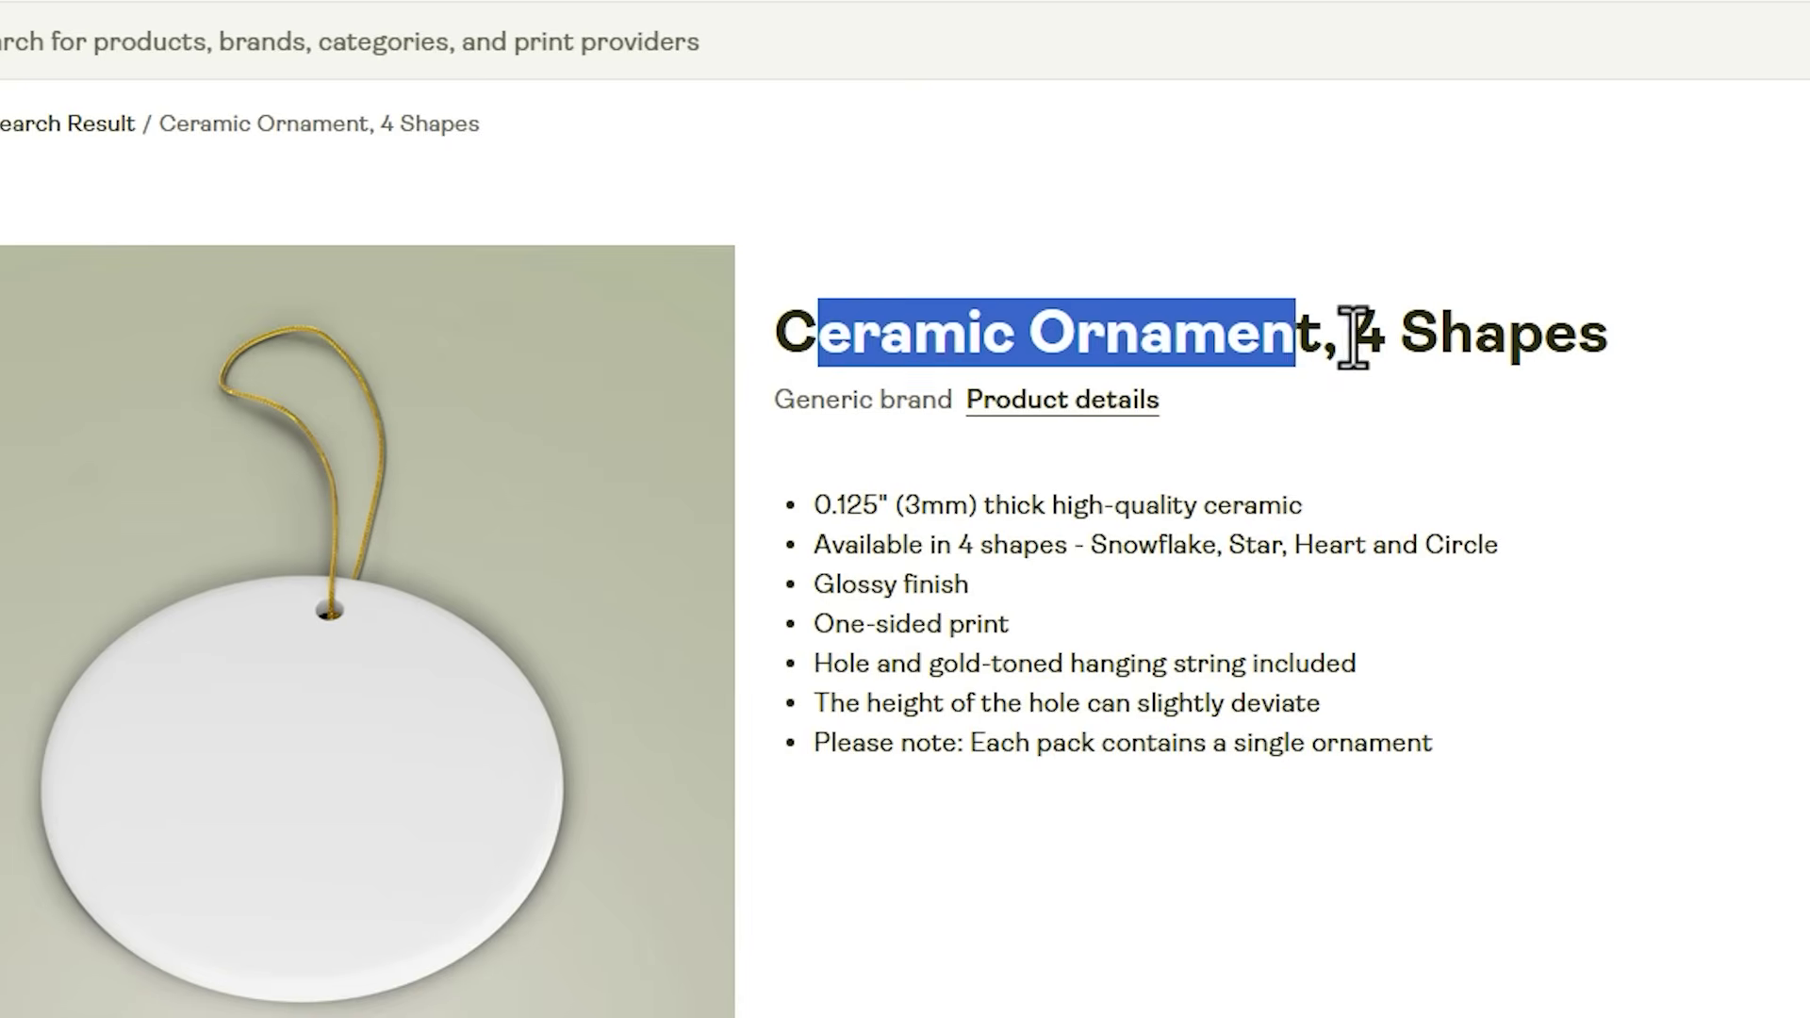
click(1383, 341)
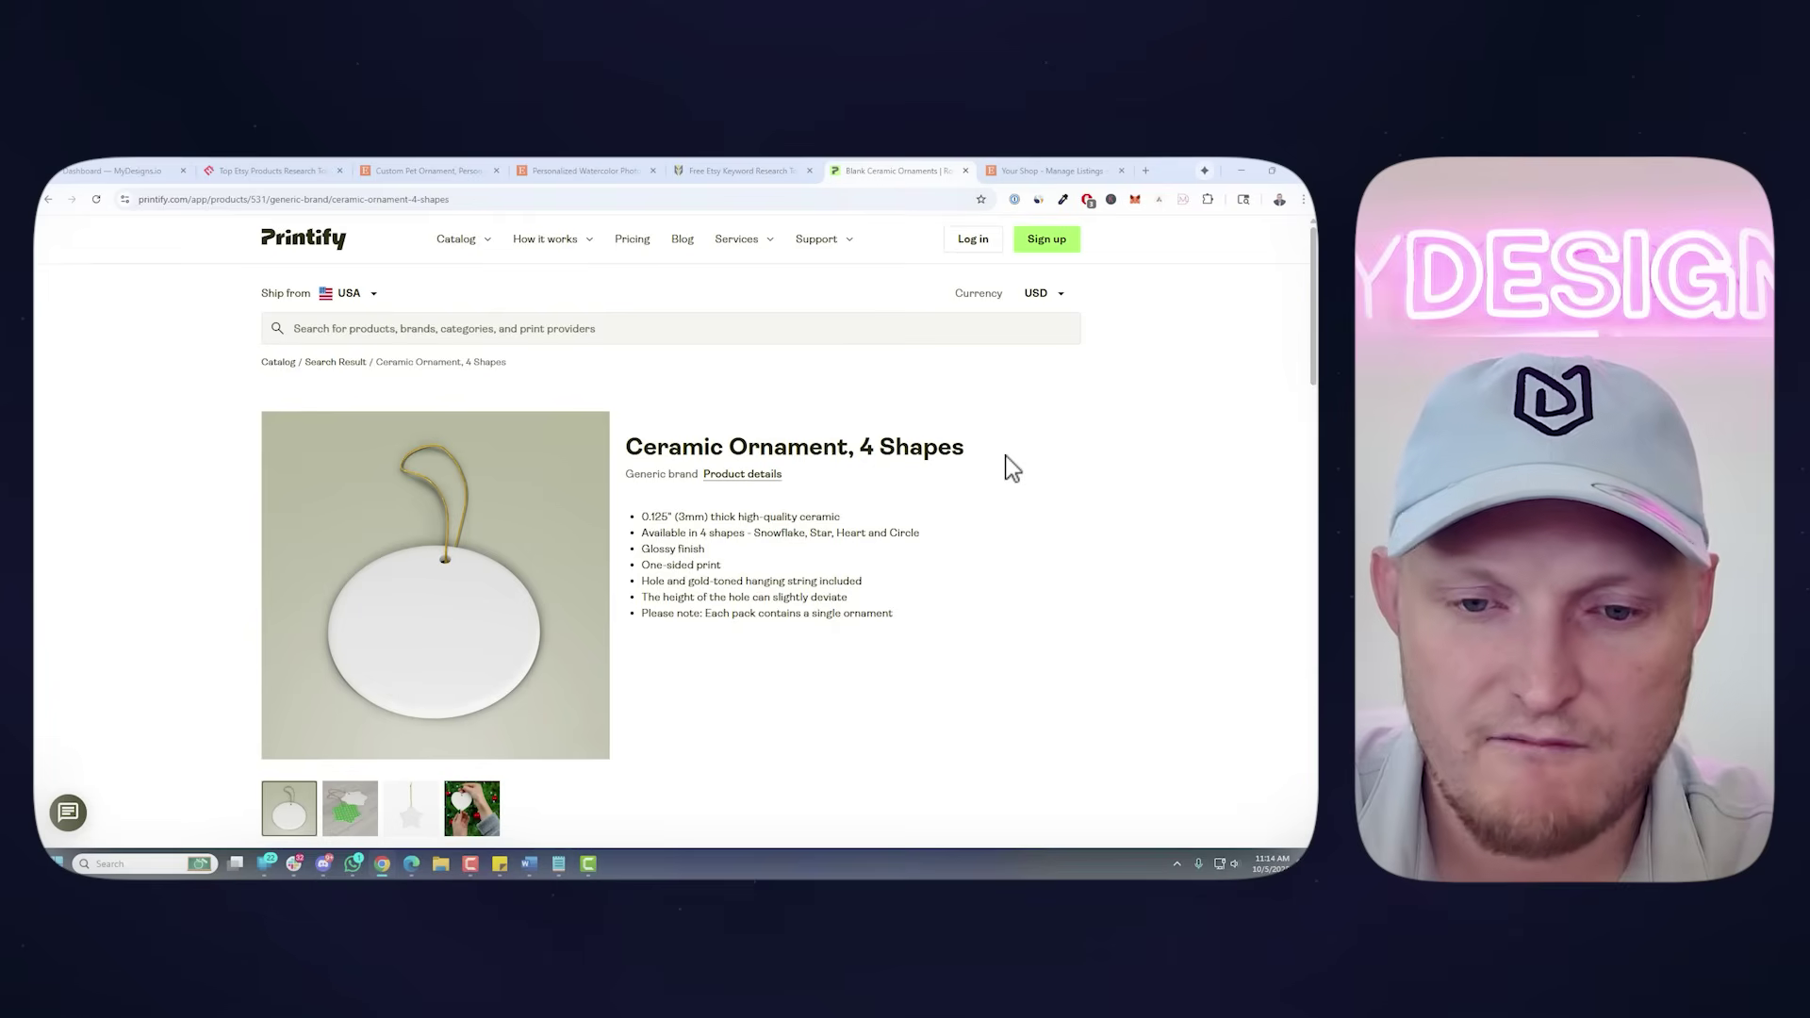
scroll(1374, 292, down, 6)
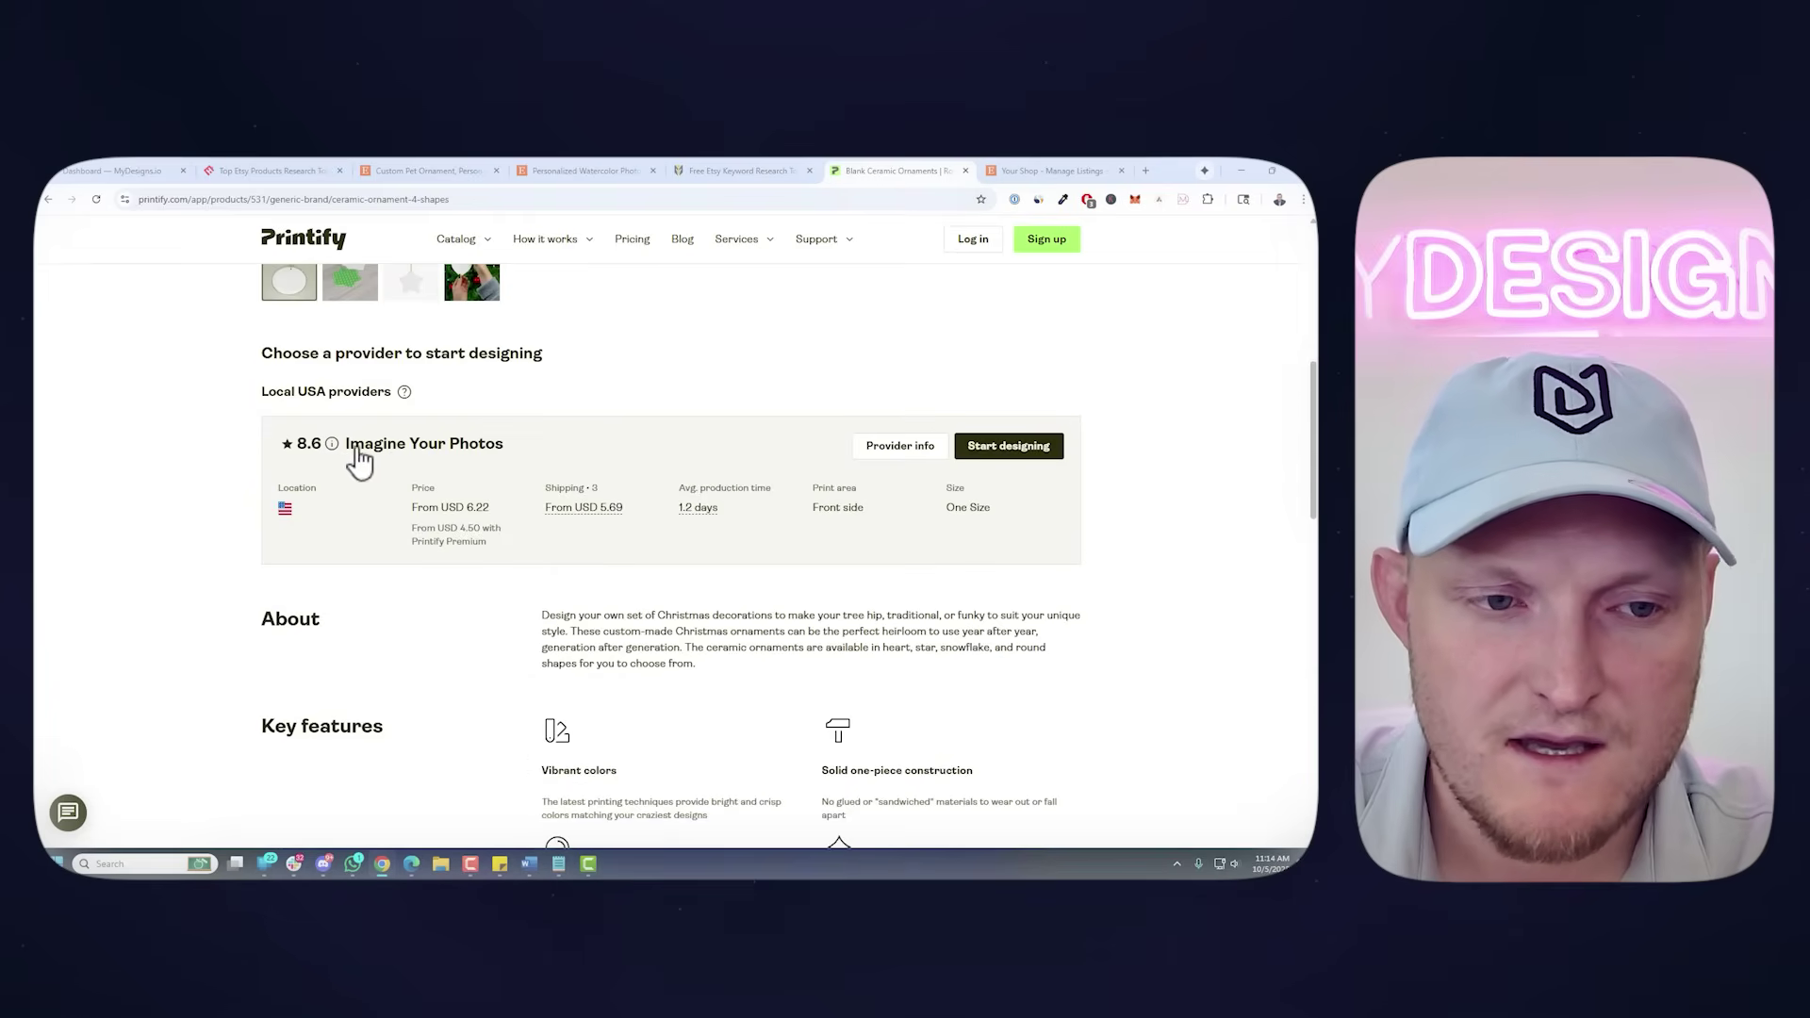
drag(348, 447, 488, 443)
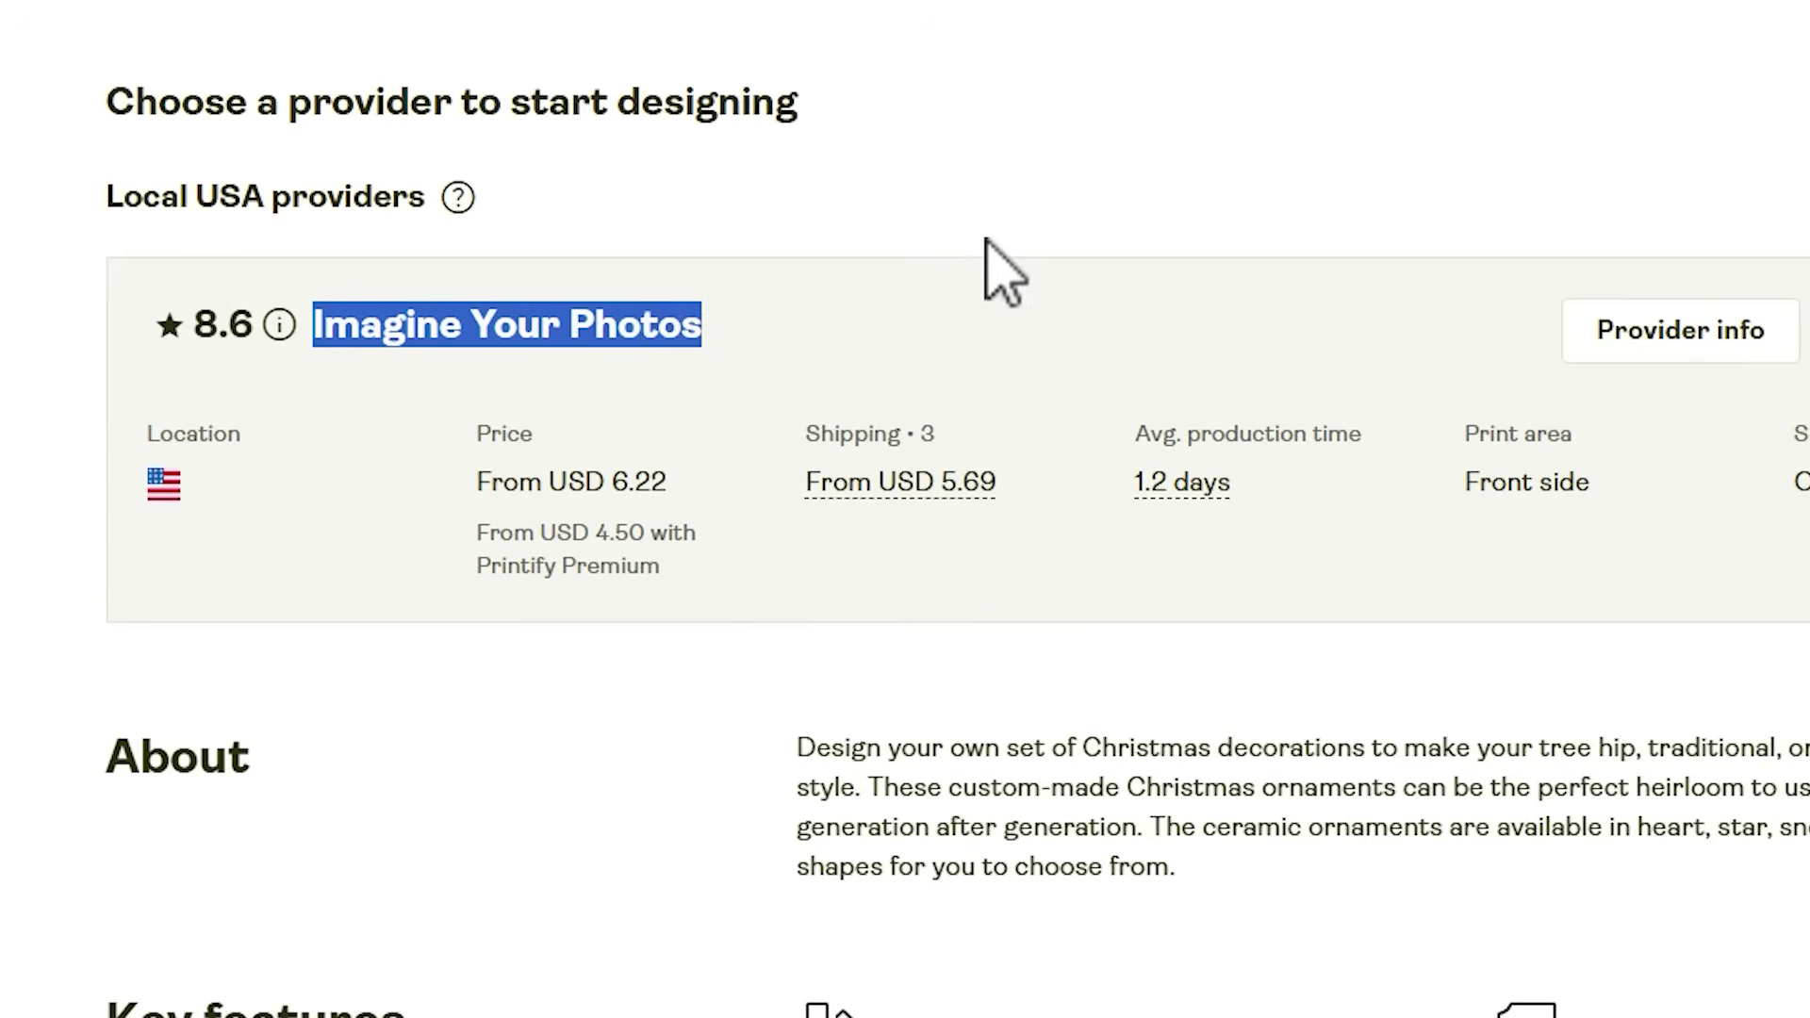
click(985, 240)
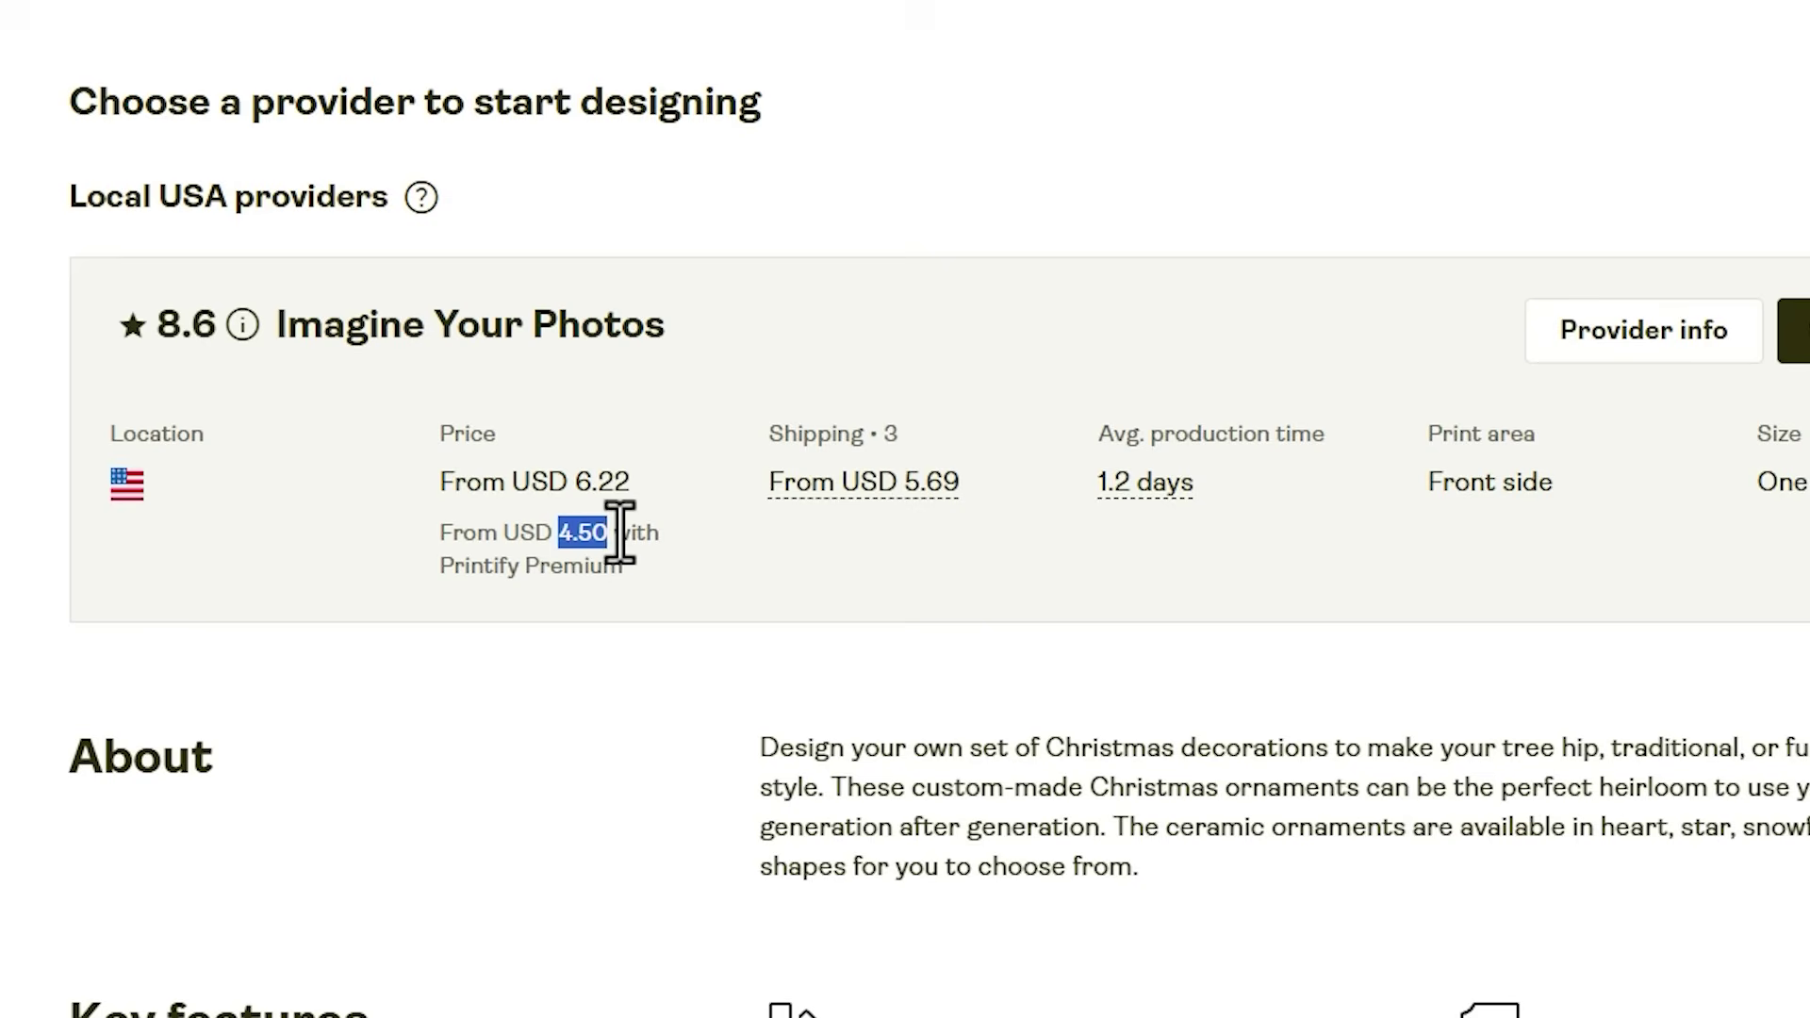
click(900, 490)
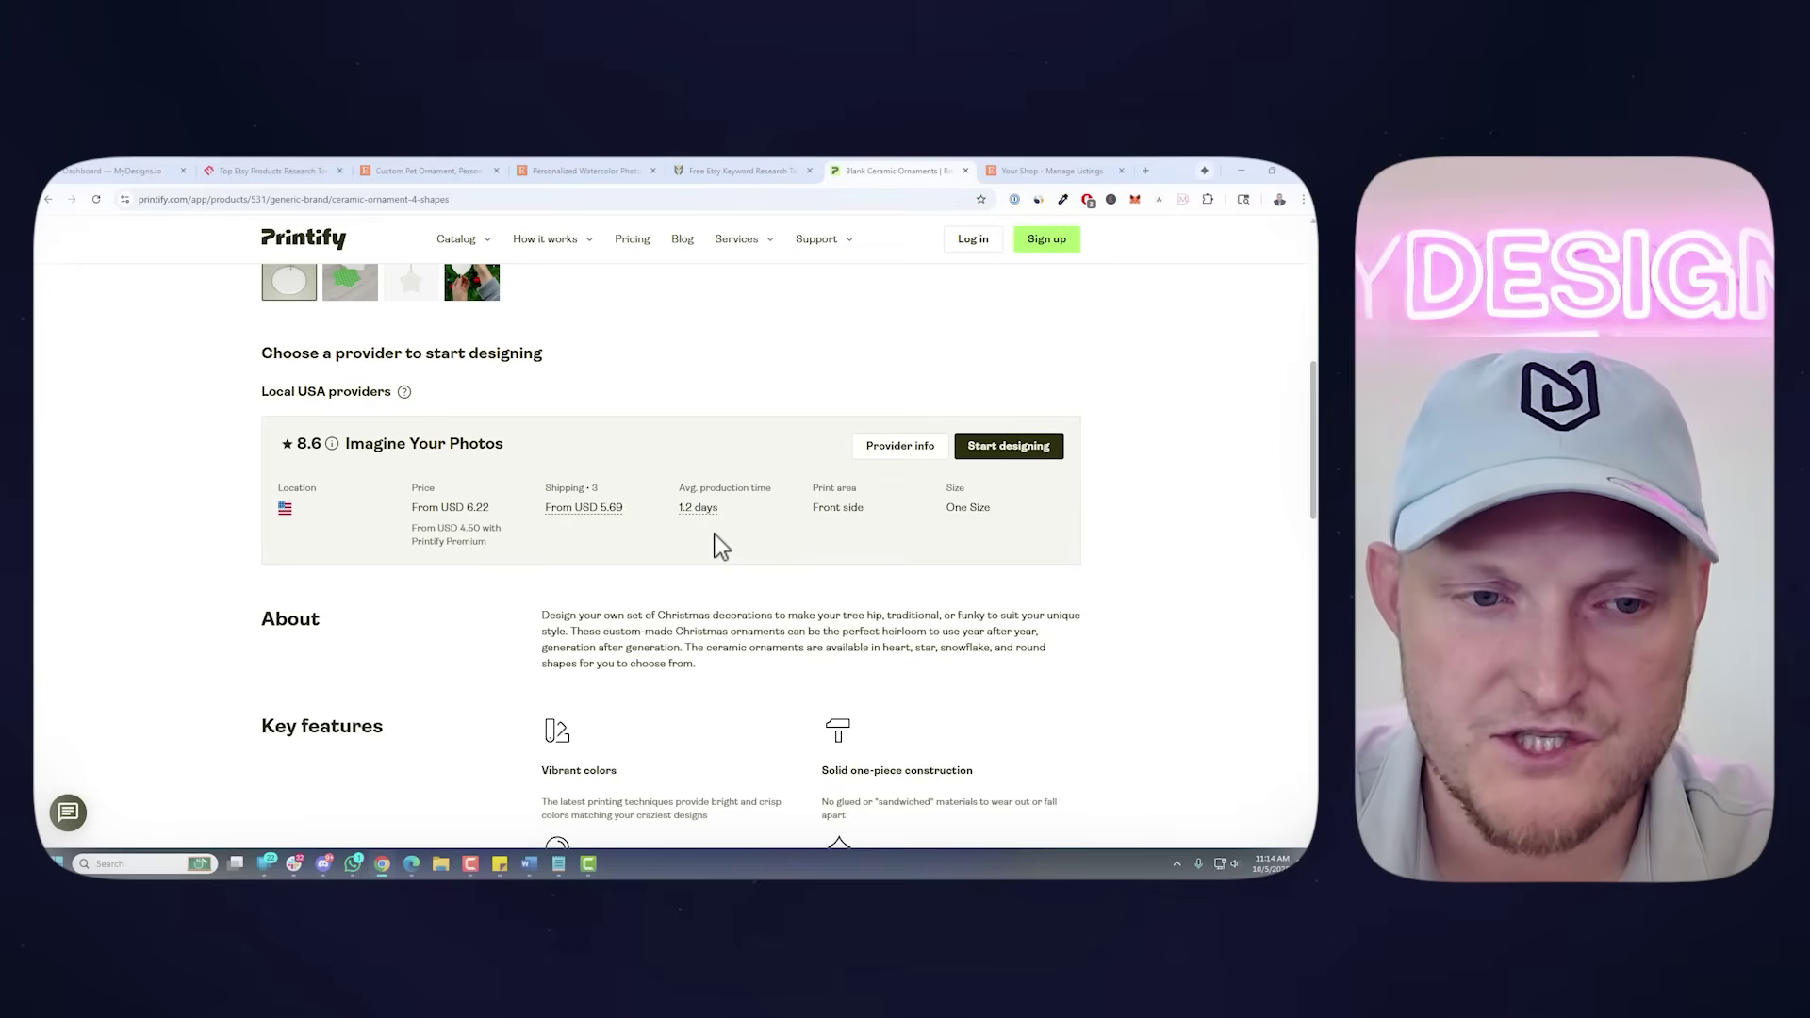
scroll(713, 539, up, 5)
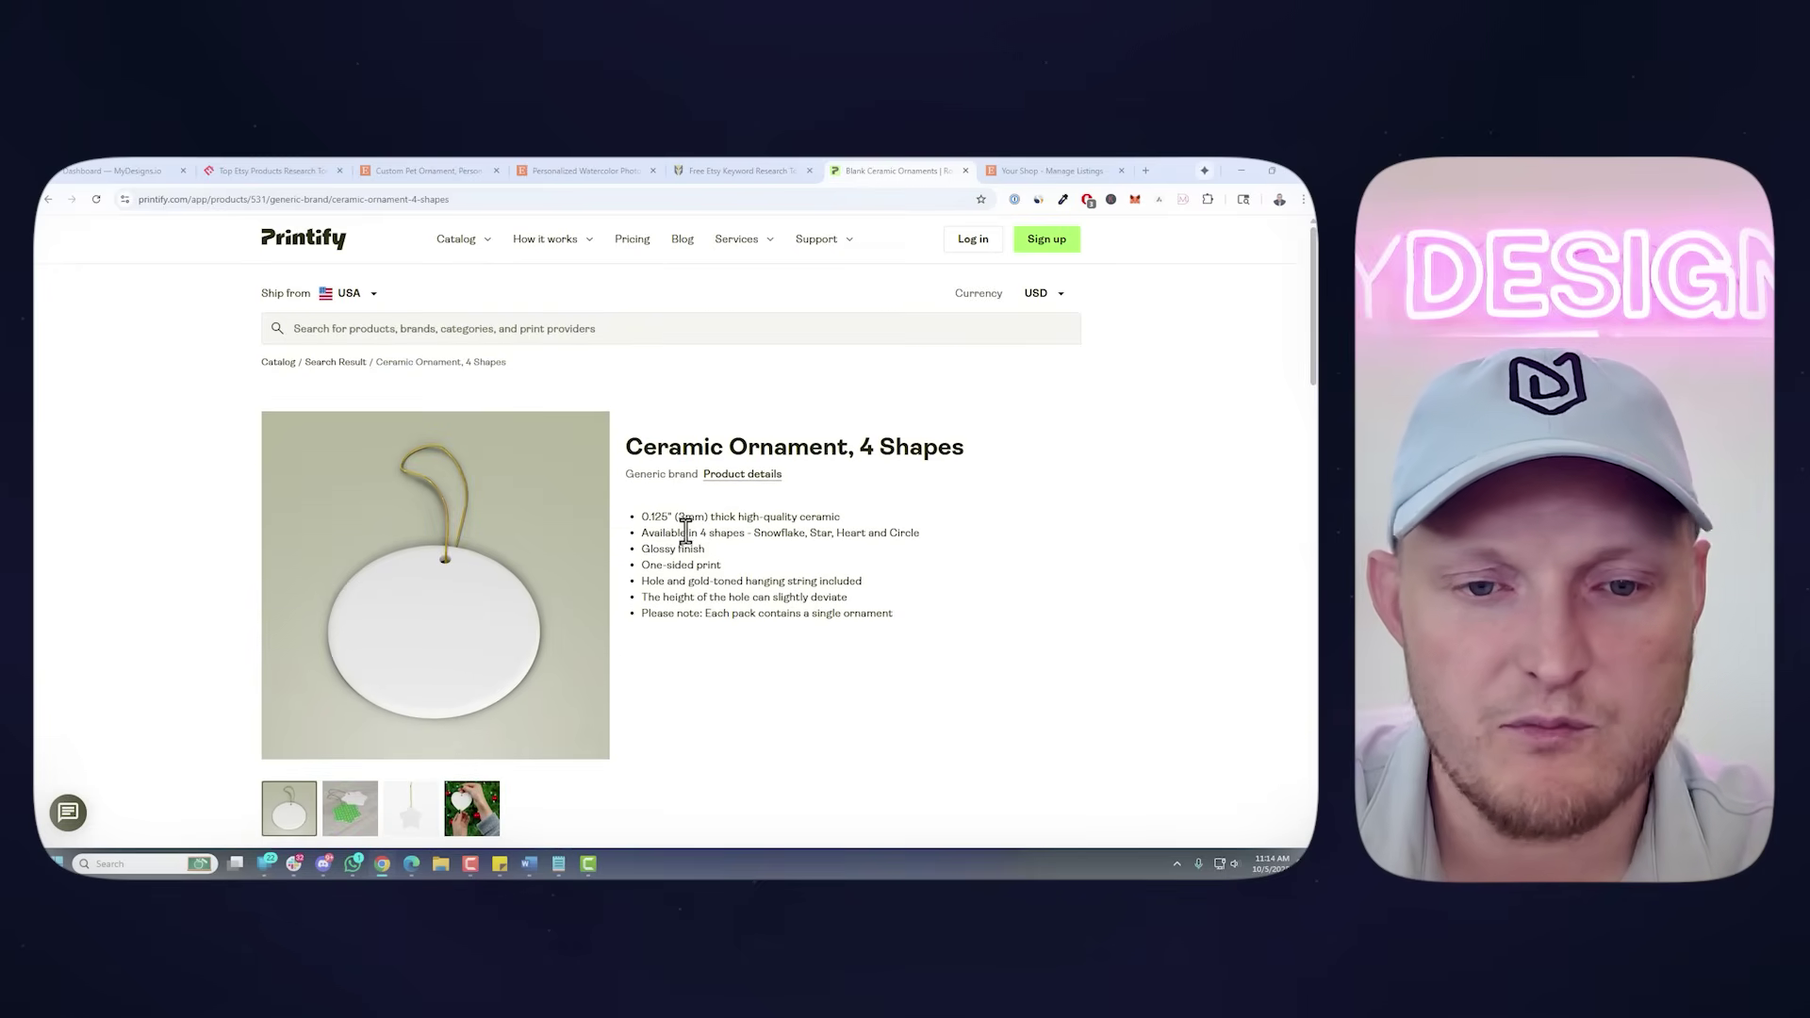
Show EHunt's 'custom pet ornament' results and browse down to the personalized dog ornament listings
click(308, 171)
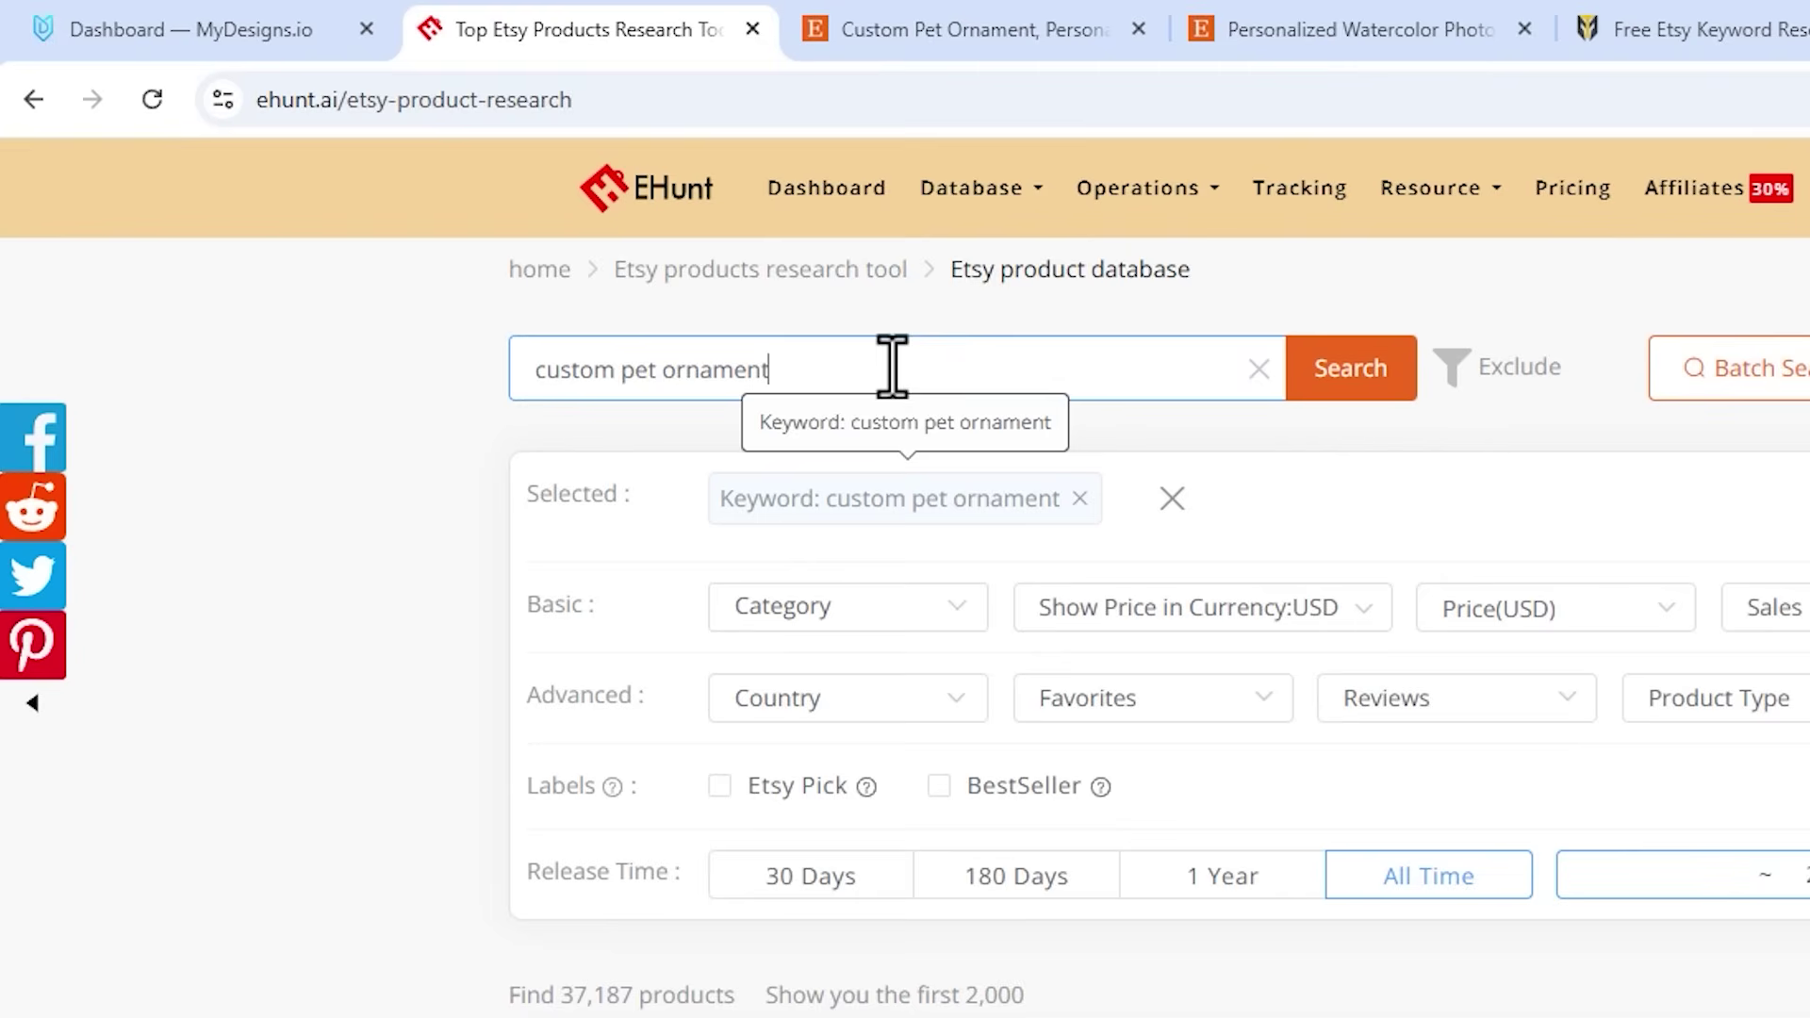
triple_click(395, 309)
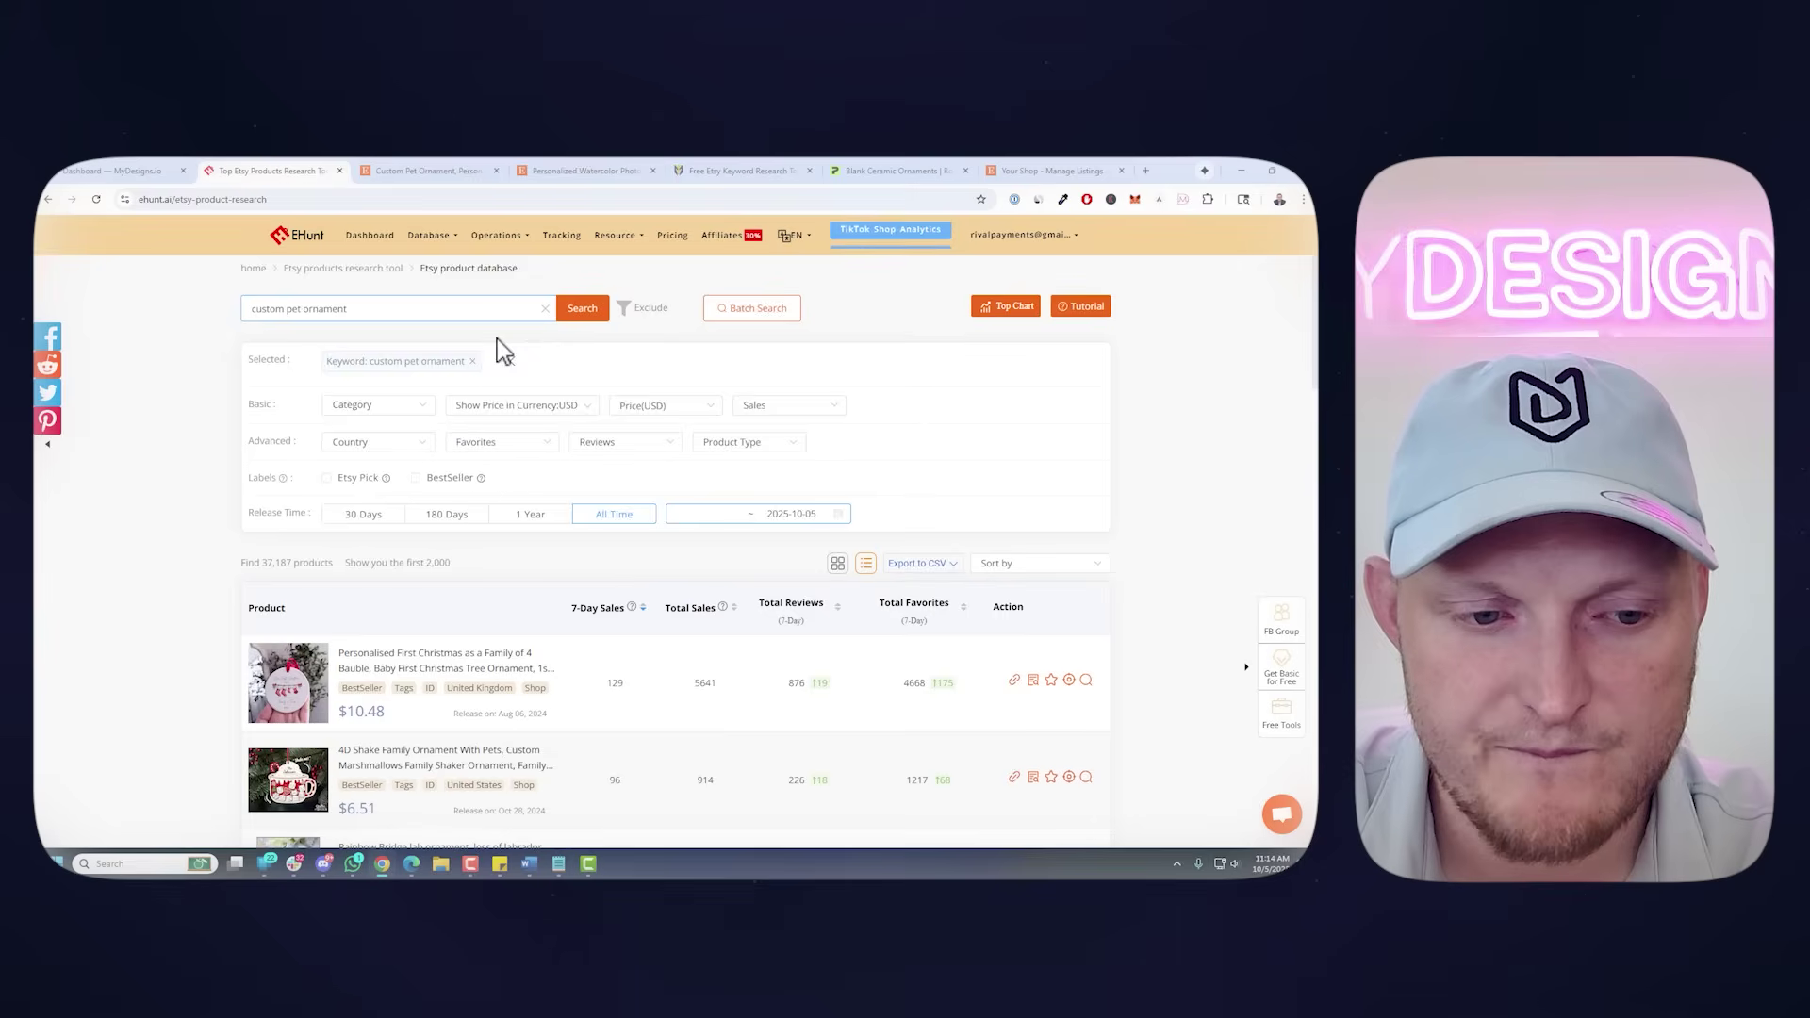
scroll(1035, 384, down, 6)
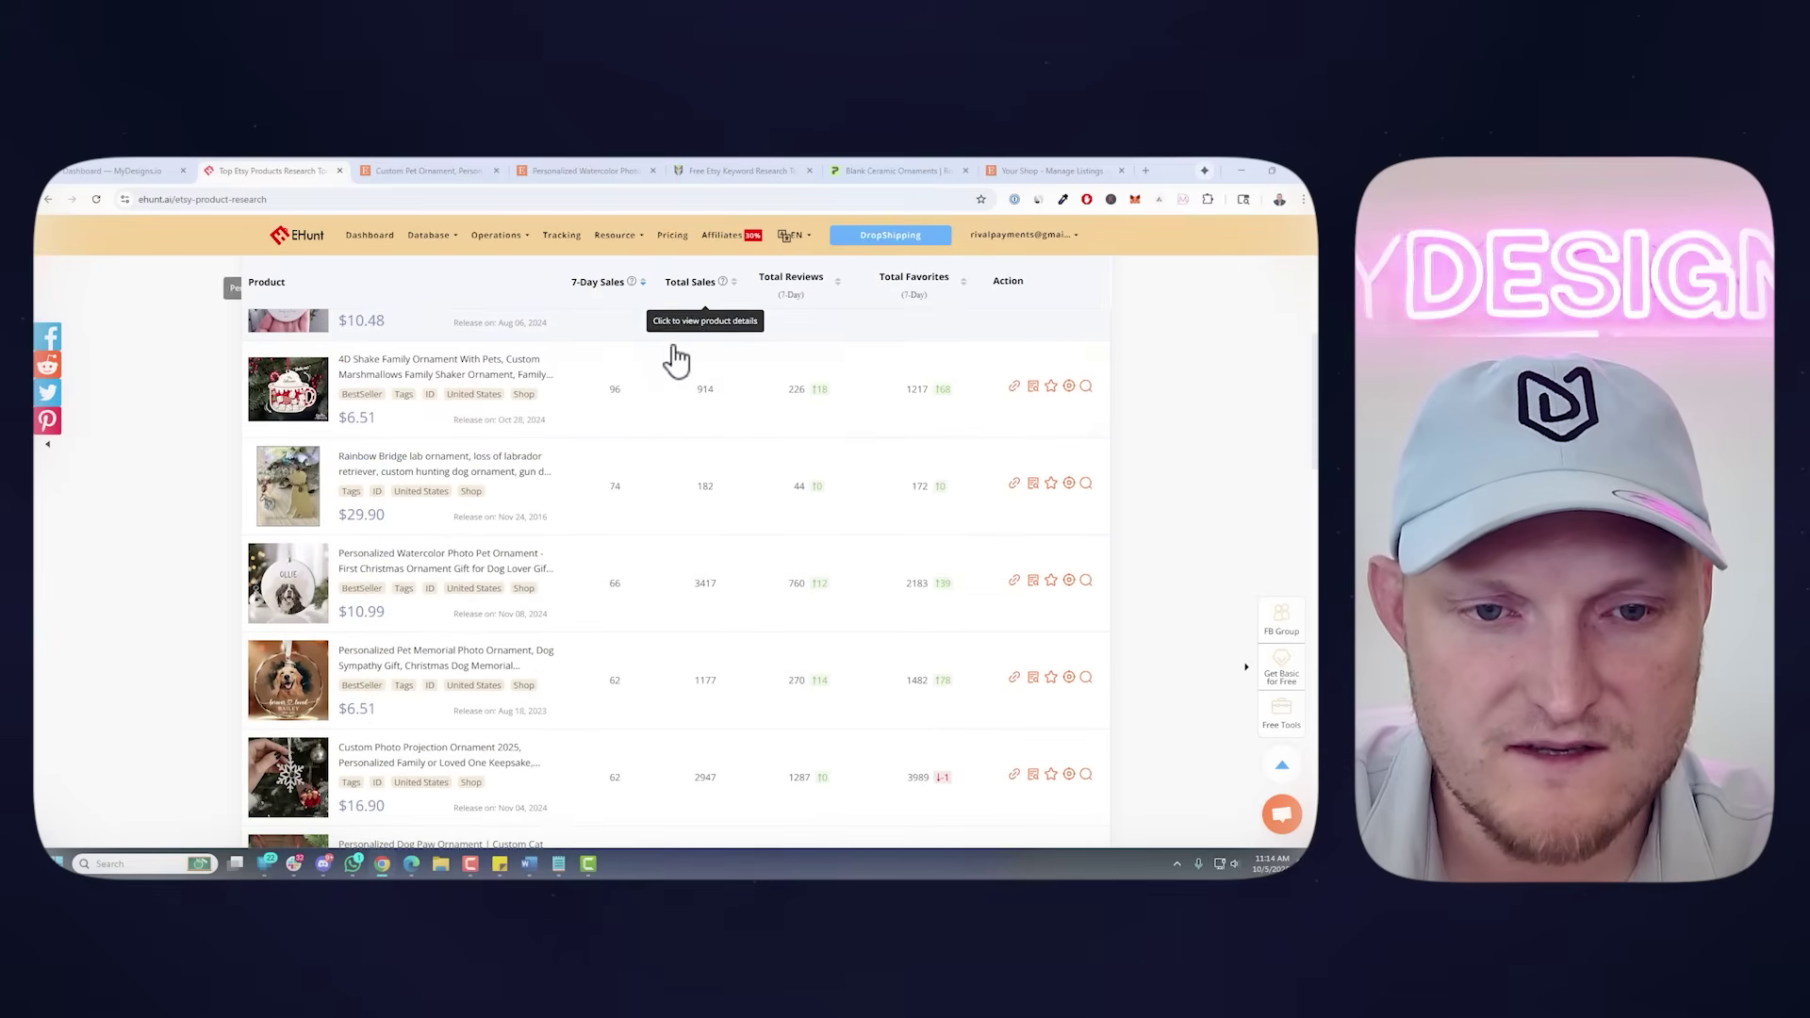
scroll(667, 374, down, 1)
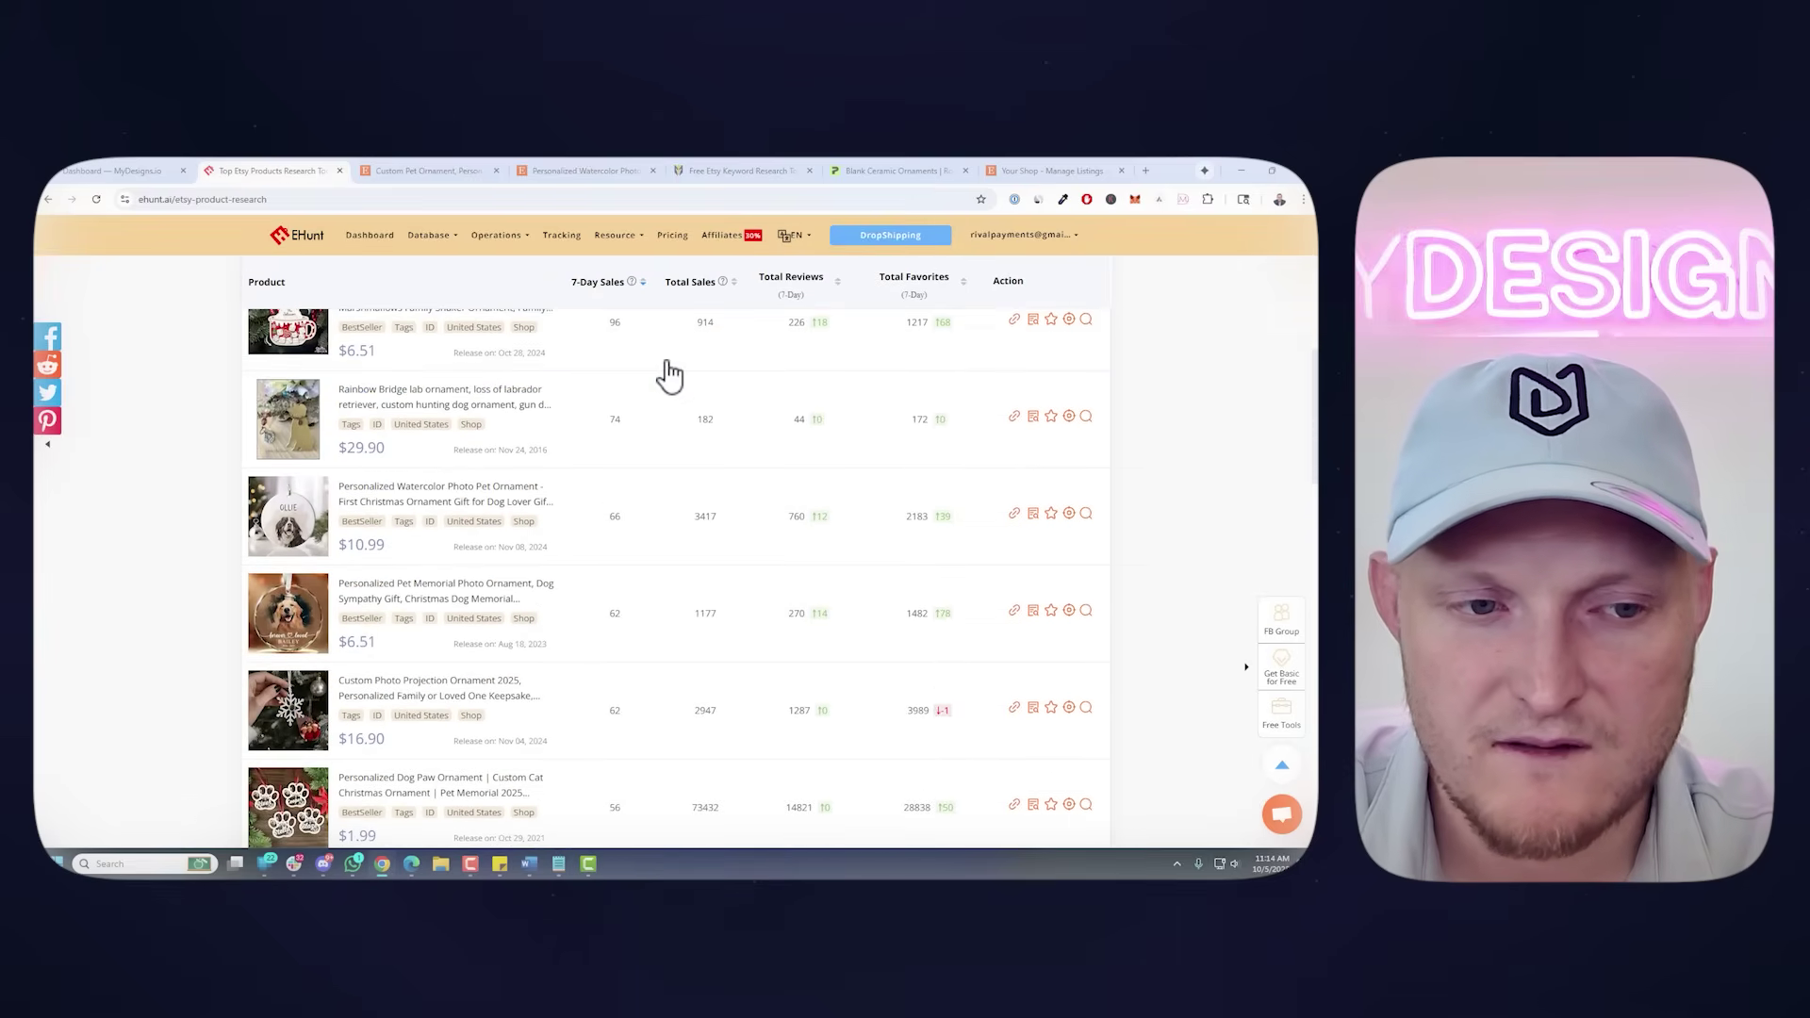
scroll(668, 374, down, 1)
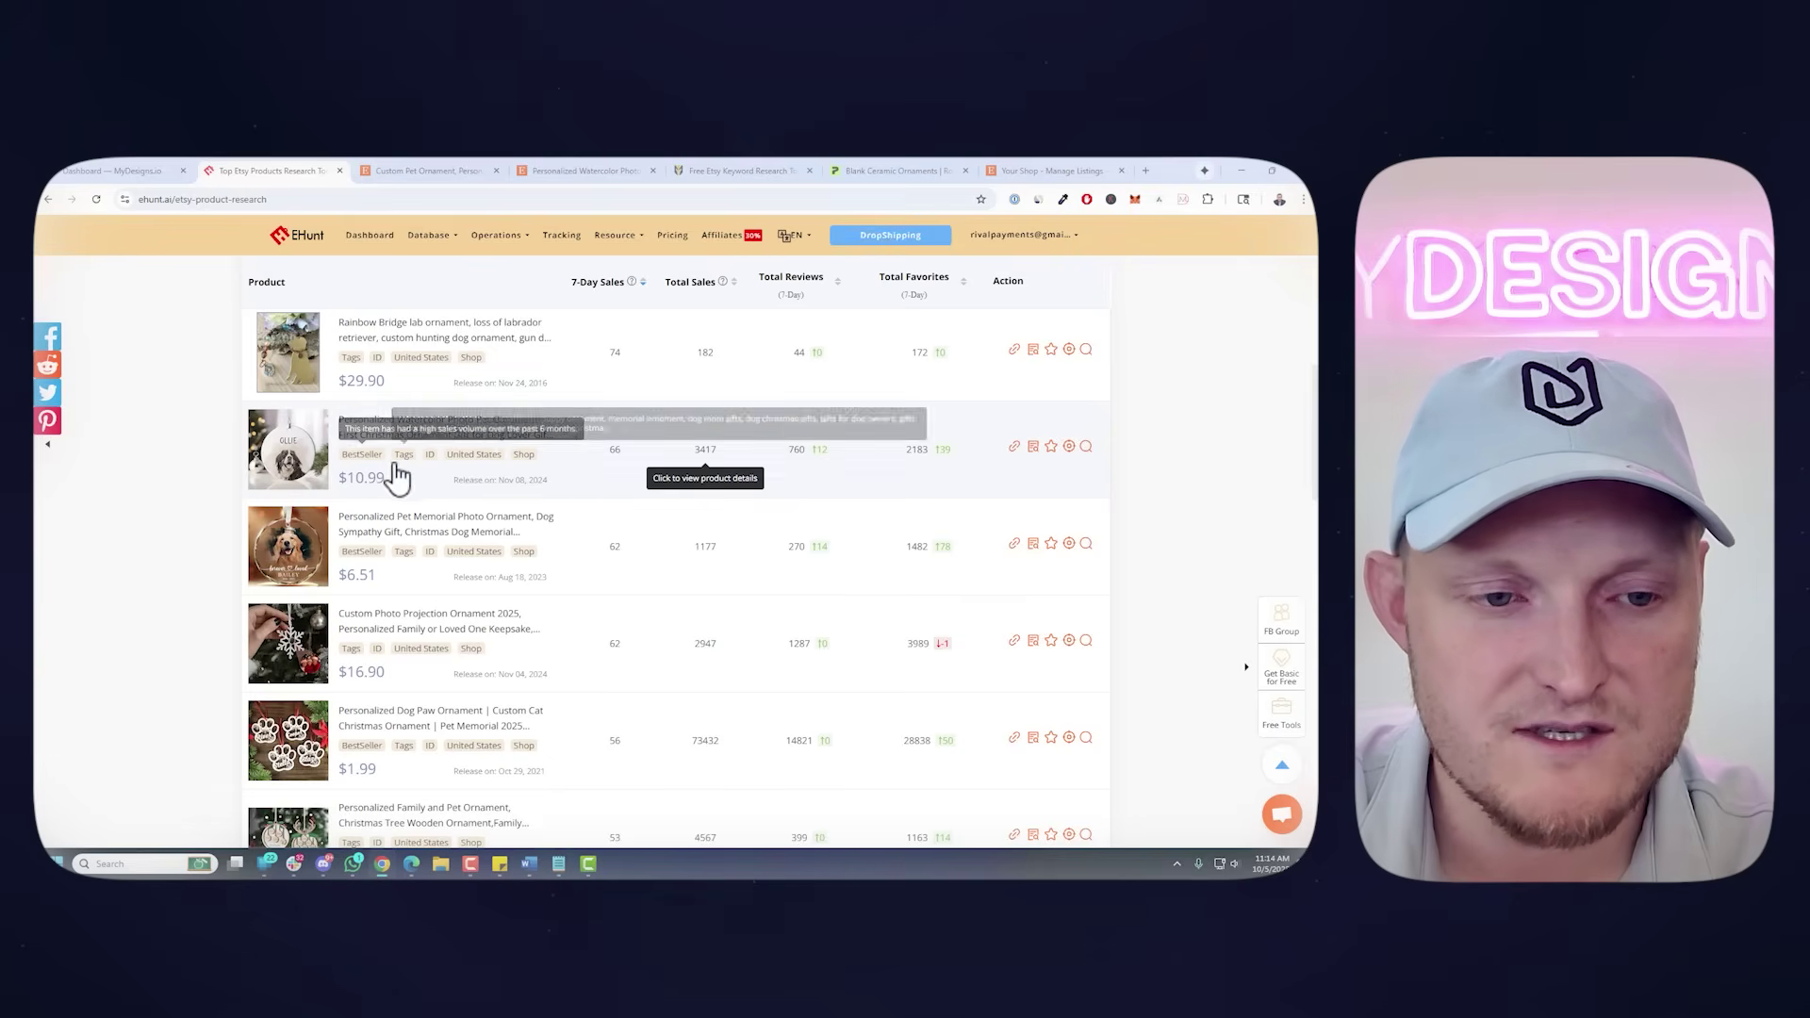
scroll(615, 443, down, 5)
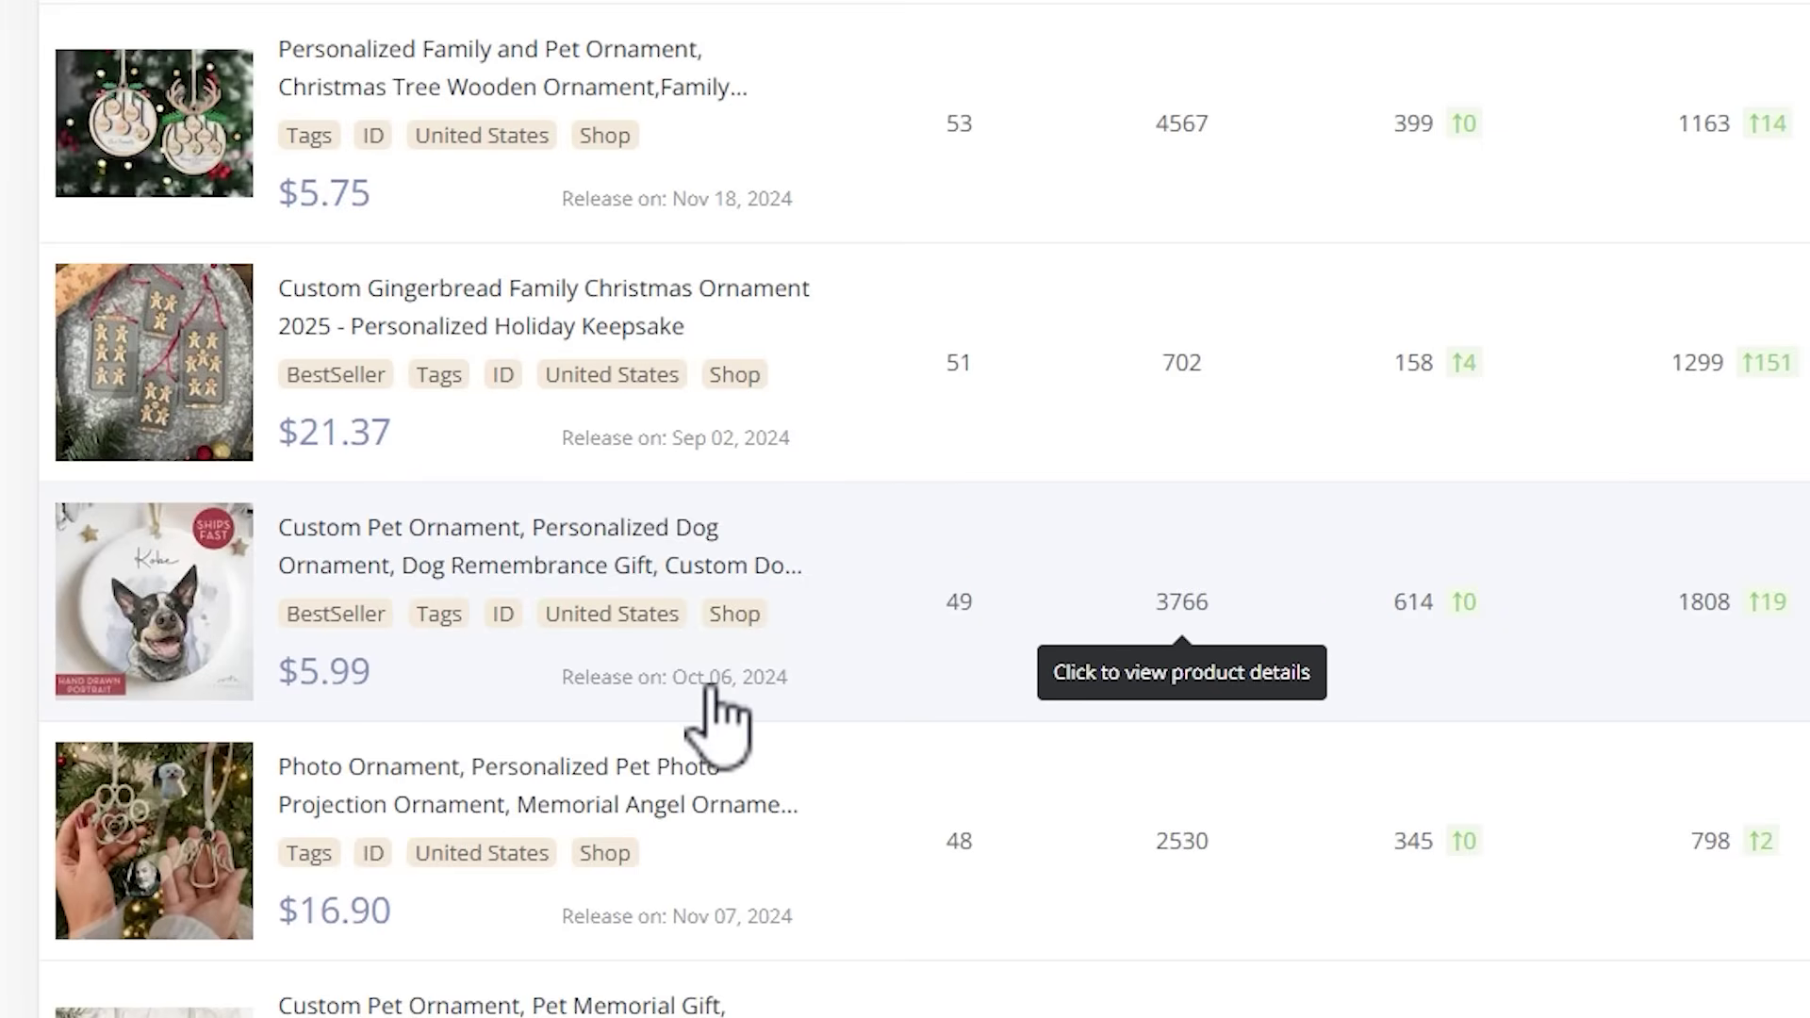
Open the Custom Pet Ornament Etsy listing and check its $16.99 price and $5.99 shipping
click(1174, 651)
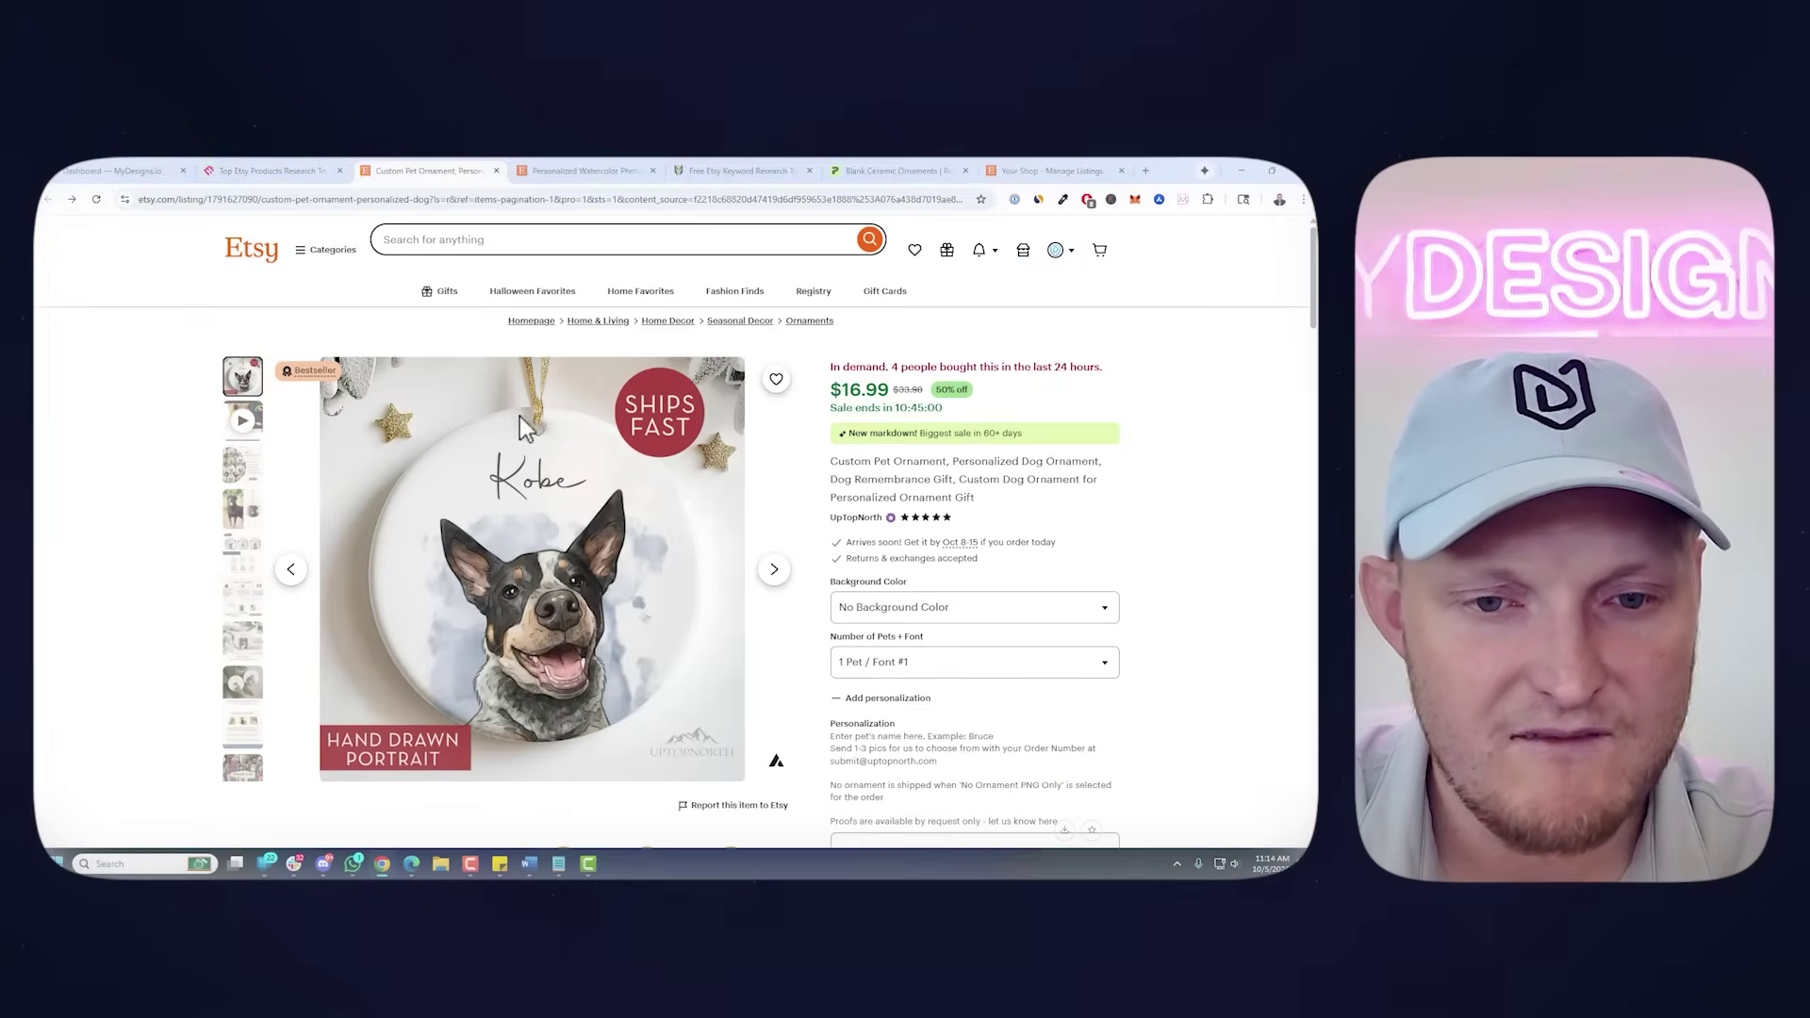
drag(842, 389, 885, 385)
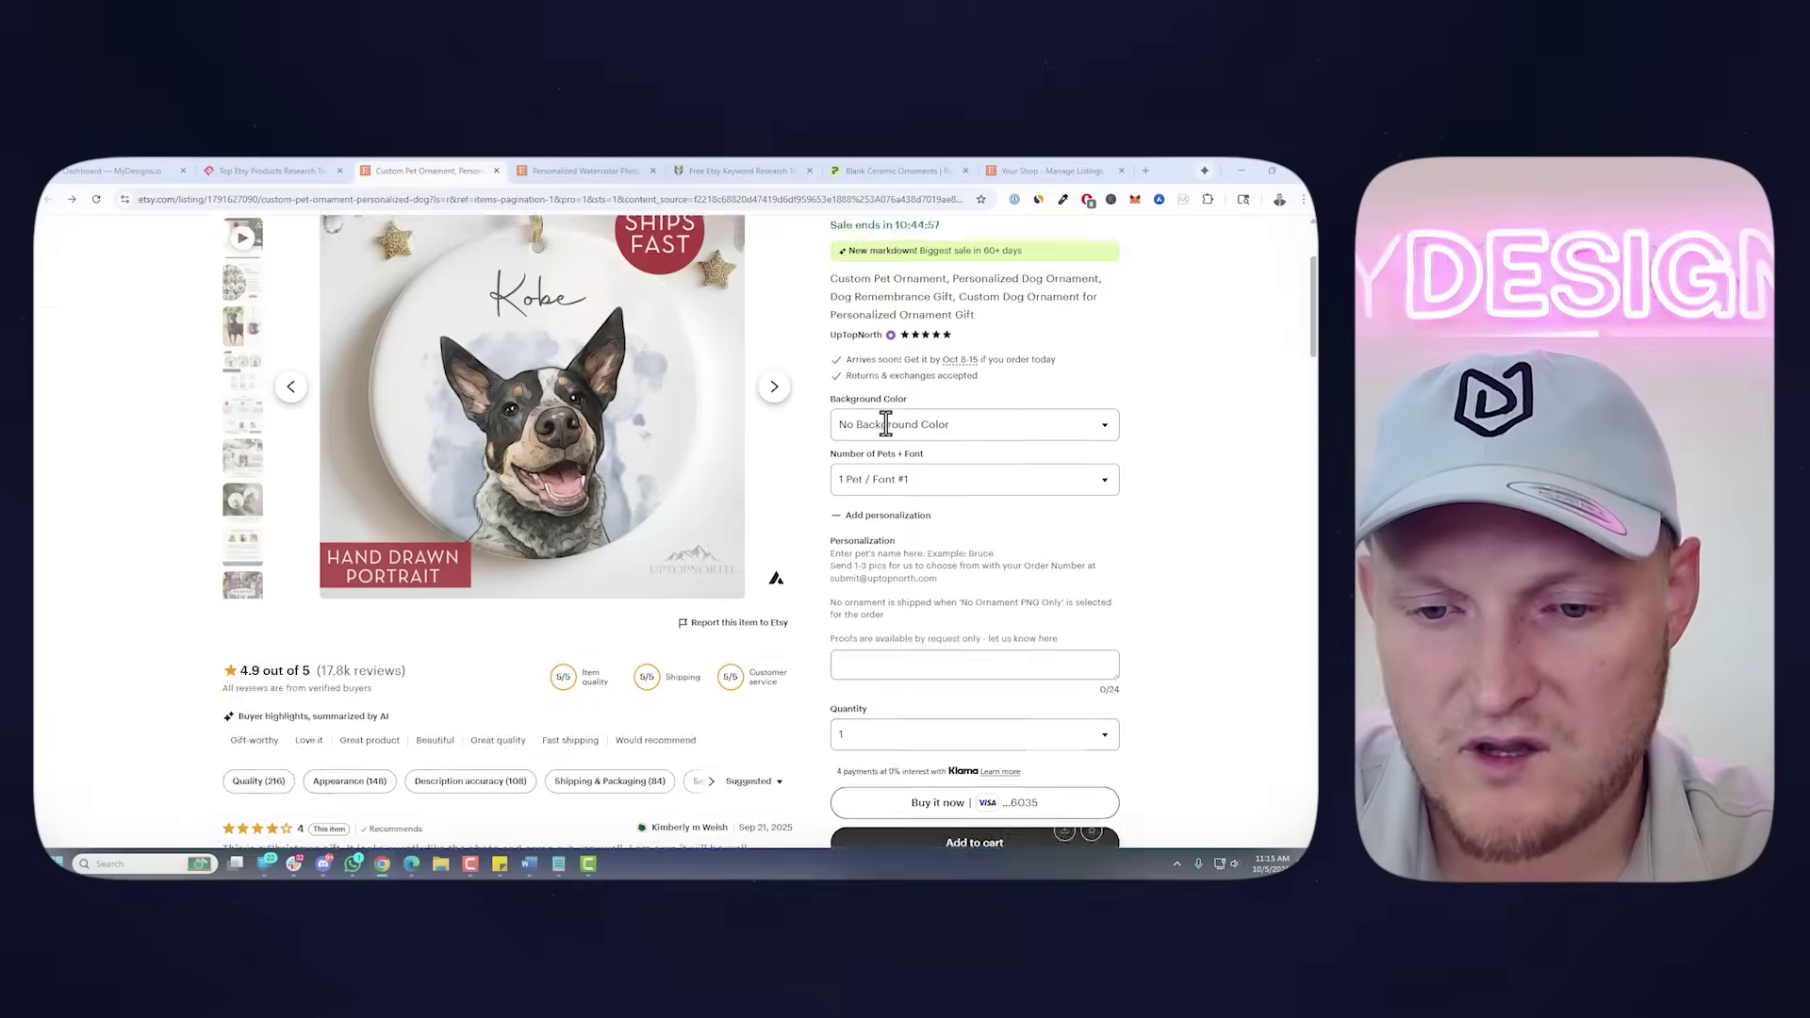
scroll(773, 957, down, 10)
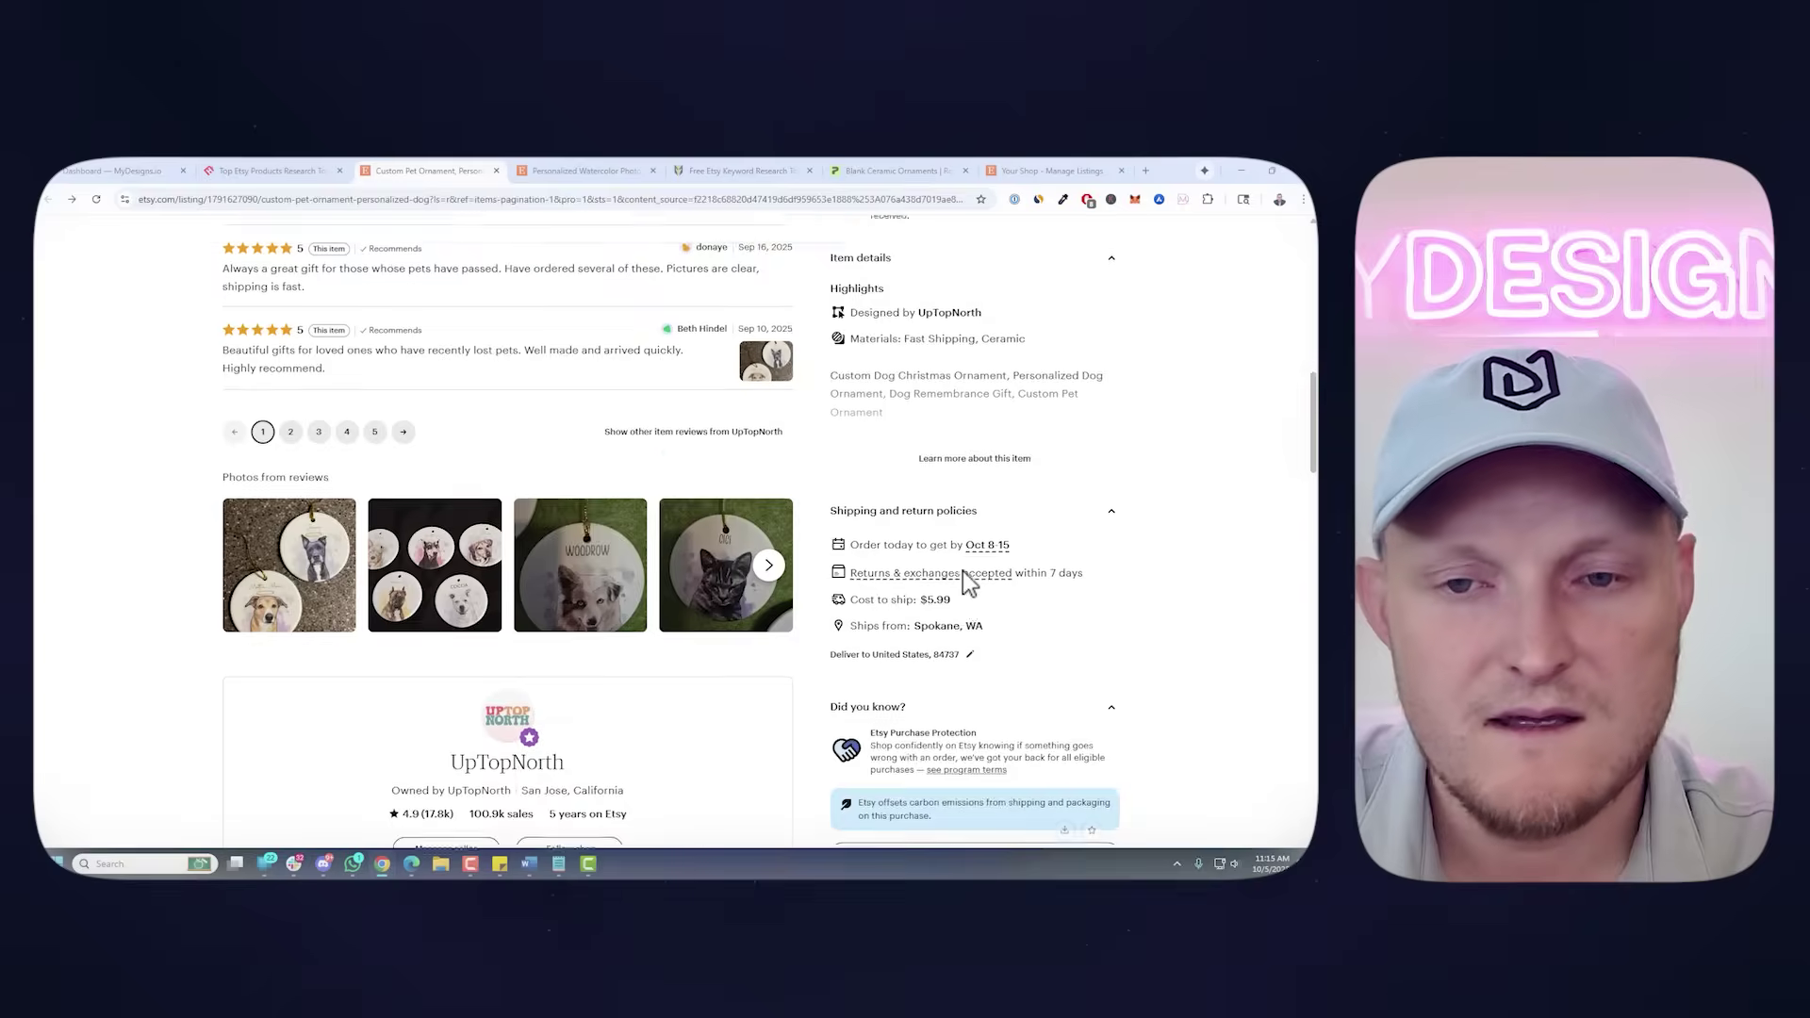
scroll(1124, 400, up, 10)
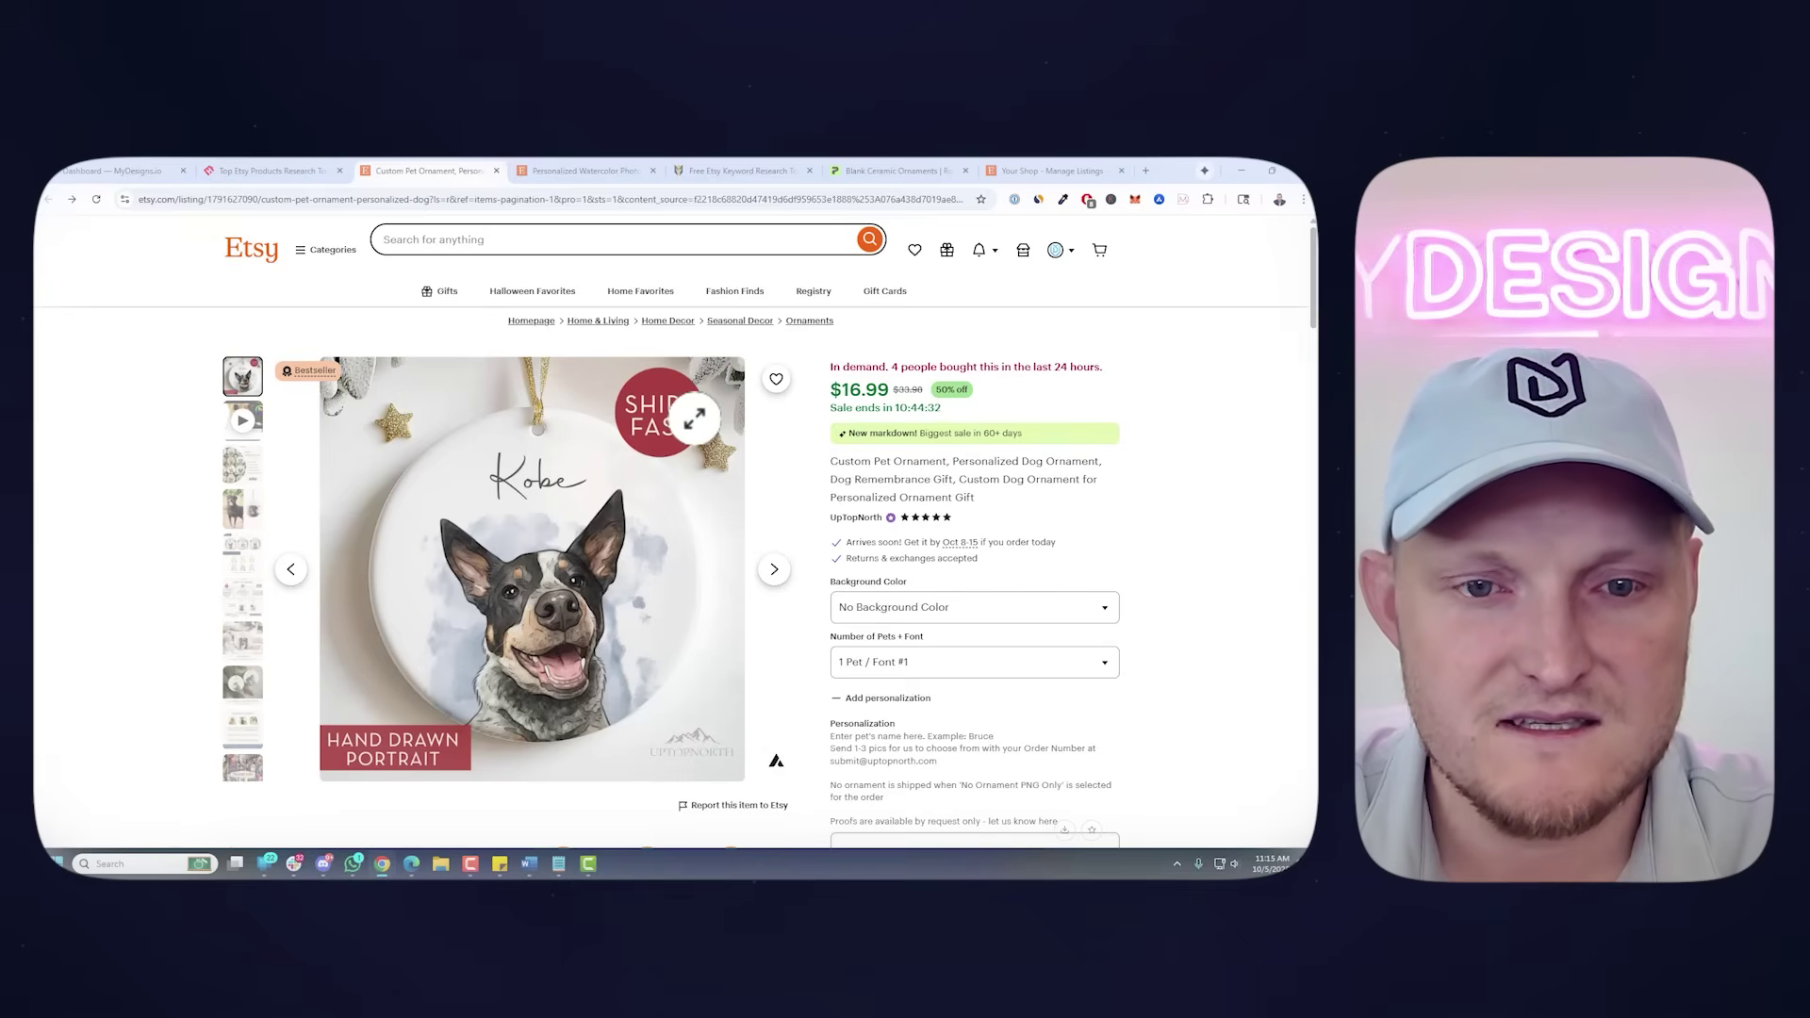
Go to the MyDesigns Listings page and bring up the collections folder browser
click(115, 177)
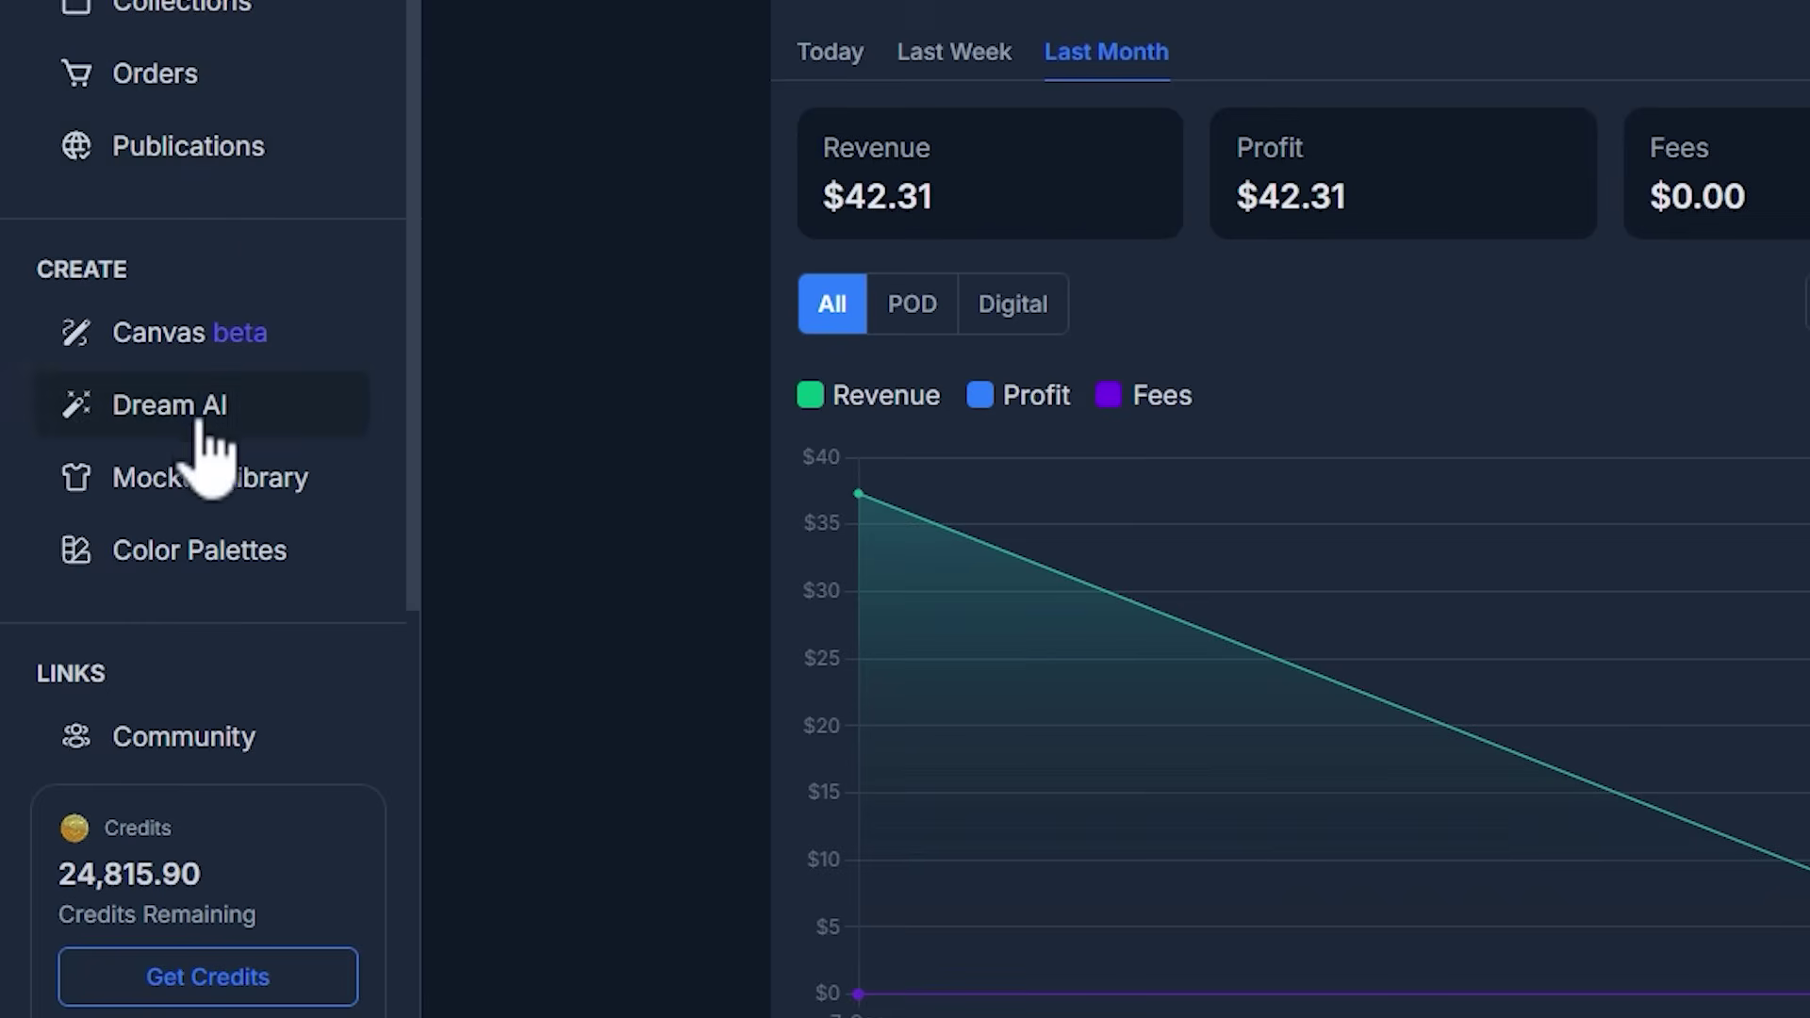
click(200, 422)
click(142, 358)
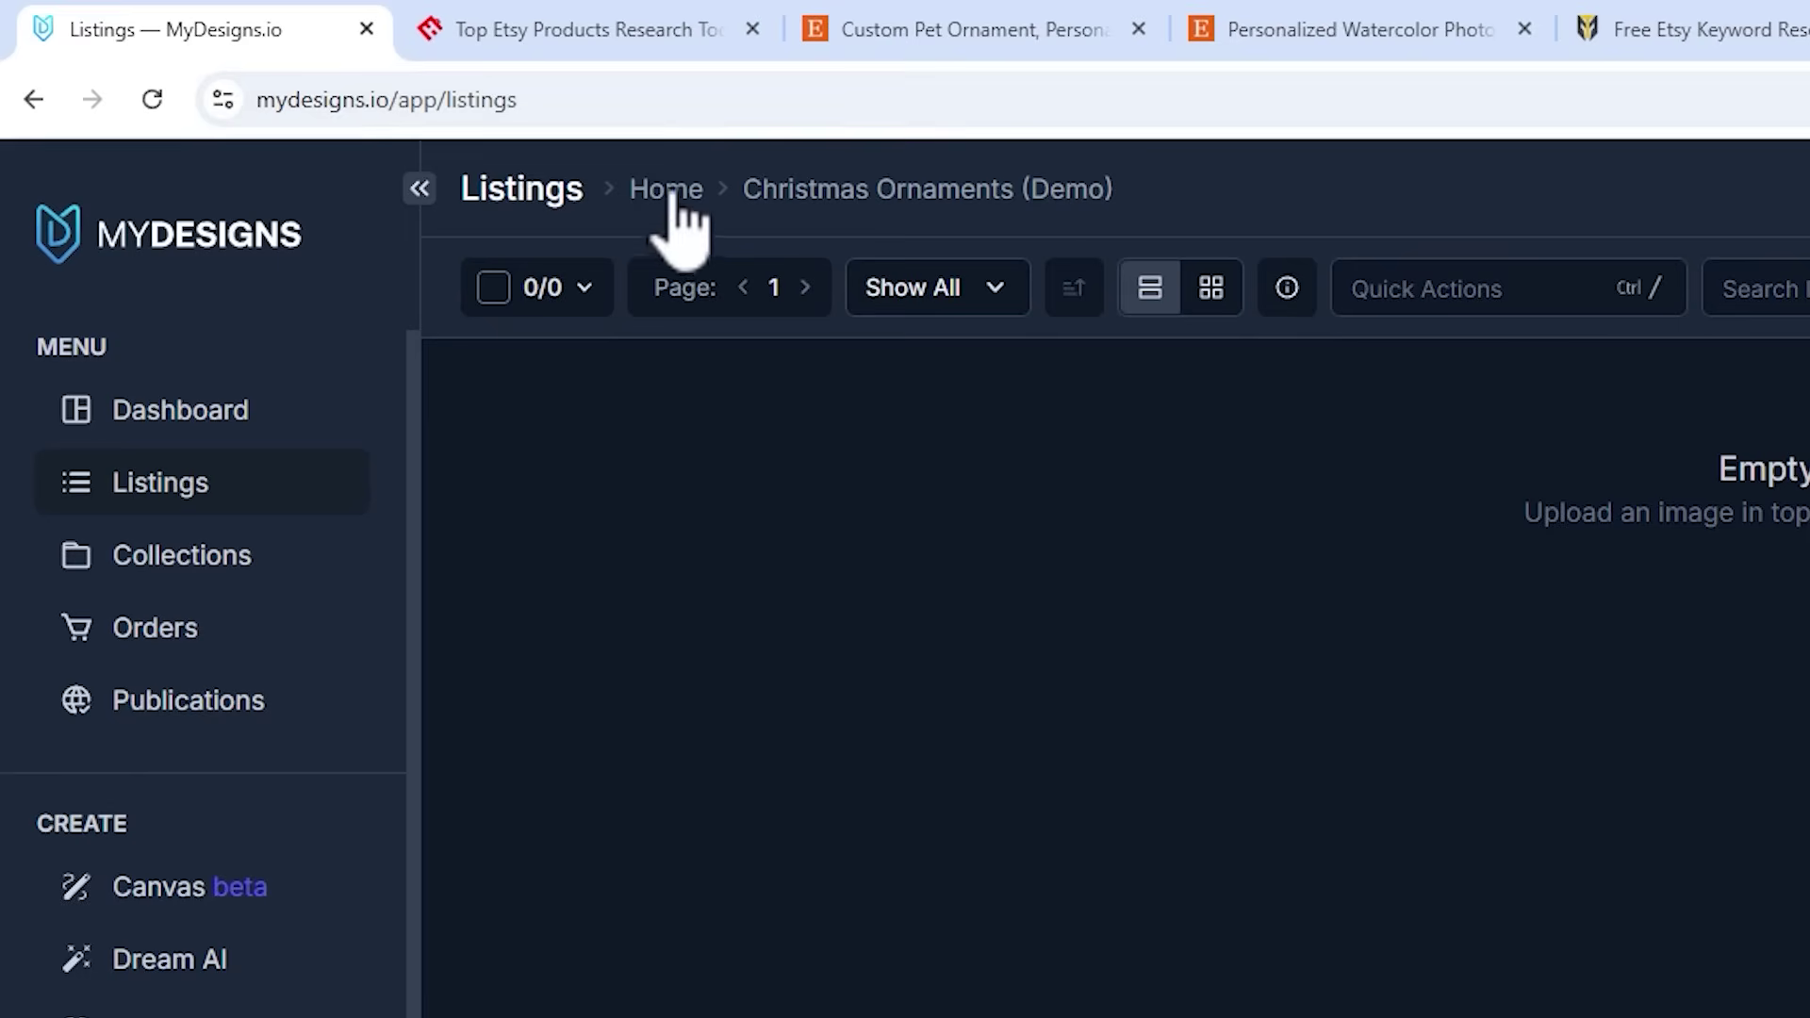
click(875, 209)
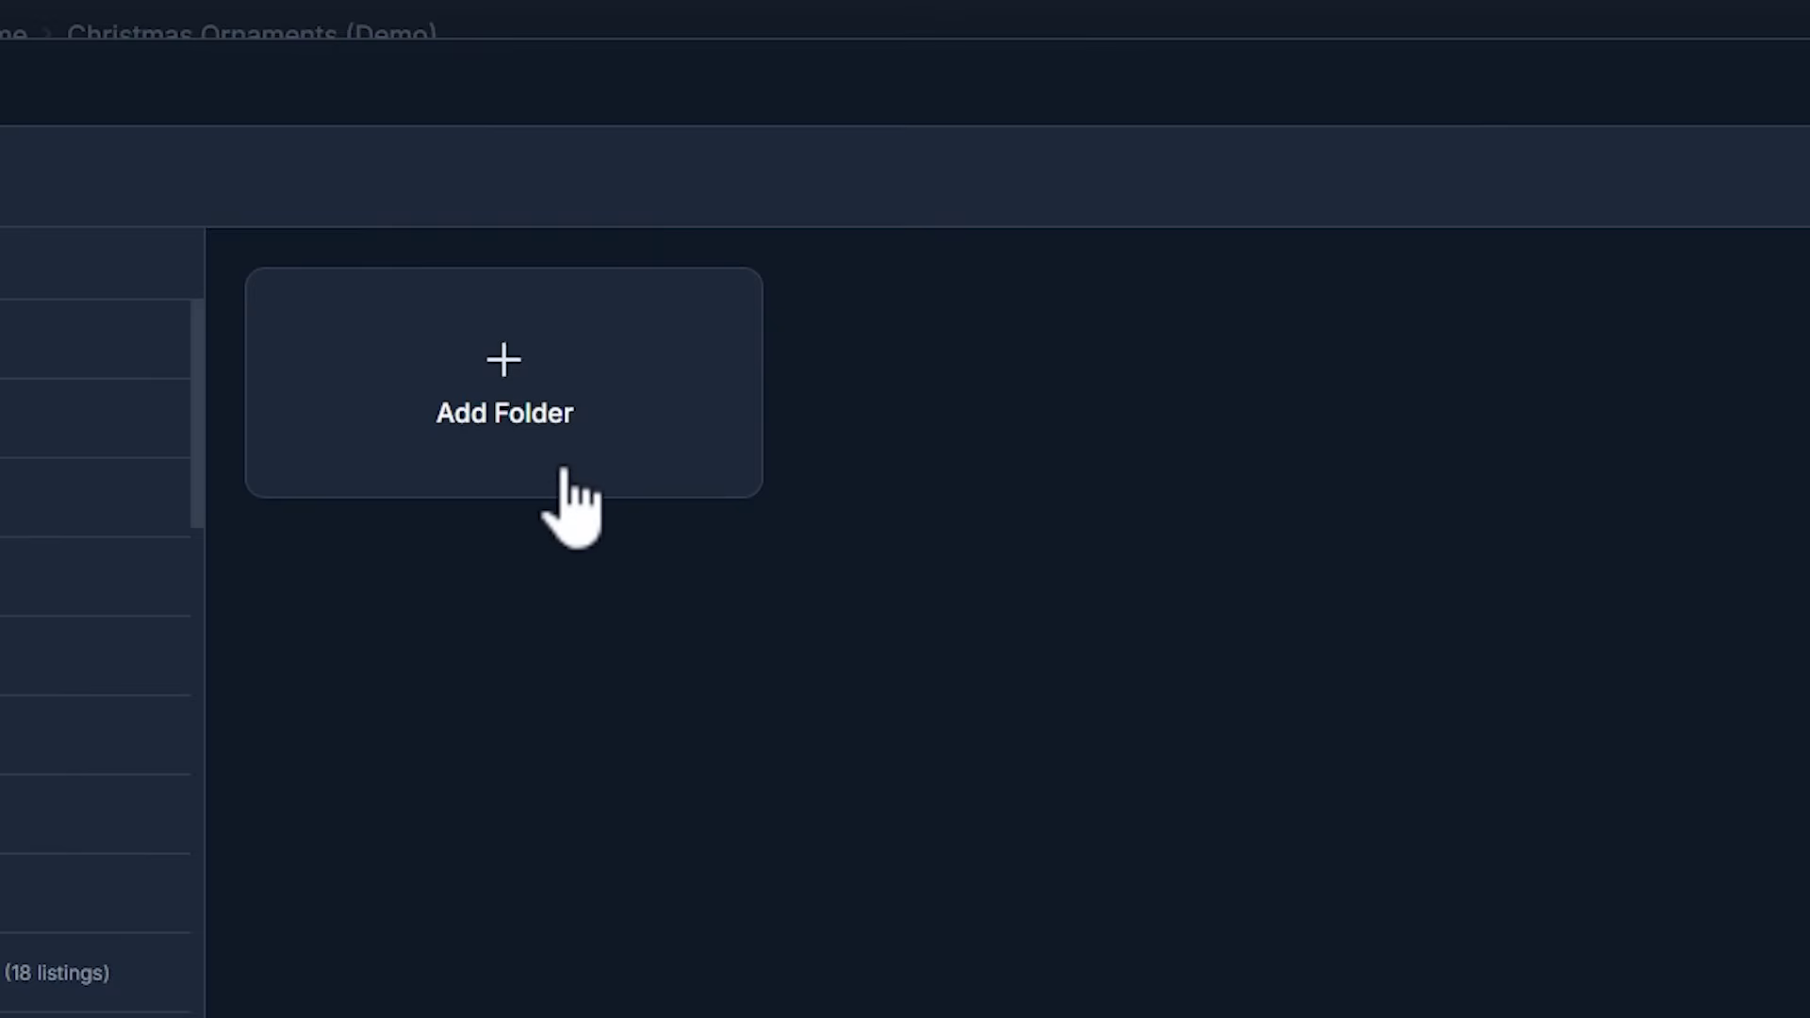
Add a Custom Pet Ornaments folder from the Custom Ornaments (Printify) saved template and open it
click(535, 412)
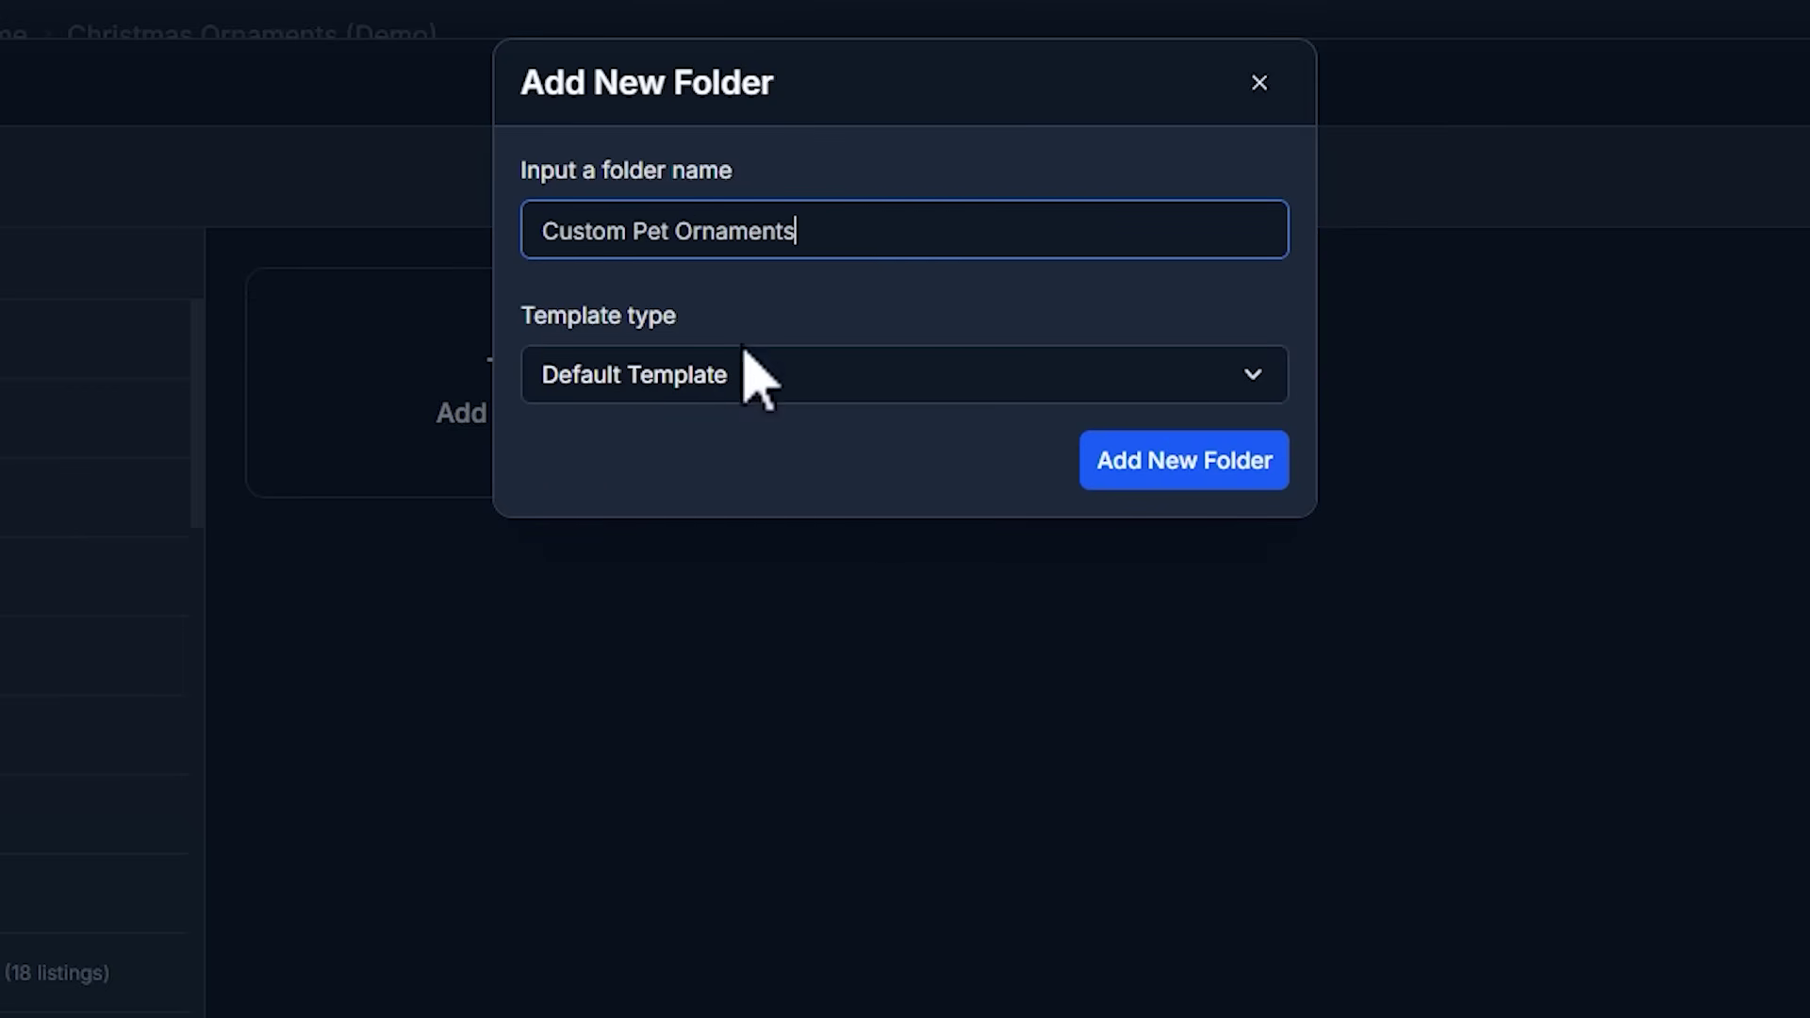
click(702, 377)
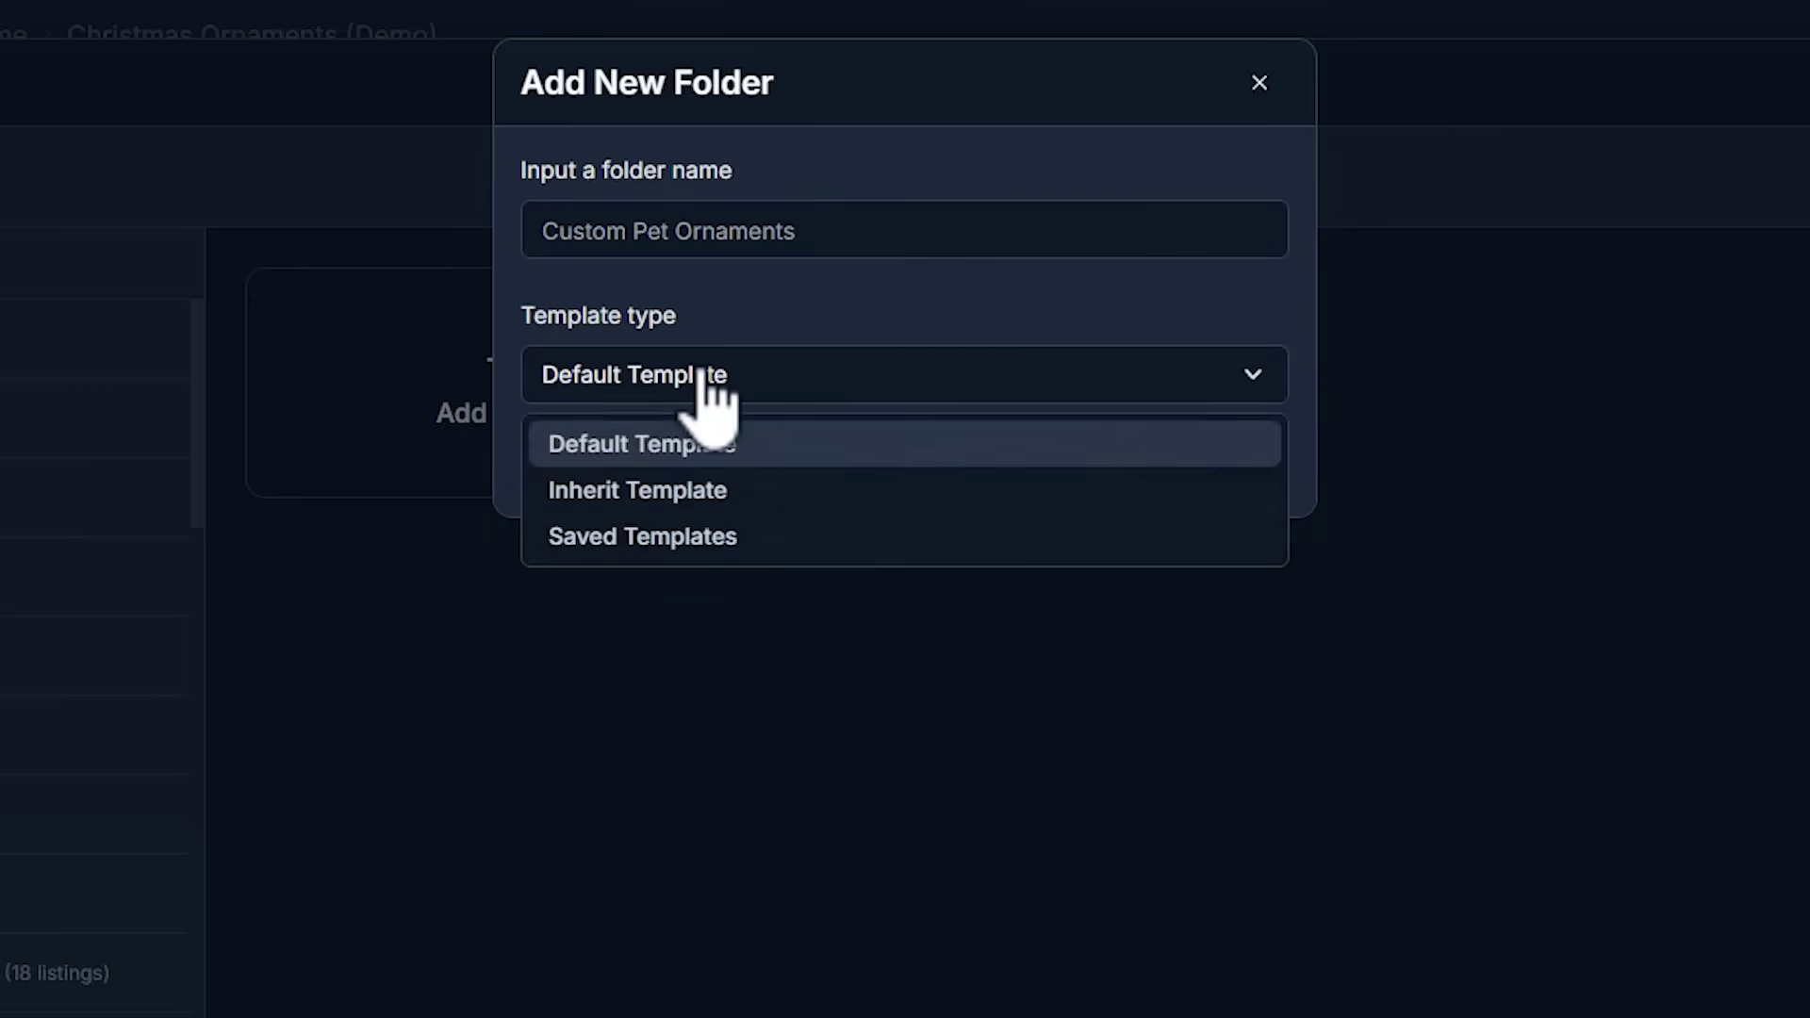
click(660, 537)
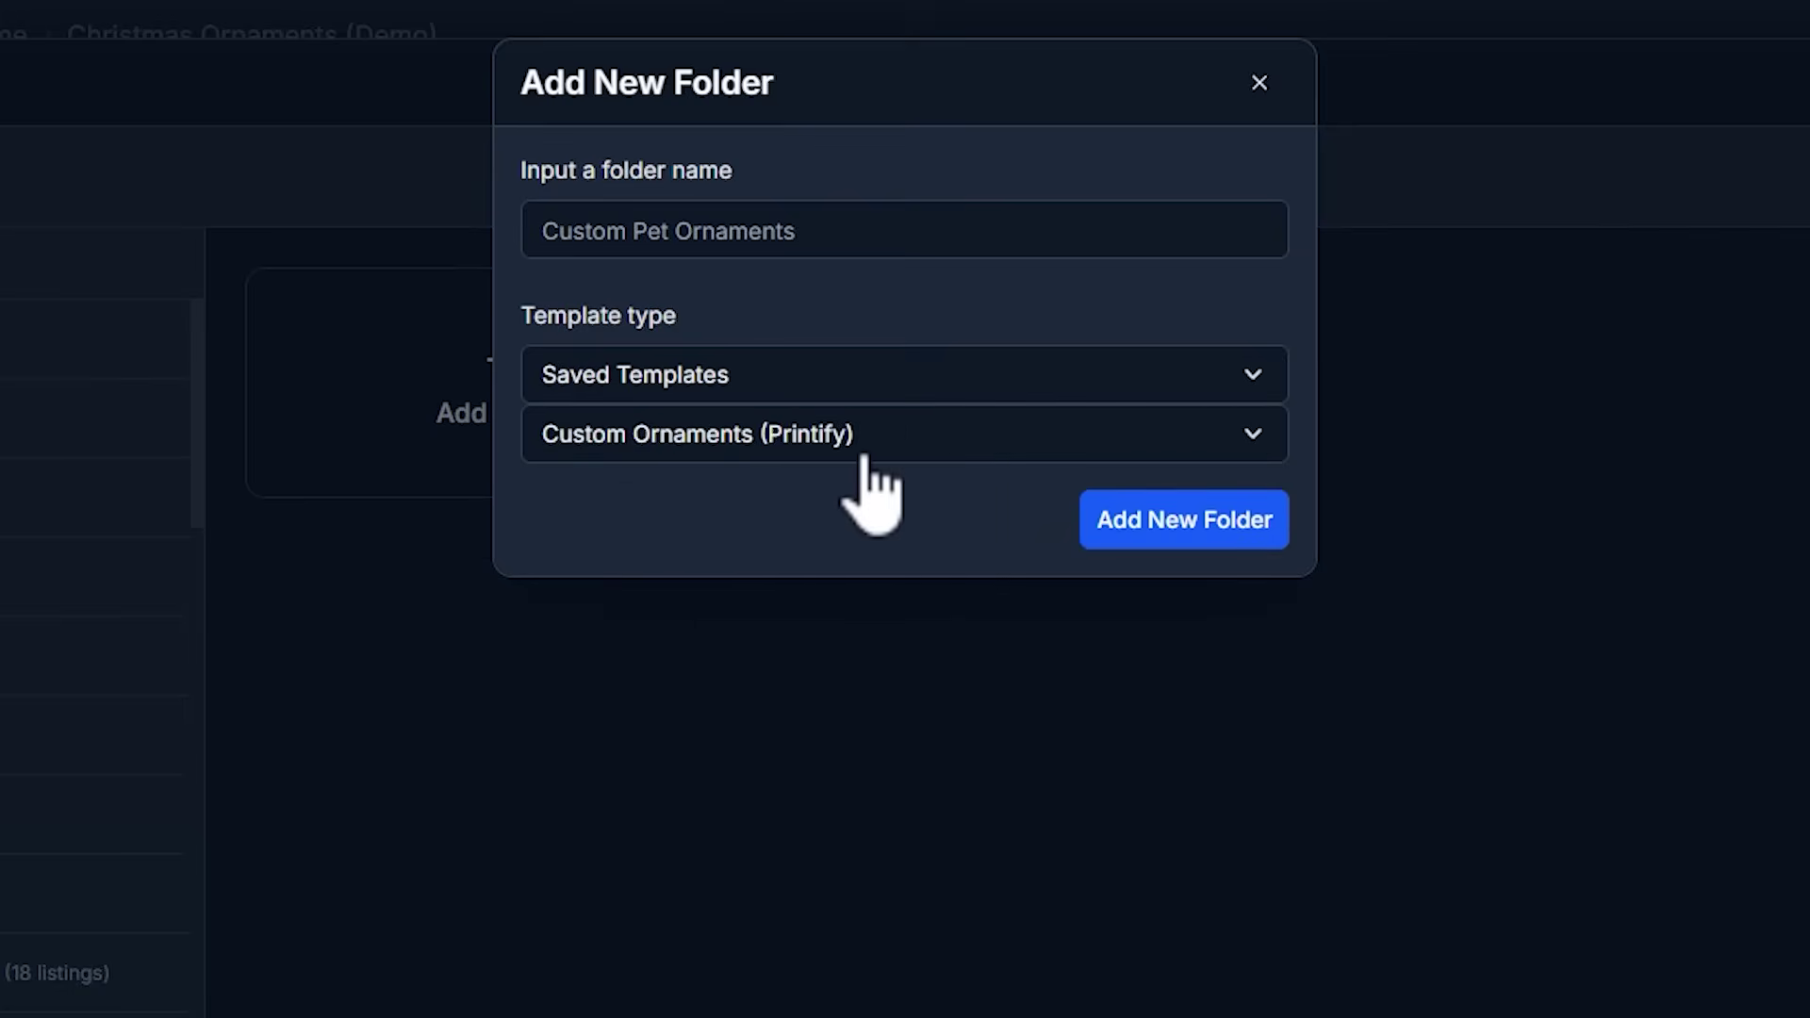
click(802, 443)
click(698, 509)
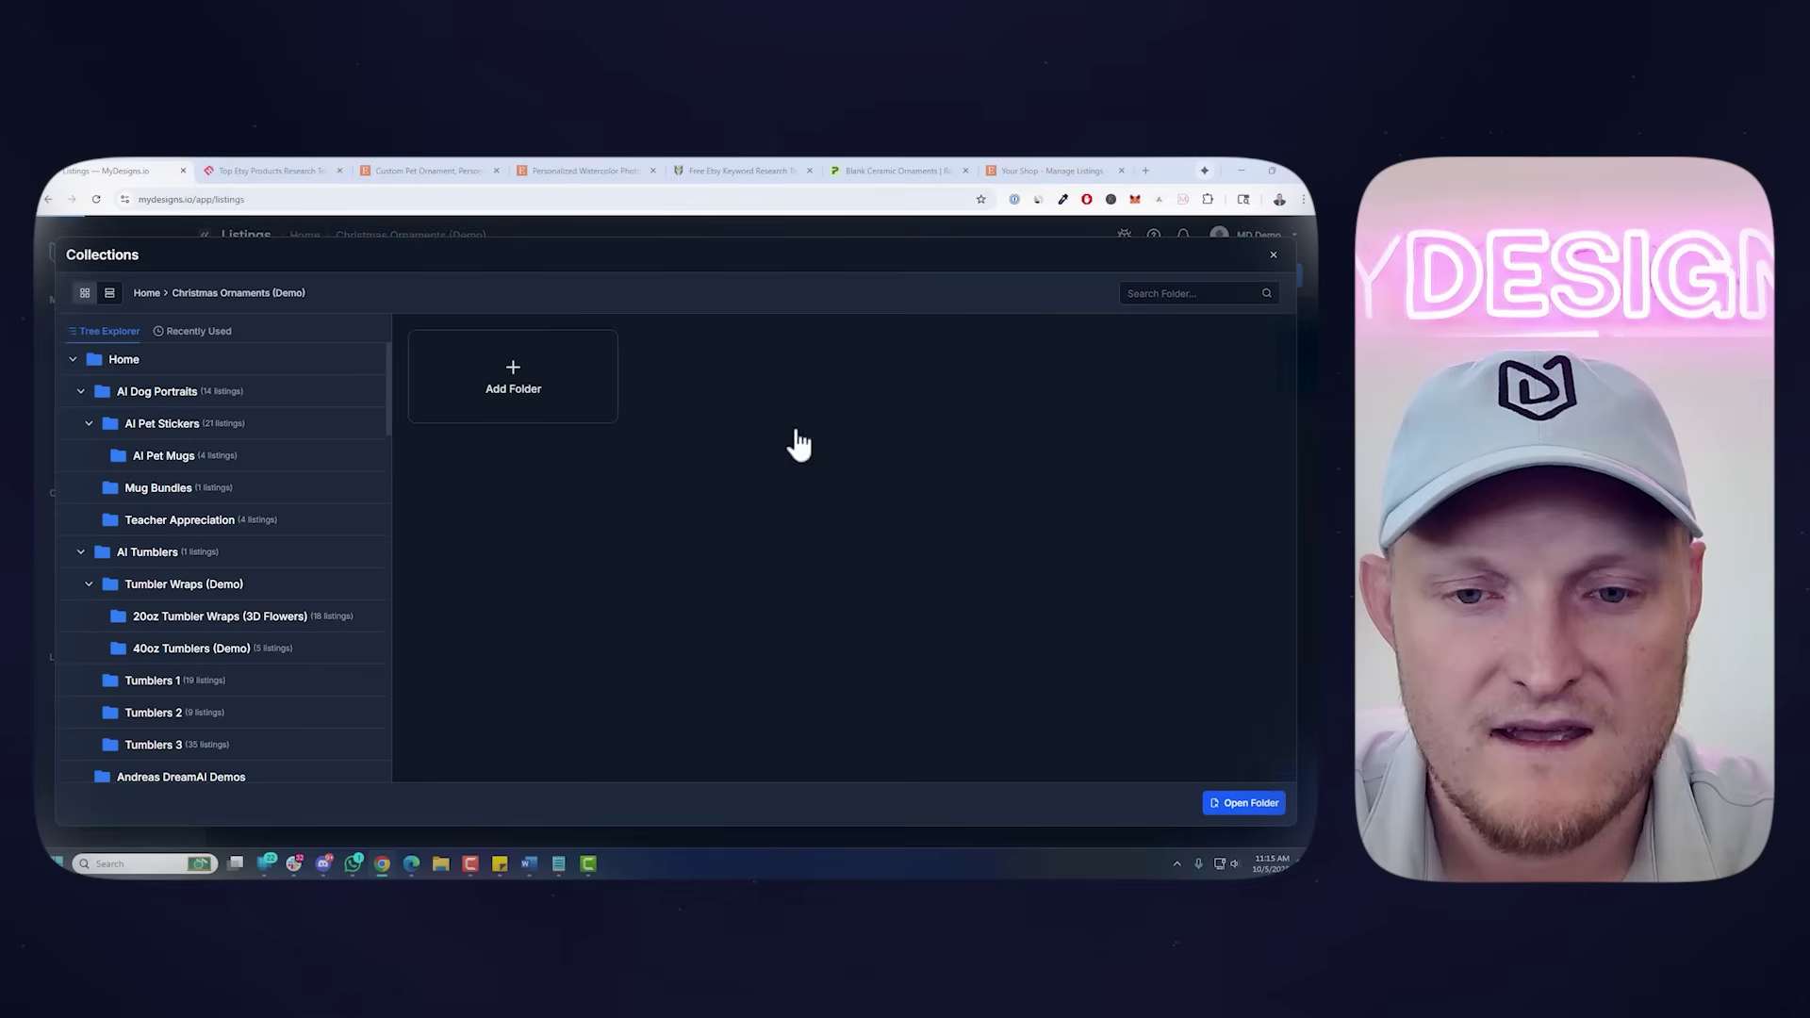
double_click(732, 405)
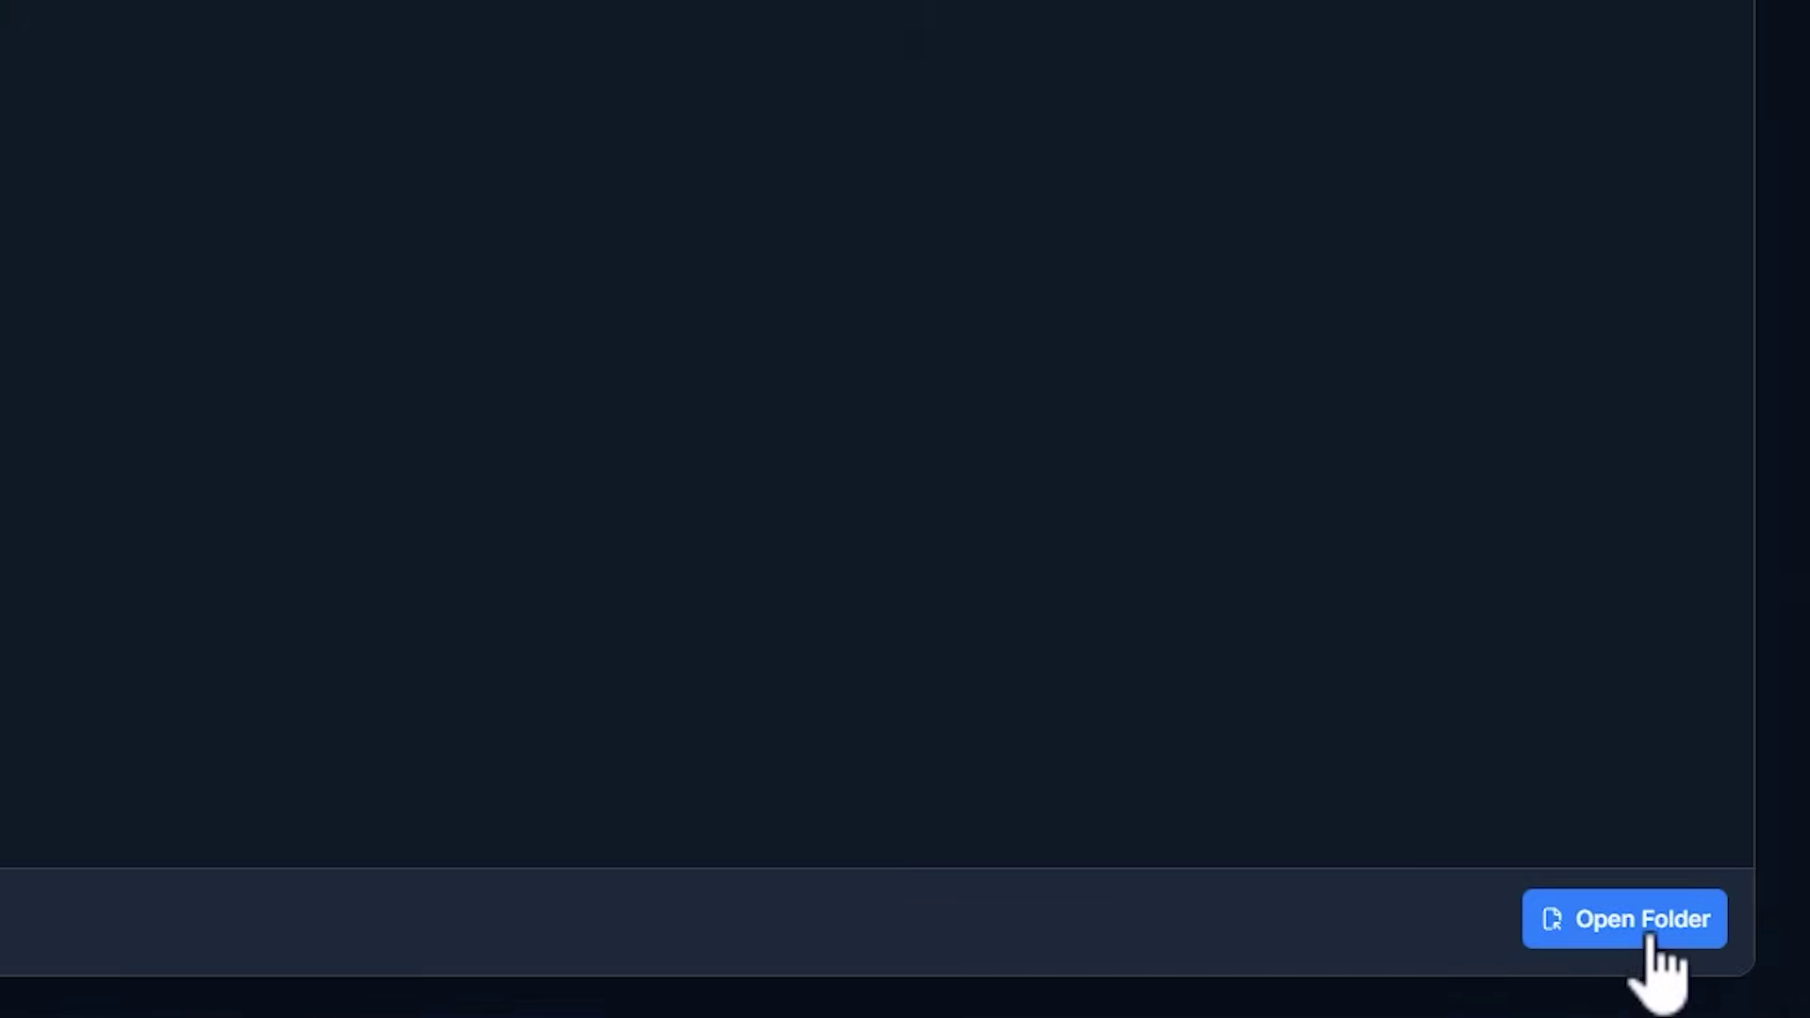
click(1651, 937)
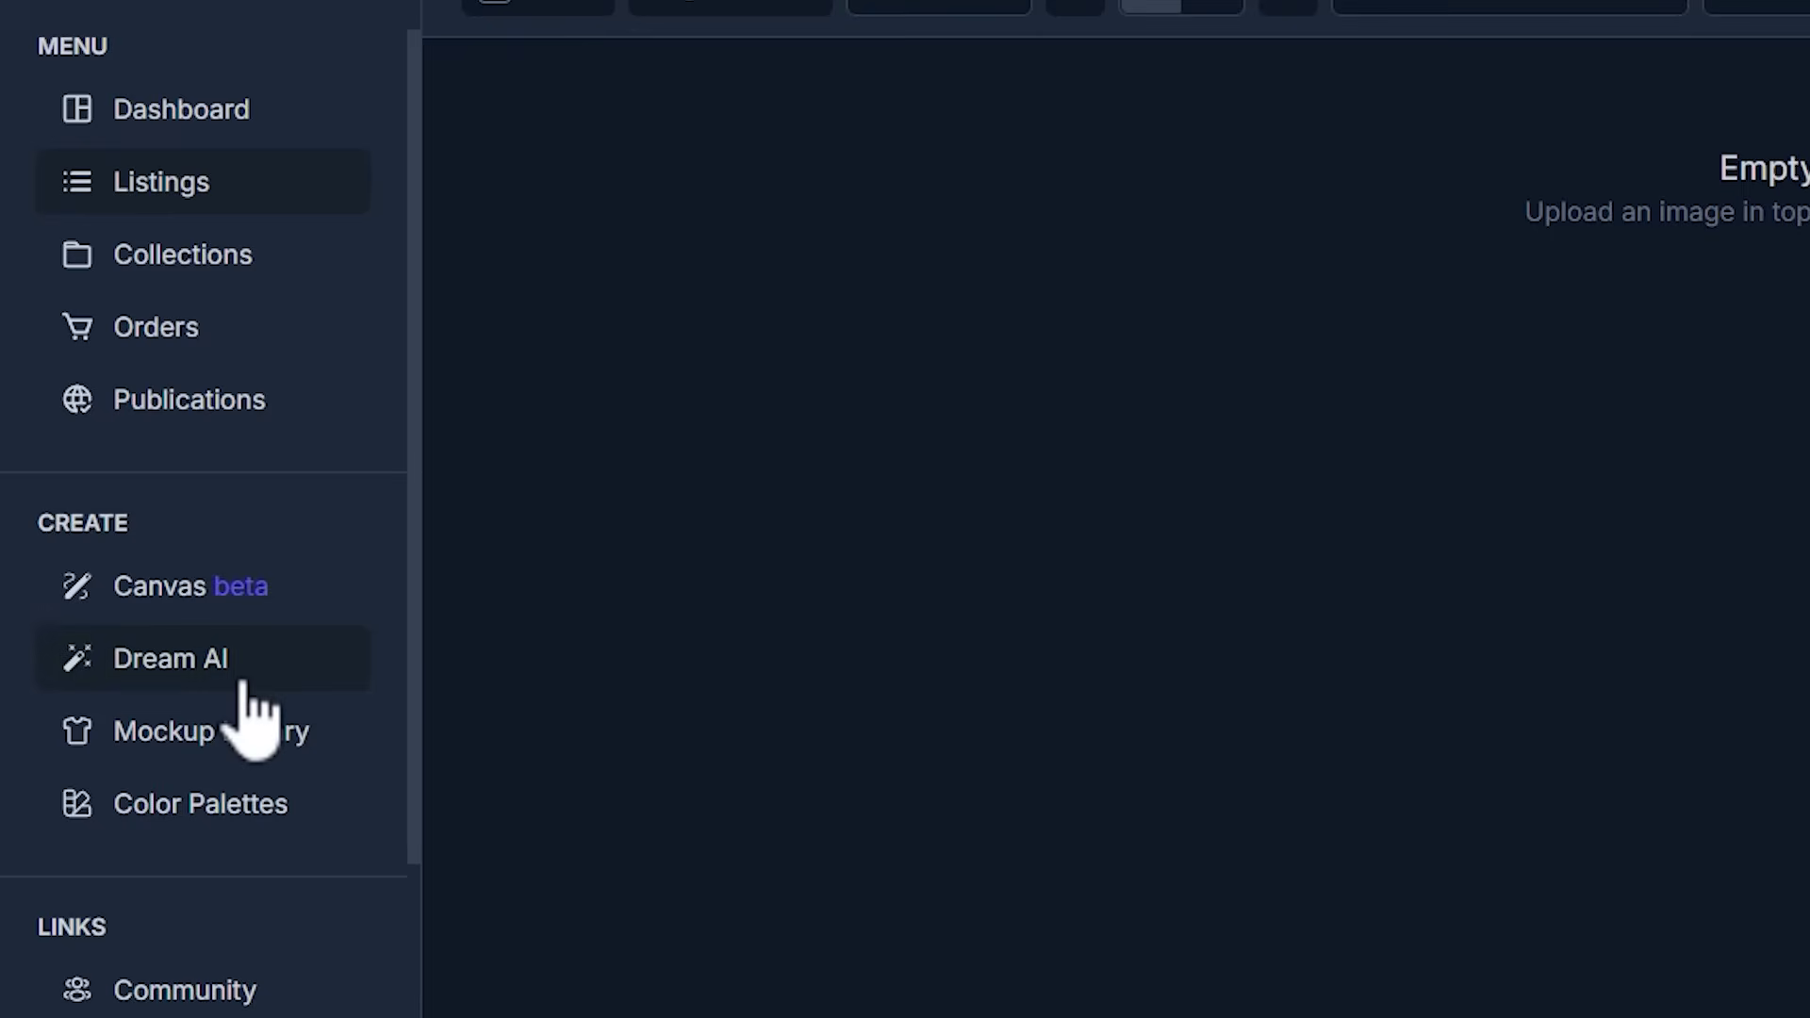
Start Dream AI with the Ideogram v3 model and select the prompt text
click(247, 682)
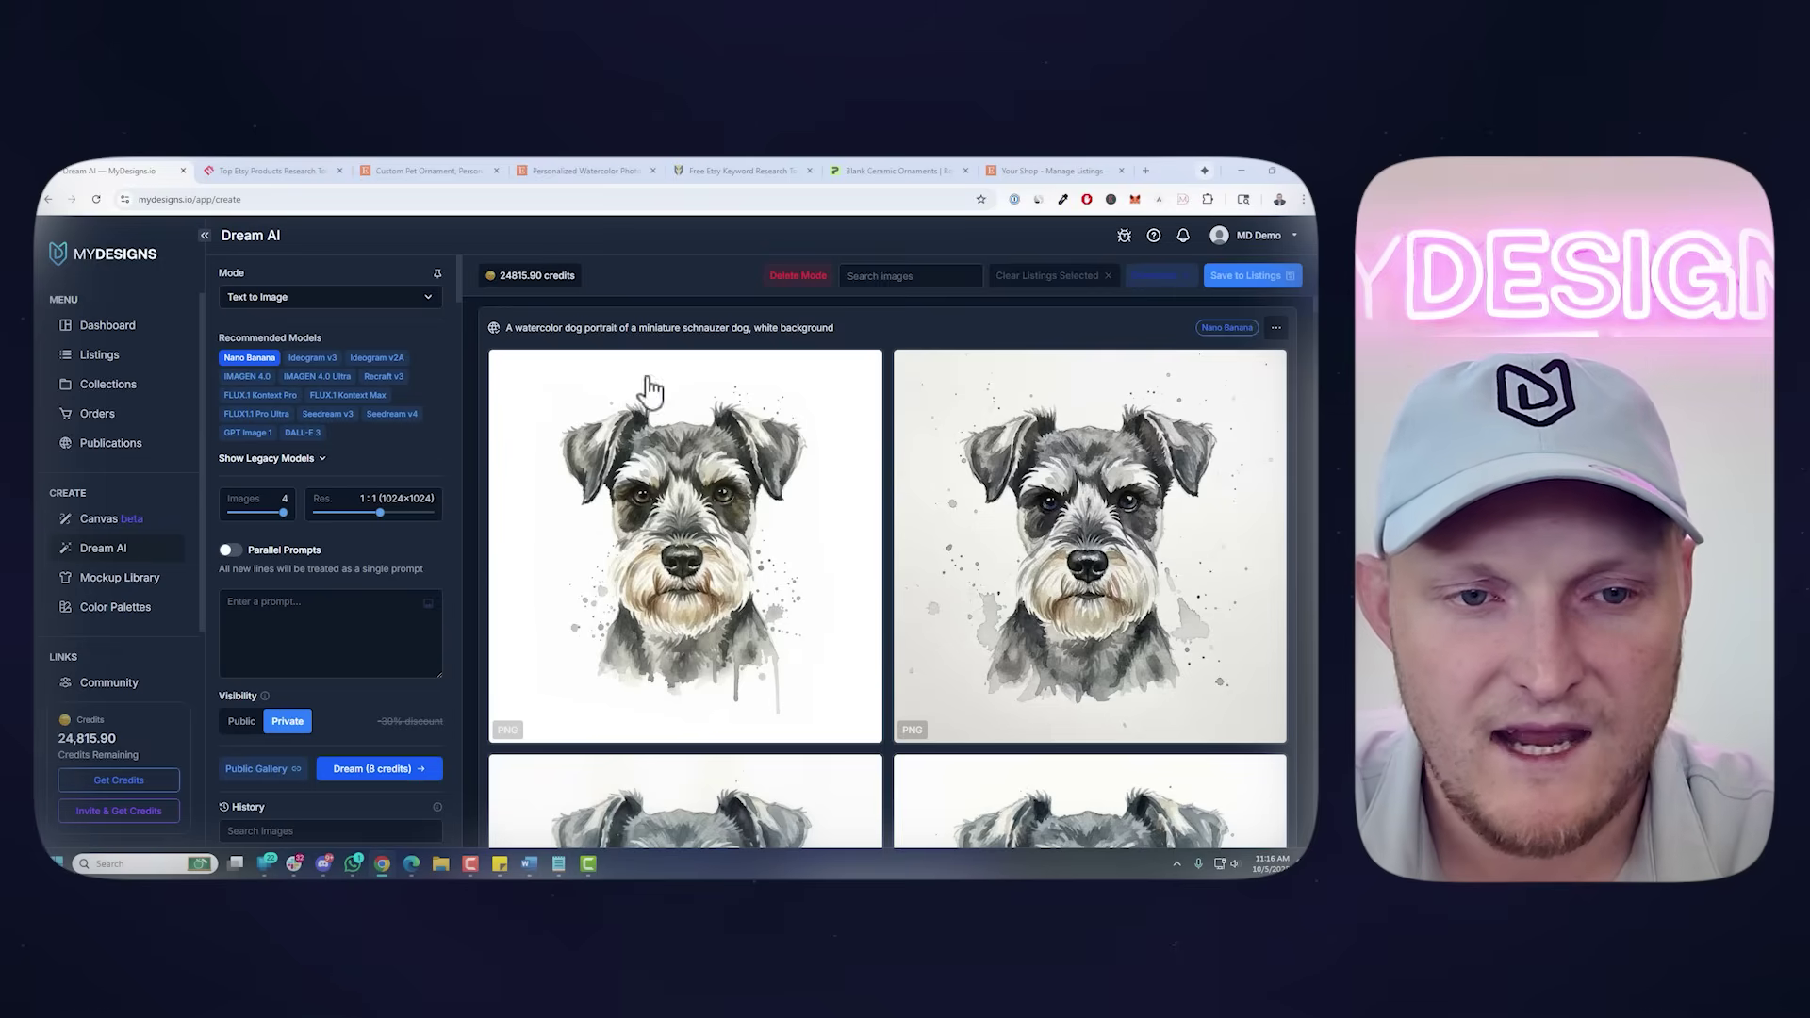
click(288, 359)
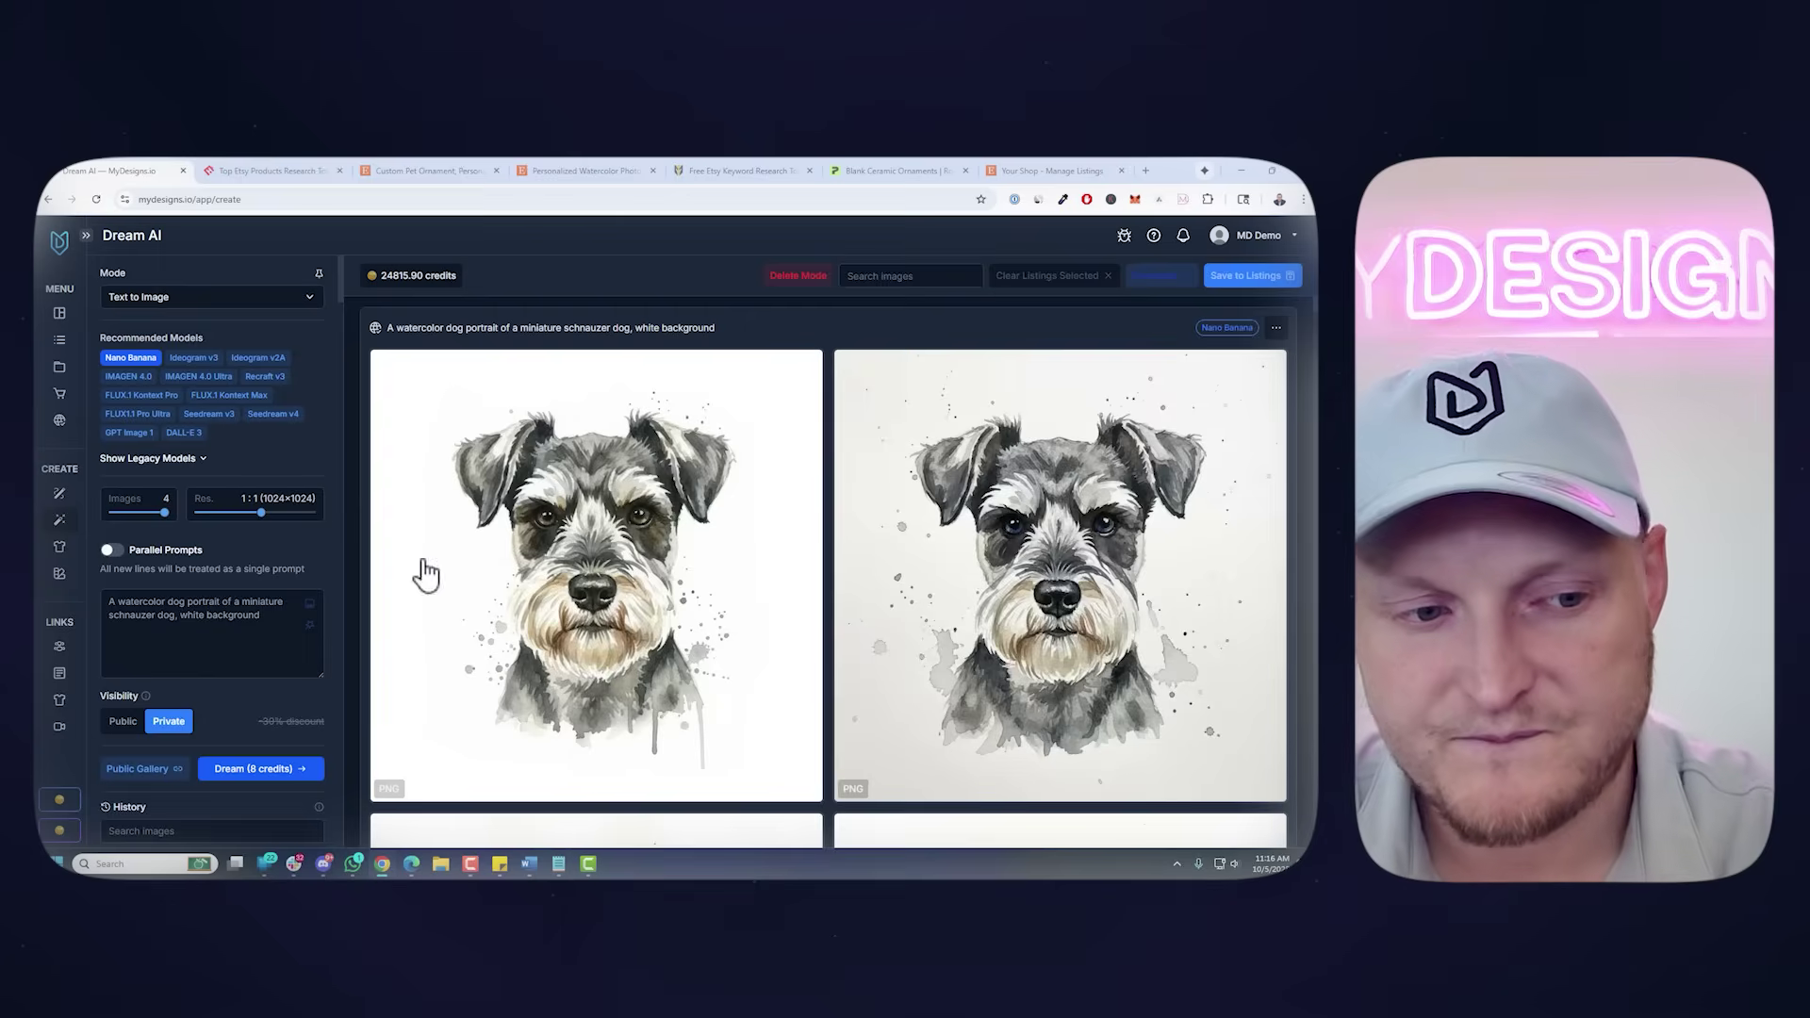
triple_click(109, 596)
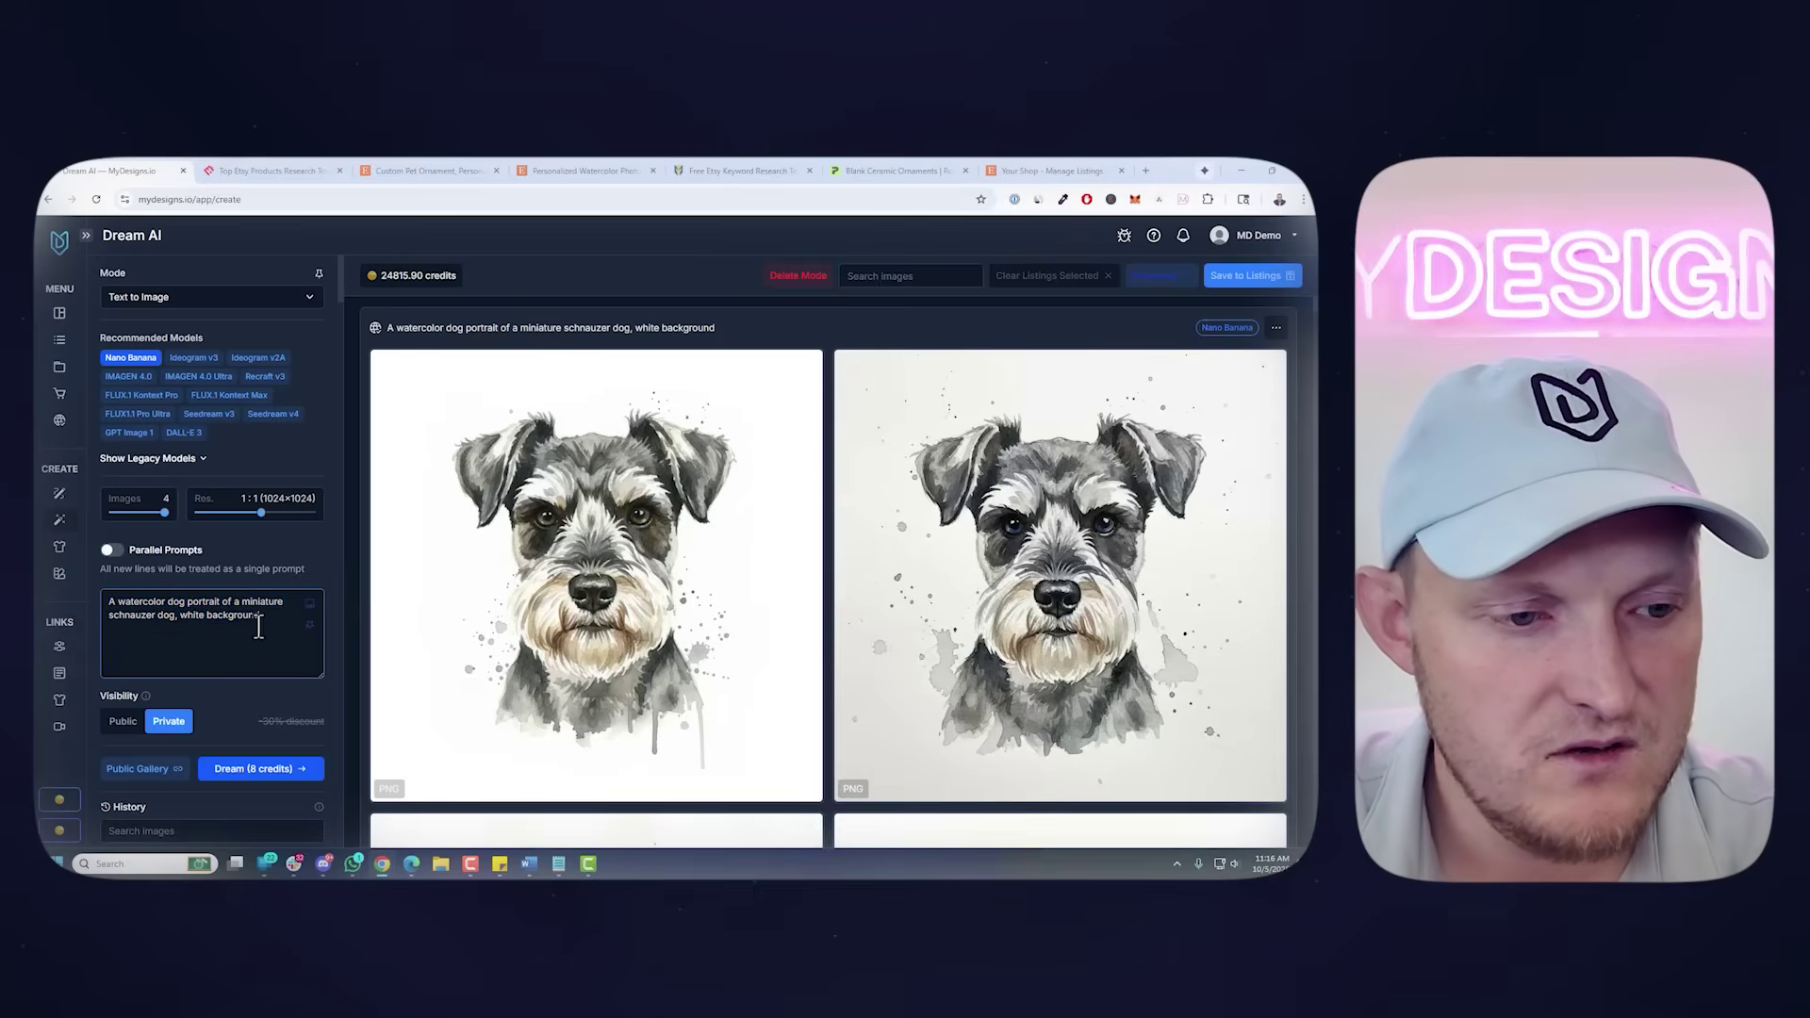
key(ctrl+a)
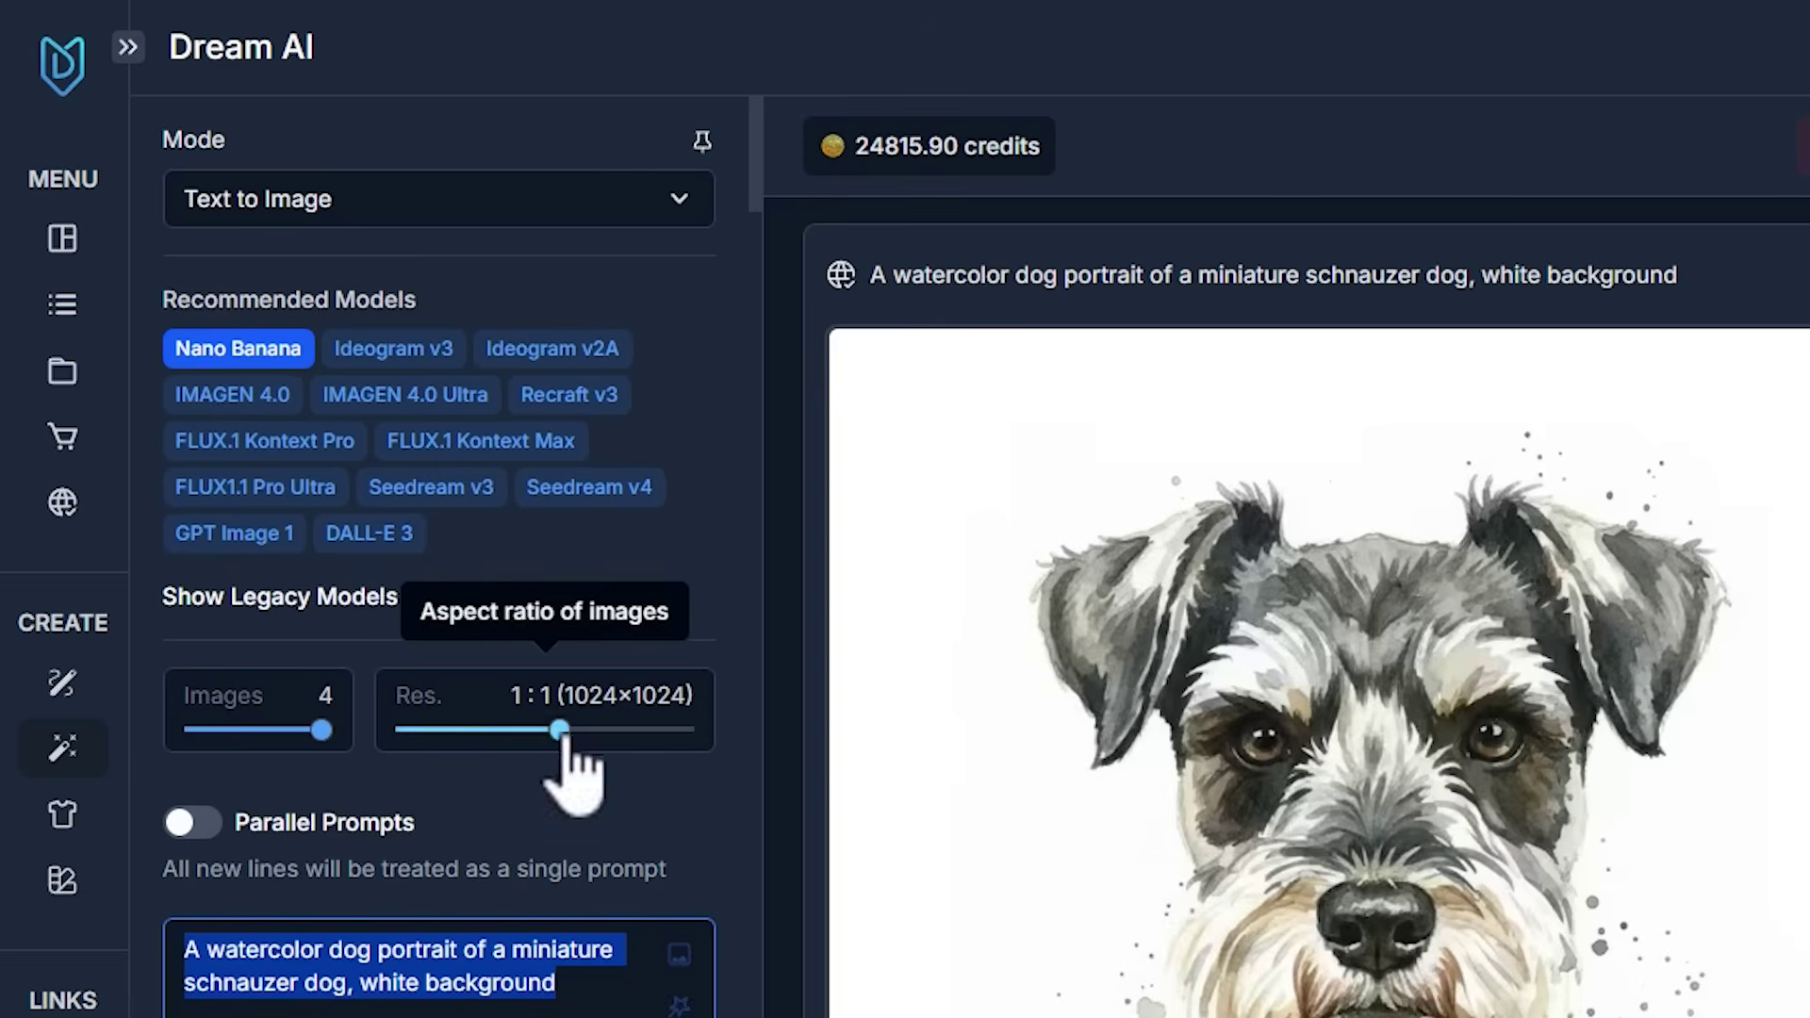
Lower the image count to 2 and check the watercolor miniature schnauzer prompt
click(406, 971)
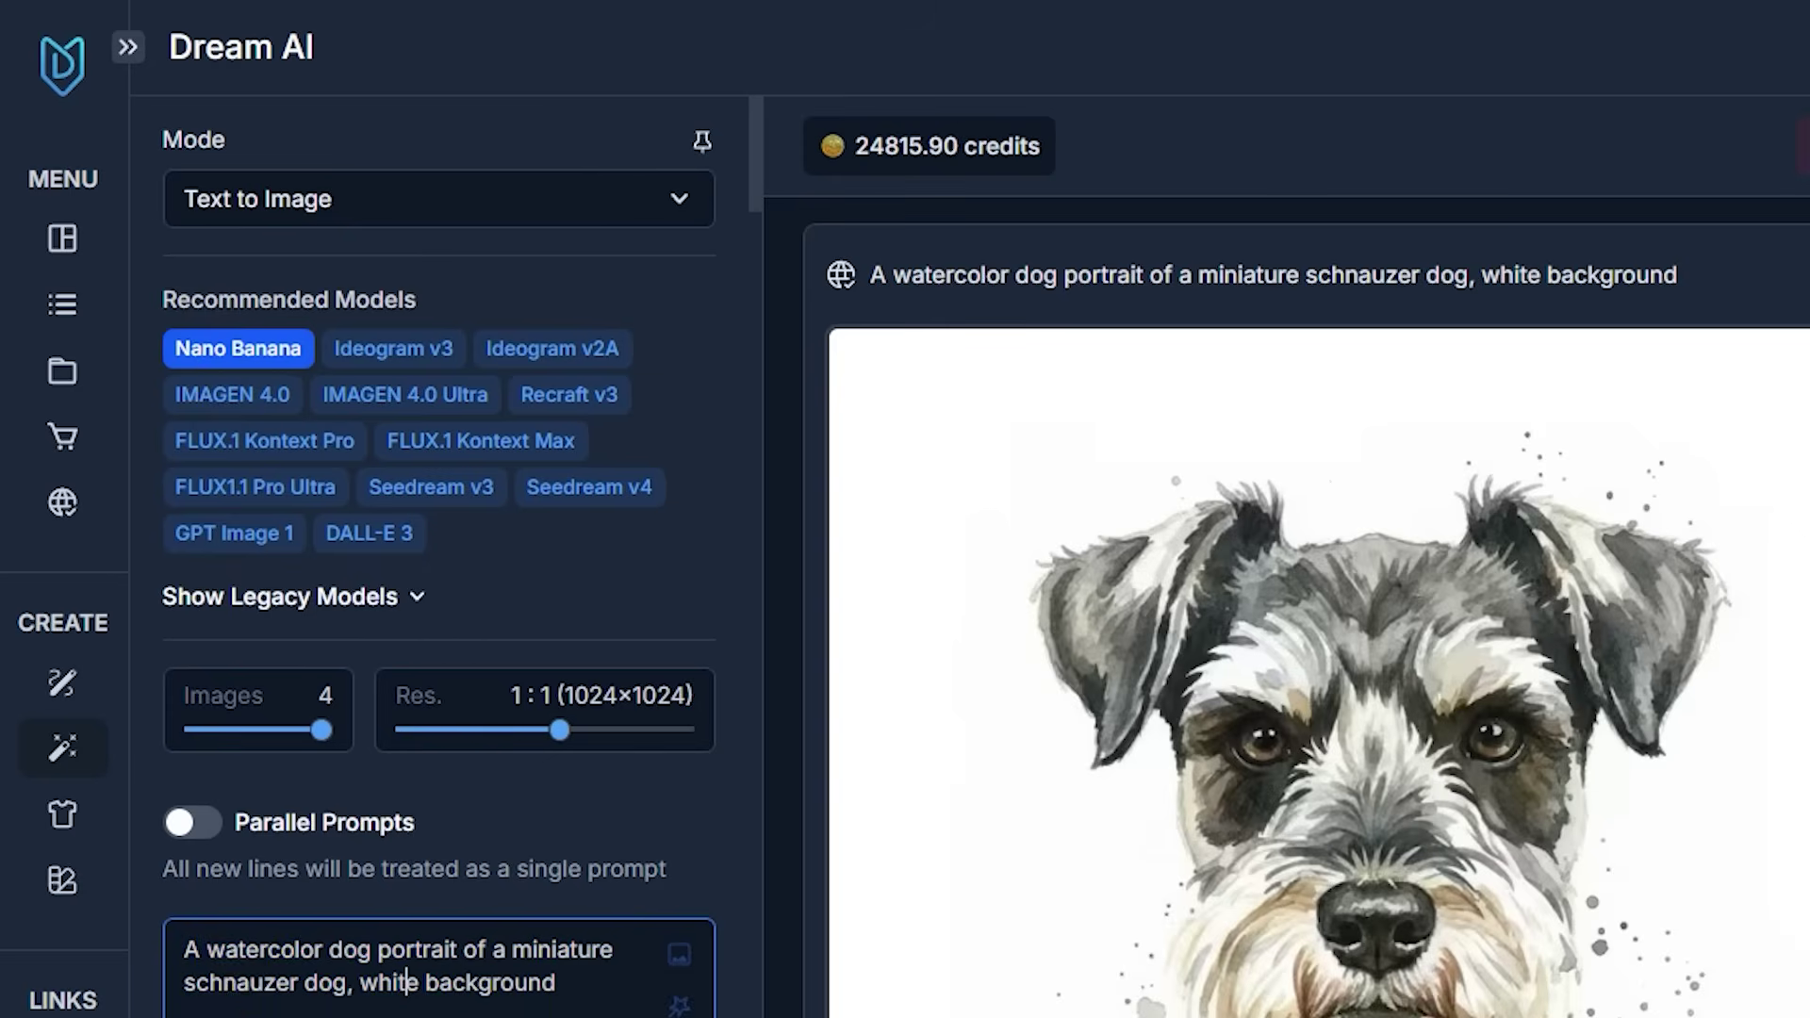
scroll(188, 476, down, 5)
drag(321, 202, 269, 205)
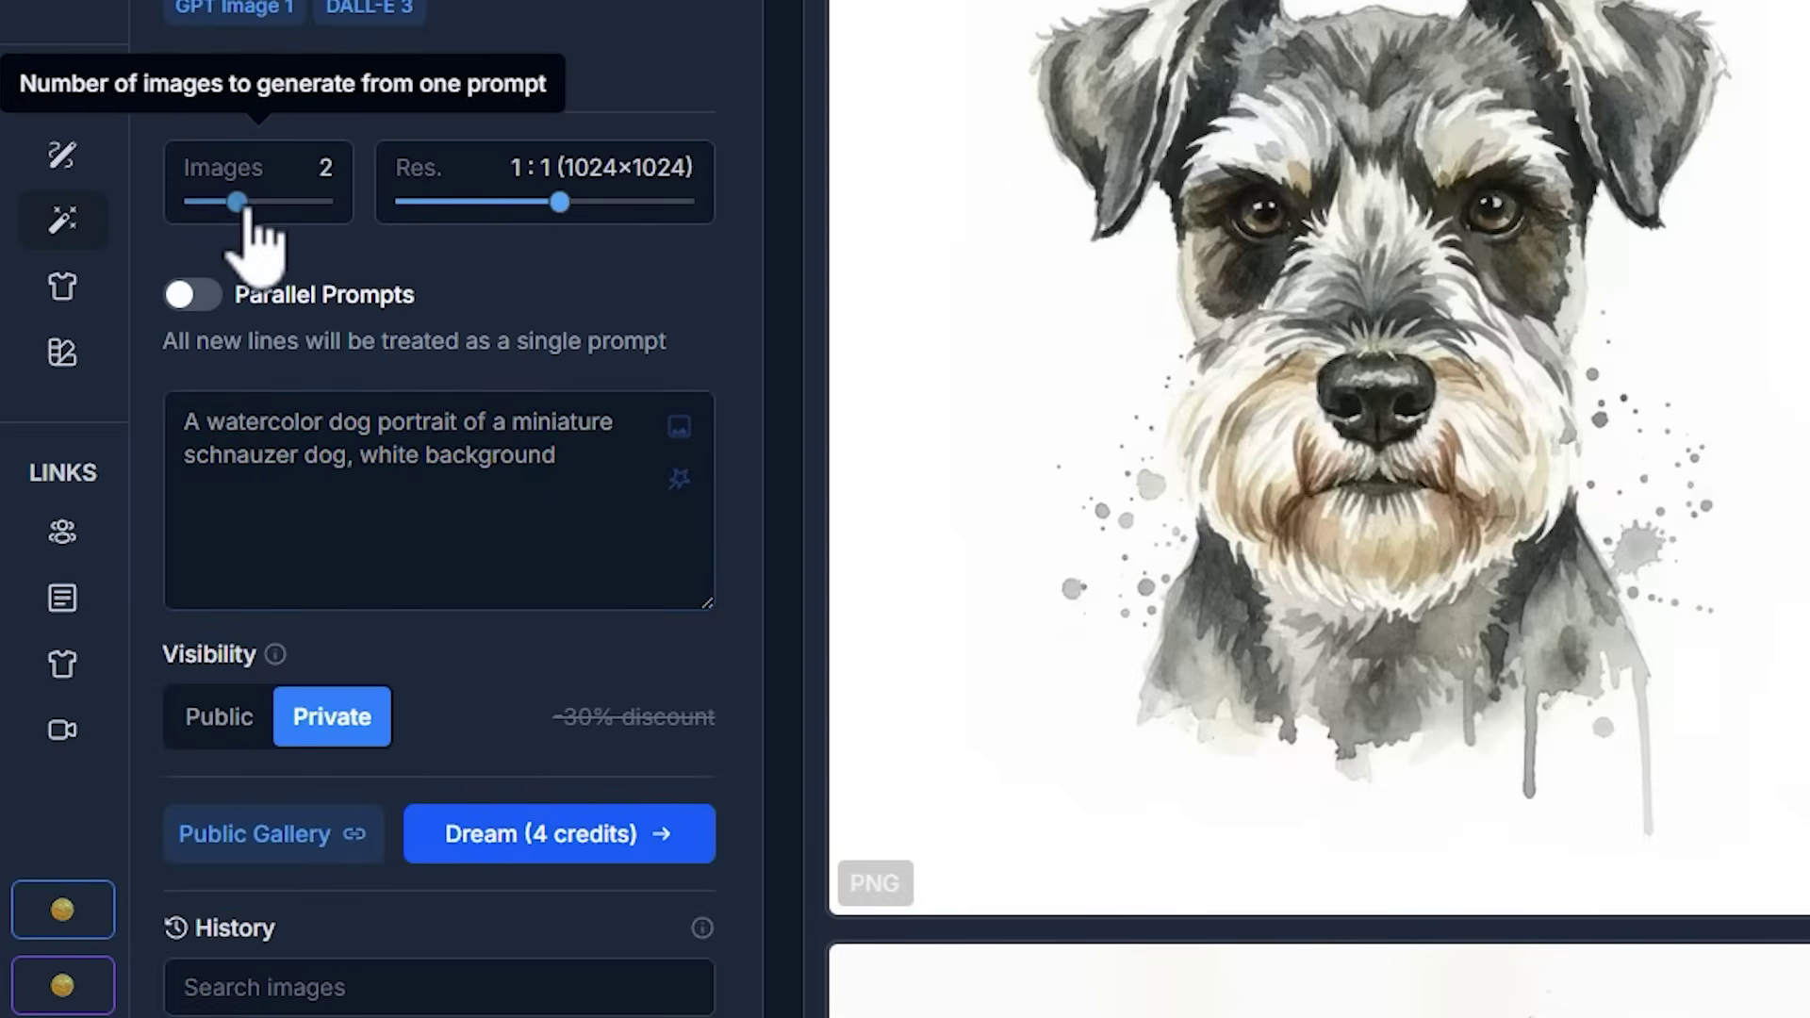
drag(337, 425, 606, 468)
click(608, 474)
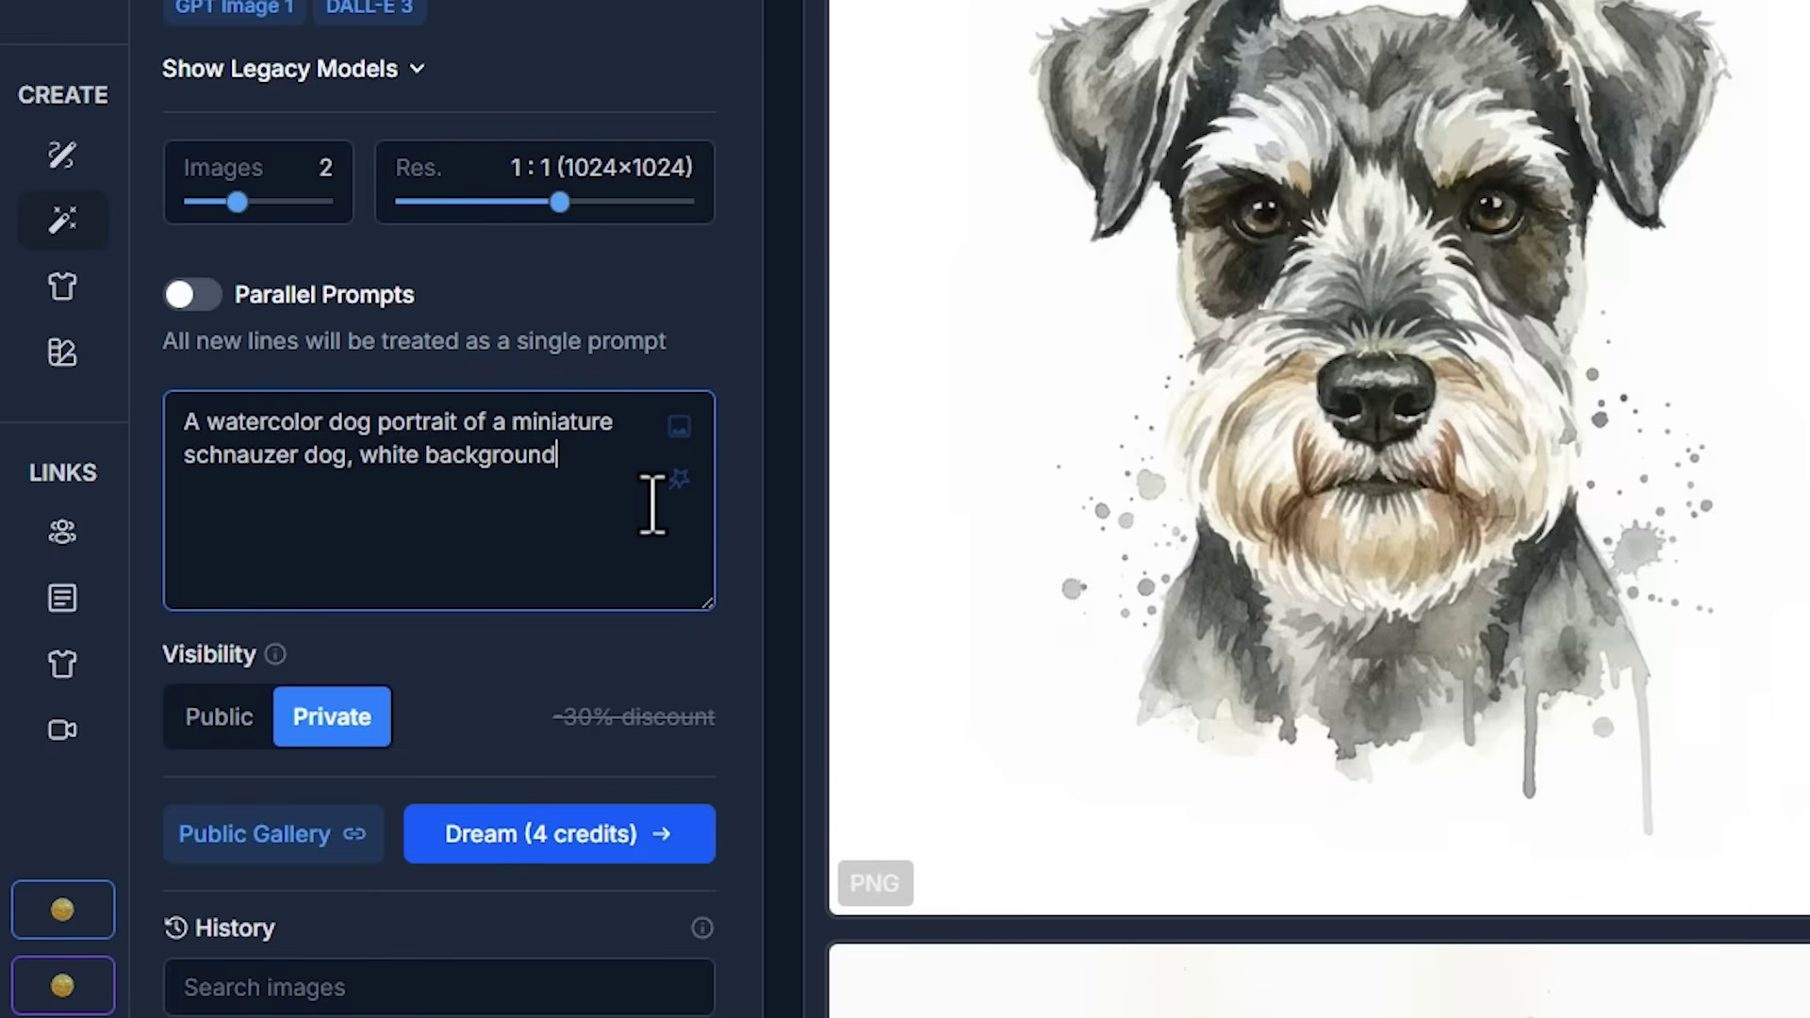
Generate the schnauzer portraits, then reword the prompt from 'miniature schnauzer dog' to 'cat' and generate again
click(557, 853)
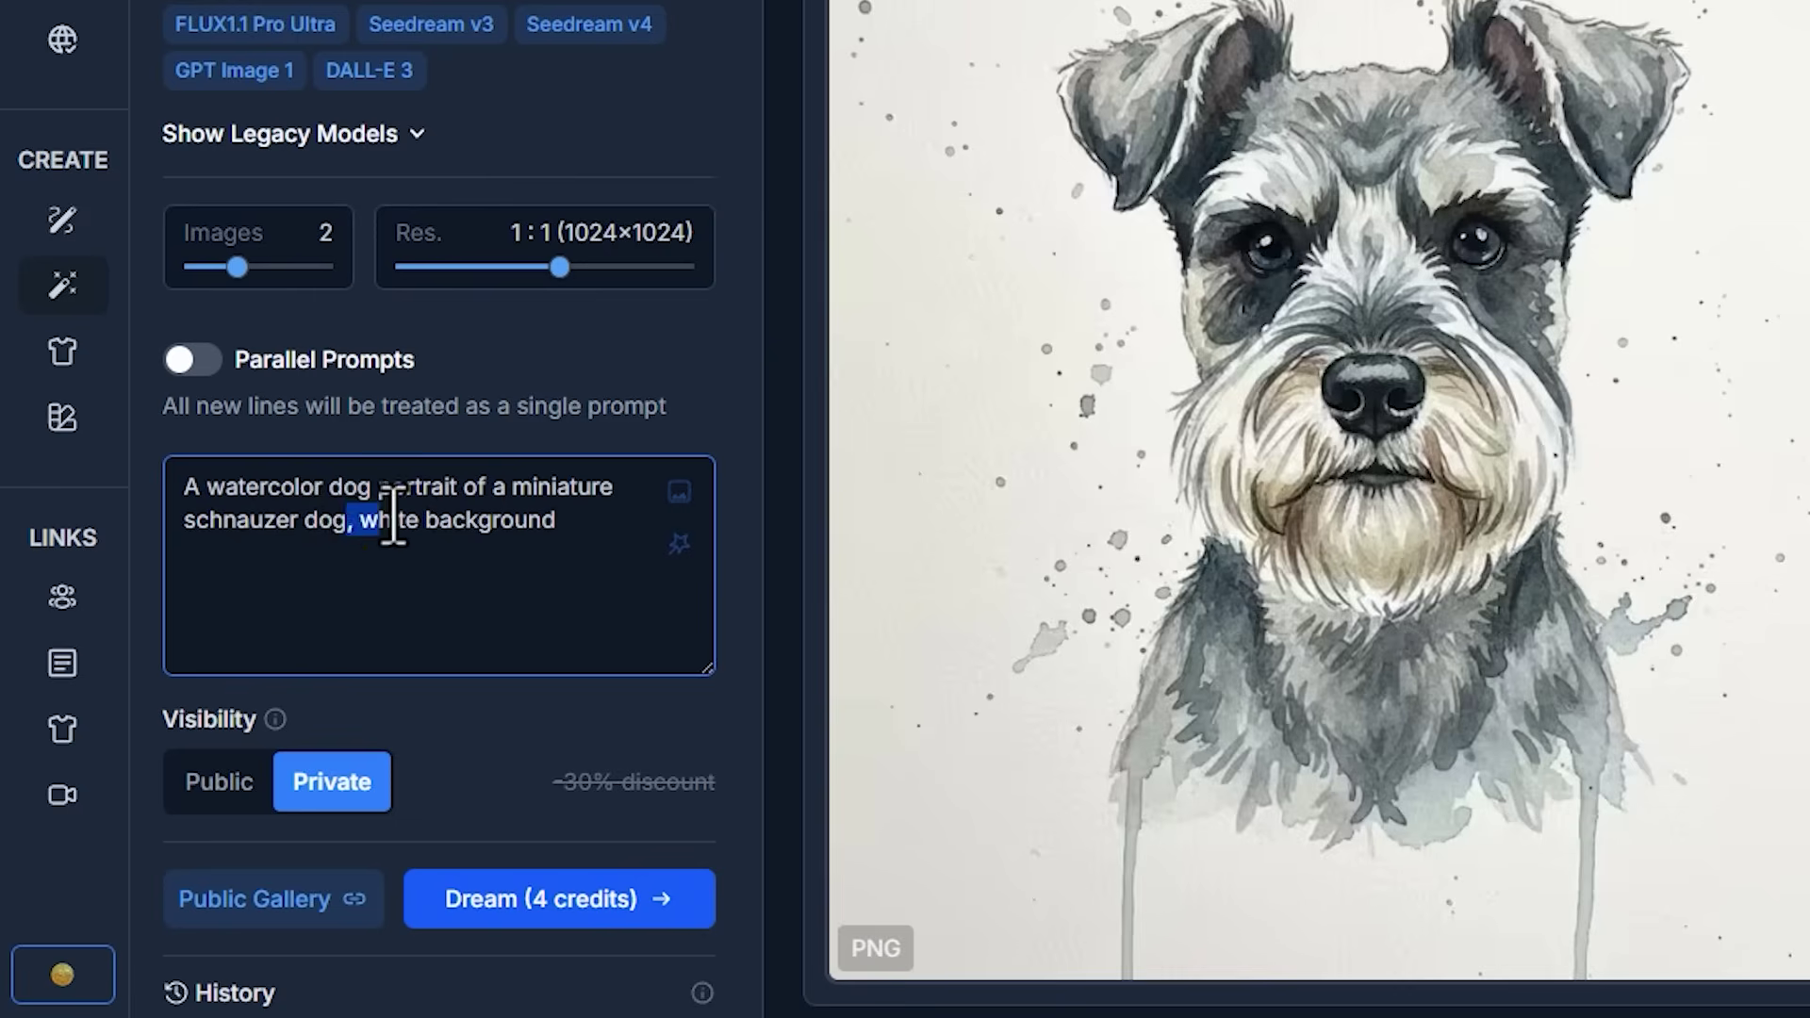
drag(393, 517, 489, 491)
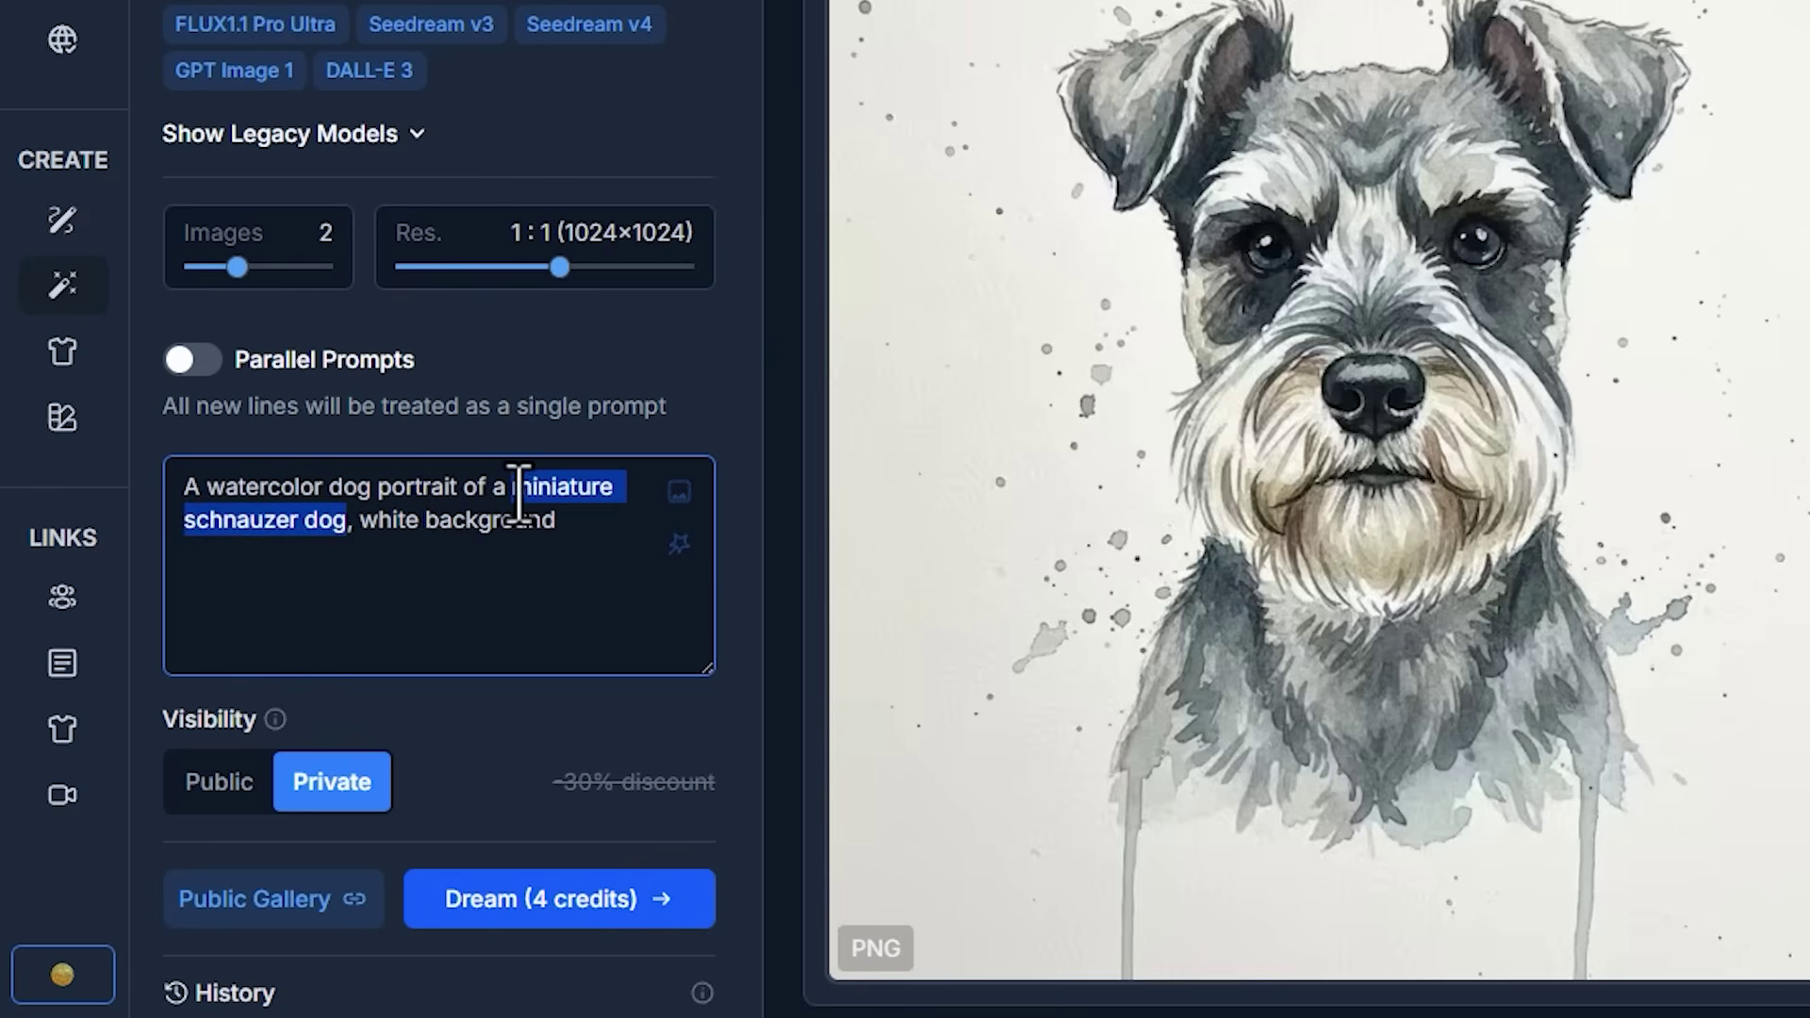
key(BackSpace)
key(BackSpace)
key(BackSpace)
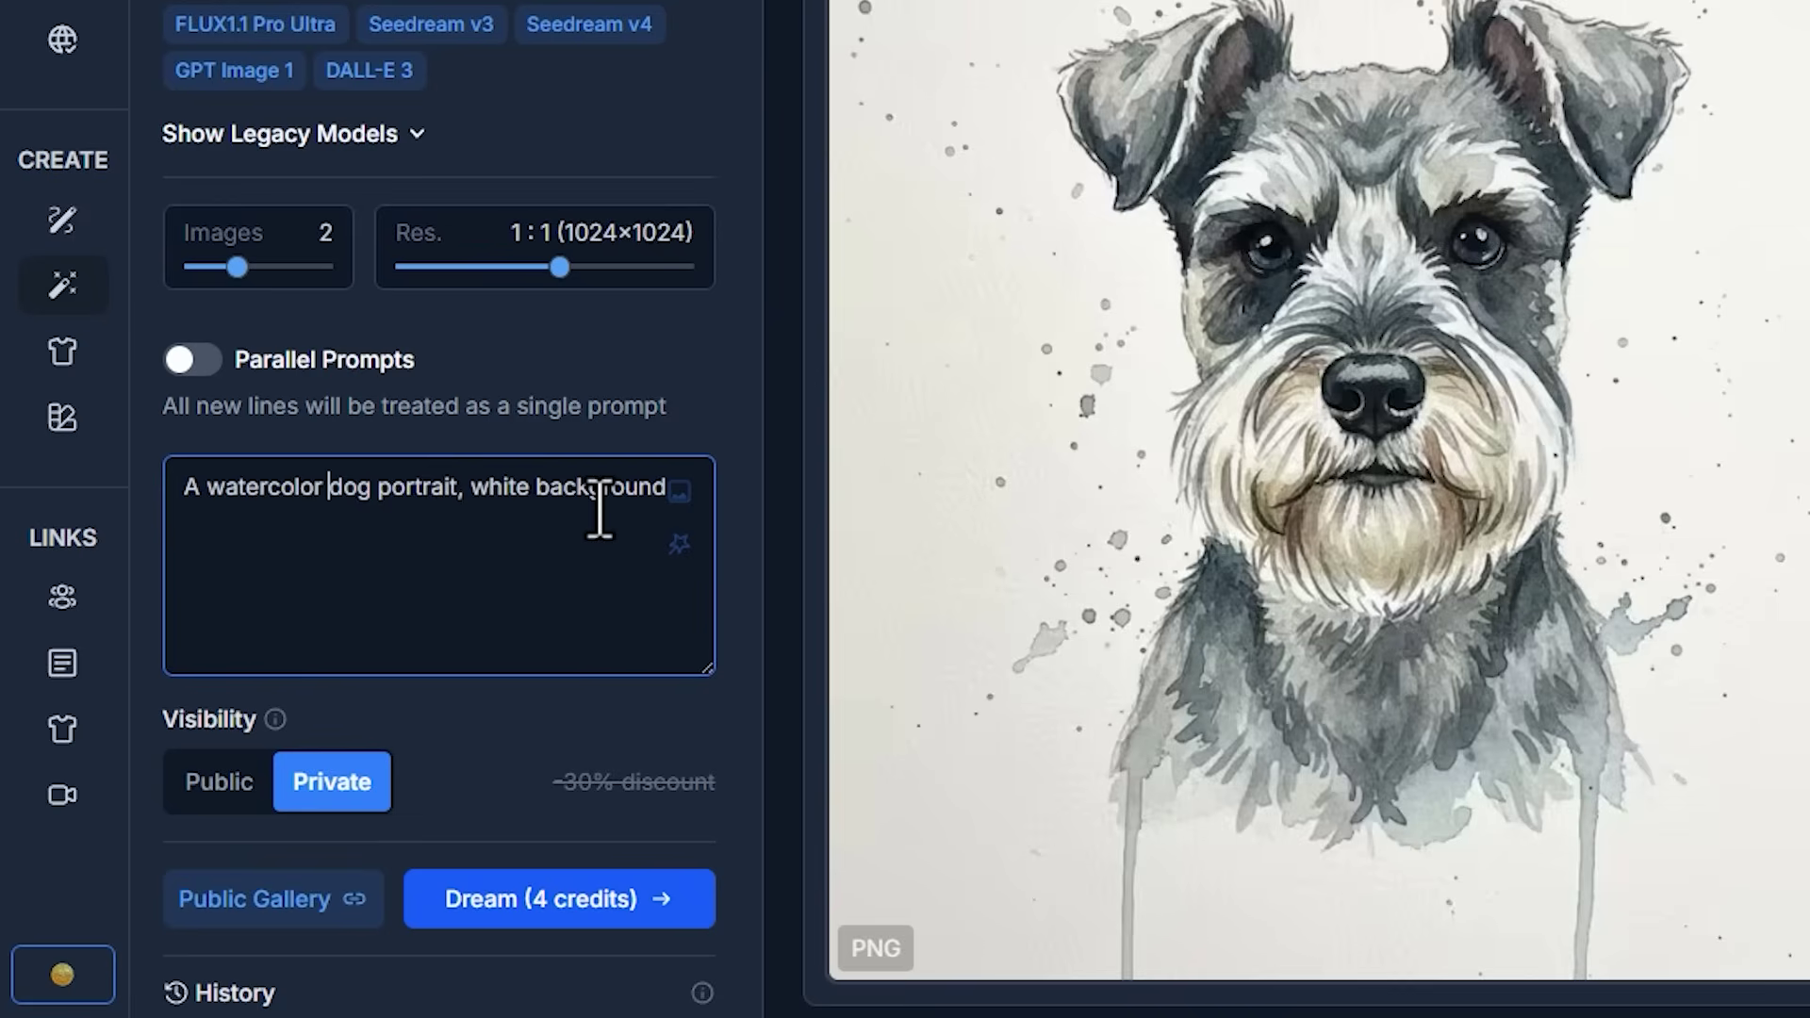
key(Delete)
key(Delete)
key(Delete)
text(cat)
click(641, 901)
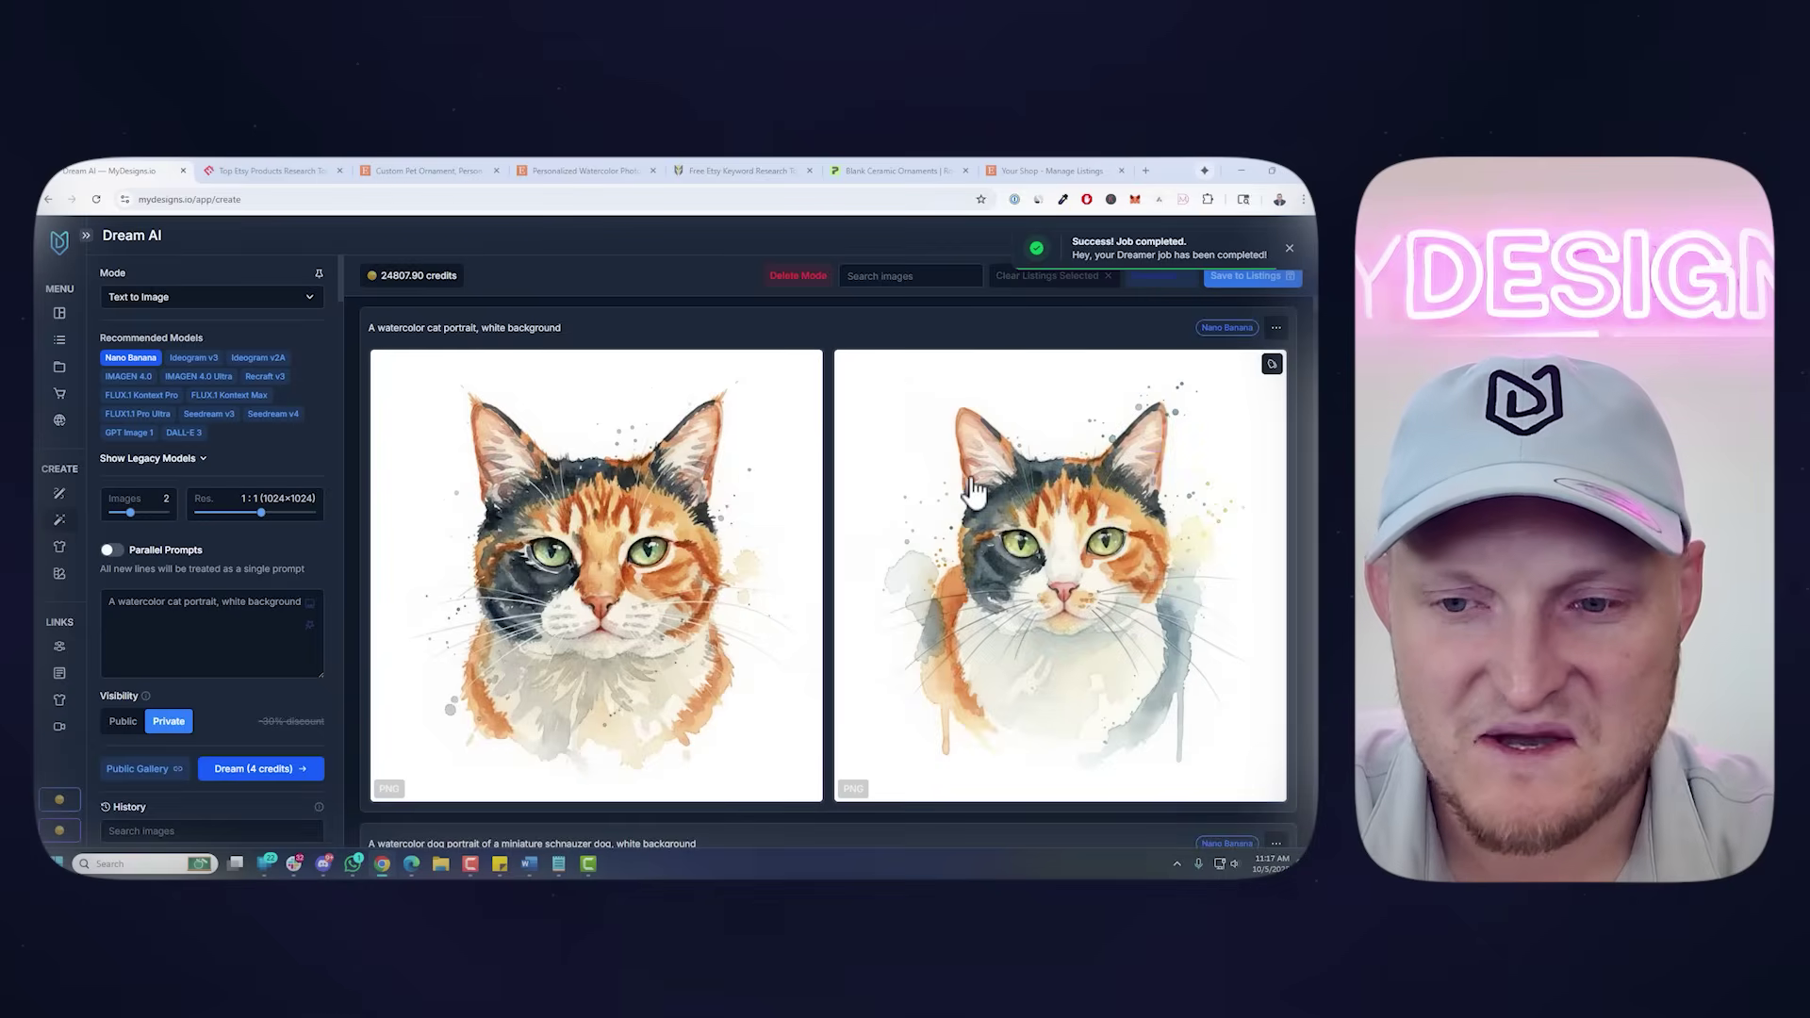
Select the first calico cat portrait and the second miniature schnauzer portrait
click(657, 481)
scroll(617, 504, down, 5)
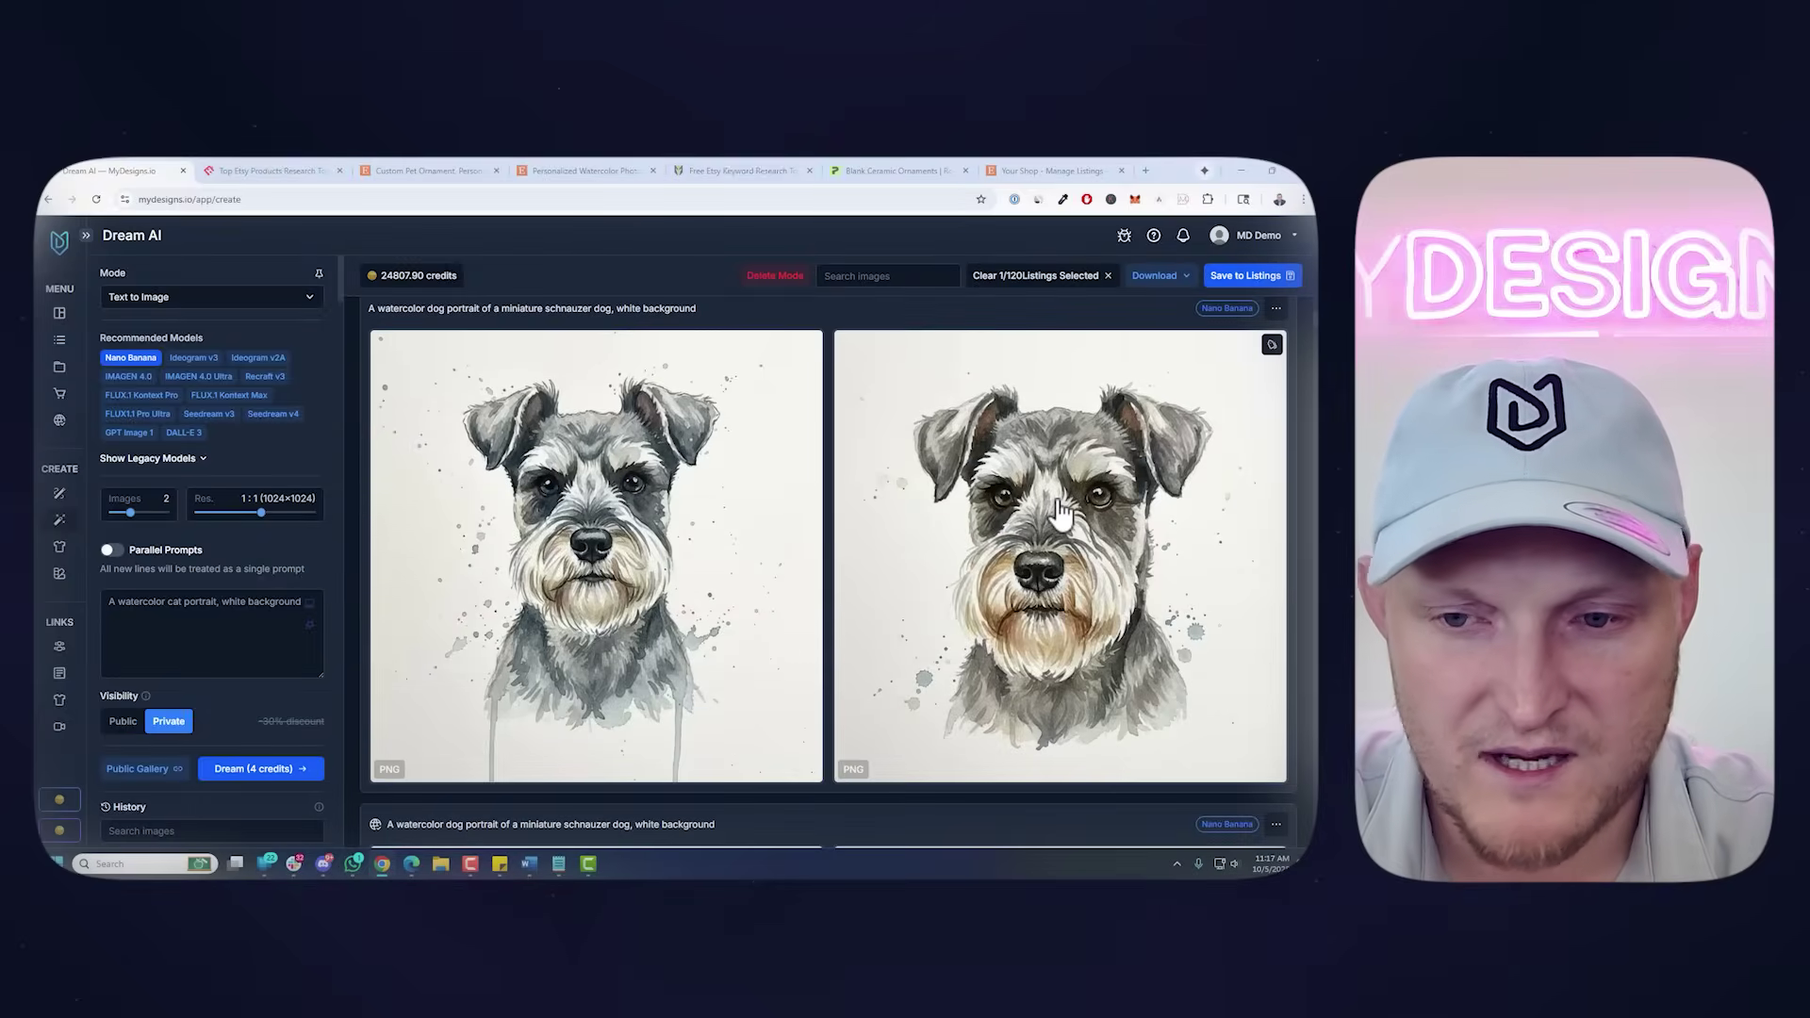
click(1054, 509)
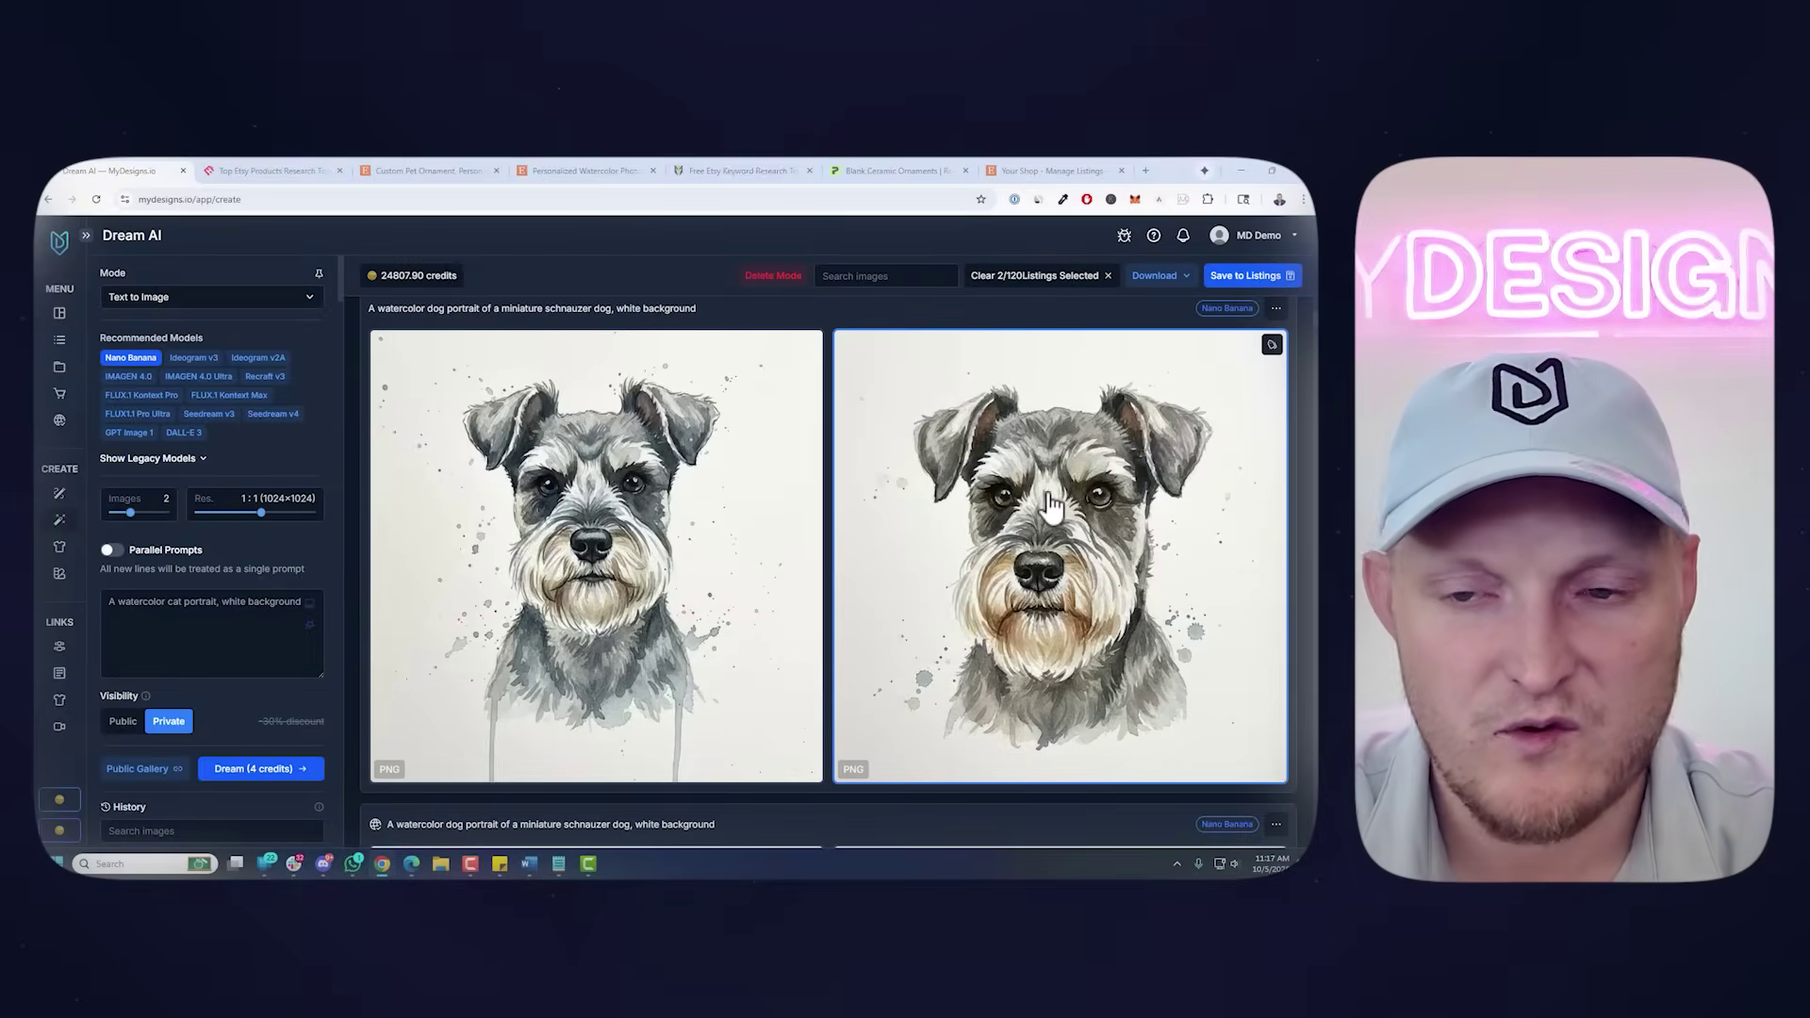
scroll(1046, 501, up, 5)
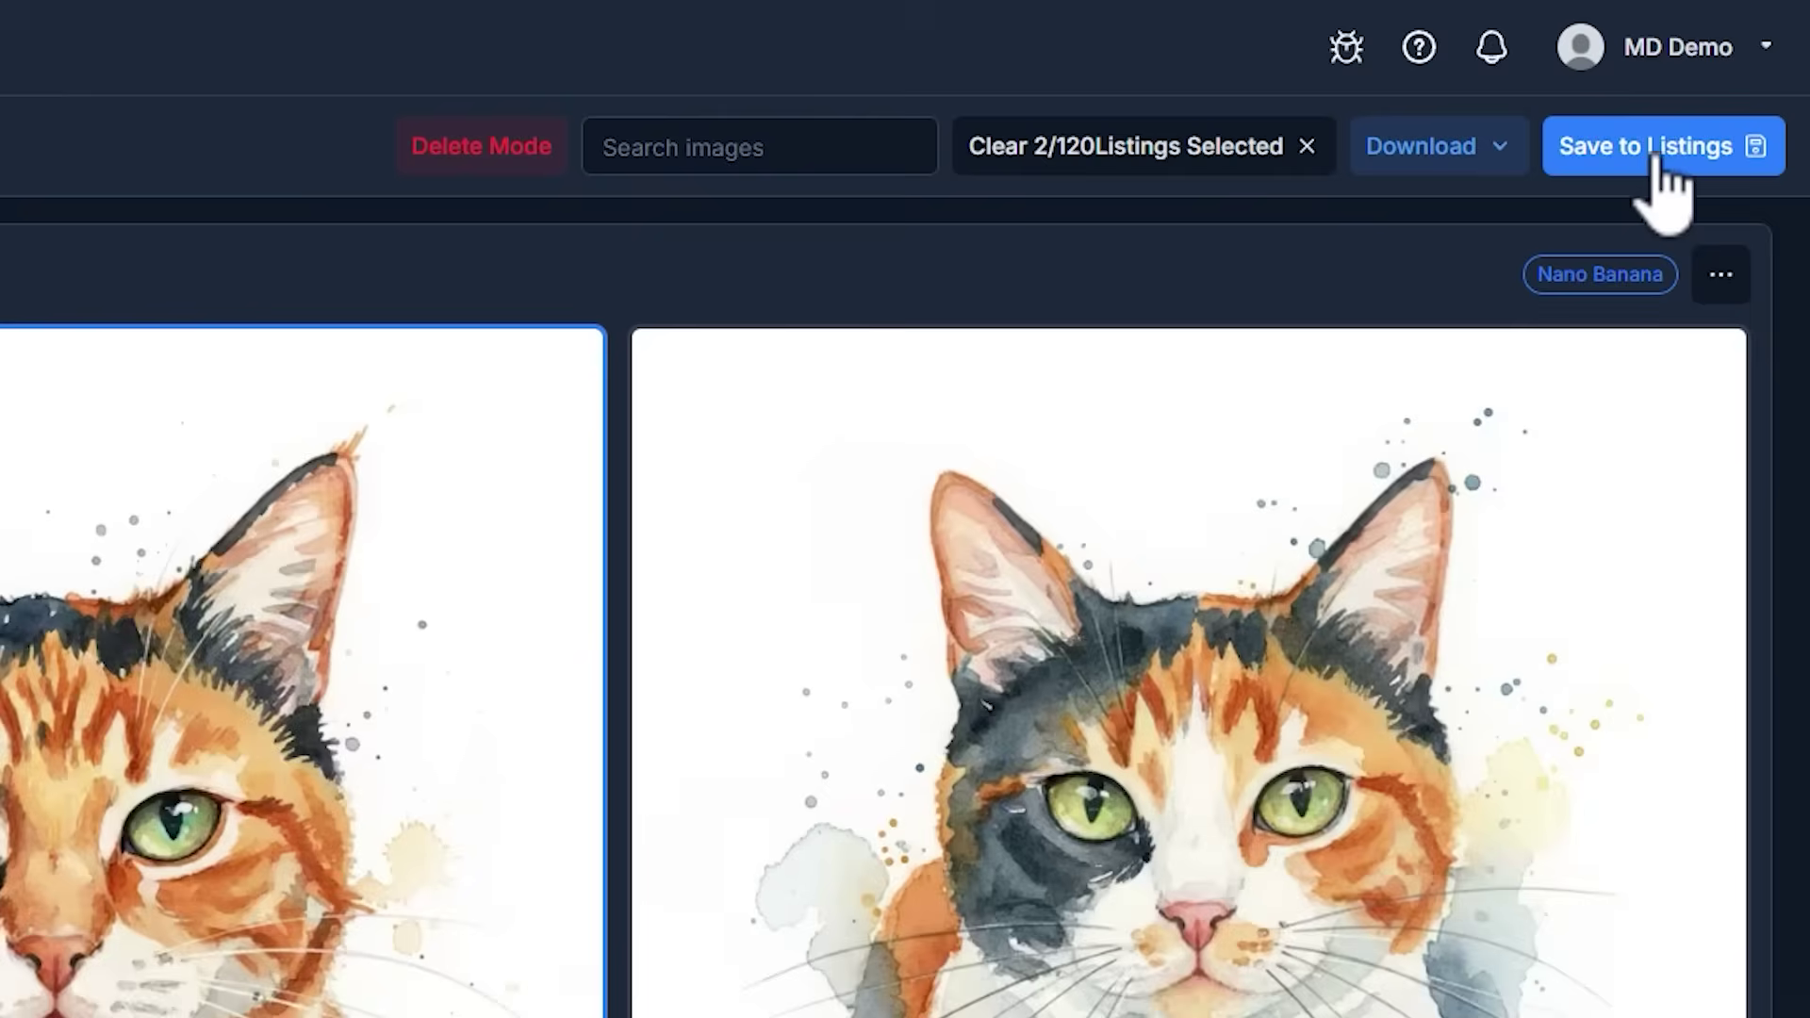
Save both chosen portraits to listings with MD 1 upscaling, accepting the 4-credit cost
click(1258, 283)
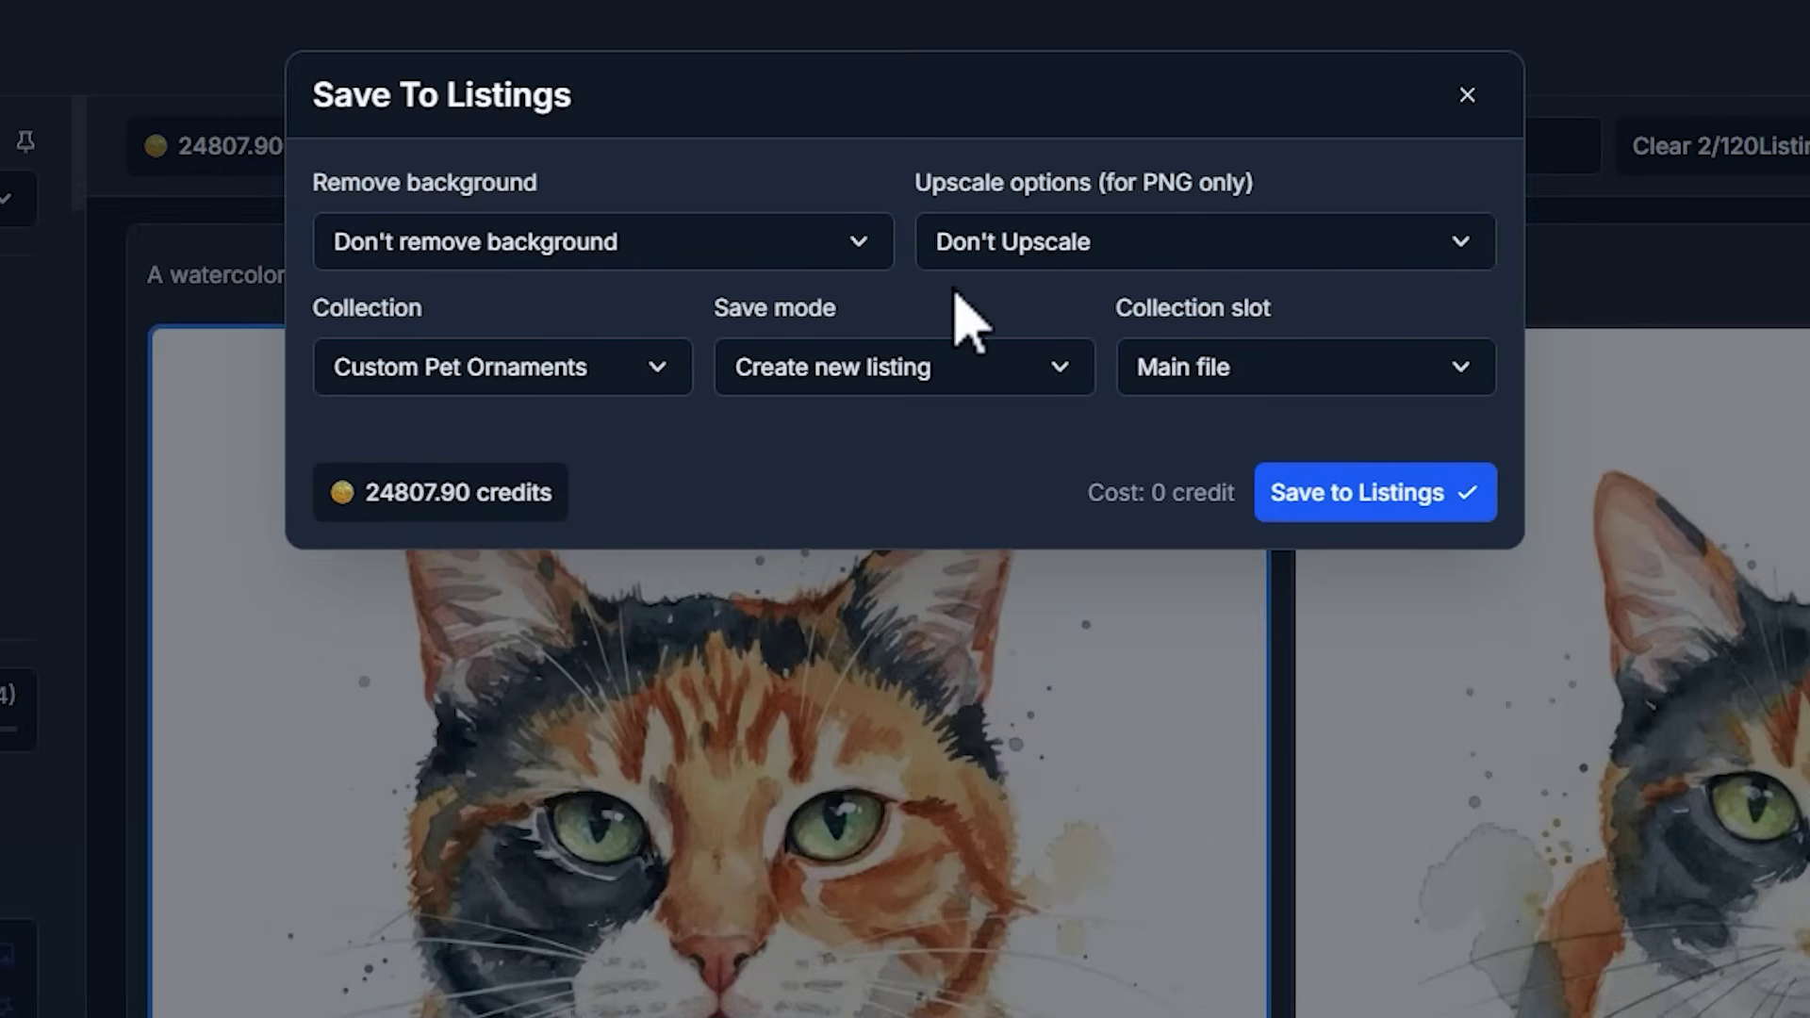
click(1118, 253)
click(1051, 361)
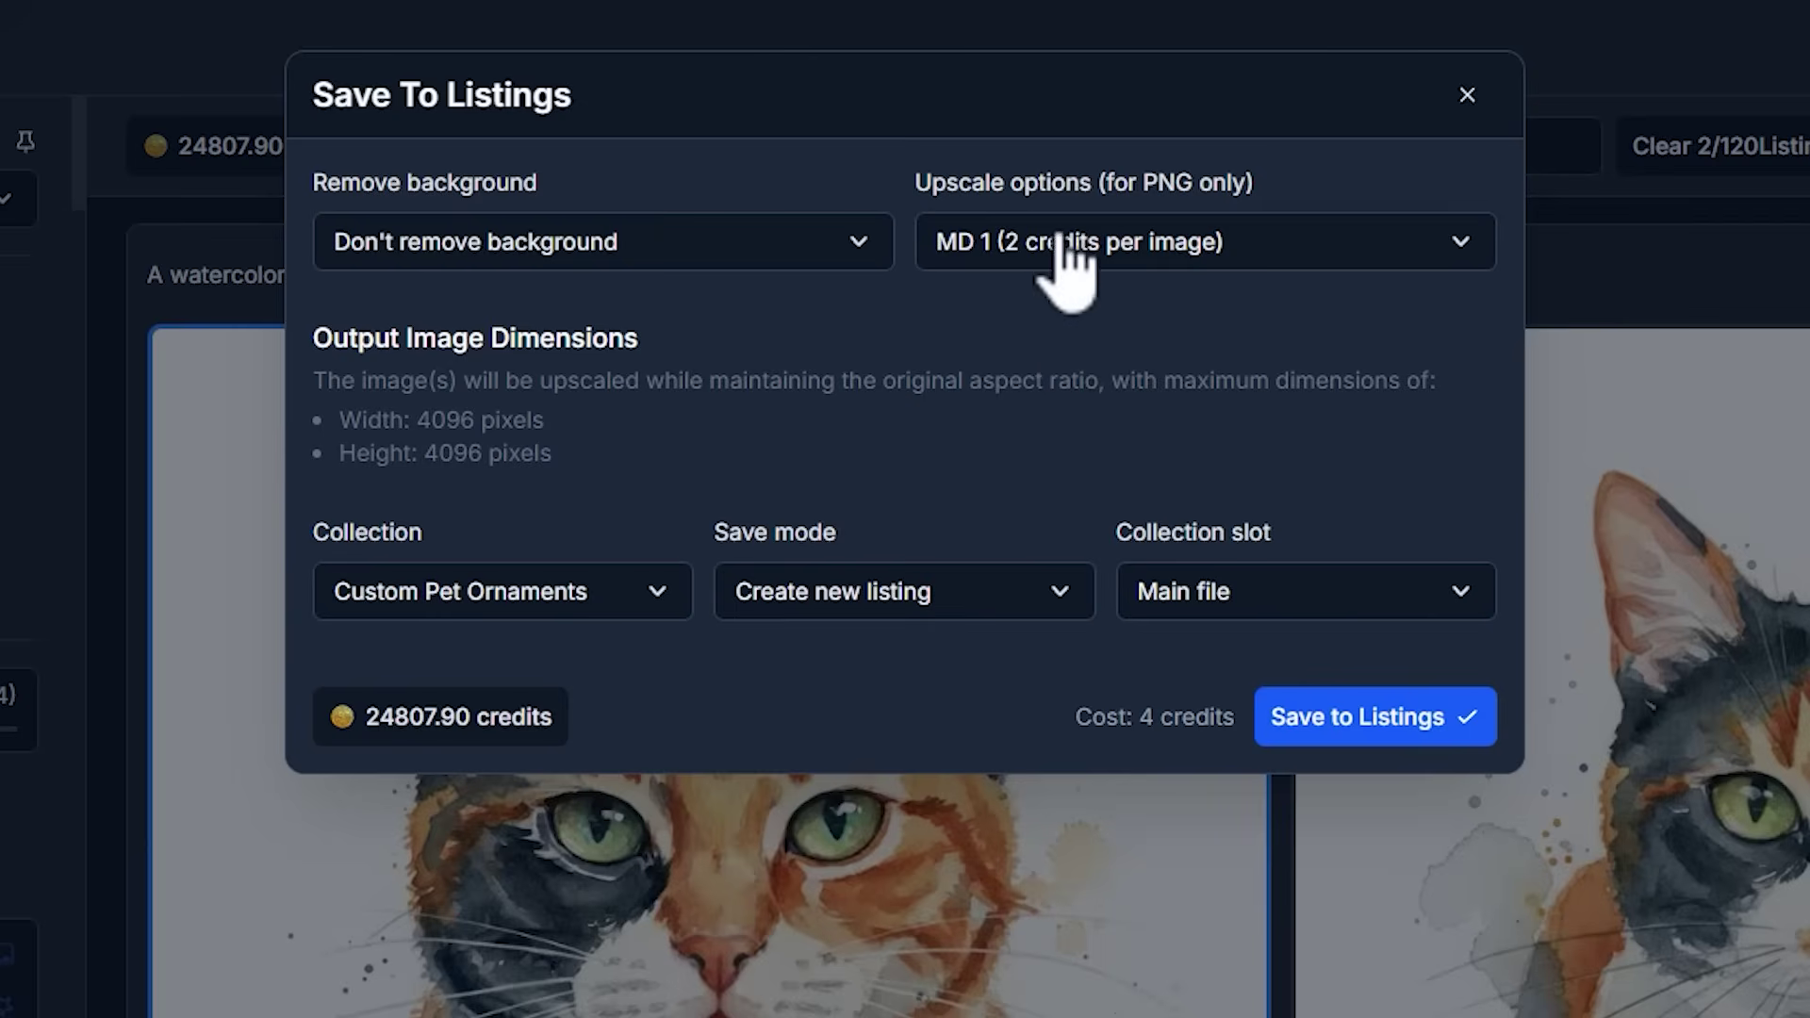
click(1396, 740)
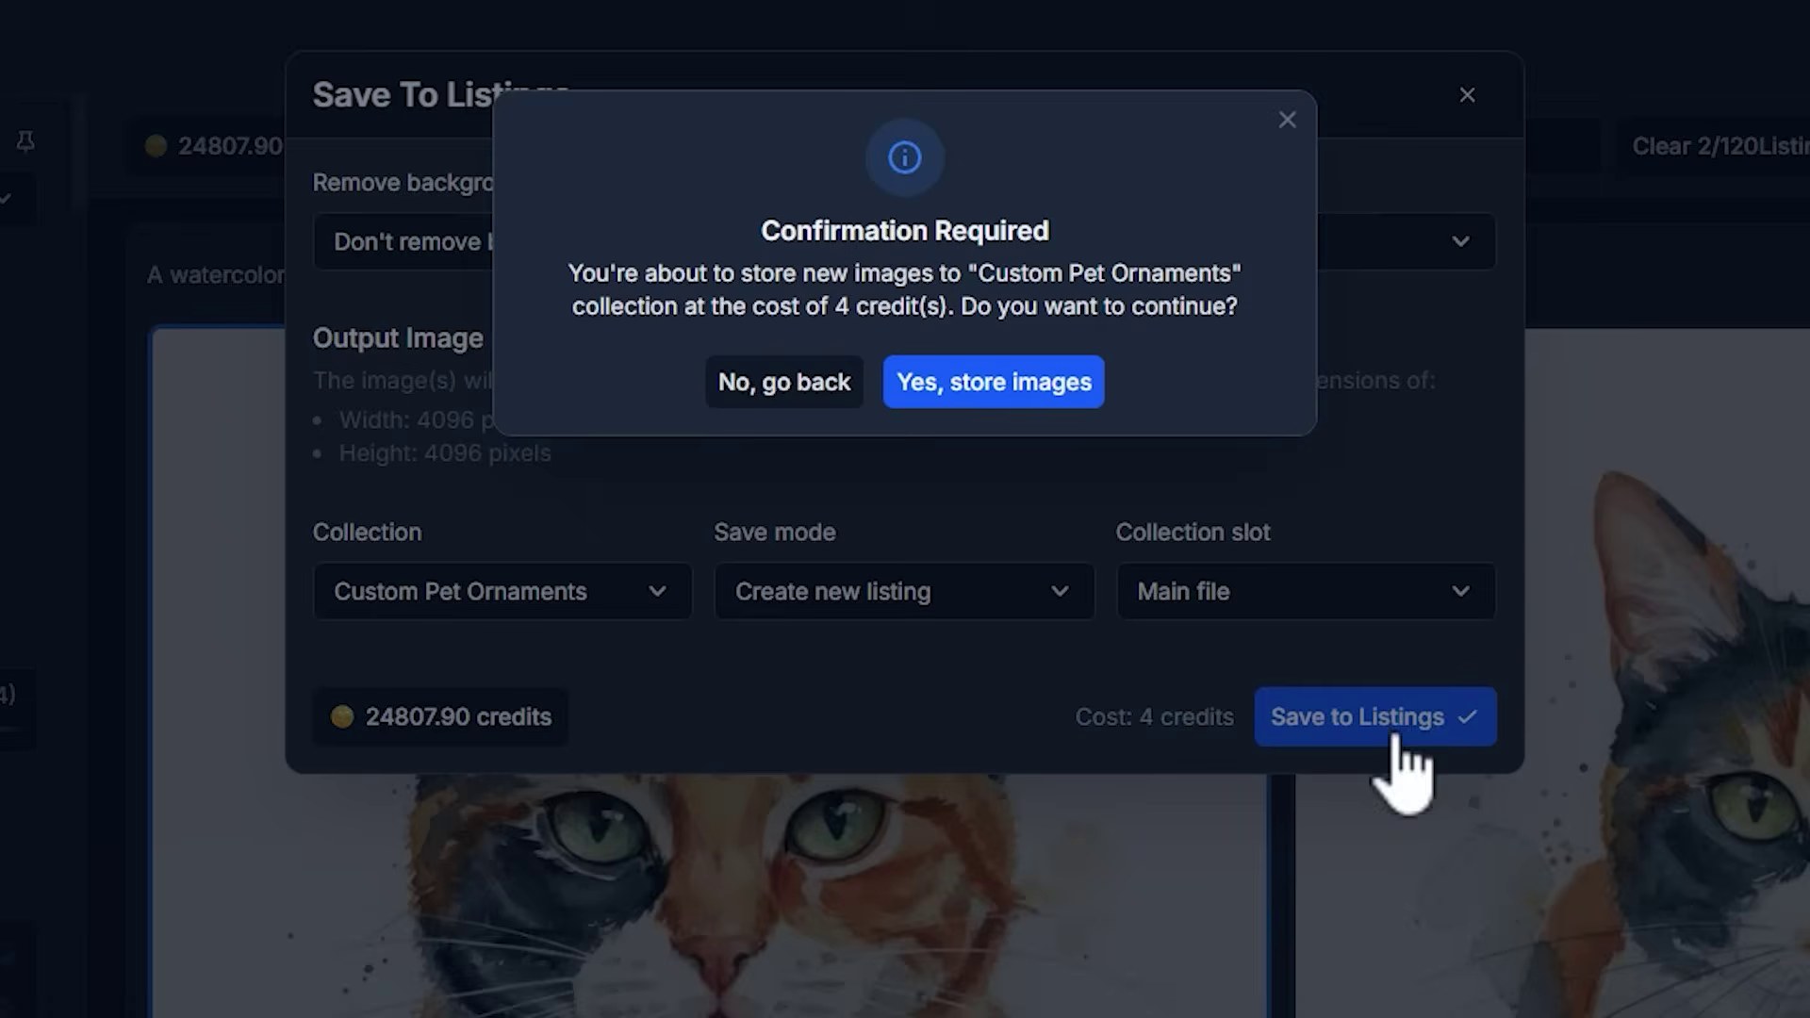
click(1042, 385)
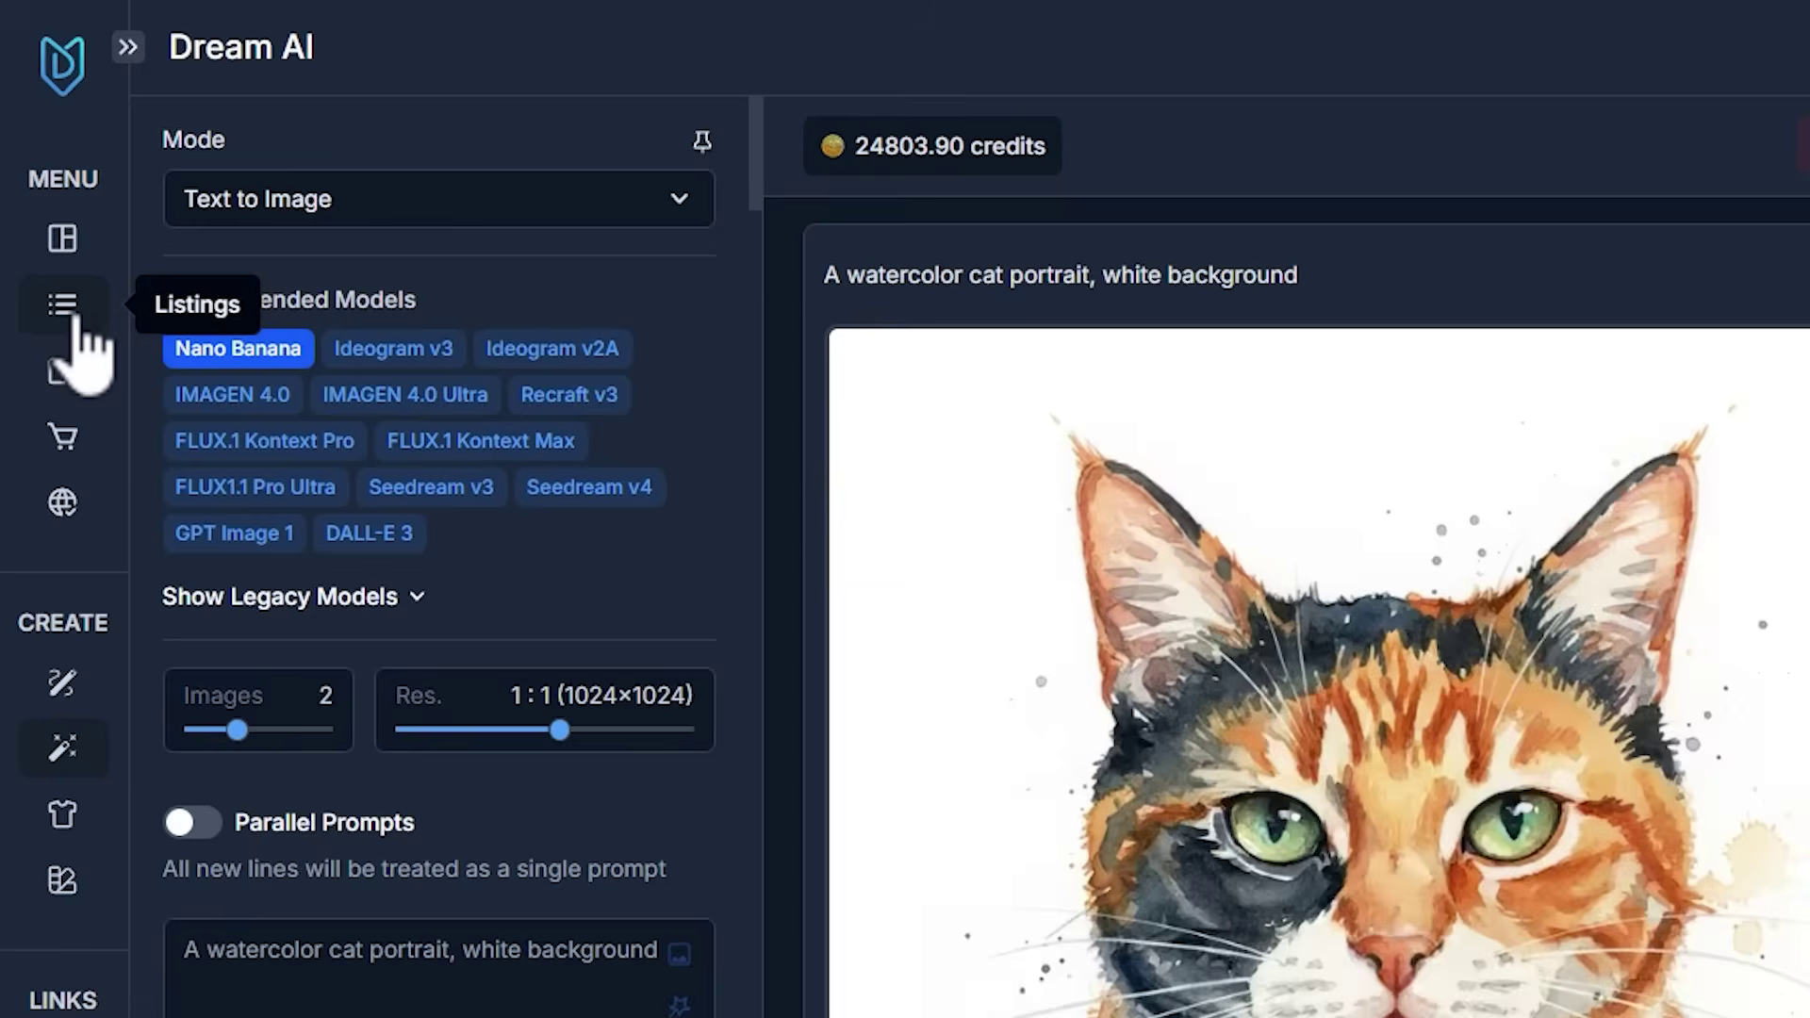
Go to Listings and look over the cat and schnauzer listings' ceramic ornament descriptions
click(60, 340)
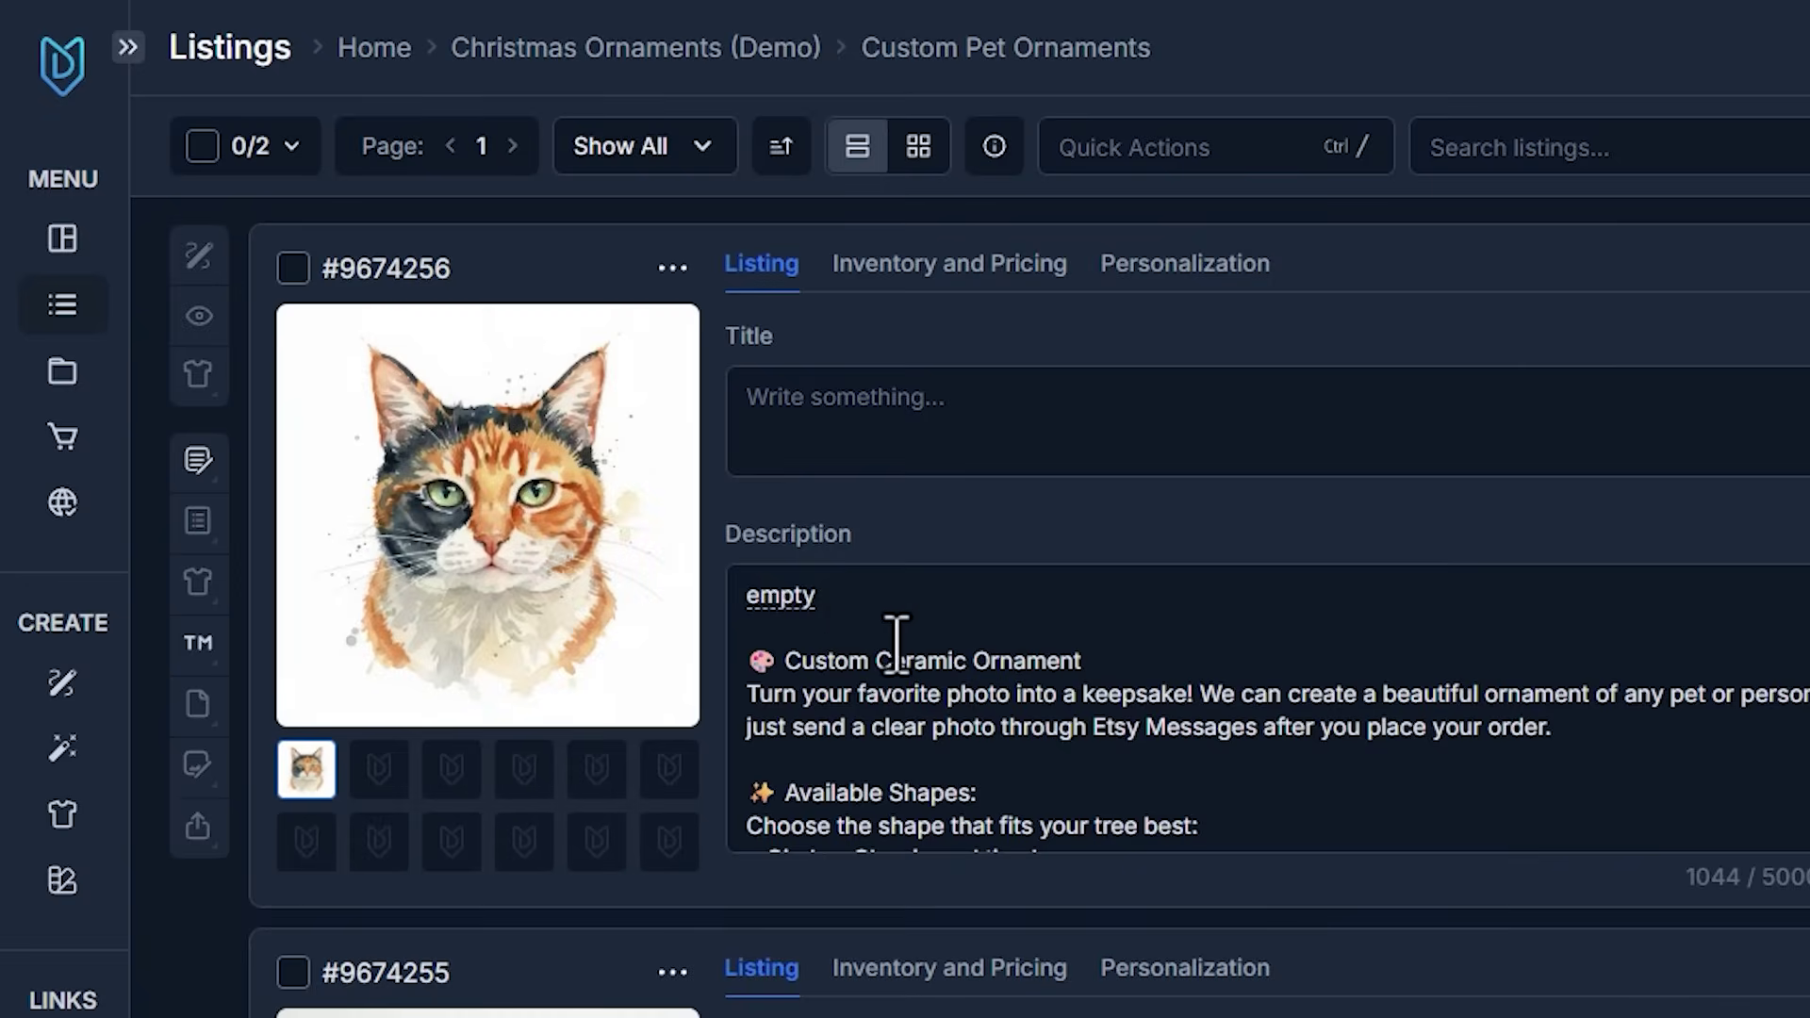
scroll(895, 644, down, 4)
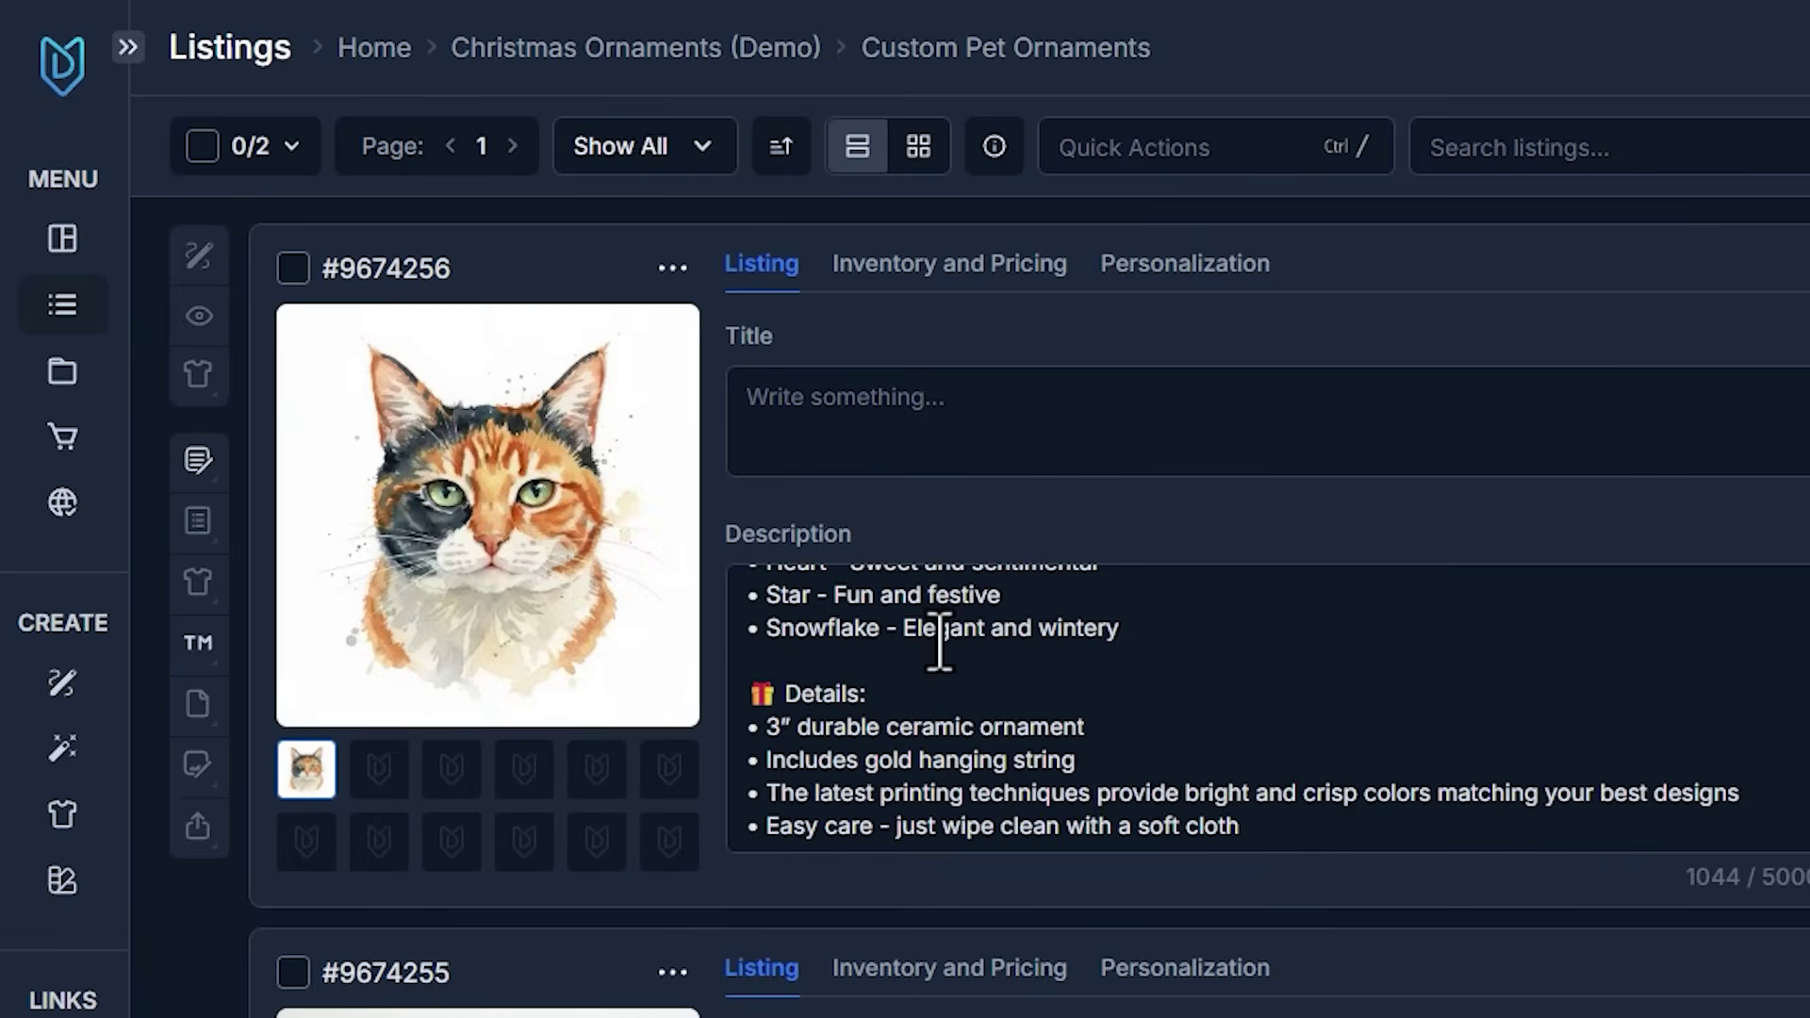
scroll(825, 691, up, 2)
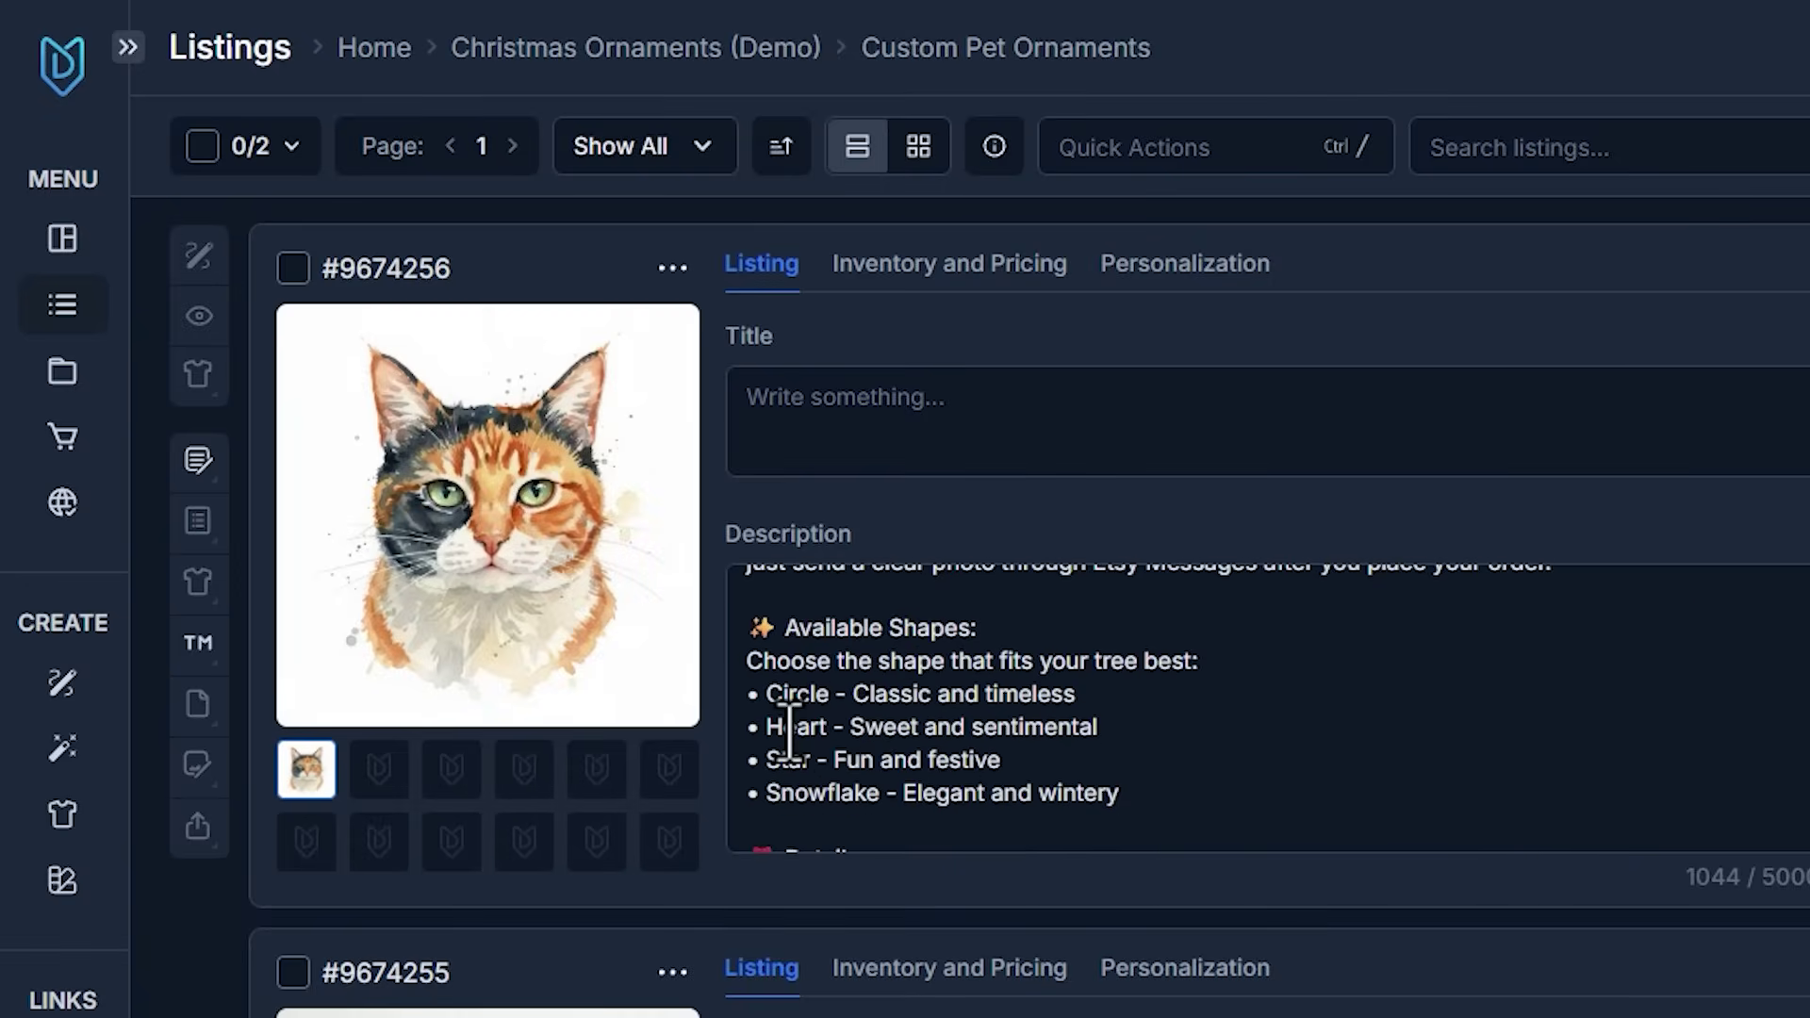
scroll(795, 825, down, 2)
scroll(901, 679, up, 6)
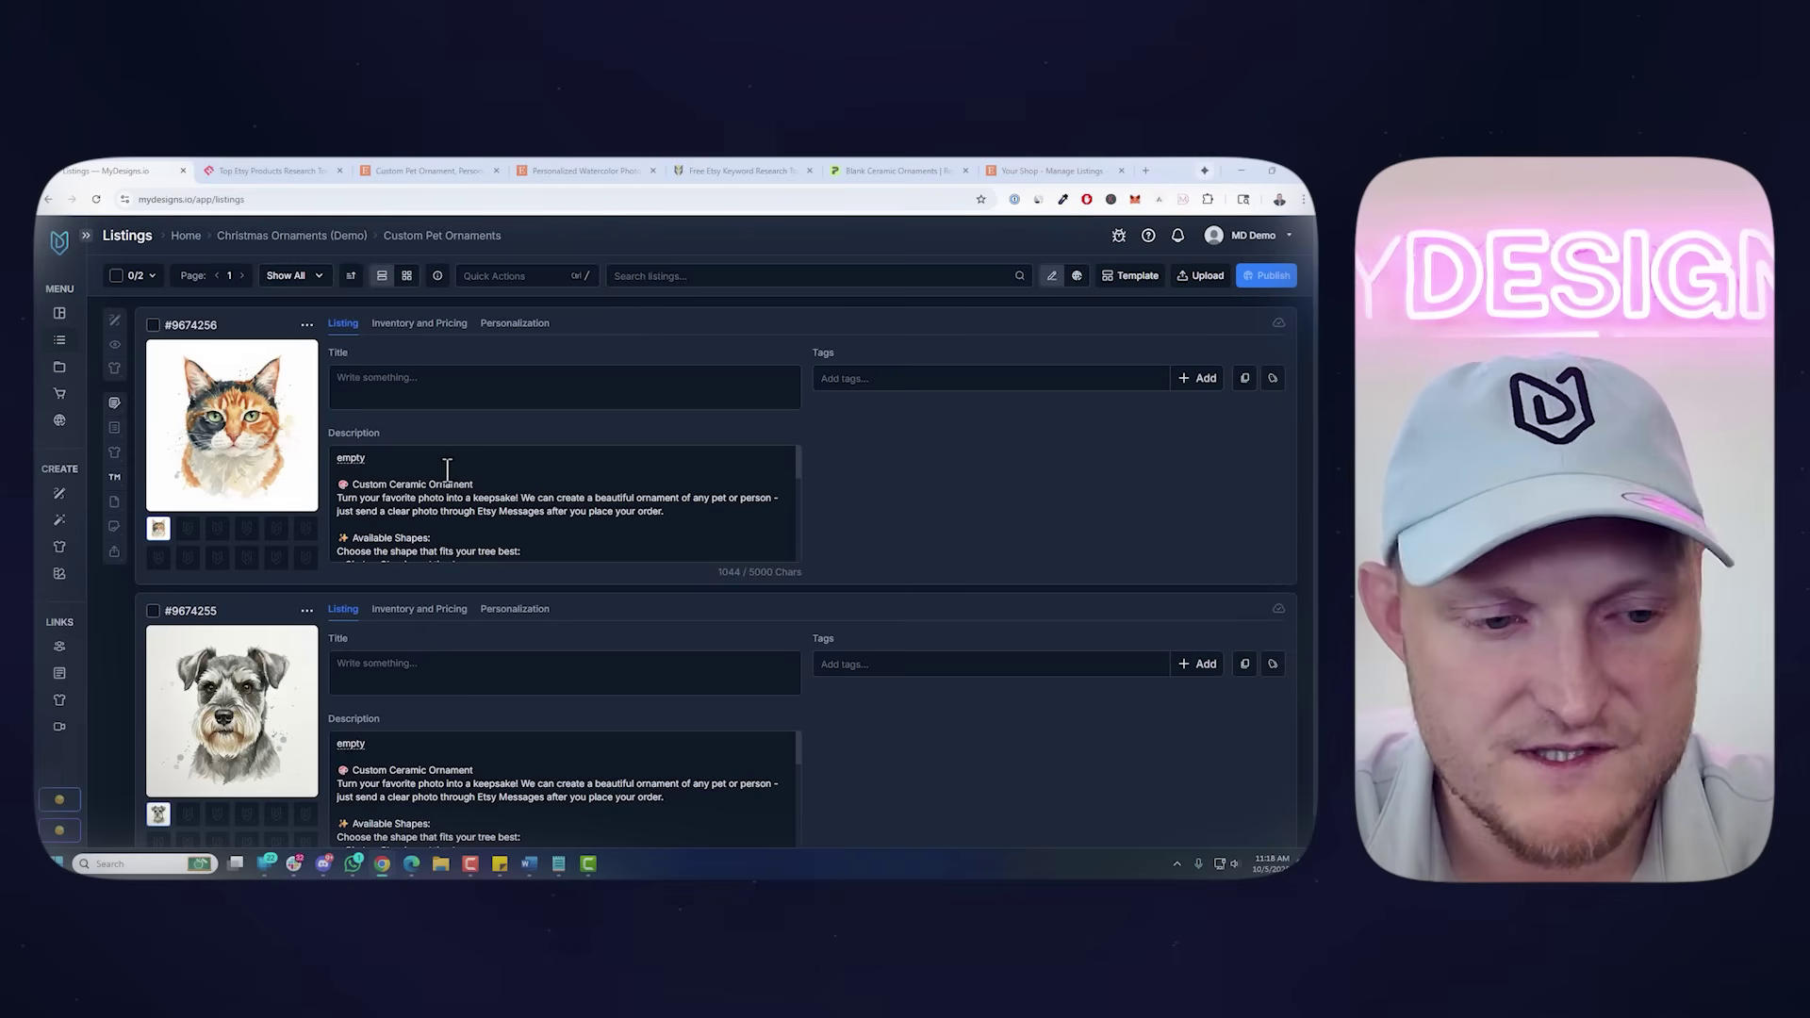
scroll(636, 618, down, 1)
scroll(637, 627, up, 1)
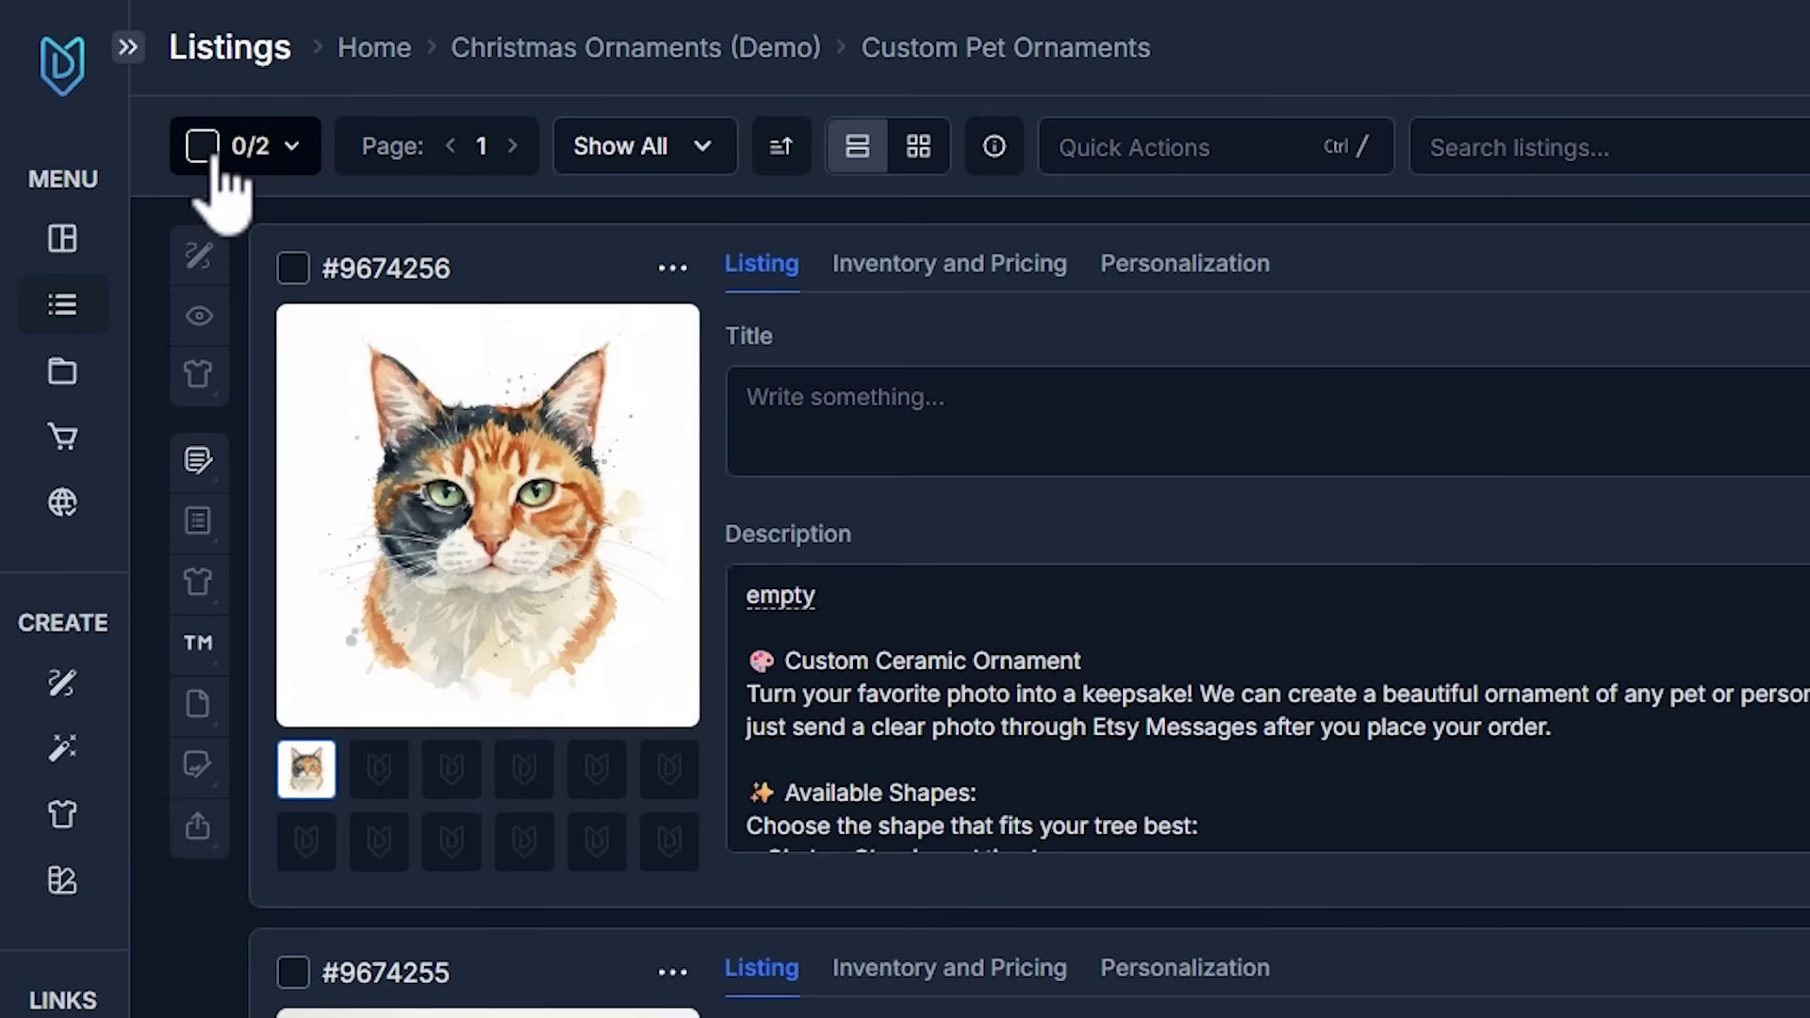
Select both listings, open them in Canvas, and search product templates for 'Ornament'
click(208, 151)
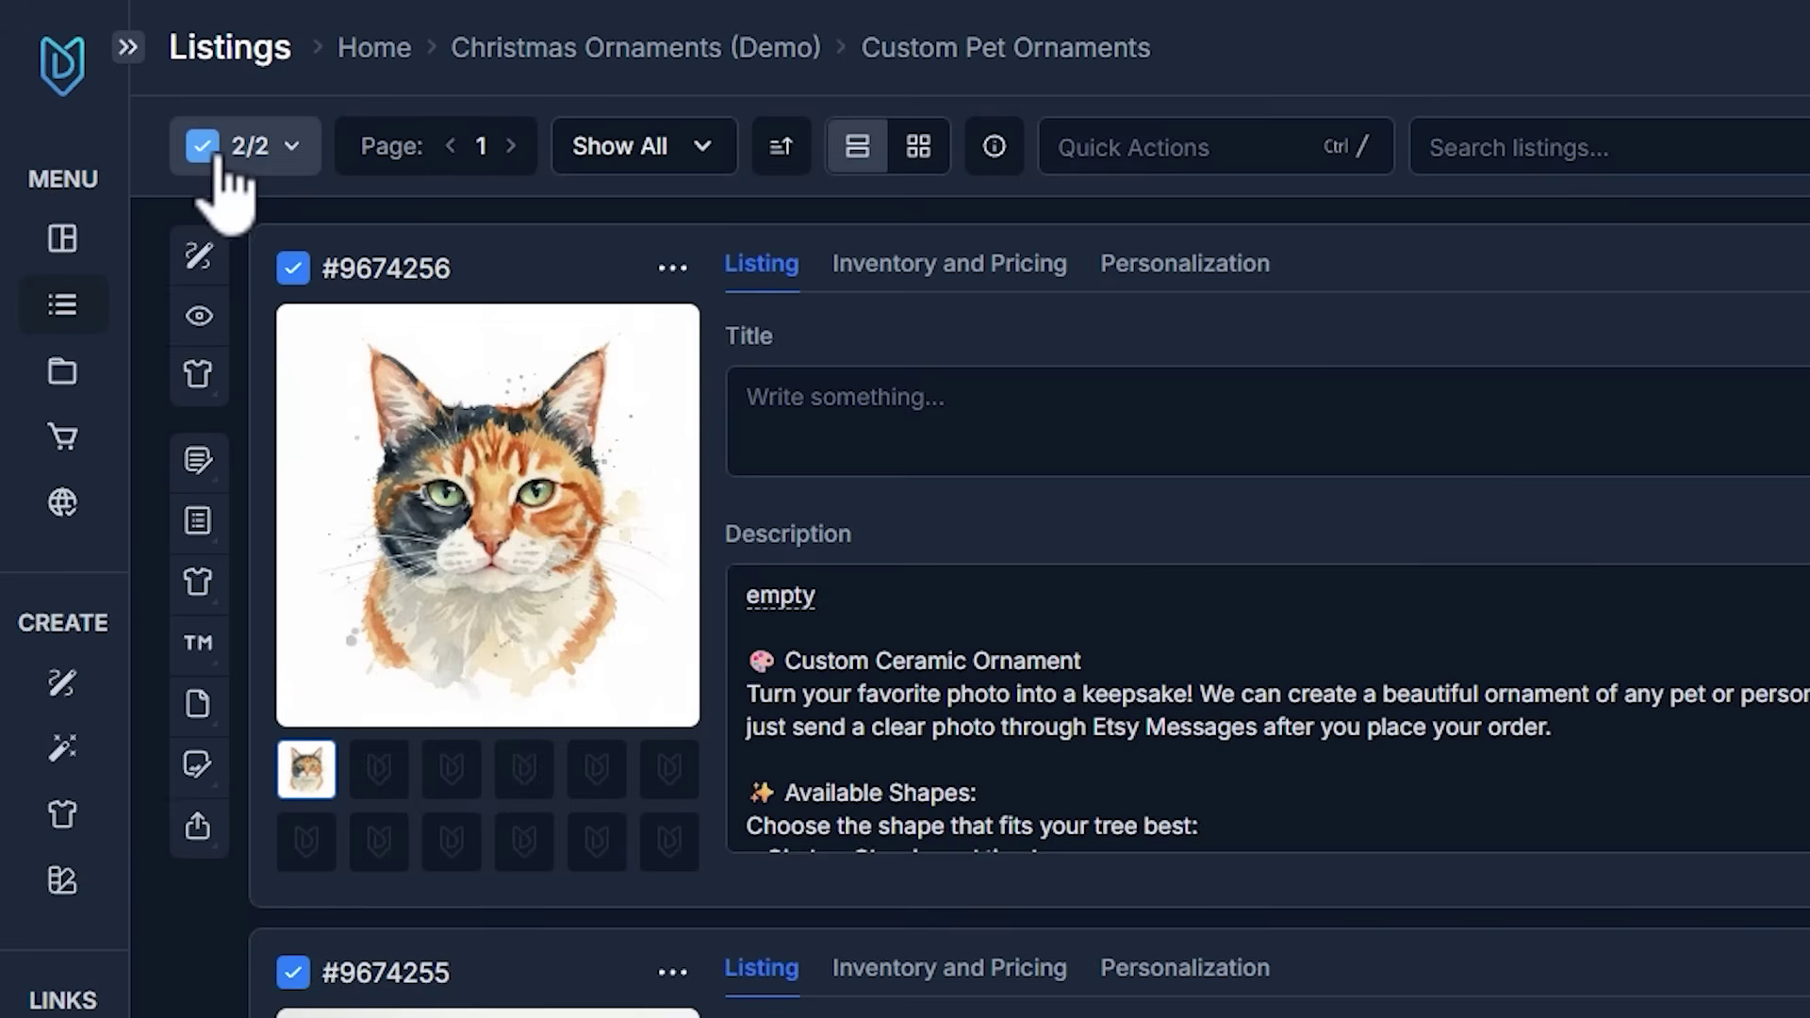
click(200, 254)
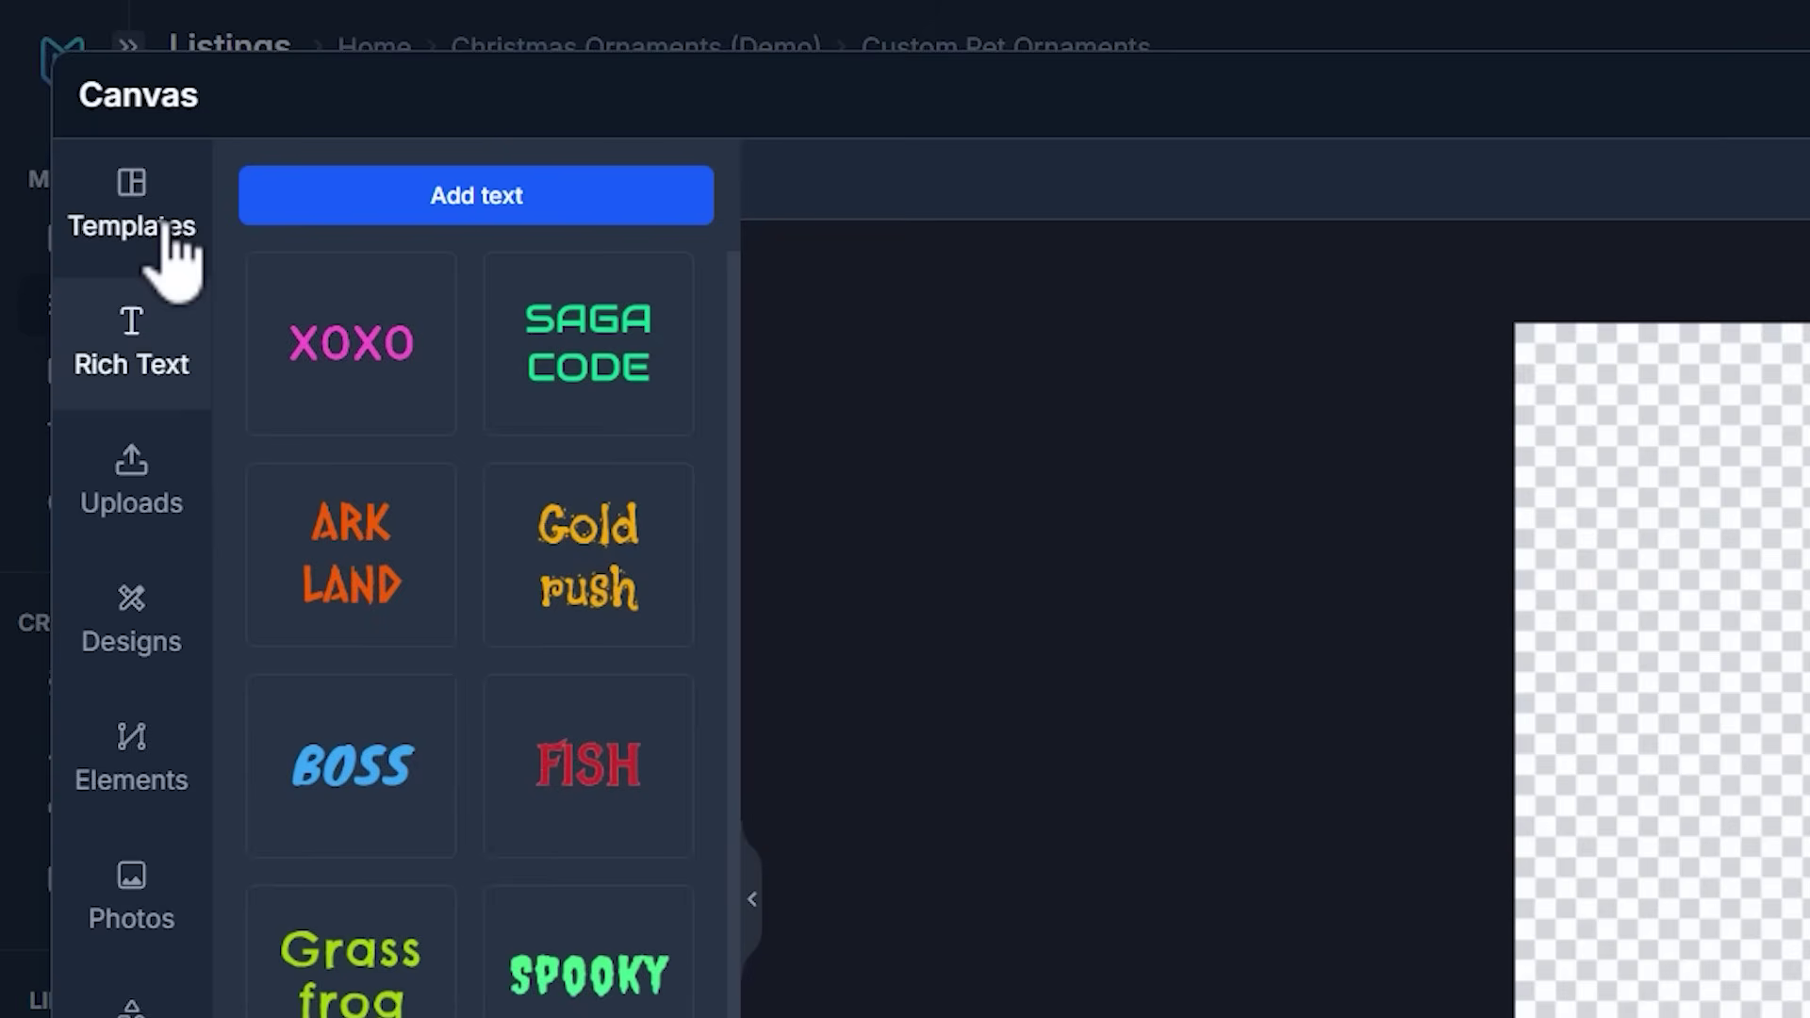
click(168, 234)
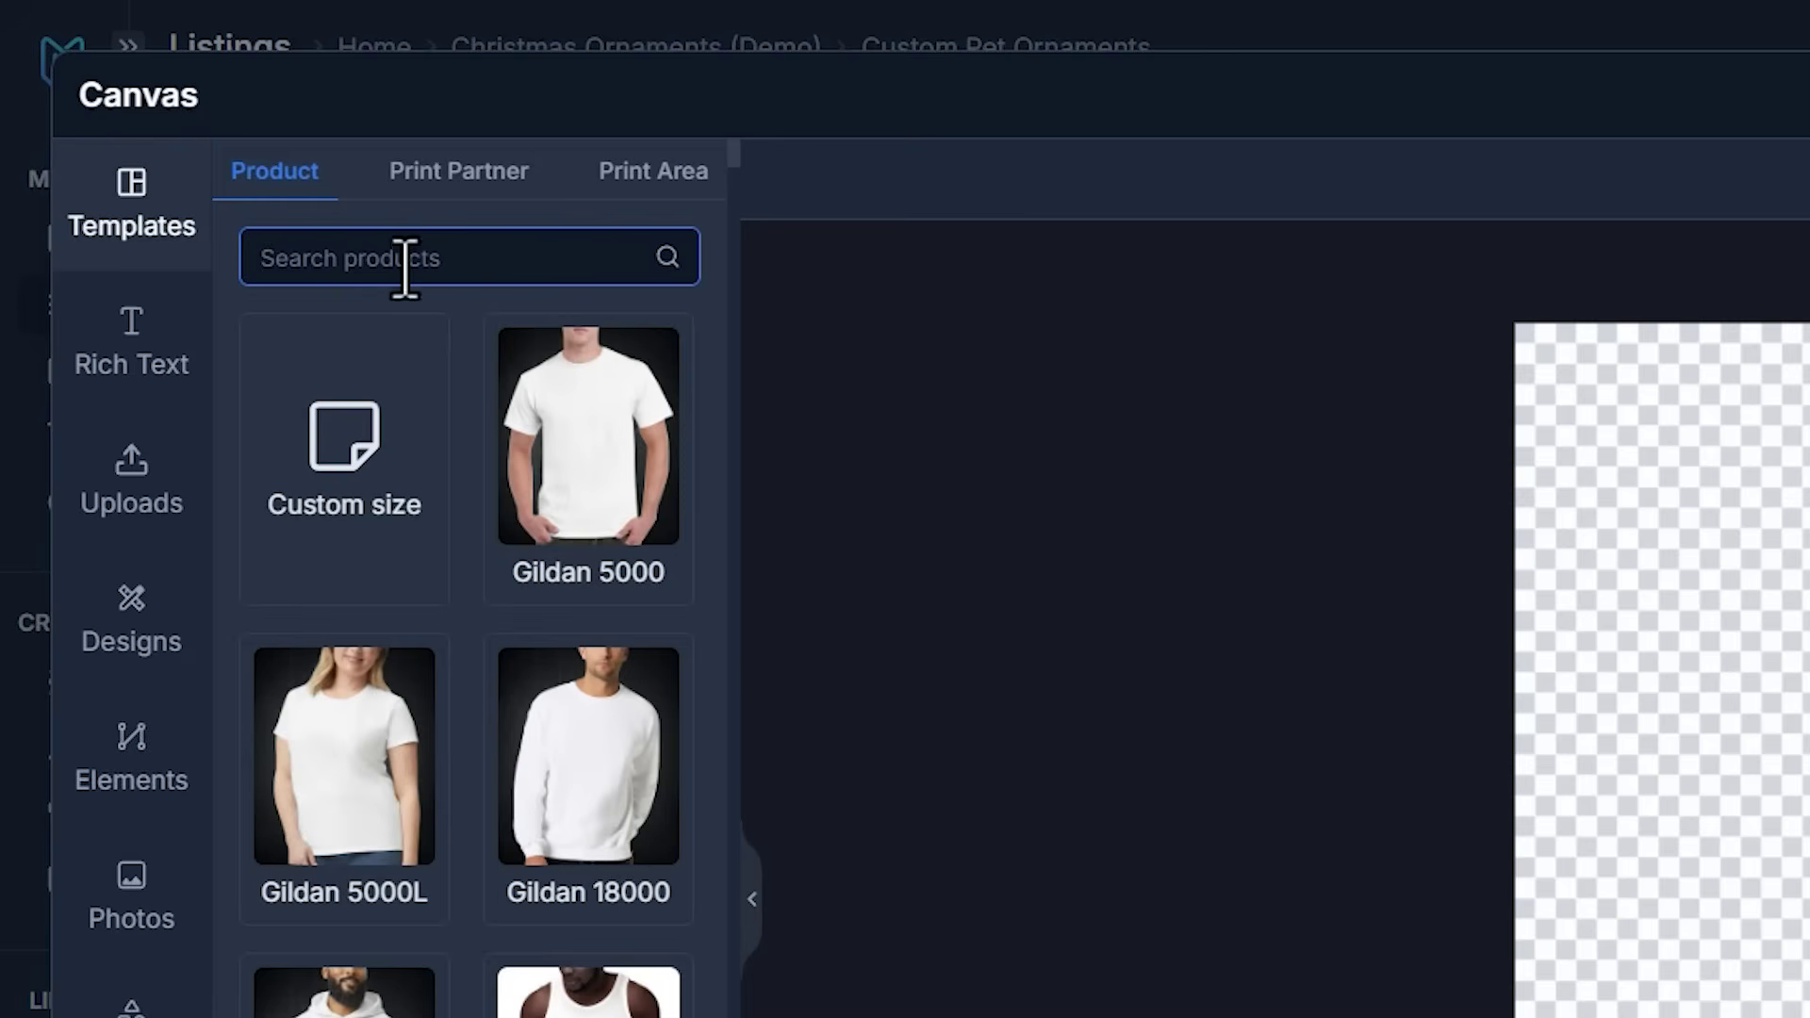
text(Orname)
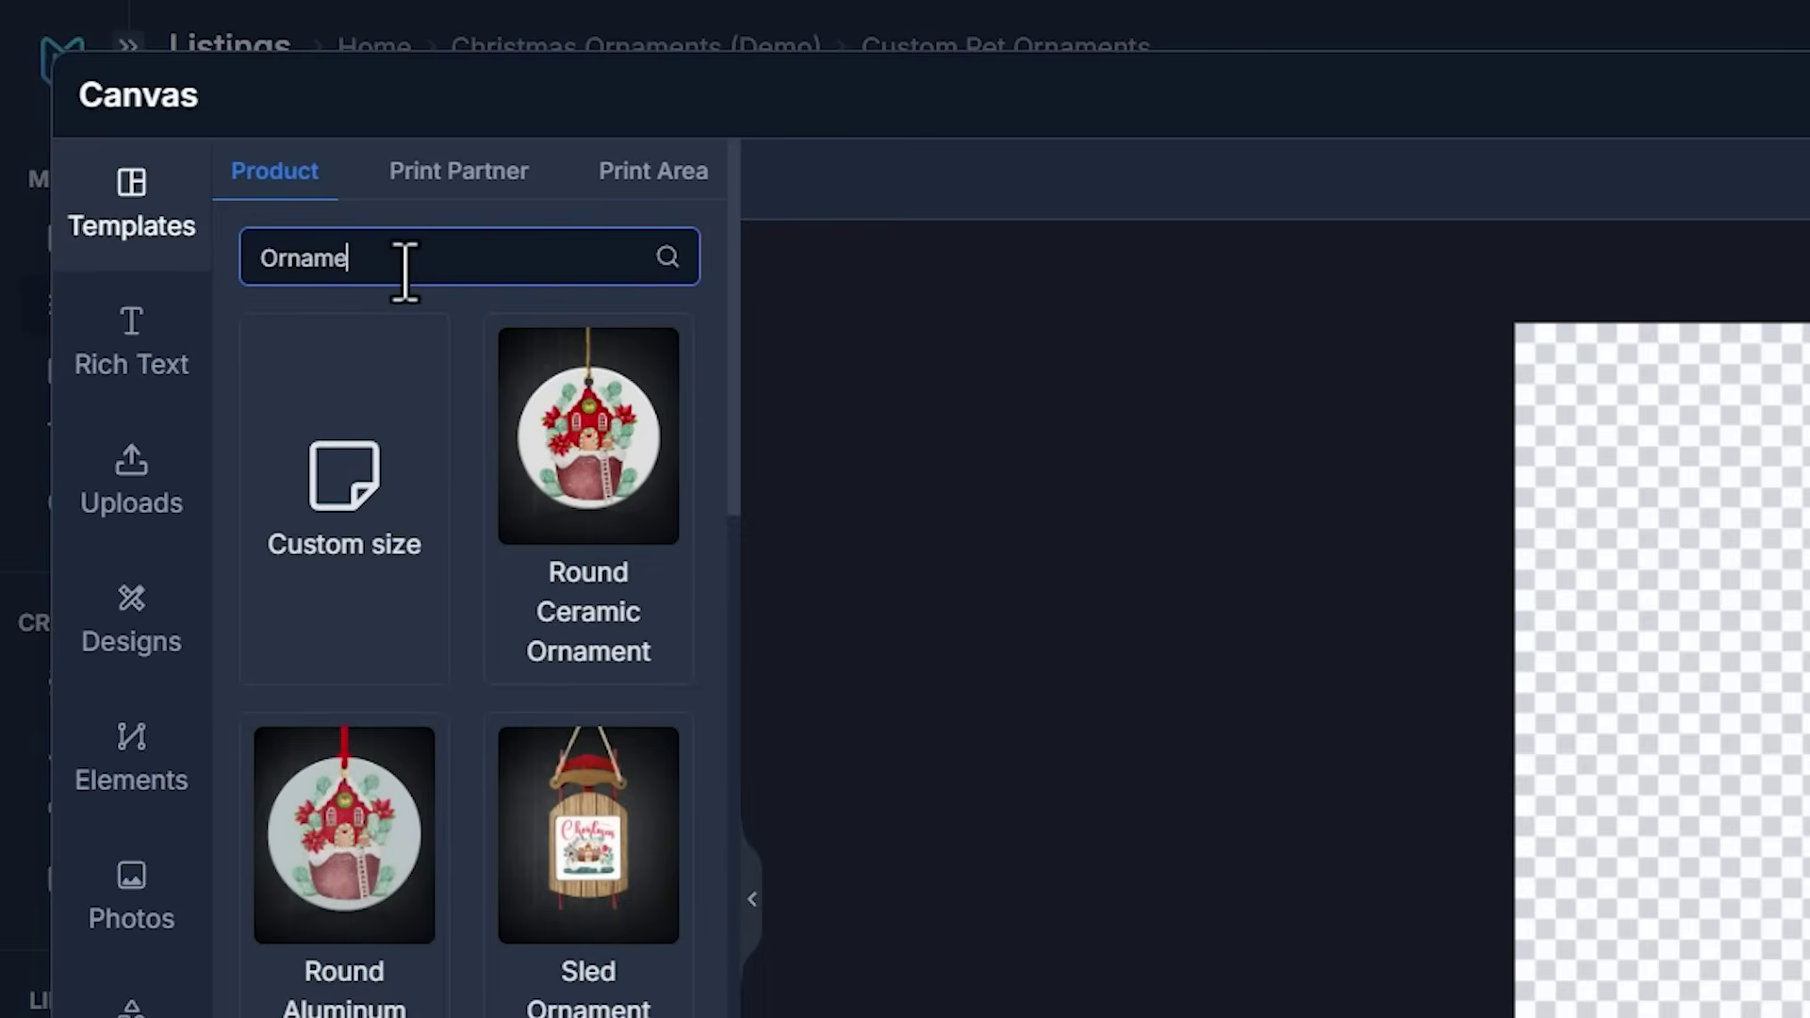
text(nt)
scroll(594, 537, down, 10)
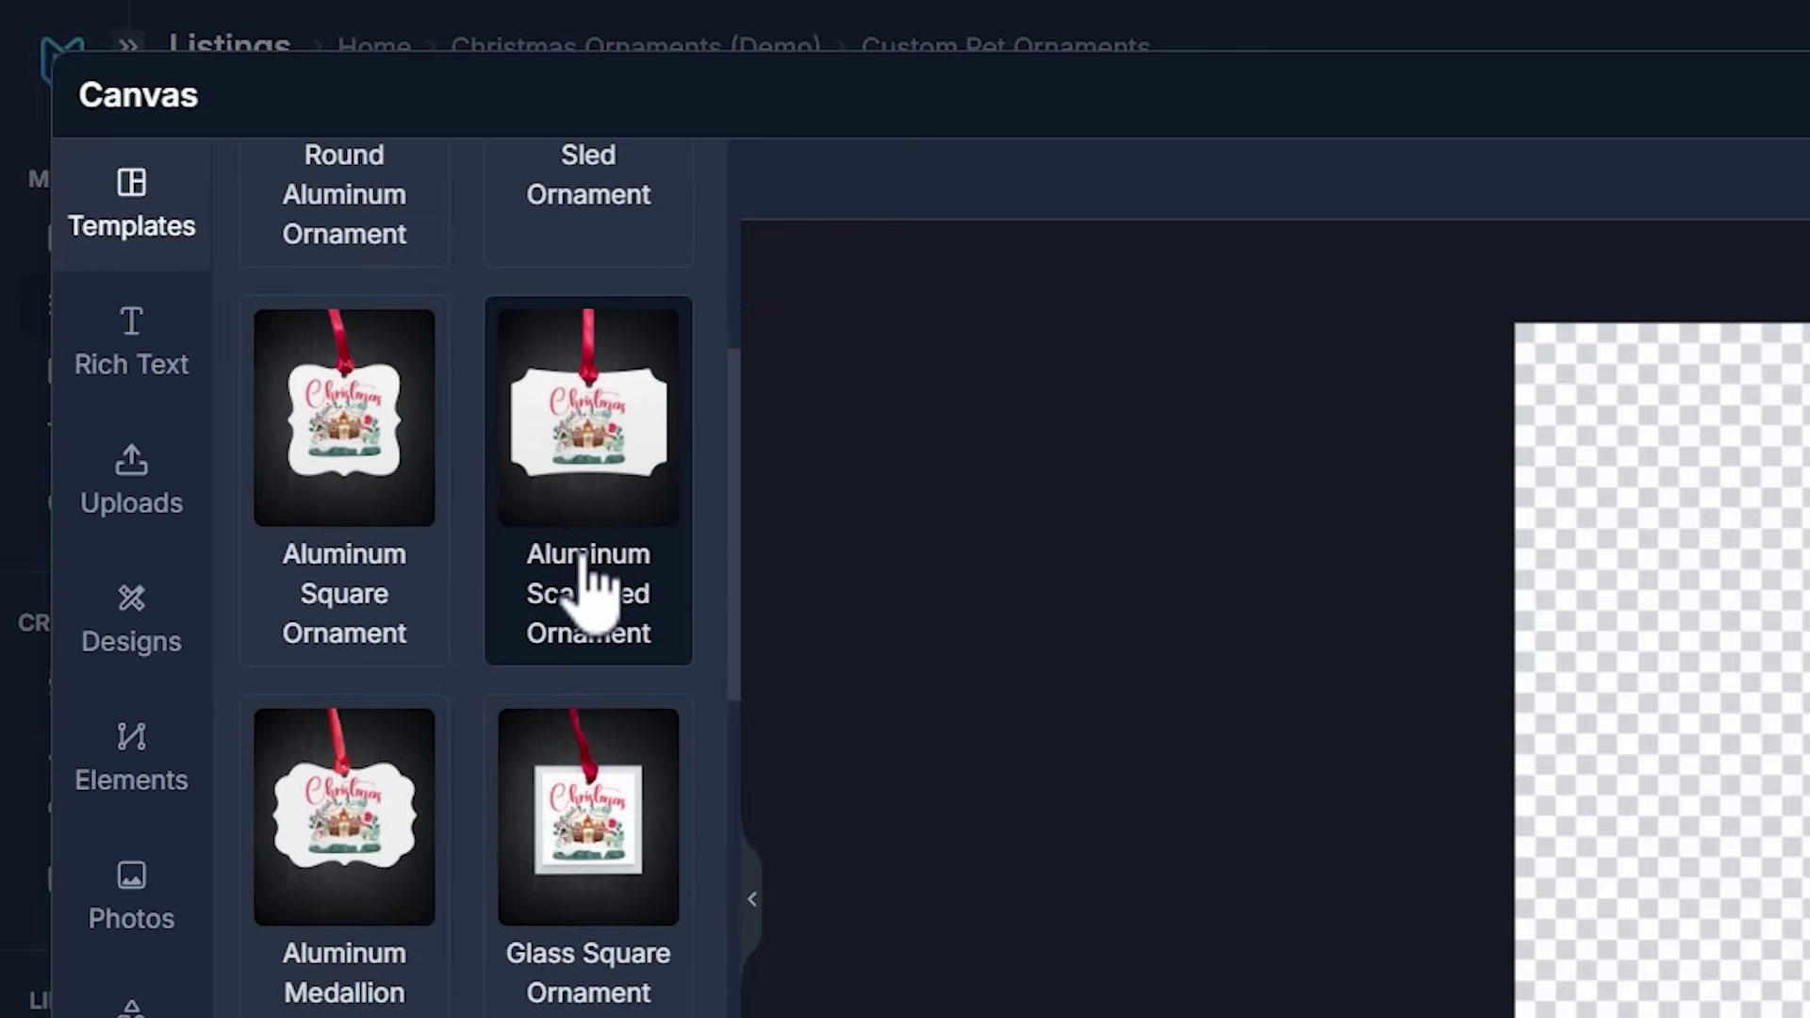
scroll(577, 556, down, 5)
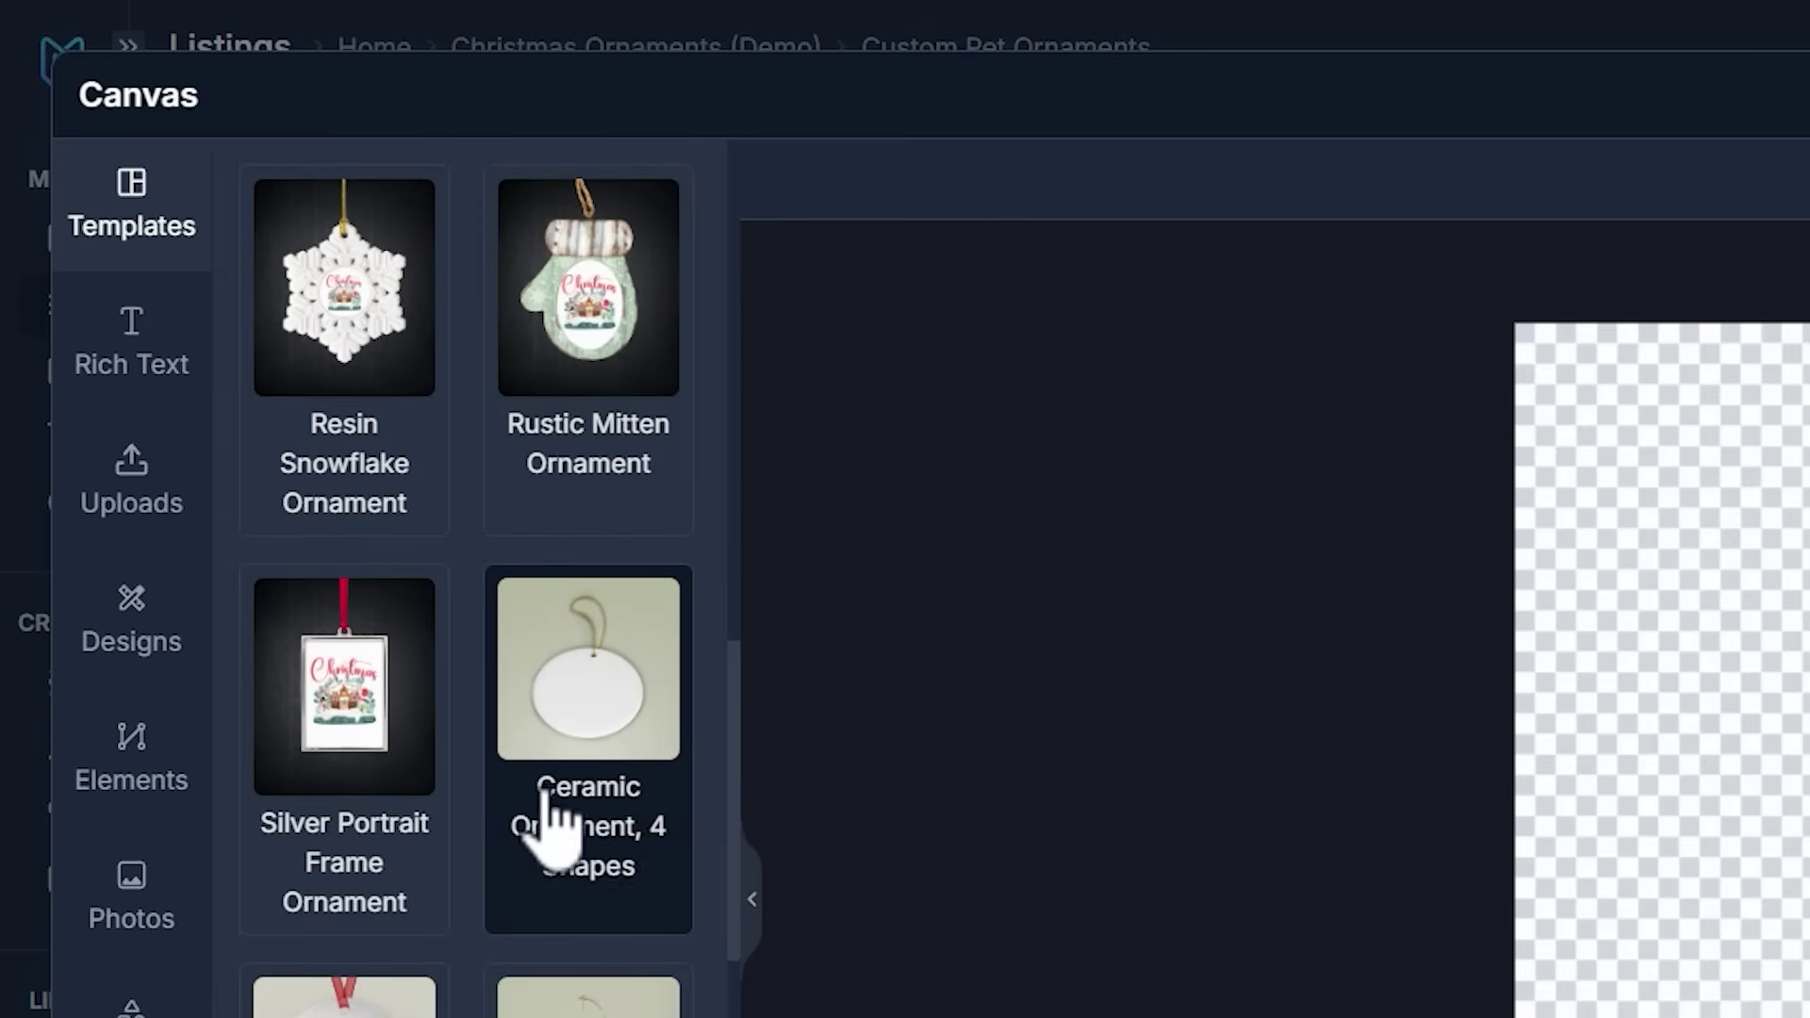
Apply the Ceramic Ornament, 4 Shapes Printify: Imagine Your Photos template using the 954×954 circle print area
click(655, 707)
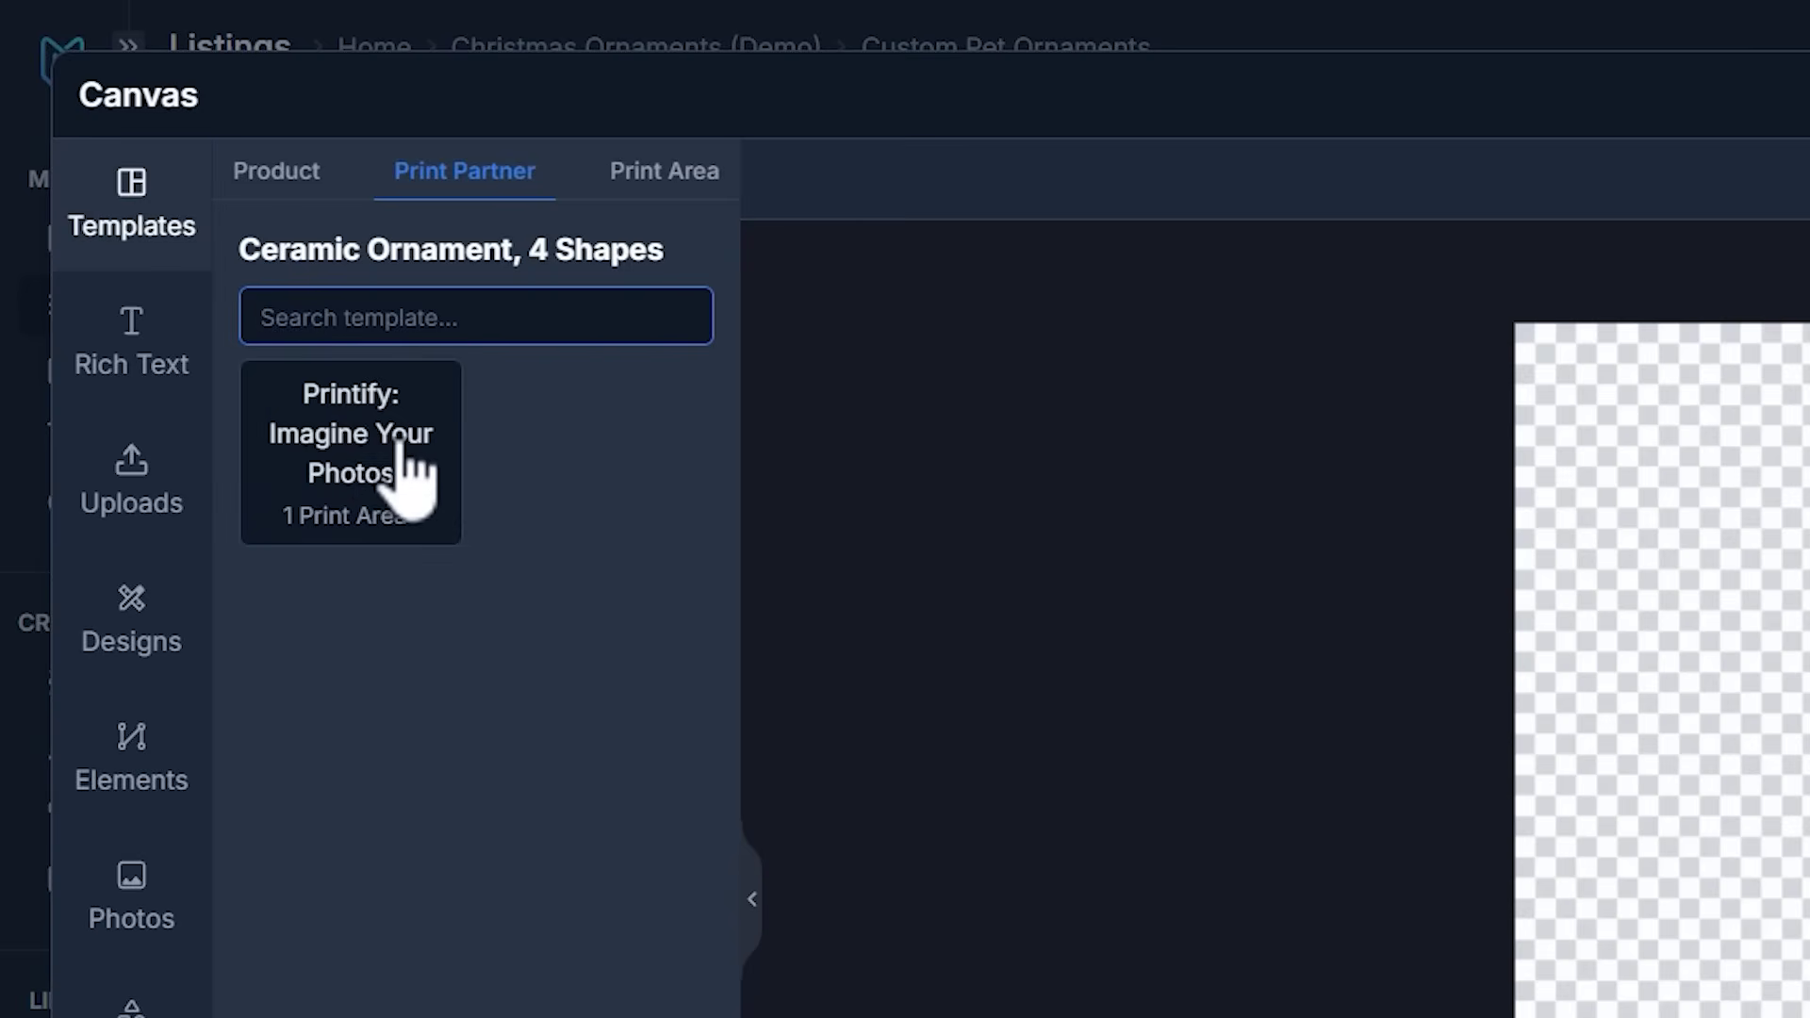
click(368, 476)
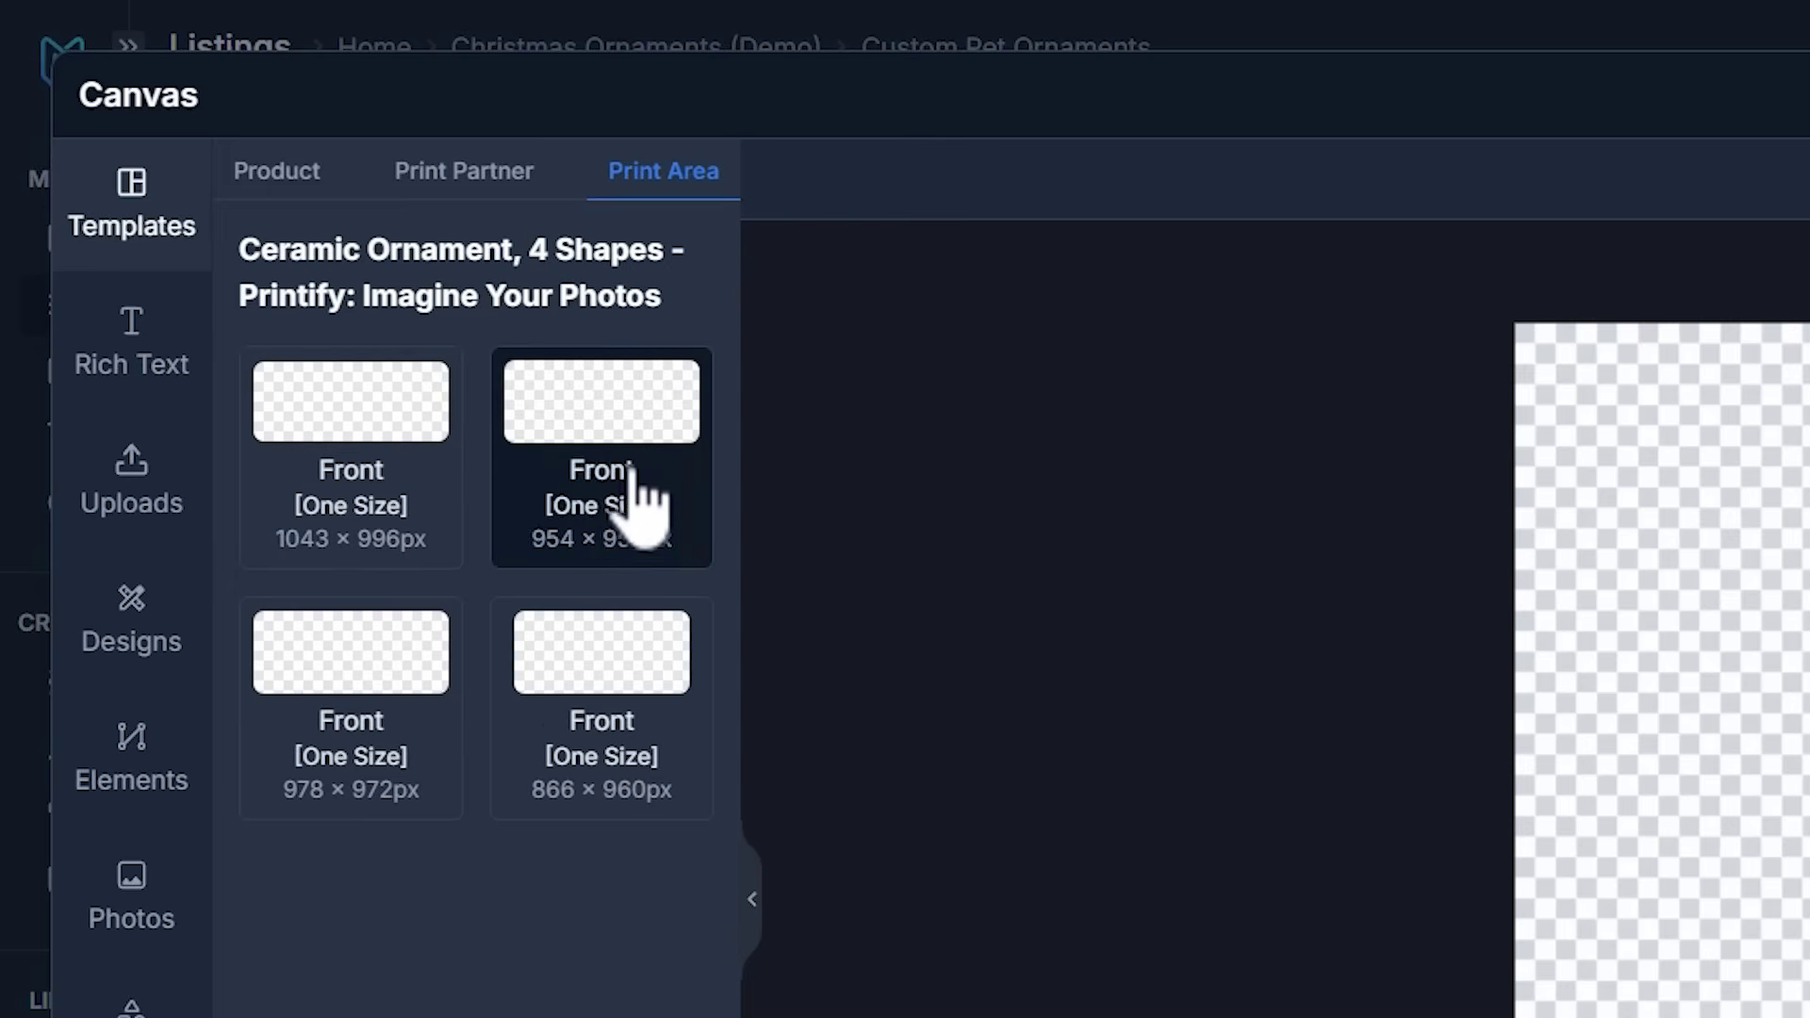
click(599, 505)
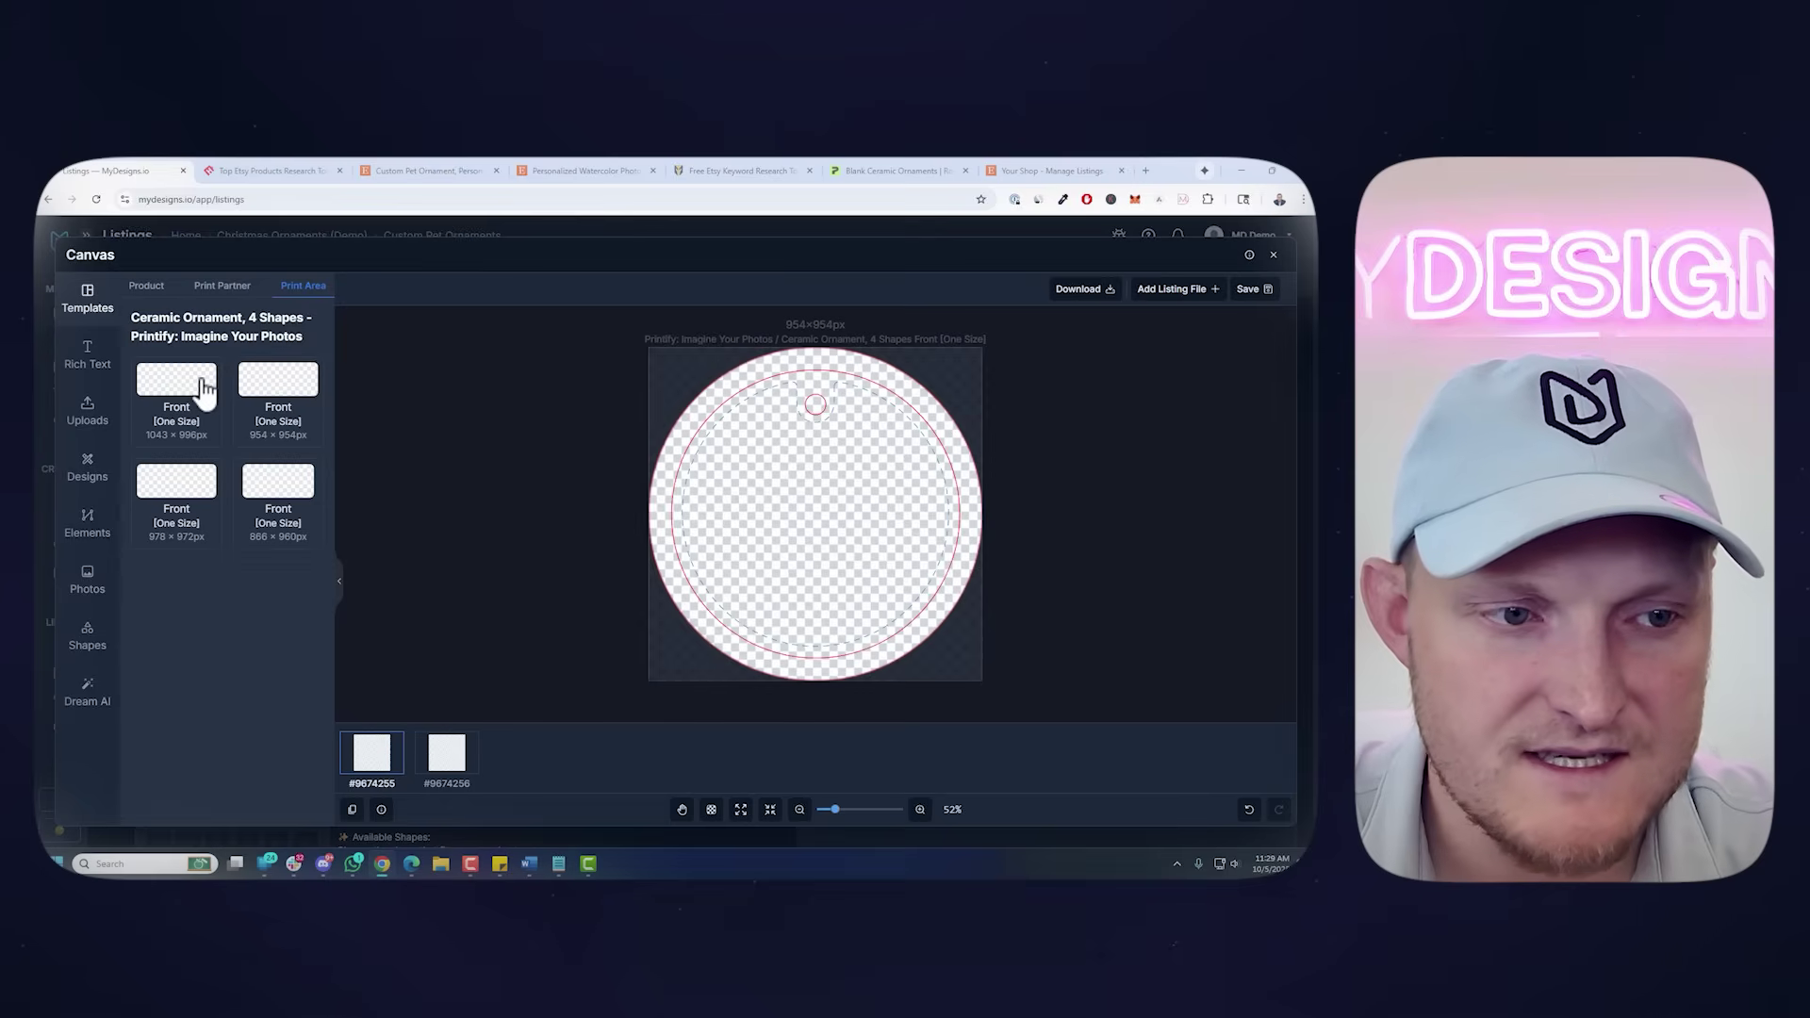
click(199, 387)
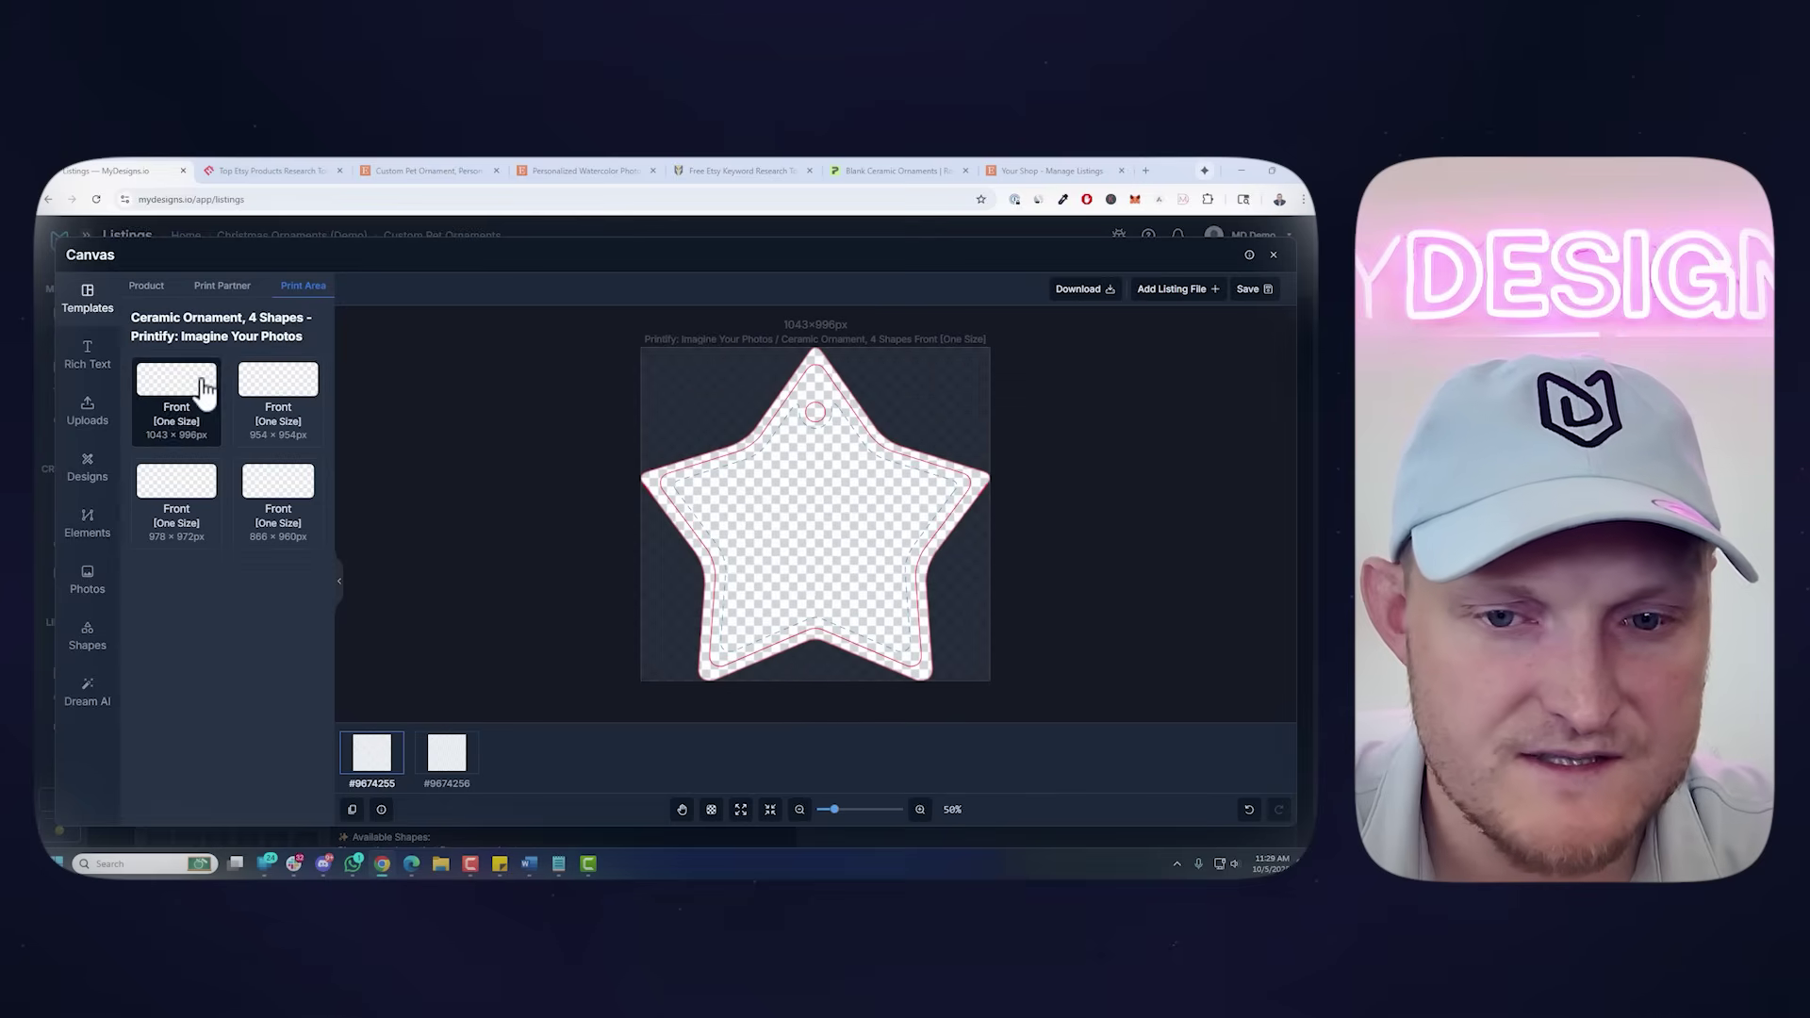
click(190, 481)
click(274, 509)
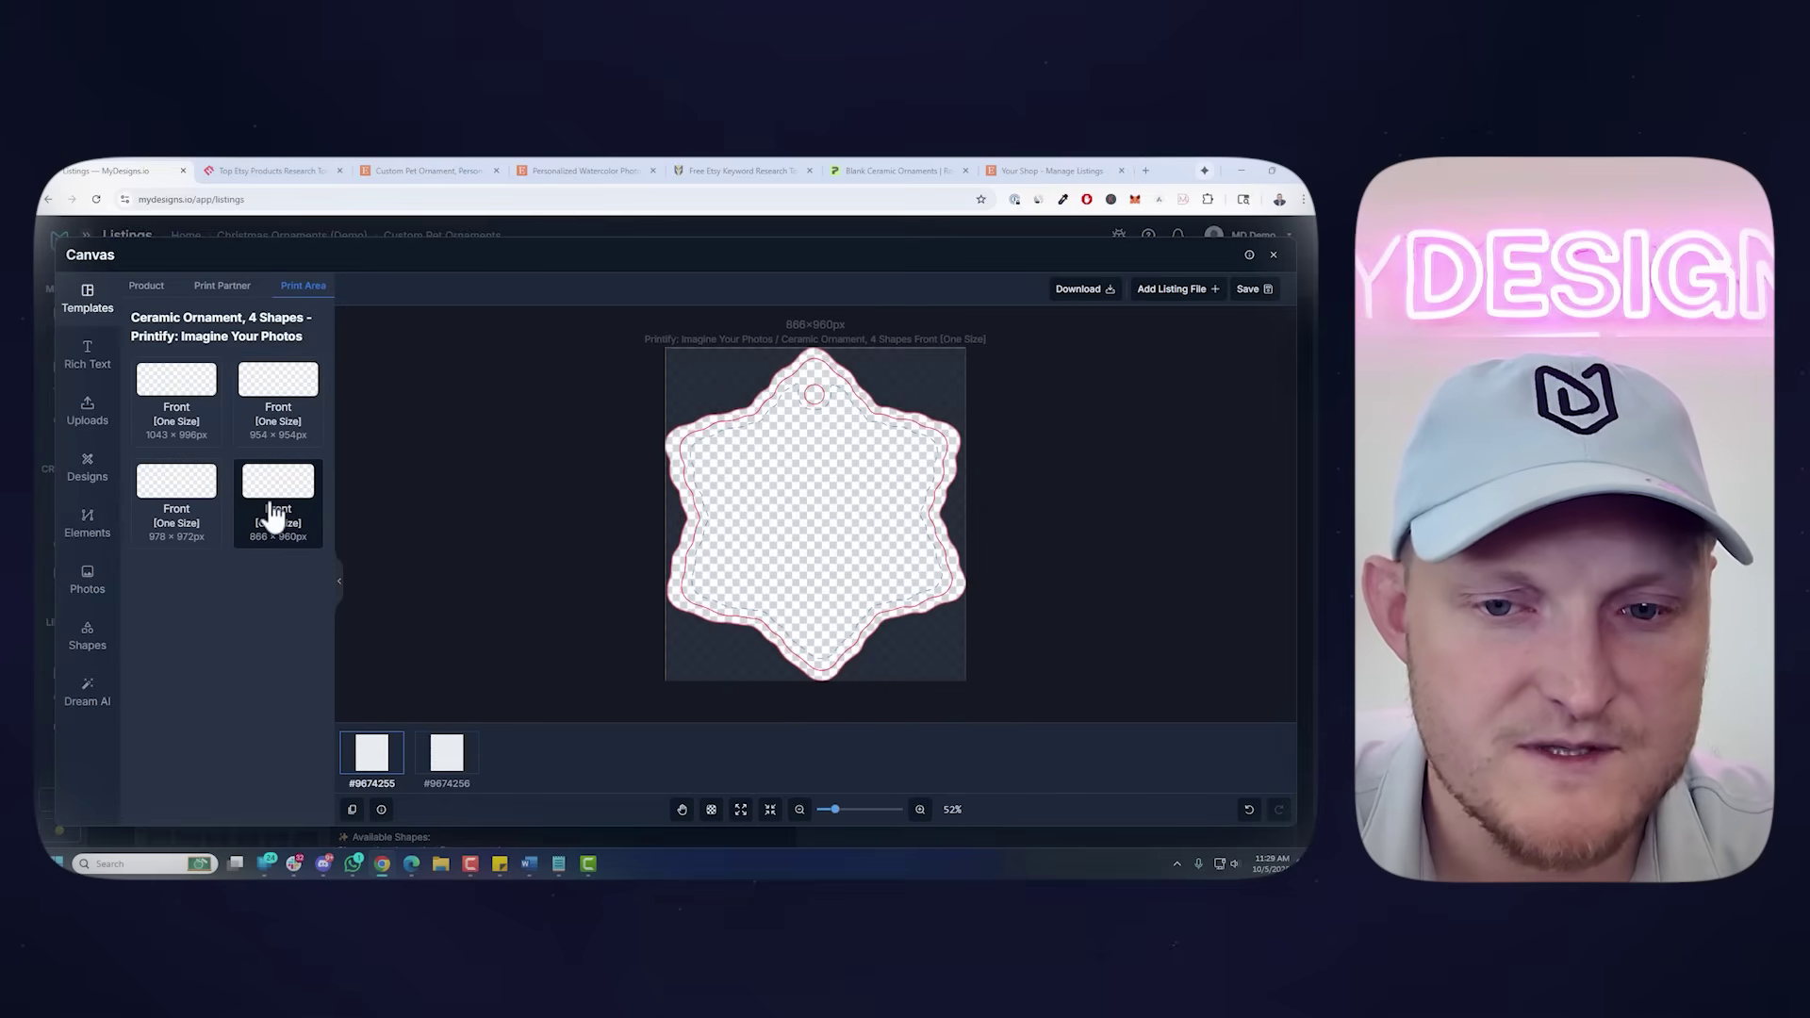
click(278, 389)
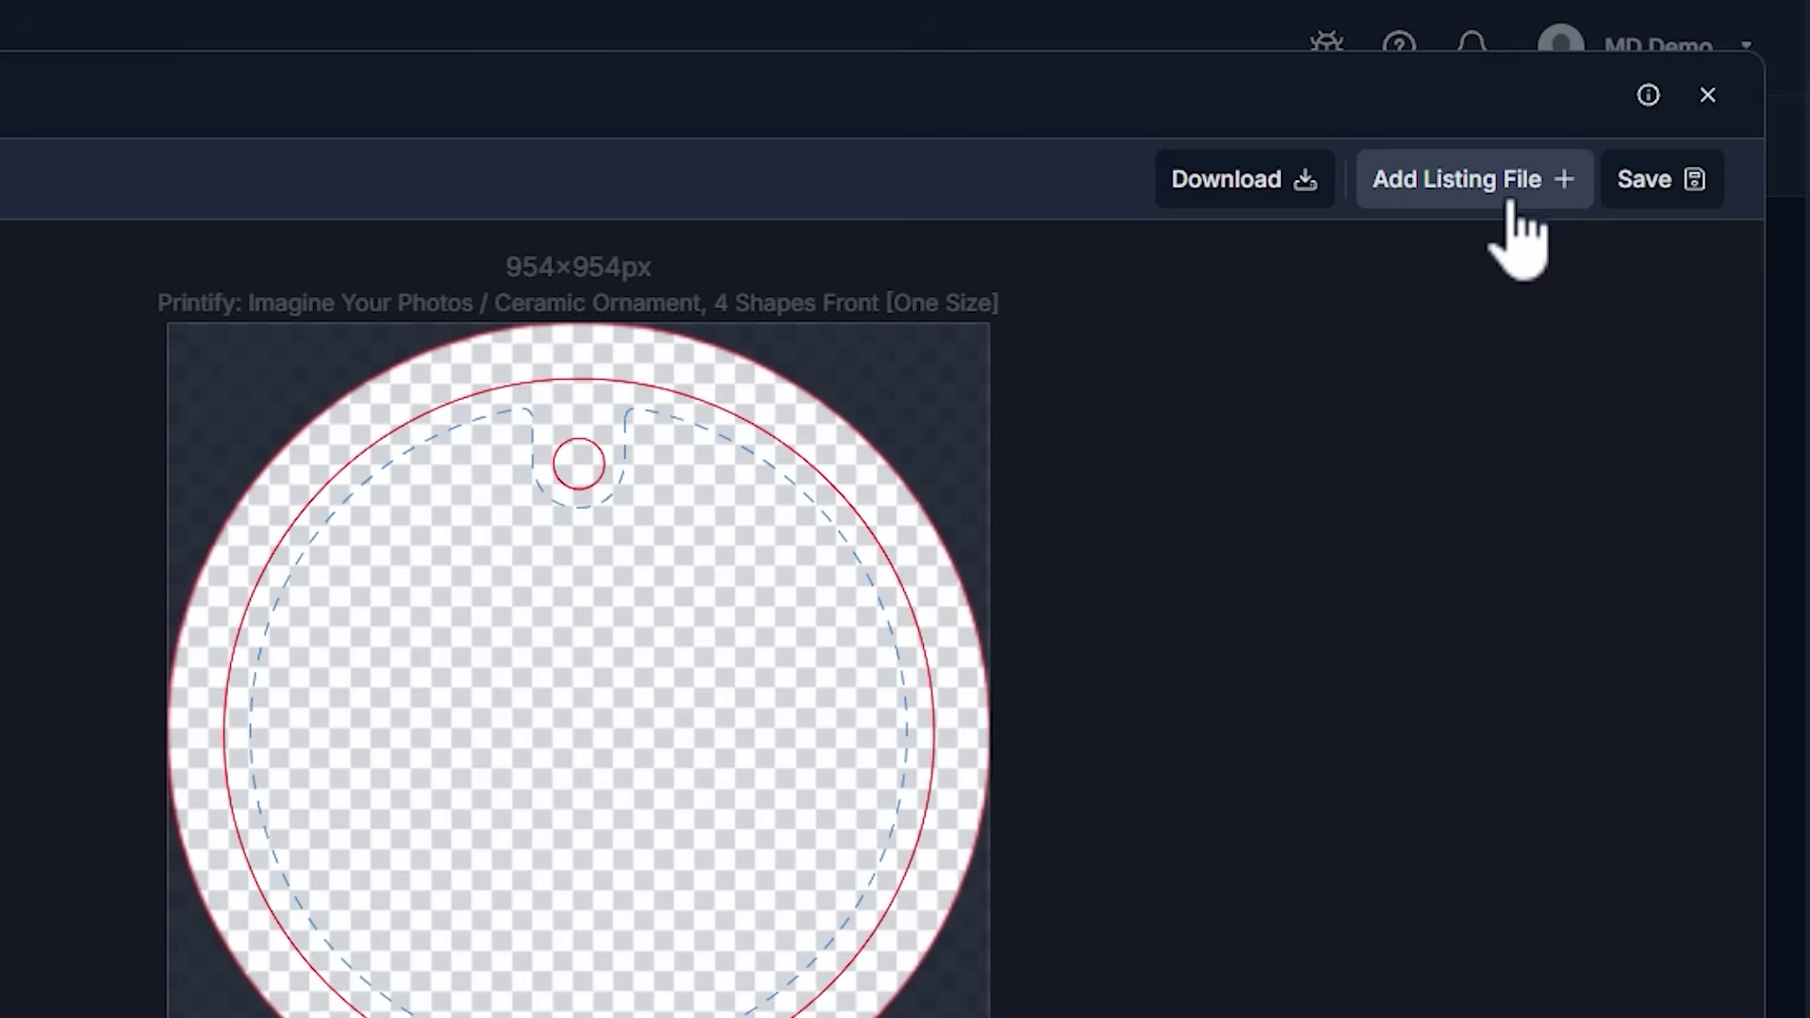
Place the listing images on every ornament canvas and give the ornament a white background
click(1191, 291)
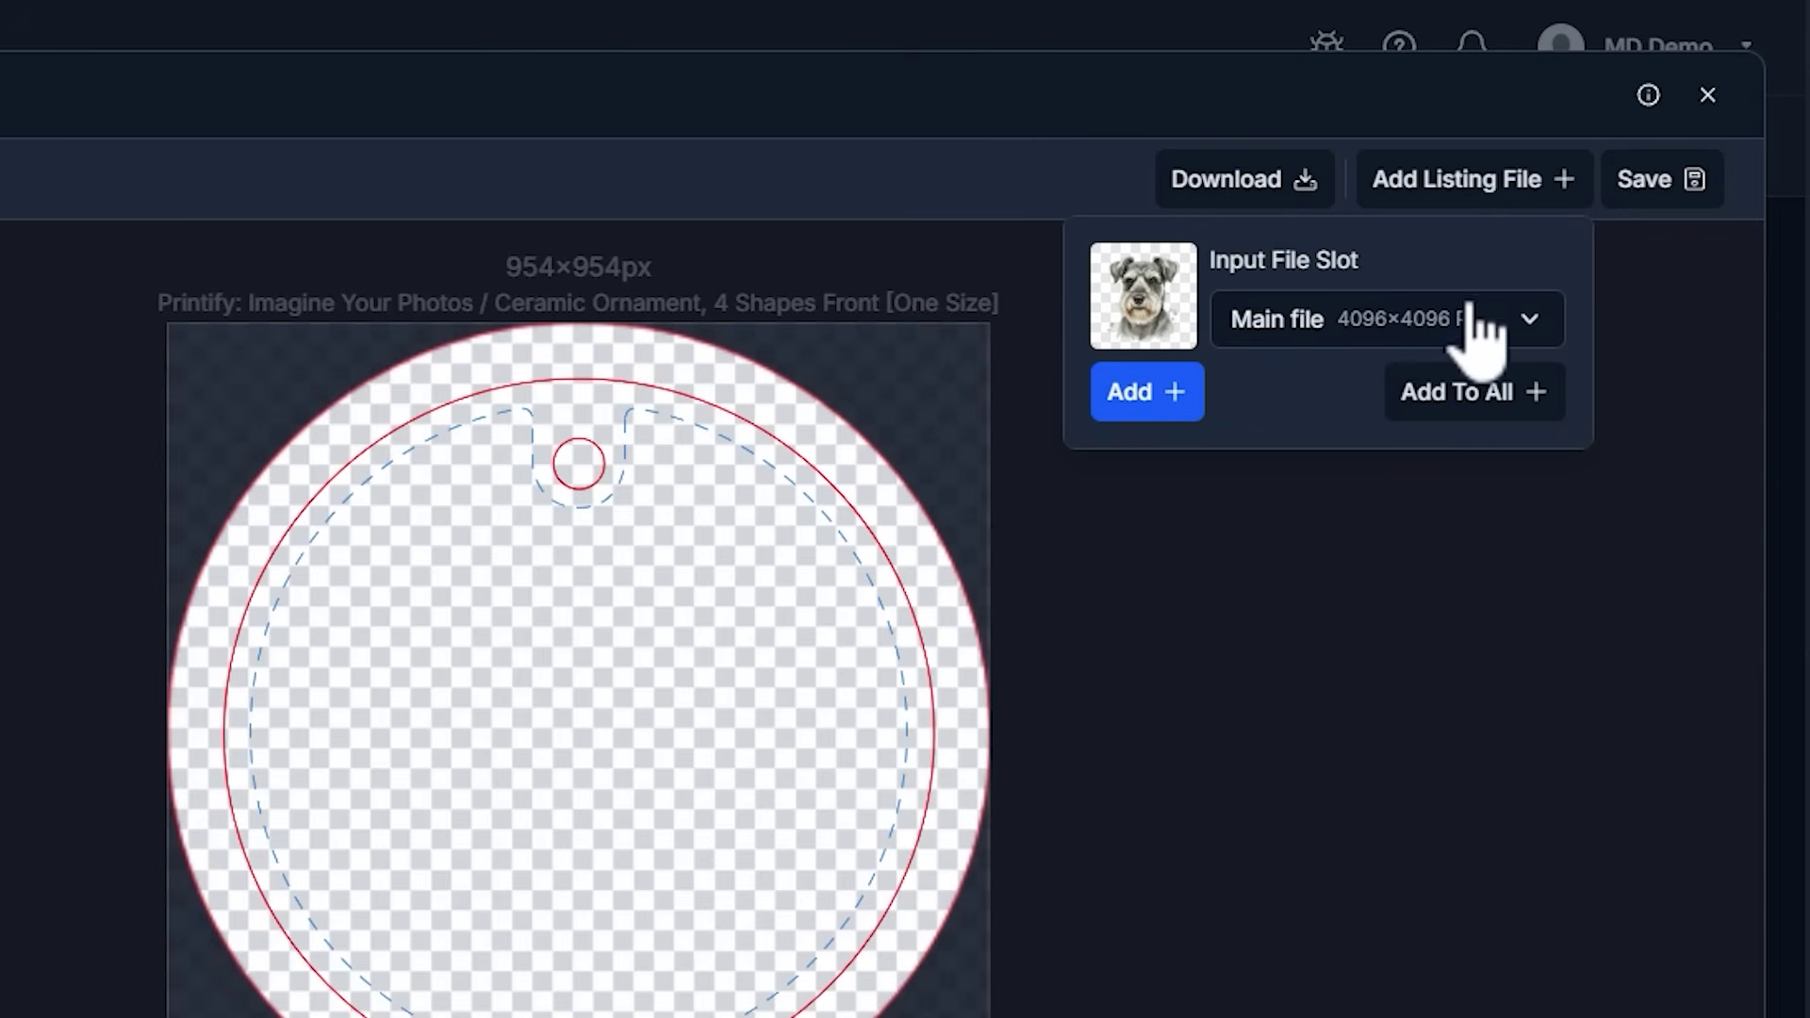
click(1490, 405)
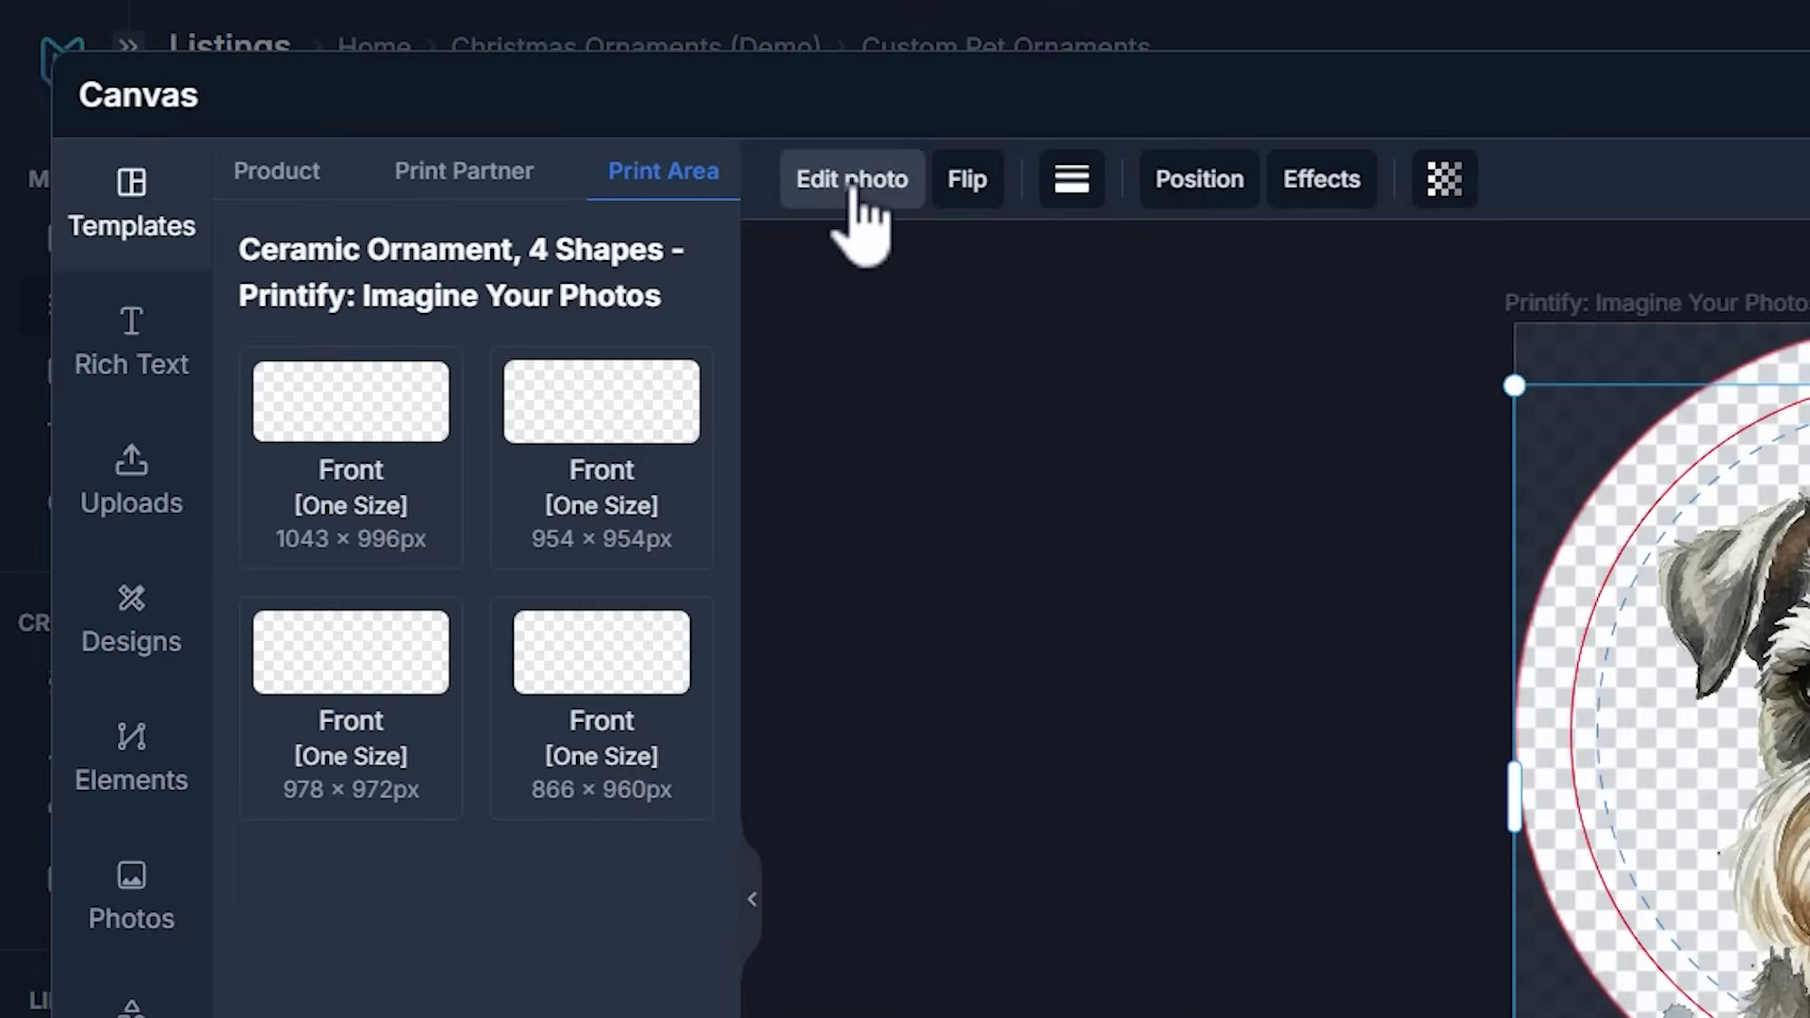
click(380, 290)
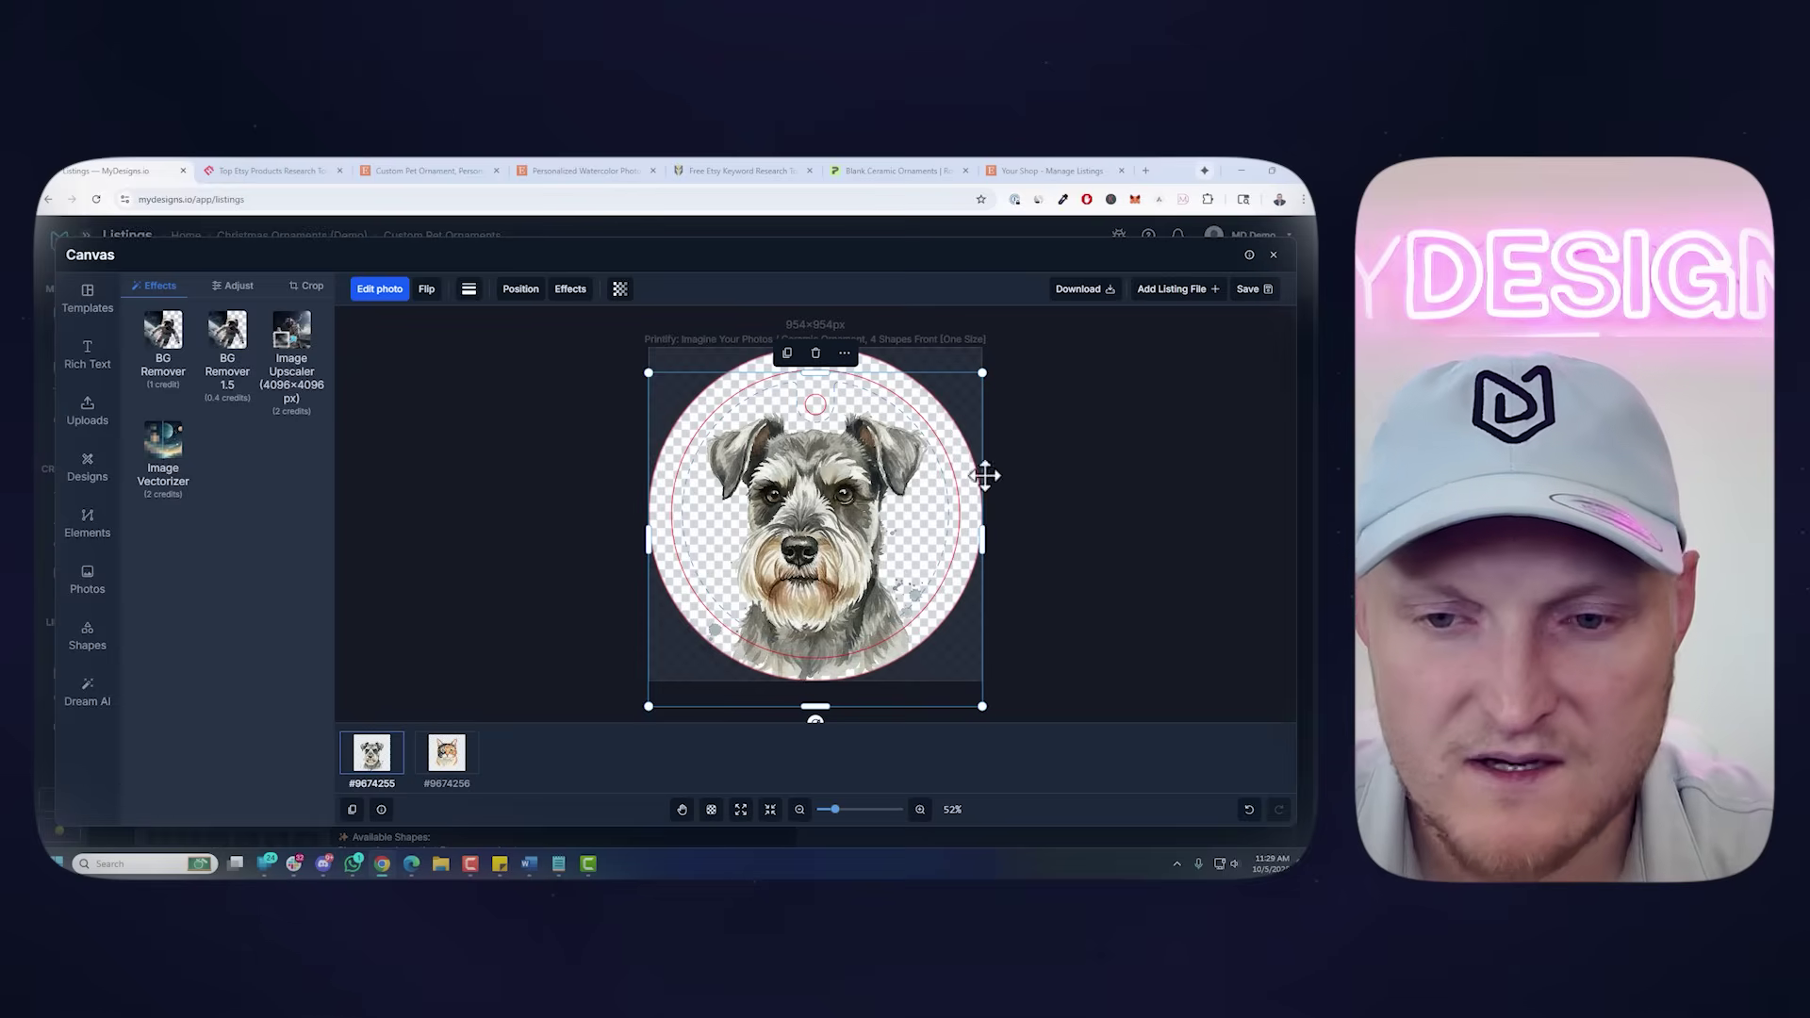
click(986, 472)
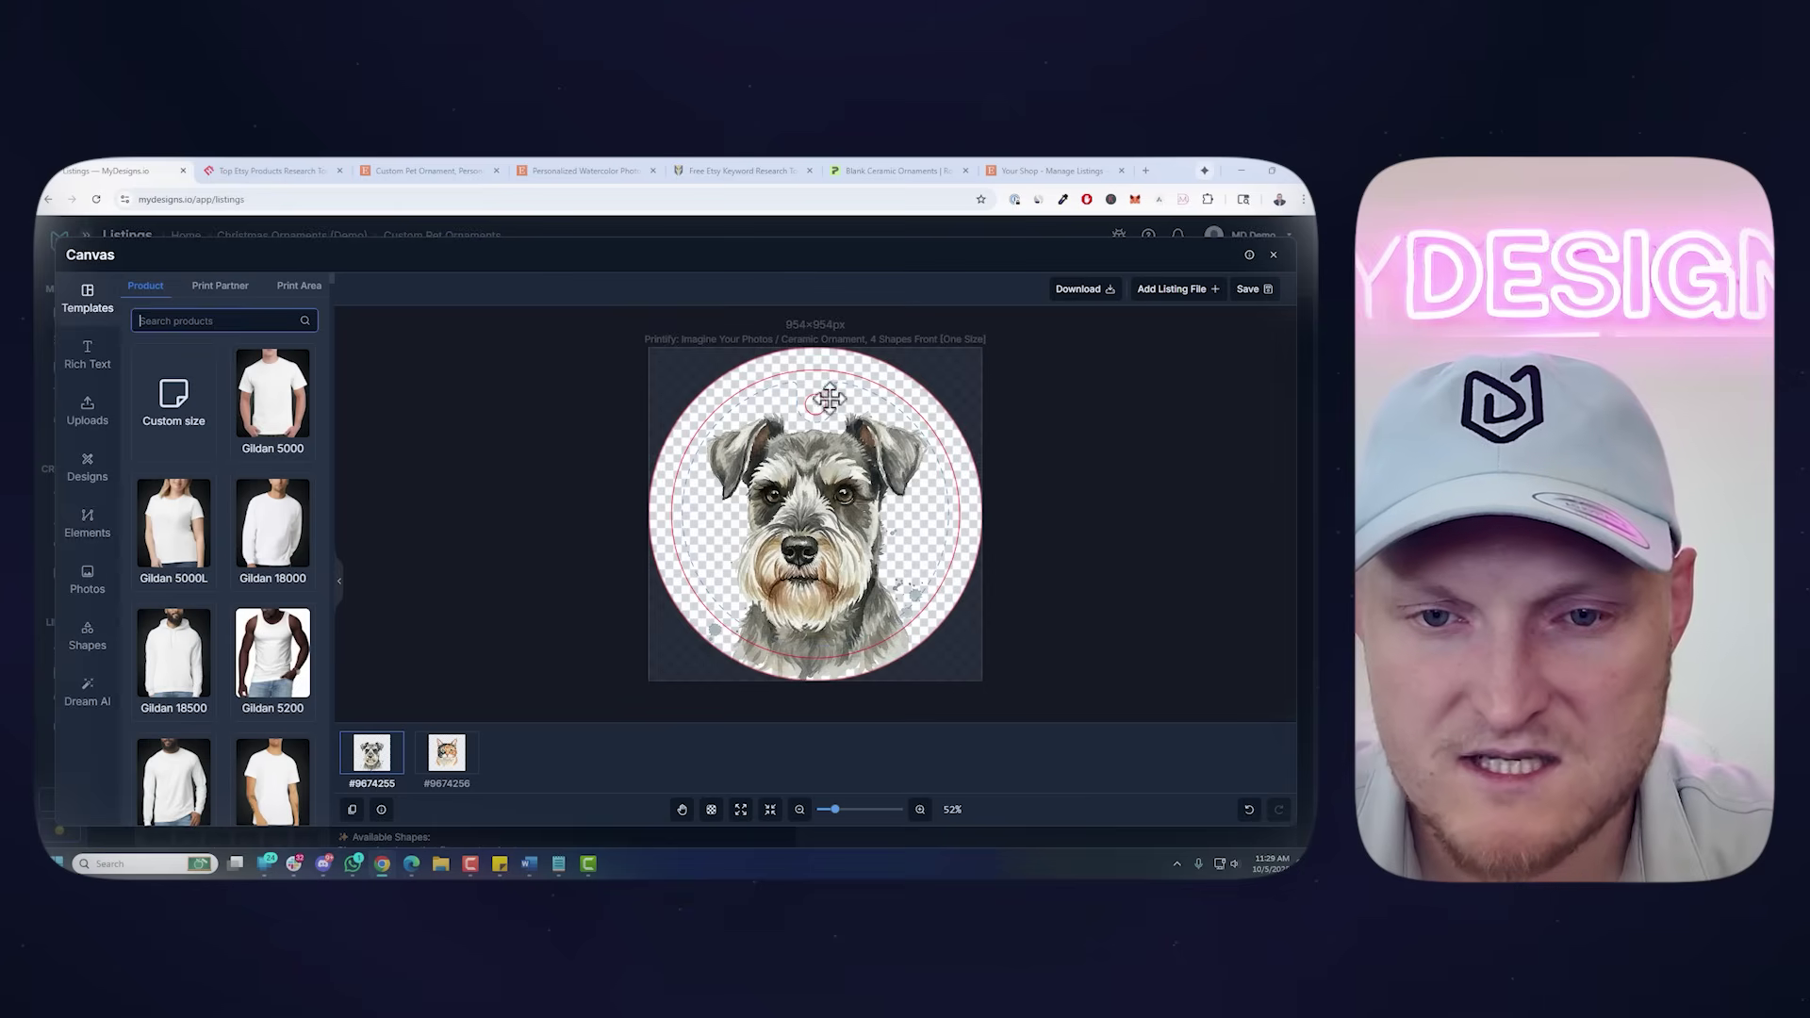
click(739, 371)
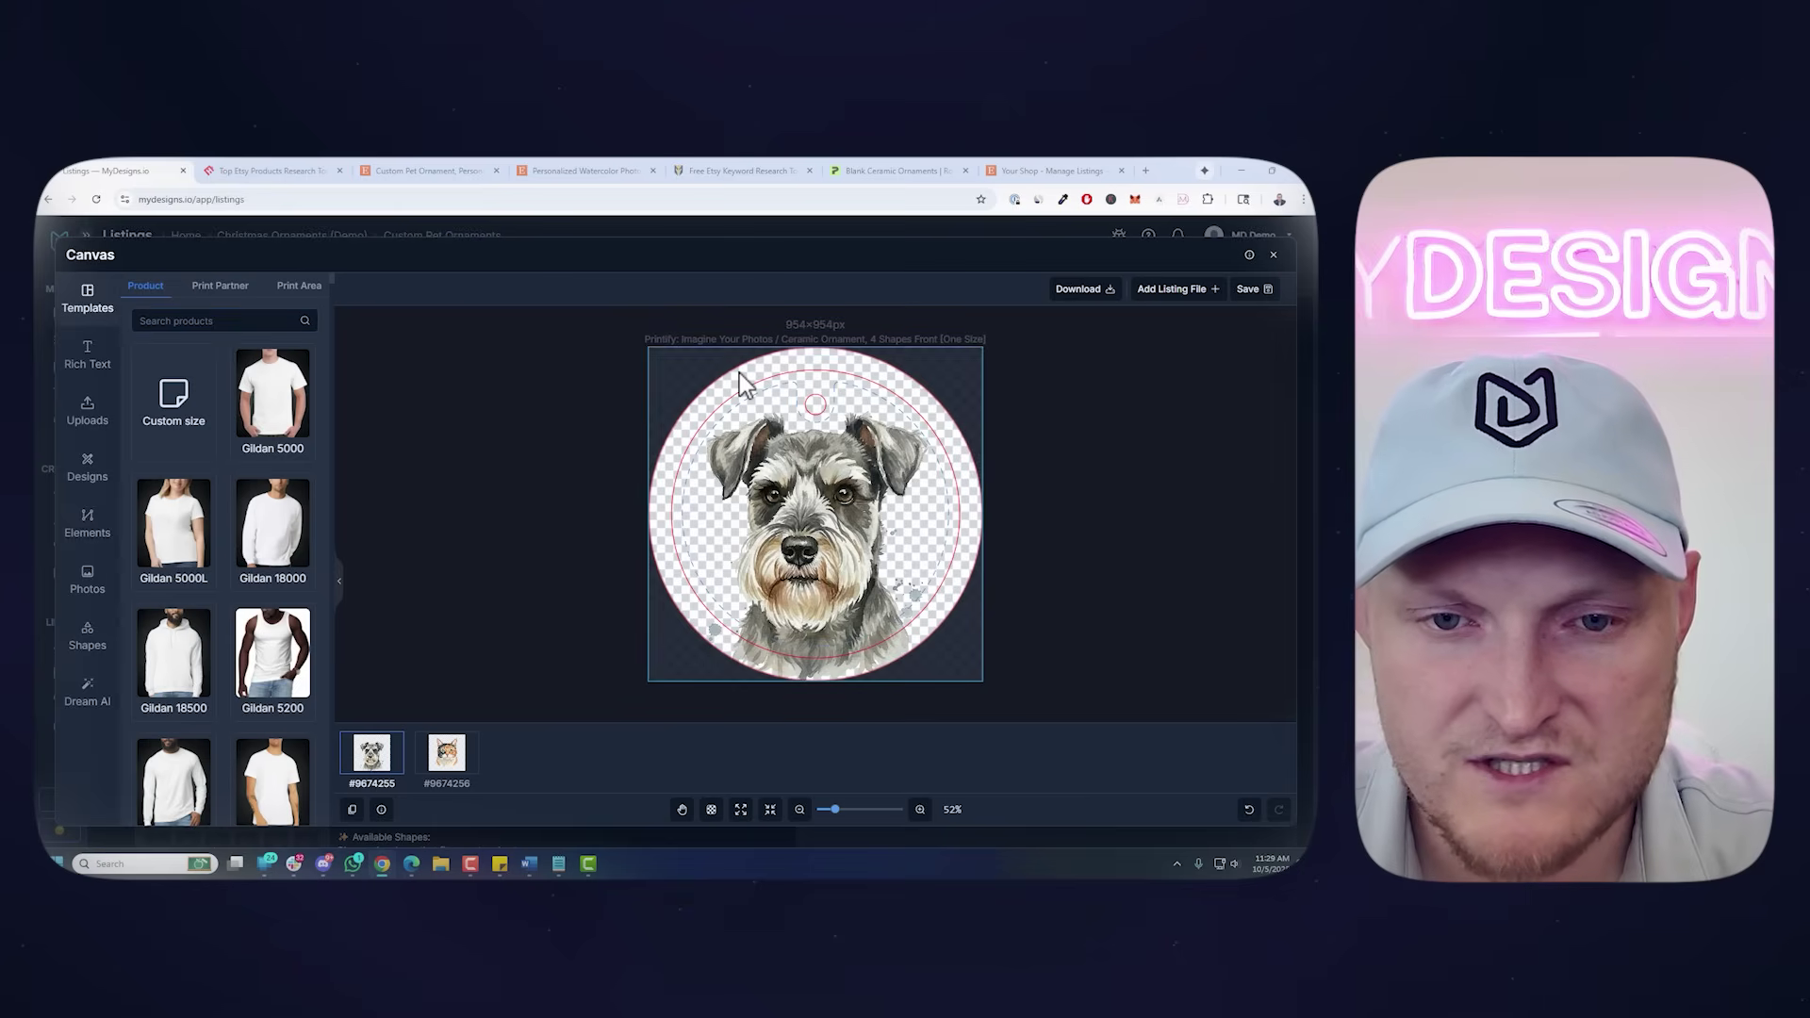
Move the dog and cat portraits slightly lower on their ornament designs
click(448, 757)
click(371, 755)
click(833, 451)
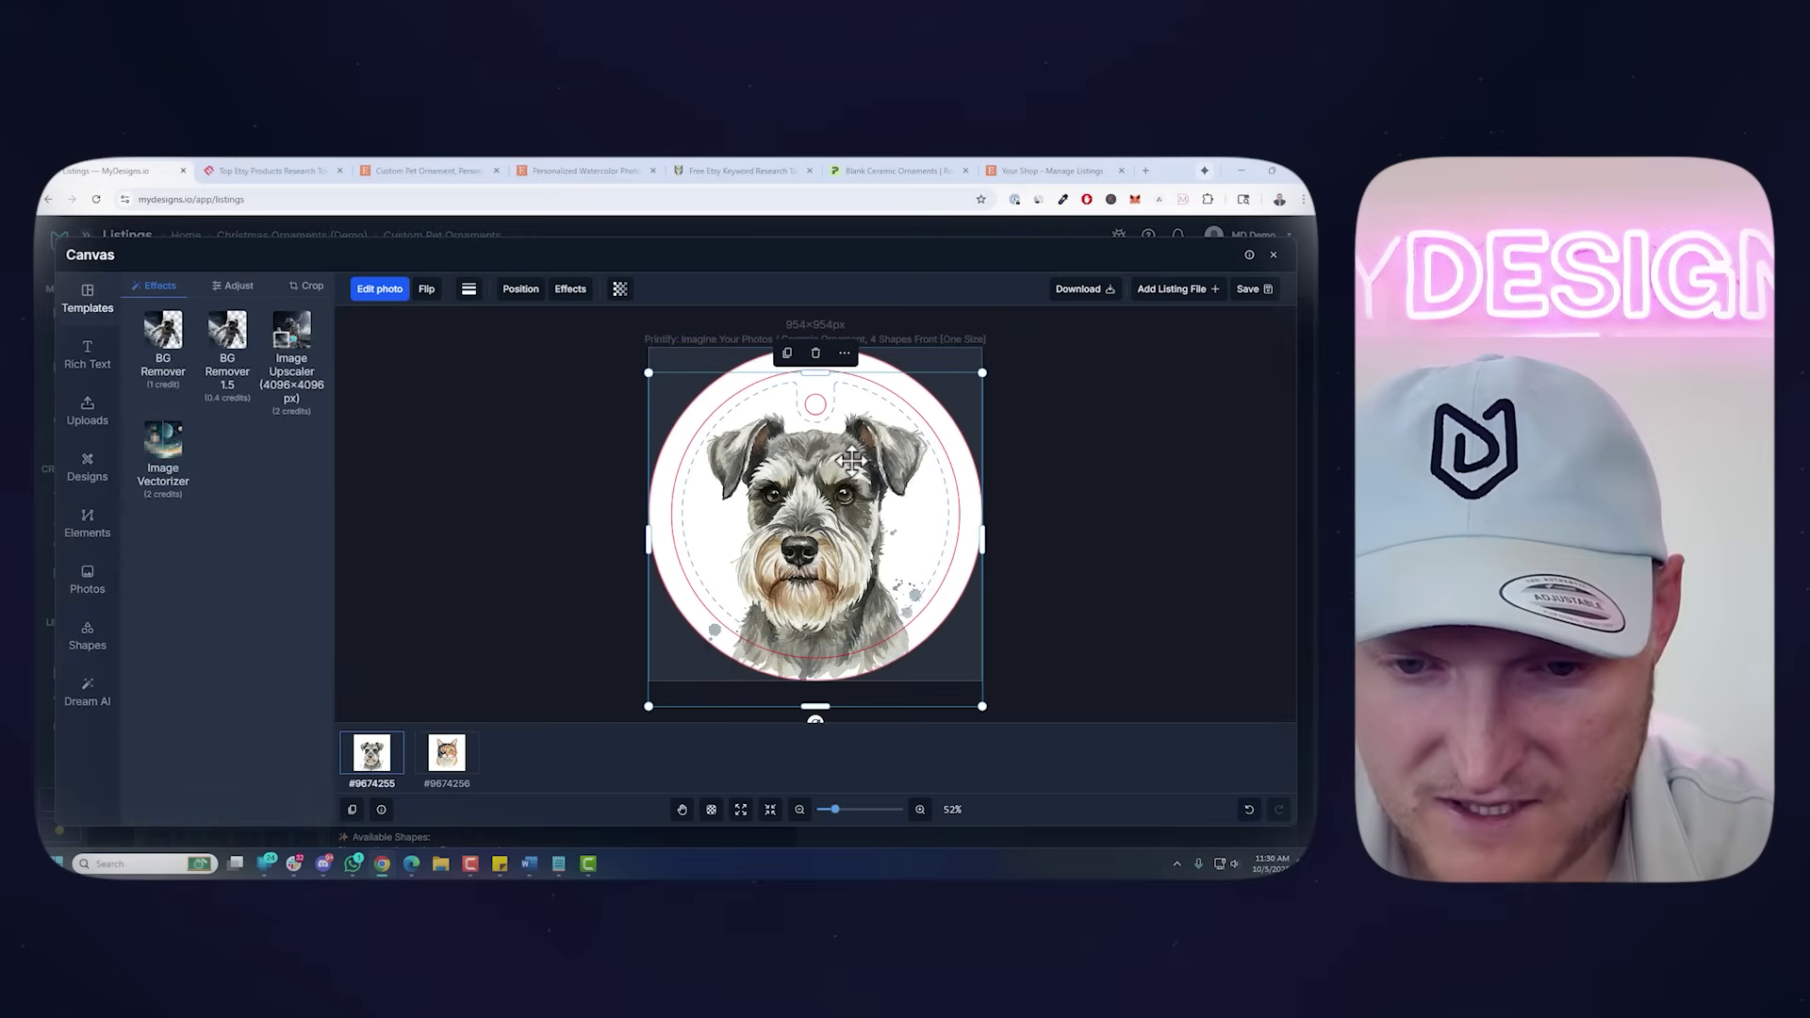
drag(834, 451, 832, 492)
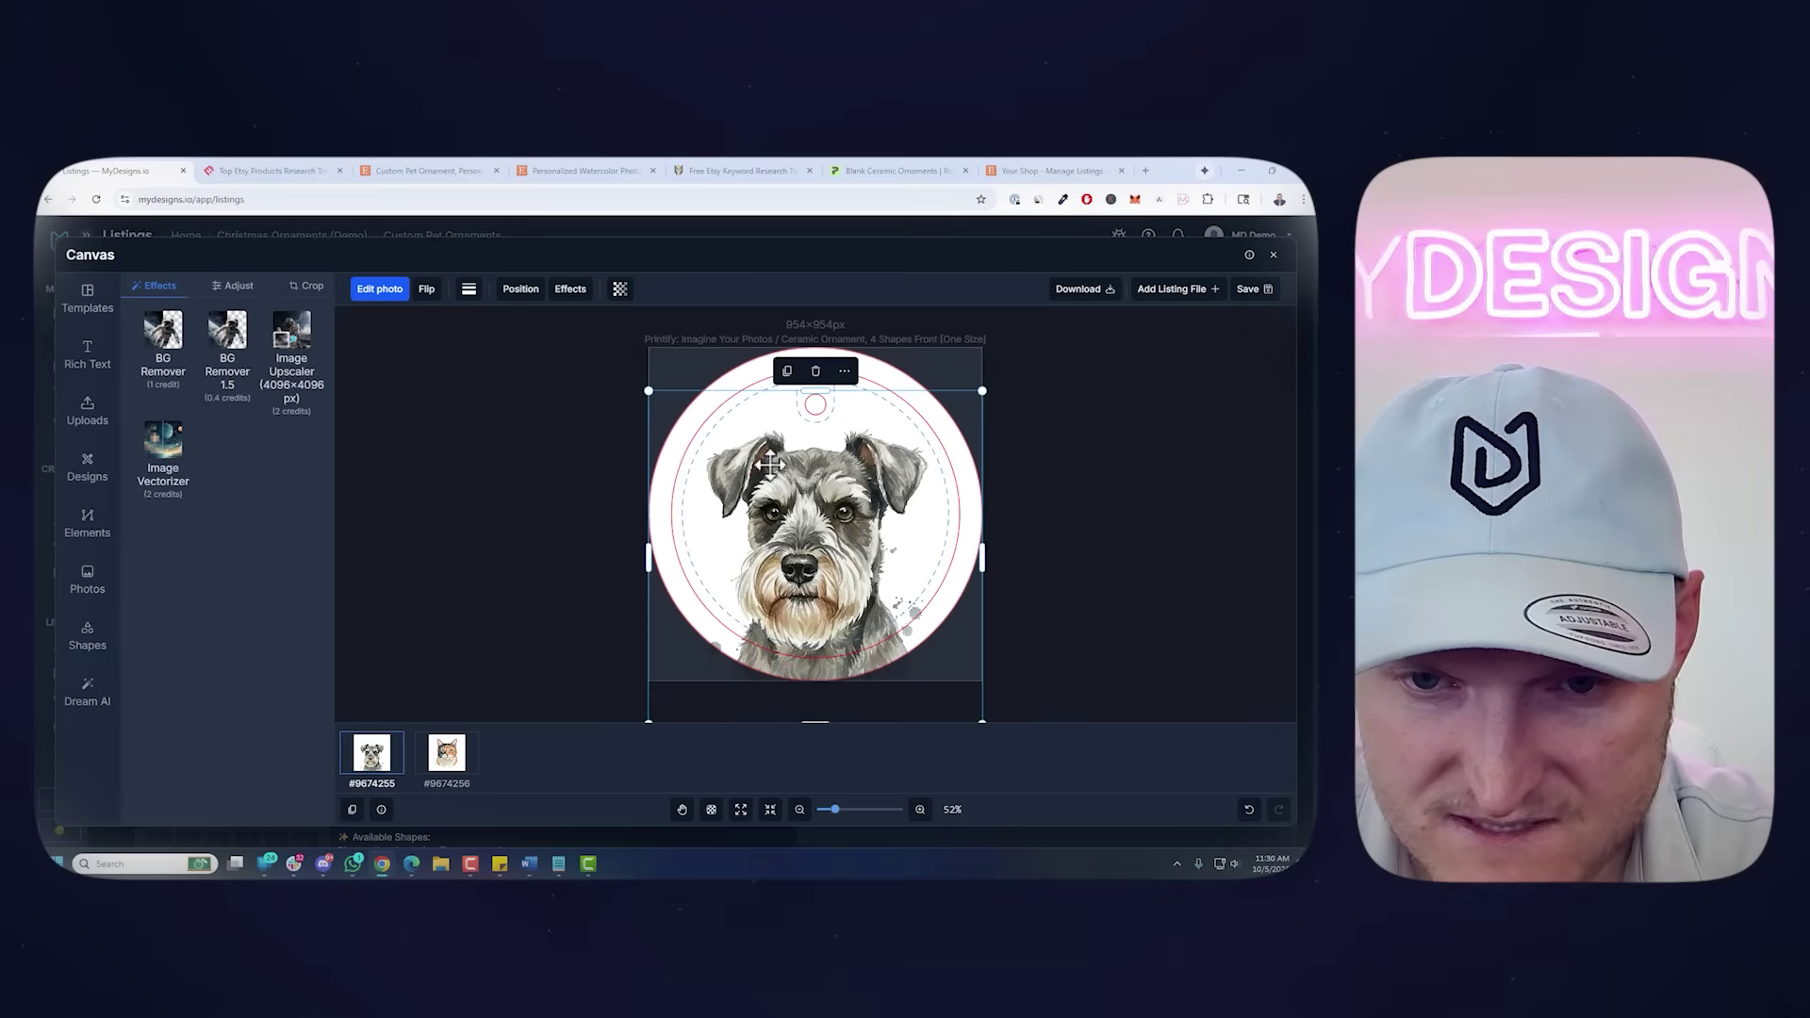
click(467, 768)
drag(813, 536, 811, 564)
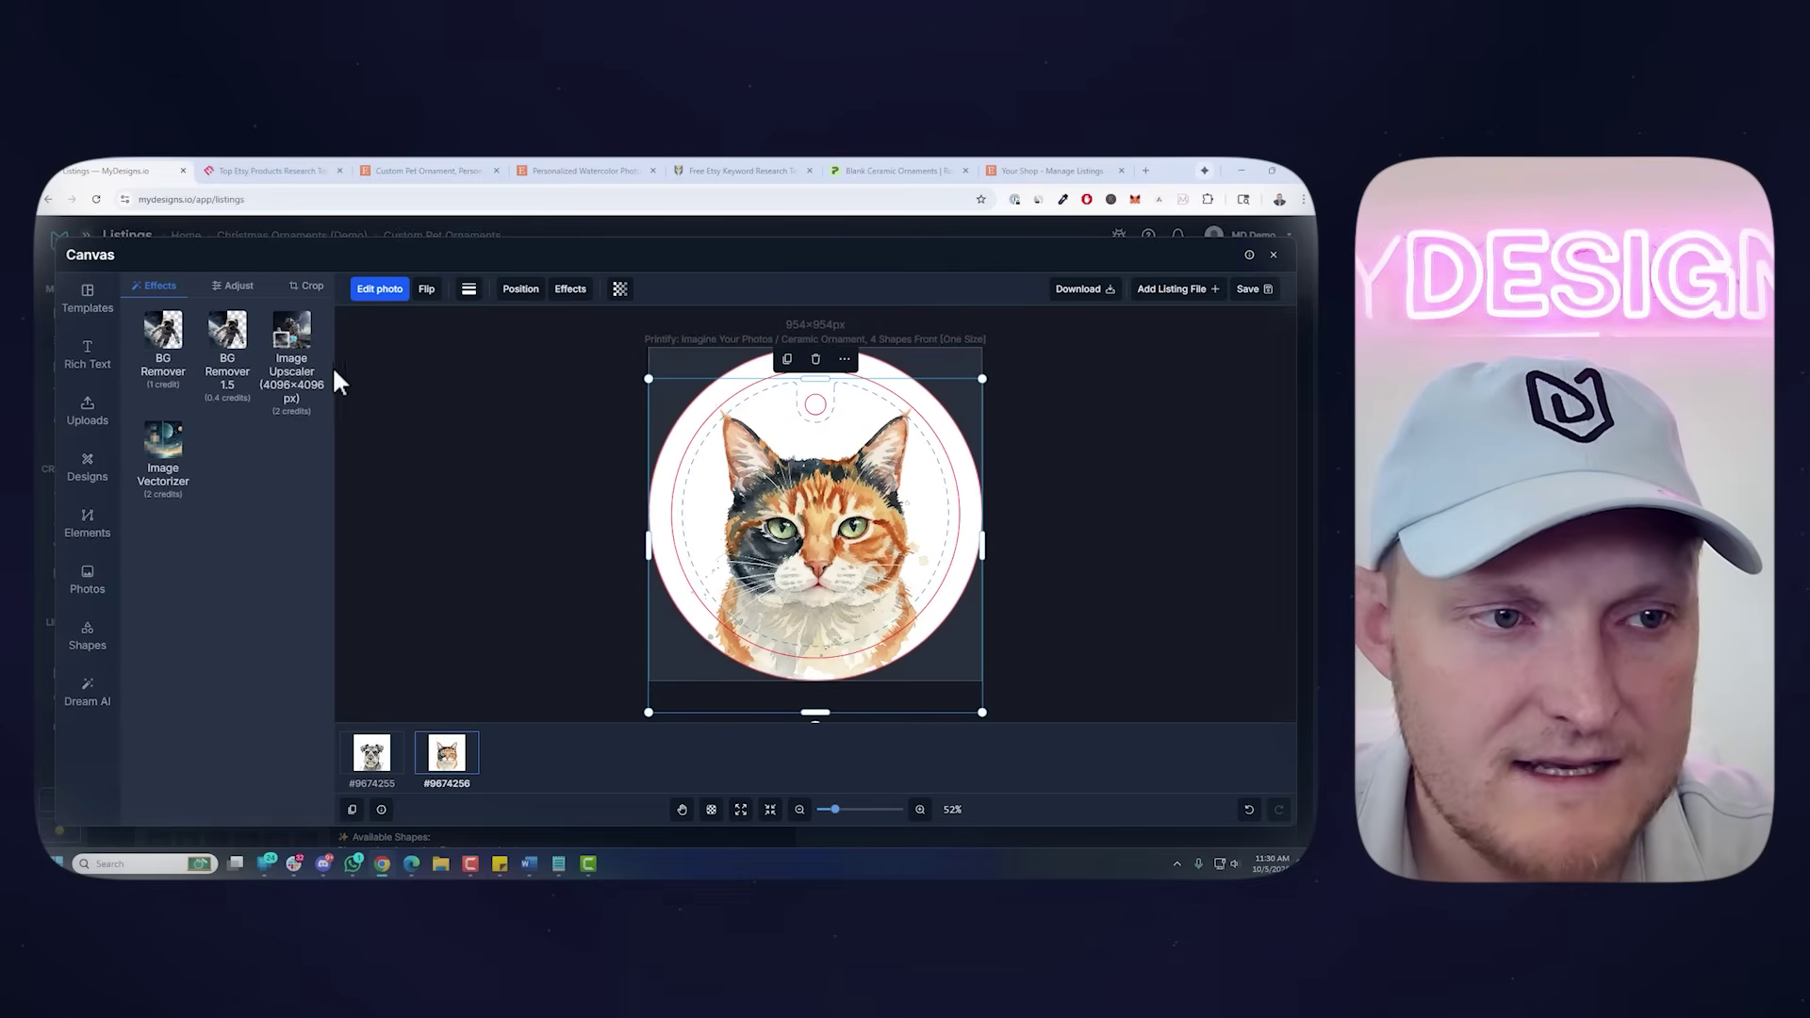
Add the name 'Axl' in Satisfy Regular font, centred above the dog on its ornament
click(79, 360)
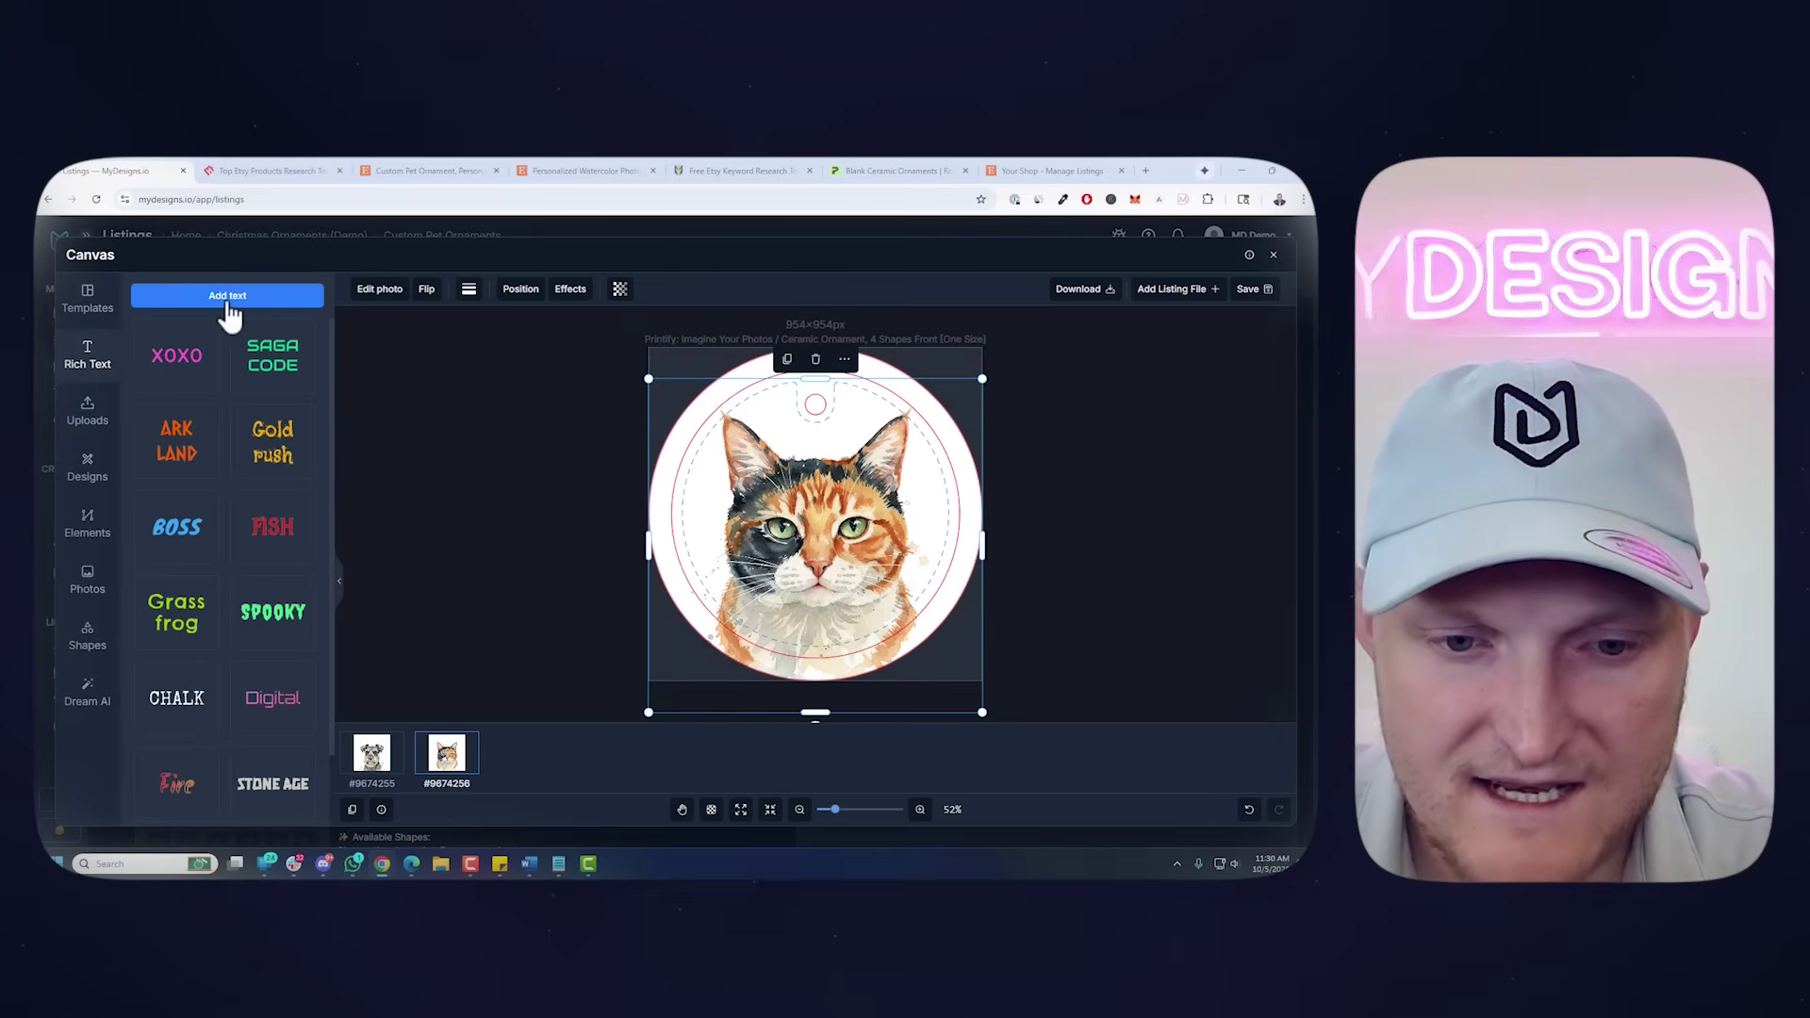
click(378, 754)
click(196, 300)
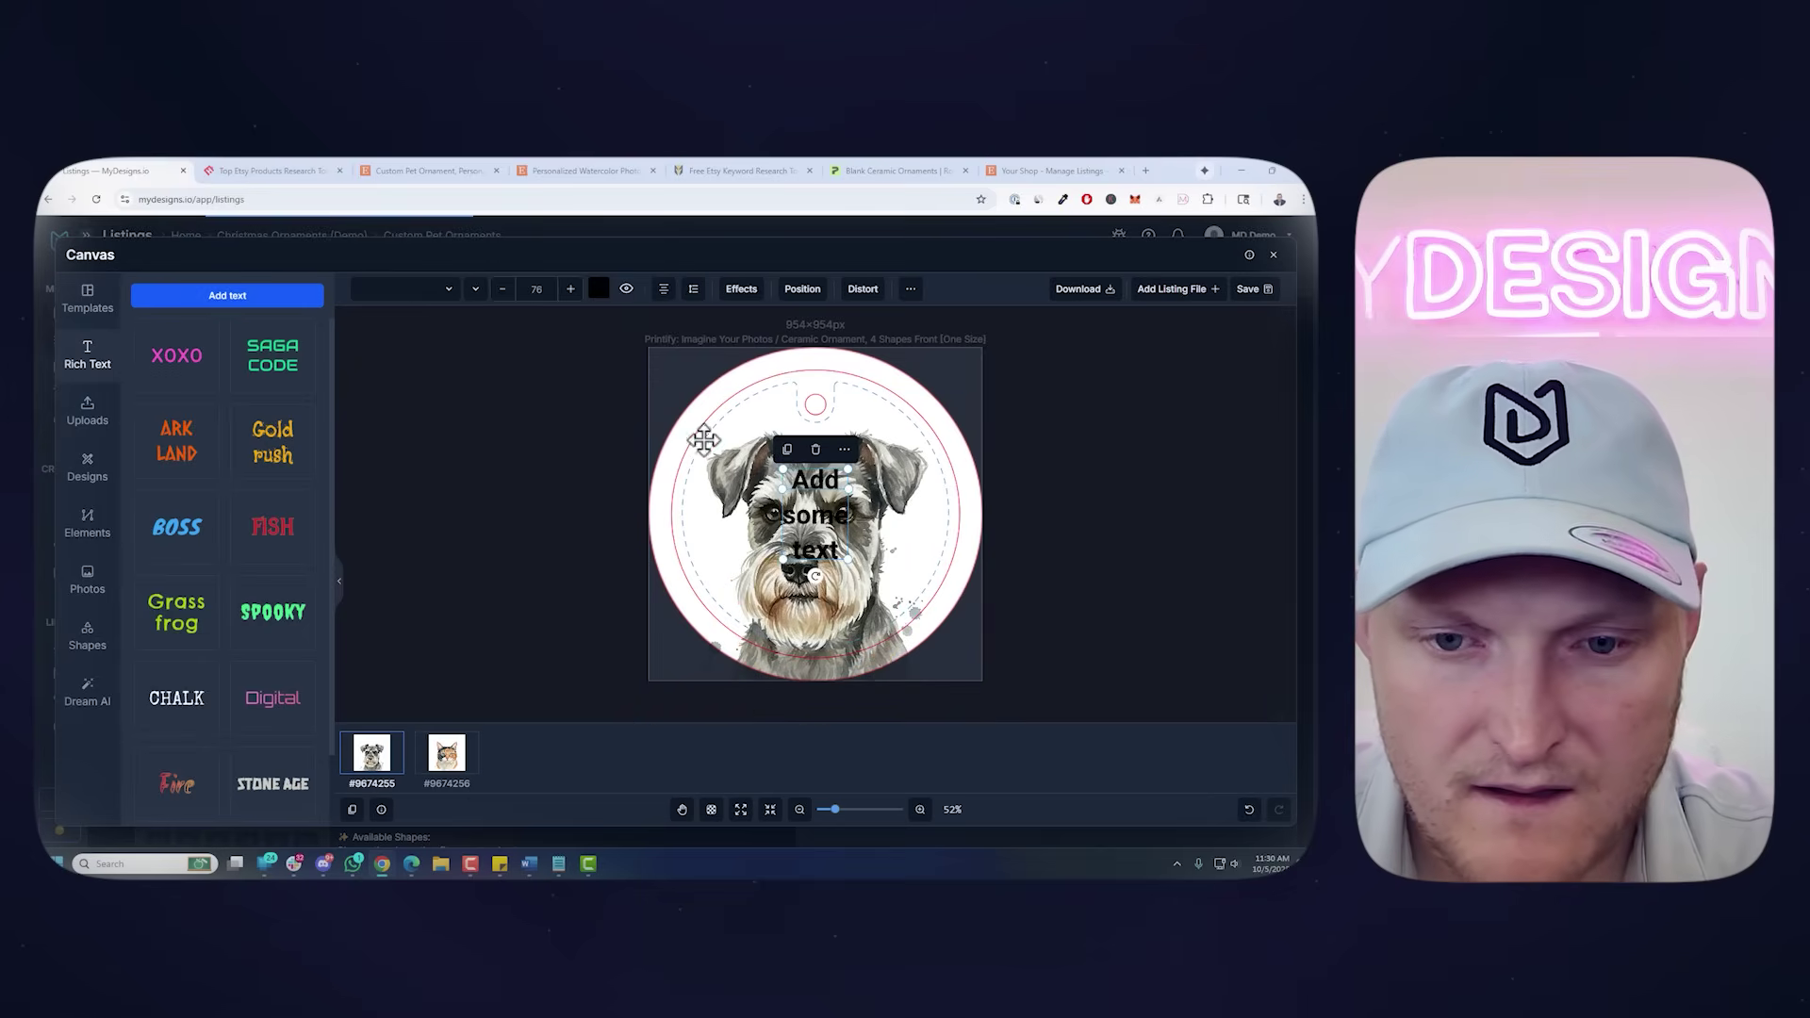
drag(858, 498, 864, 443)
double_click(826, 432)
key(super)
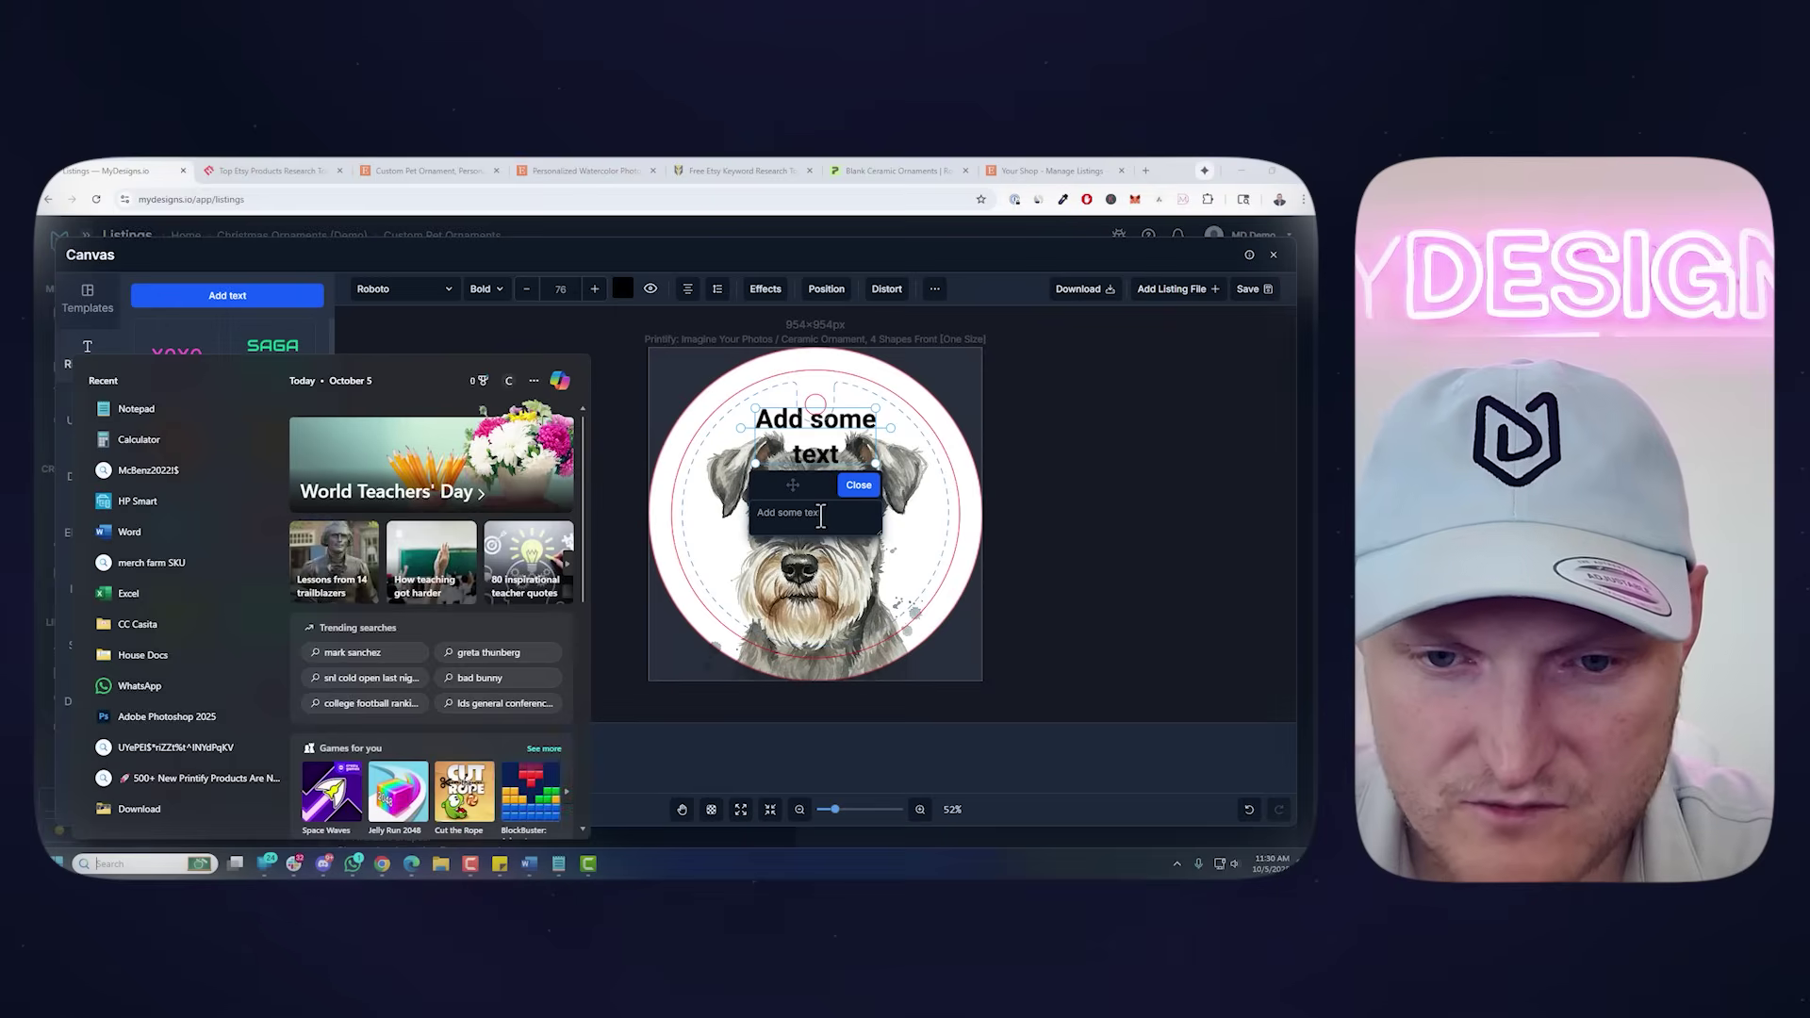
key(Escape)
text(A)
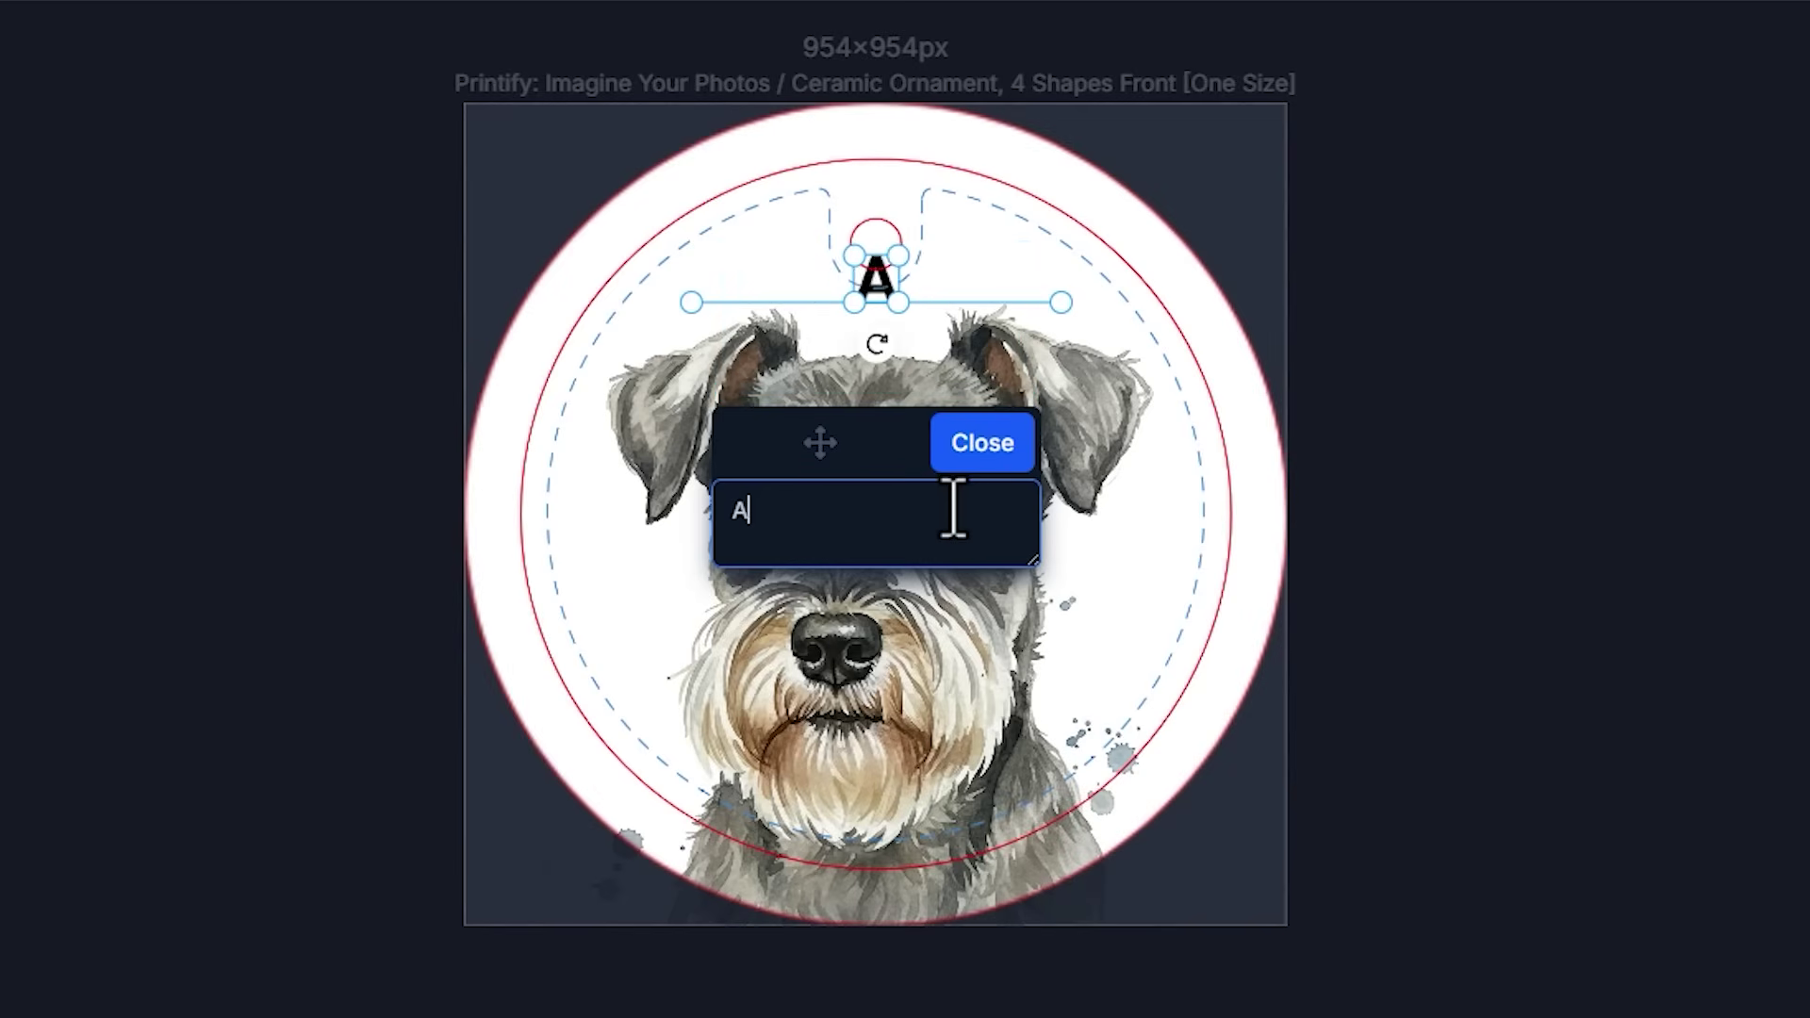
text(xl)
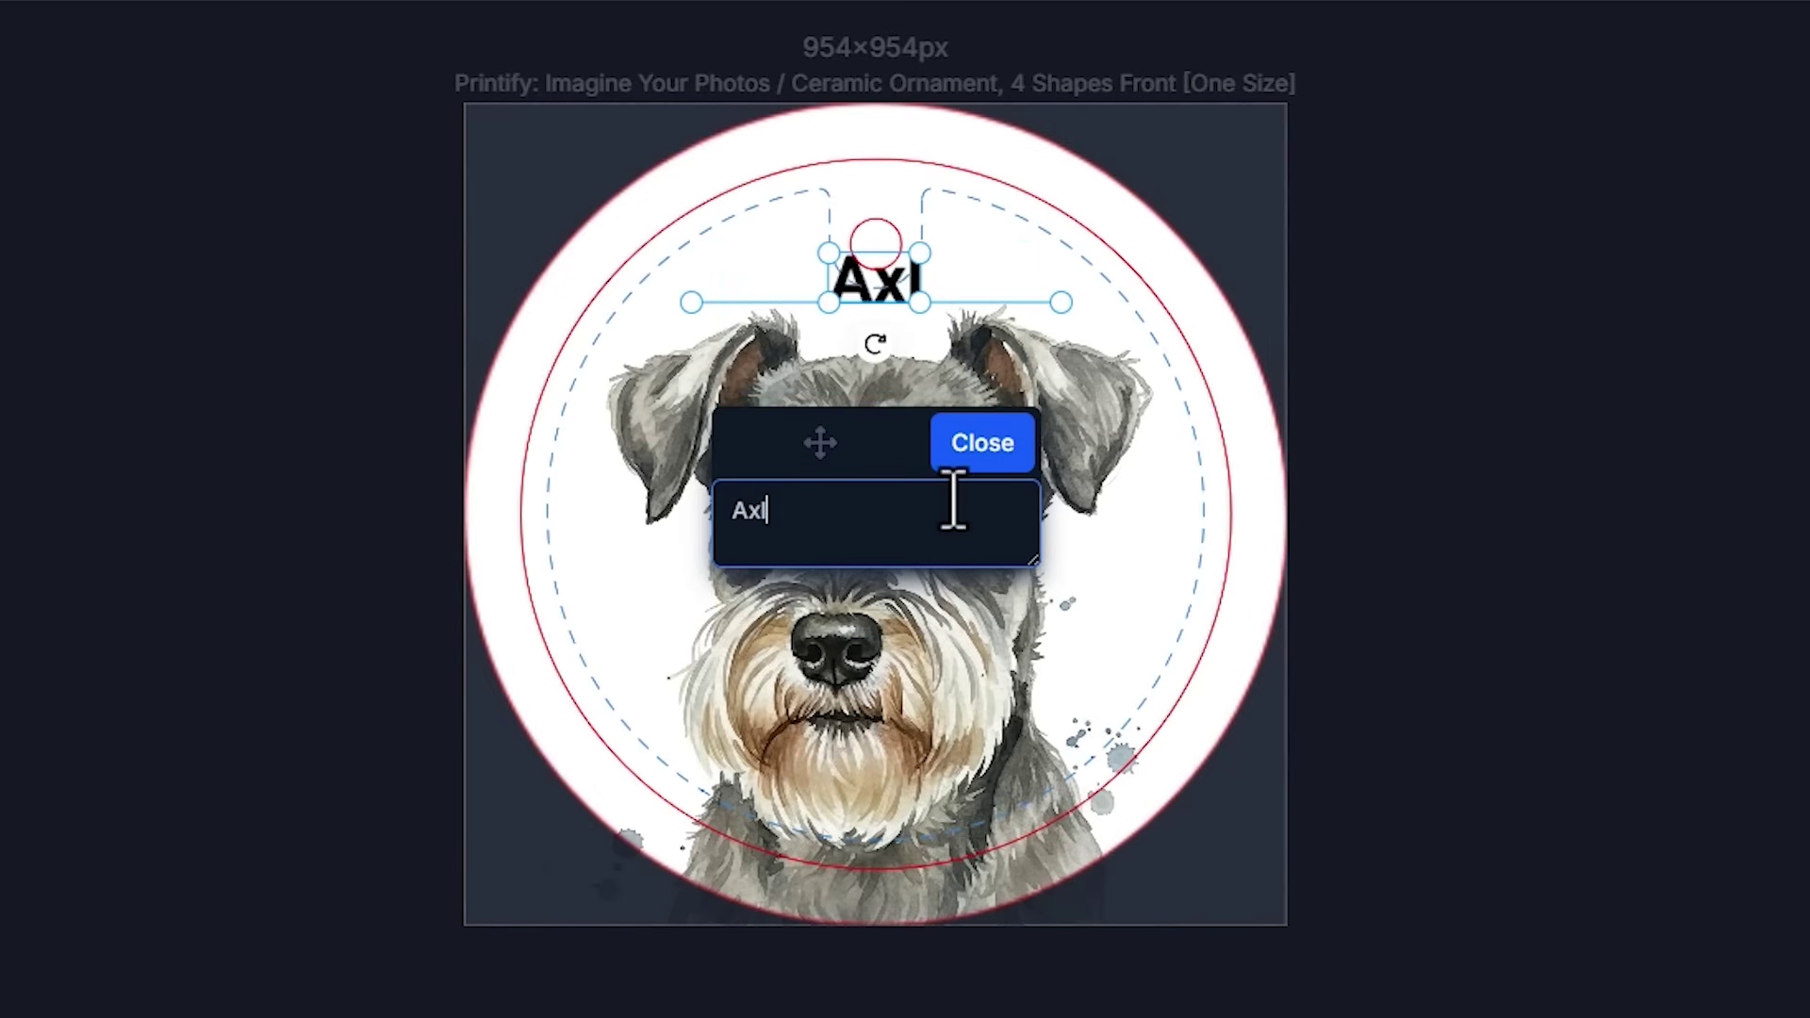
click(1334, 517)
drag(825, 425, 811, 438)
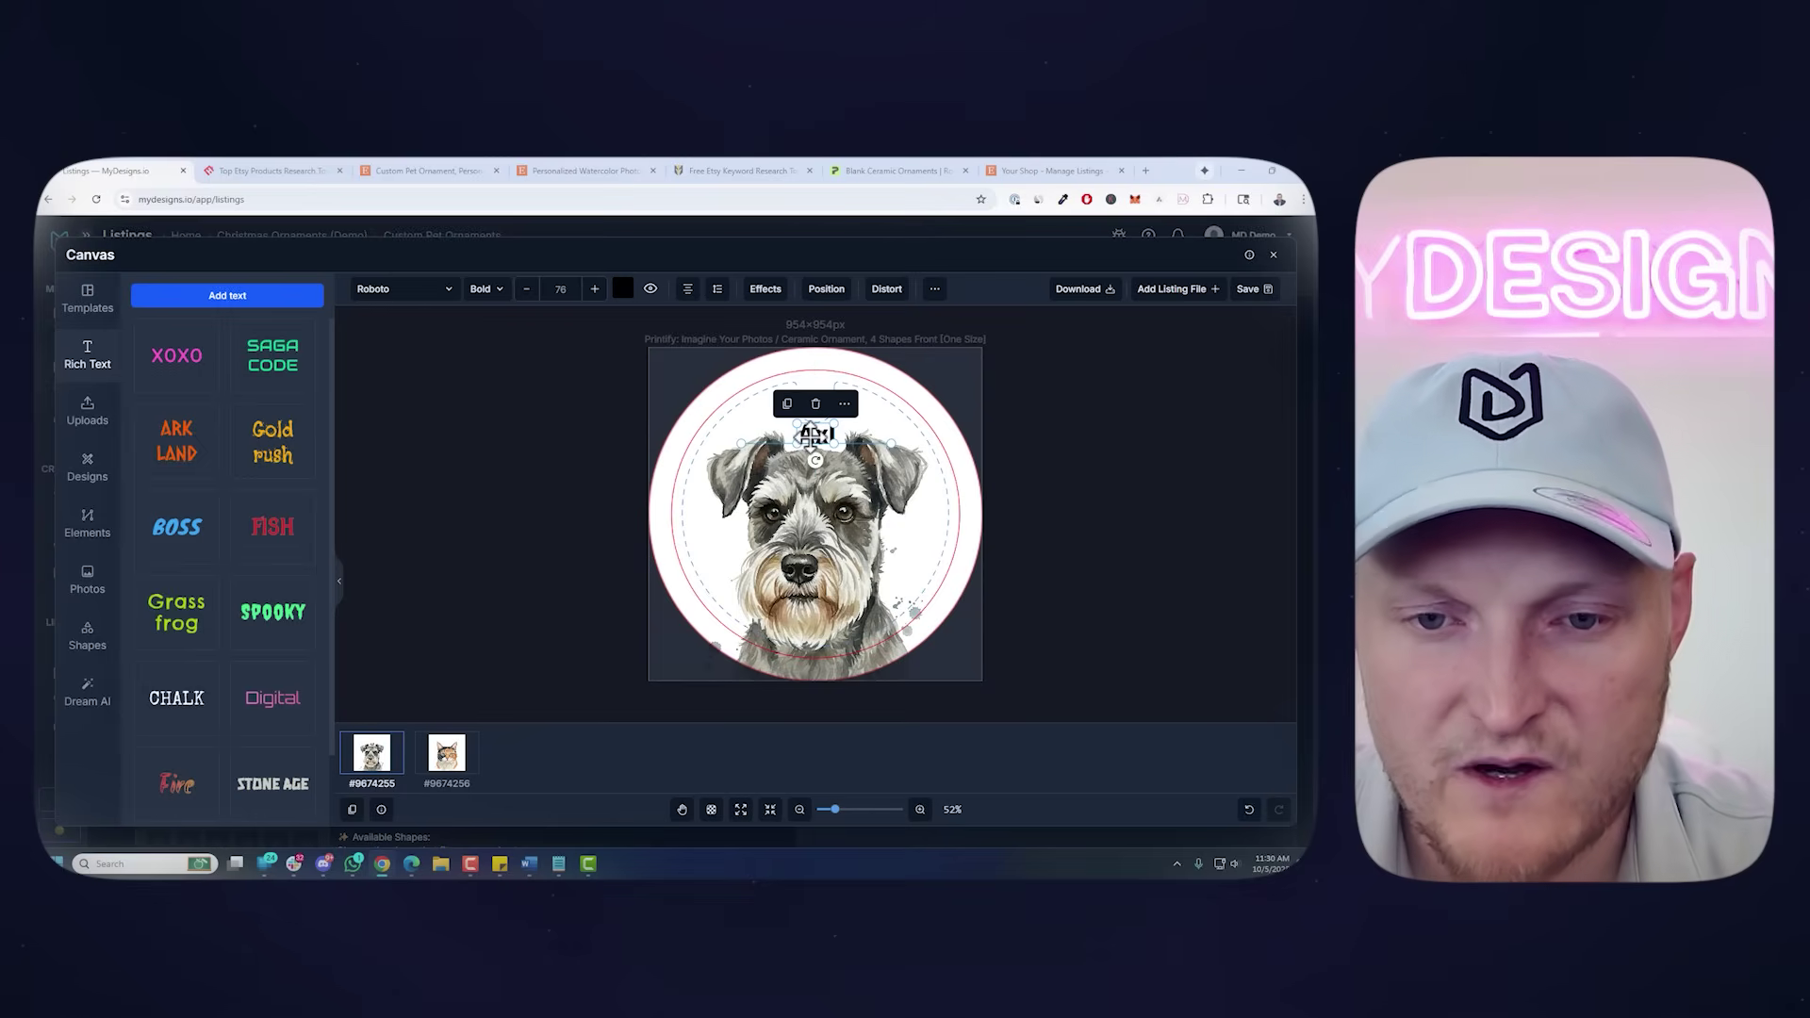
click(405, 290)
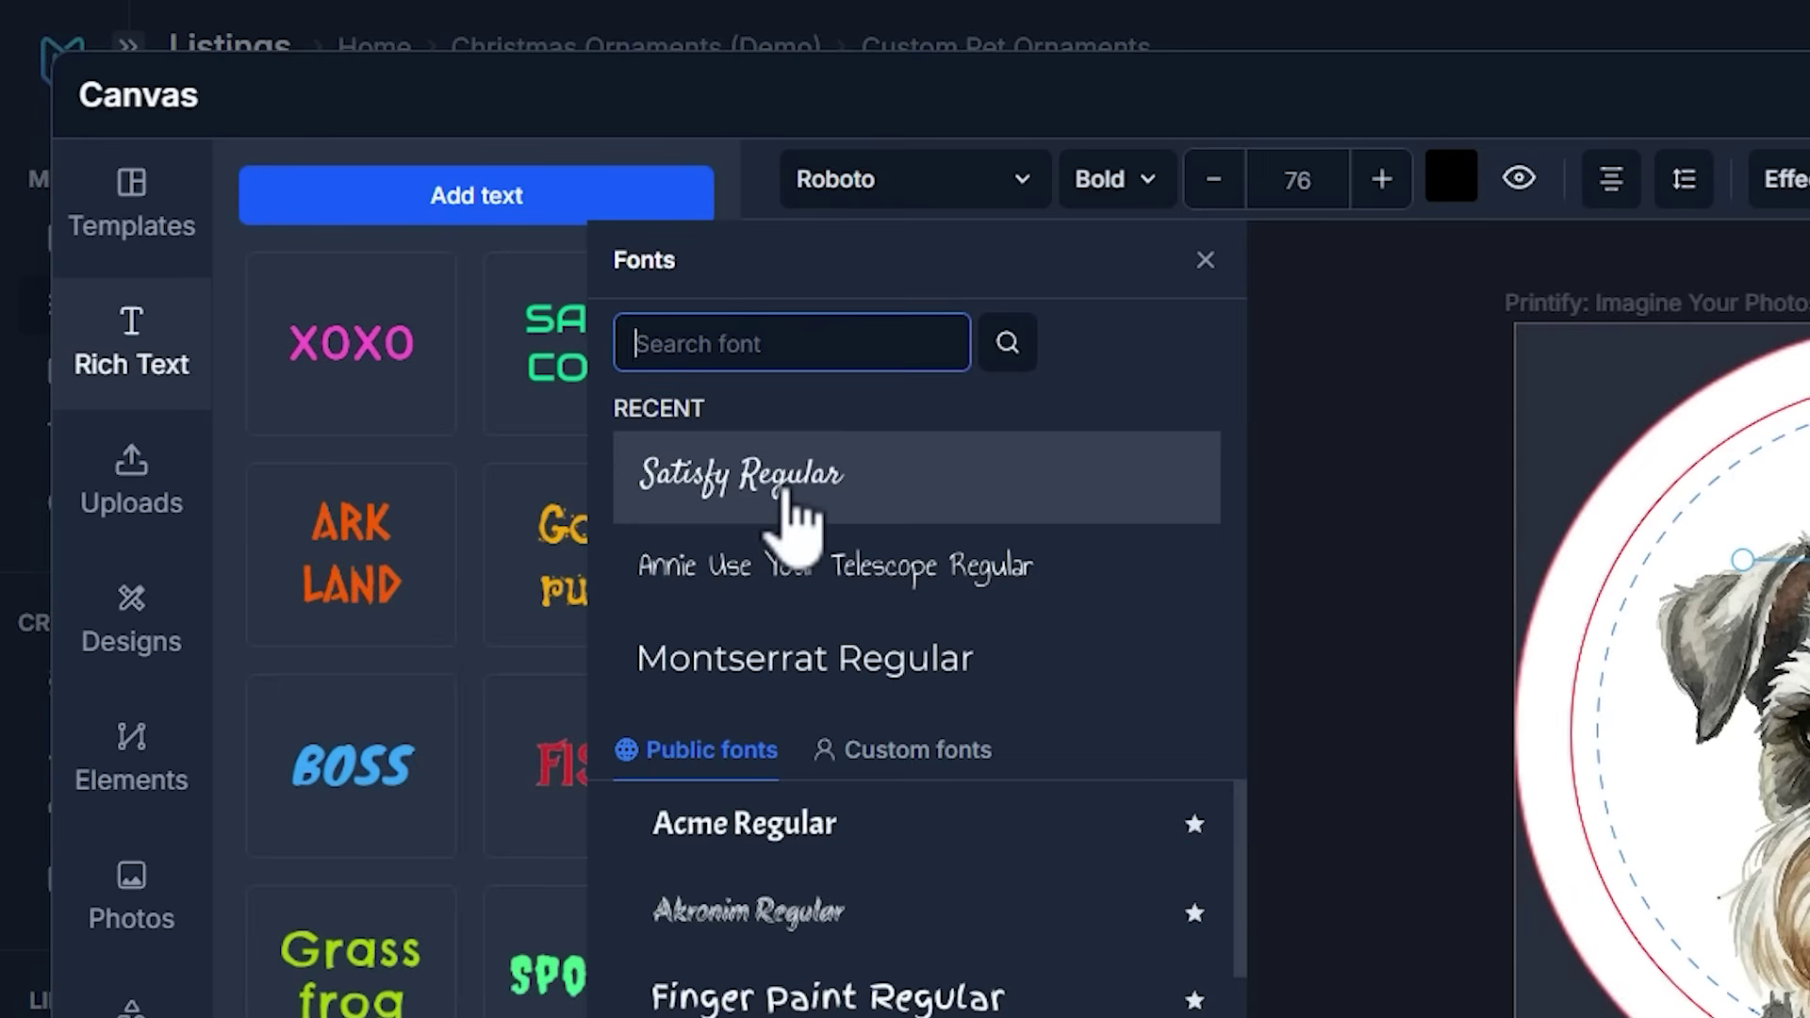
click(335, 408)
Shrink the dog portrait and centre it on the ornament below the Axl name
click(875, 466)
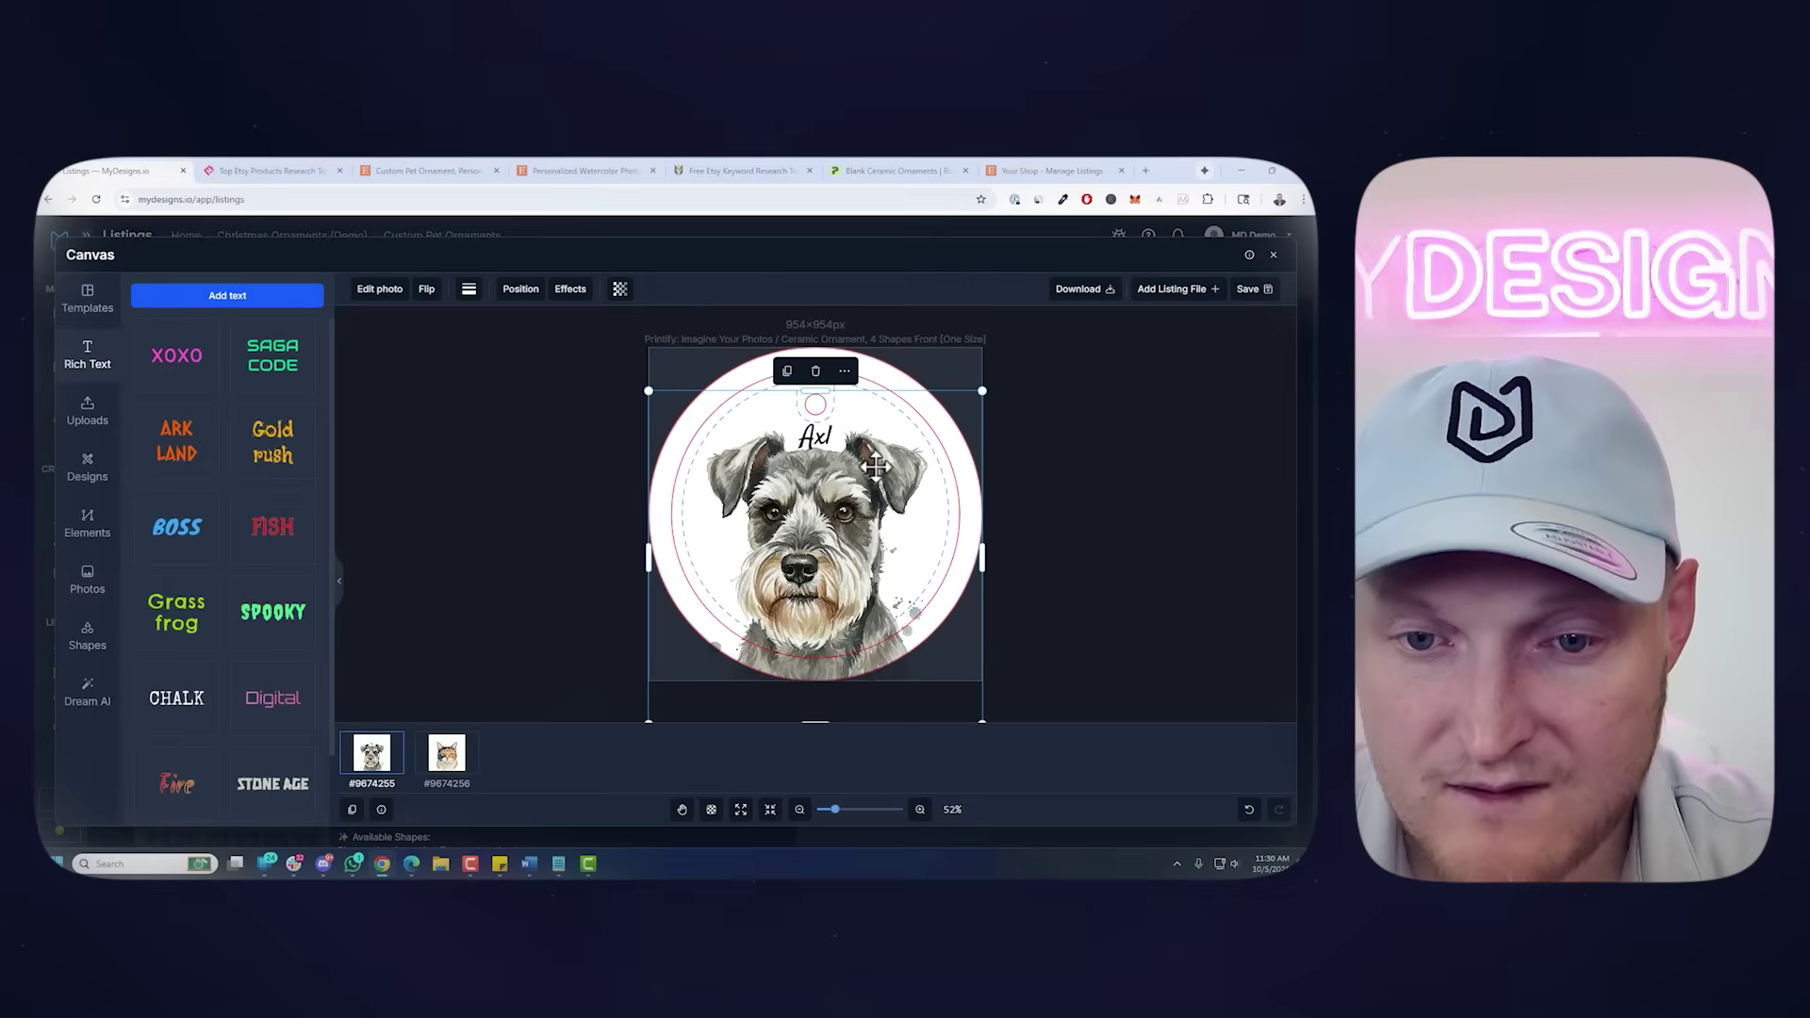
drag(981, 394, 957, 415)
drag(864, 477, 875, 469)
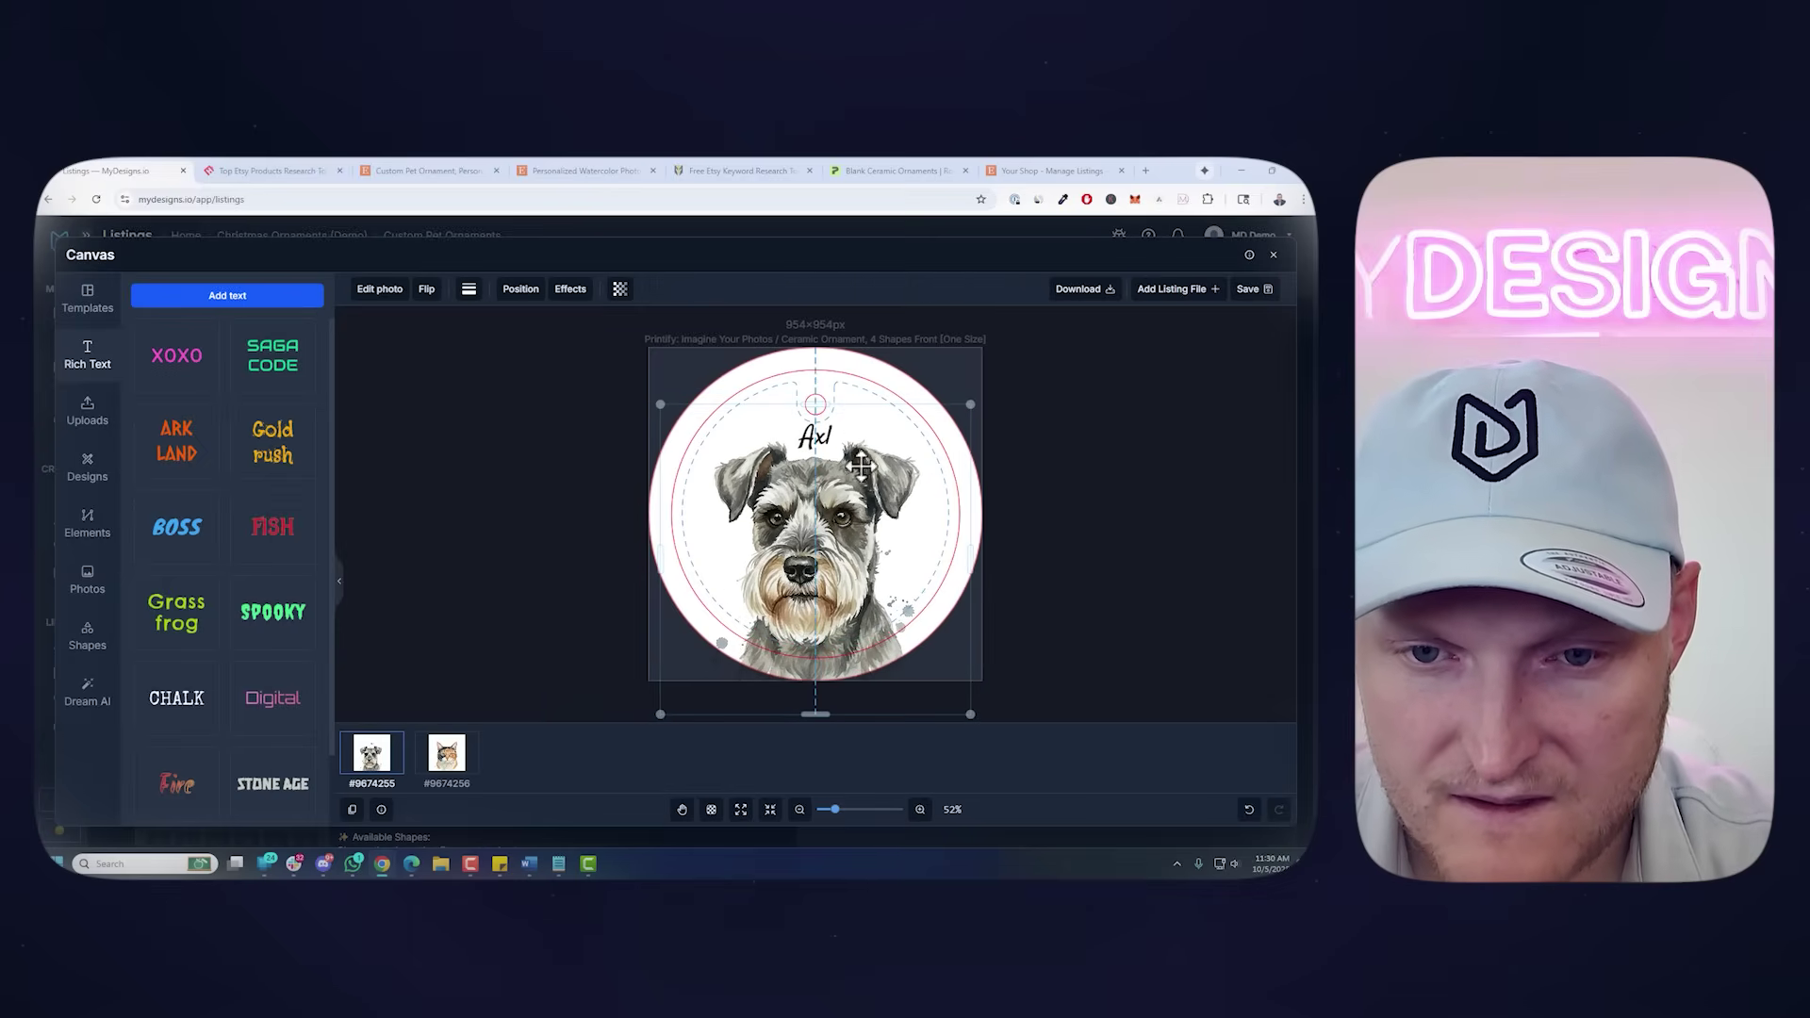
click(815, 439)
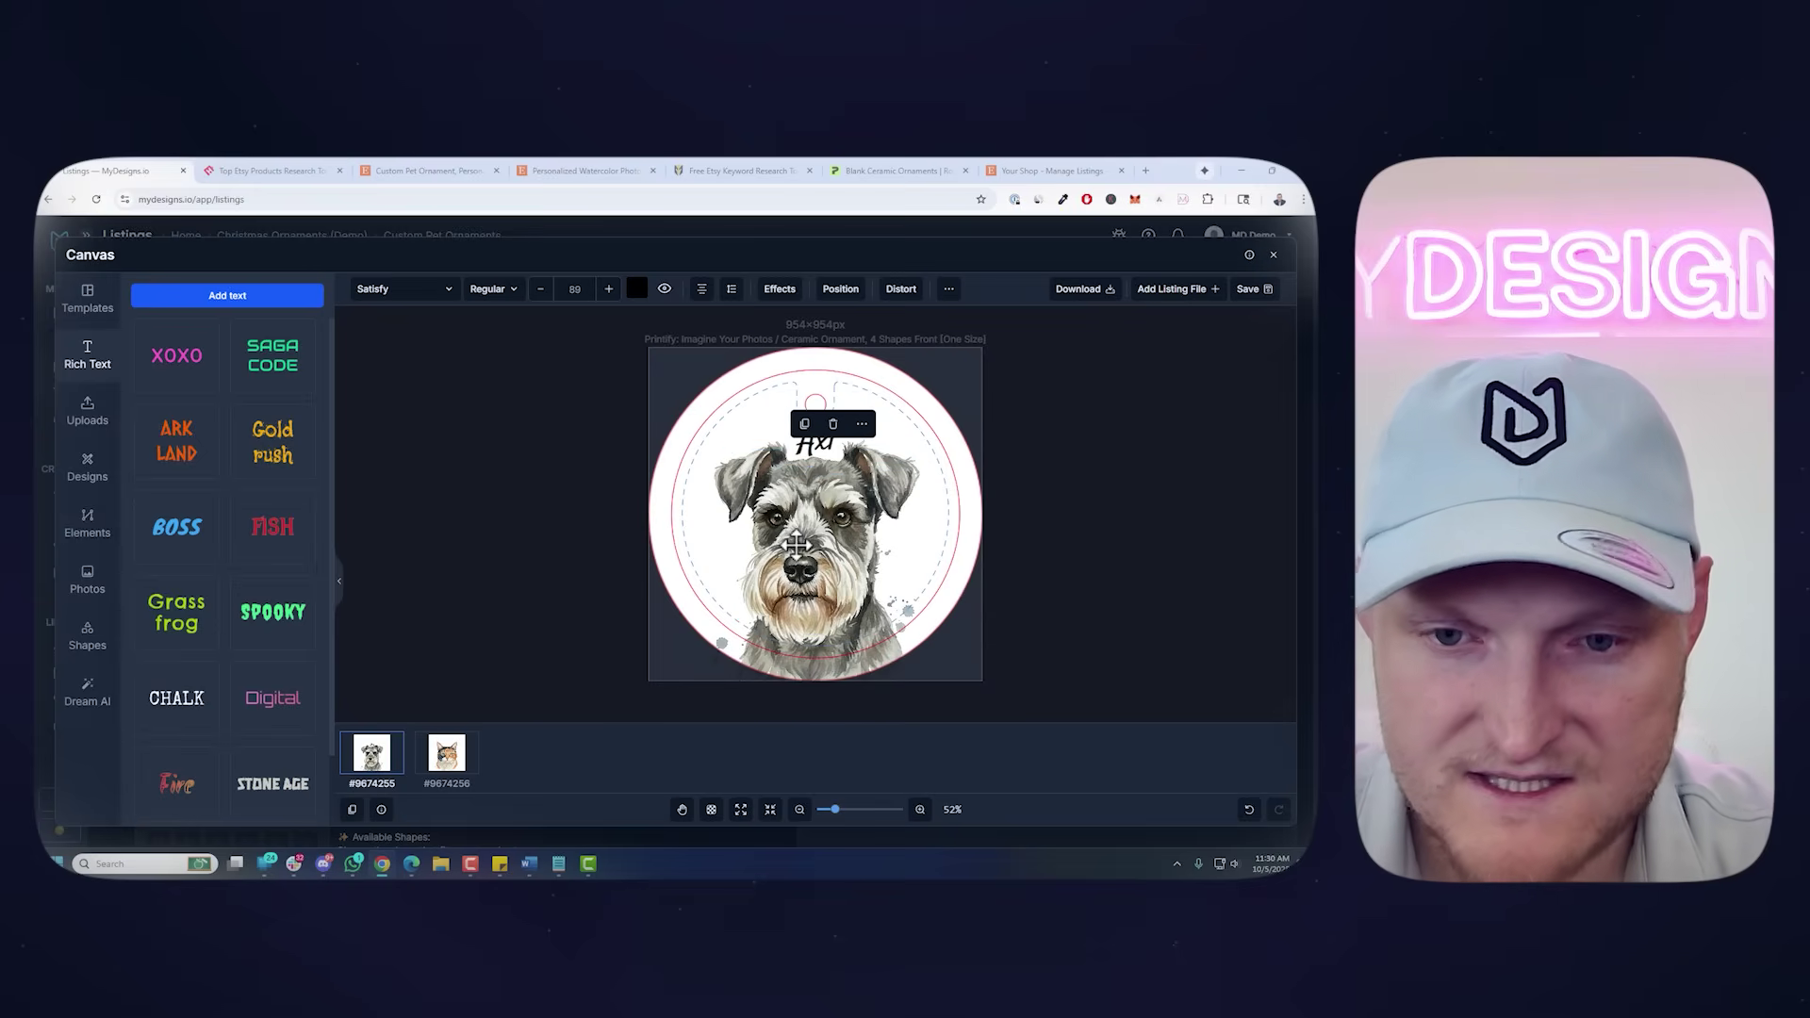
click(534, 799)
On the cat design, change the name text from Axl to 'Cosmo'
click(451, 755)
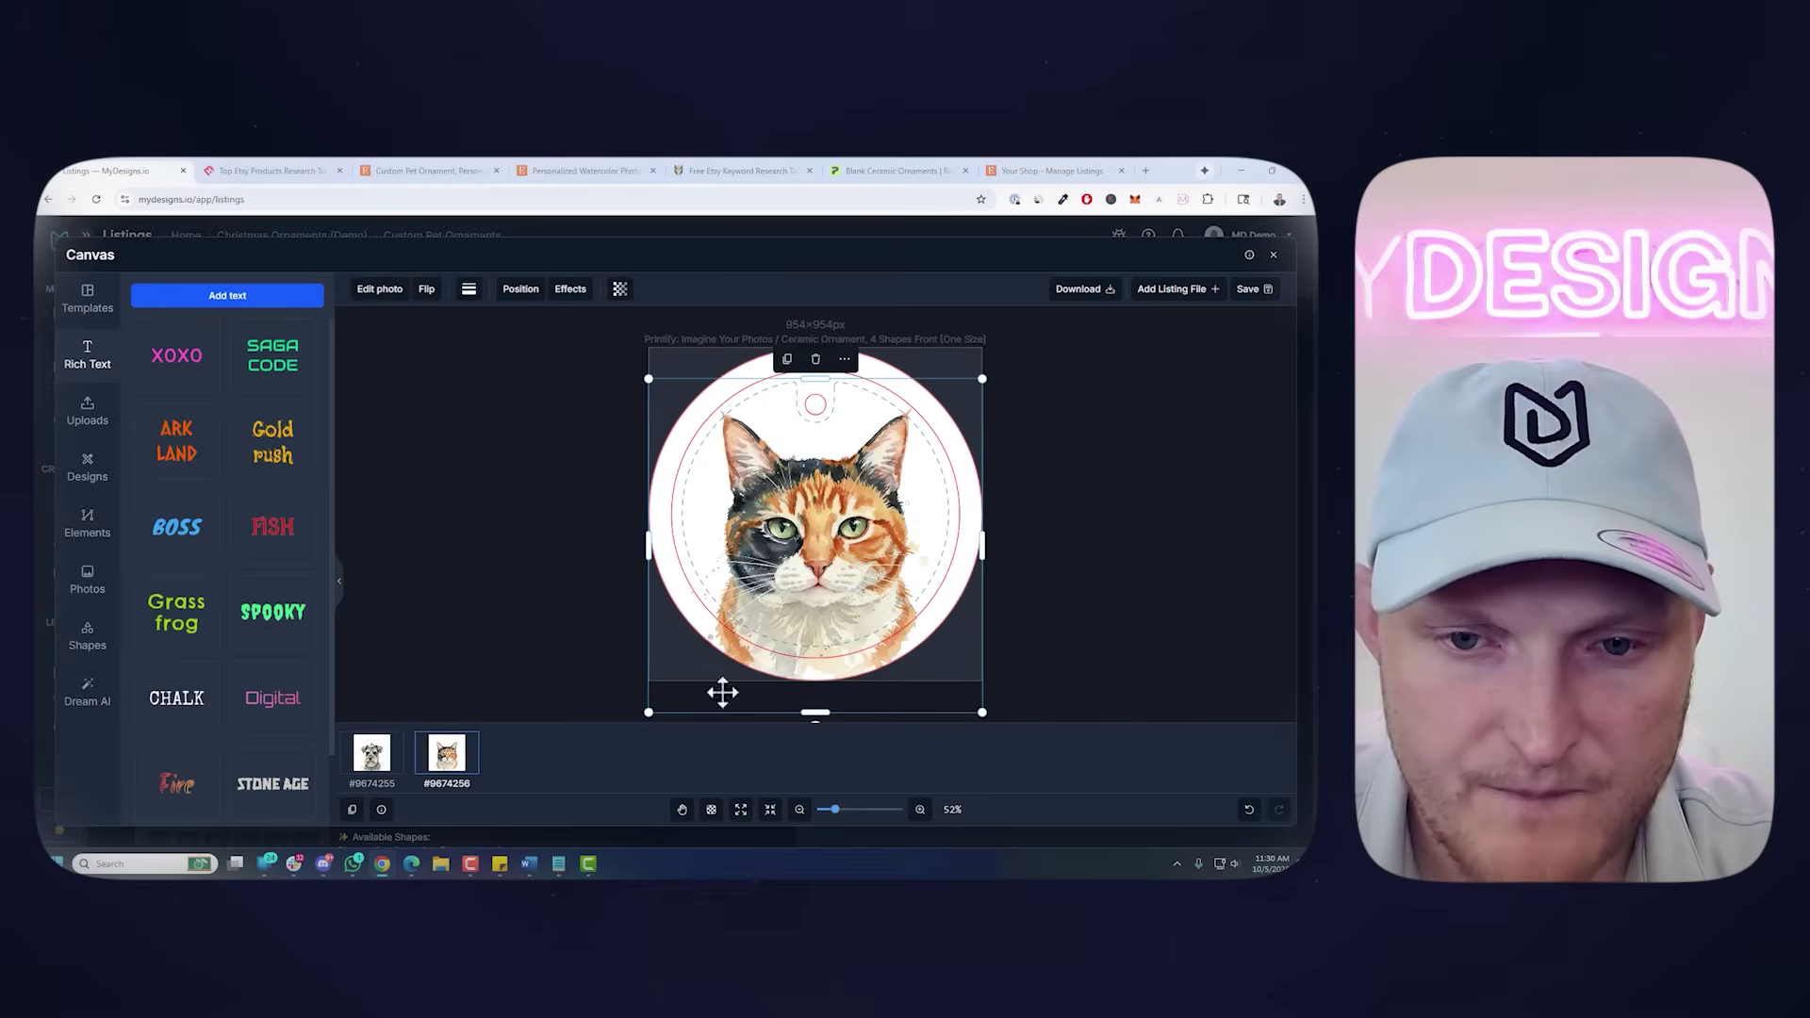
click(815, 443)
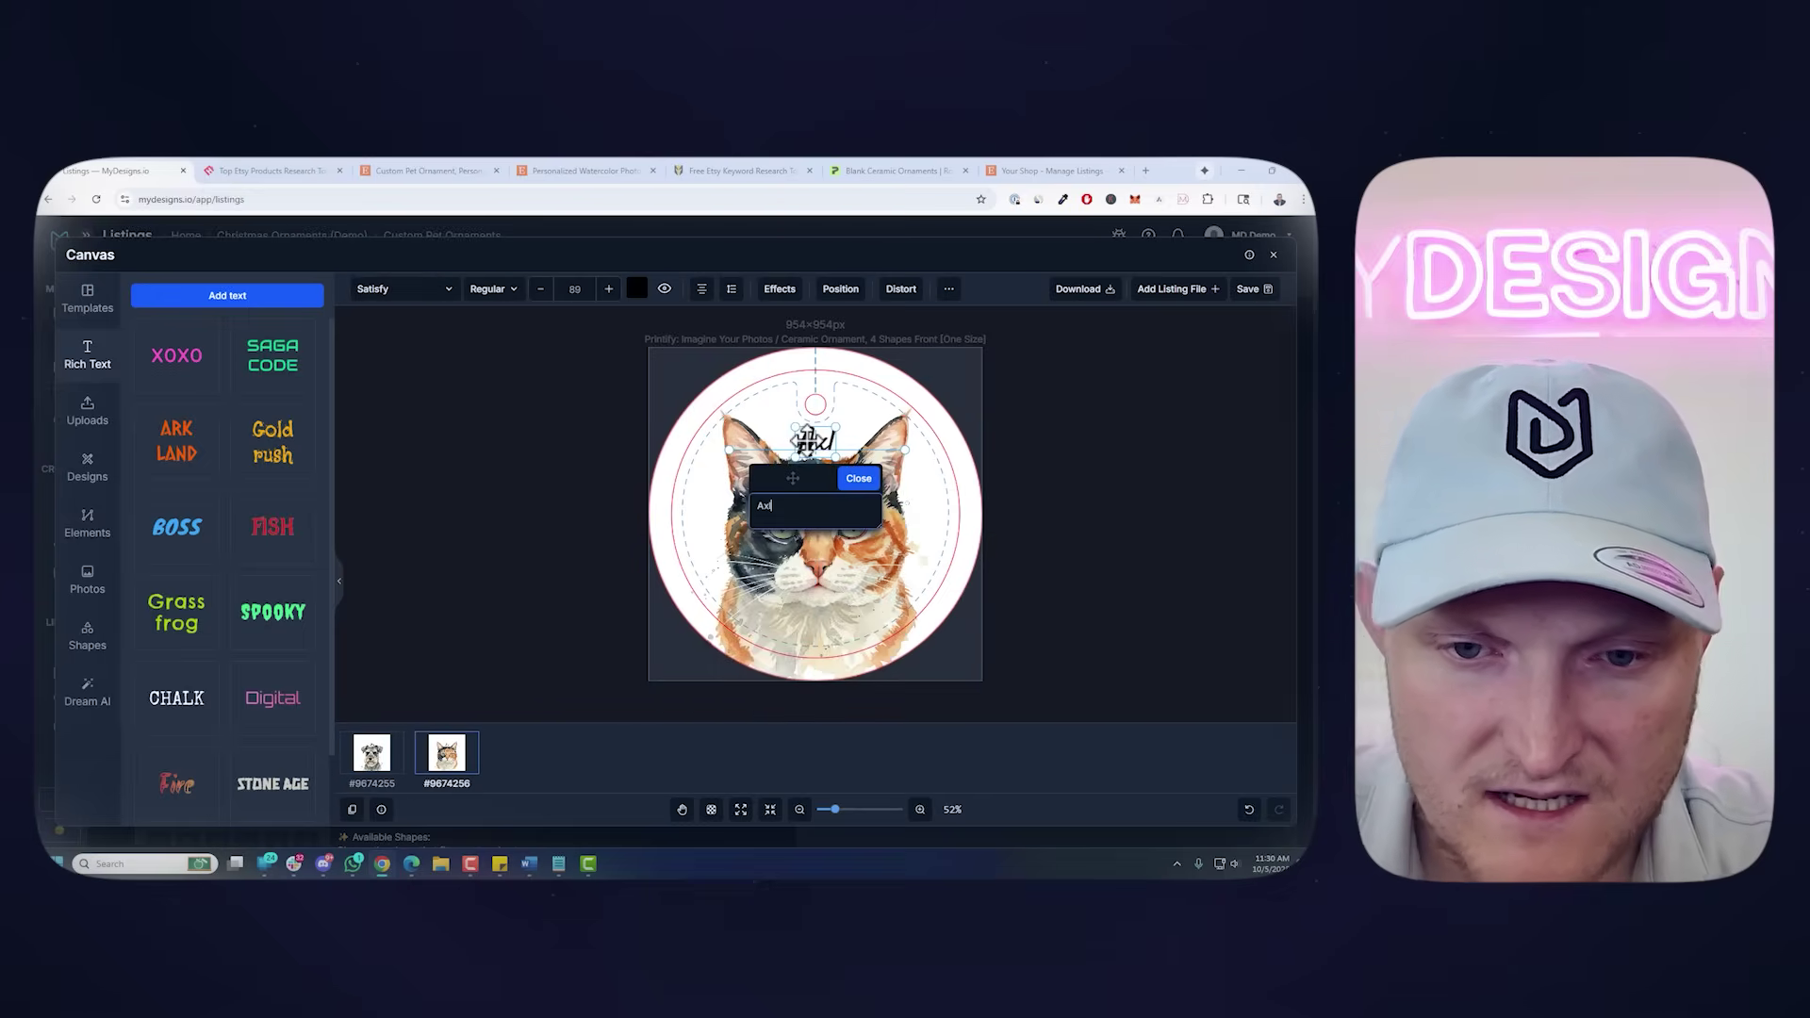
double_click(813, 443)
text(Cosmo)
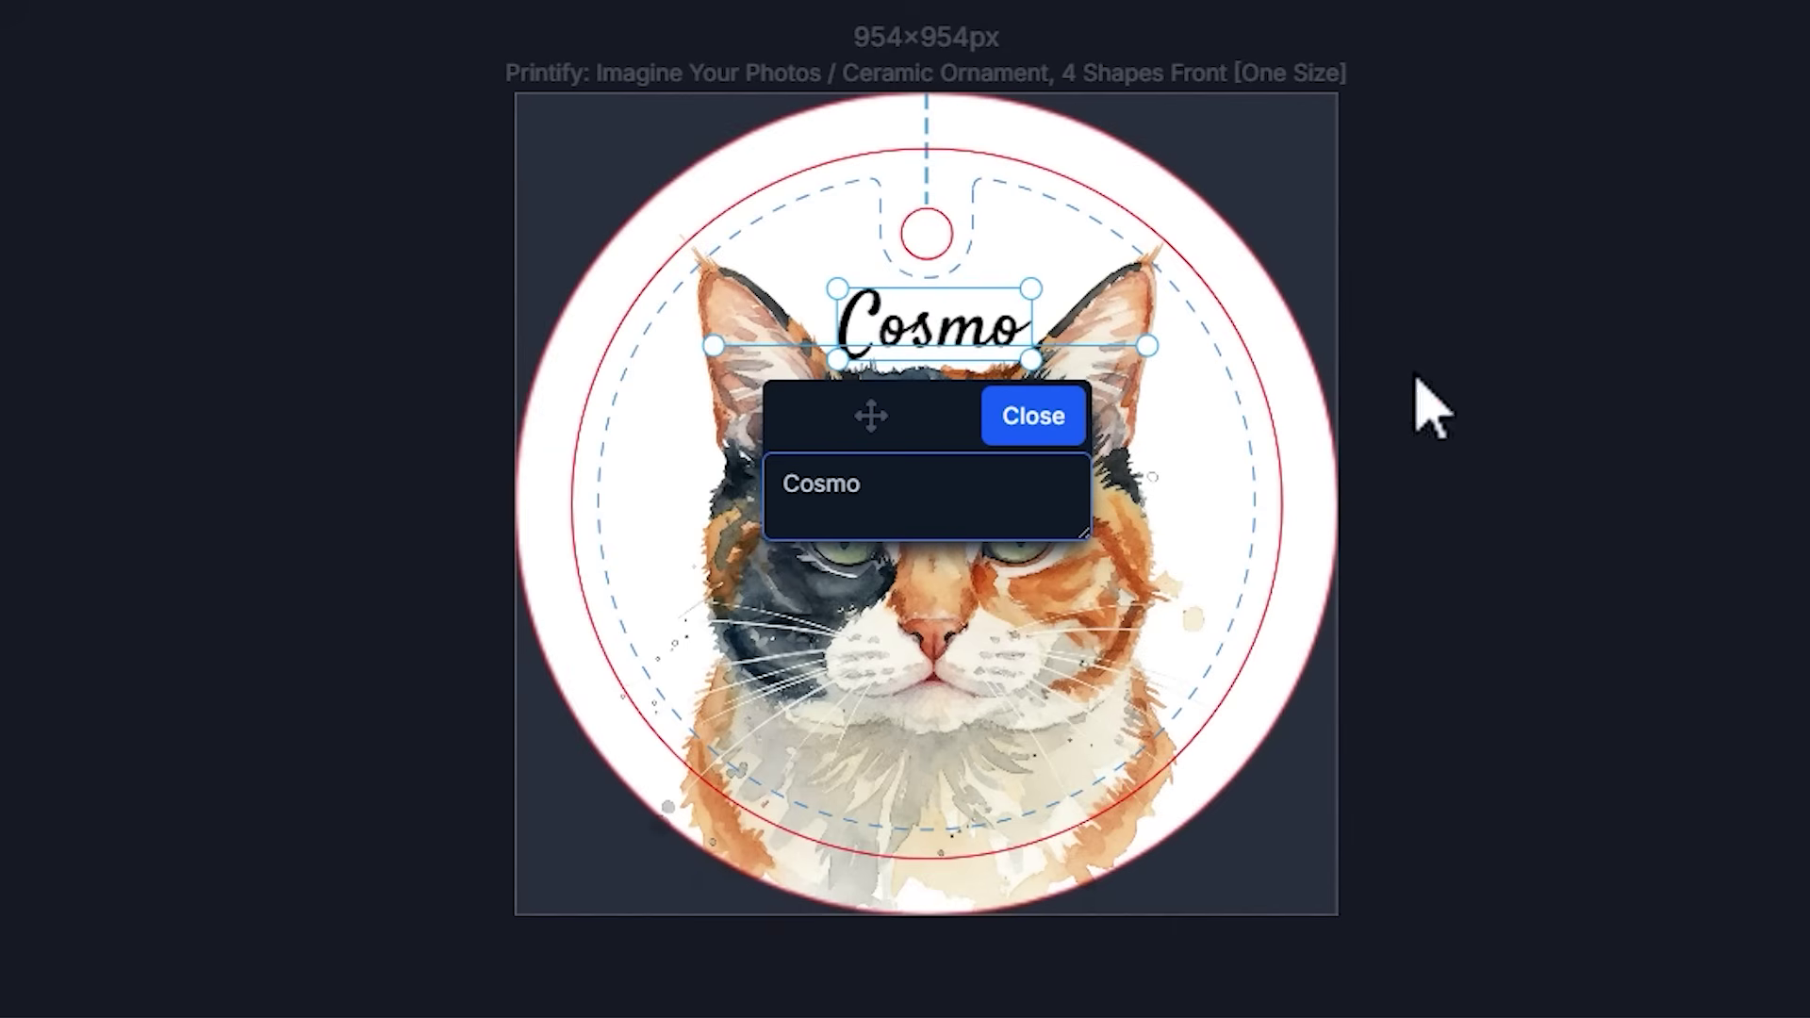
click(1033, 416)
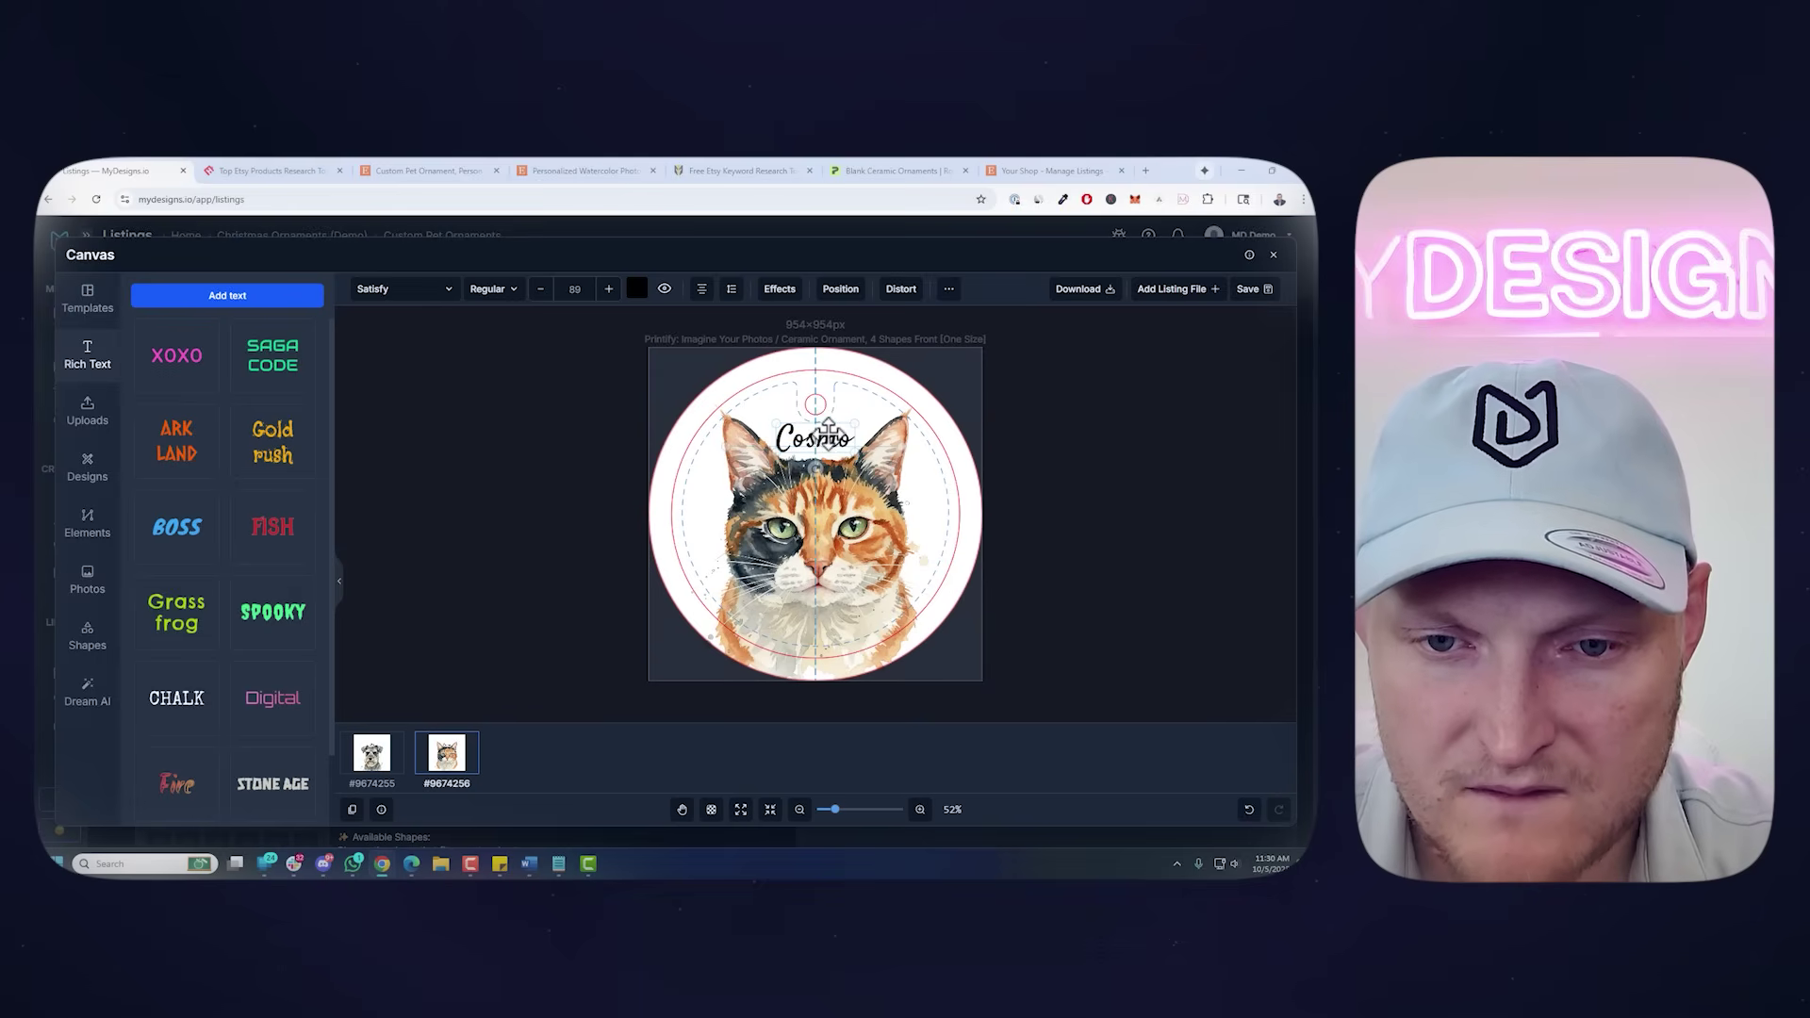
click(1046, 474)
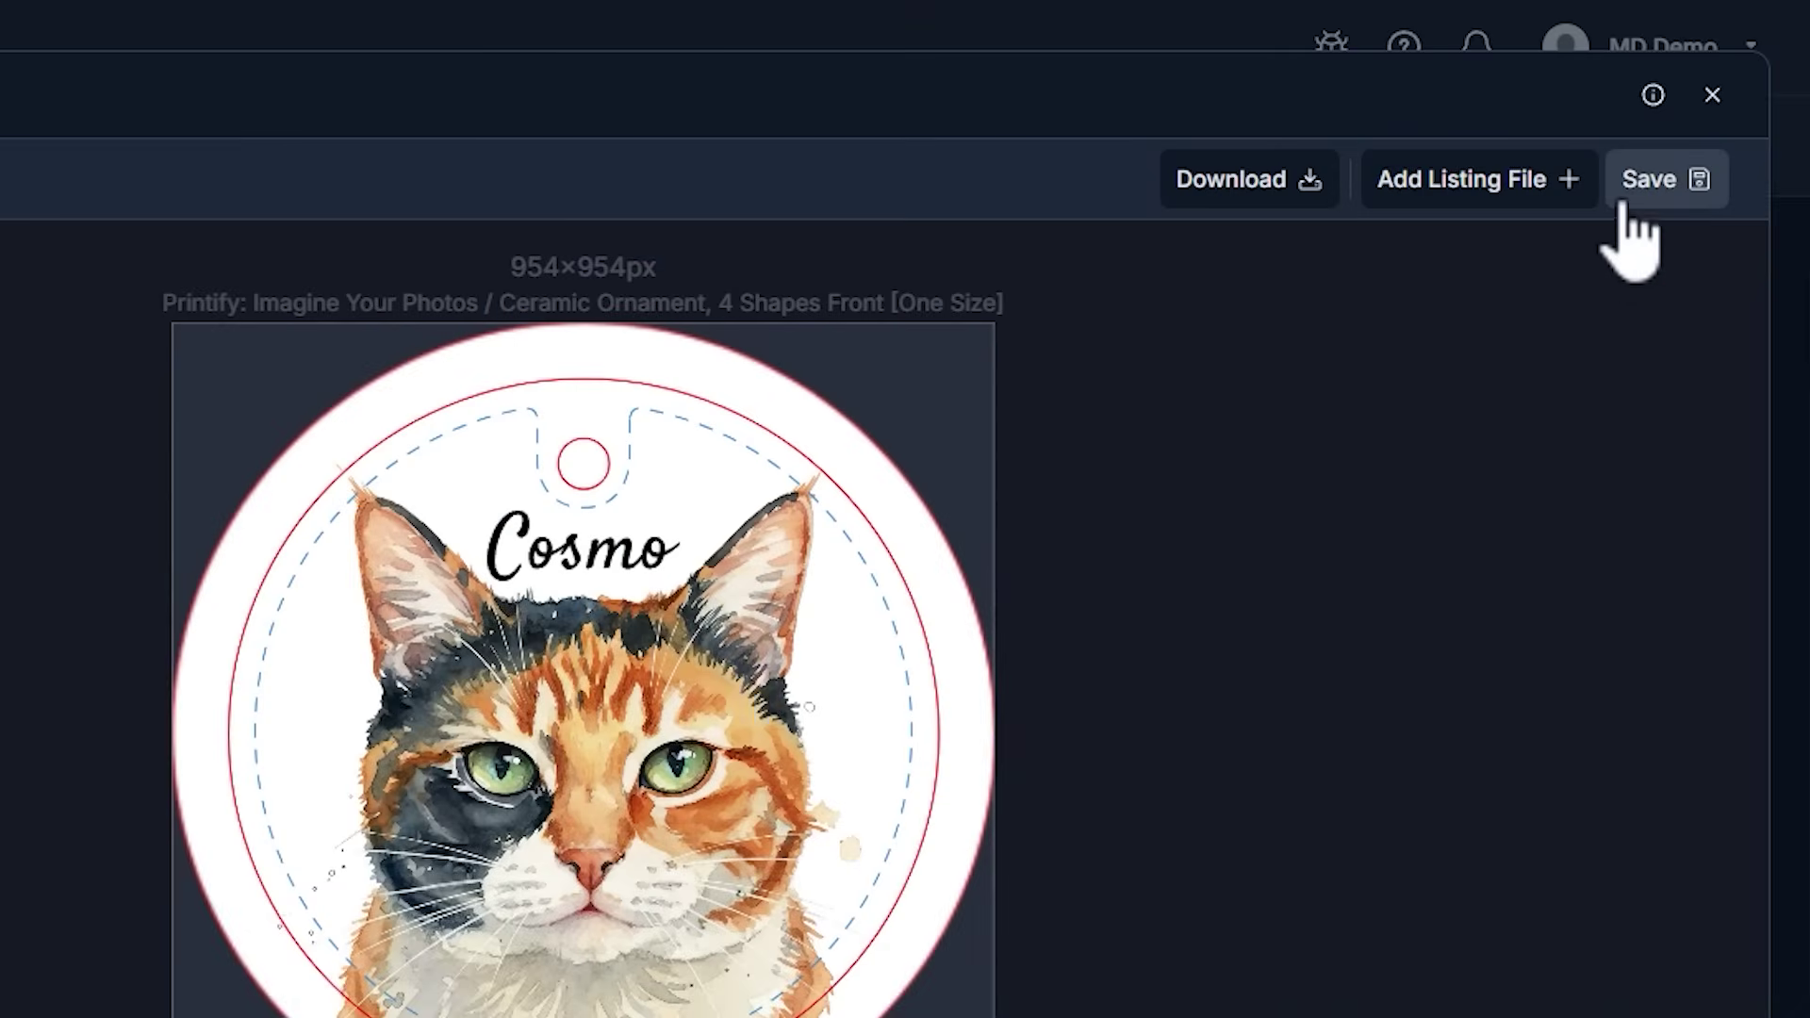
Save the Cosmo design as an editable Main file, overwriting all existing files
click(1623, 202)
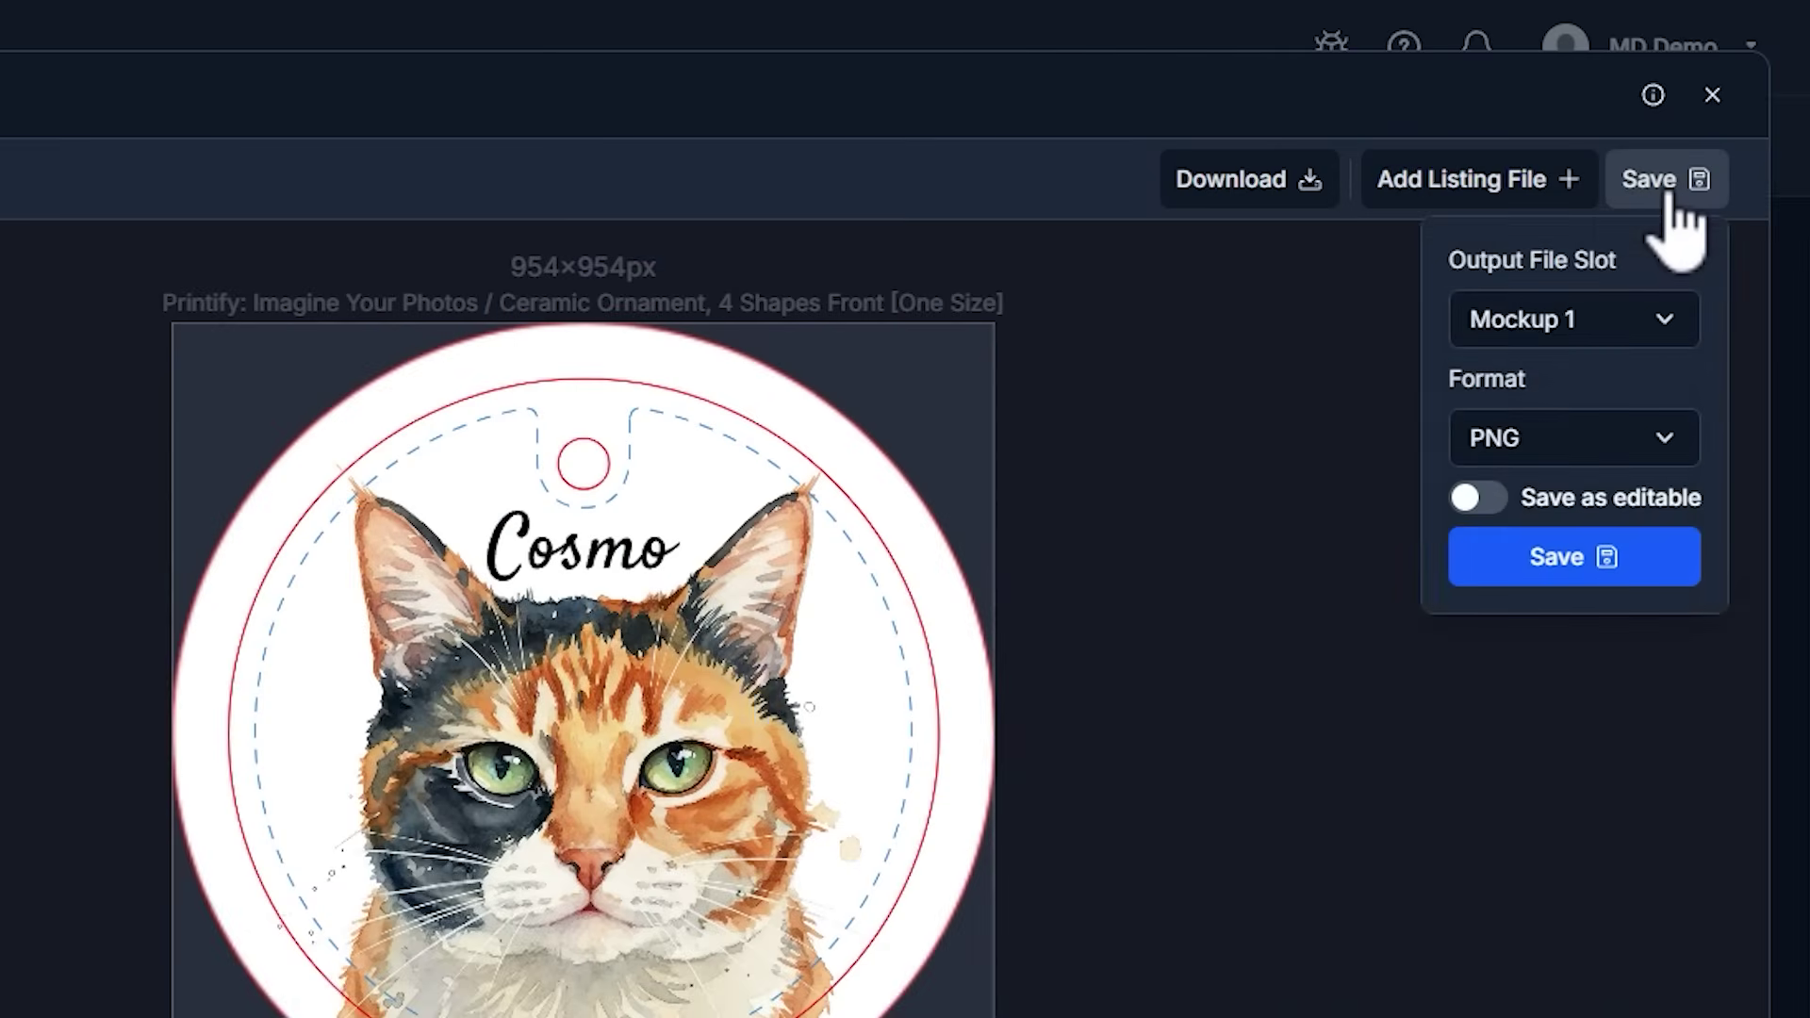
click(1571, 320)
click(1441, 388)
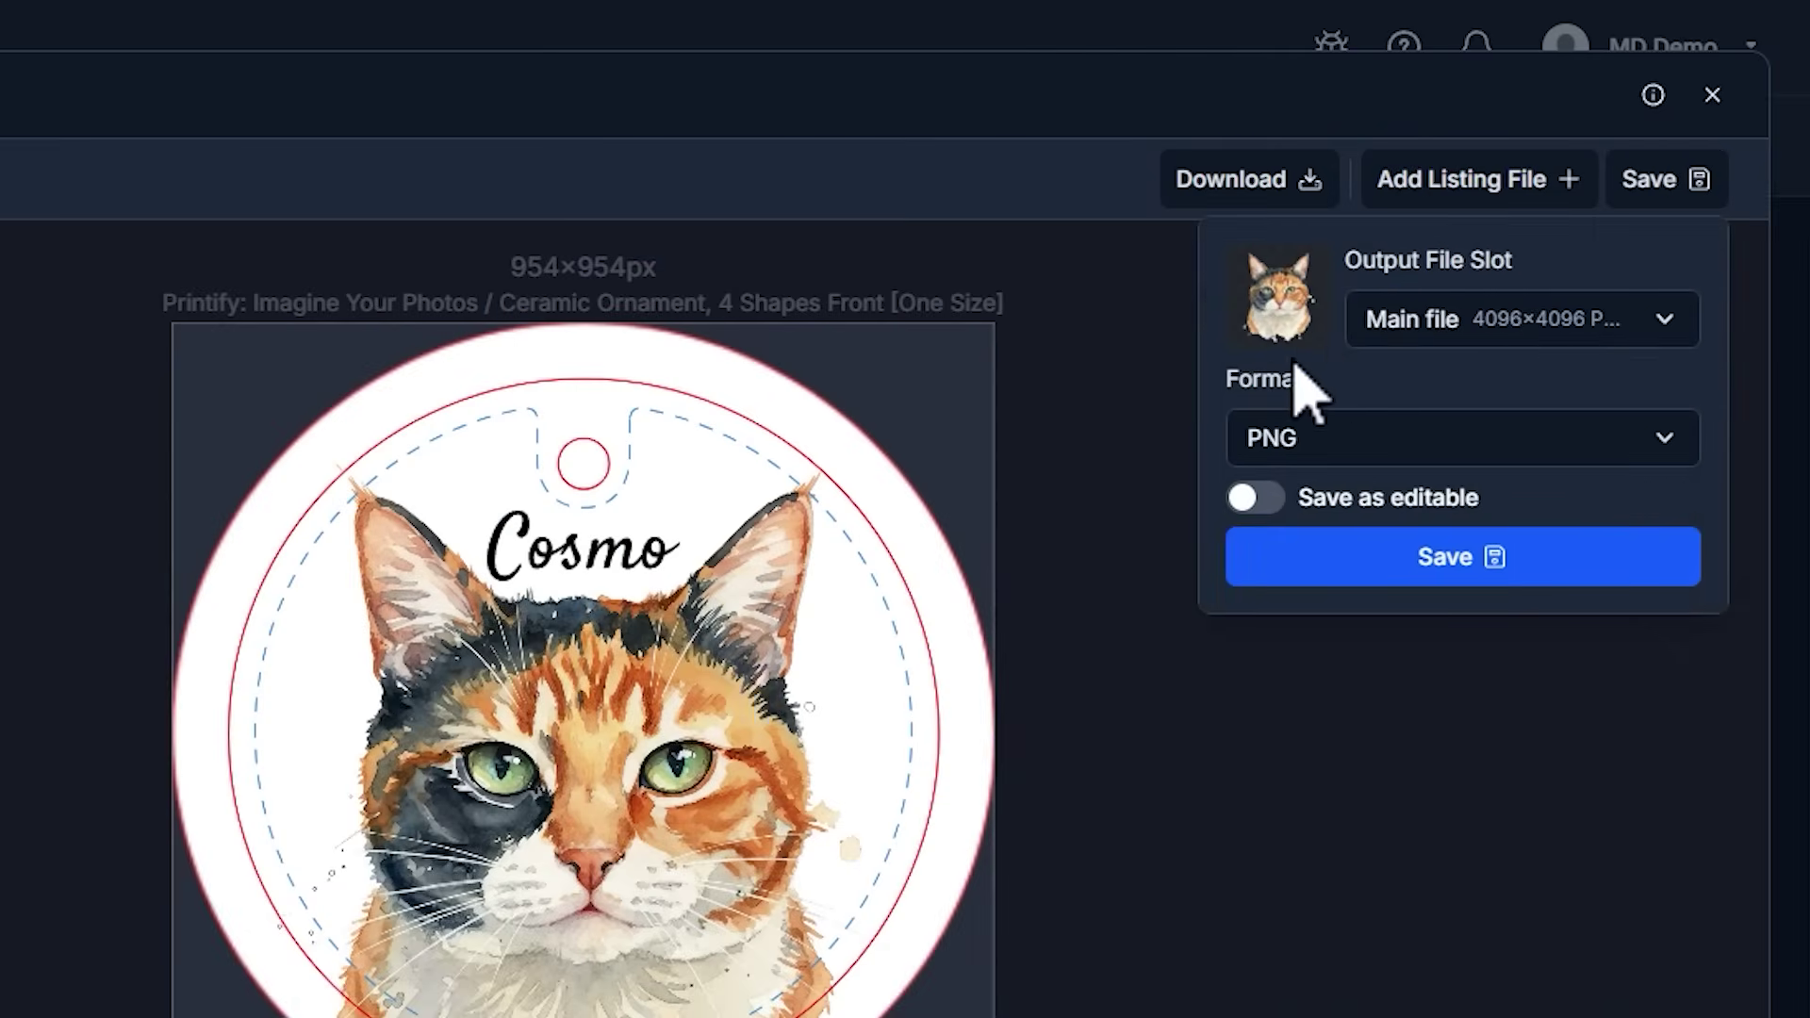
click(1291, 502)
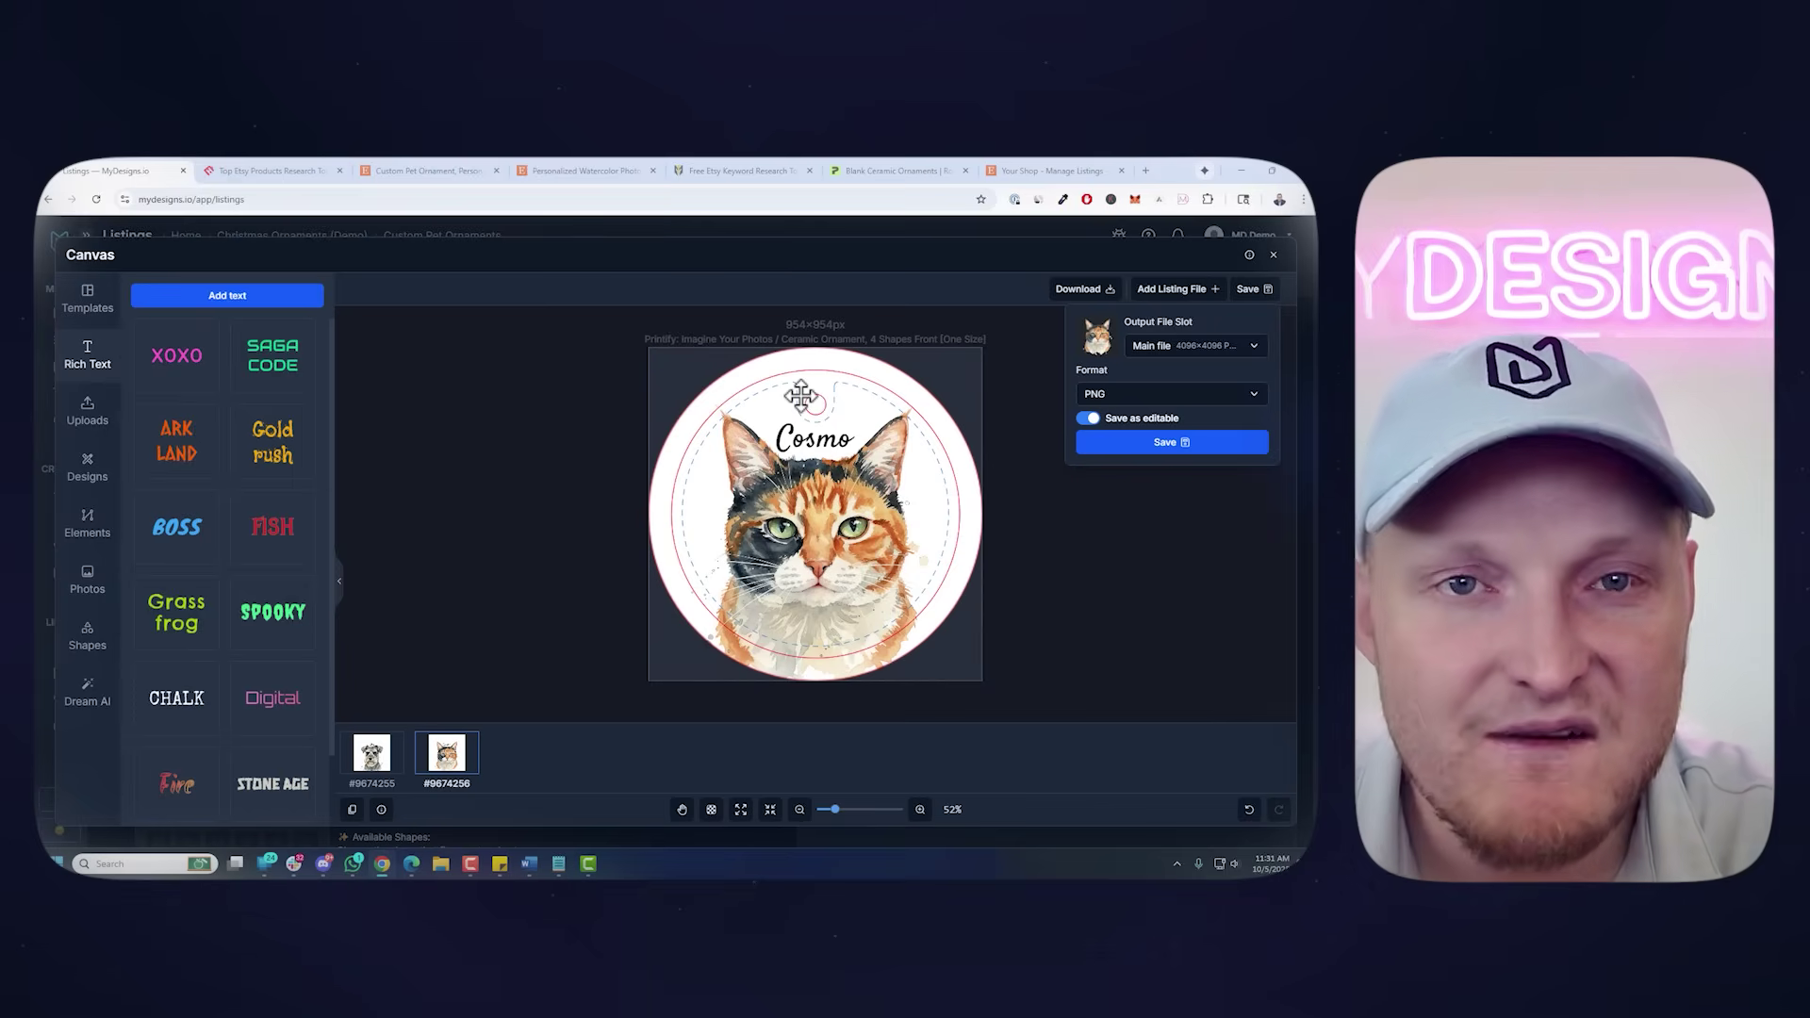
click(1177, 443)
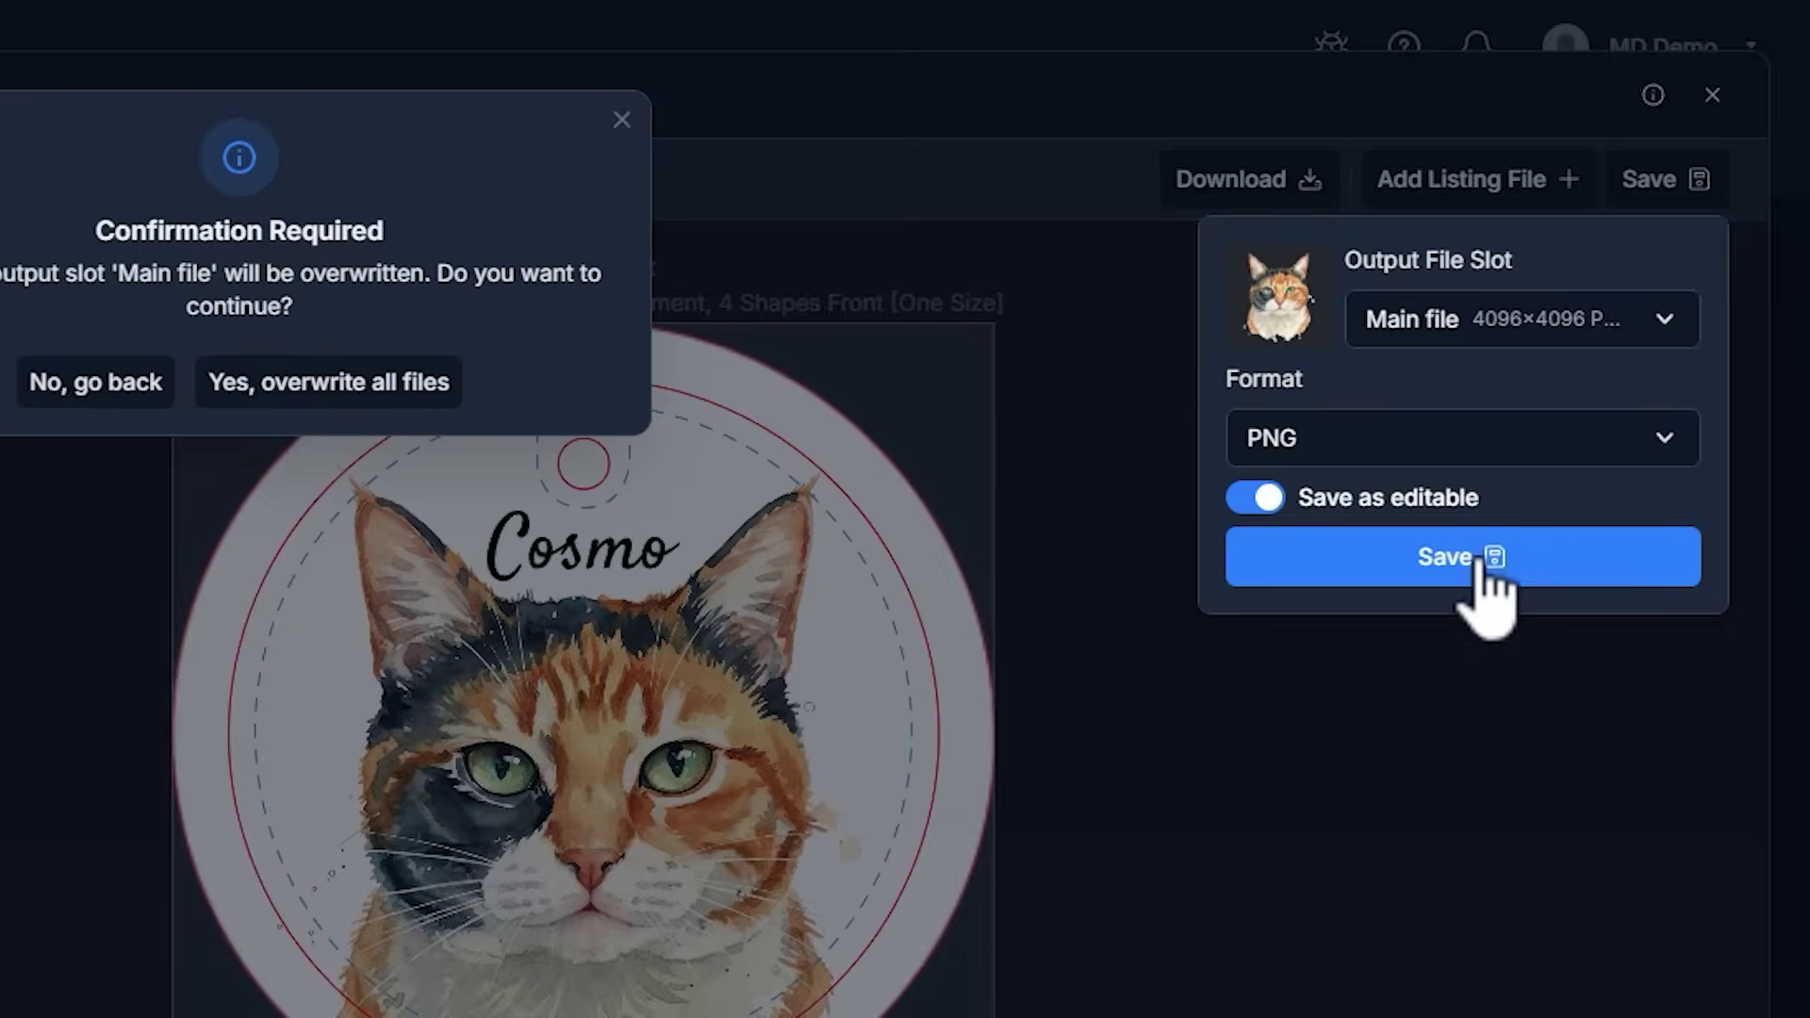
click(718, 375)
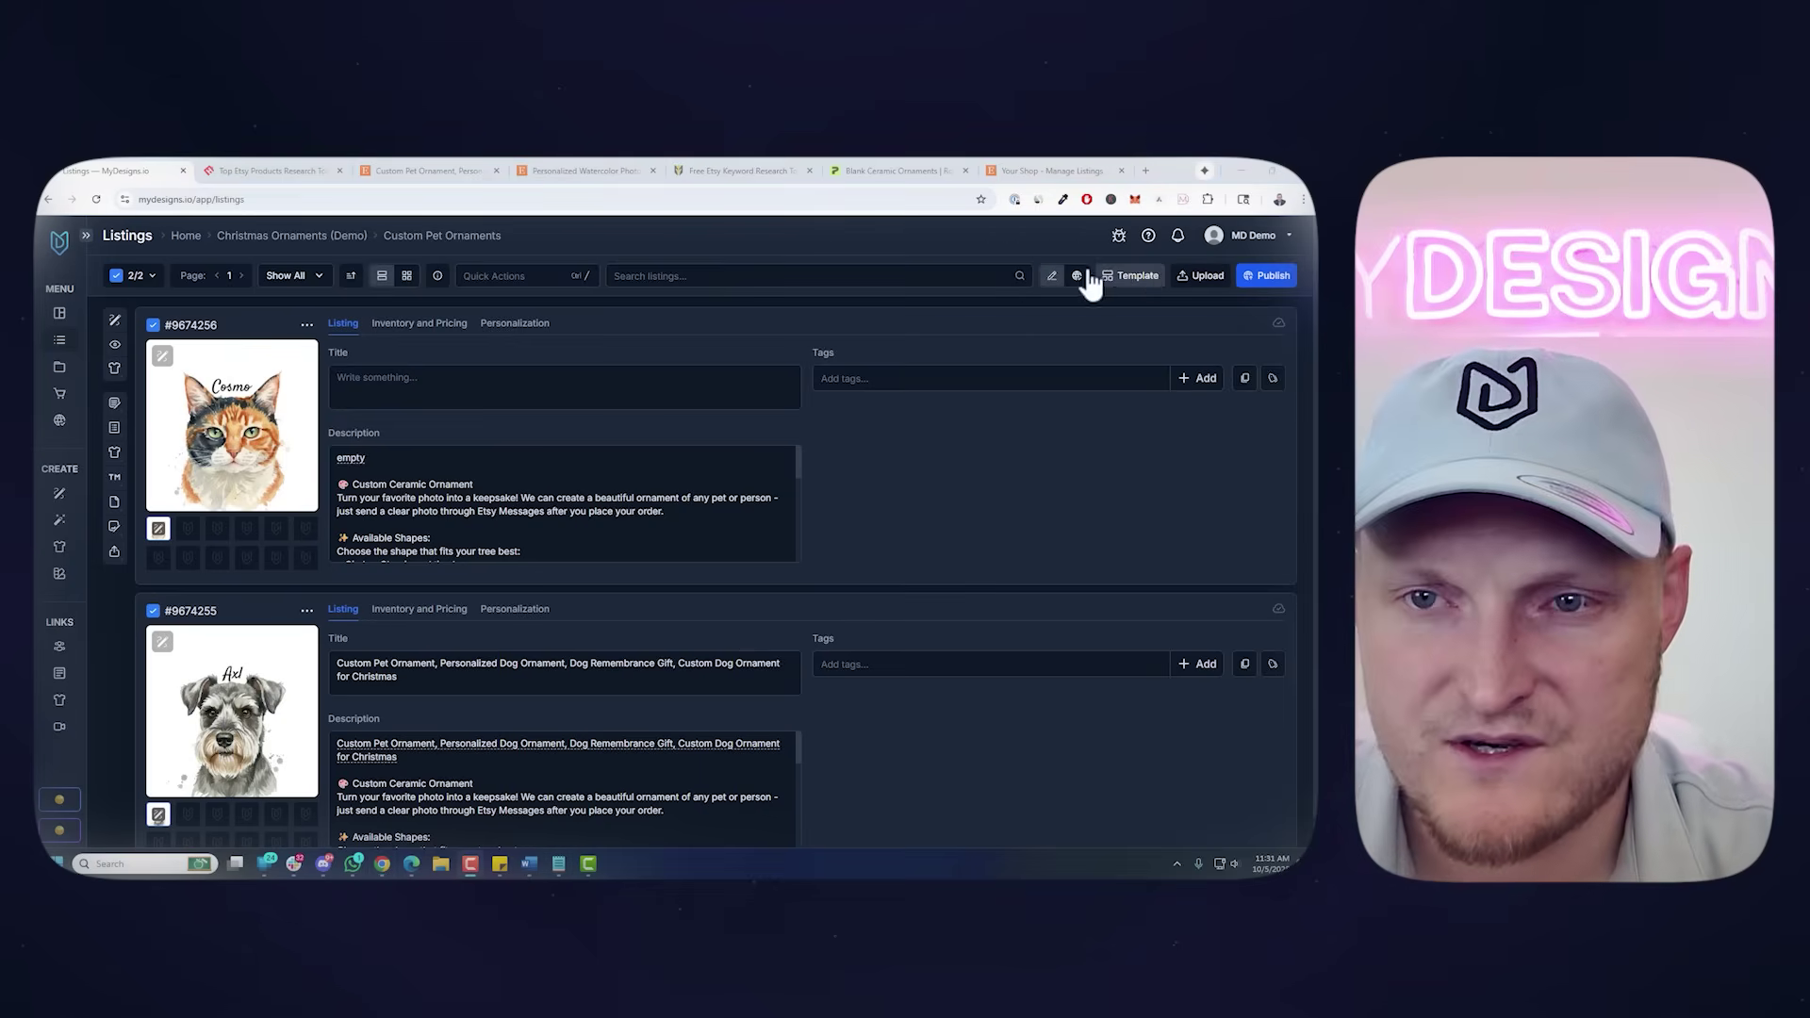
Run an Etsy keyword search for 'custom pet' and review results like custom pet ornament (2,900 searches)
click(728, 177)
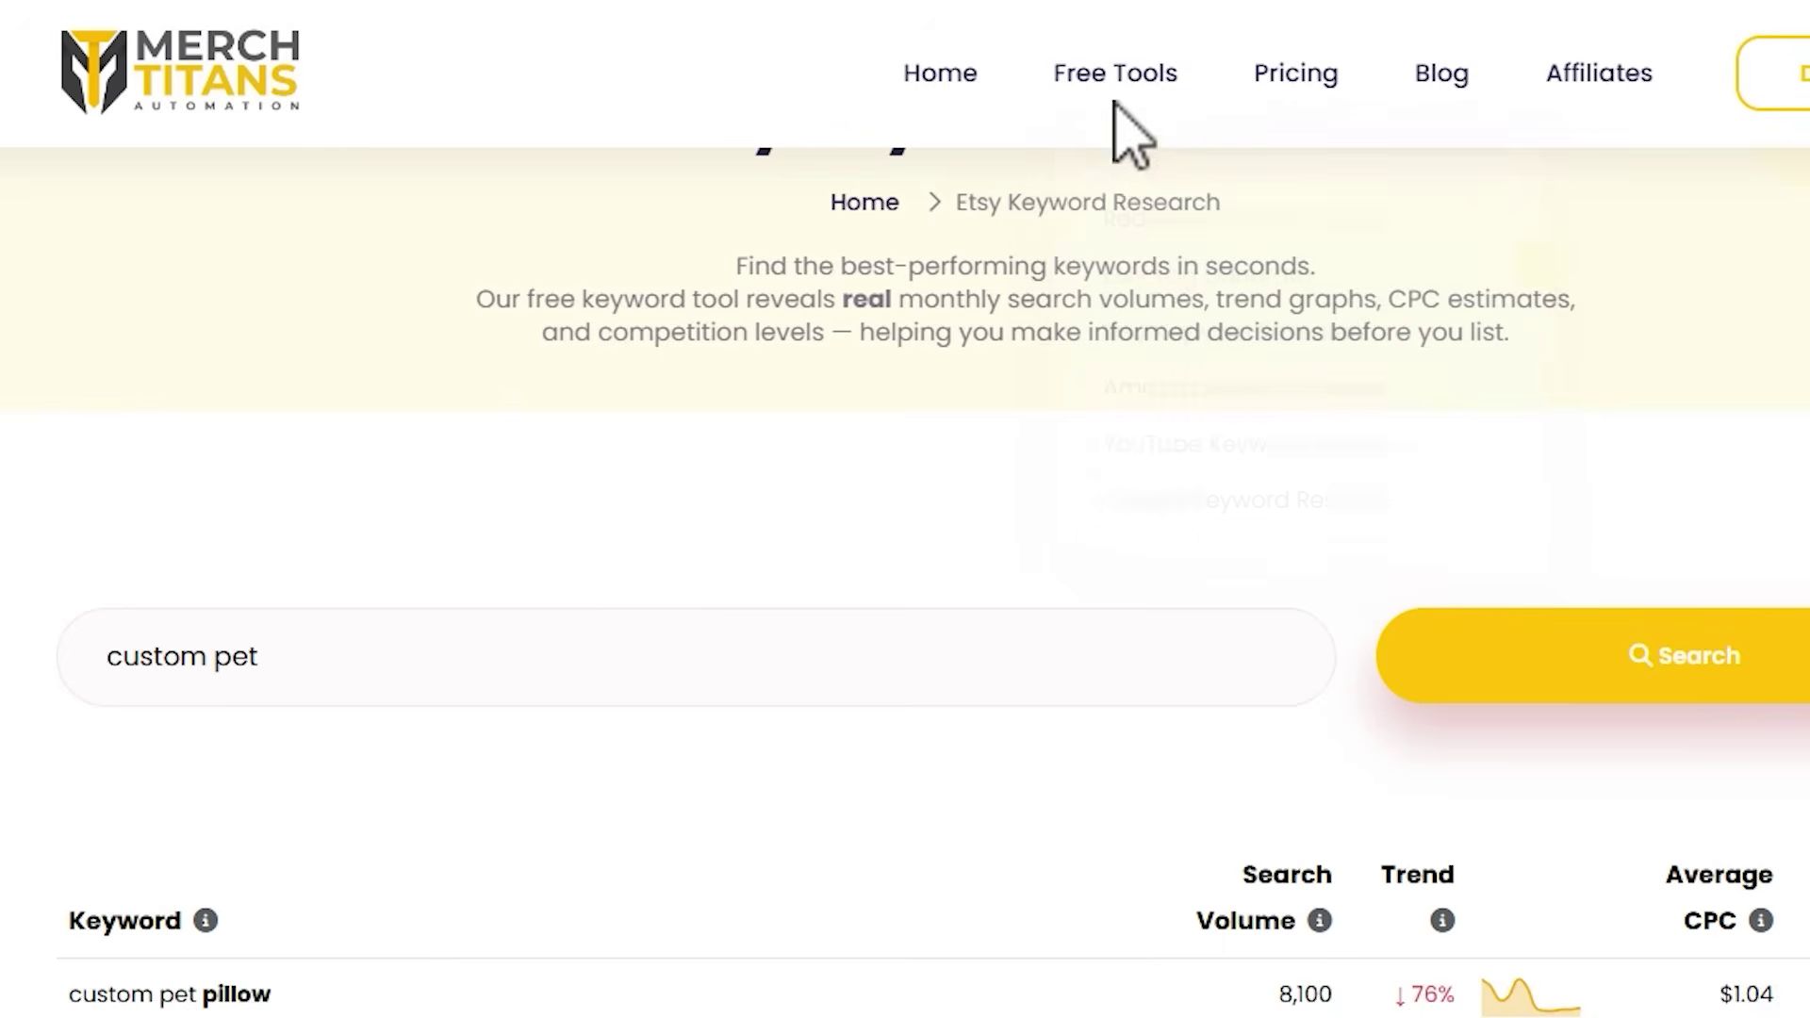
mouse_move(712, 250)
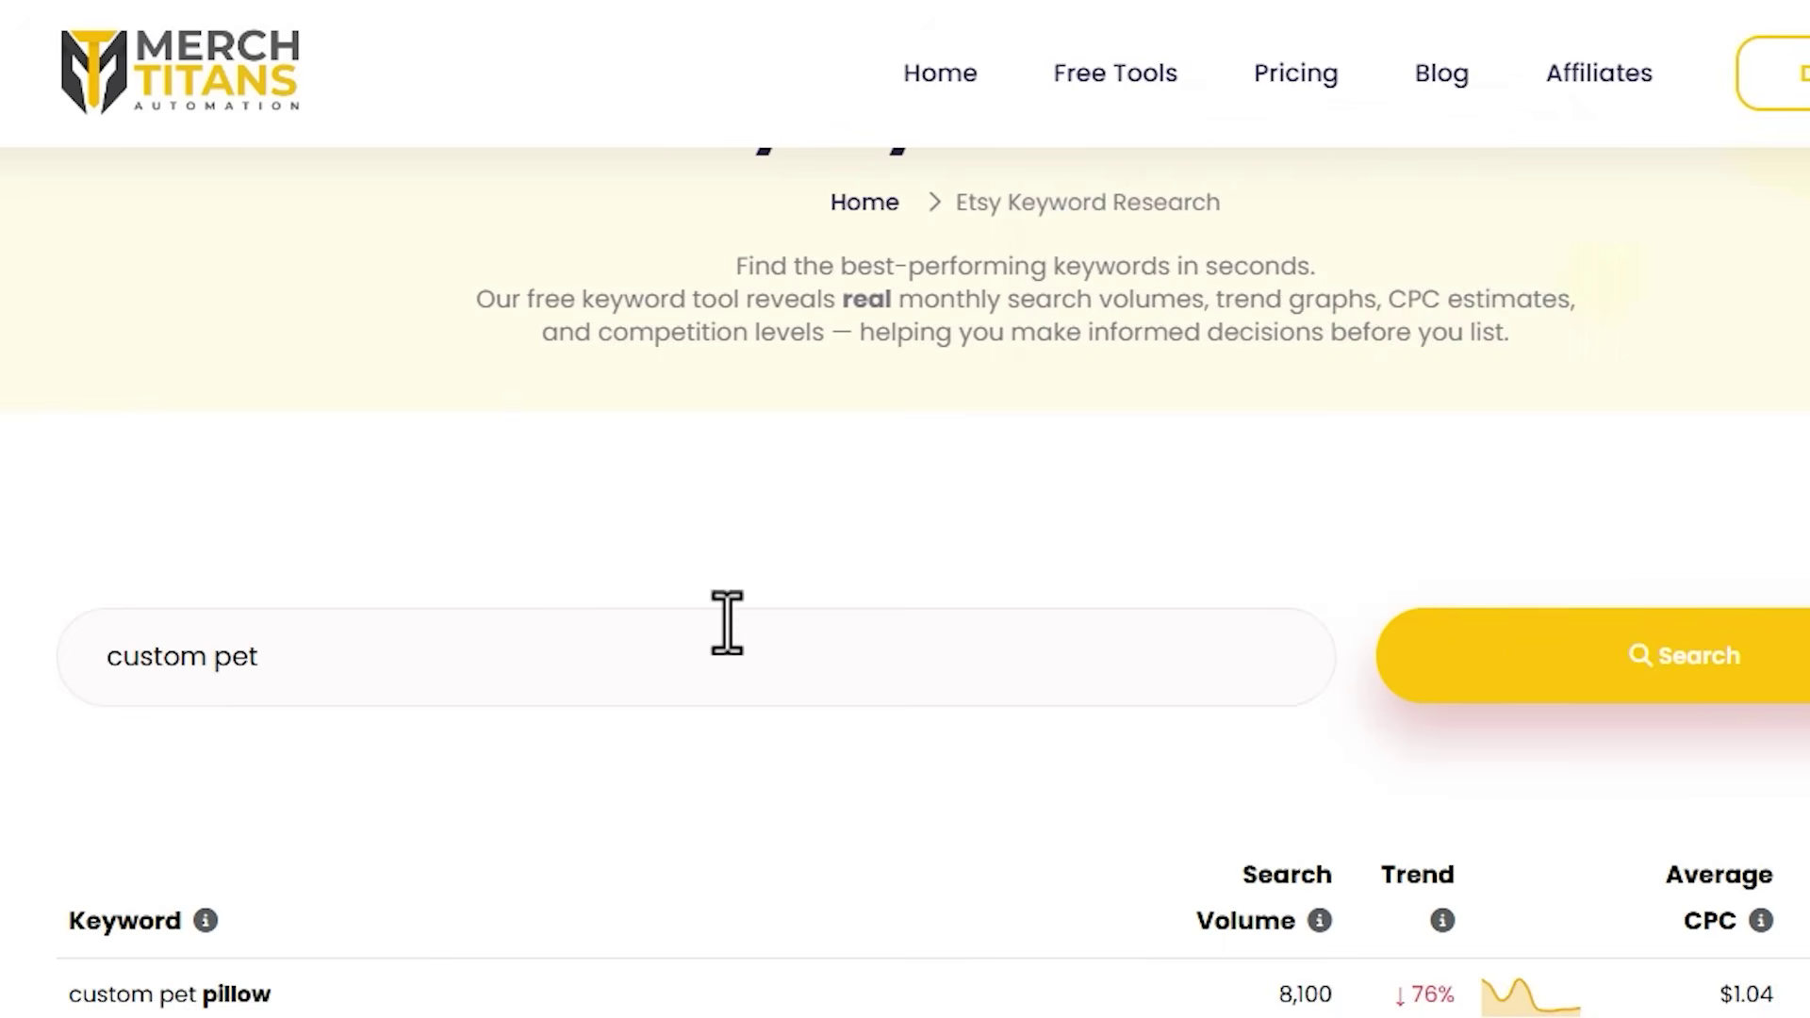
scroll(727, 622, down, 2)
triple_click(392, 501)
scroll(451, 489, down, 3)
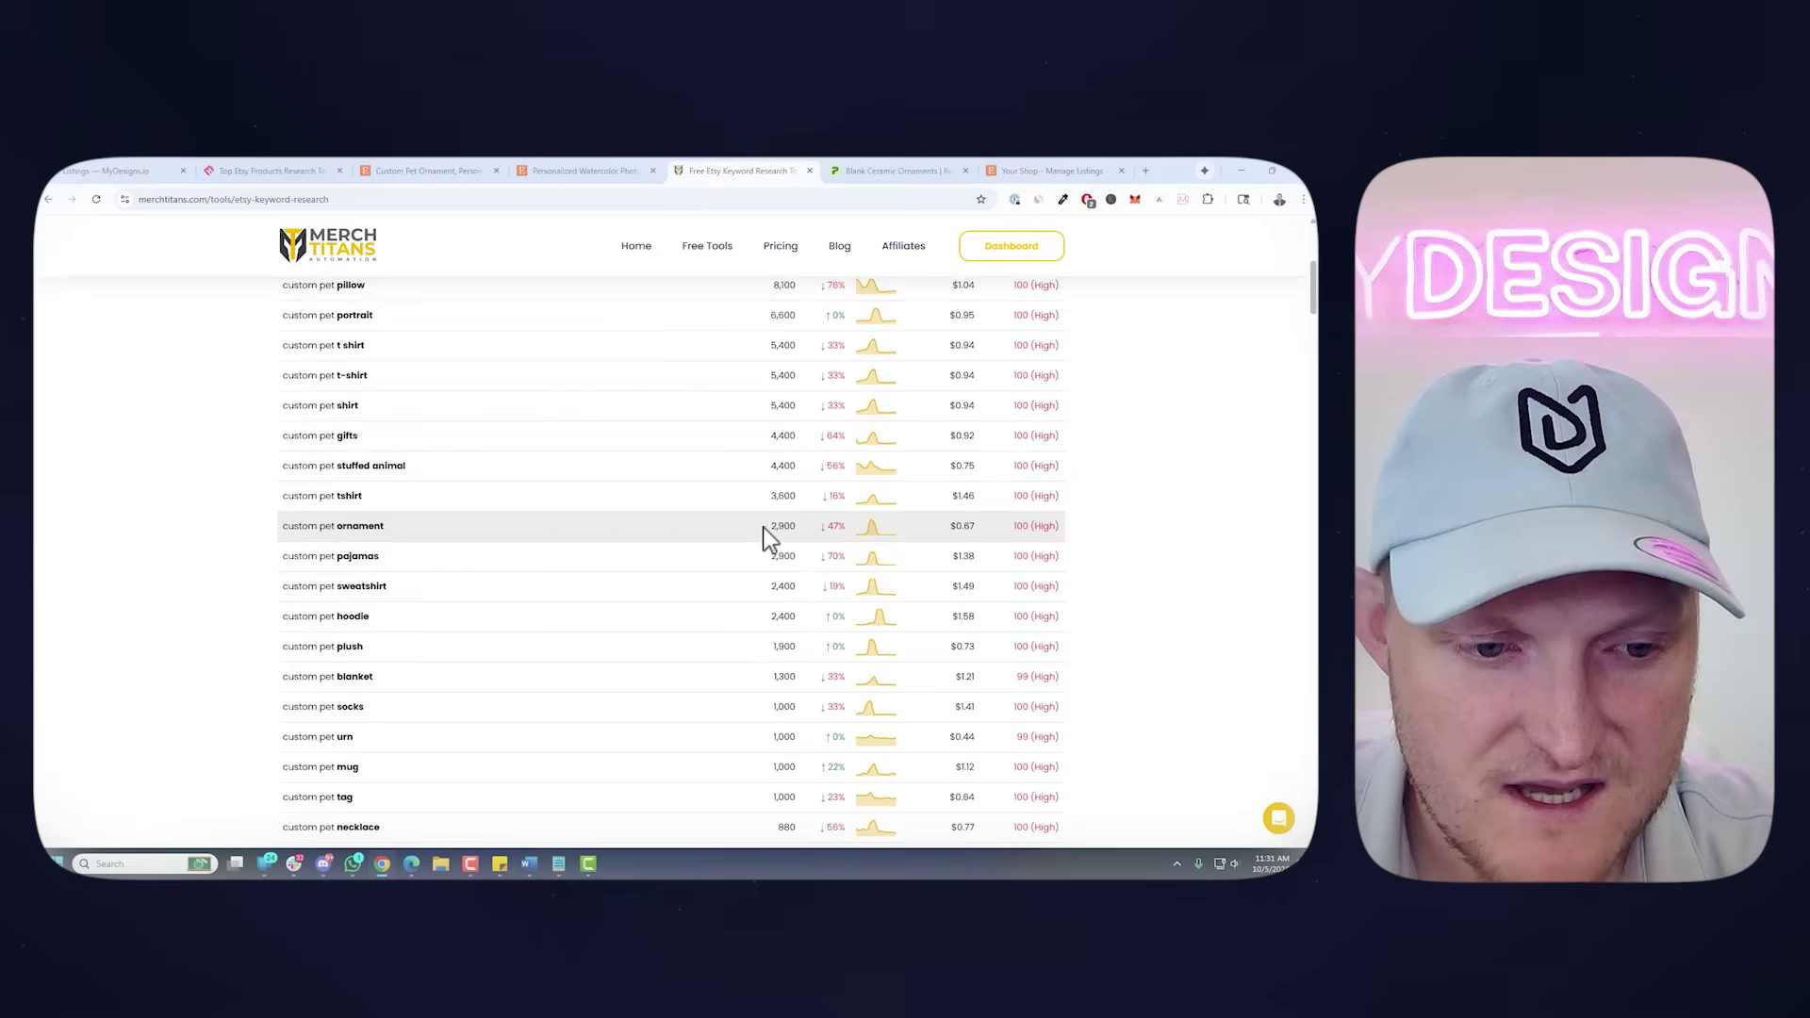
scroll(1285, 776, down, 2)
scroll(761, 528, down, 5)
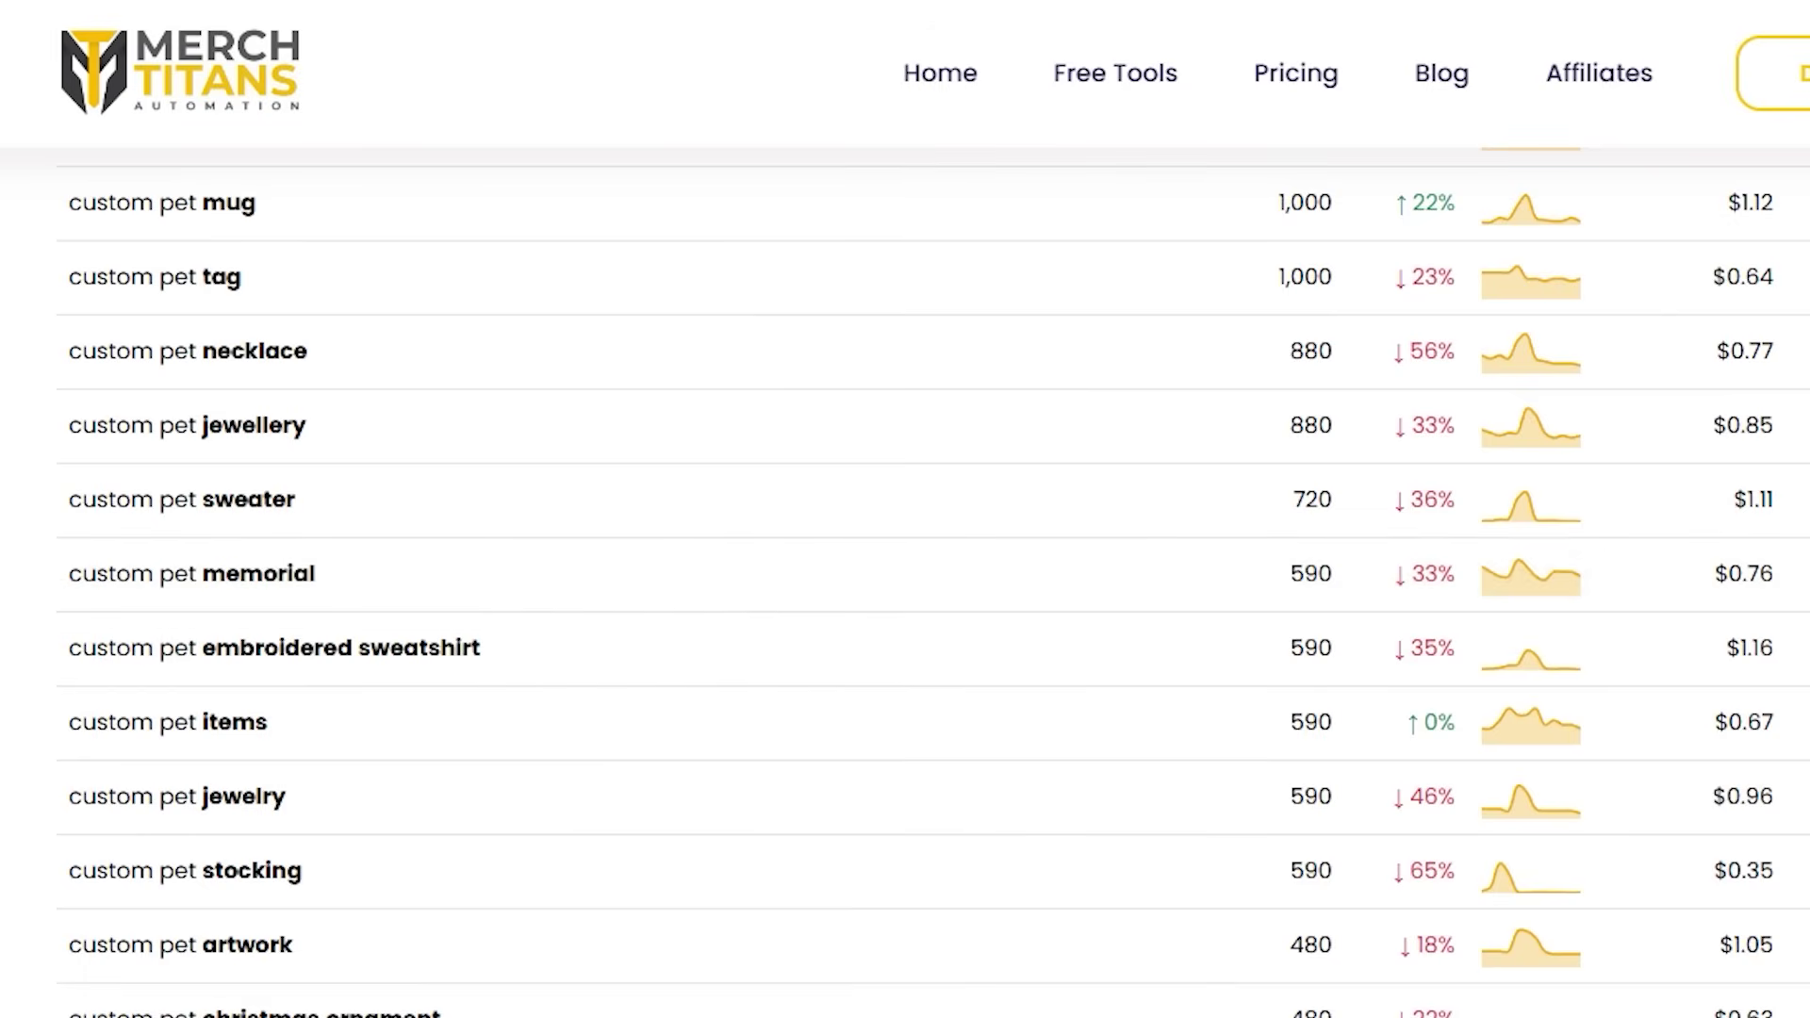
scroll(550, 1000, down, 3)
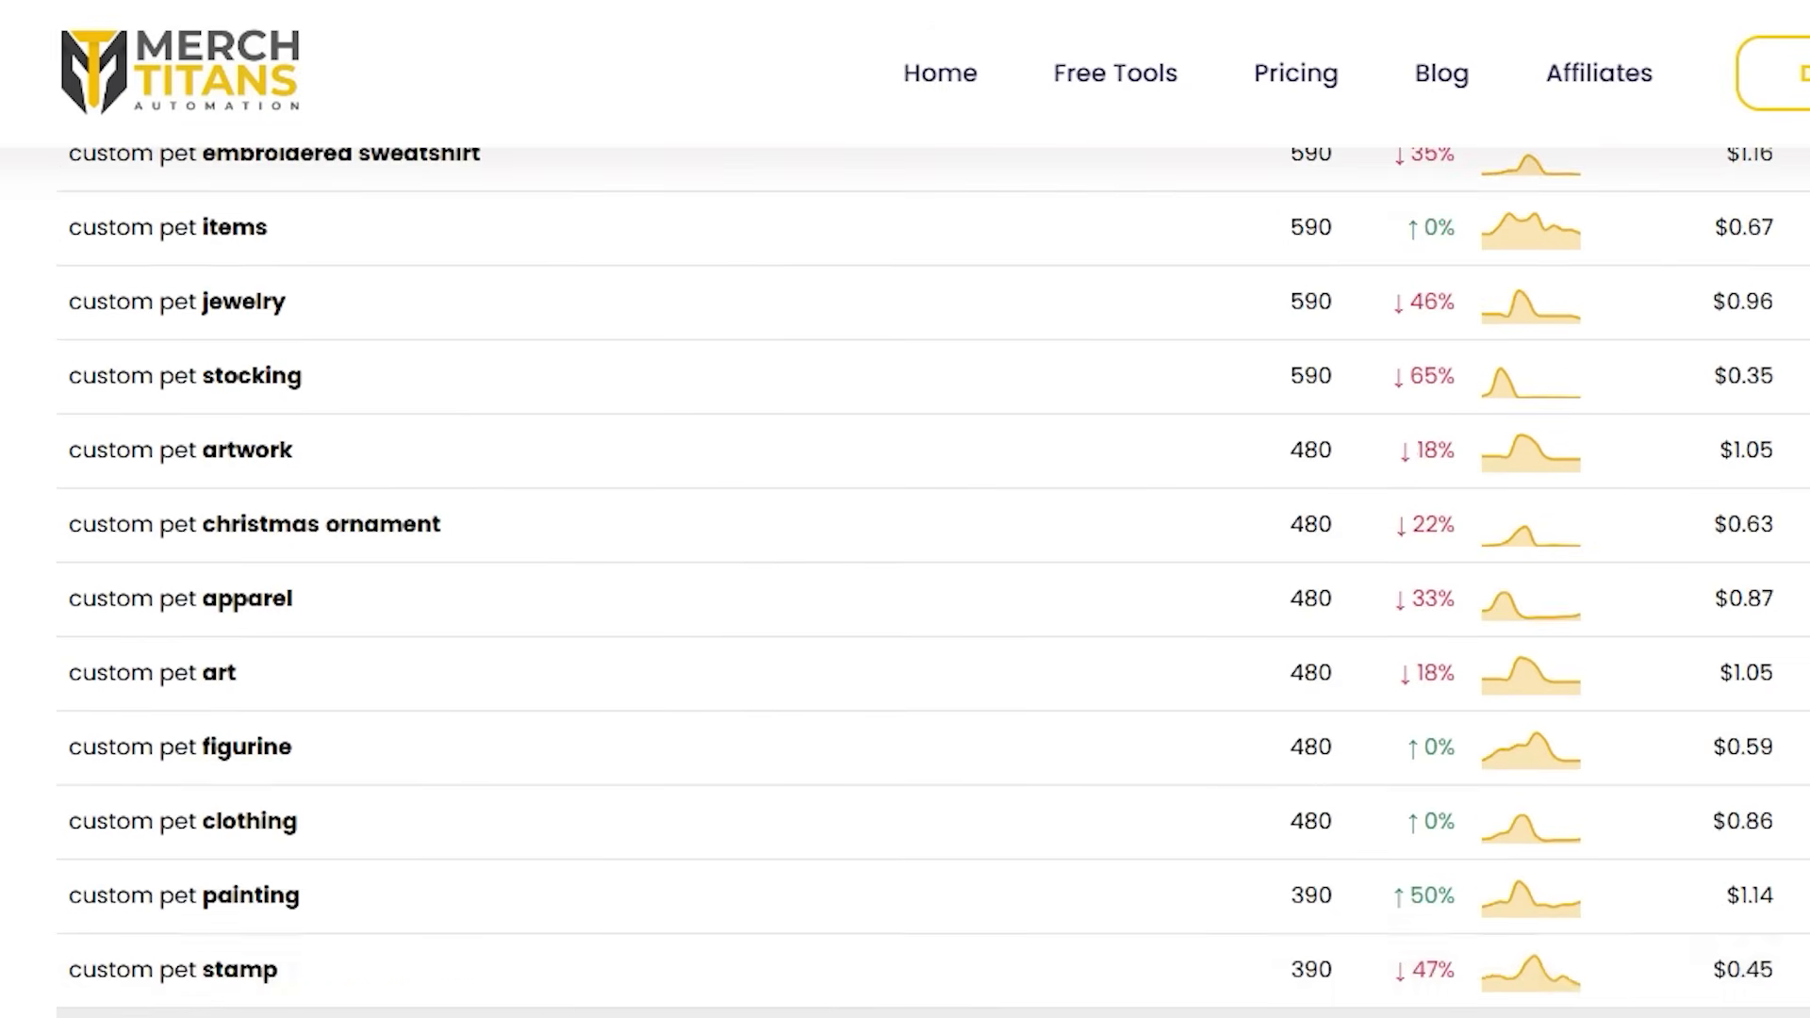
scroll(606, 990, up, 10)
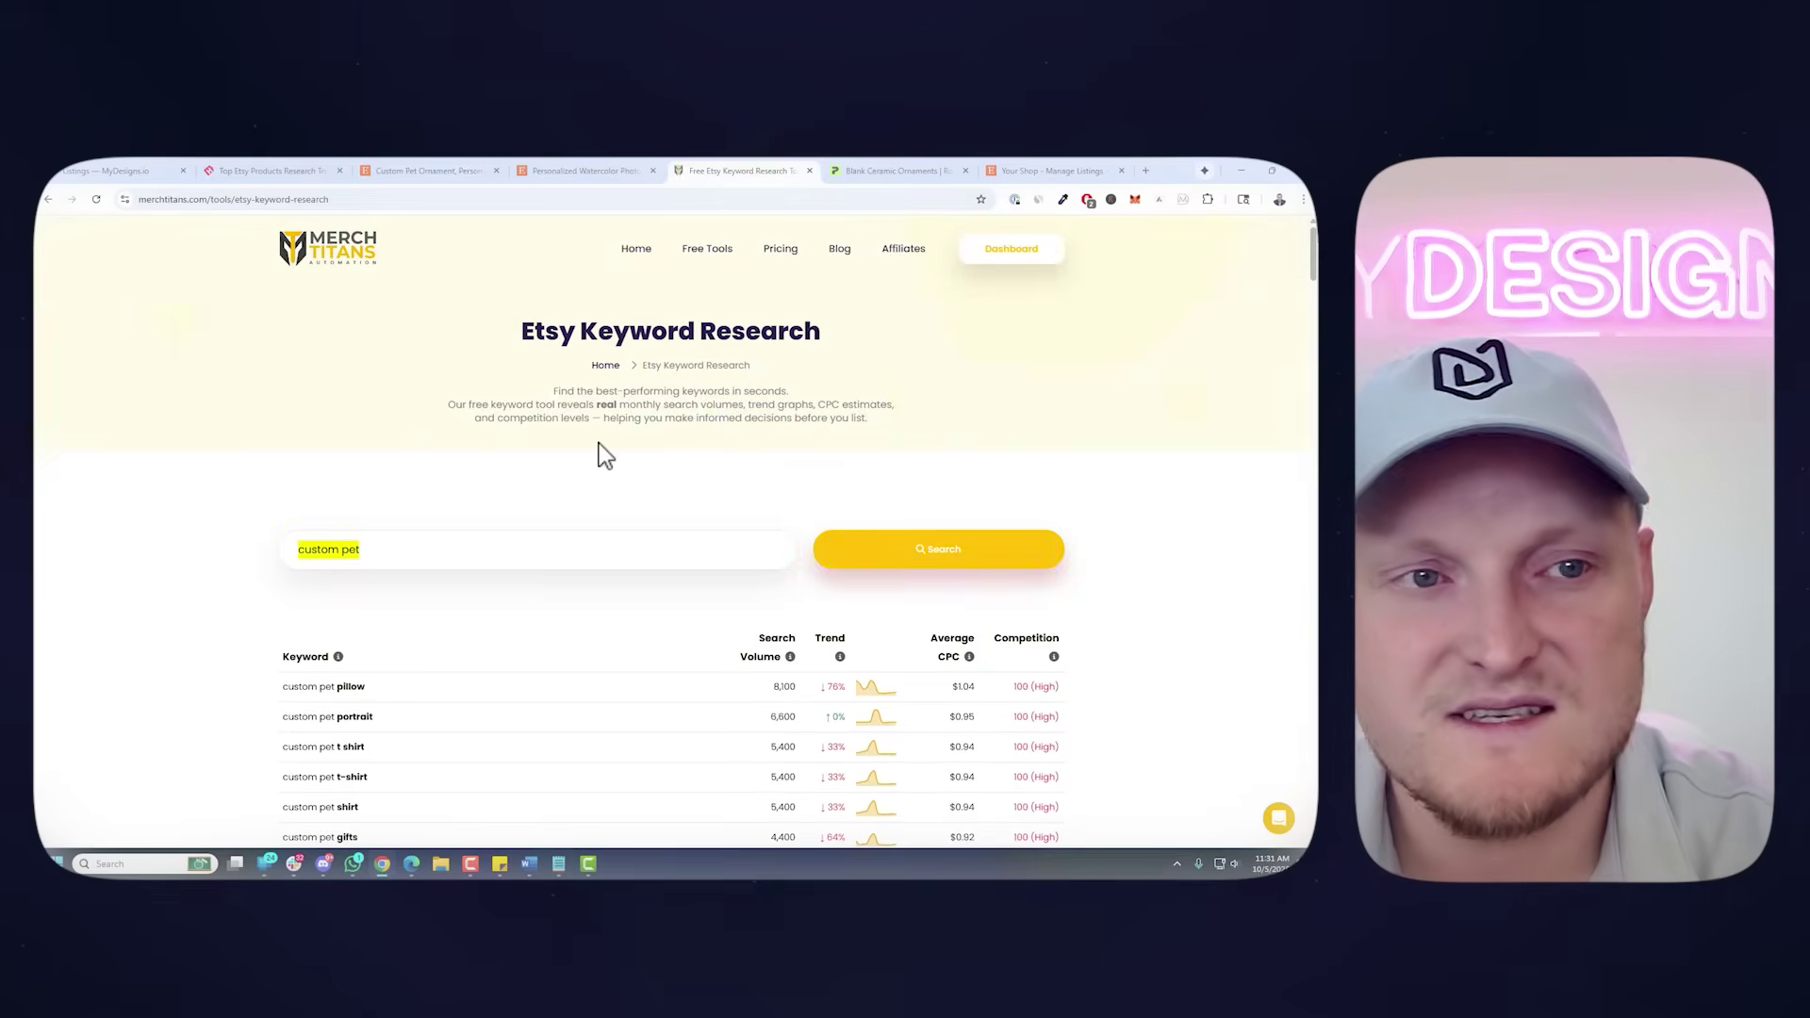
Paste the 13 dog ornament tags into the dog listing's Tags field
click(134, 175)
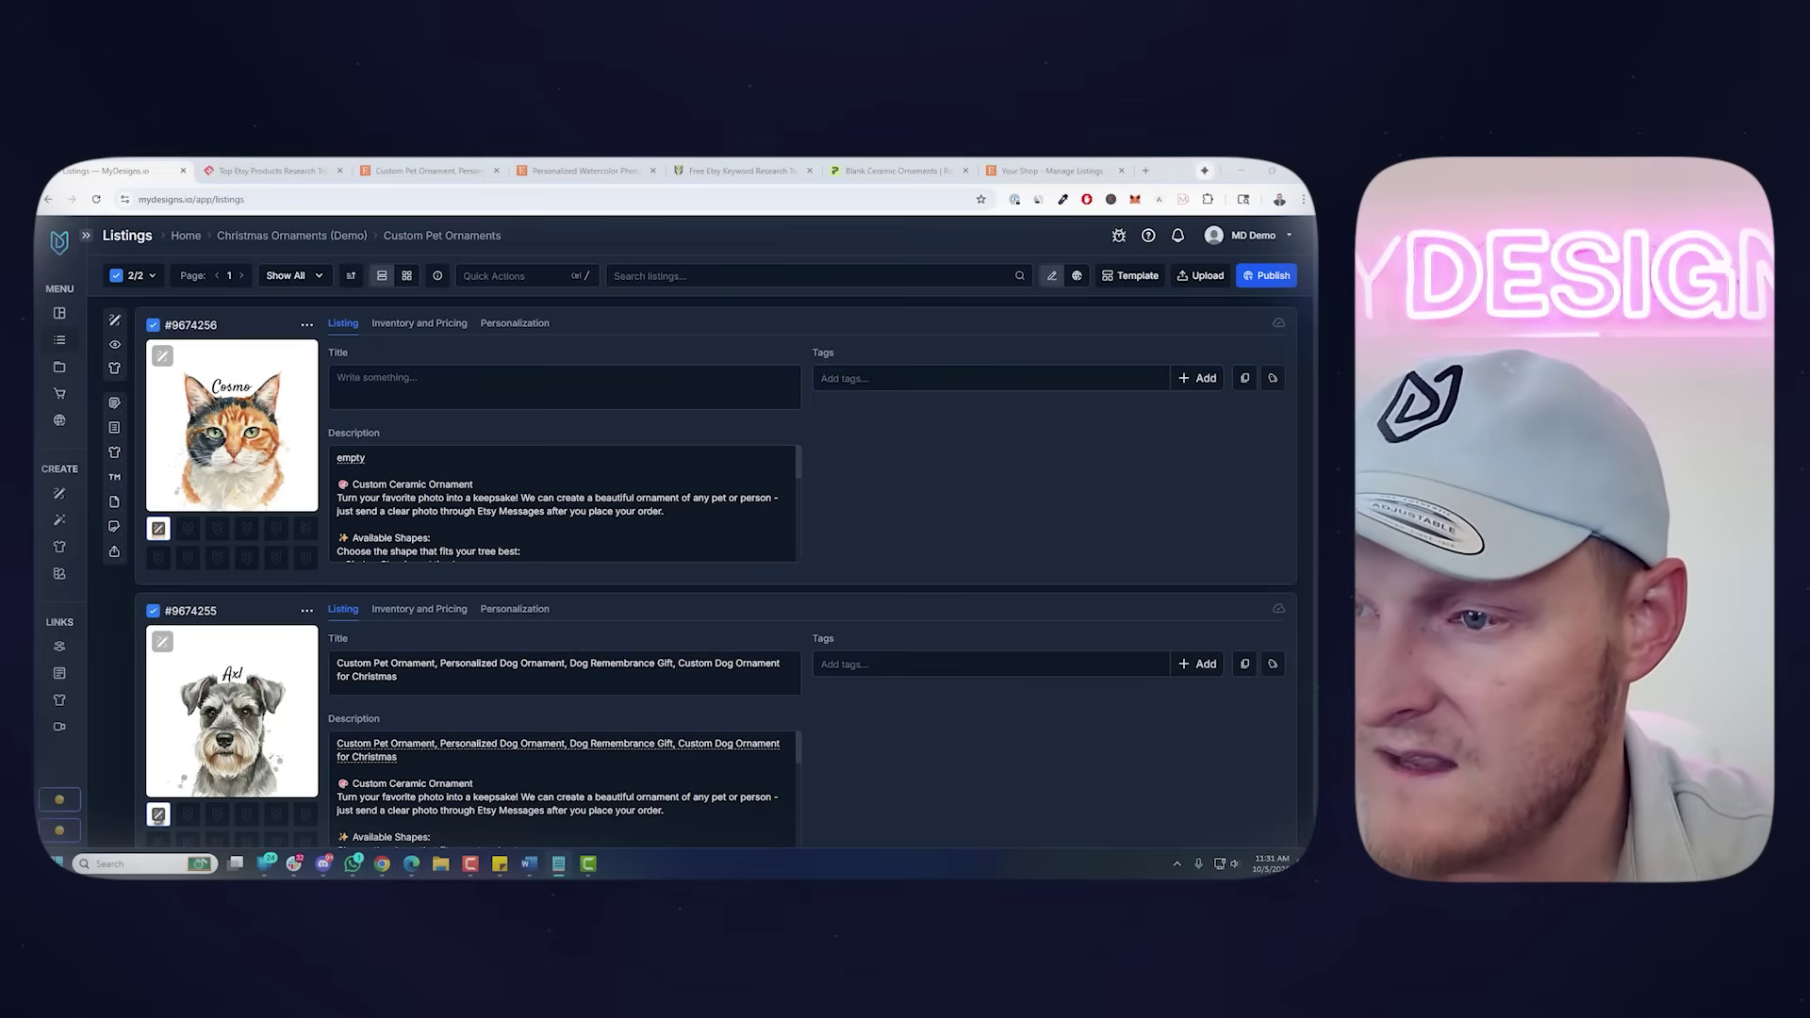
triple_click(581, 679)
click(415, 676)
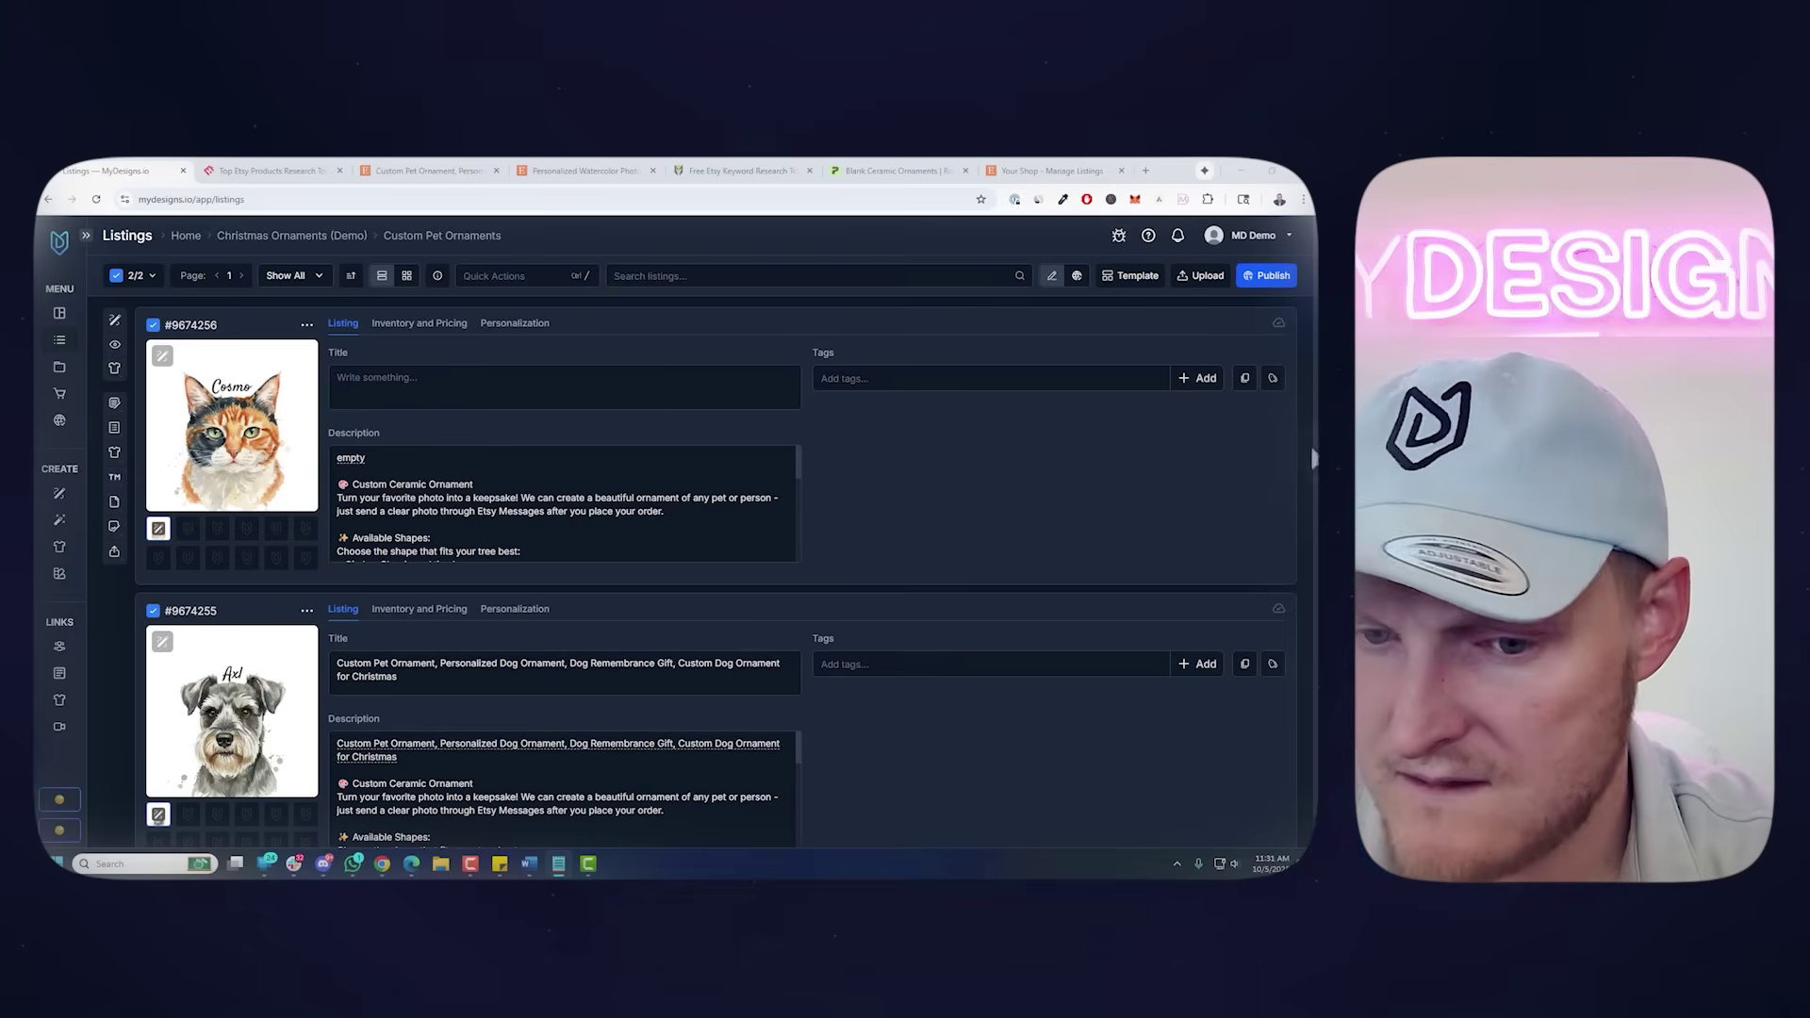
click(898, 668)
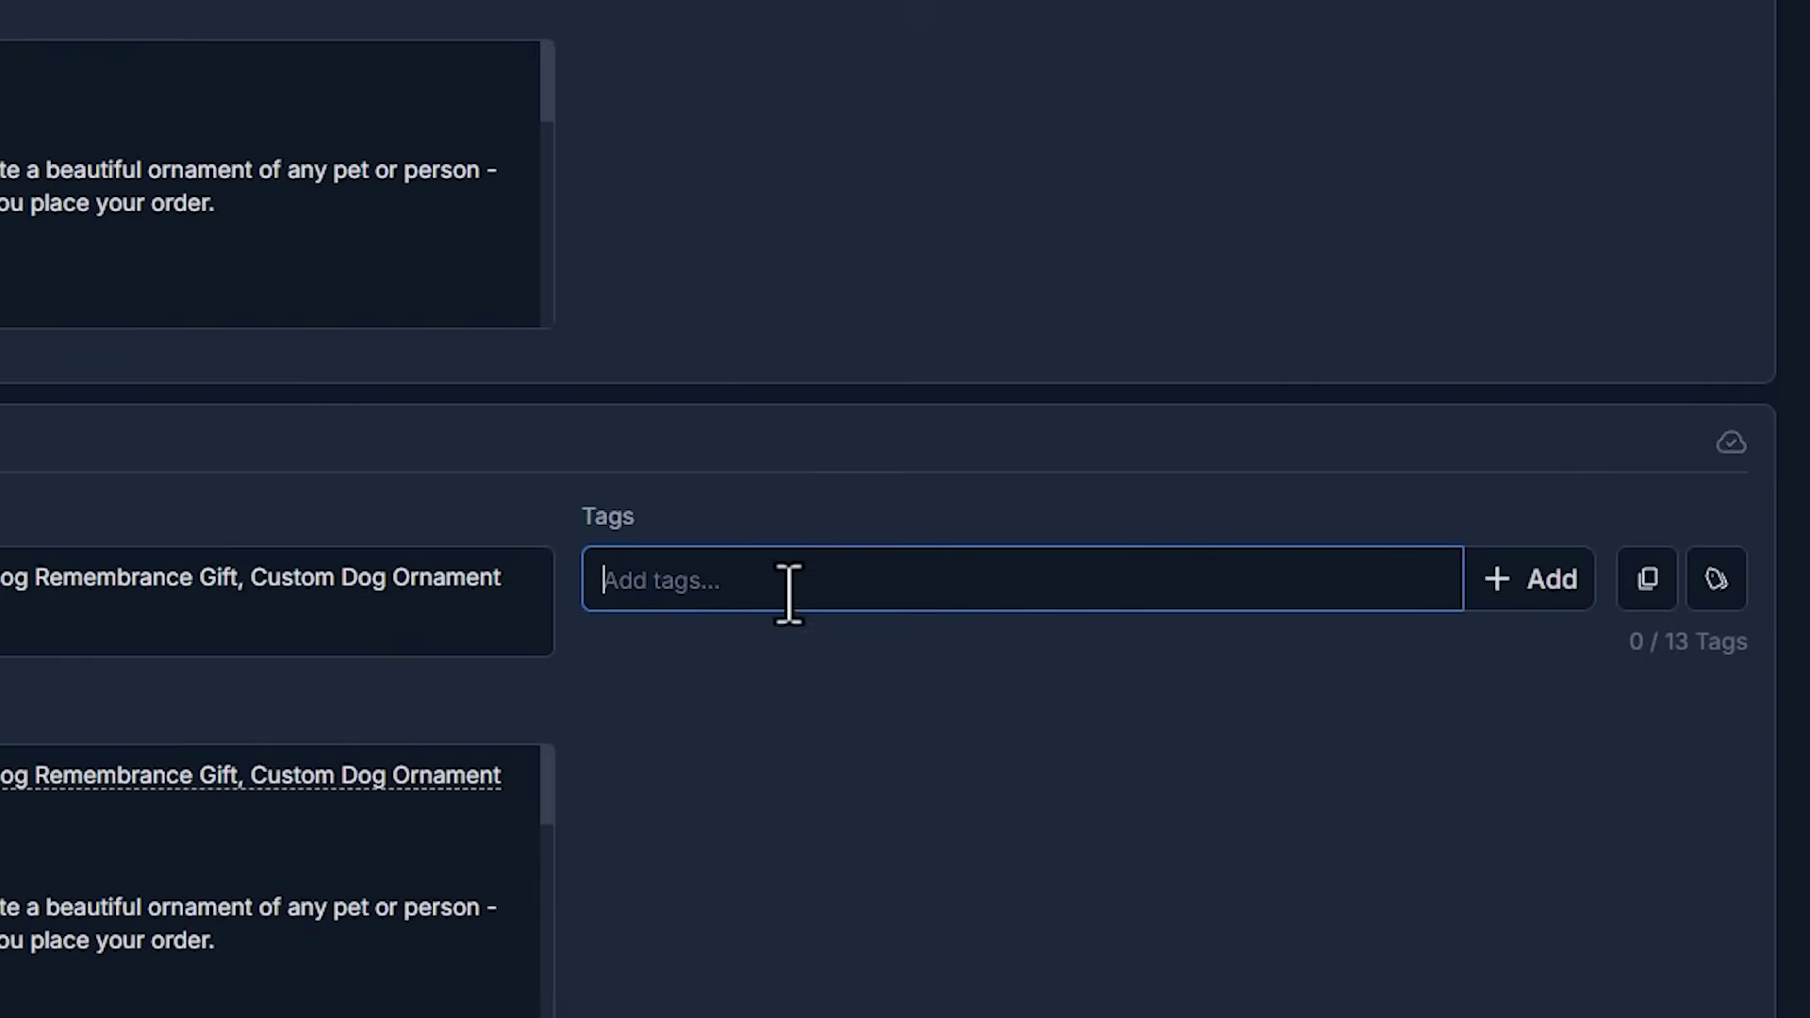
key(ctrl+v)
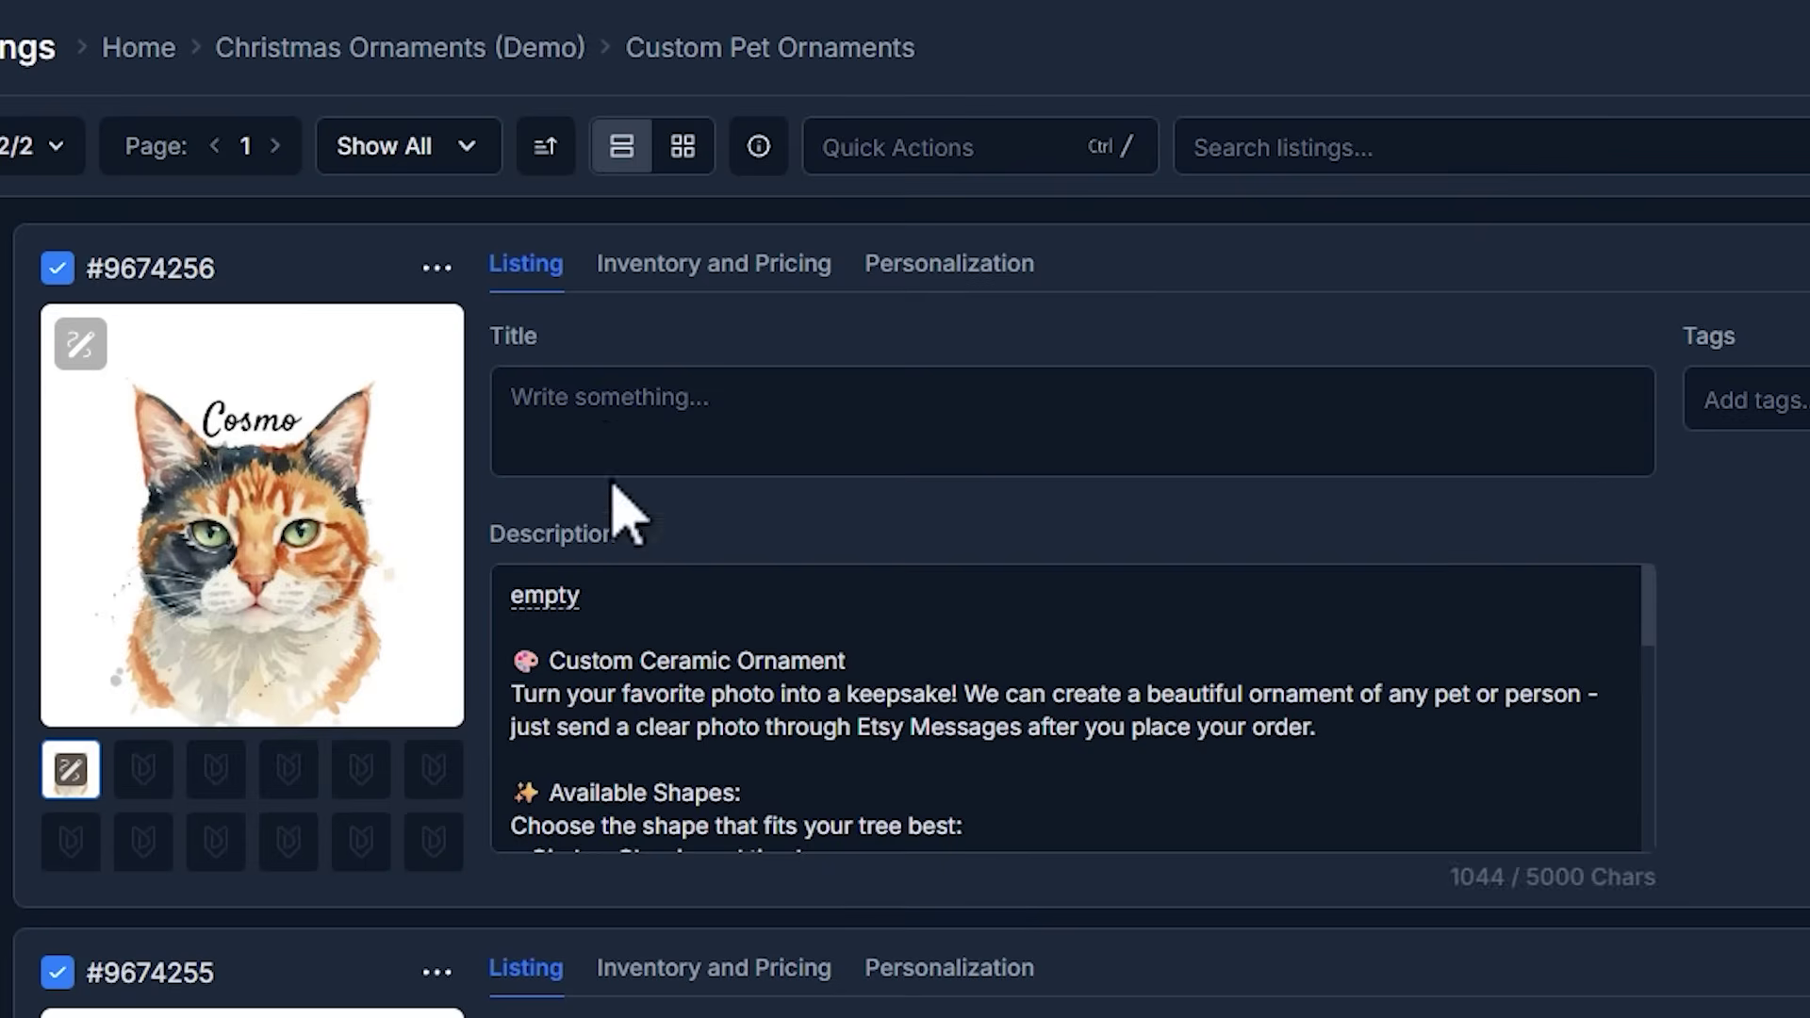
Paste the personalized cat ornament title and the cat tags into the cat listing
click(407, 391)
text(Custom Pet Ornament, Personalized Cat Ornament, Cat Remembrance Gift, Custom Cat Ornament for Christmas)
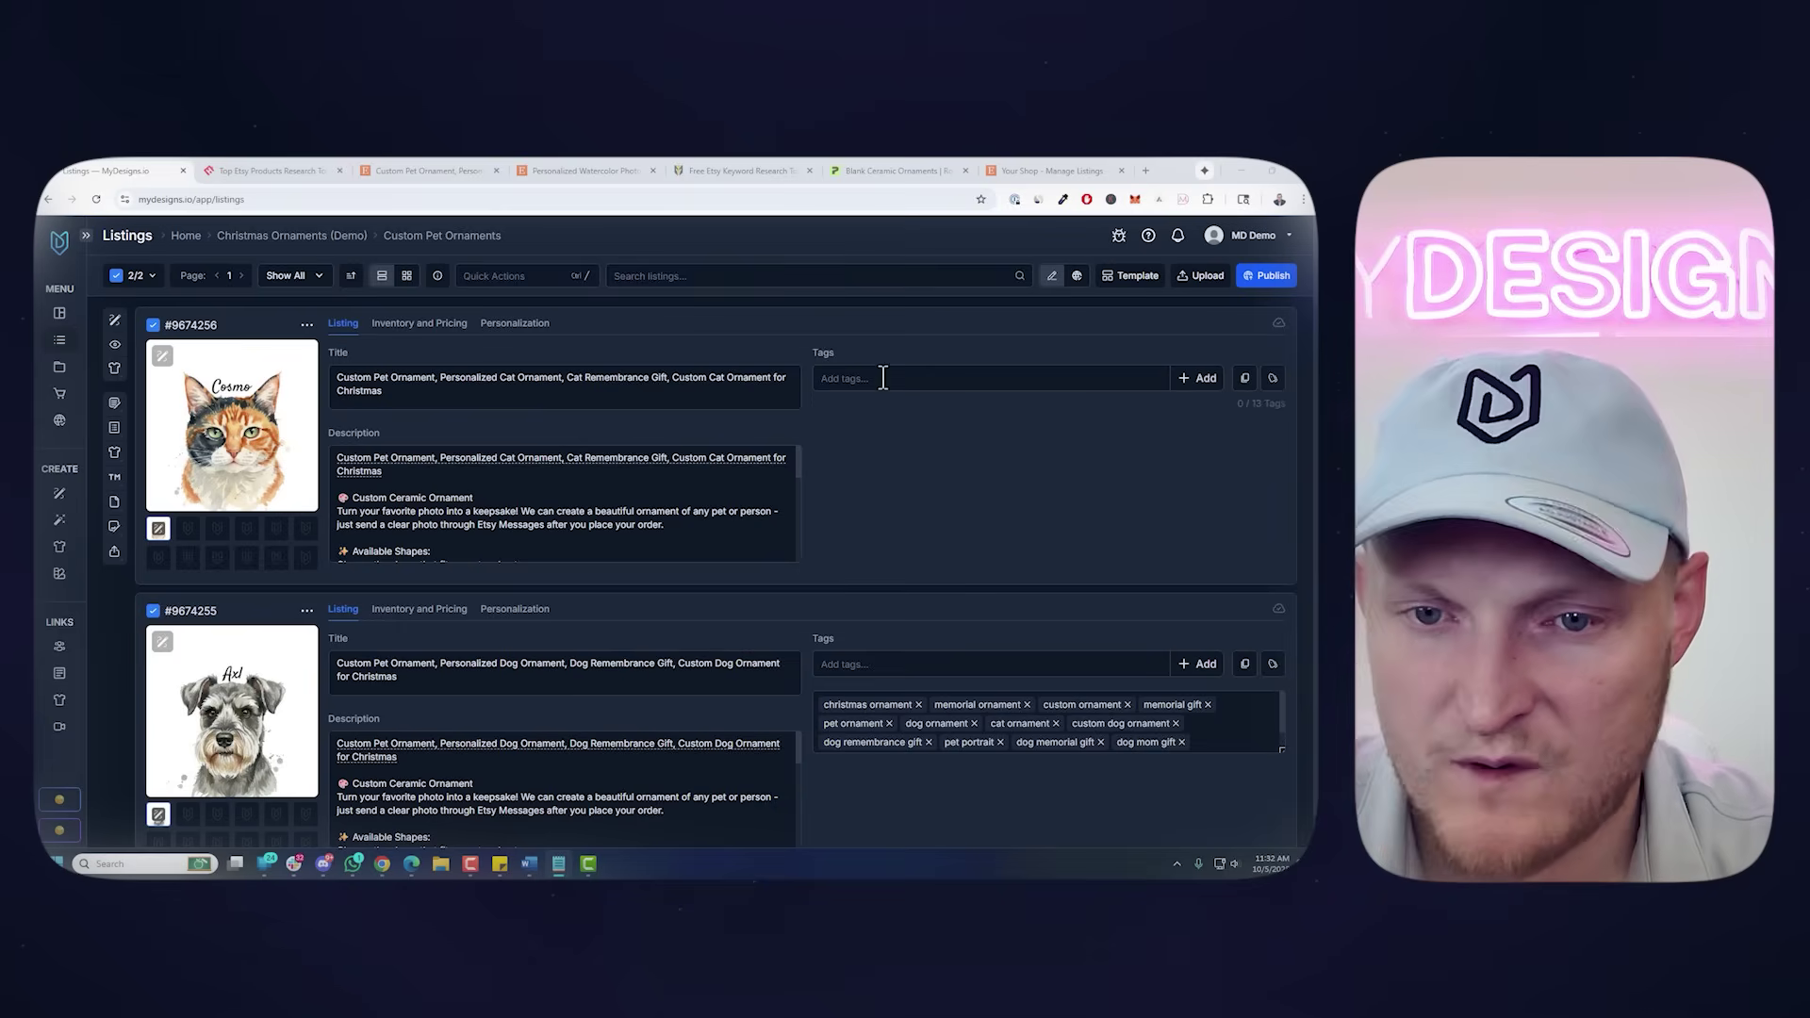
click(884, 378)
text(christmas ornament, memorial ornament, custom ornament, memorial gift, pet ornament, house cat ornament, cat ornament, custom cat ornament, at remembrance gift, pet portrait, cat memorial gift, cat mom gift)
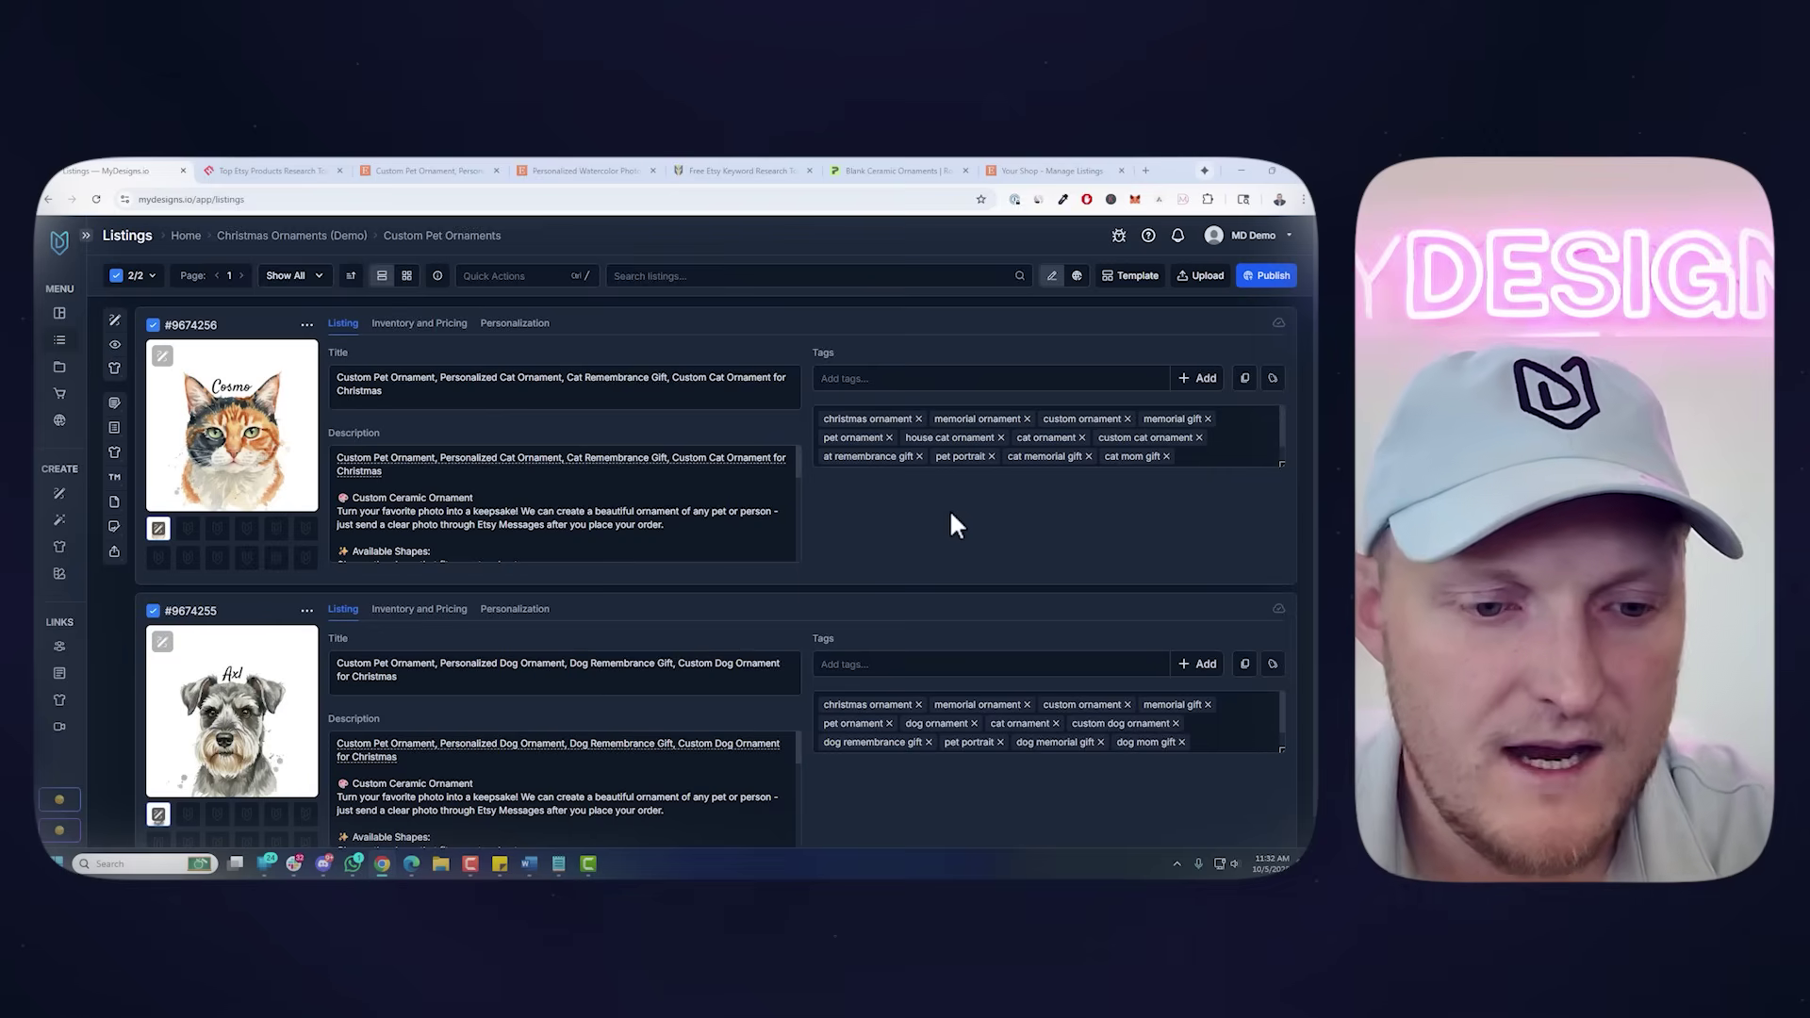
scroll(949, 509, down, 1)
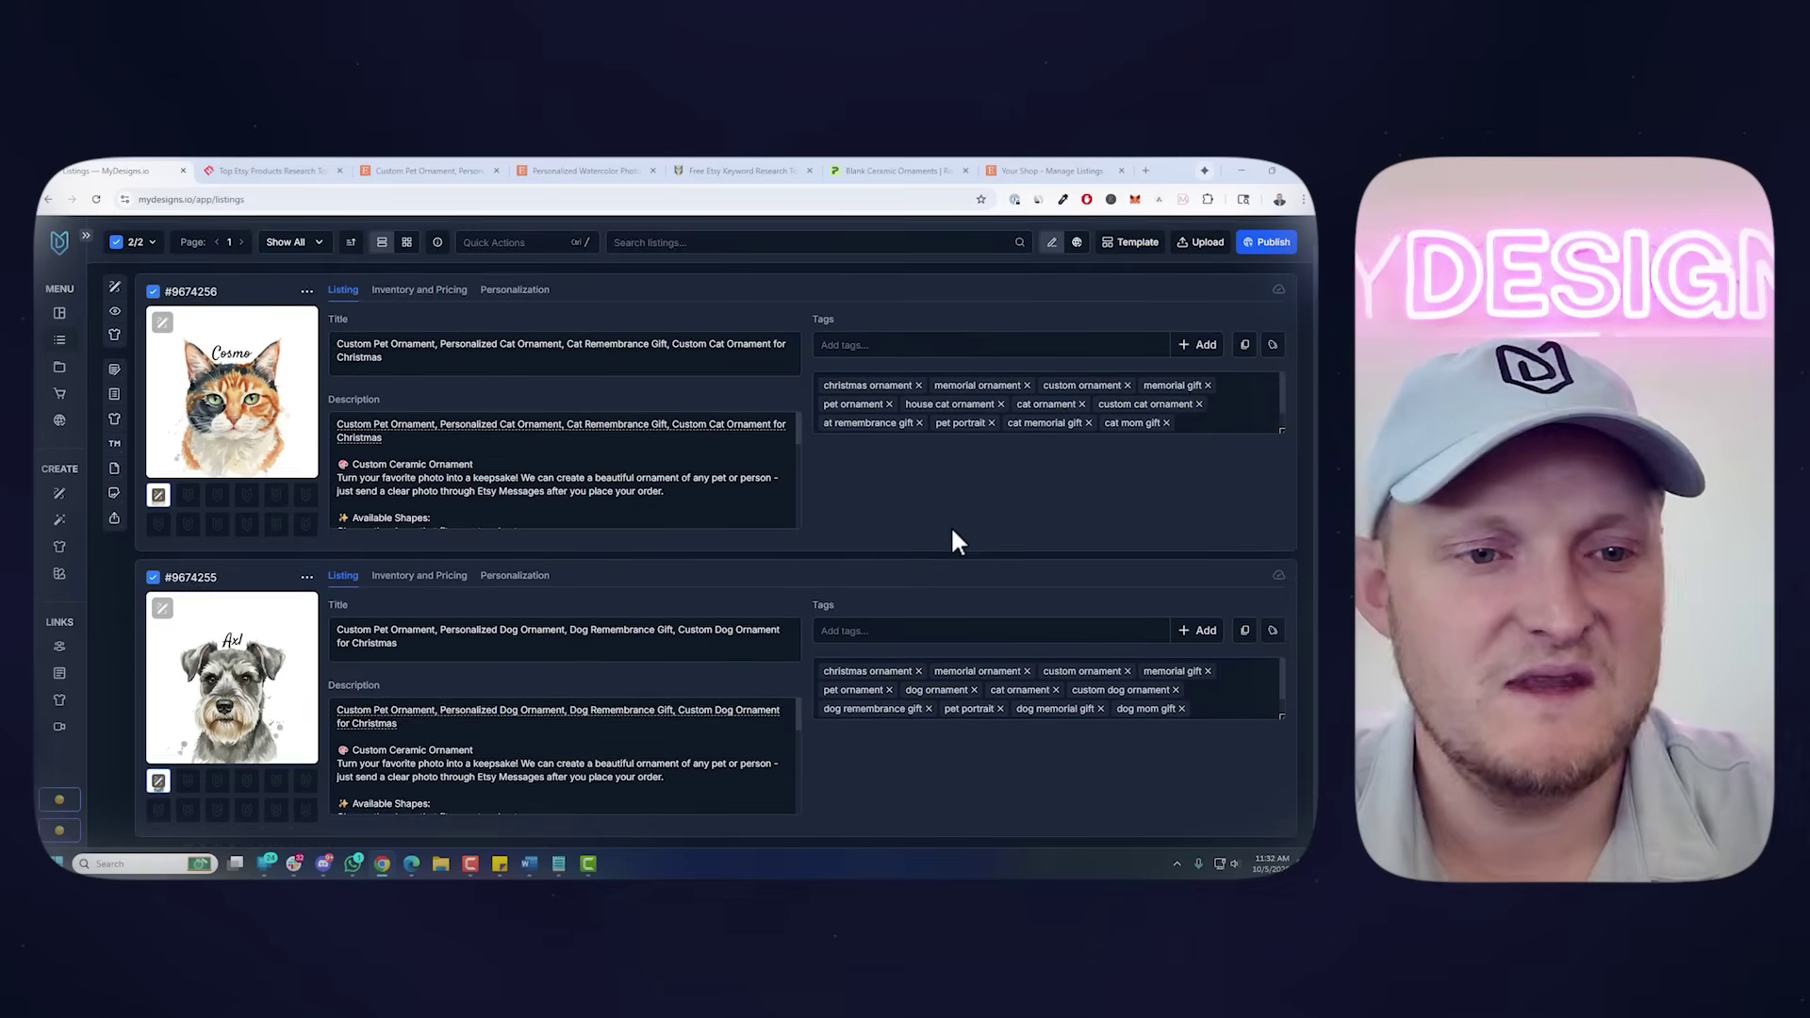
scroll(954, 537, up, 1)
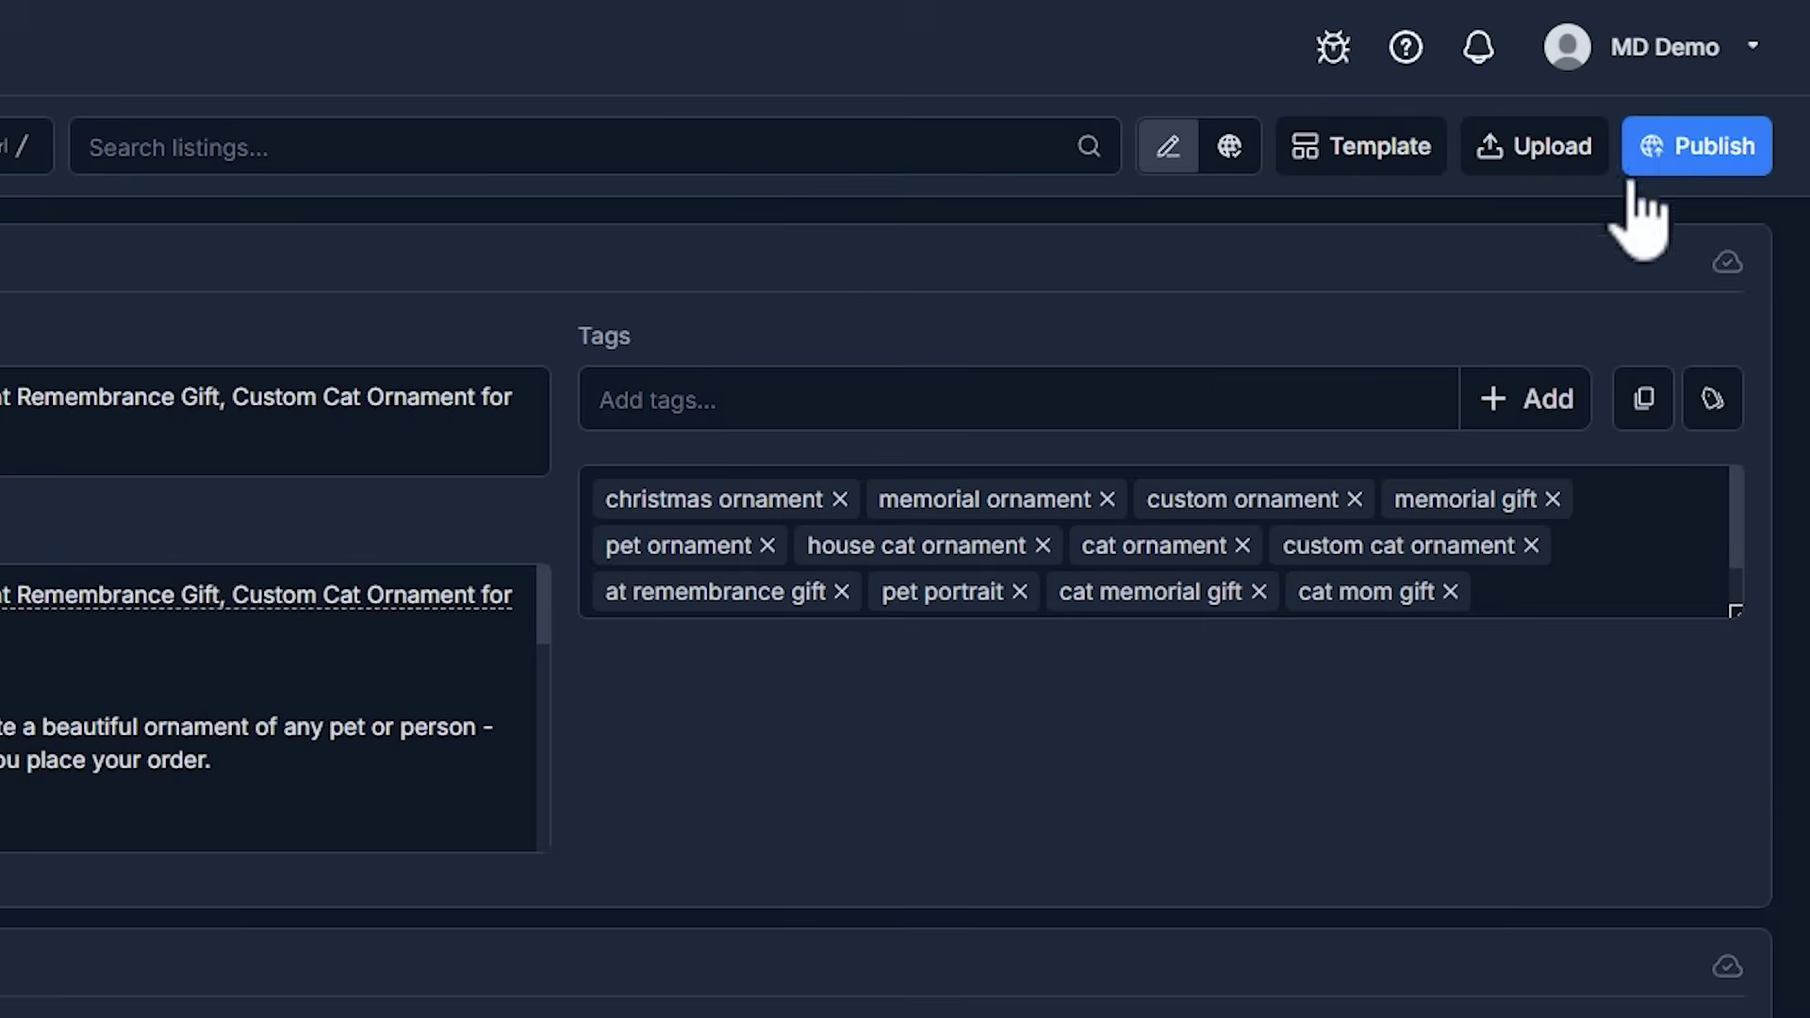
Load the Custom Ornaments (Printify) public publish profile with its 1043 × 996 print size
click(1257, 279)
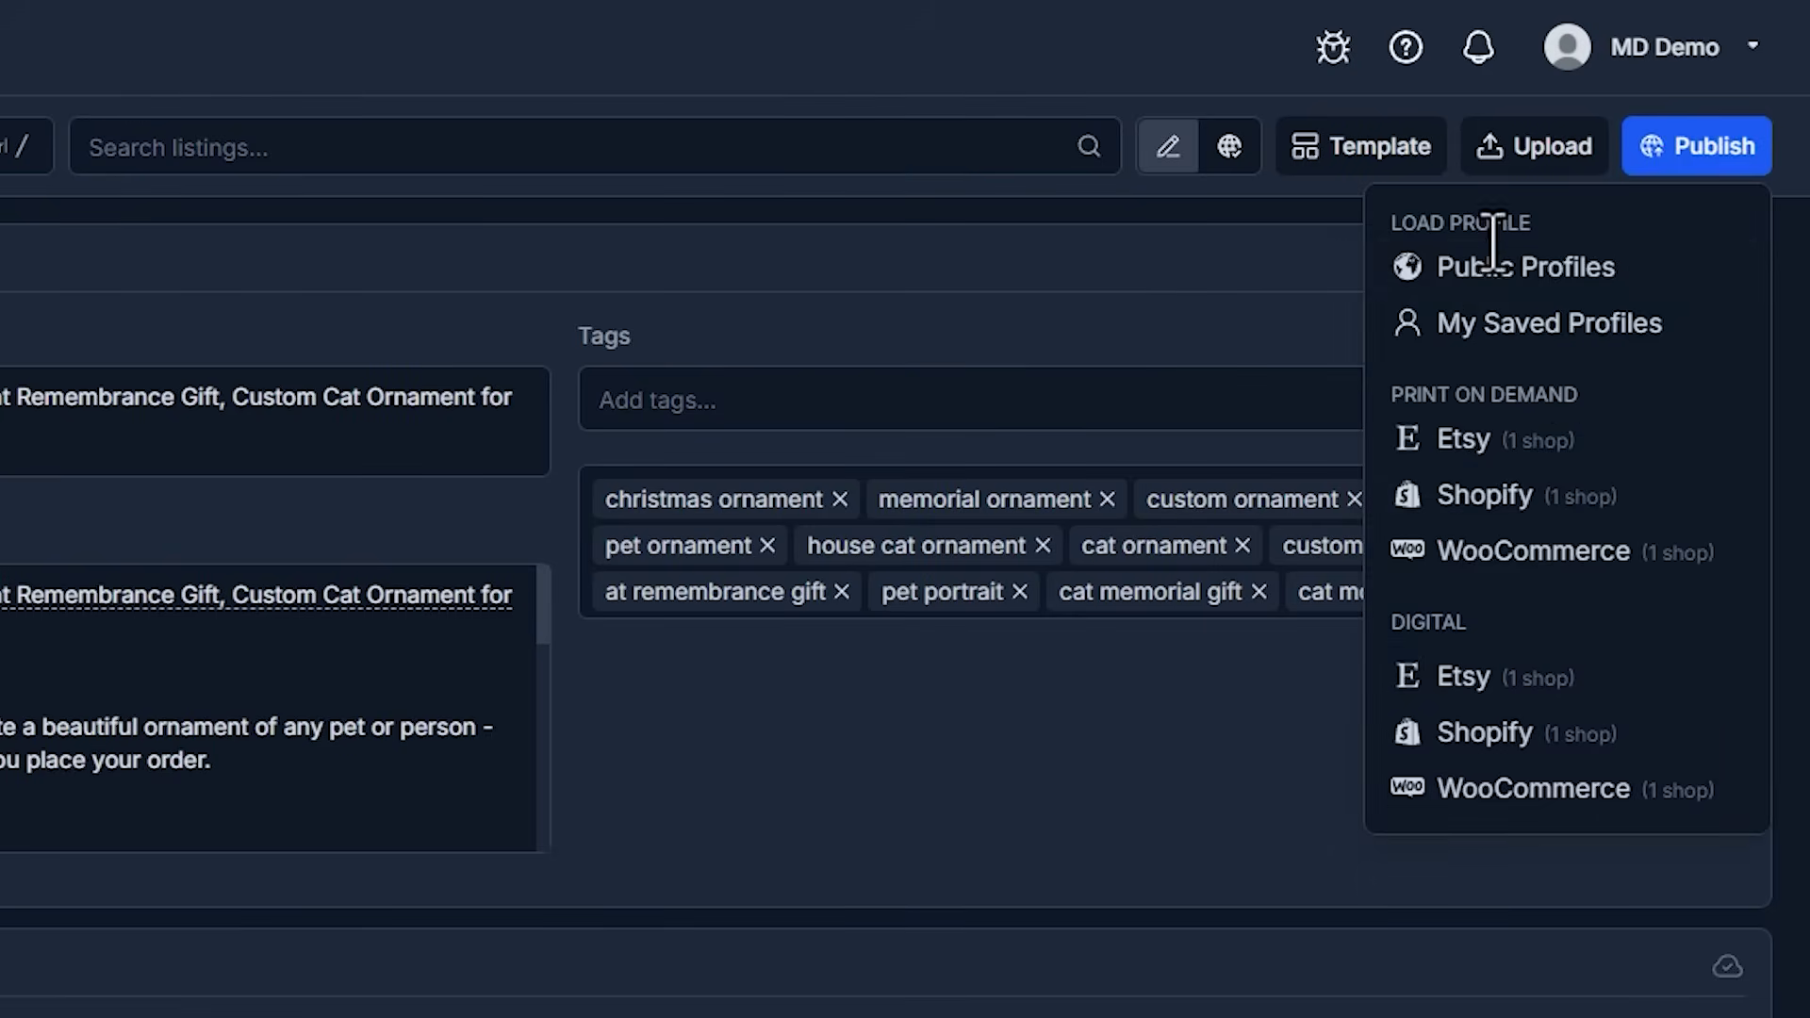
click(1584, 288)
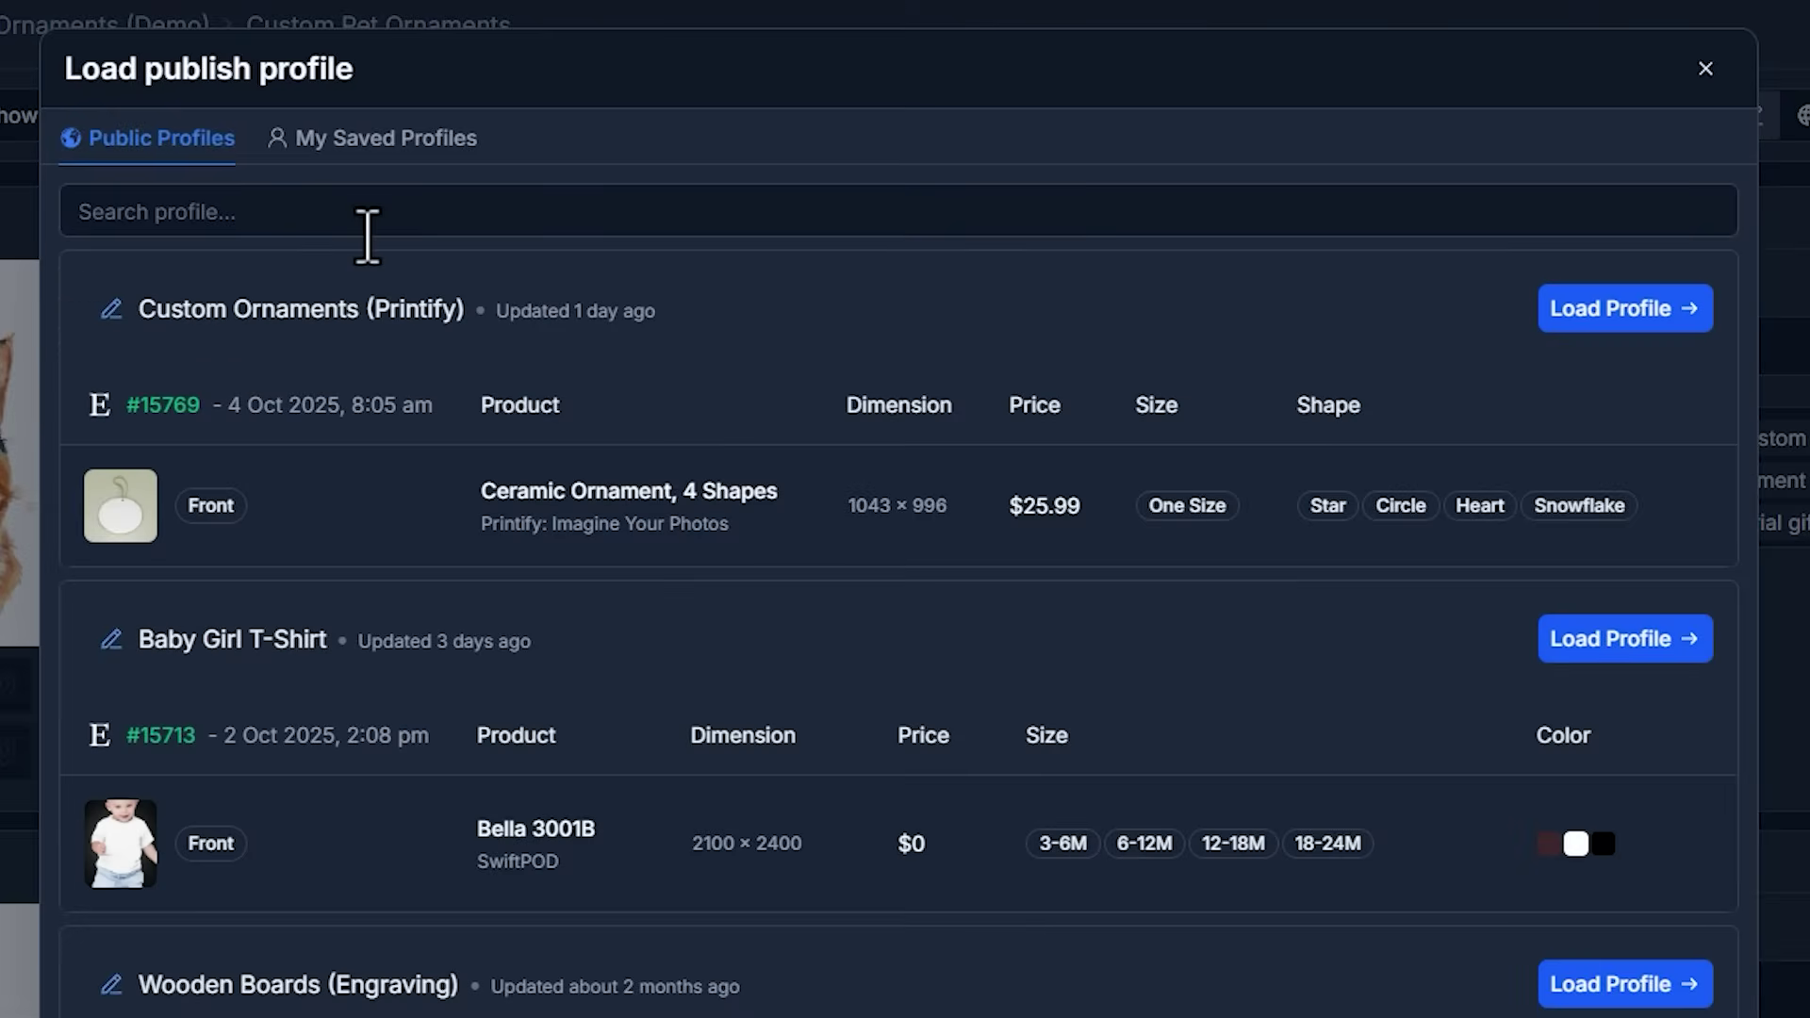
drag(143, 311, 443, 318)
click(250, 215)
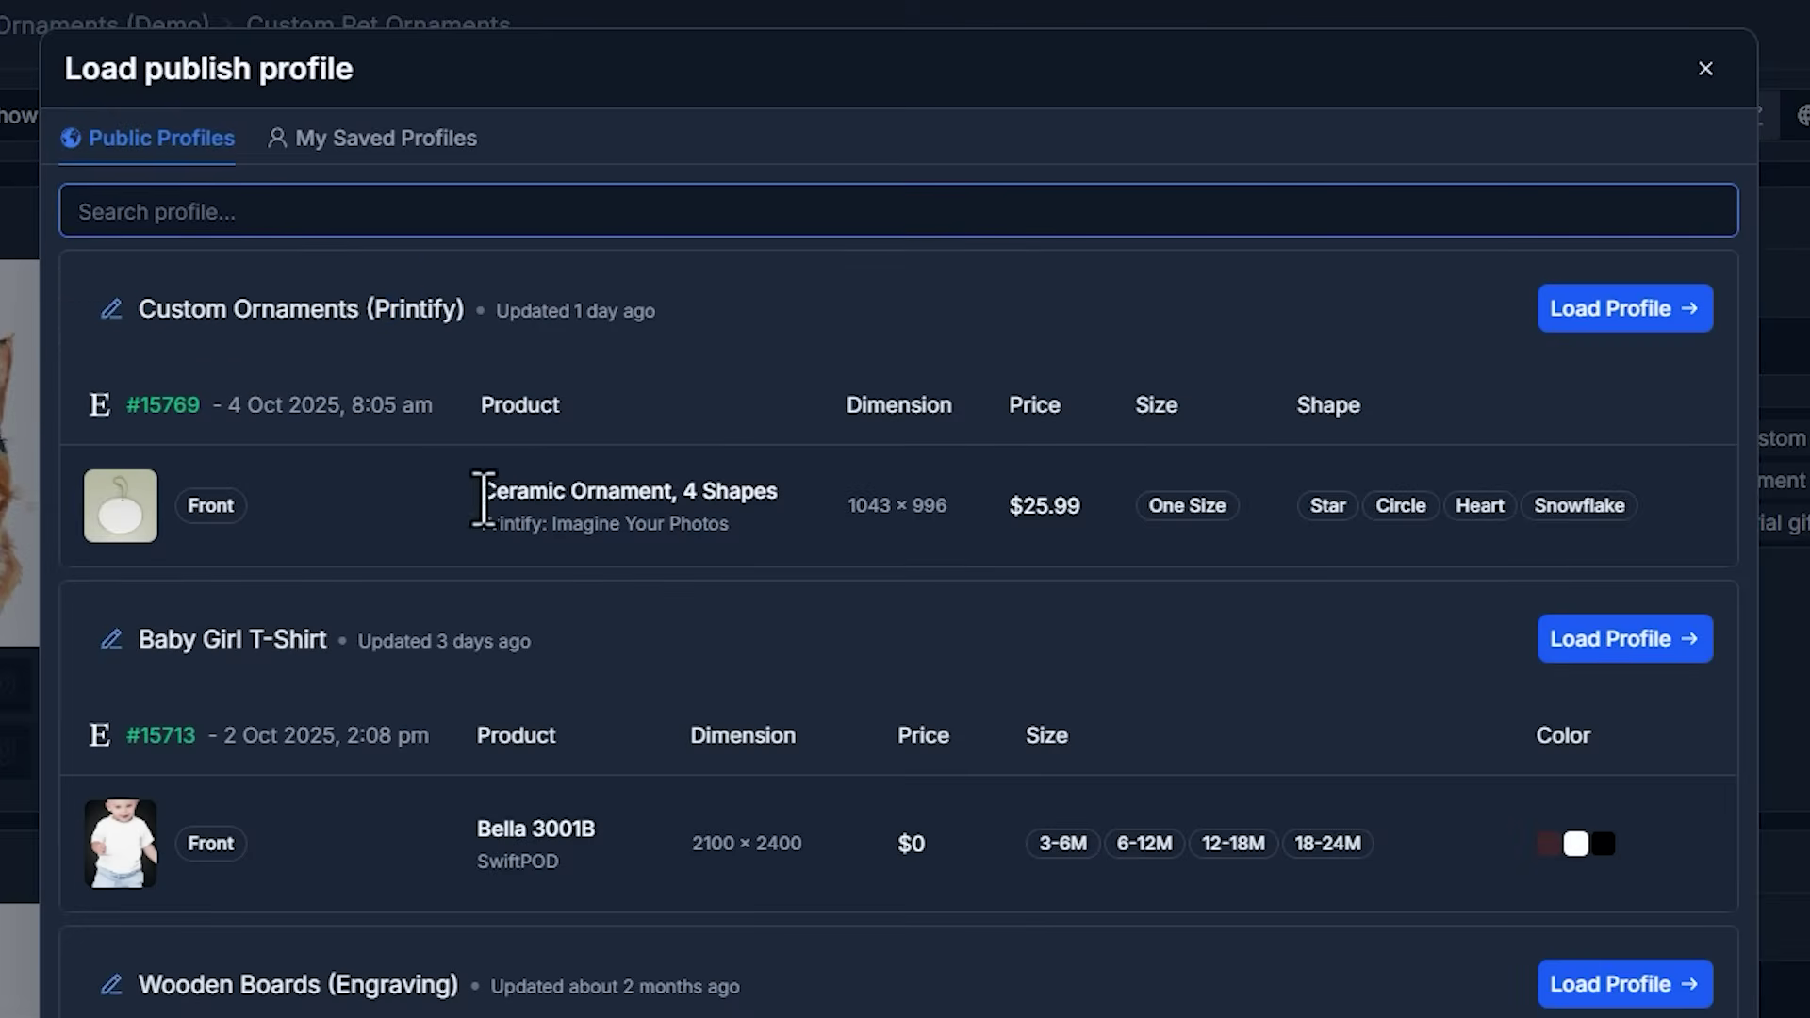
drag(565, 524, 693, 528)
drag(821, 528, 881, 481)
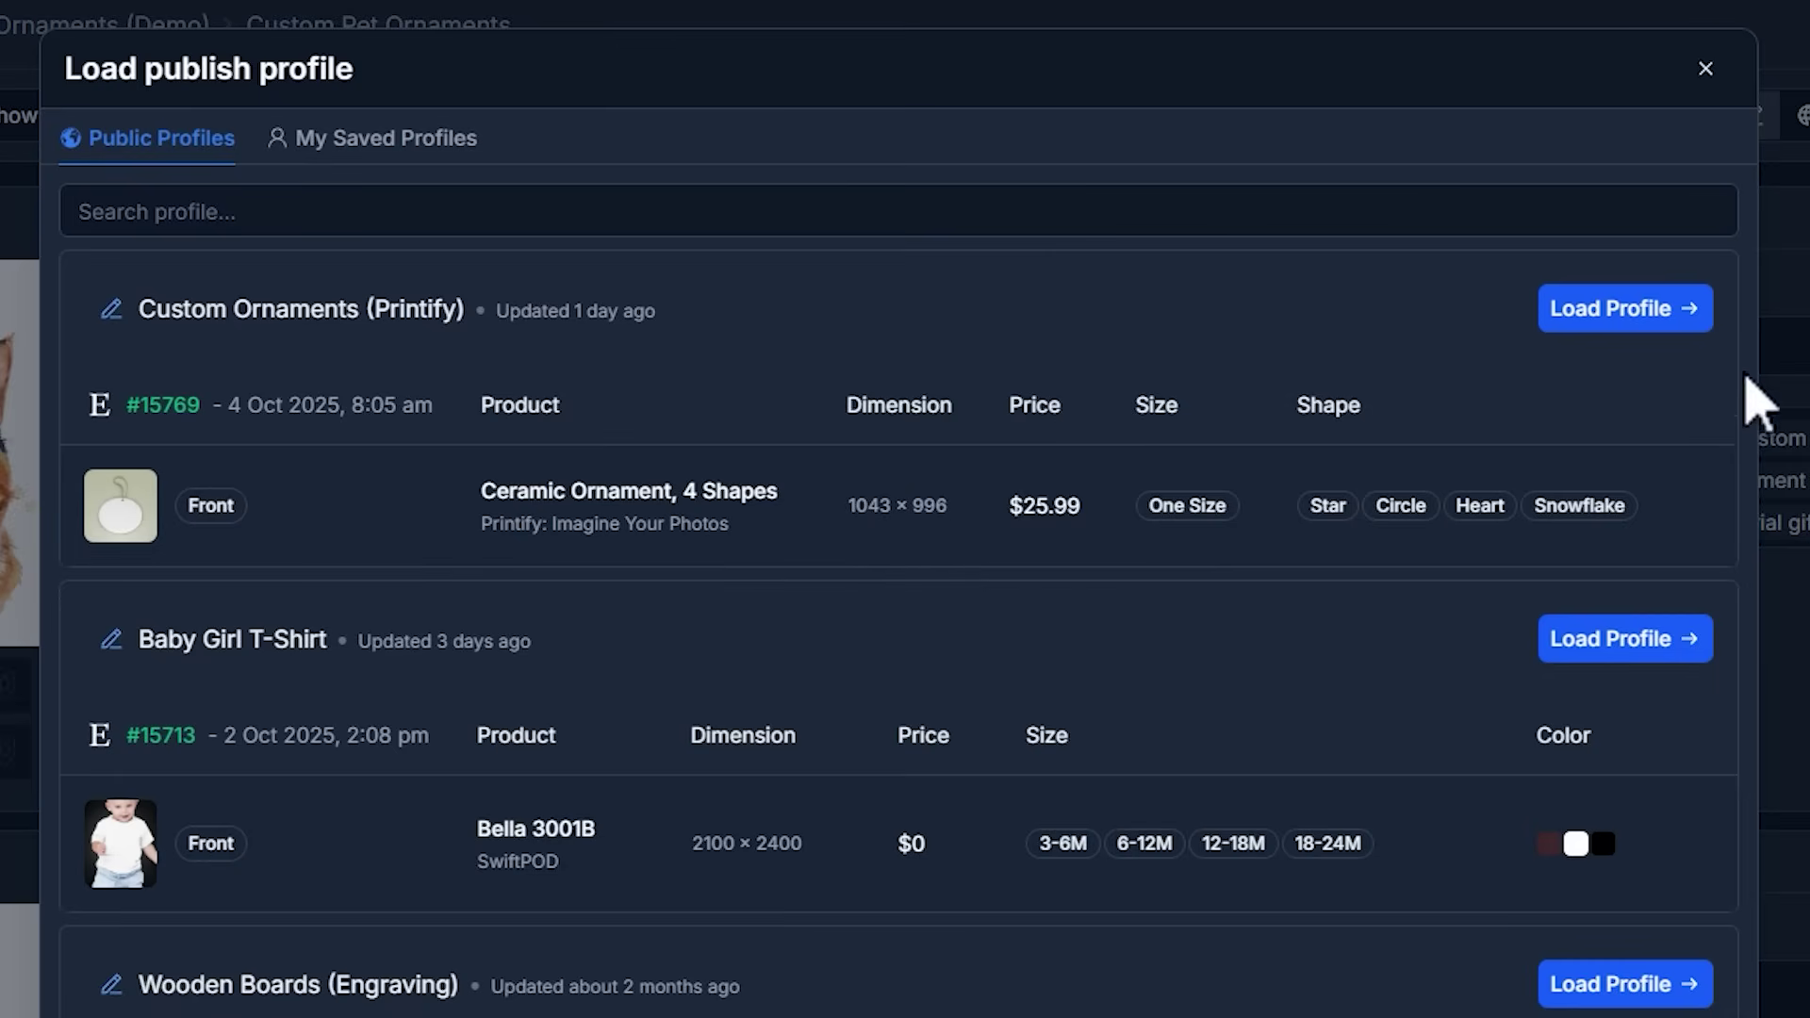
click(1626, 308)
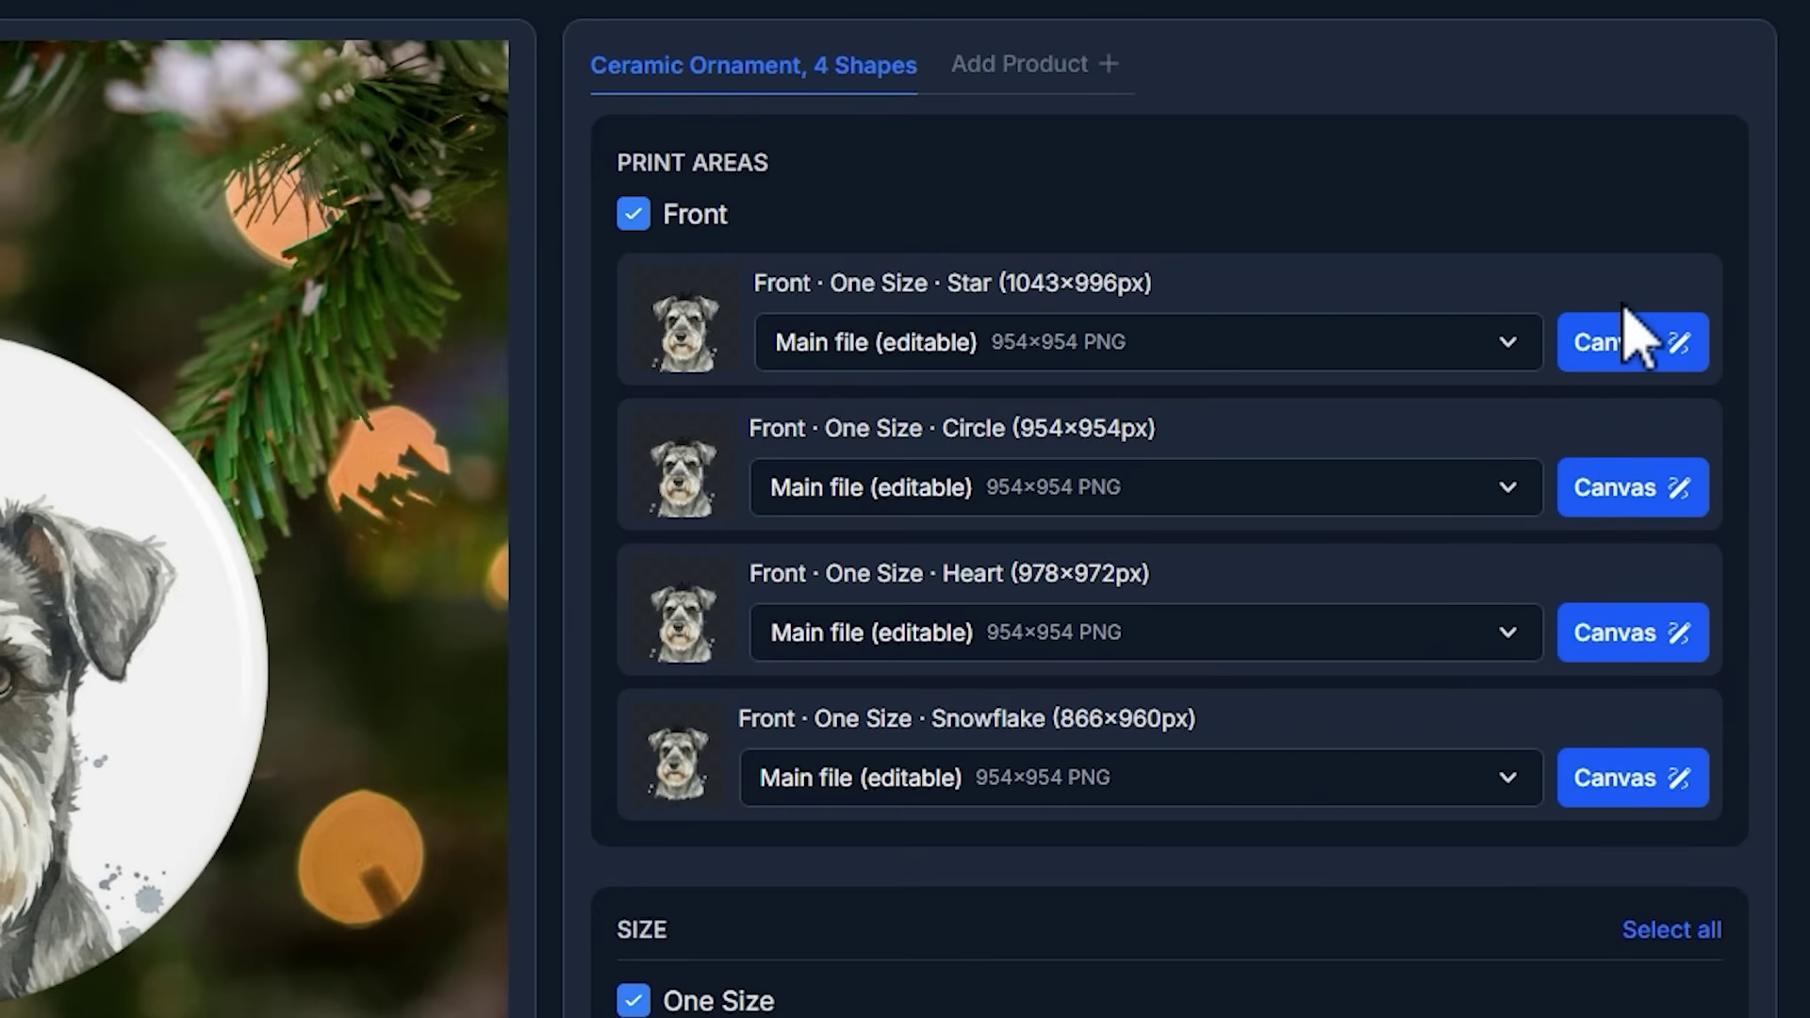
Turn on a white background behind the Star ornament design
click(1610, 368)
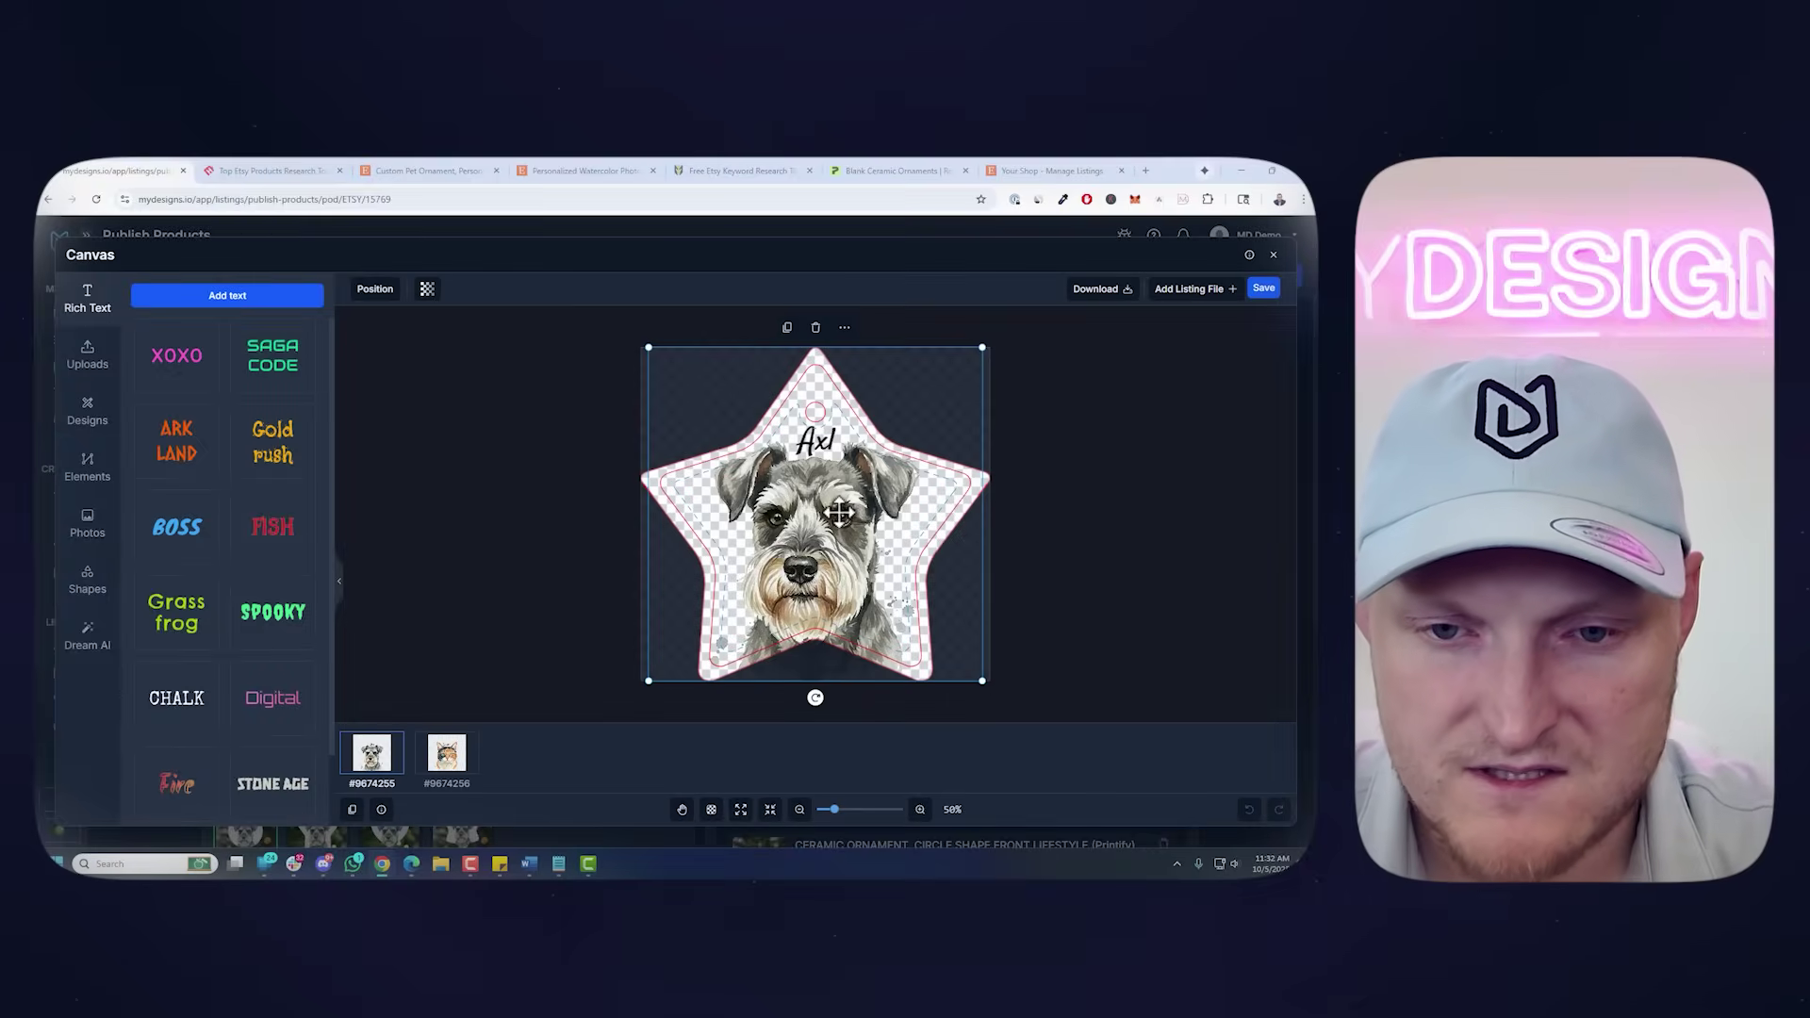
drag(840, 510, 840, 519)
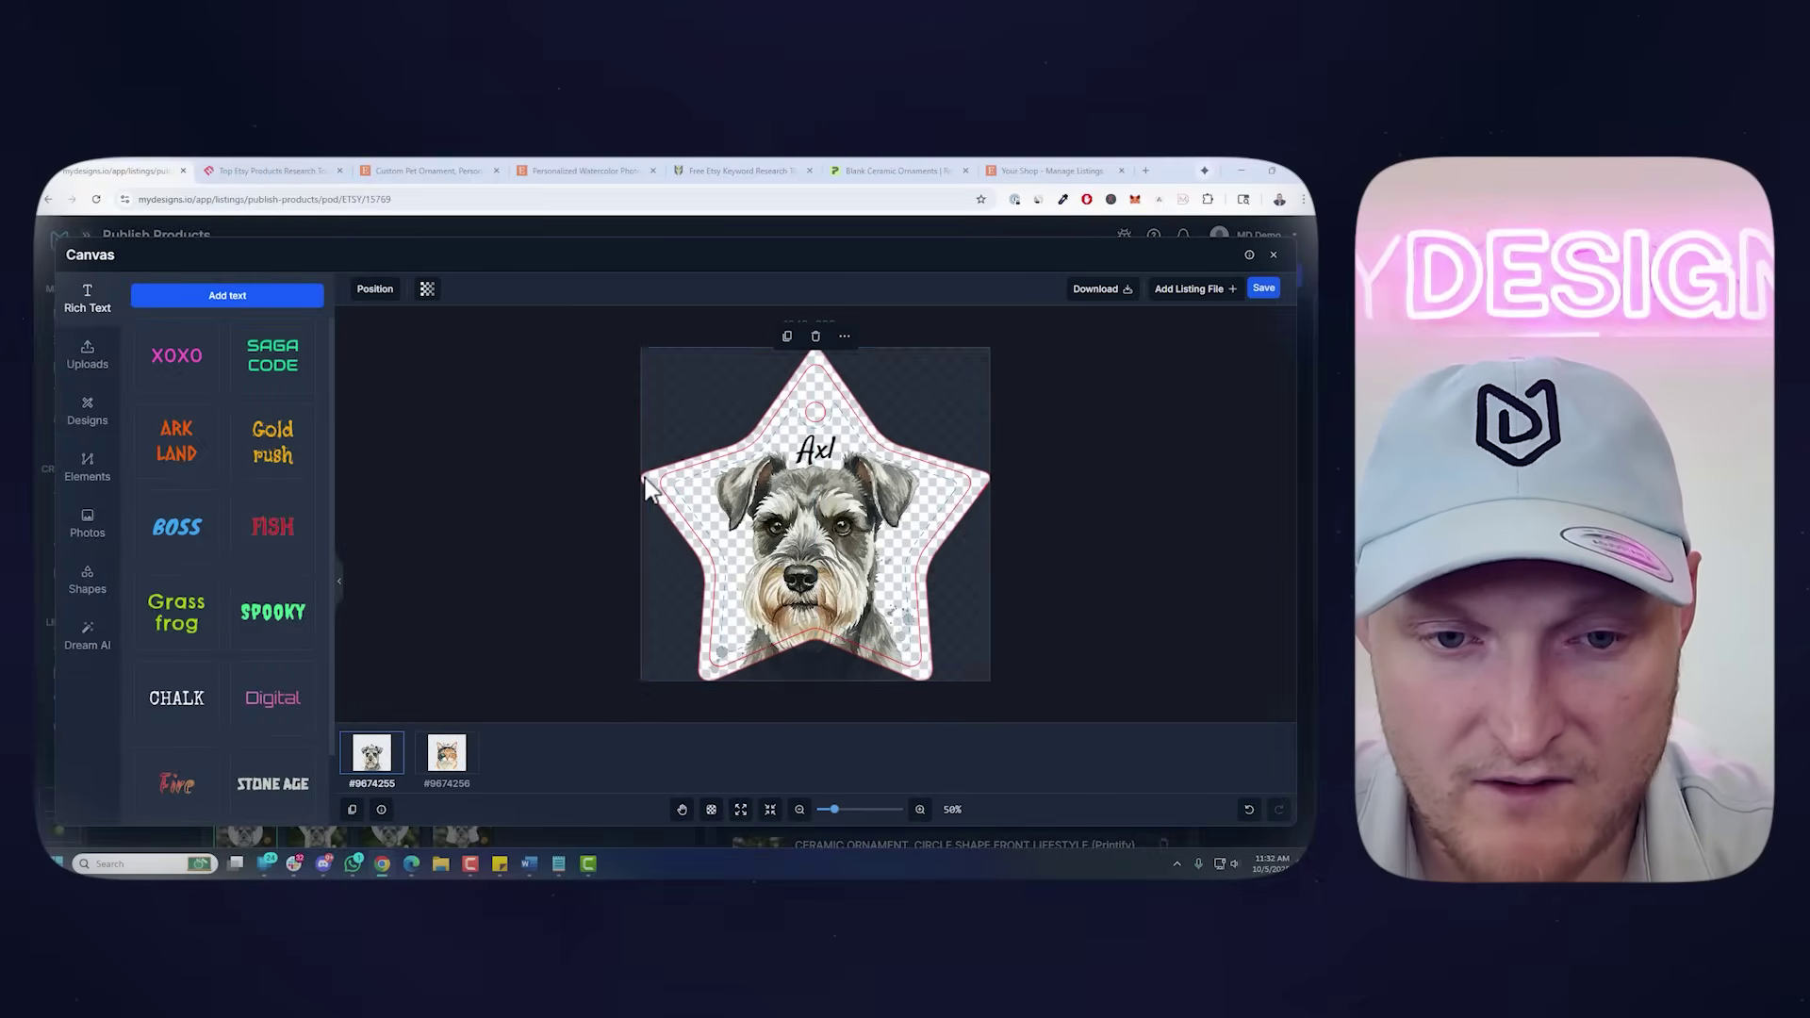
click(652, 497)
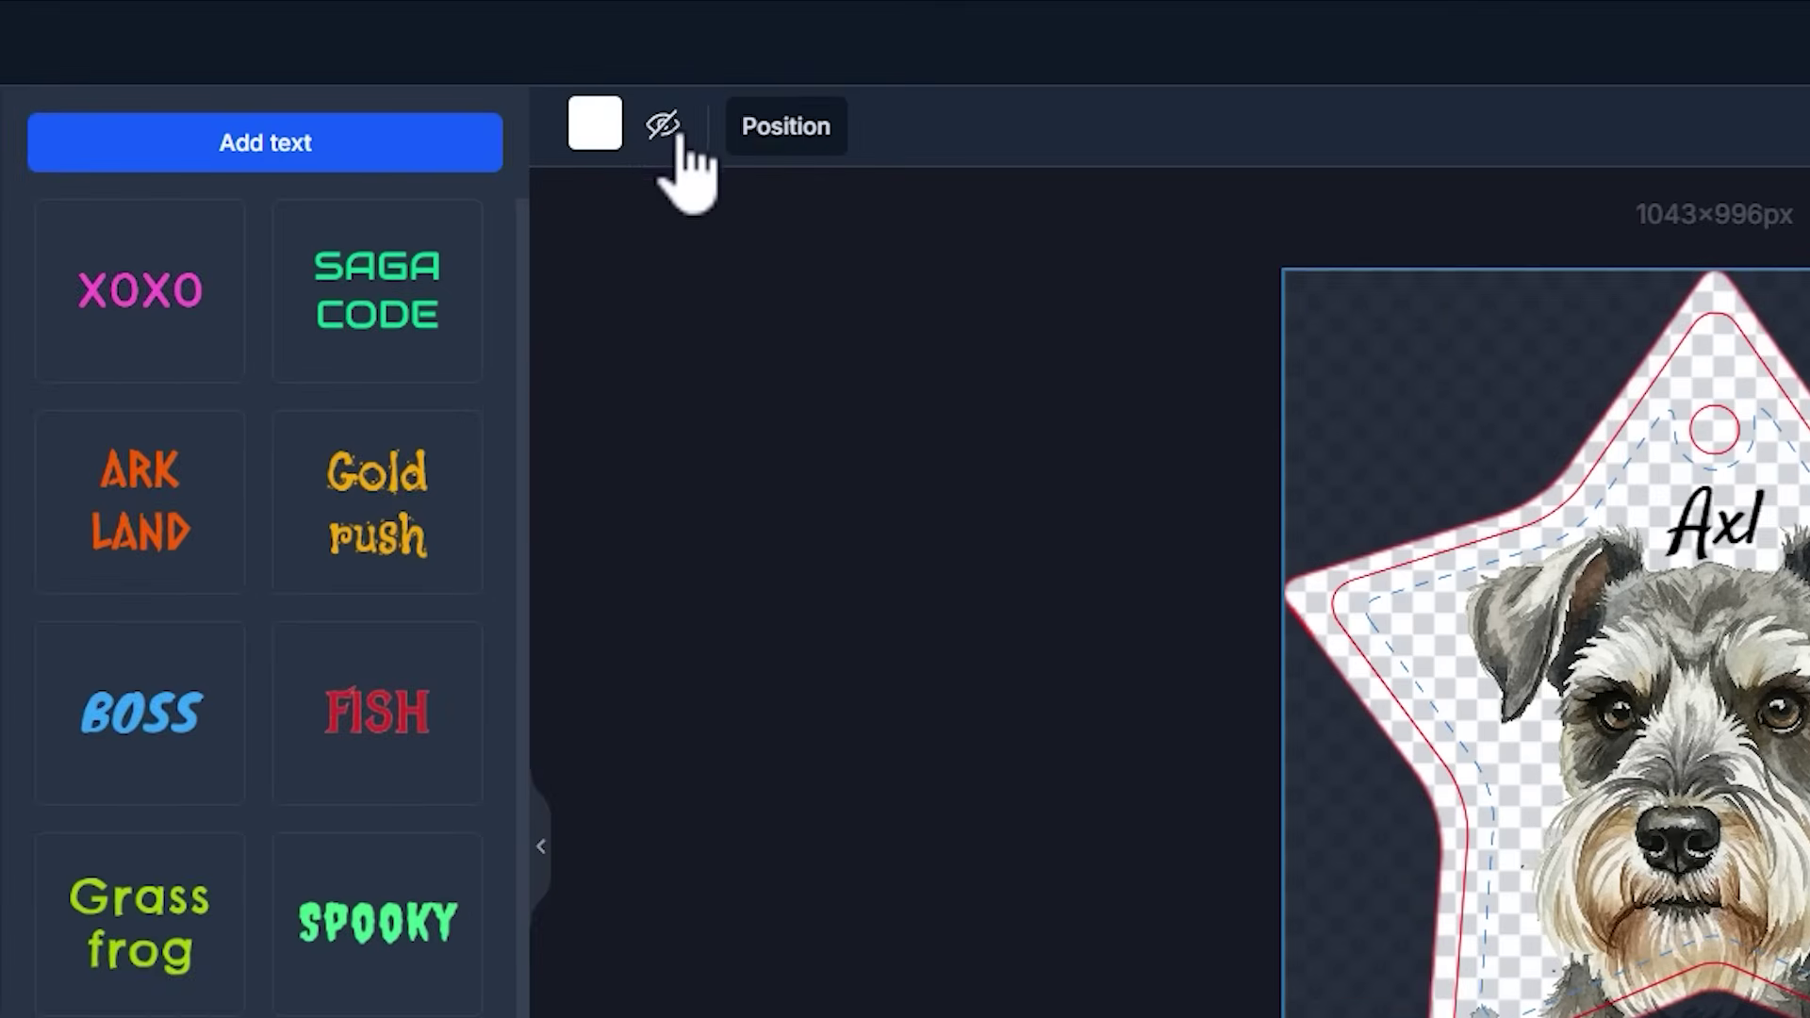
click(663, 125)
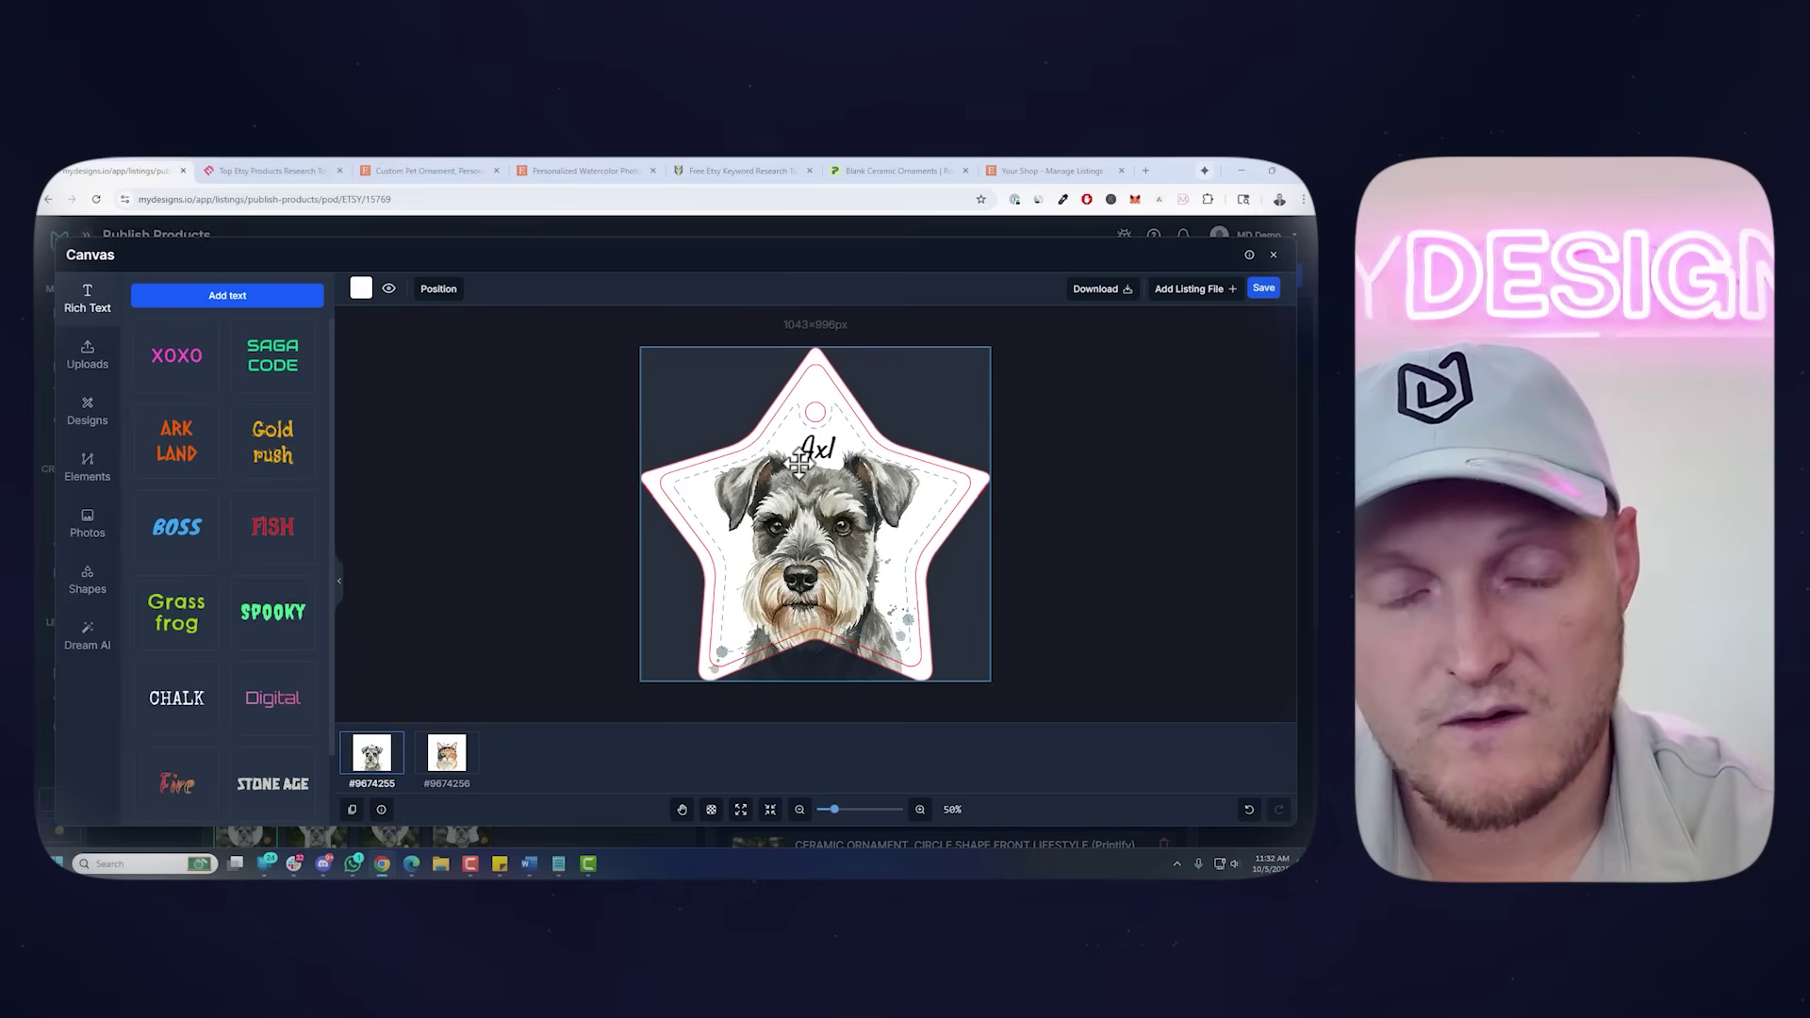
Shrink and reposition the Cosmo cat portrait so it fits inside the star
click(449, 755)
click(817, 503)
drag(816, 503, 820, 528)
drag(980, 369, 940, 415)
drag(823, 532, 844, 506)
drag(960, 389, 945, 412)
drag(819, 497, 827, 496)
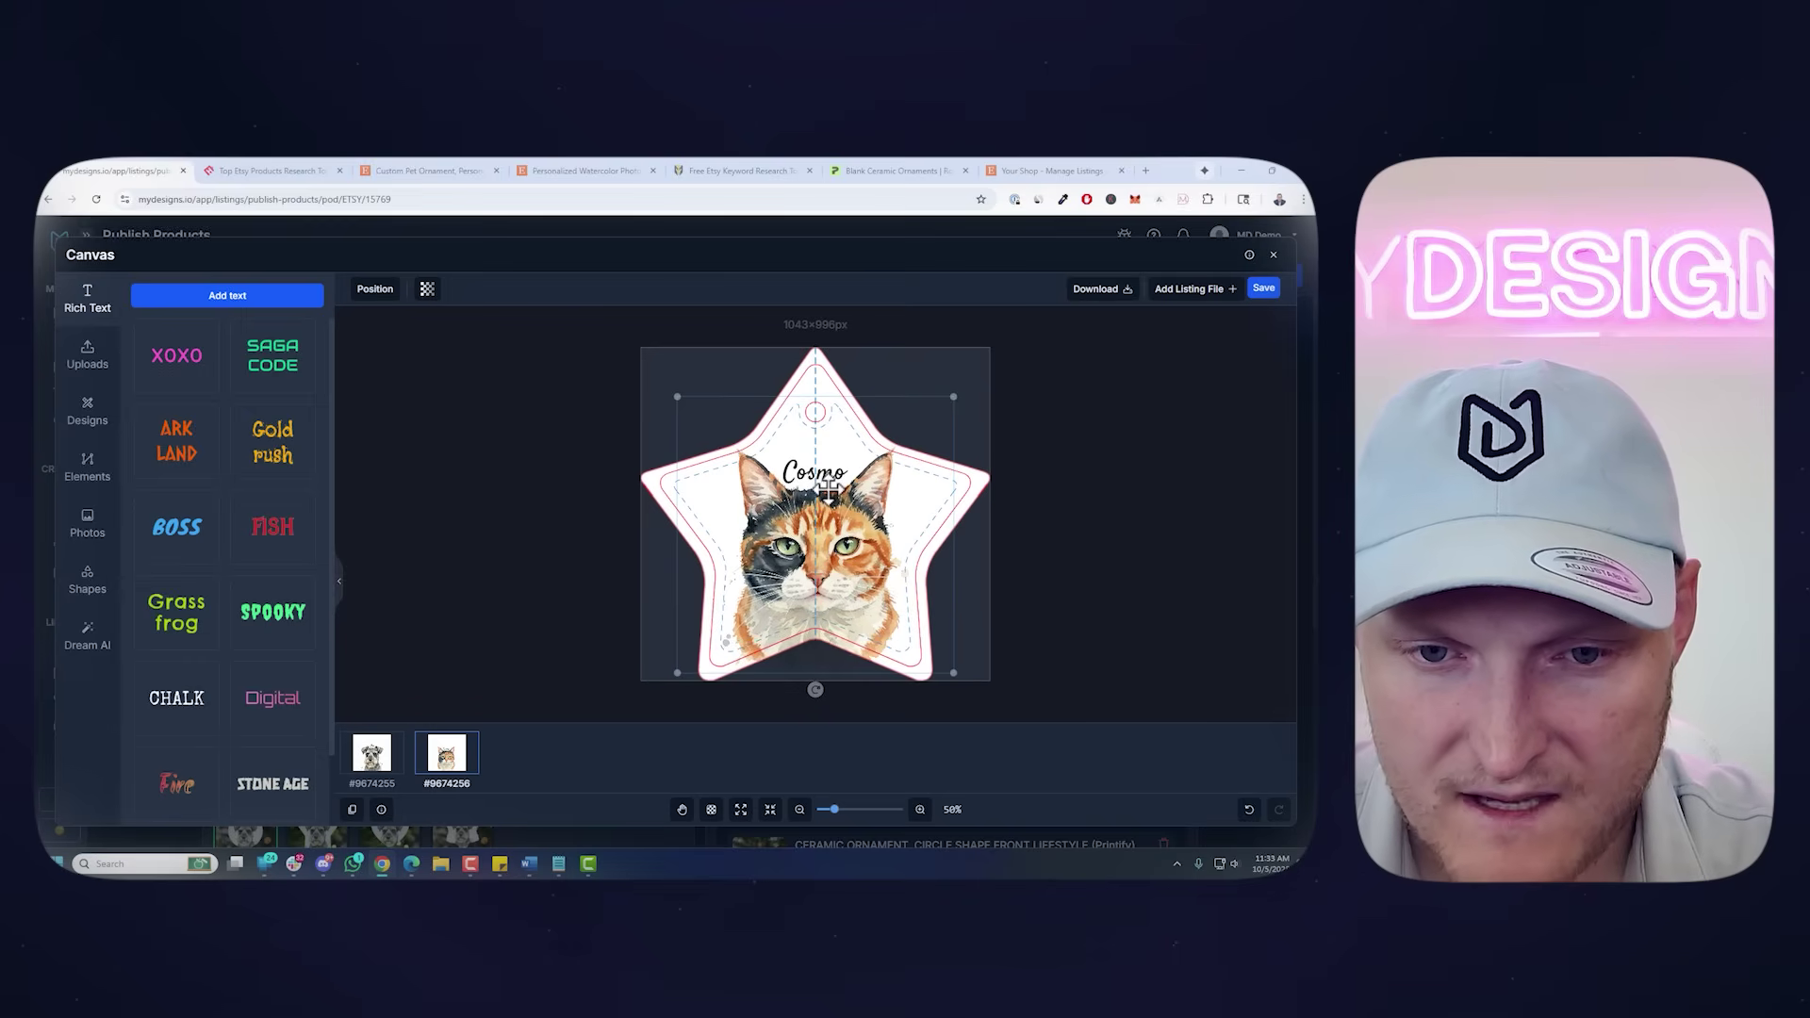
click(1062, 489)
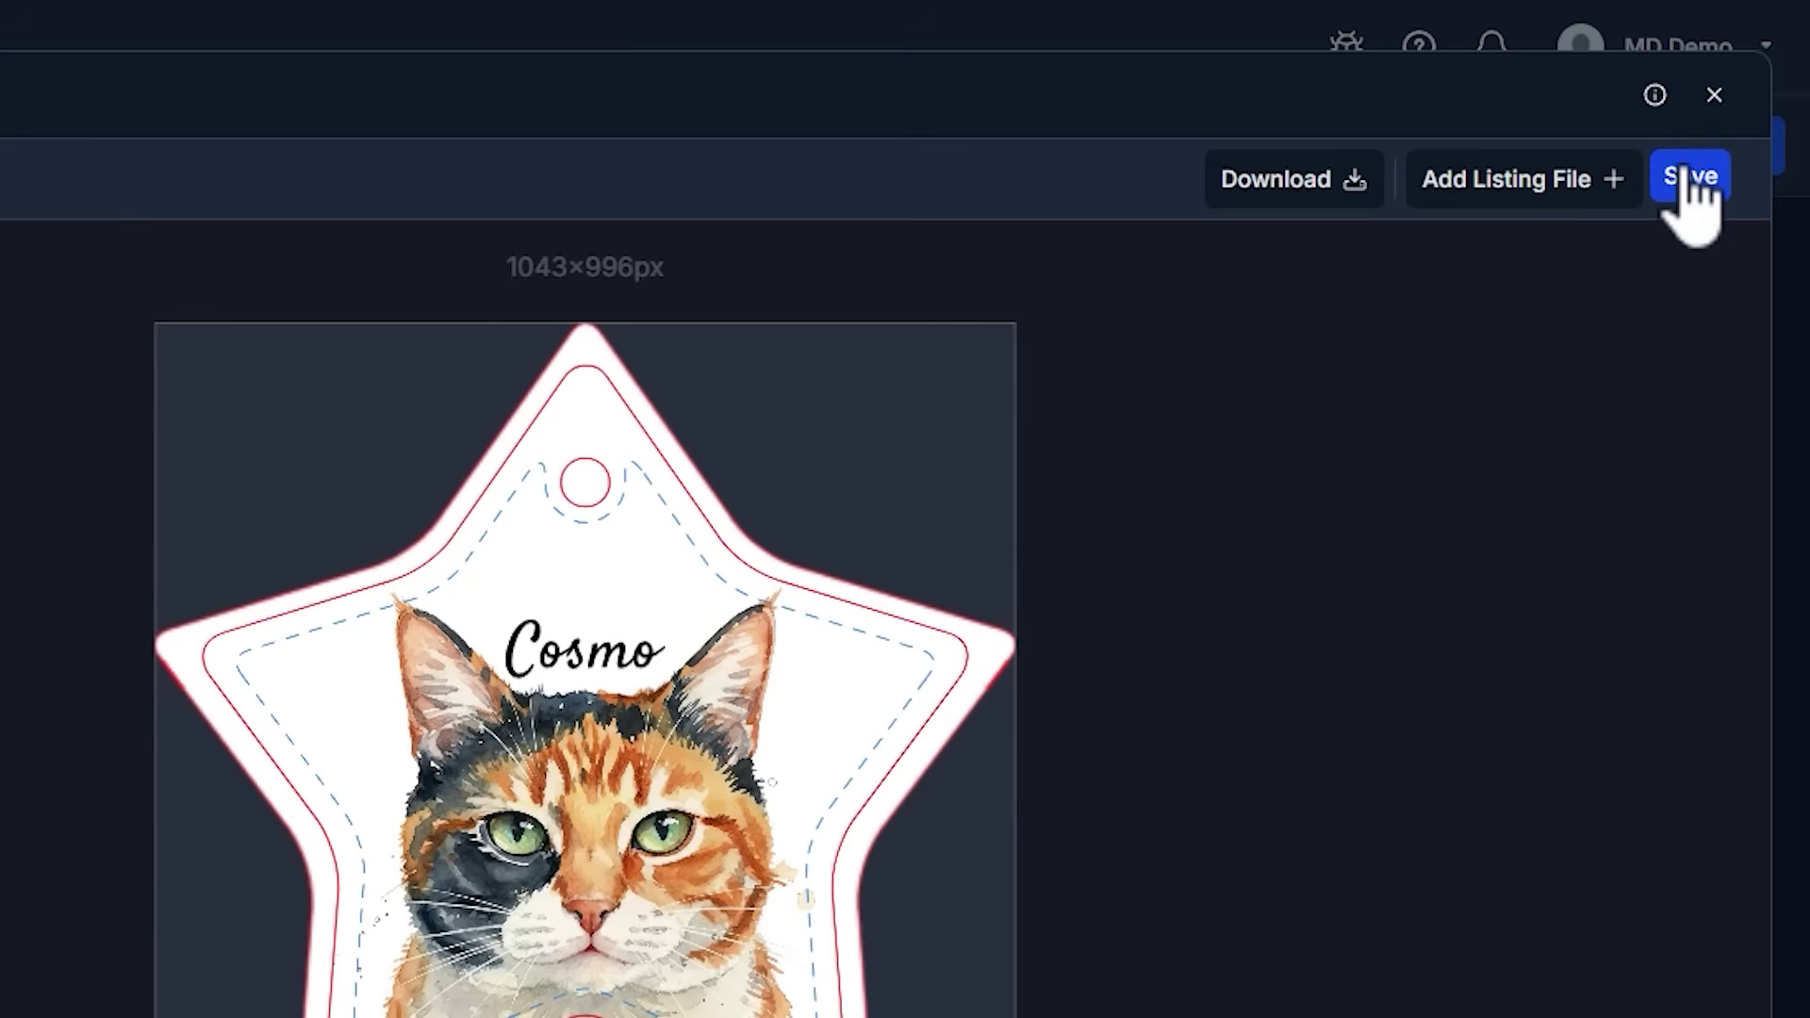
Save the star designs, then give the circle a white background, centre the cat portrait, and save
click(1691, 177)
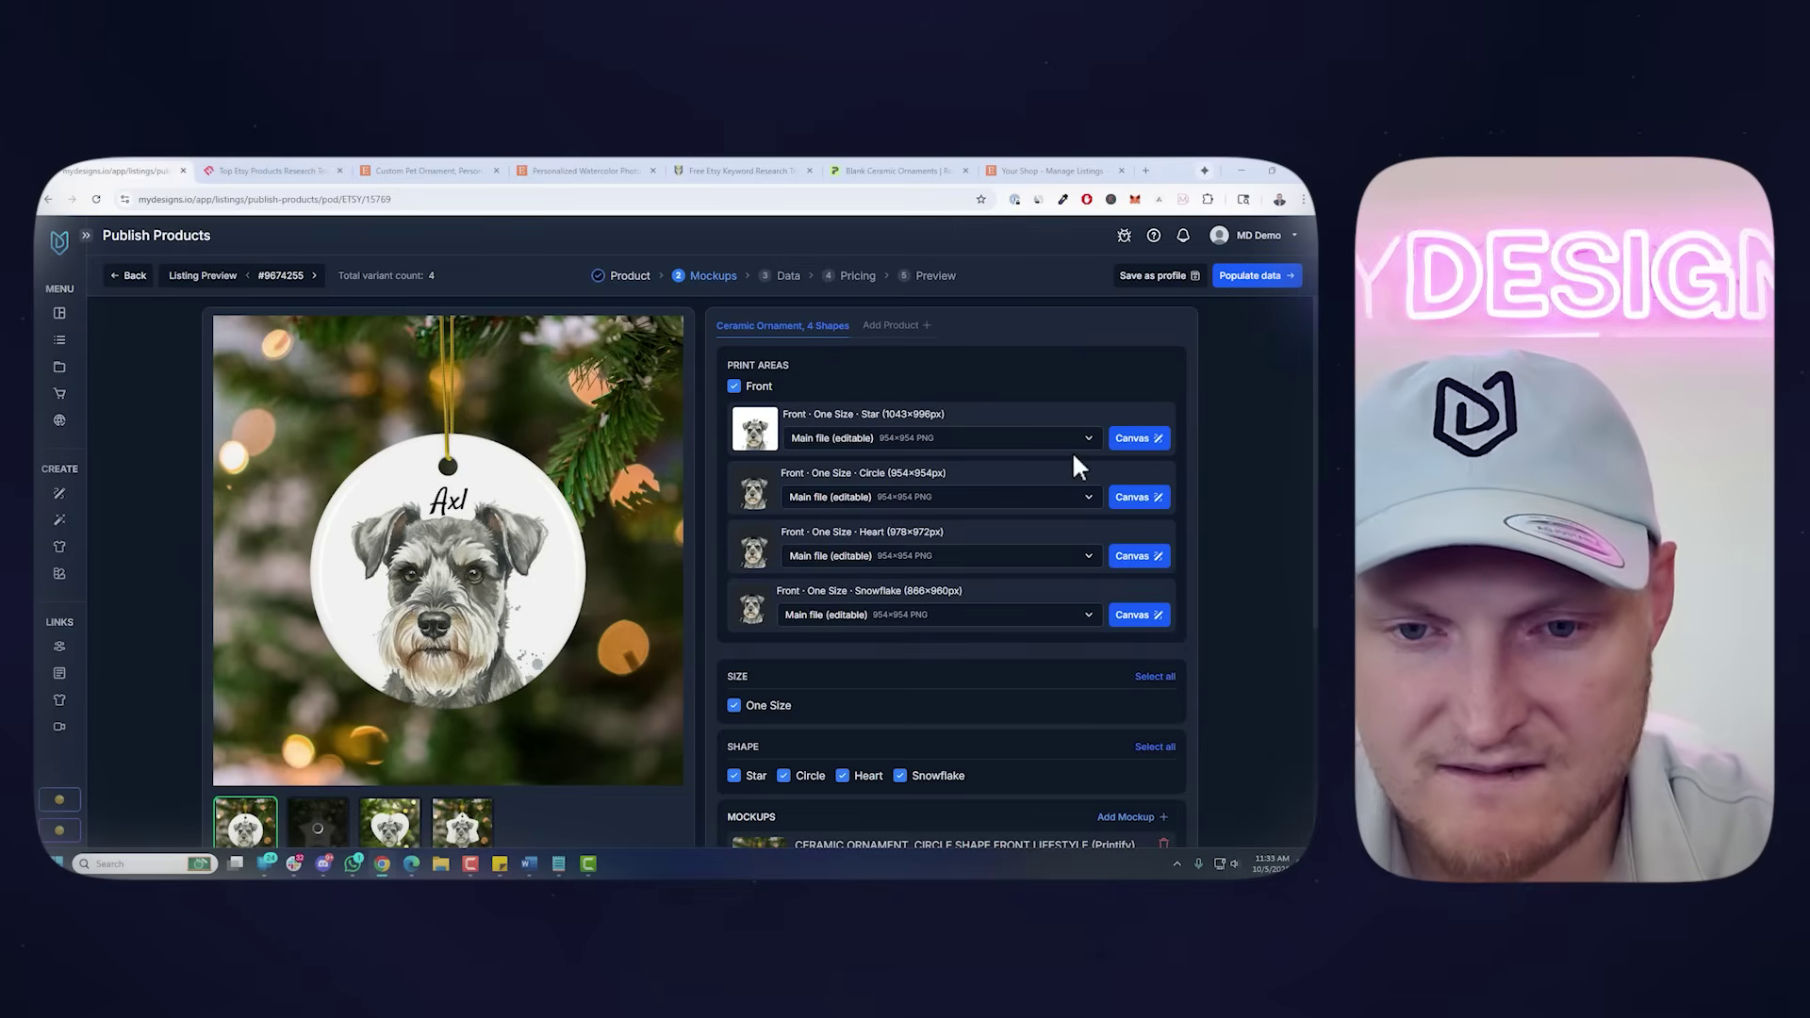
click(1128, 506)
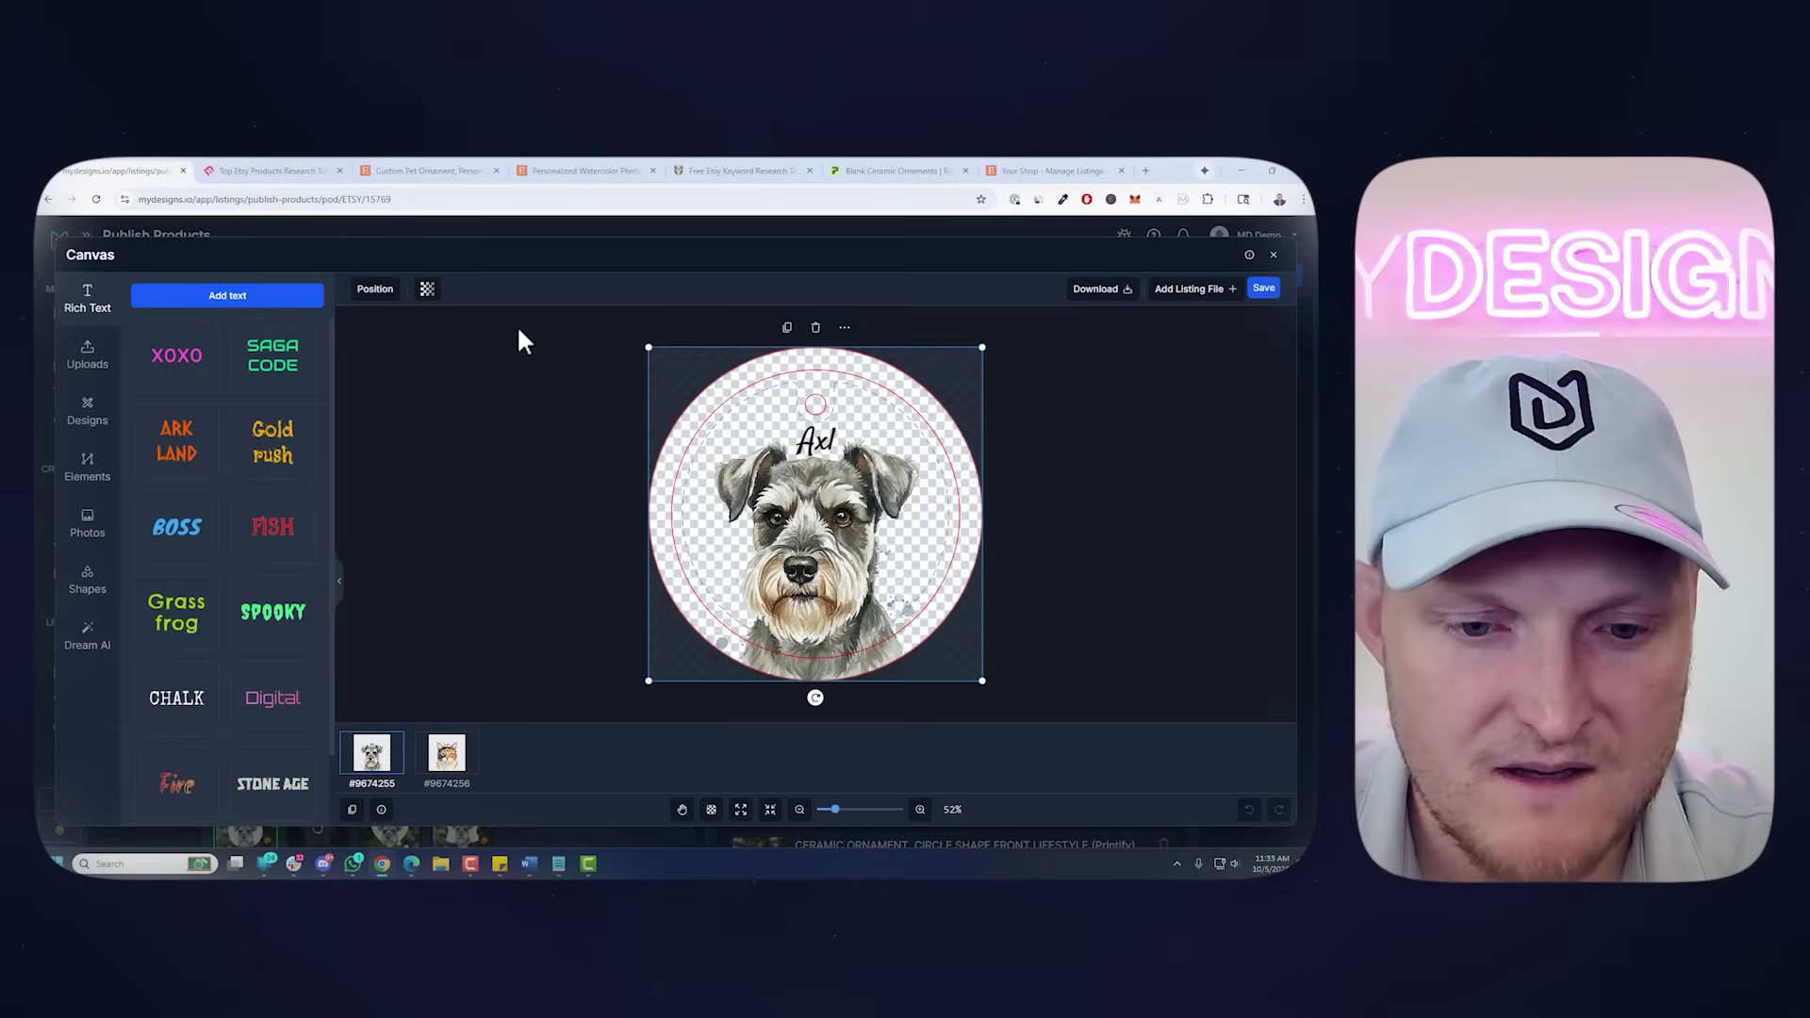
click(447, 415)
click(388, 290)
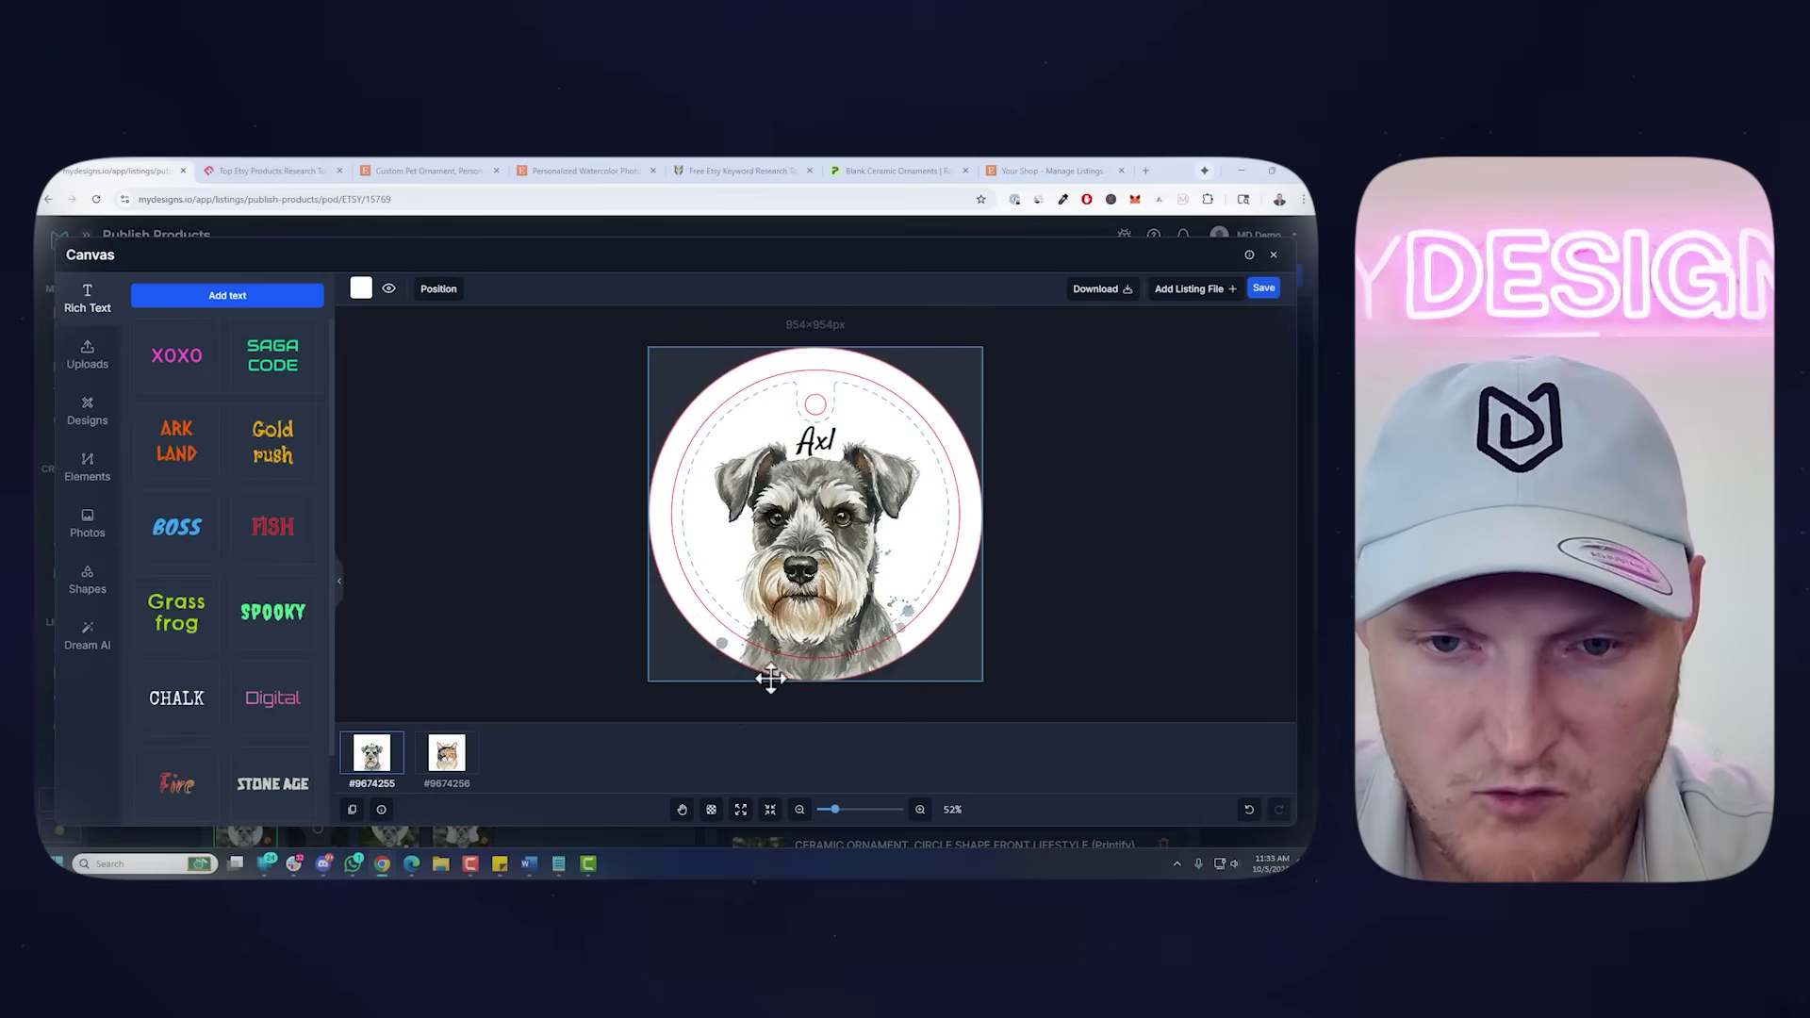
click(447, 759)
click(868, 514)
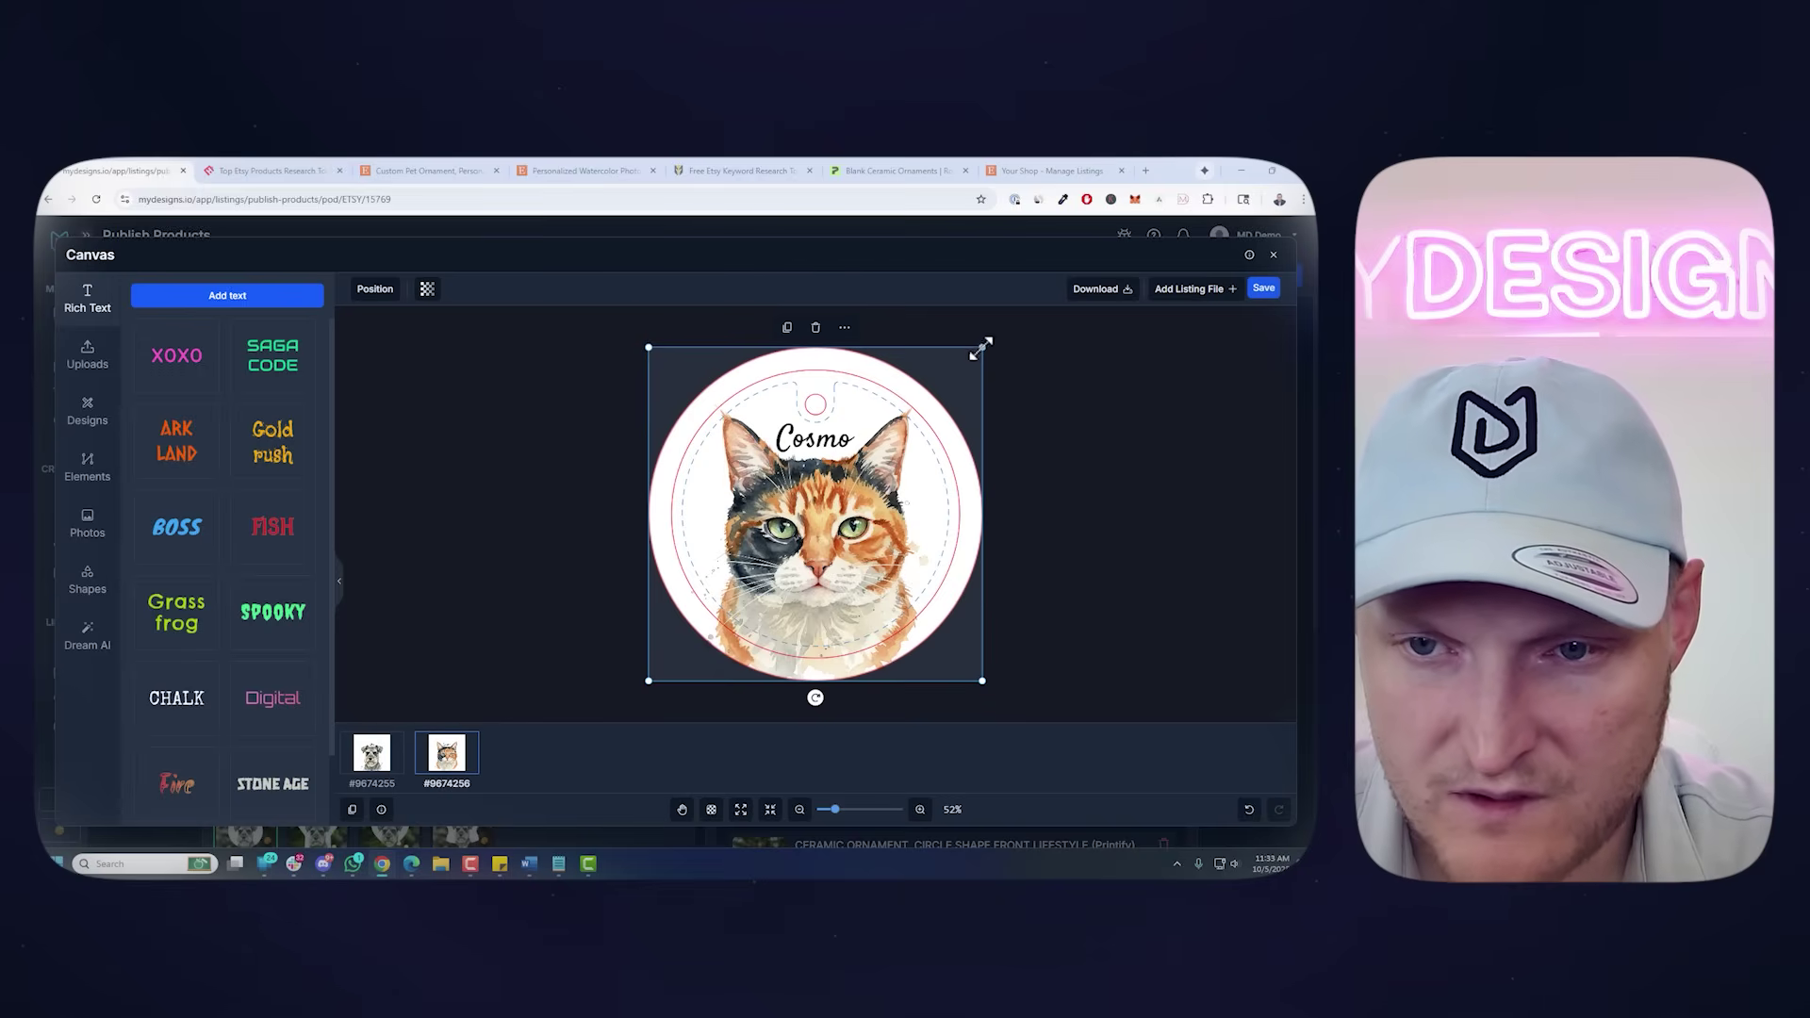
drag(860, 449, 865, 457)
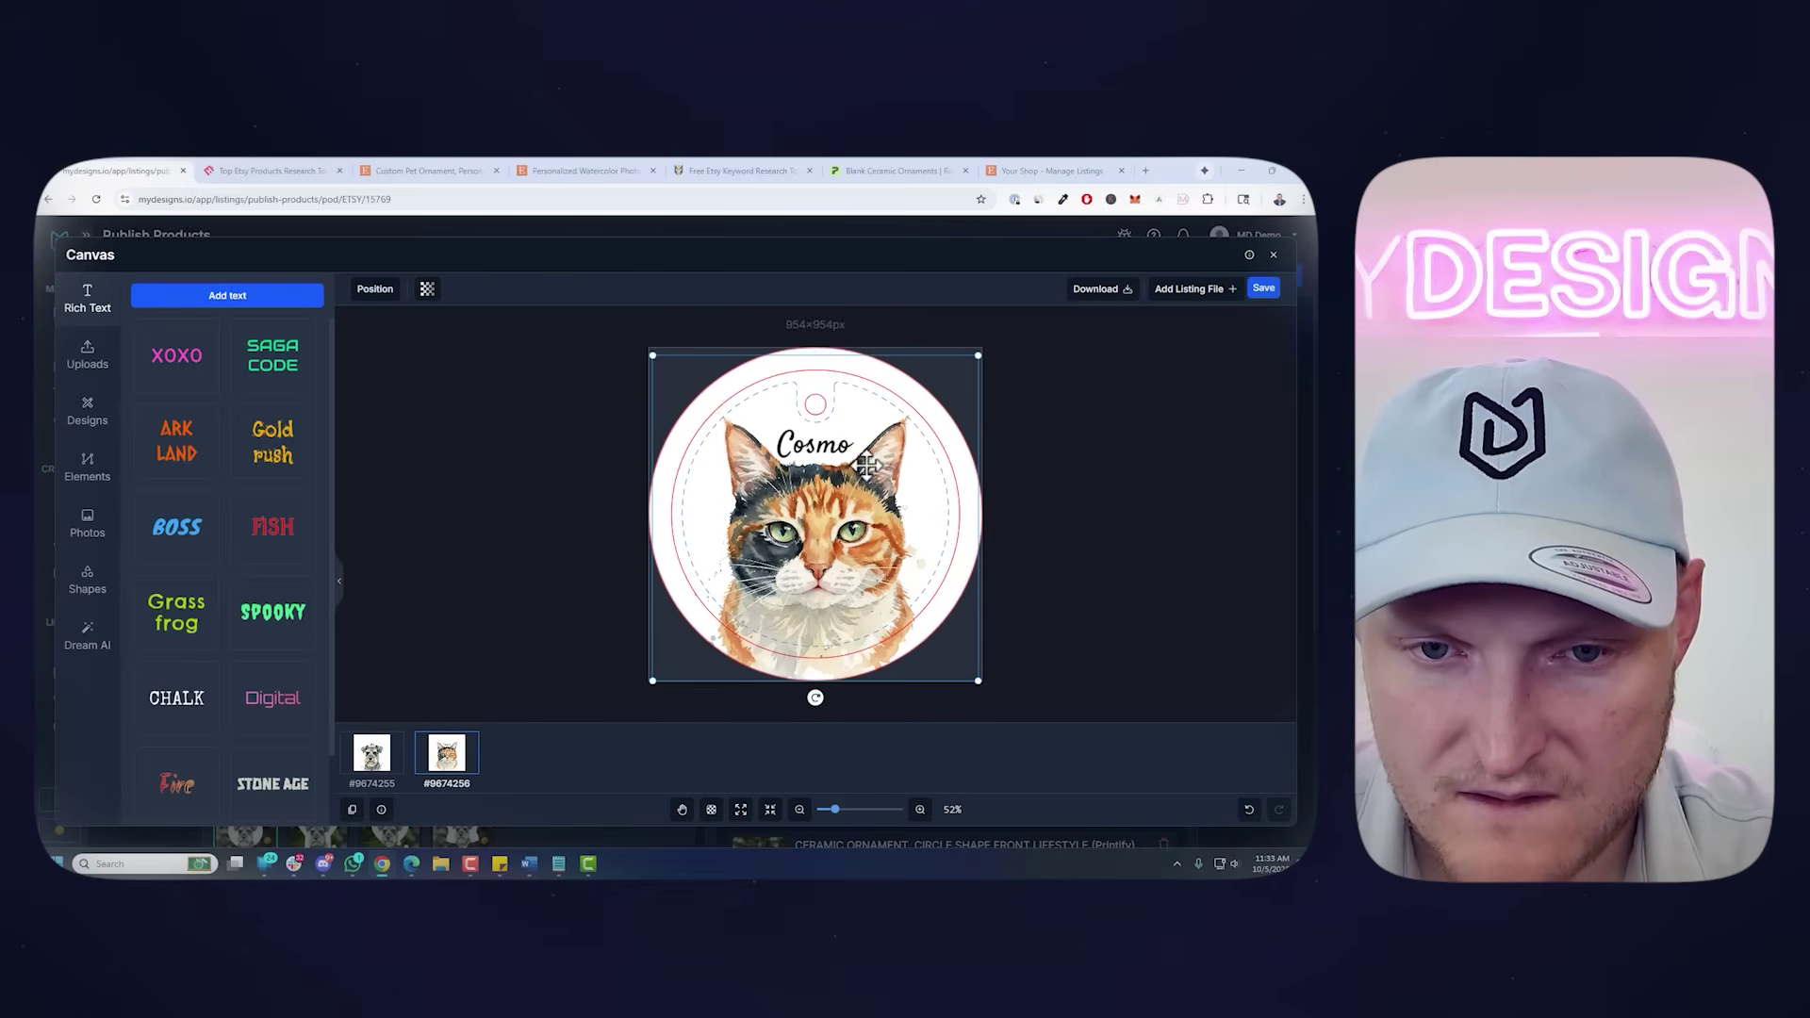
click(1265, 291)
Give the heart a white background and resize and reposition the dog and cat portraits inside it
click(1137, 556)
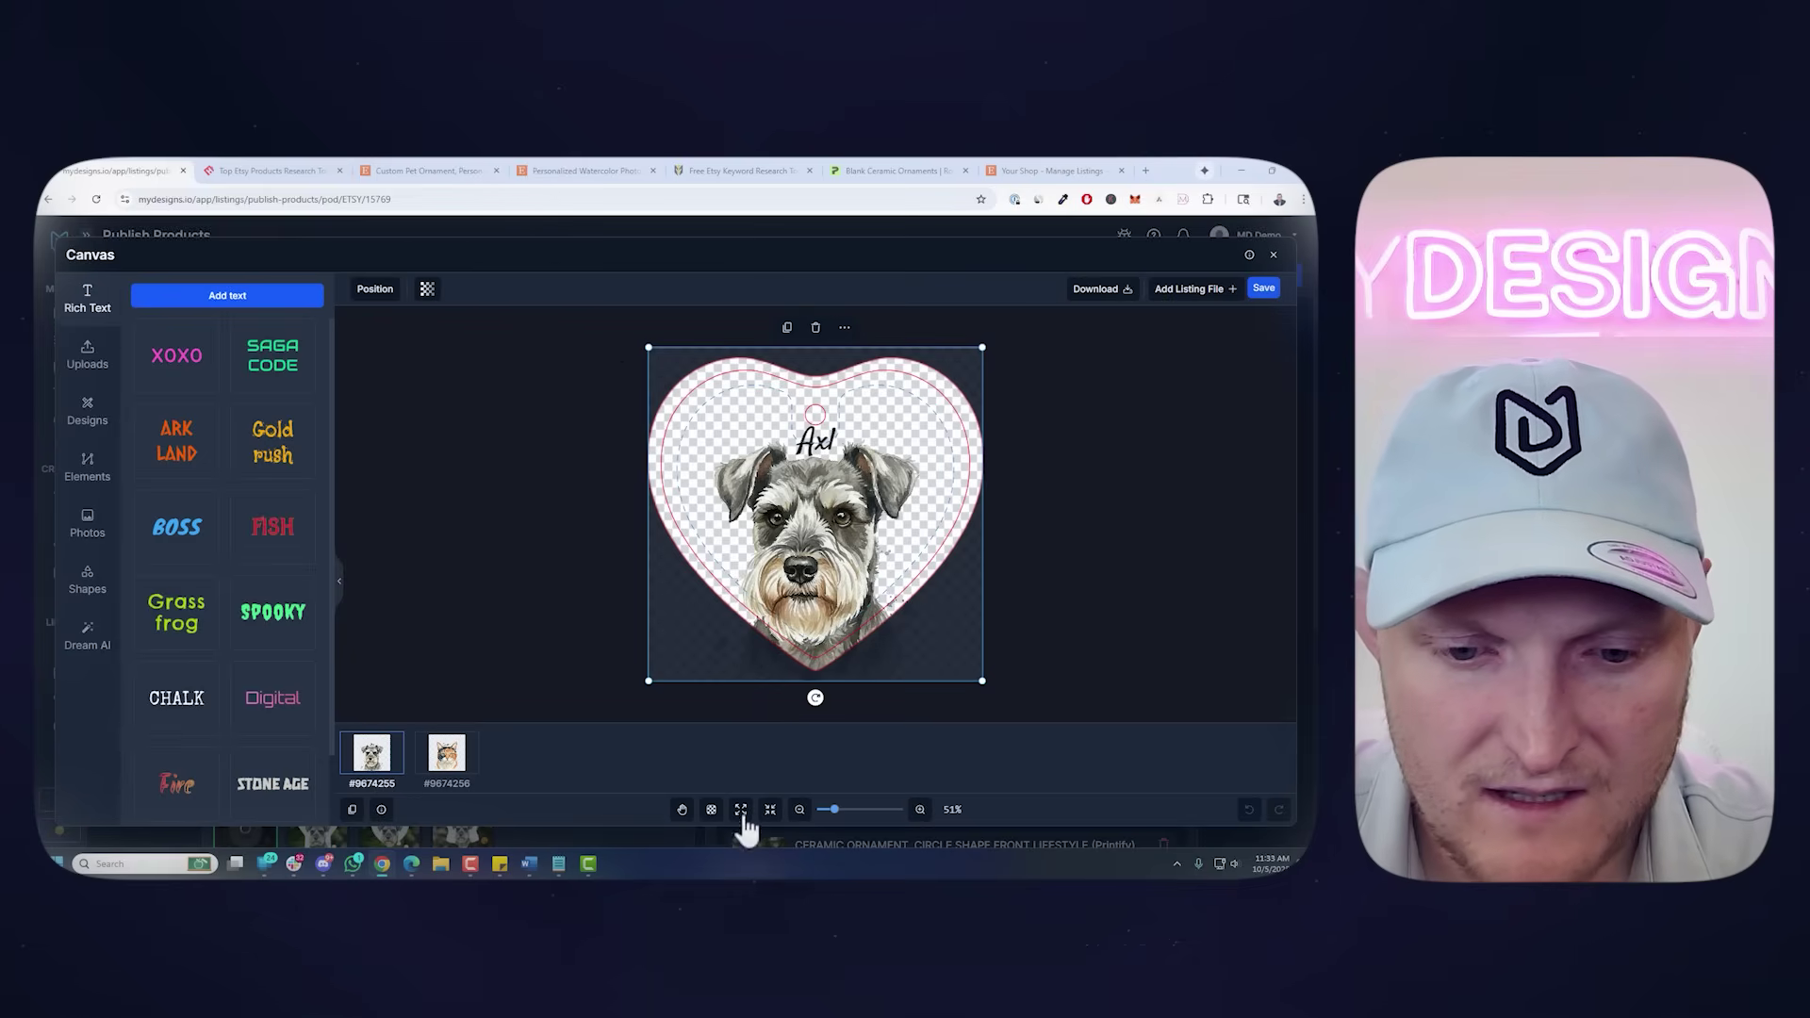
click(712, 809)
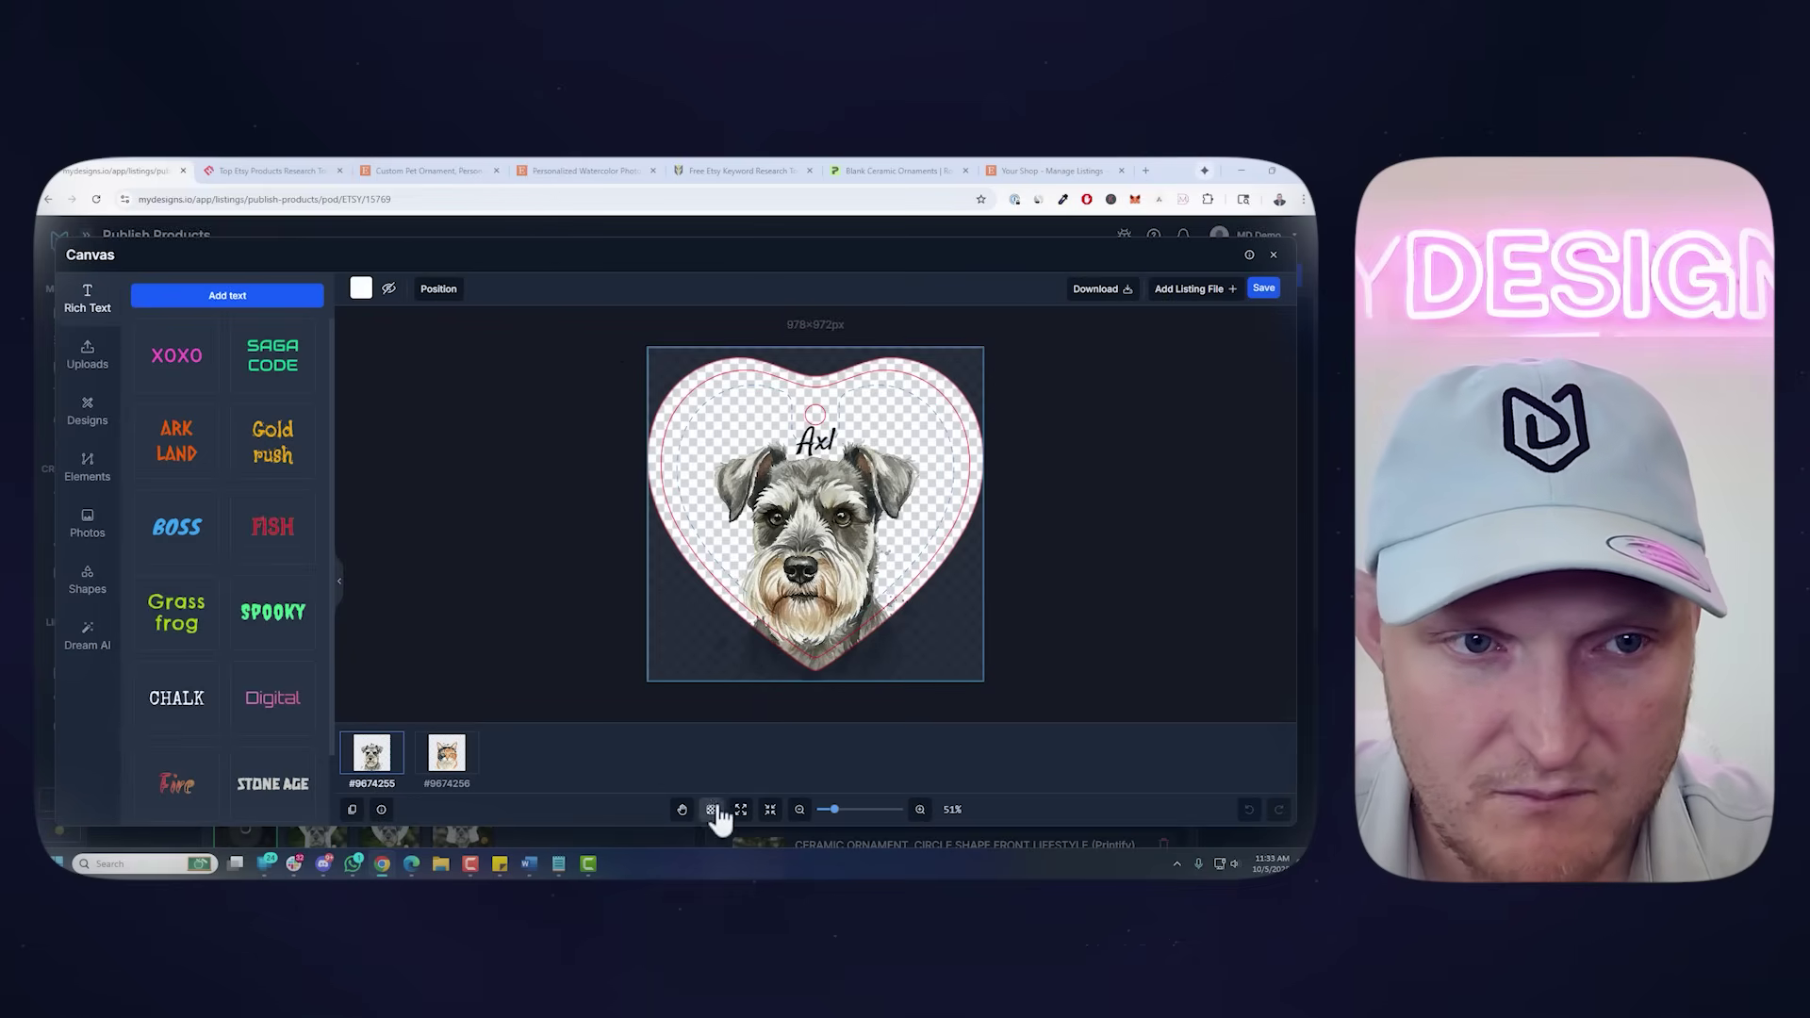
click(842, 536)
drag(984, 349, 944, 385)
drag(821, 548, 842, 534)
drag(962, 362, 956, 371)
drag(860, 474, 862, 486)
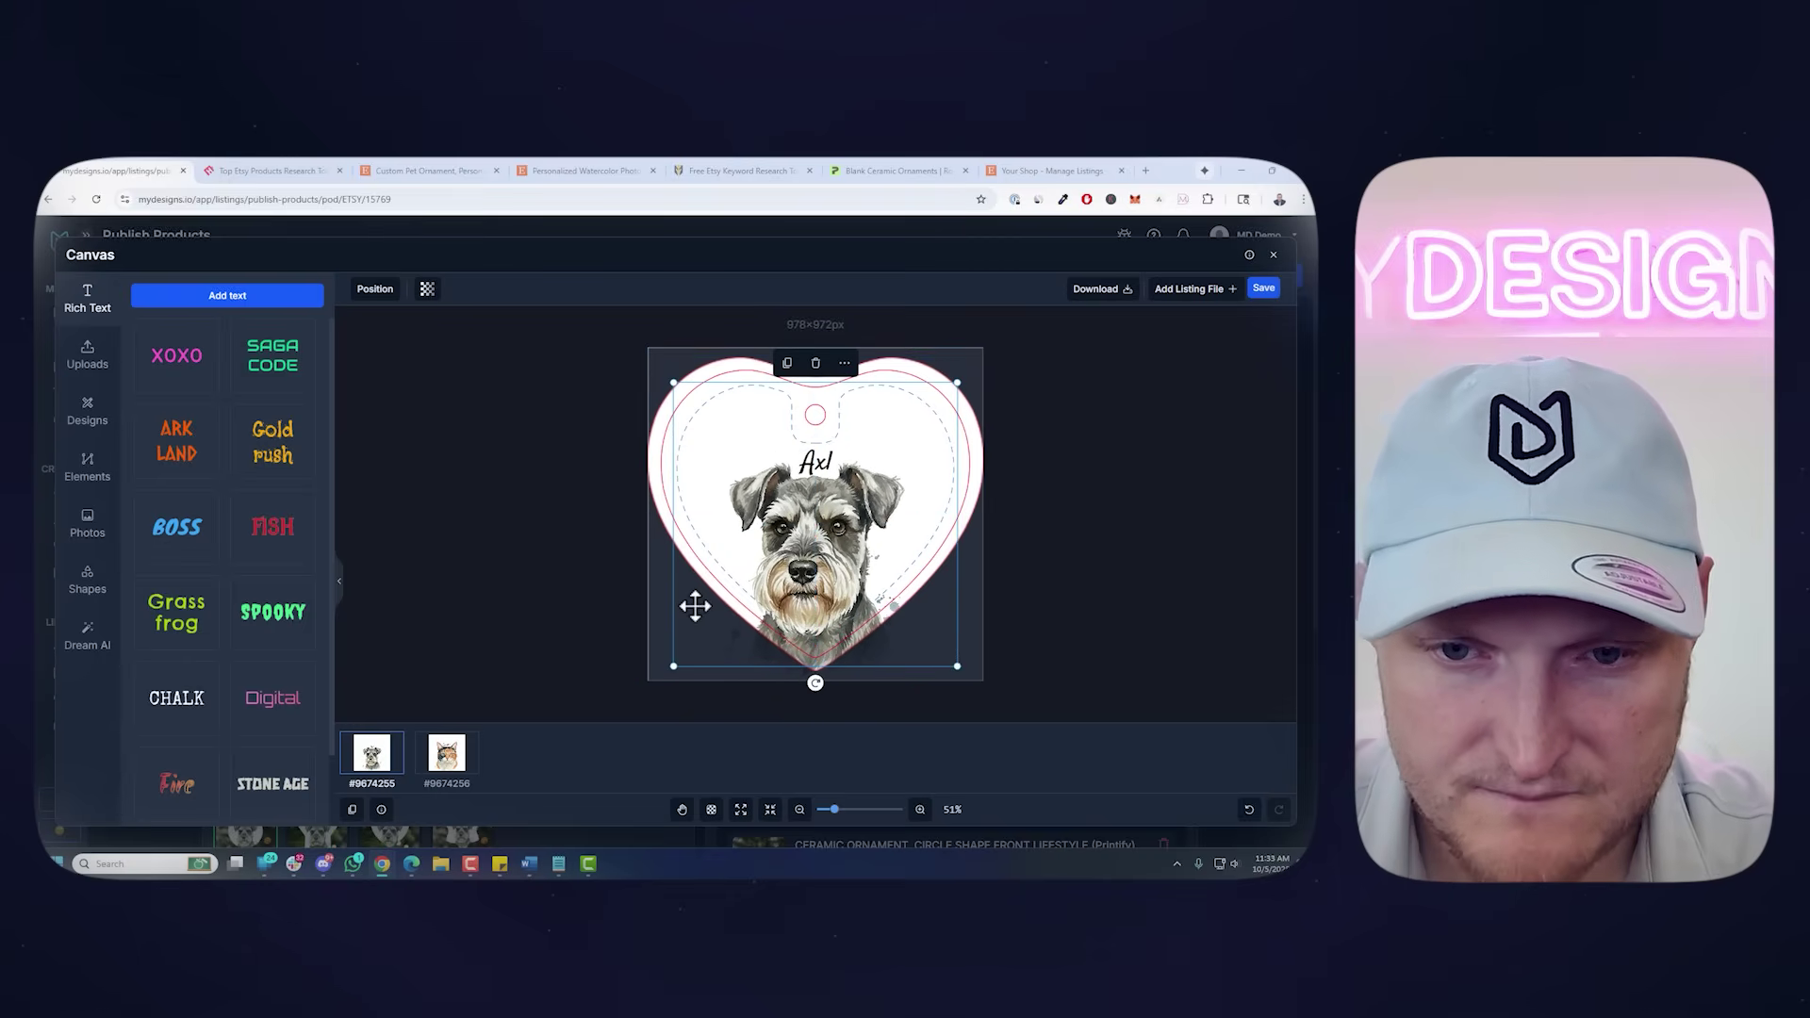
key(Up)
key(Up)
key(Up)
key(Up)
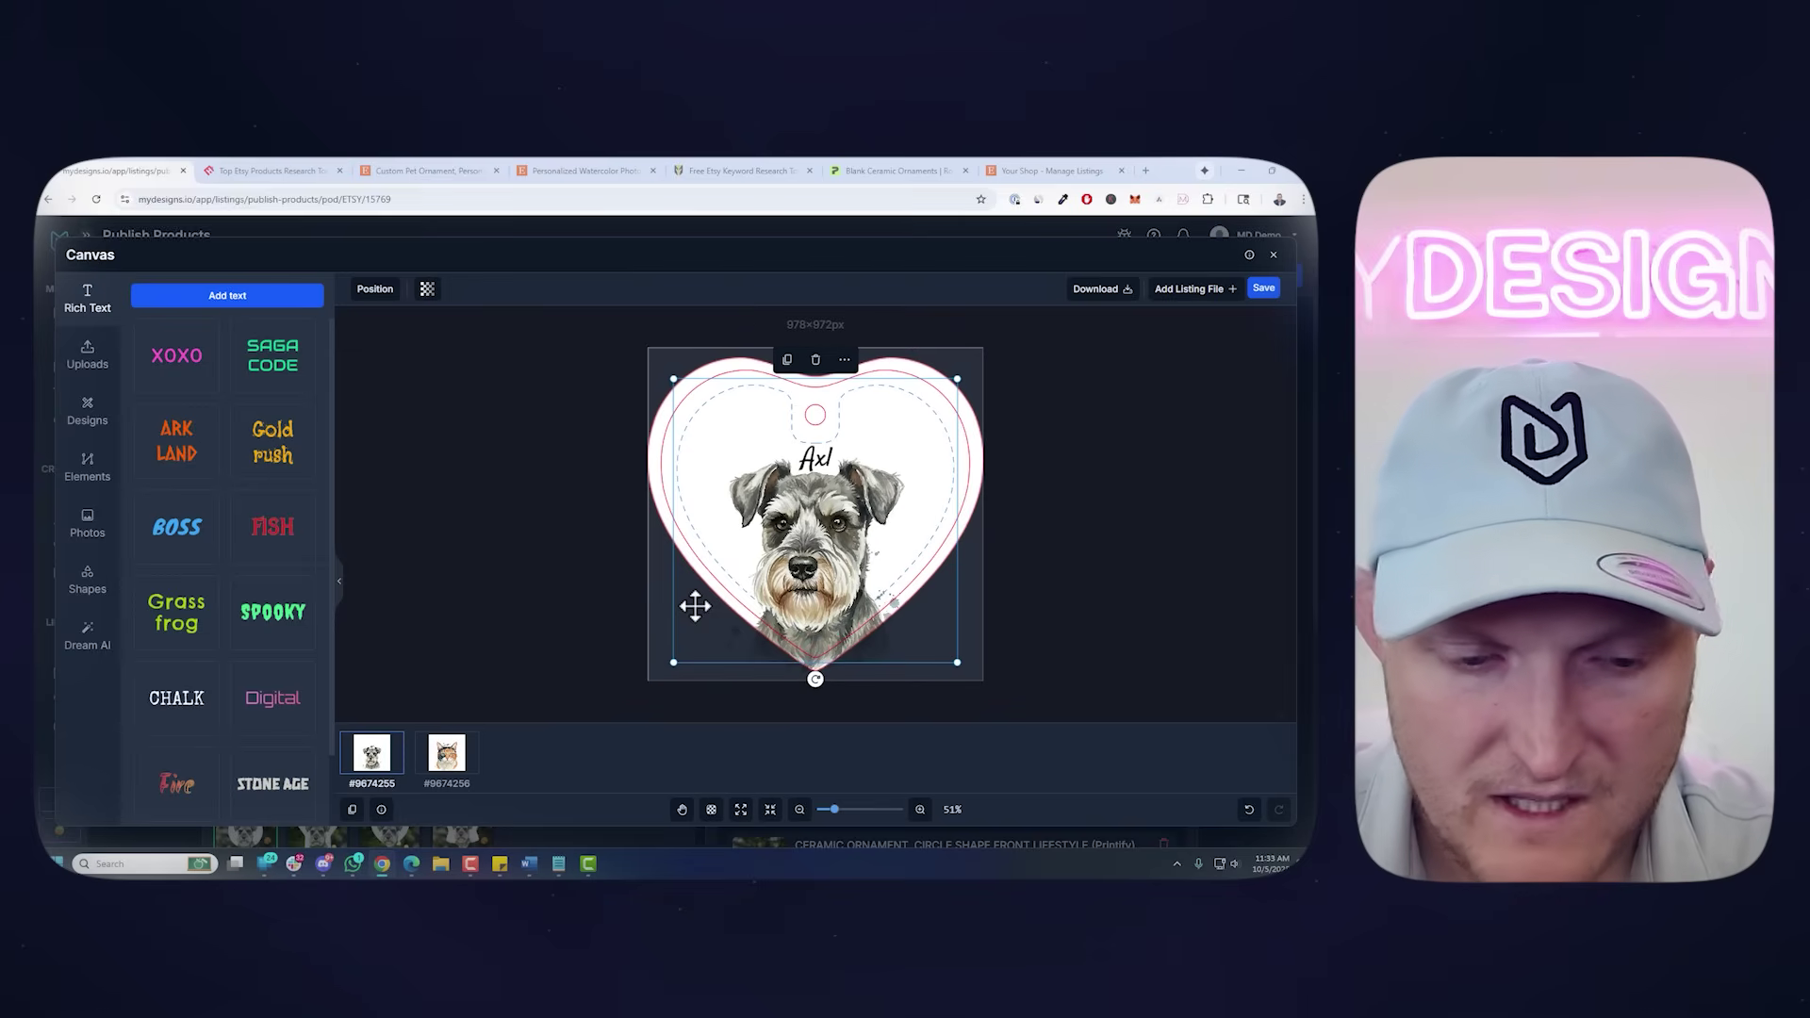
click(447, 754)
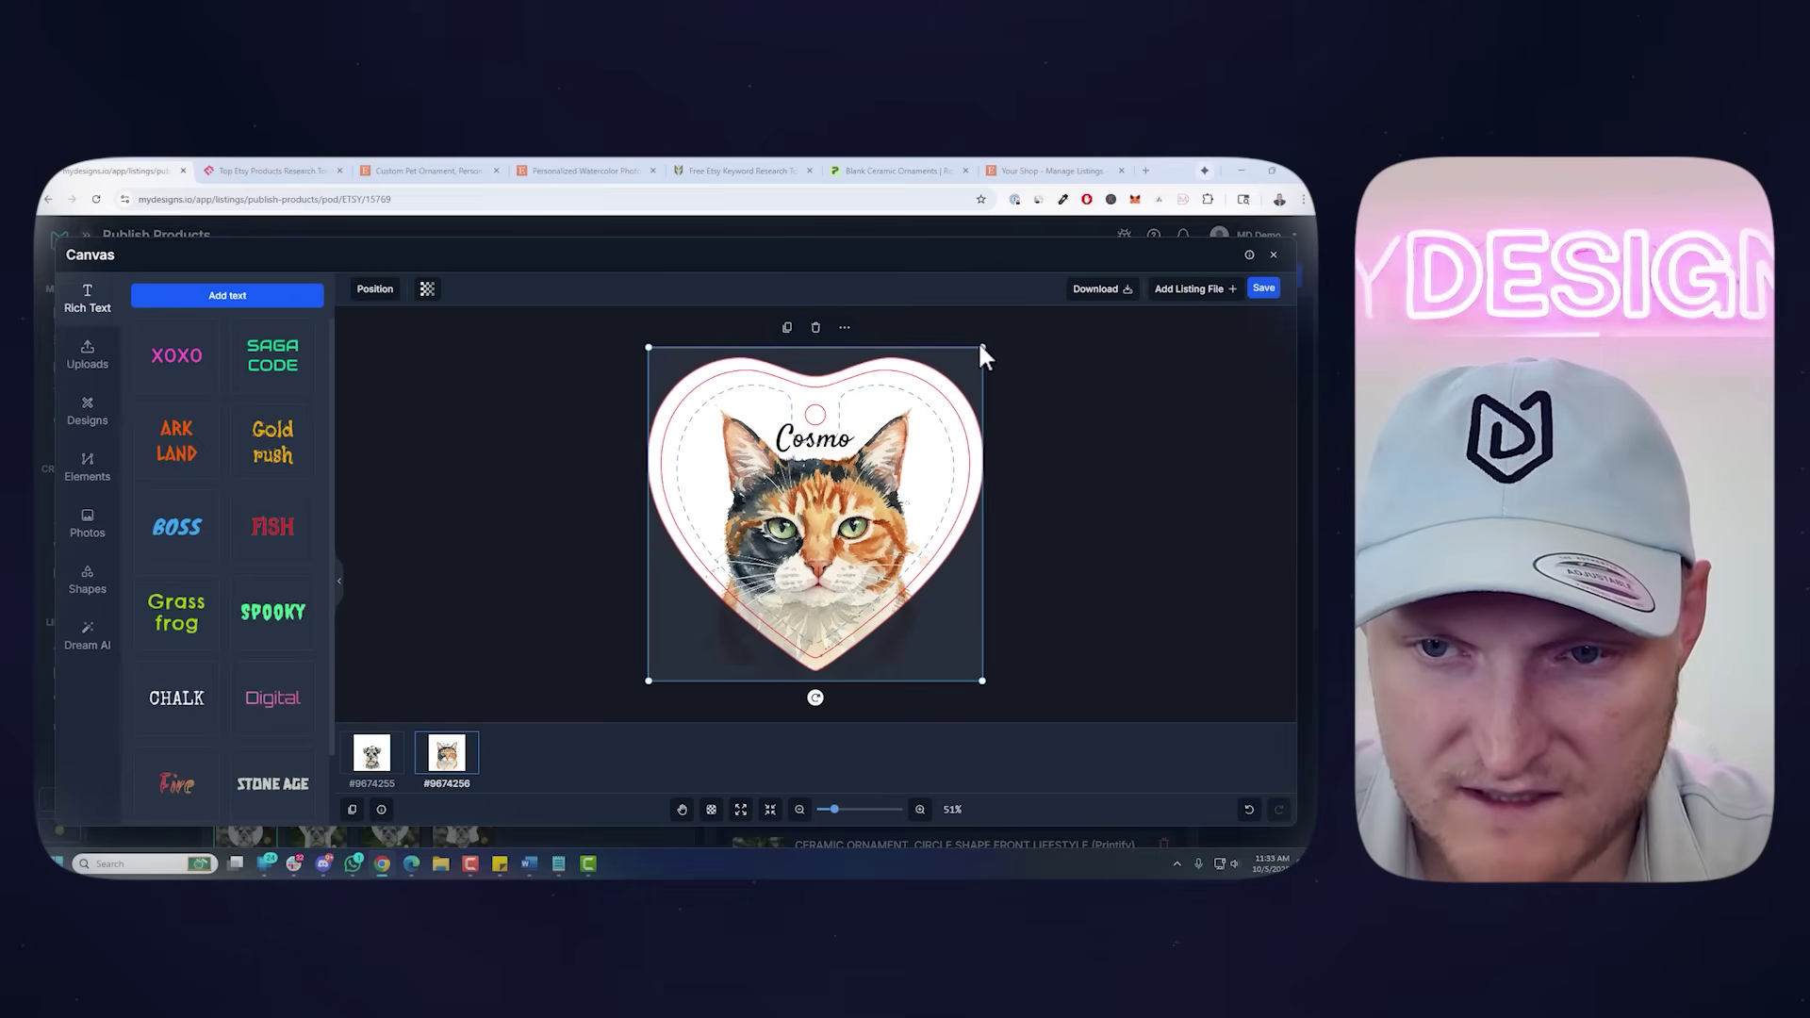
drag(978, 348, 958, 372)
drag(832, 464, 845, 463)
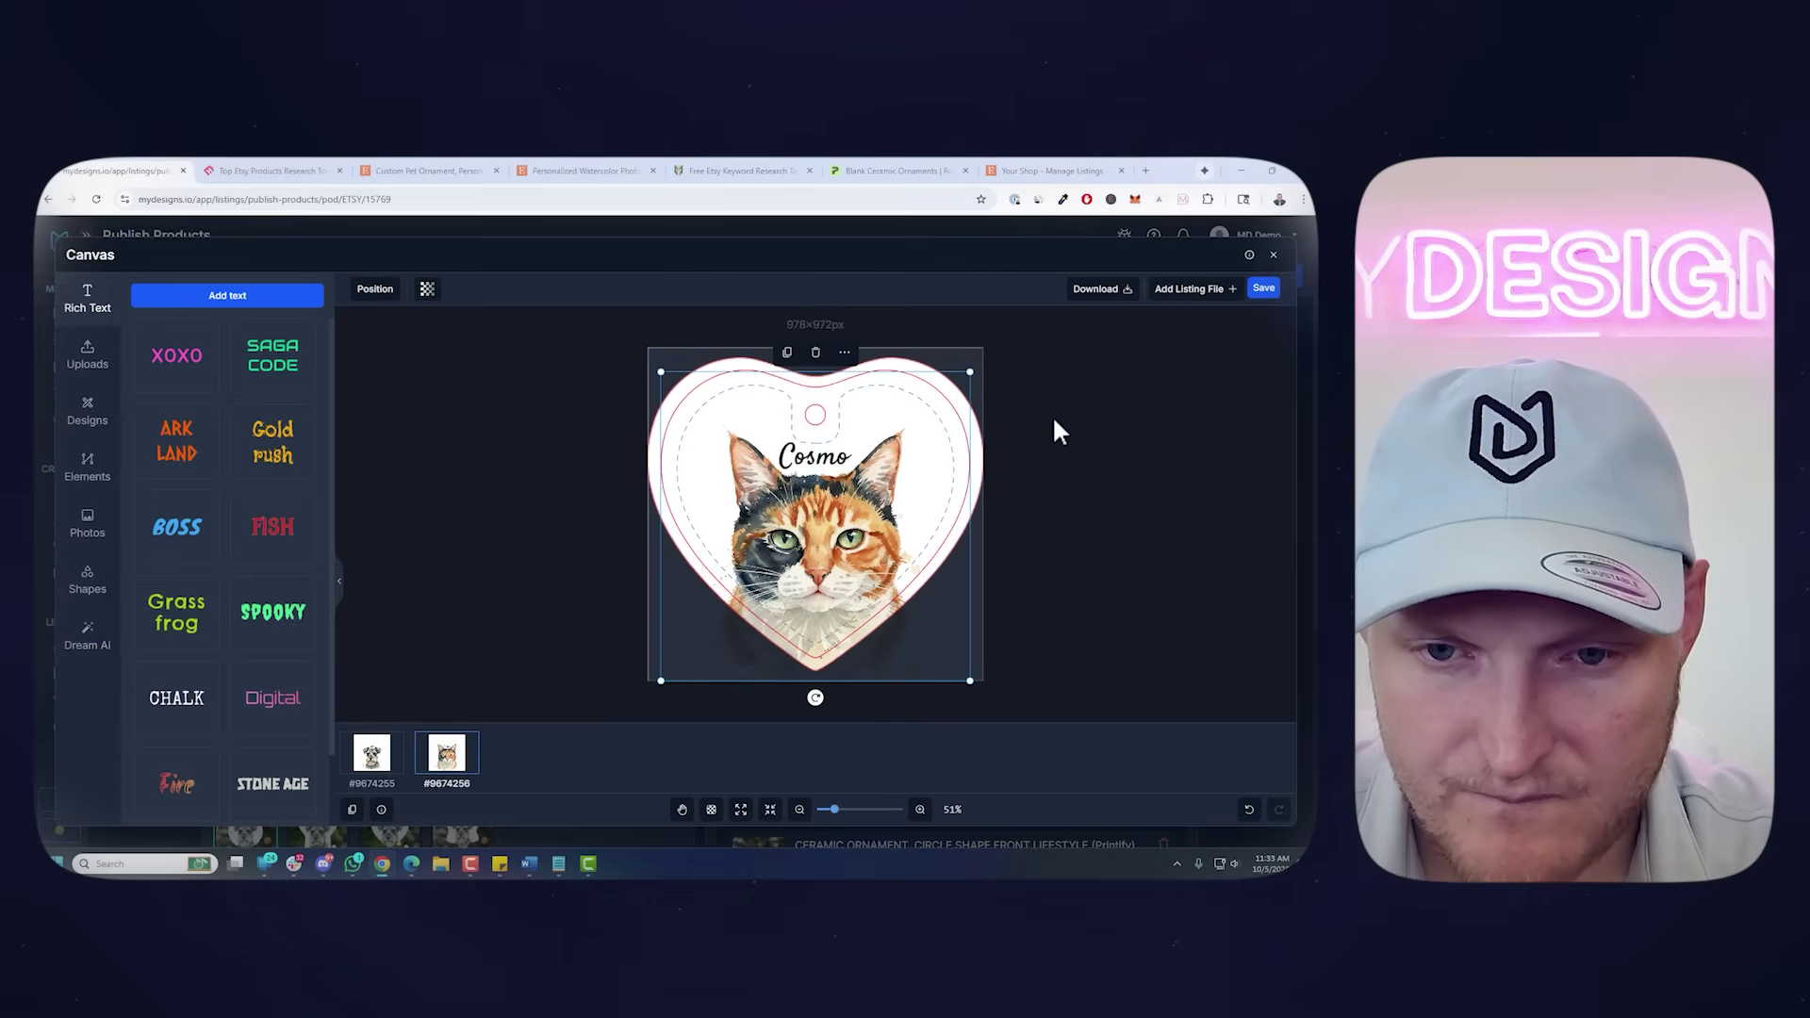
Save the heart designs, then enlarge the dog portrait on a white-background snowflake ornament
click(1264, 289)
click(1136, 614)
click(821, 490)
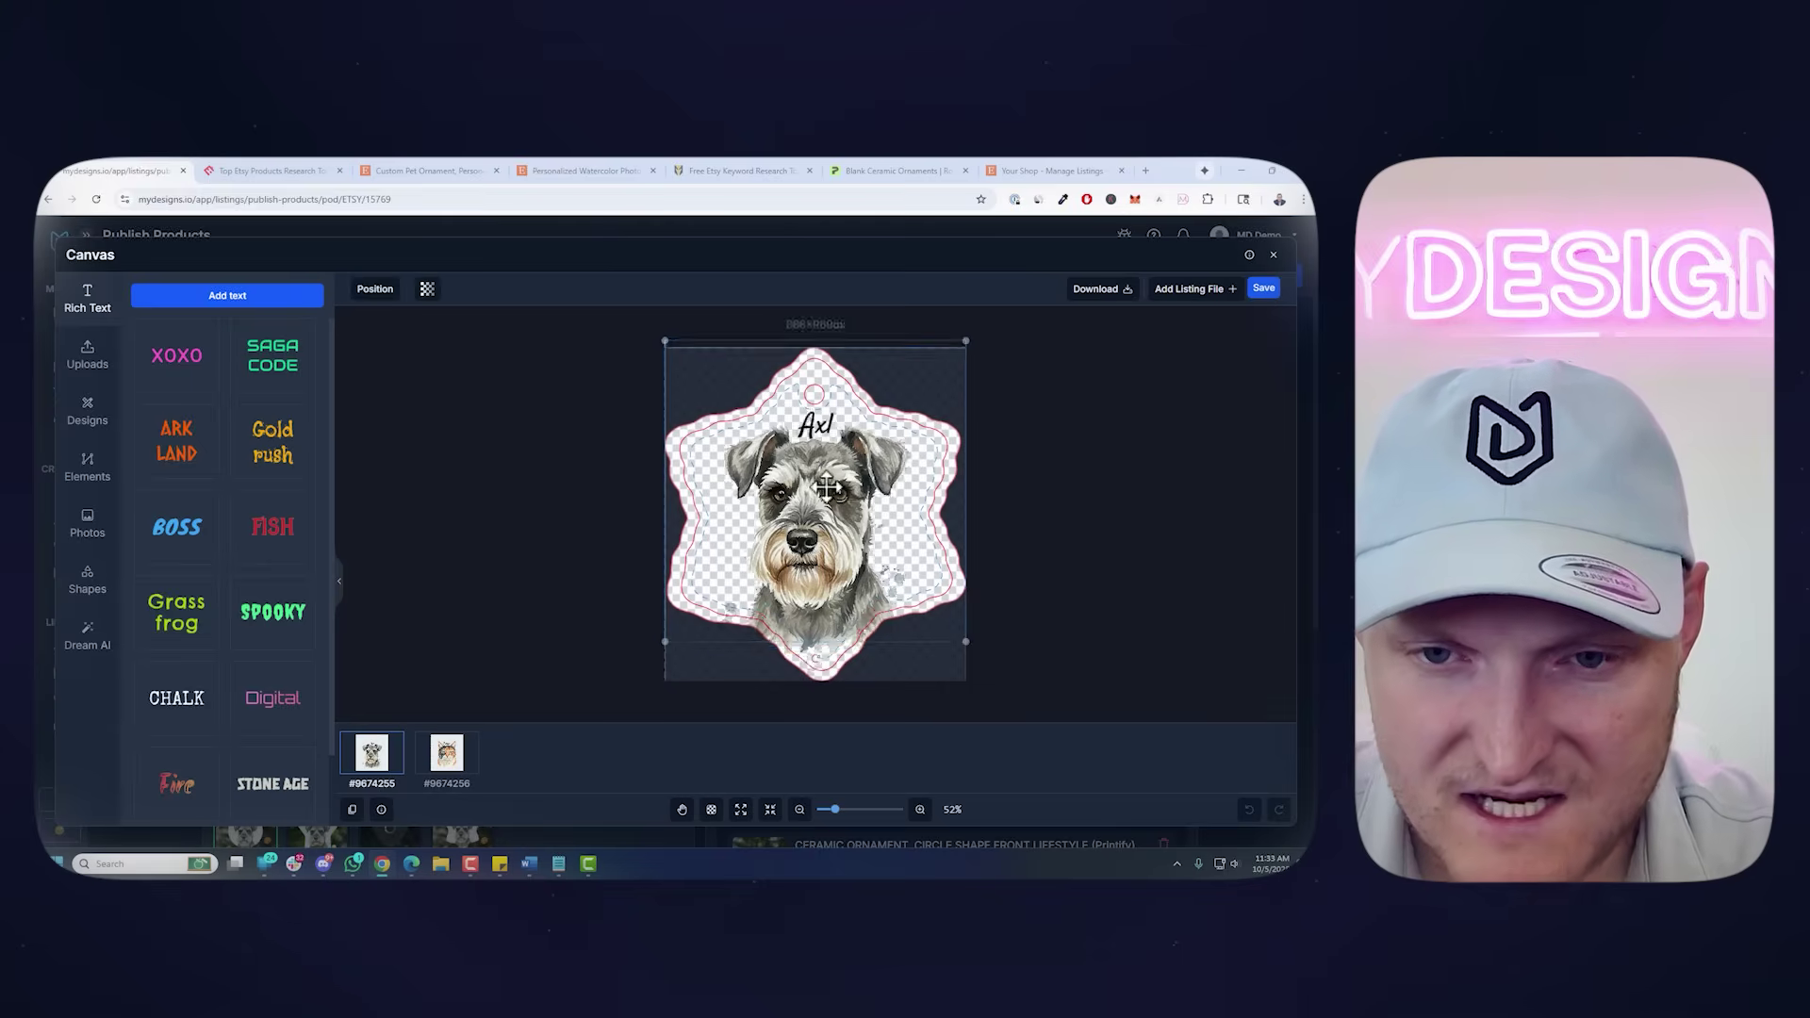
drag(820, 491, 822, 491)
drag(955, 646, 984, 668)
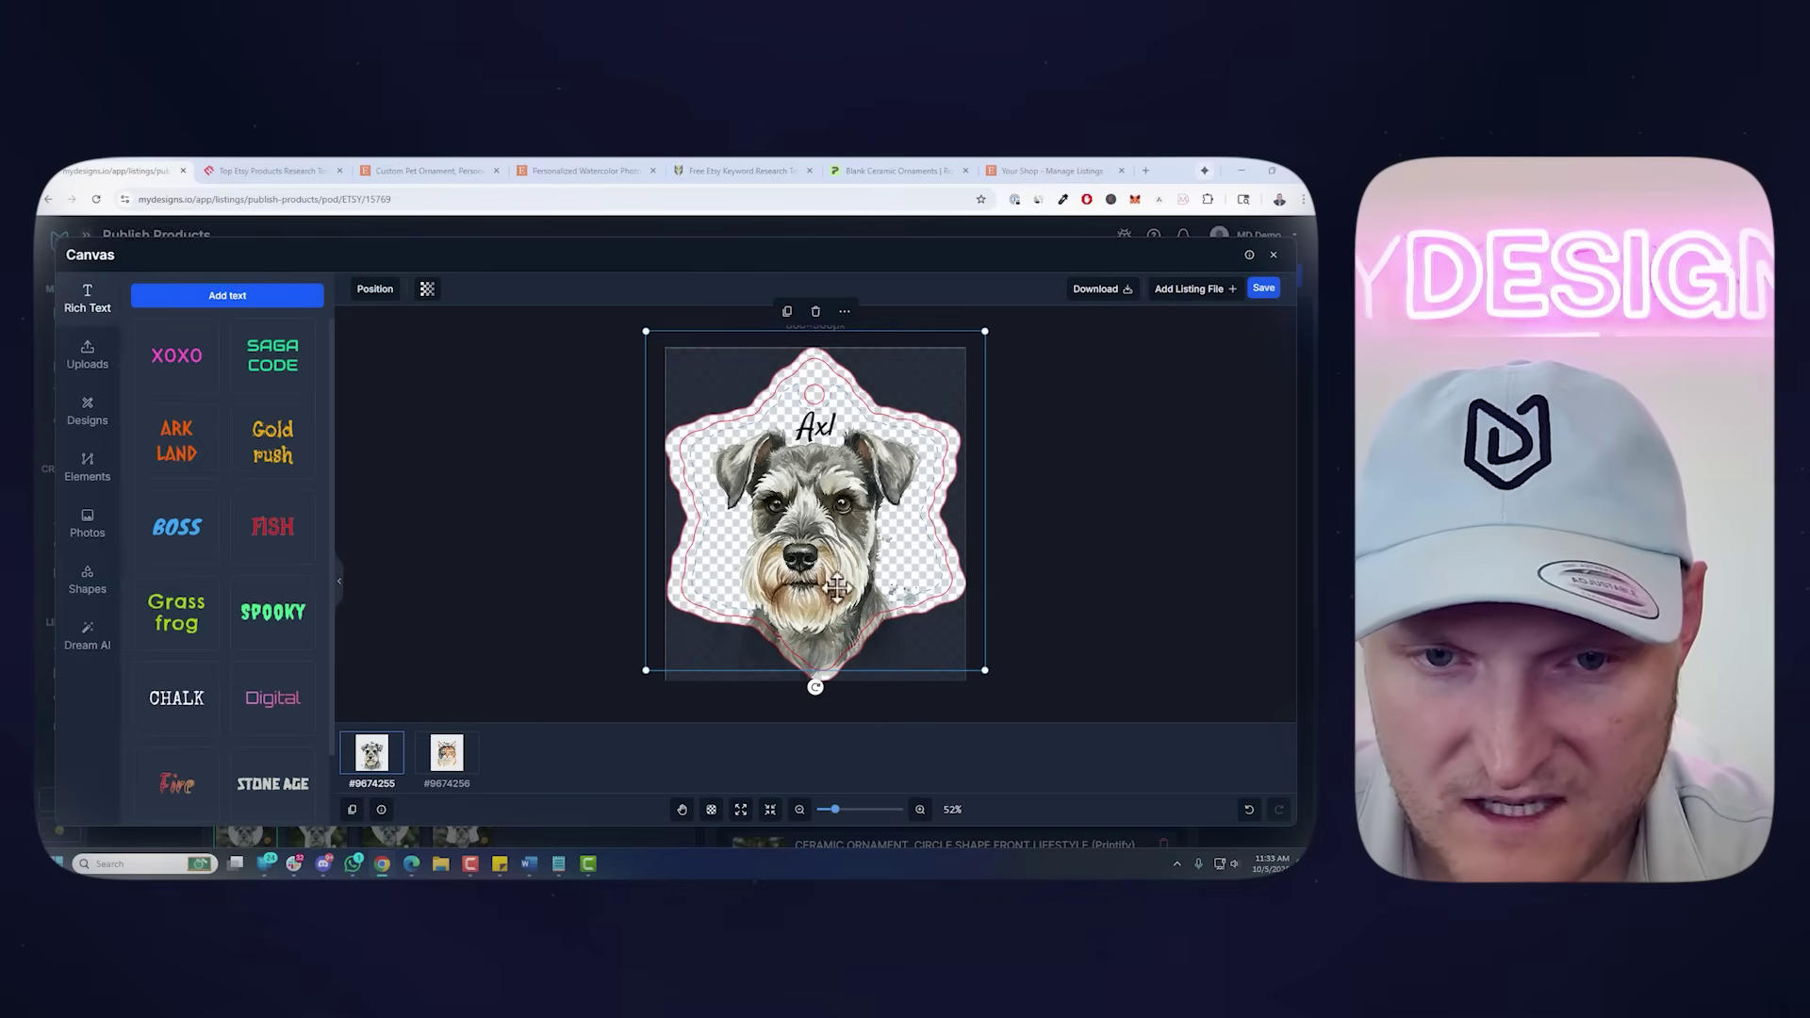
click(443, 349)
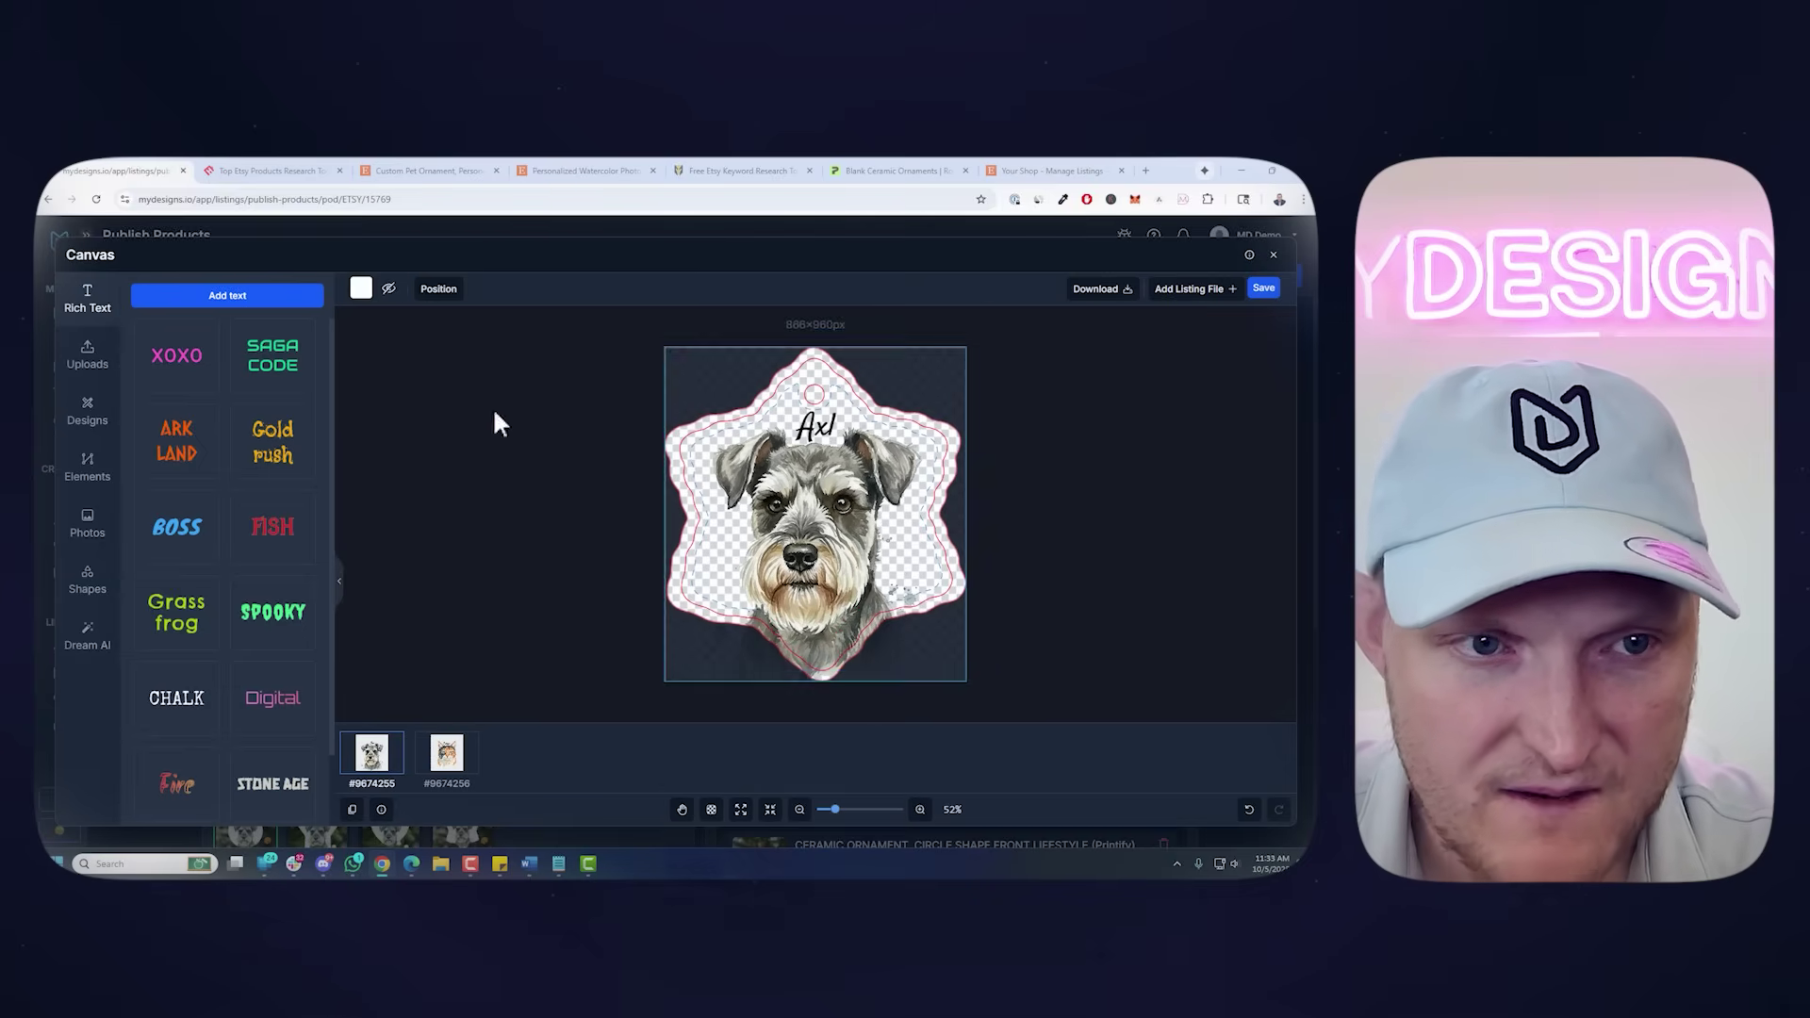
click(389, 289)
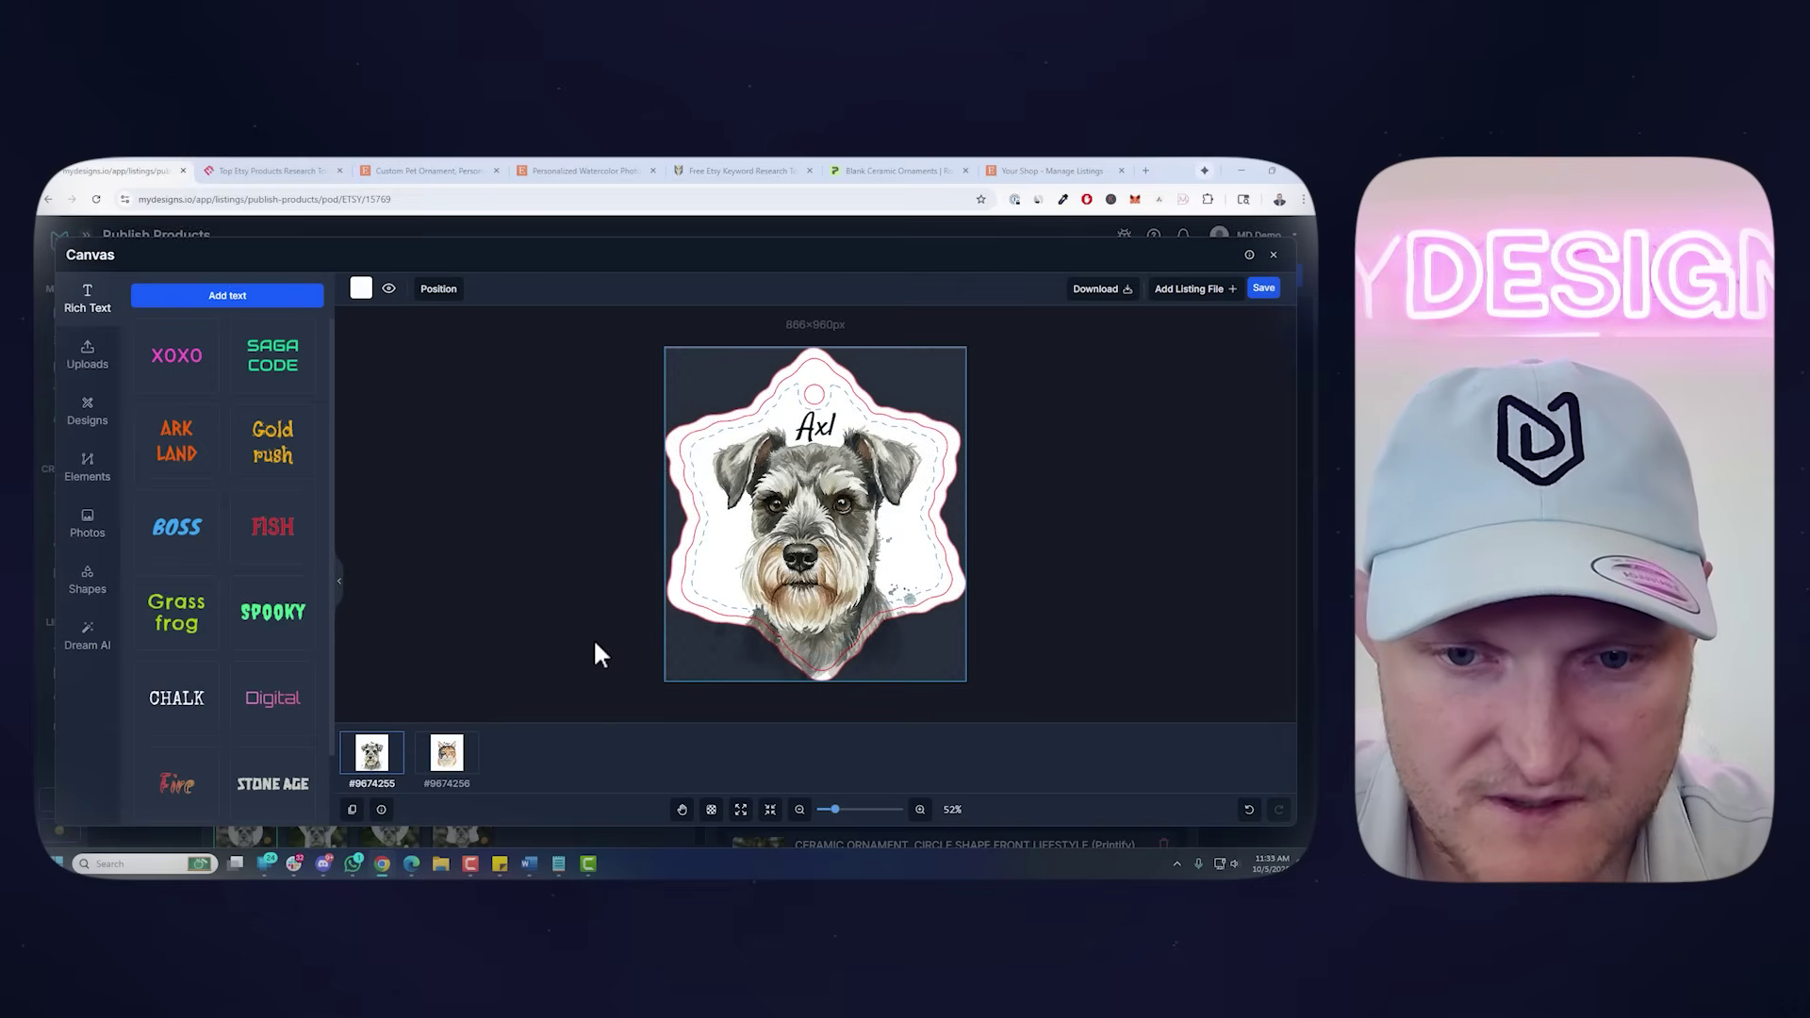
Shrink and recentre the Cosmo cat portrait on the snowflake, then save the designs
click(467, 766)
click(953, 380)
drag(967, 348, 938, 373)
drag(849, 453, 853, 455)
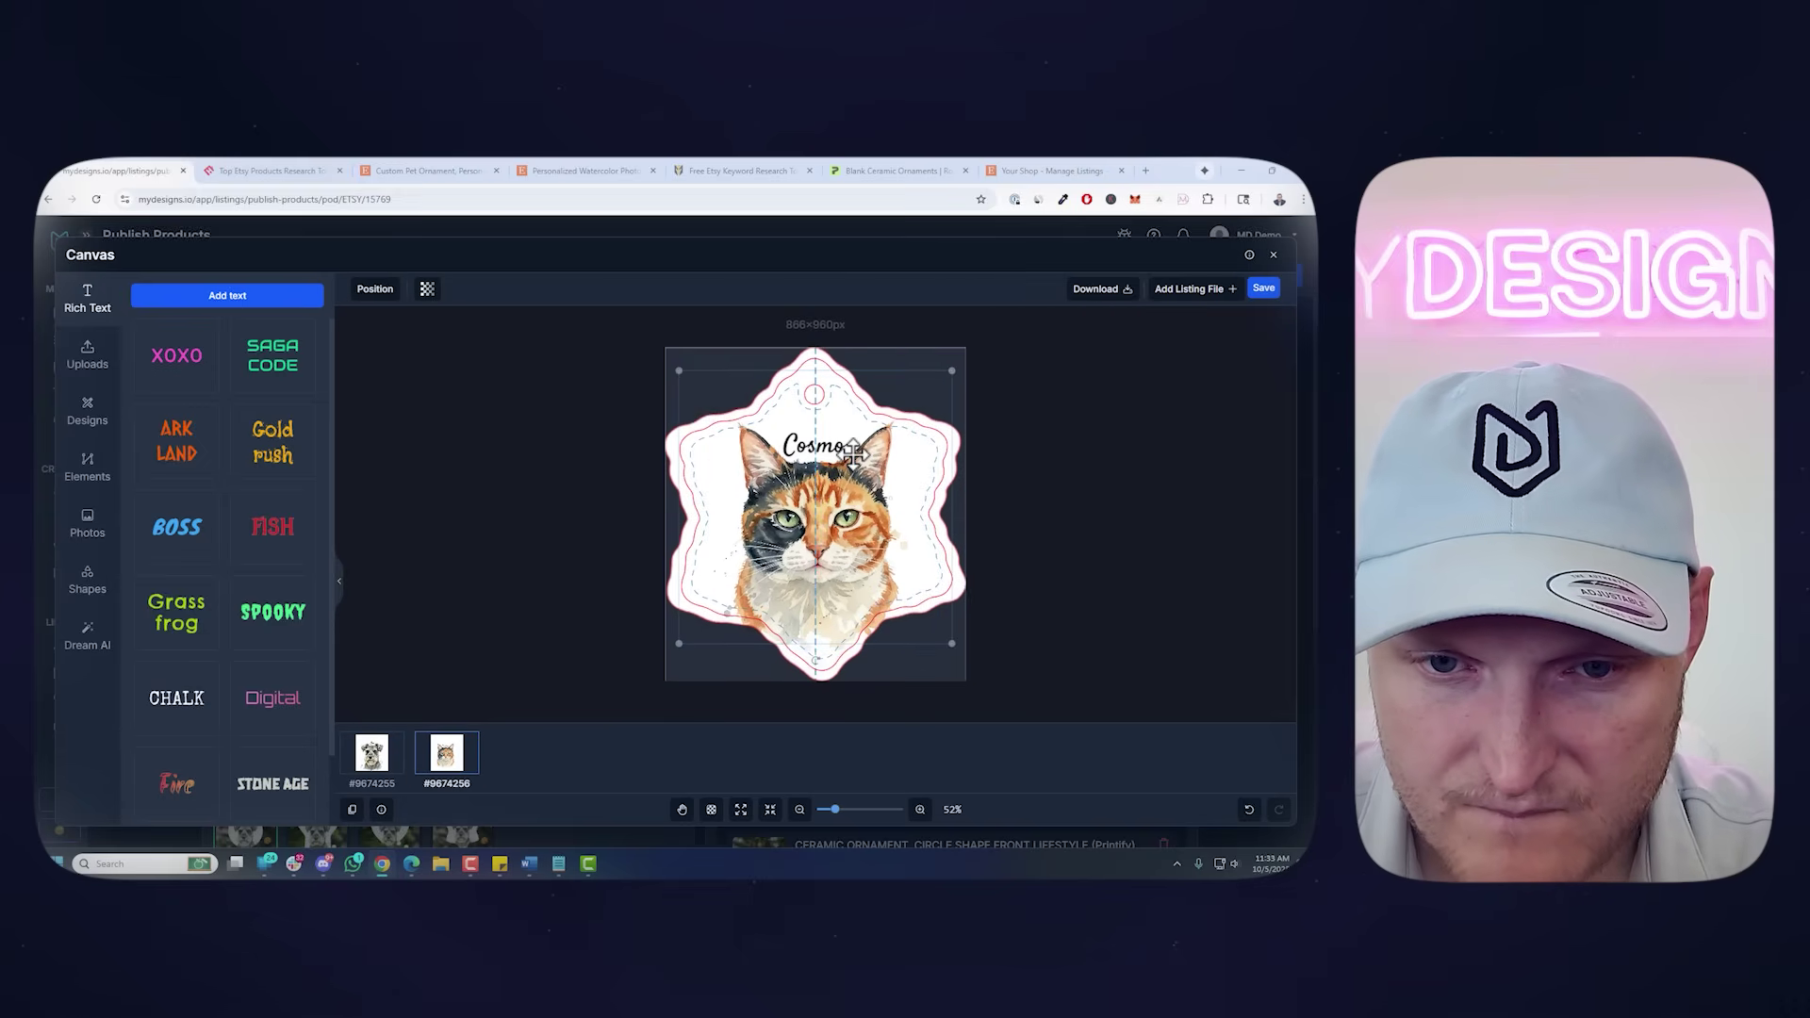
click(1030, 479)
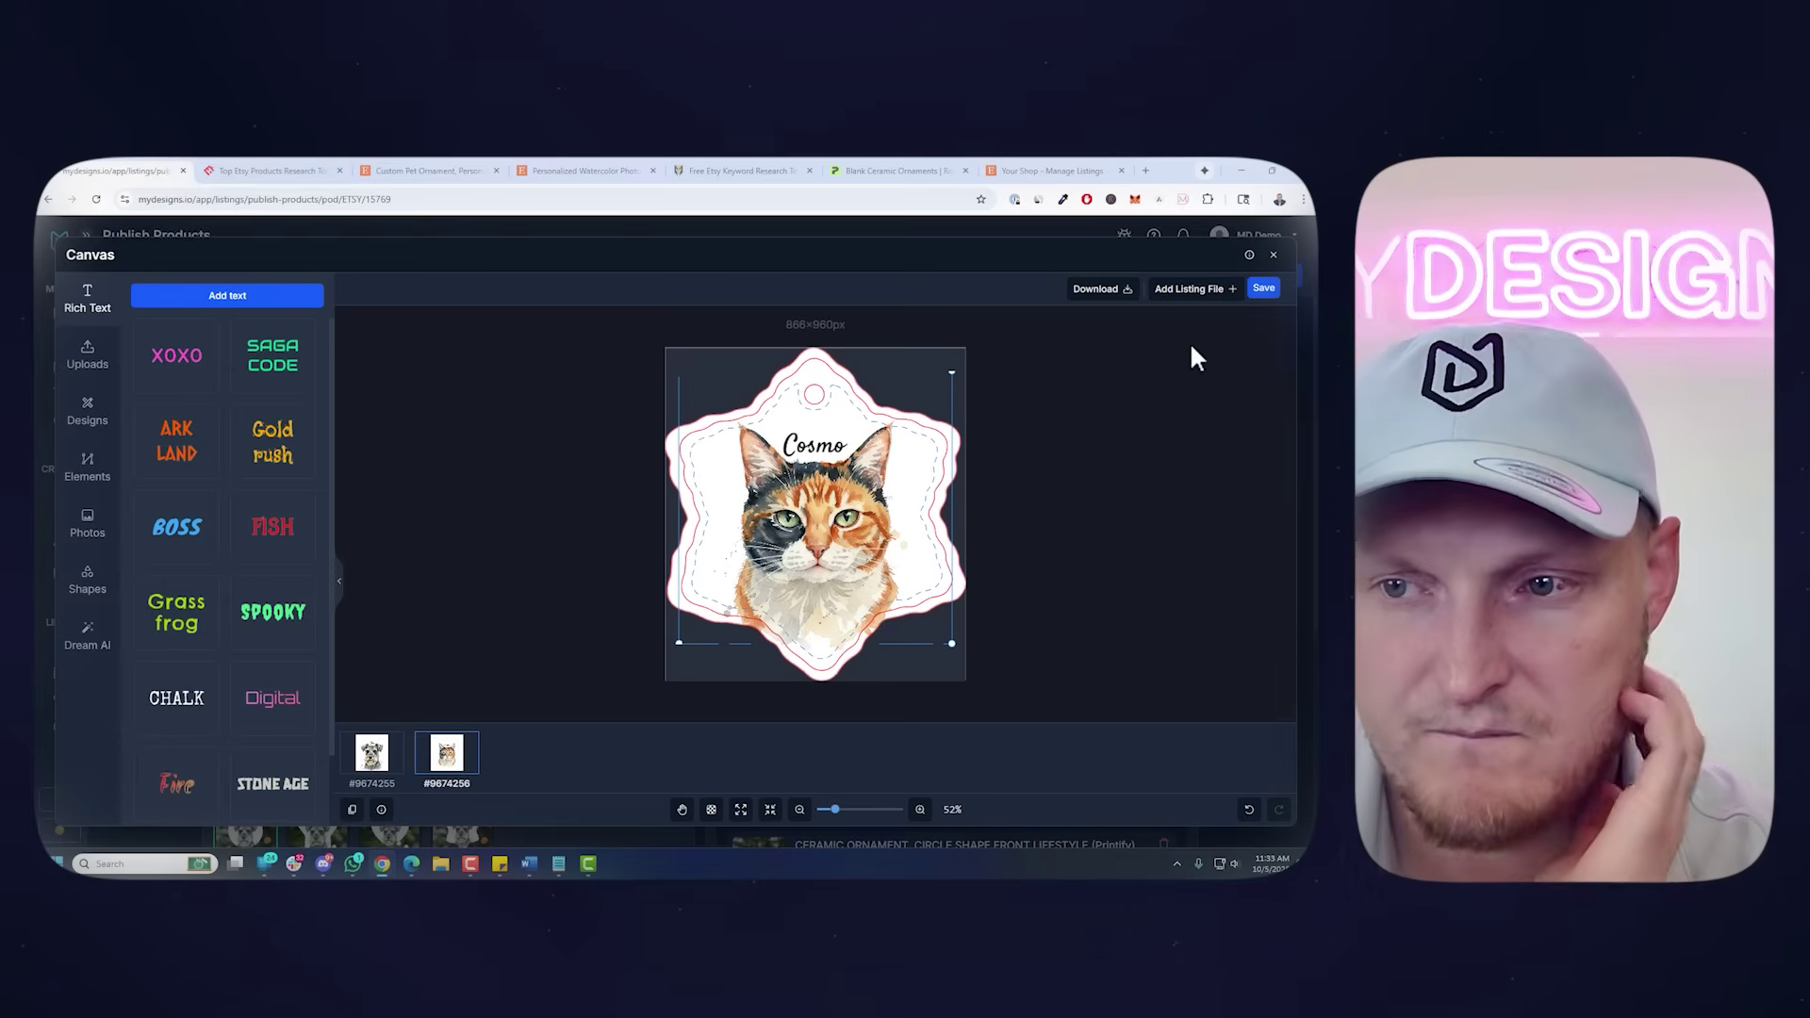
click(1261, 290)
Preview the dog listing's star, heart and snowflake ornament mockups
scroll(523, 616, down, 1)
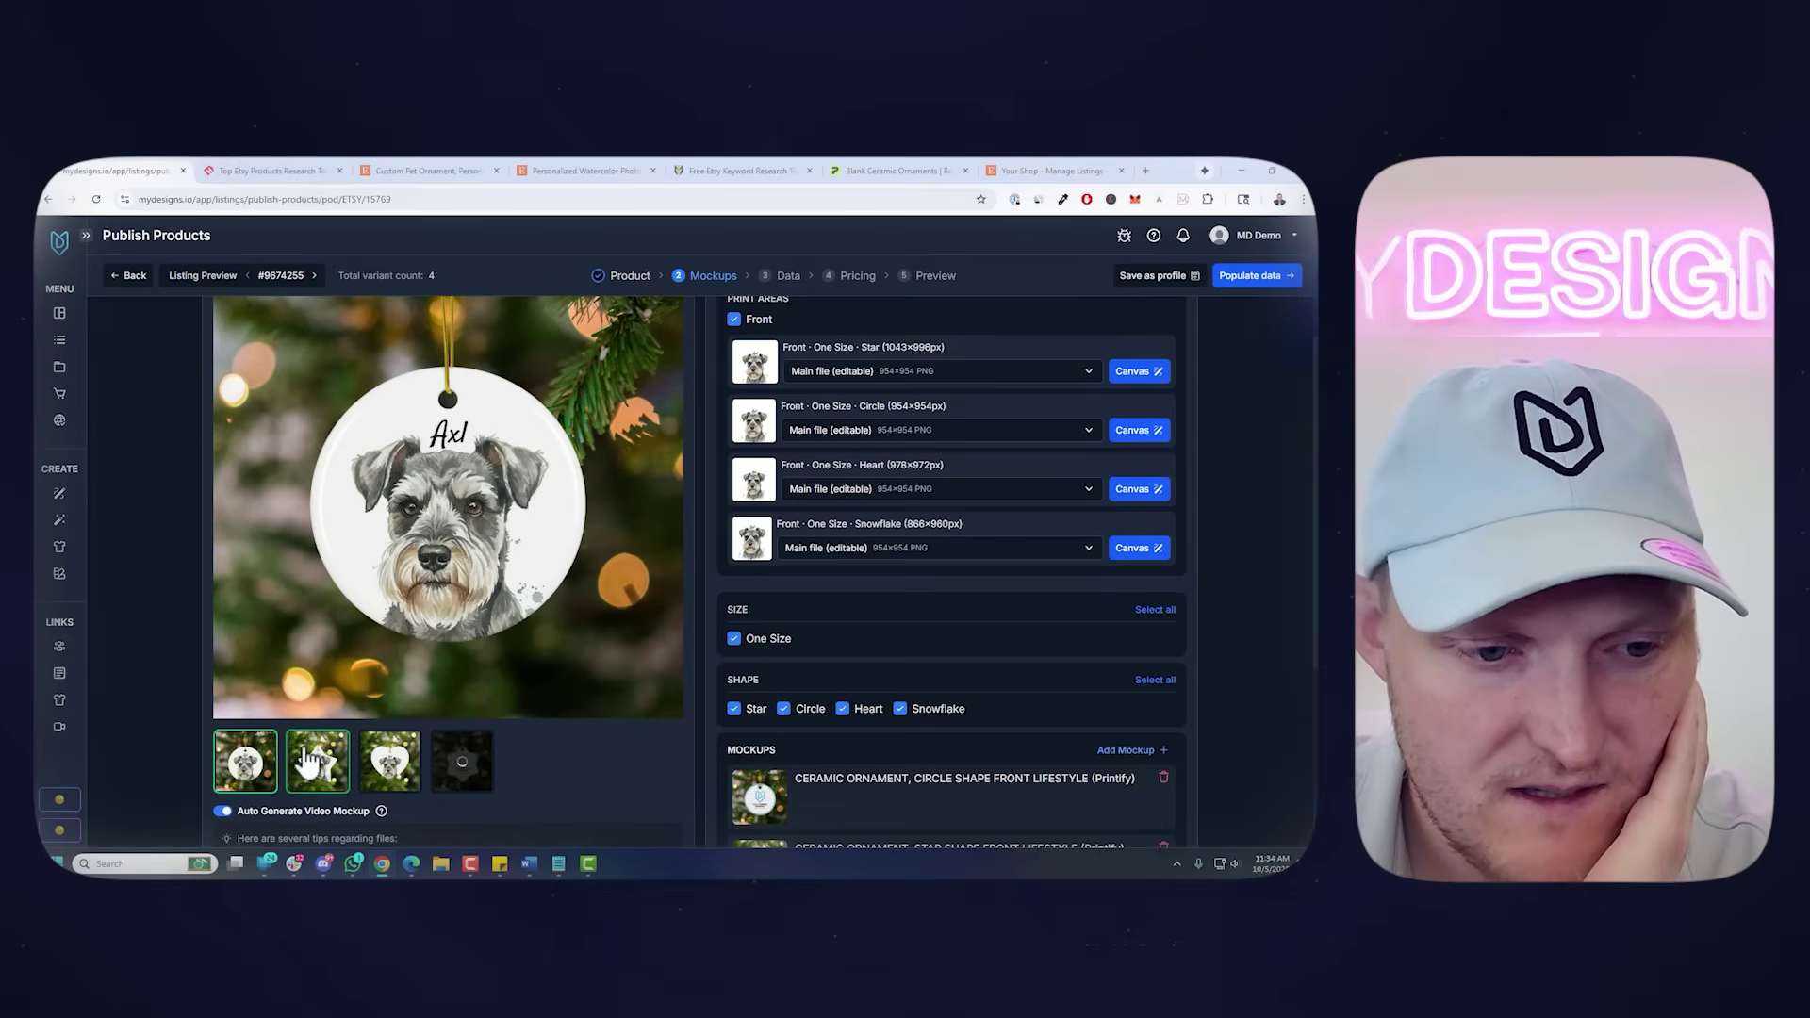
click(696, 819)
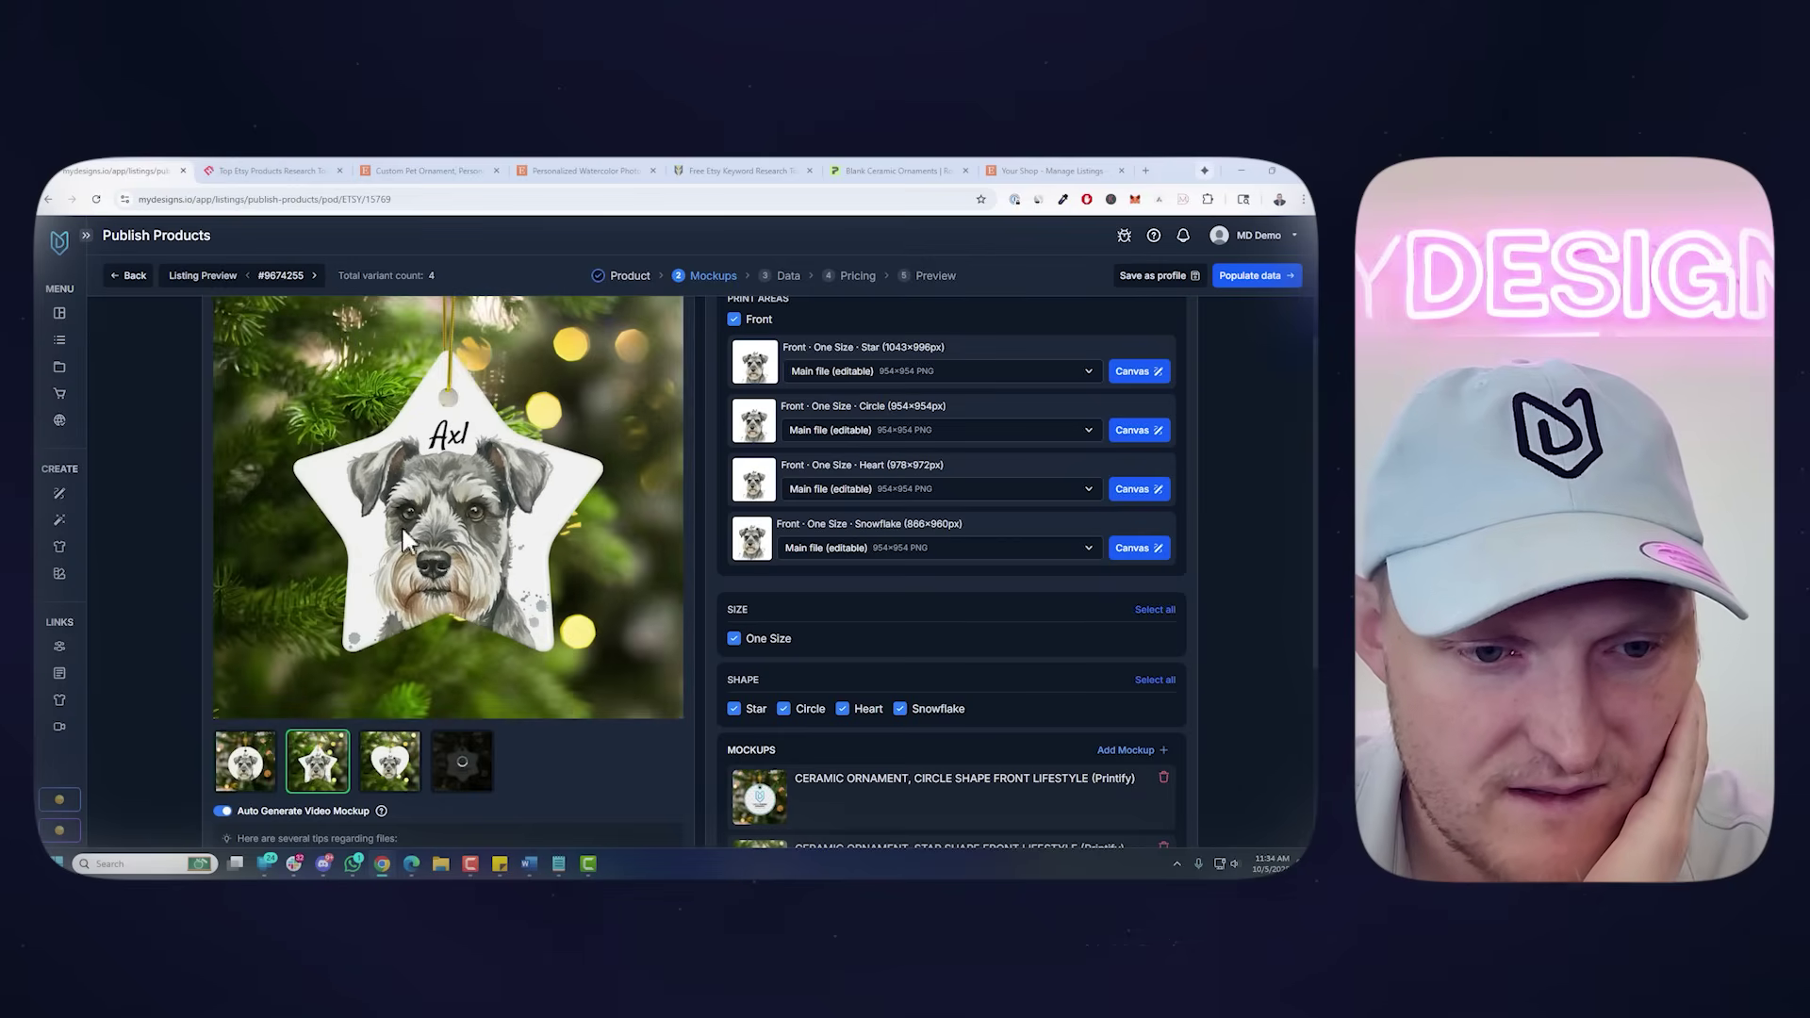
click(394, 757)
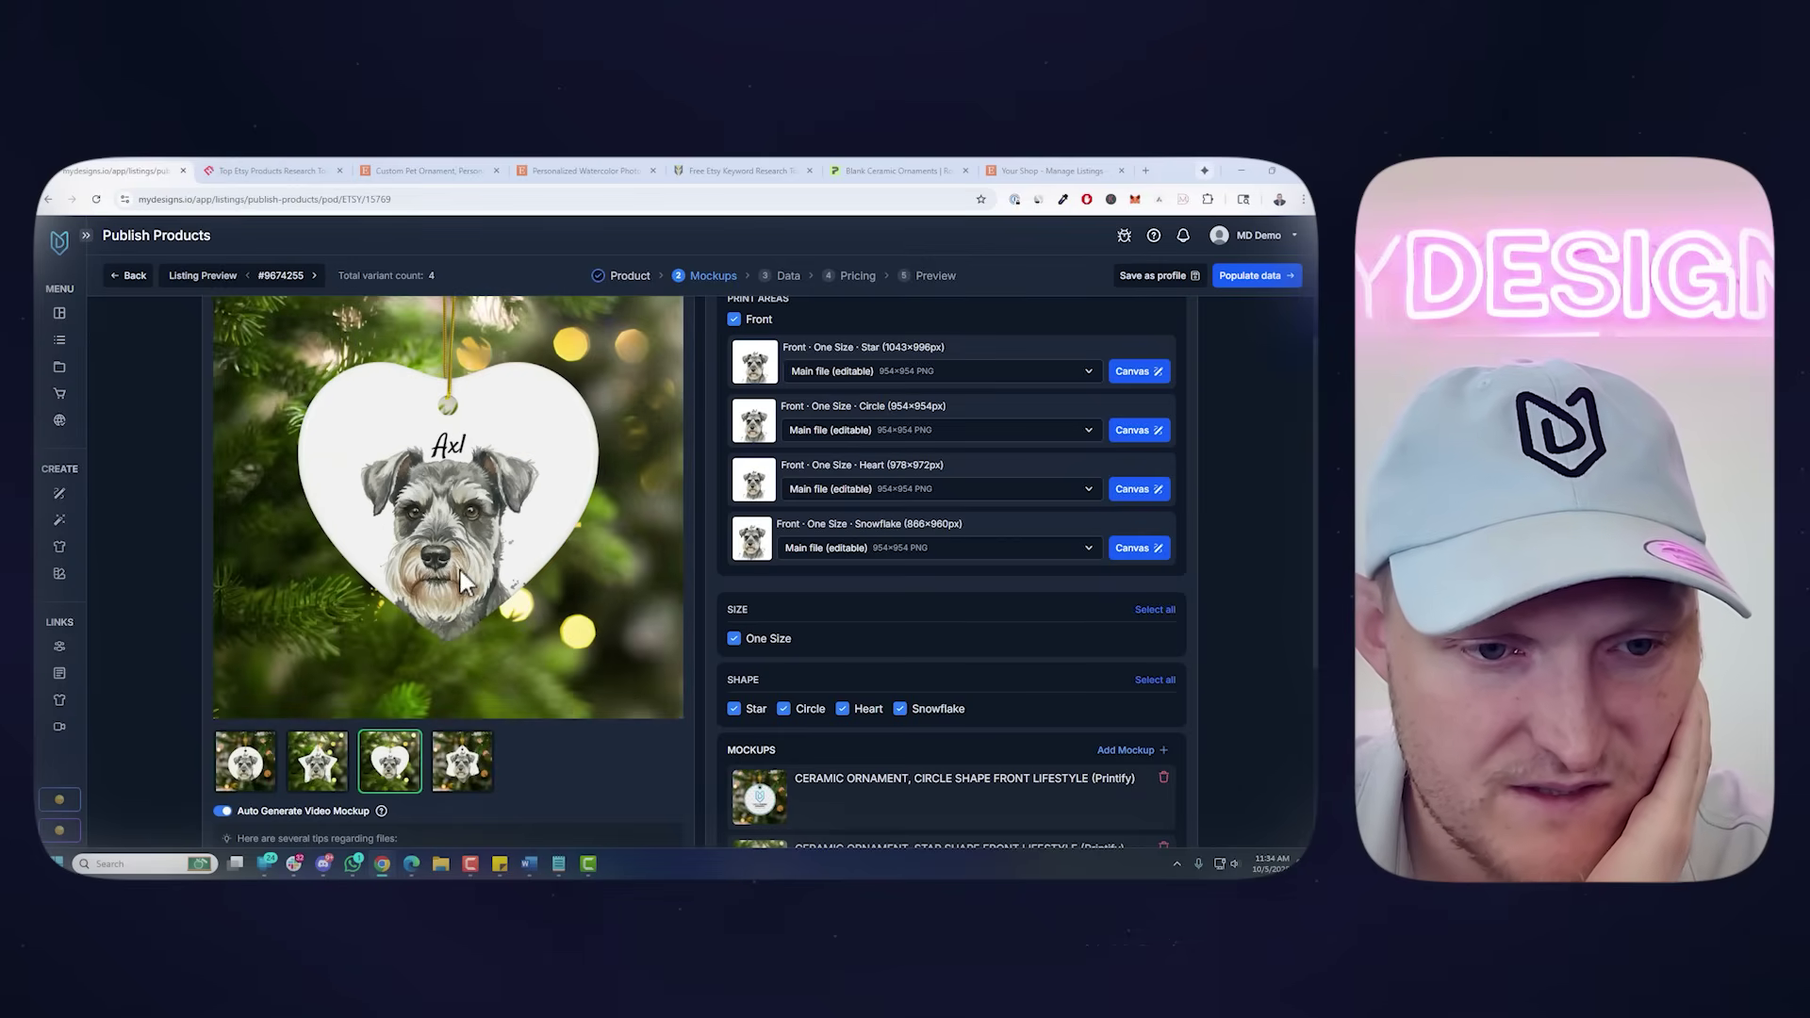
click(462, 760)
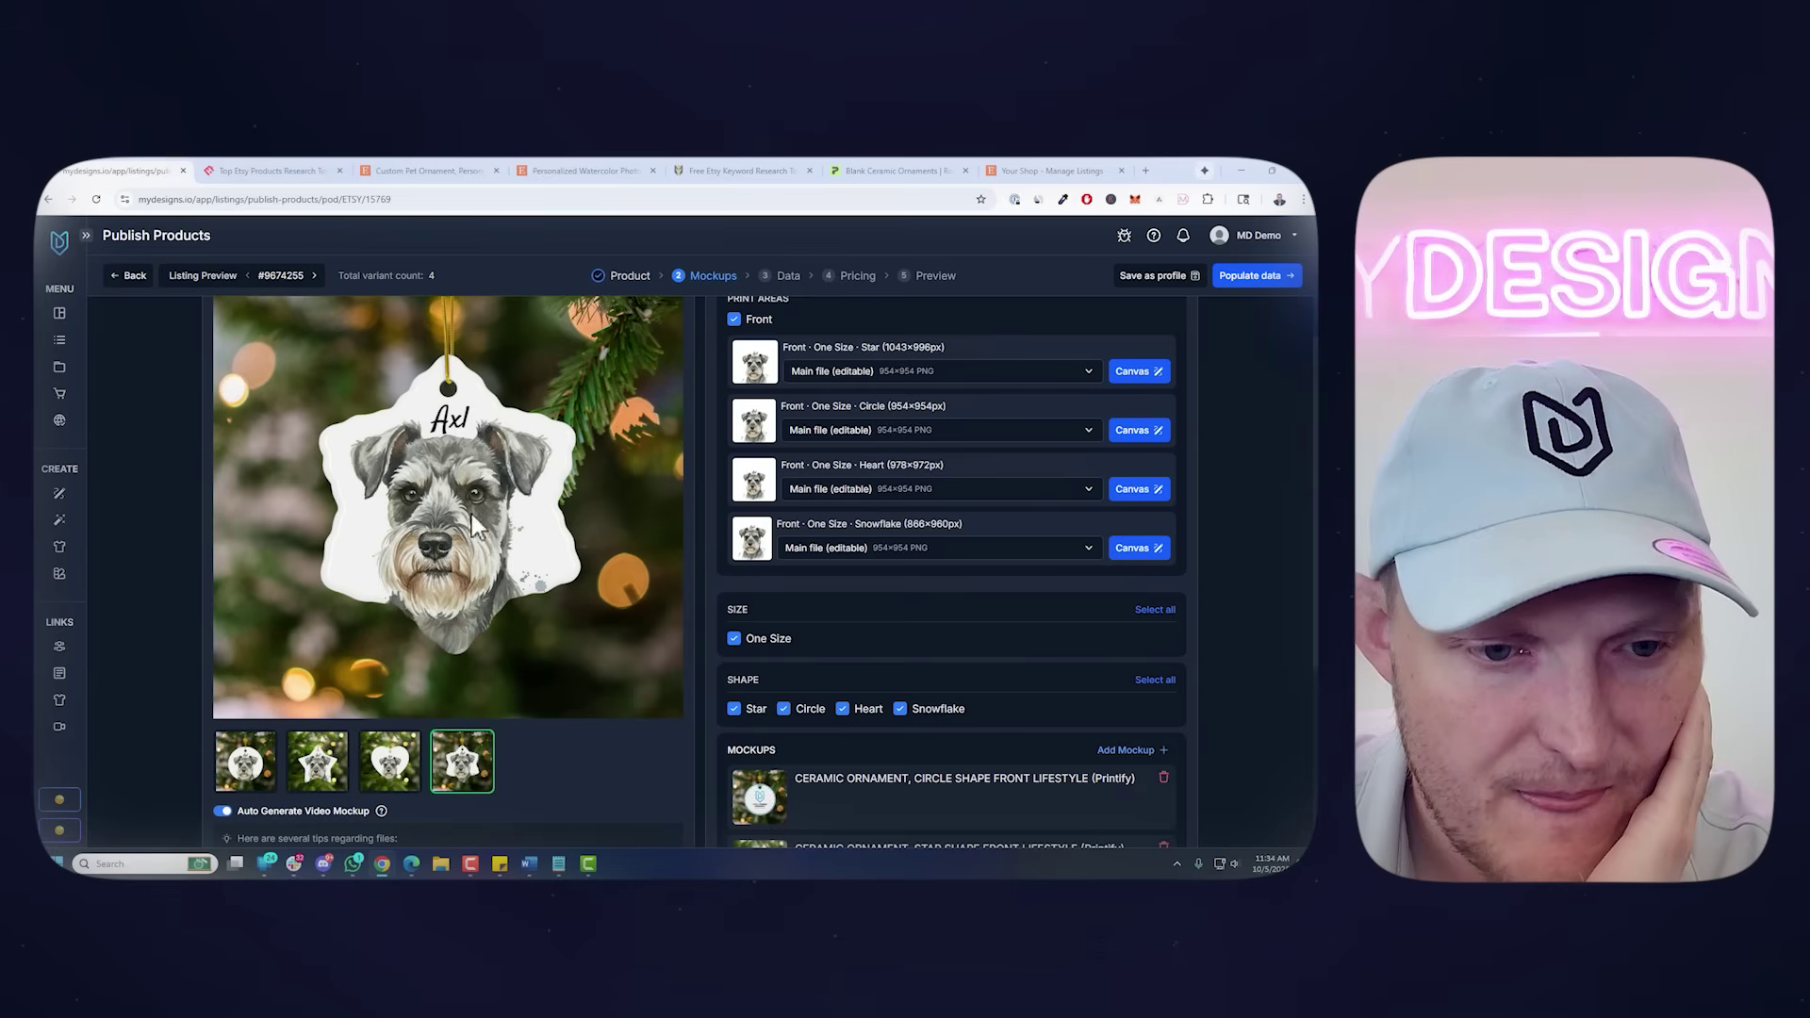
scroll(669, 437, up, 2)
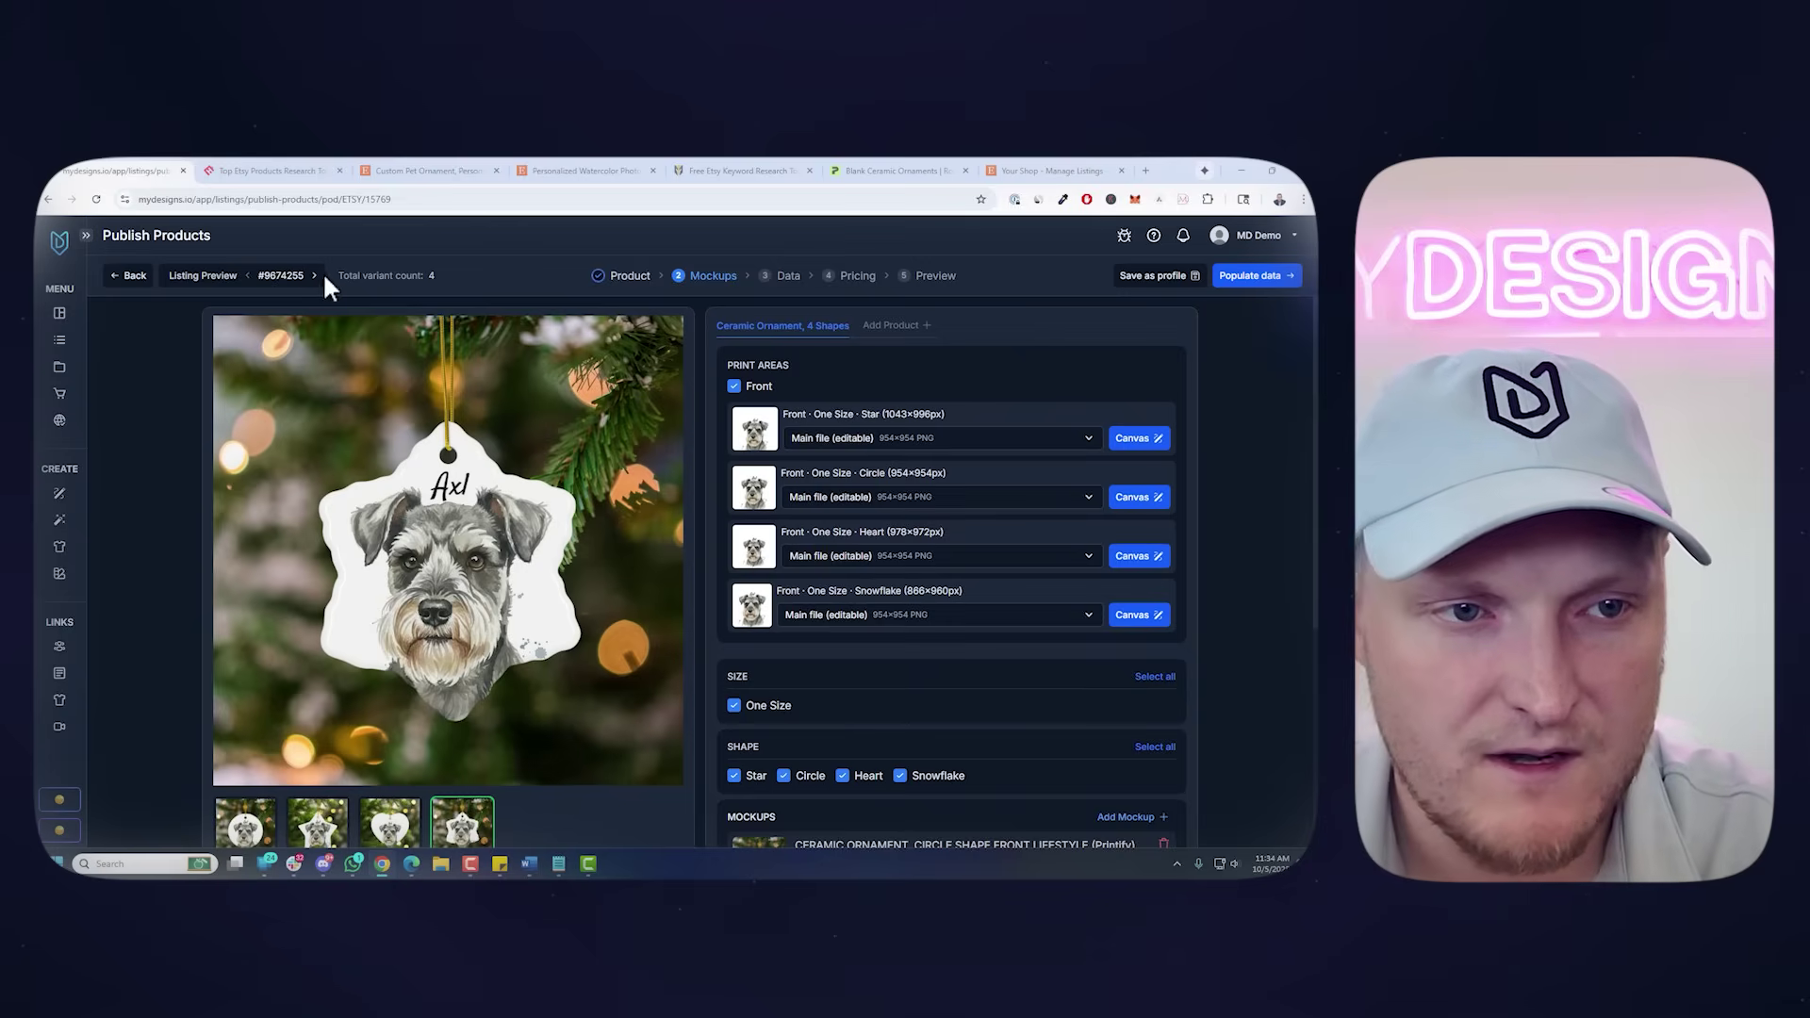
Move to the cat listing, preview its star, heart and snowflake mockups, and close Add Mockup without adding any
click(325, 299)
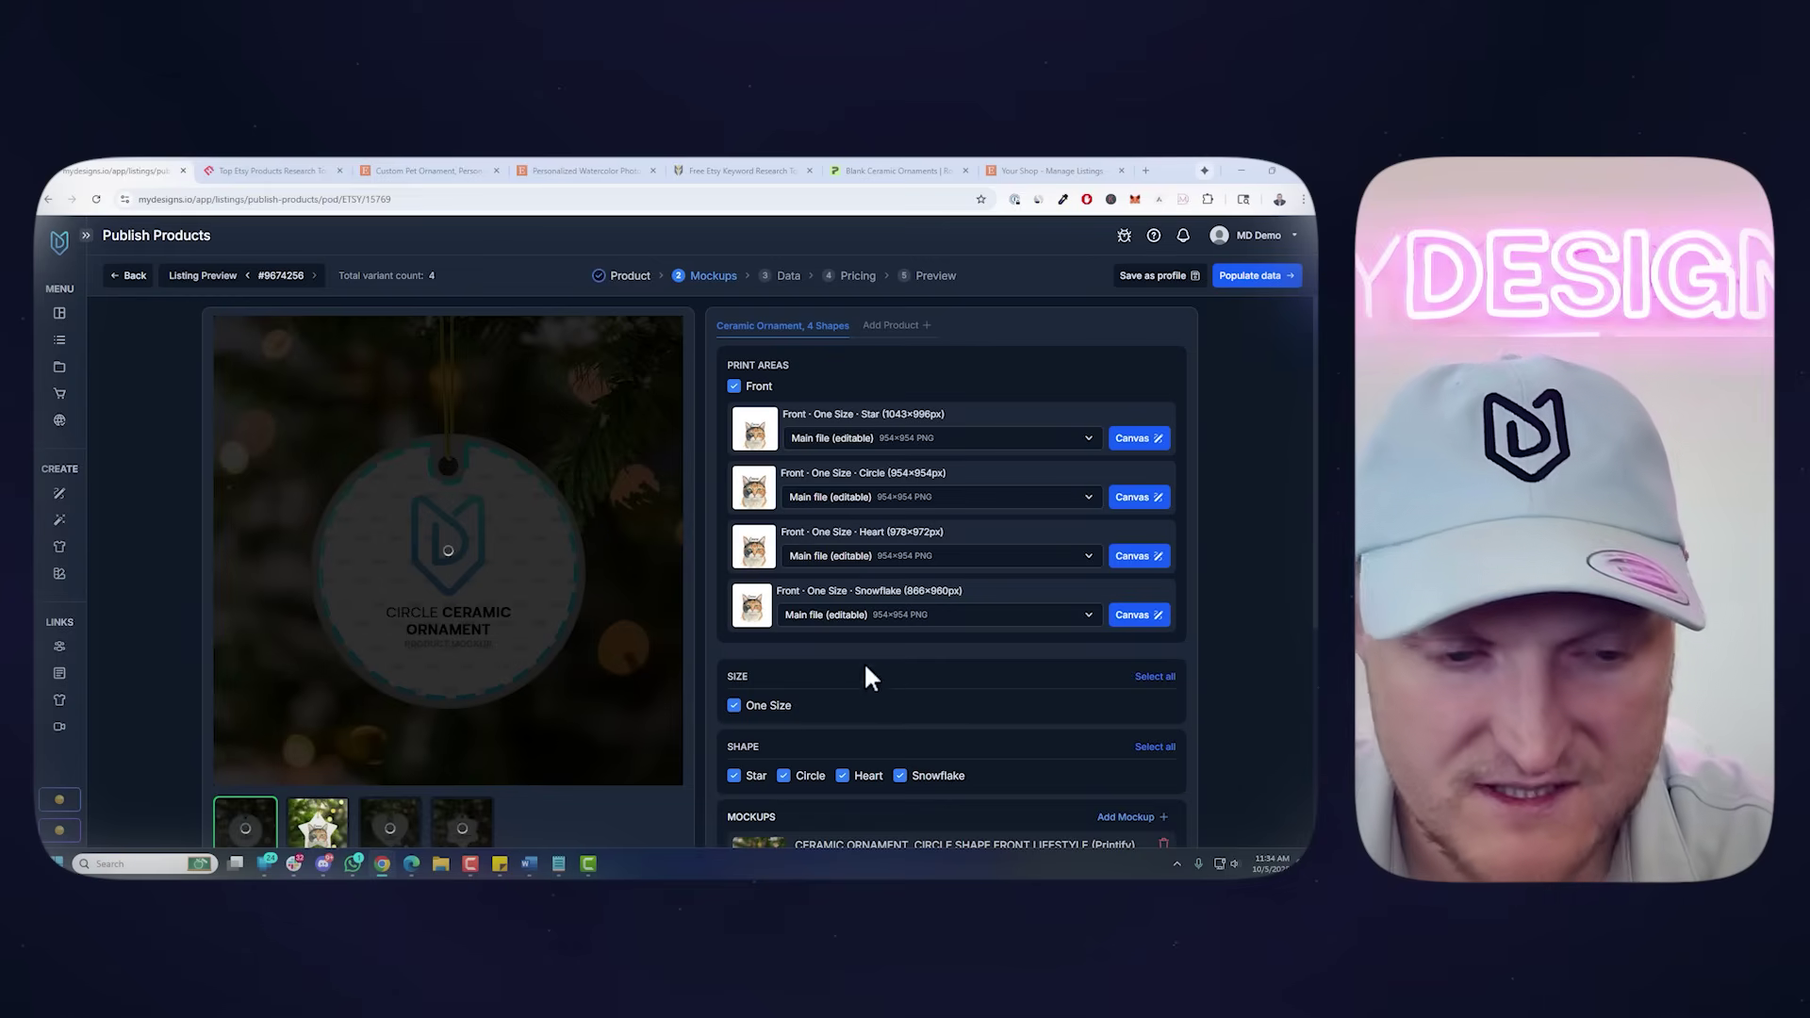
click(326, 832)
click(396, 835)
click(462, 830)
scroll(1050, 528, down, 2)
scroll(1053, 543, down, 1)
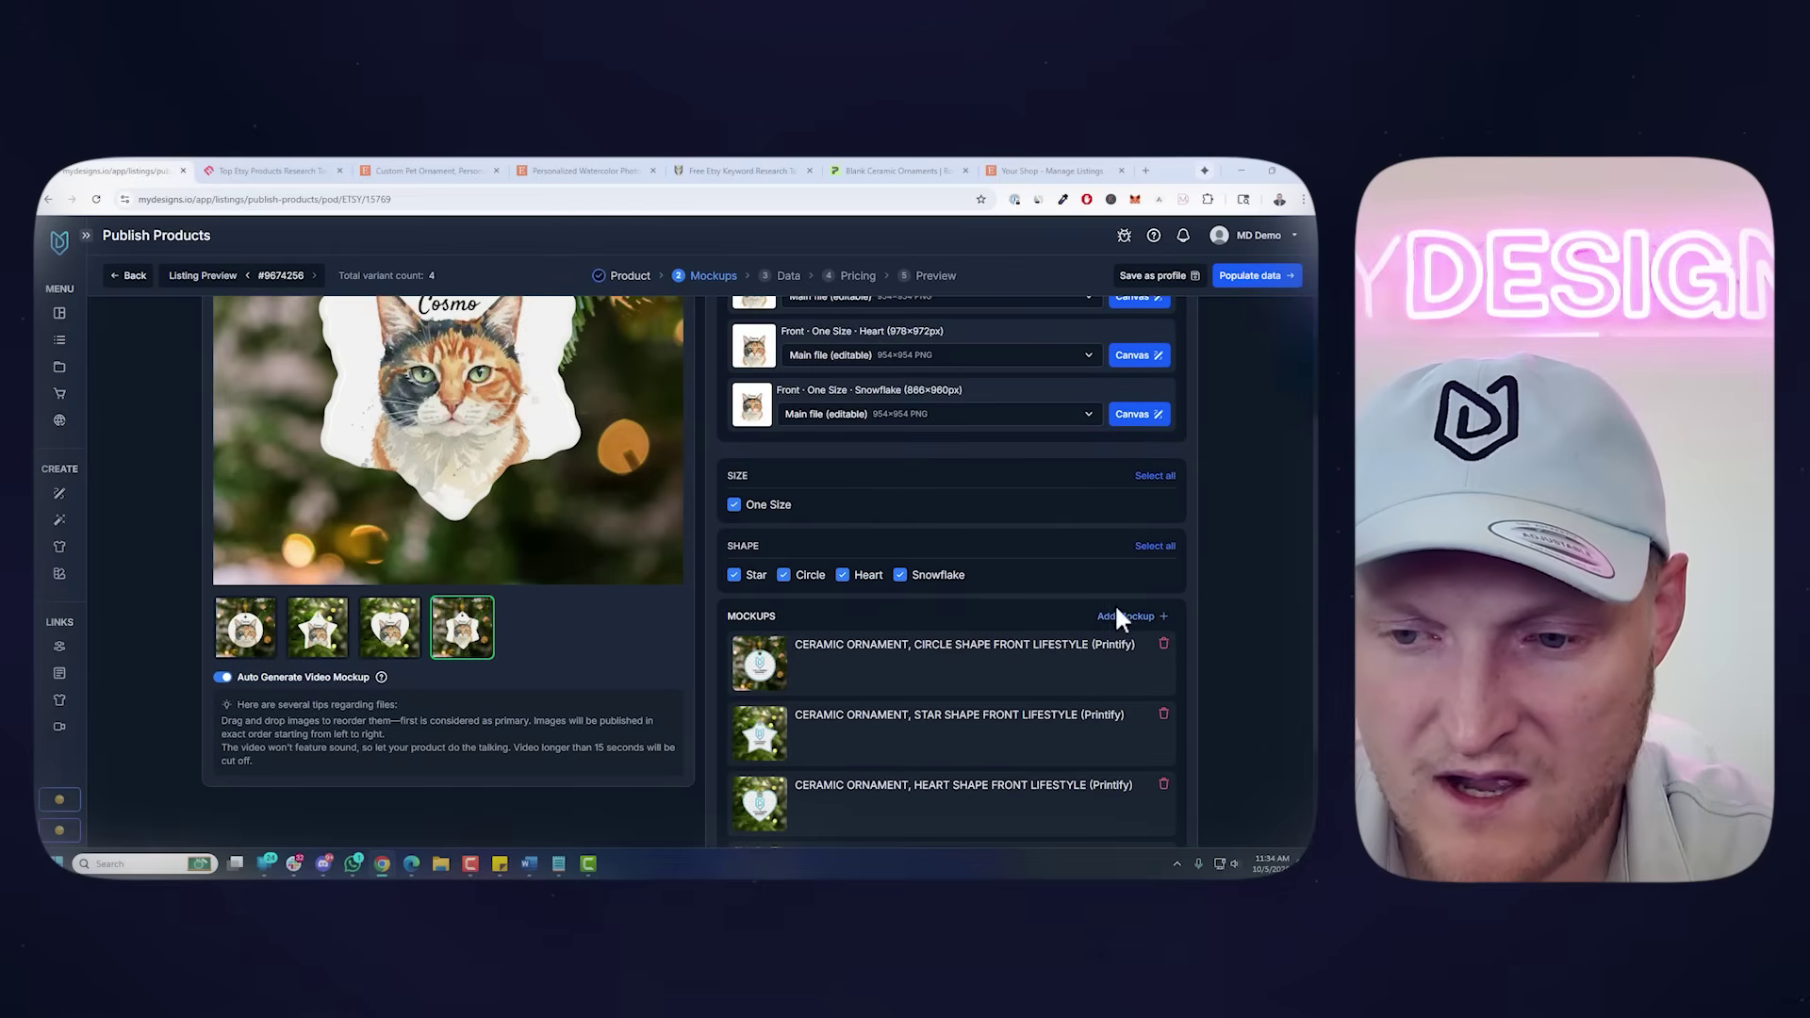
click(1112, 611)
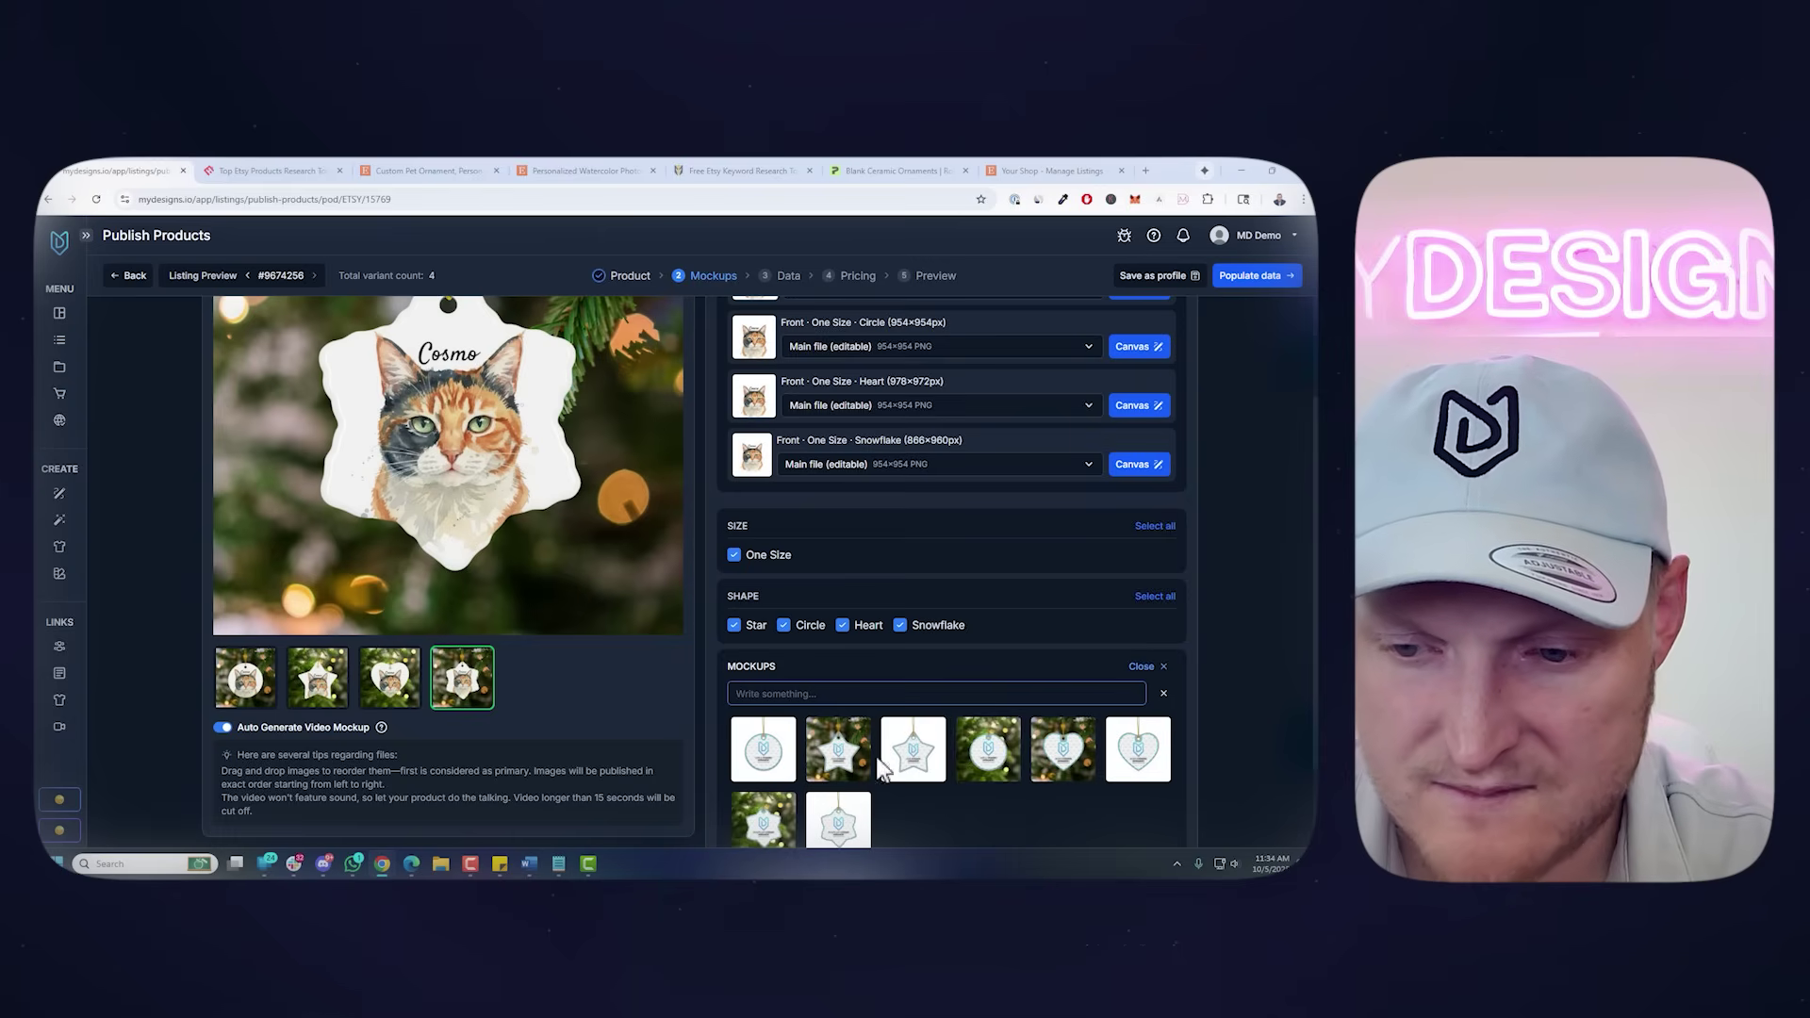
click(1143, 667)
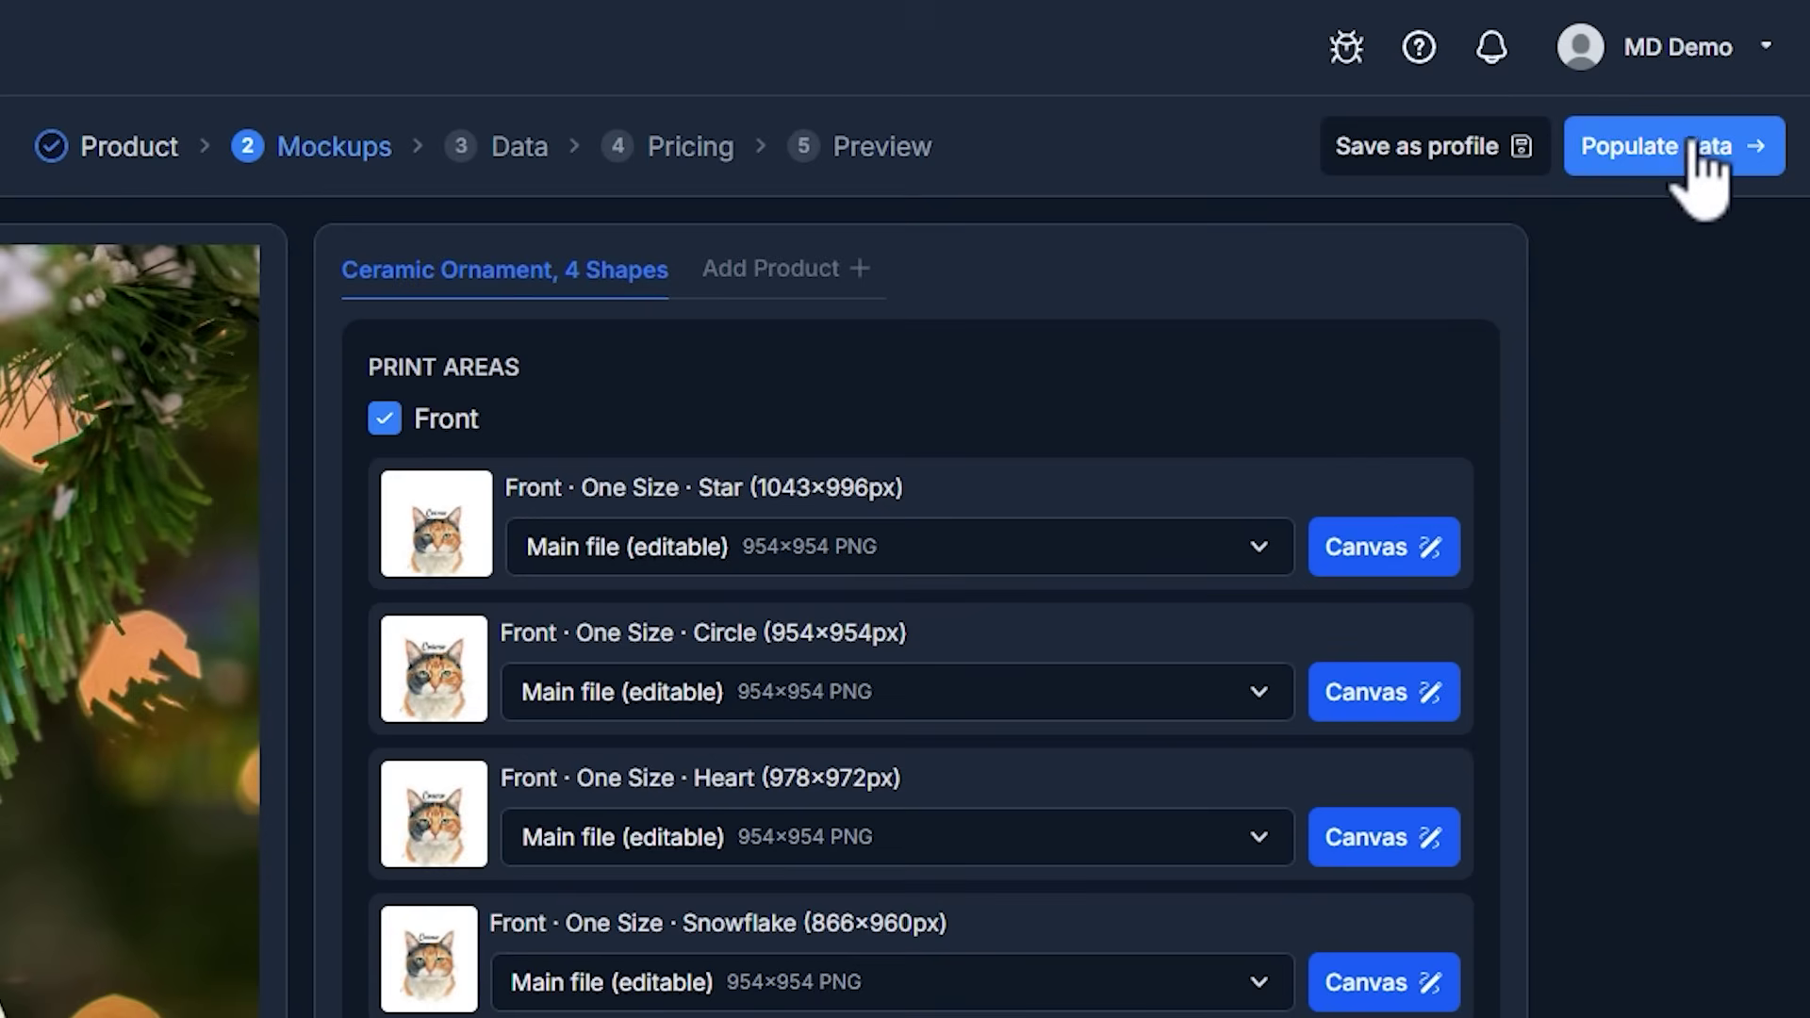
Populate listing data, then review the dog ornament's pricing: $6.22 cost, 25.99 price, $19.77 profit
click(1266, 278)
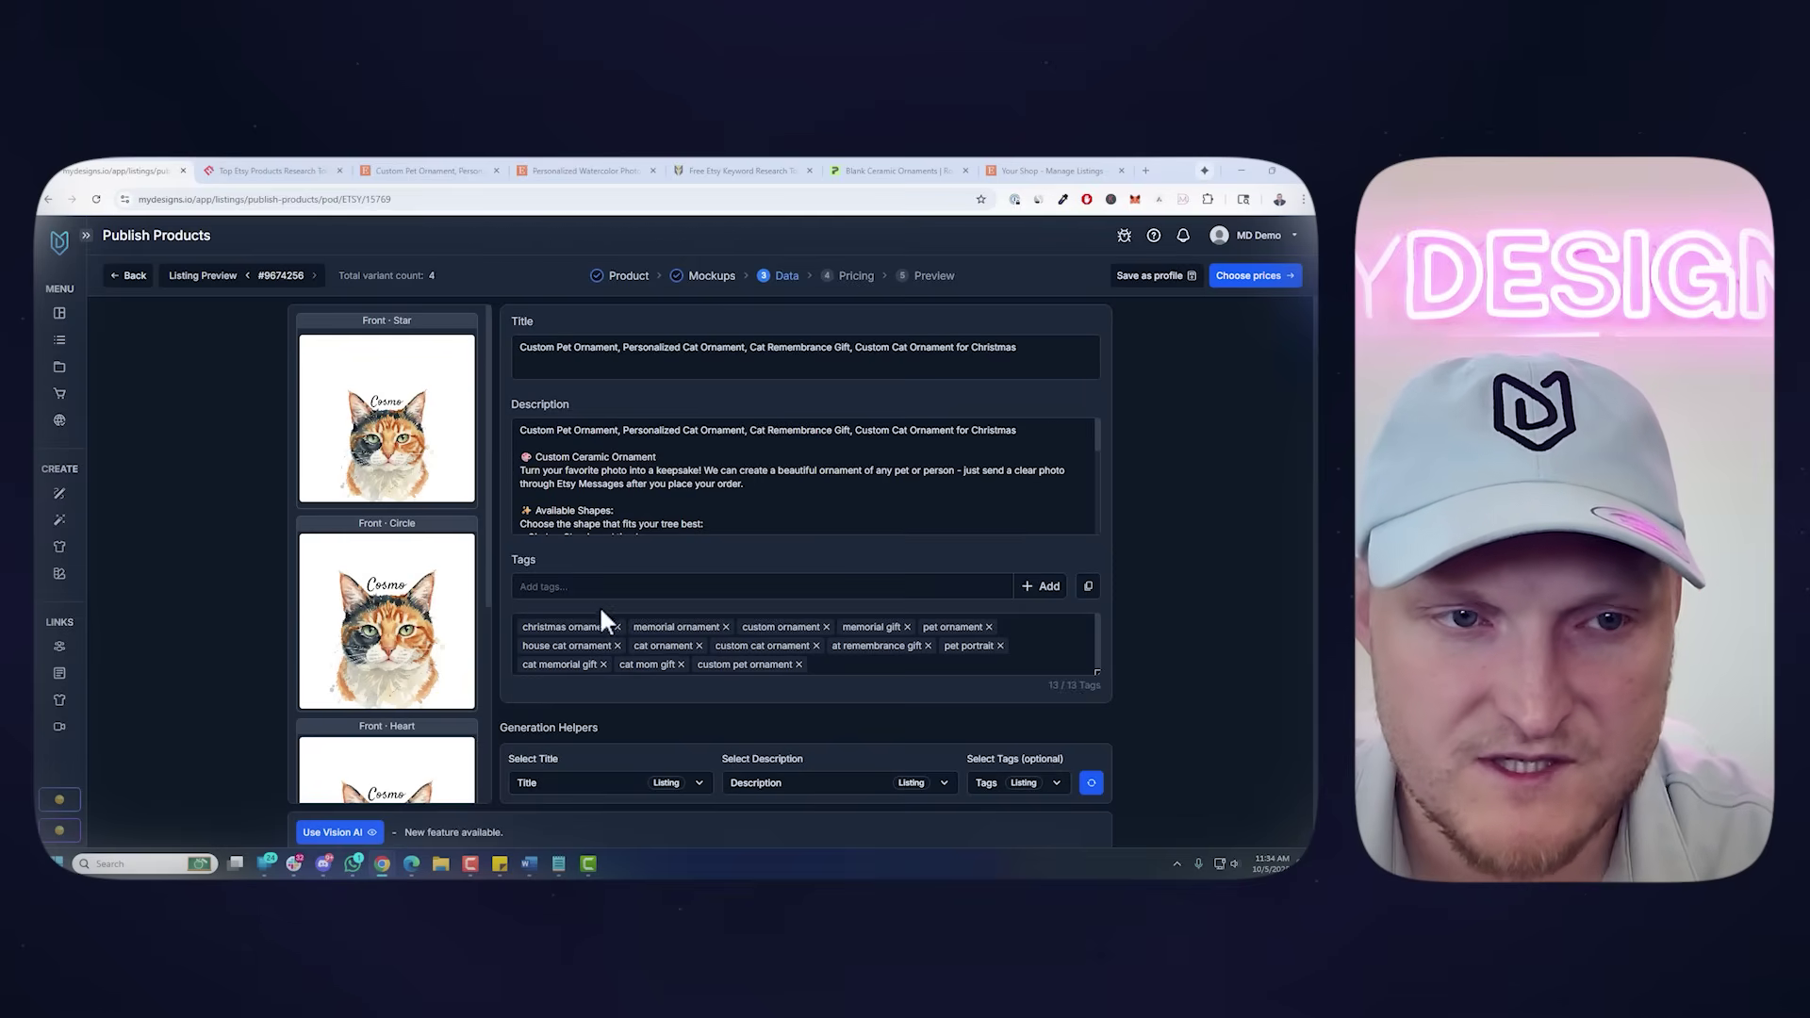
click(248, 276)
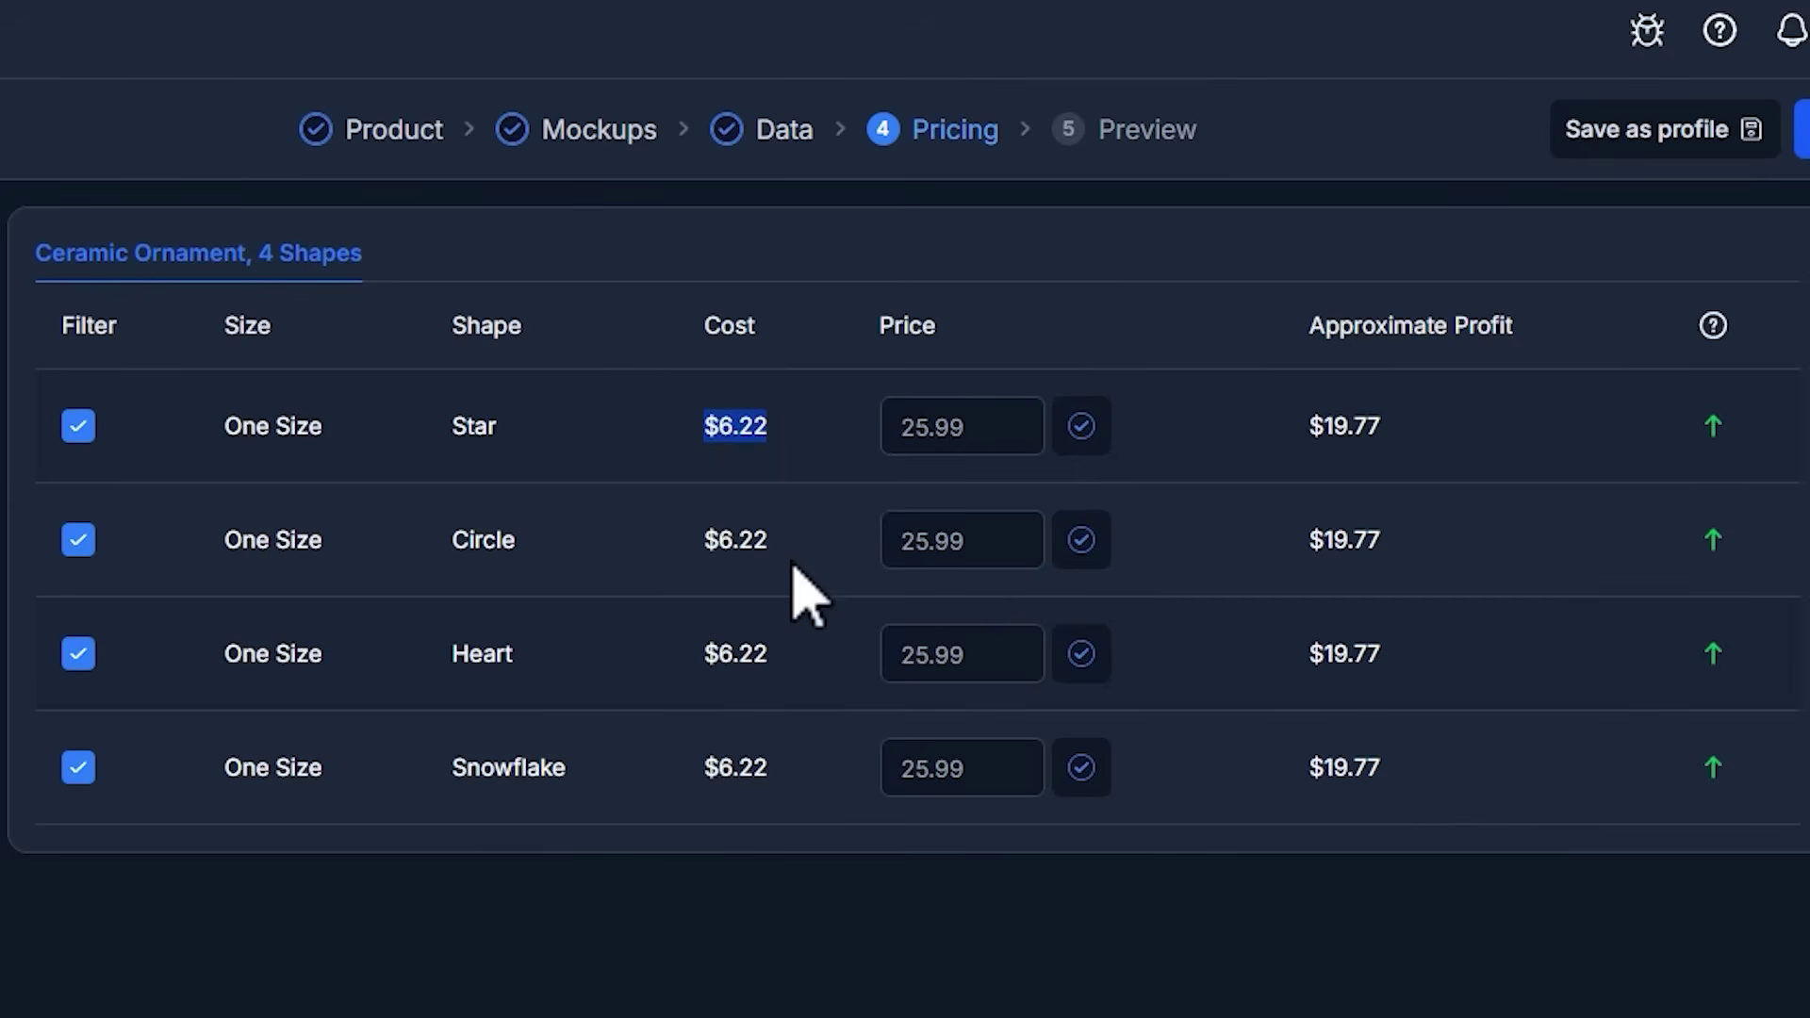
click(771, 791)
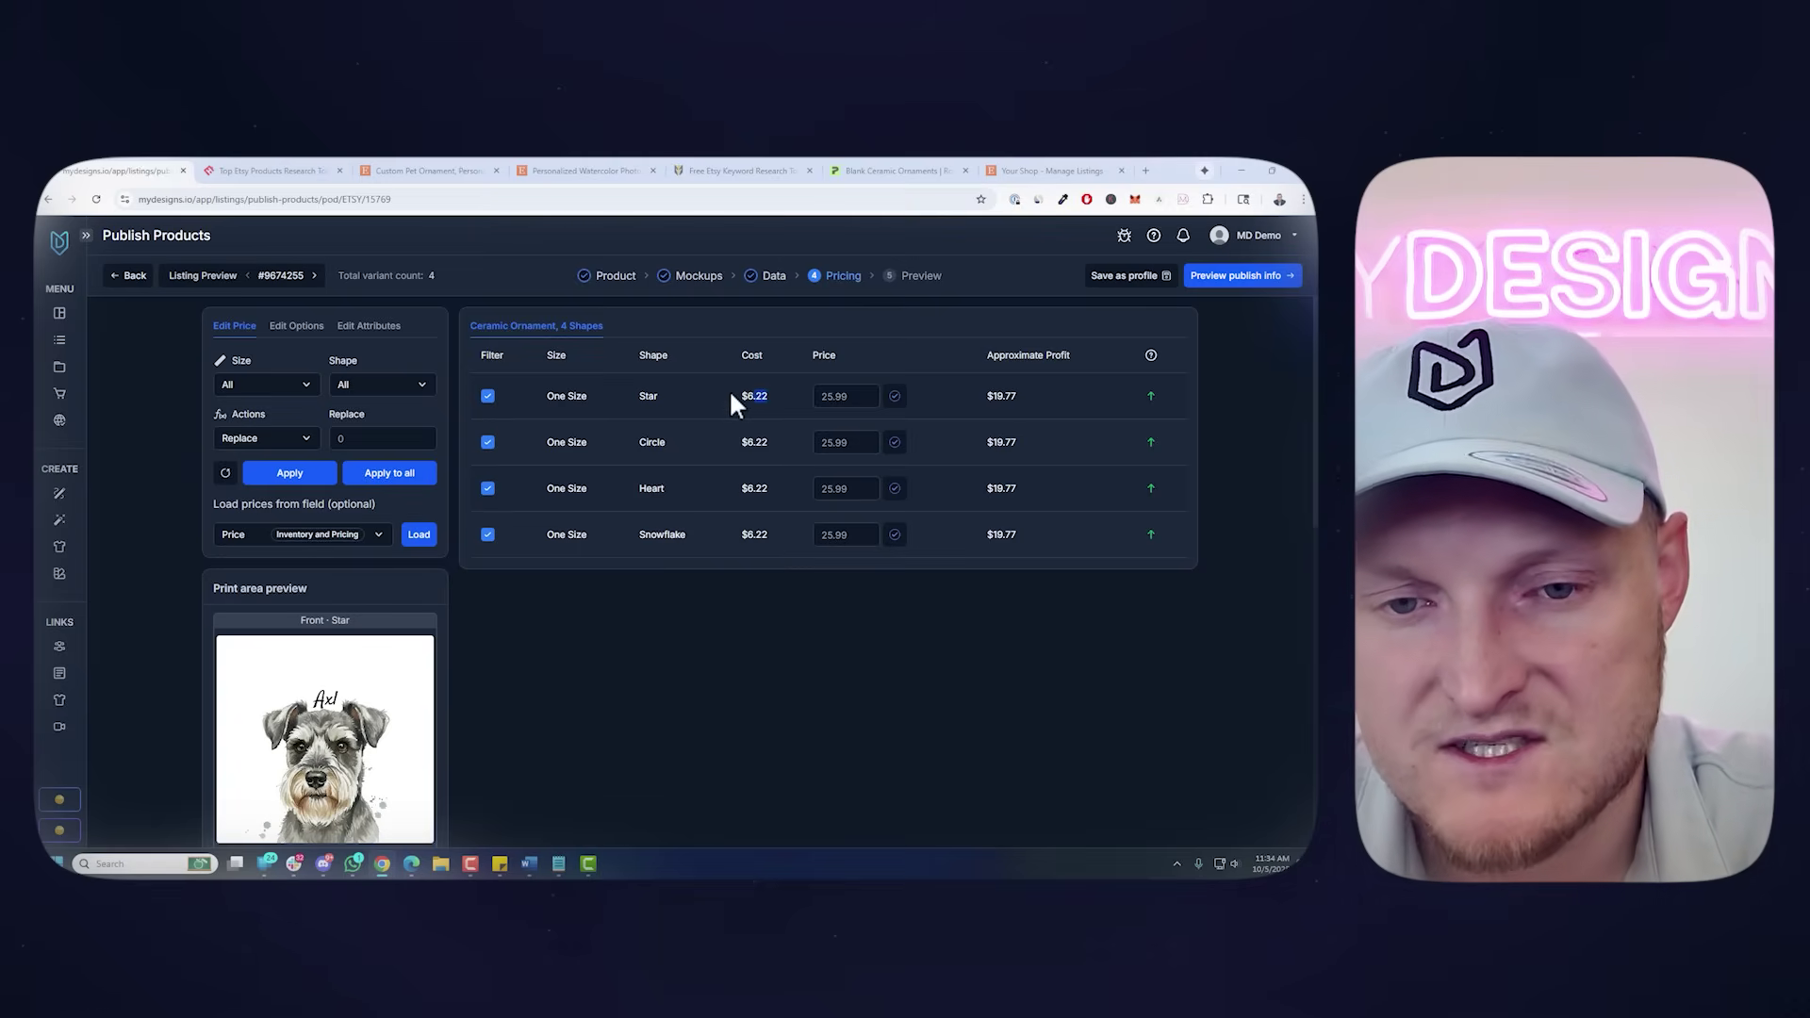
triple_click(745, 403)
click(744, 399)
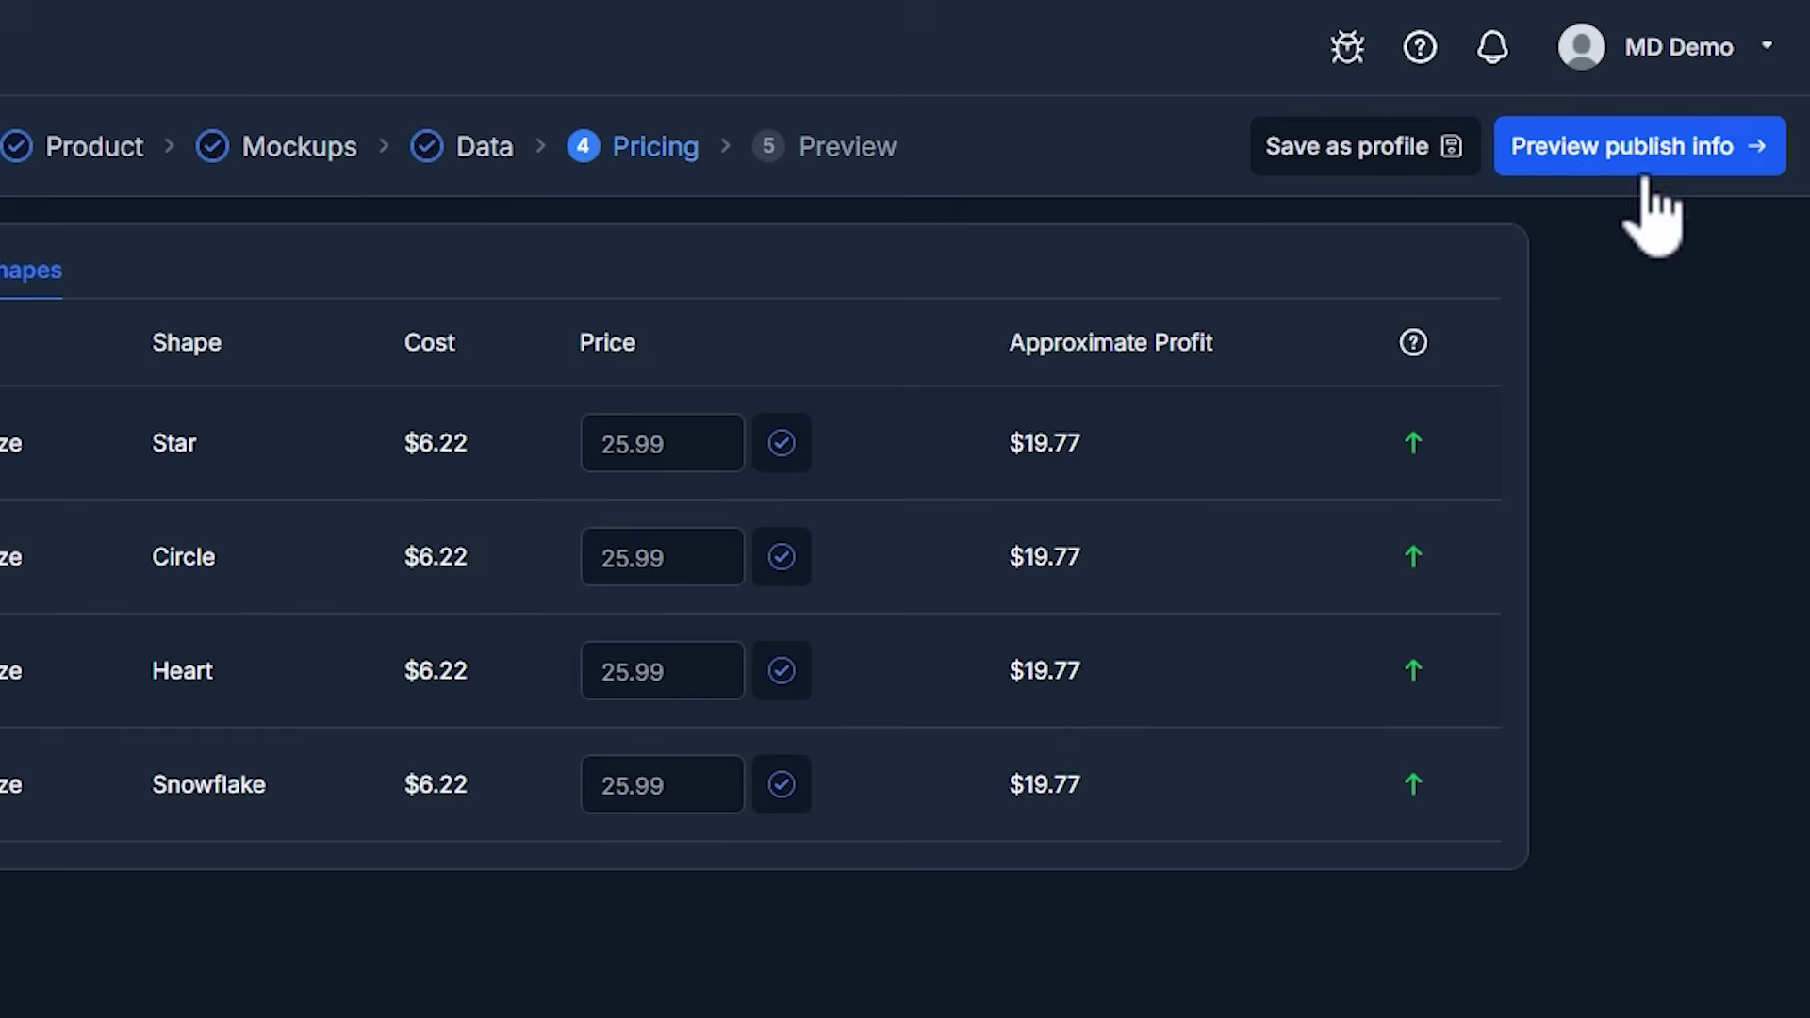
Open the publish preview and keep MDSVGShop as the target Etsy store
click(1659, 166)
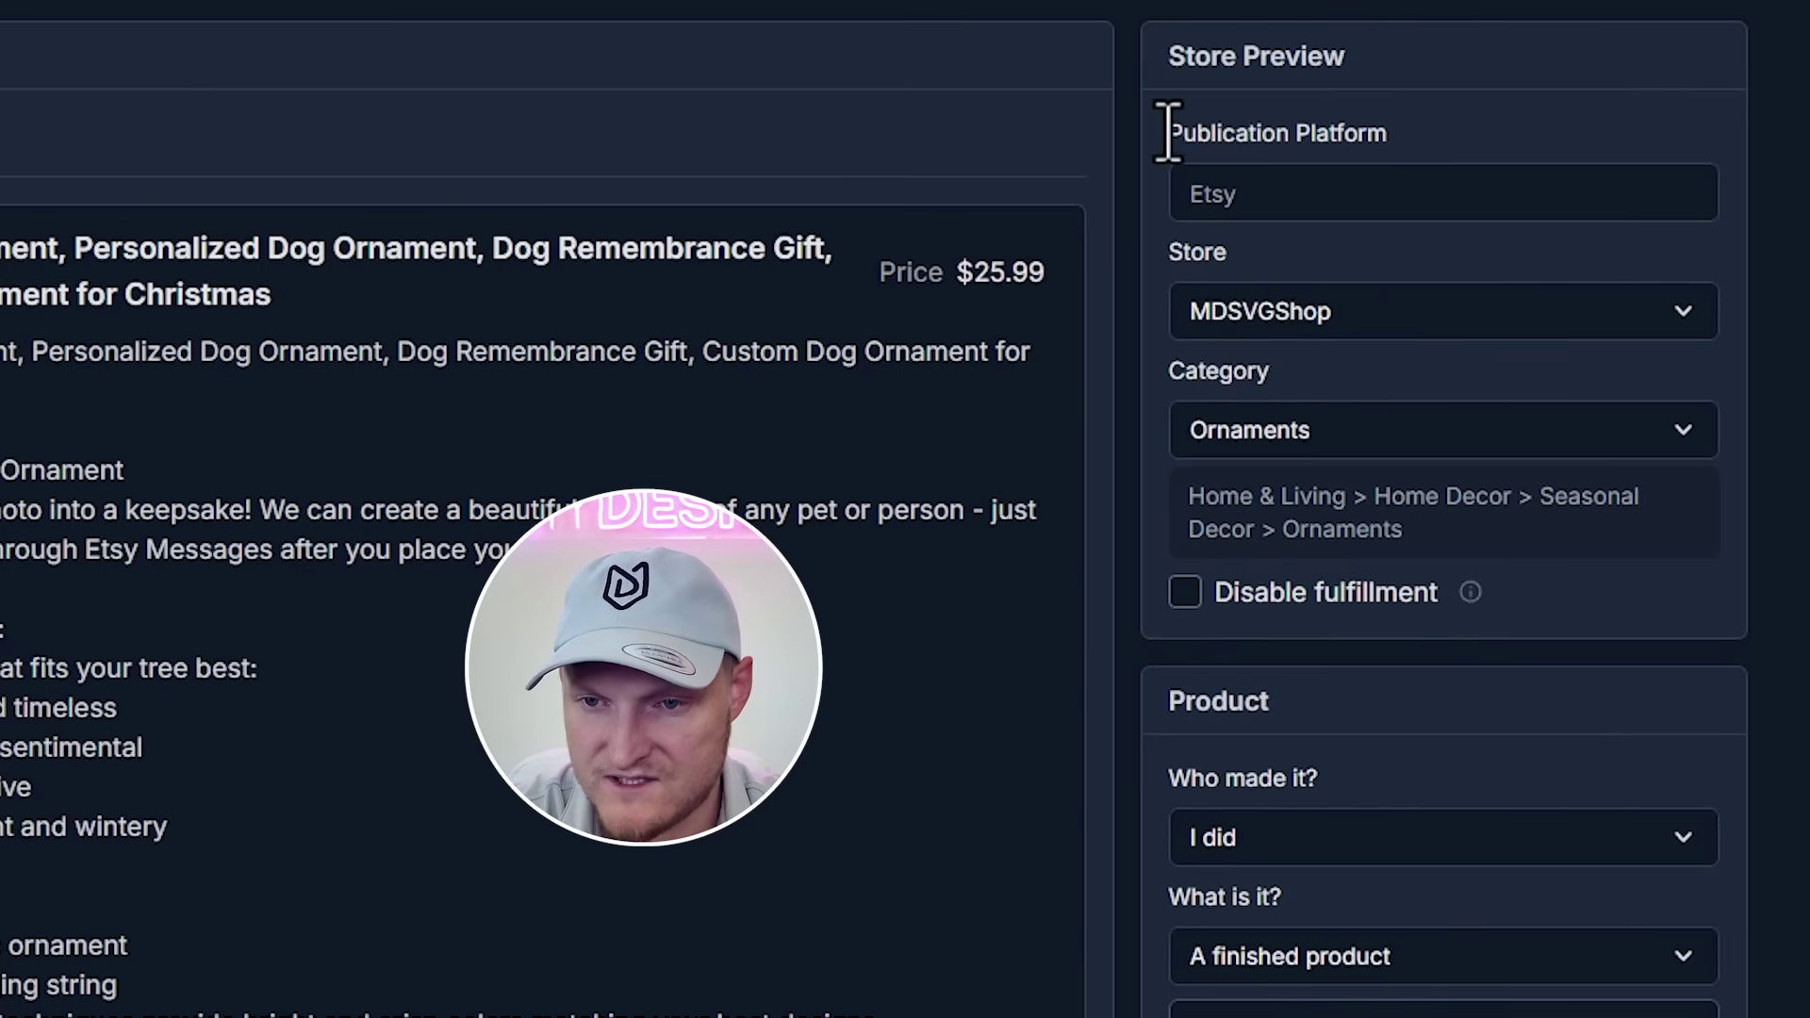
drag(1168, 132, 1246, 193)
click(1316, 325)
click(1254, 386)
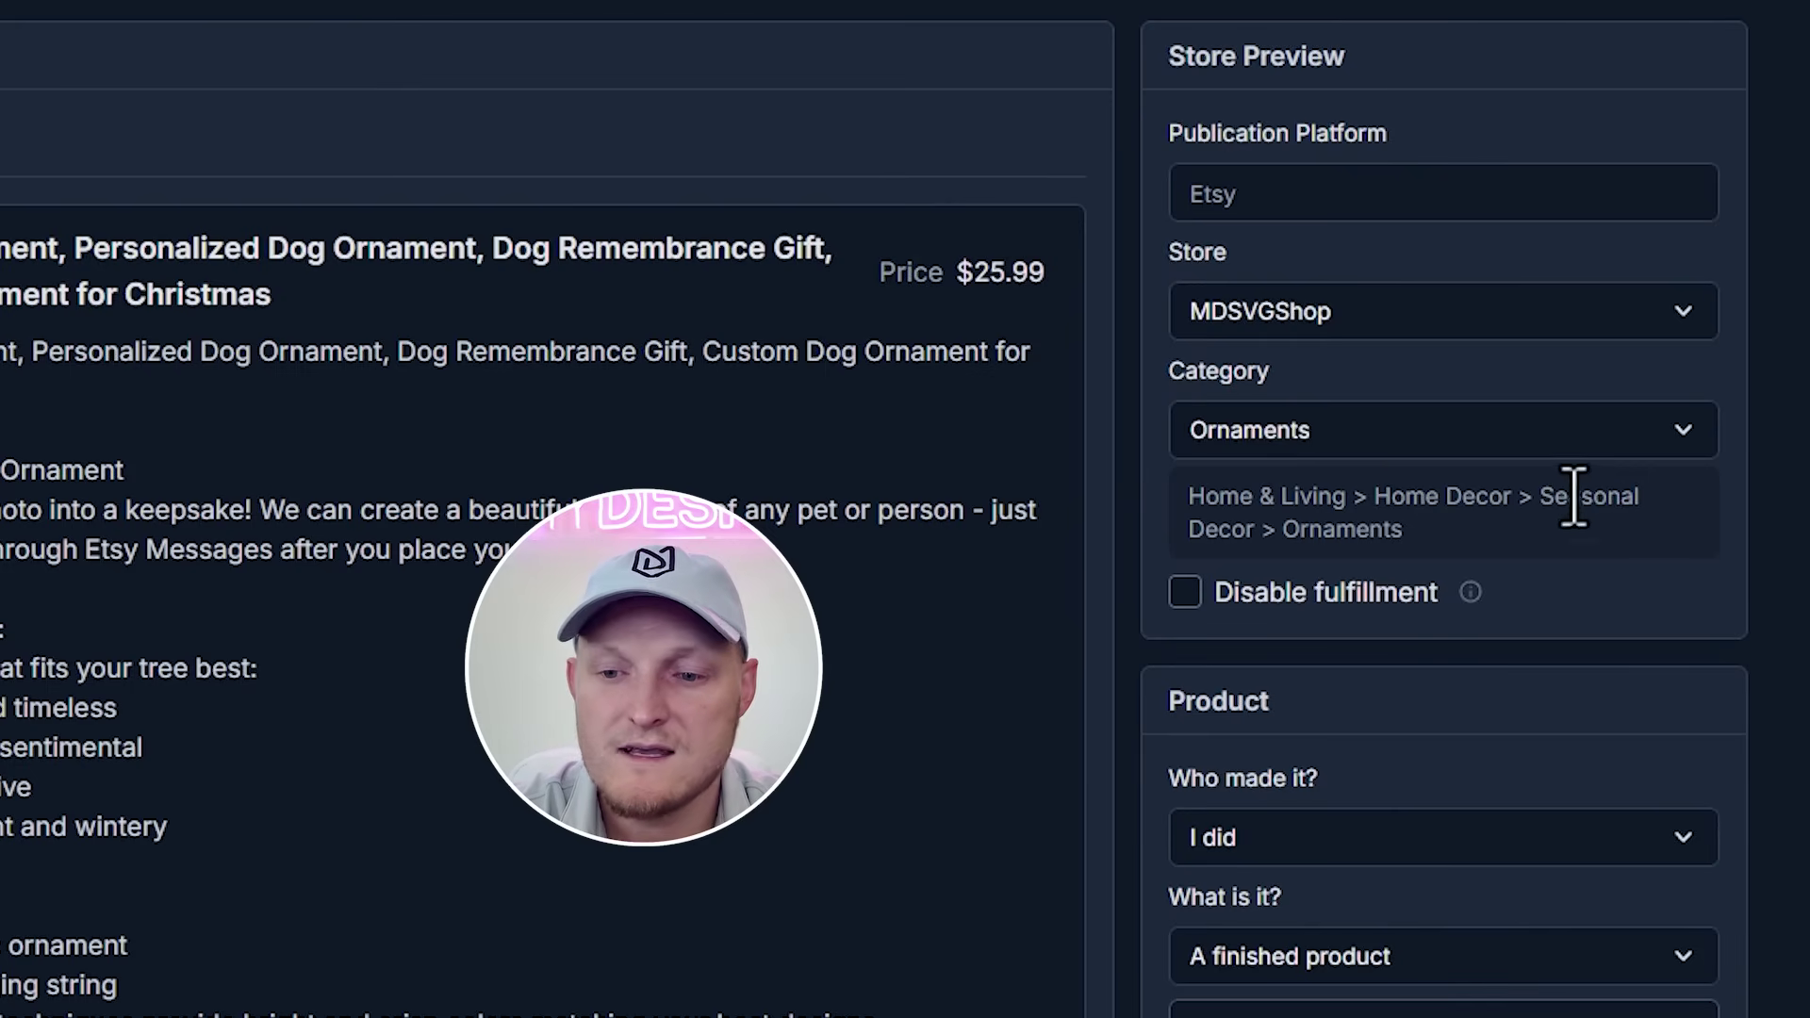
Enlarge and edit the personalization instructions box for the name personalization
scroll(1346, 525, down, 4)
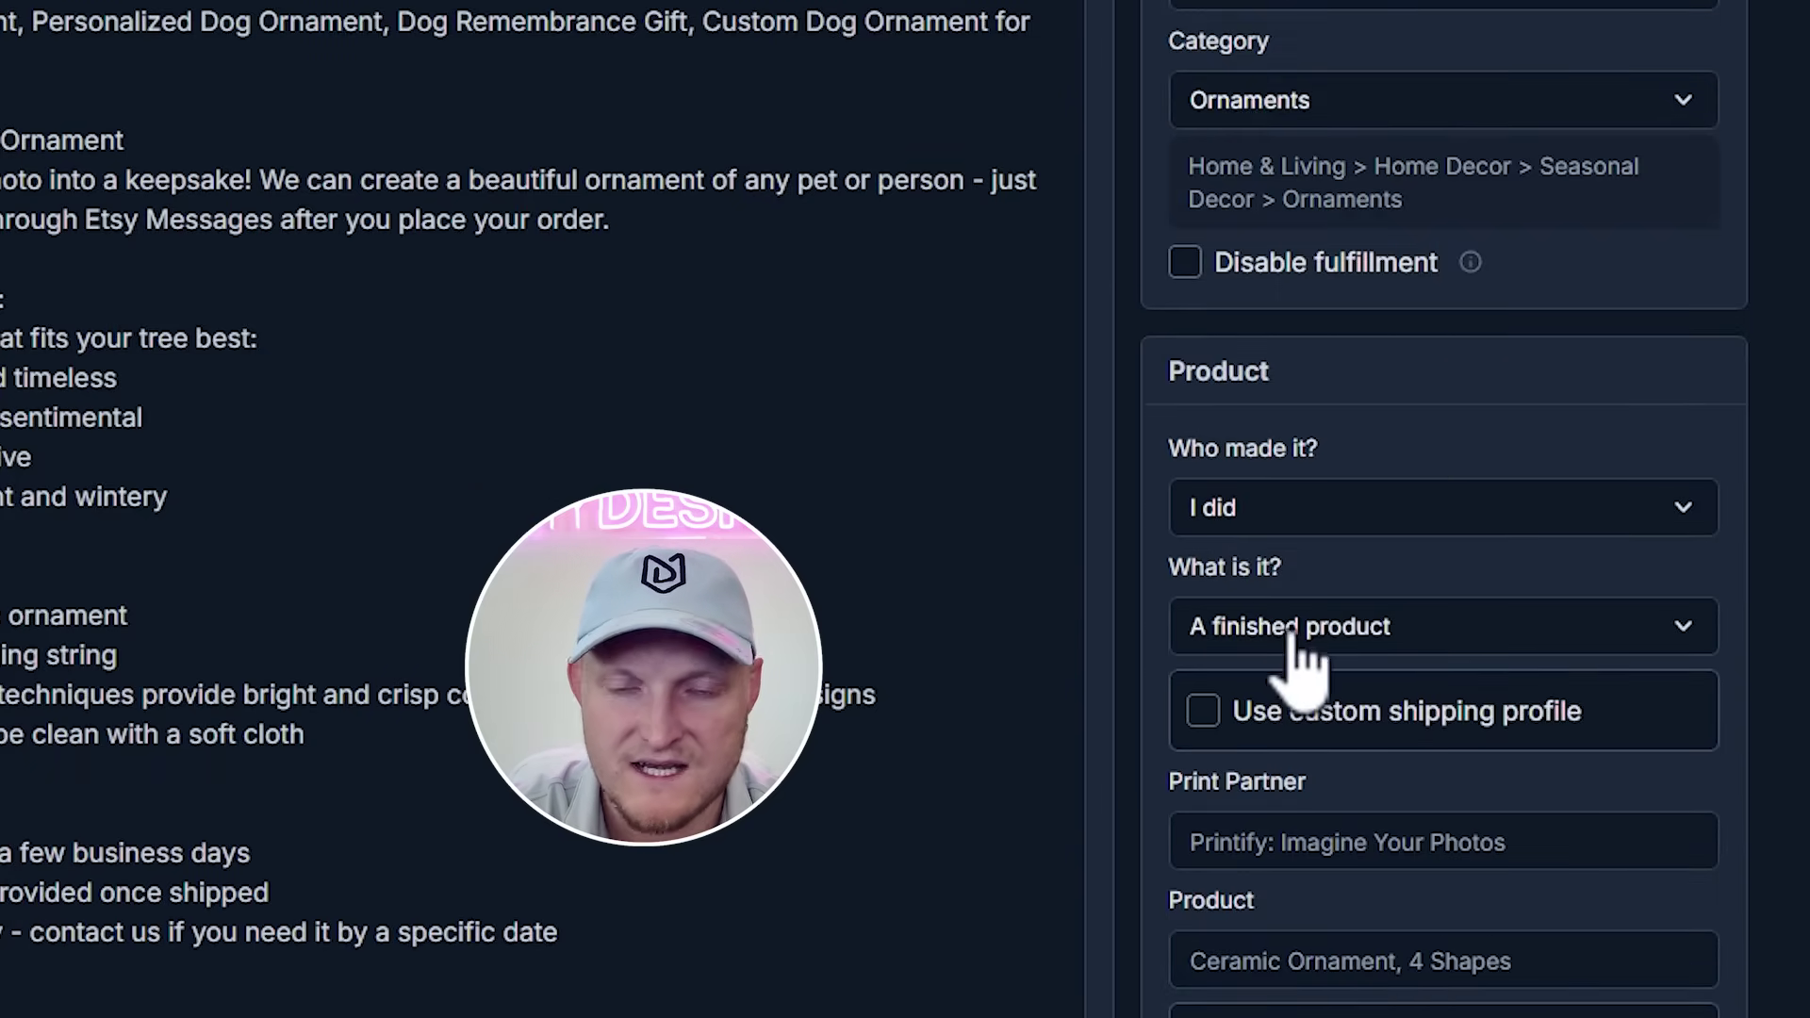
scroll(1301, 641, down, 6)
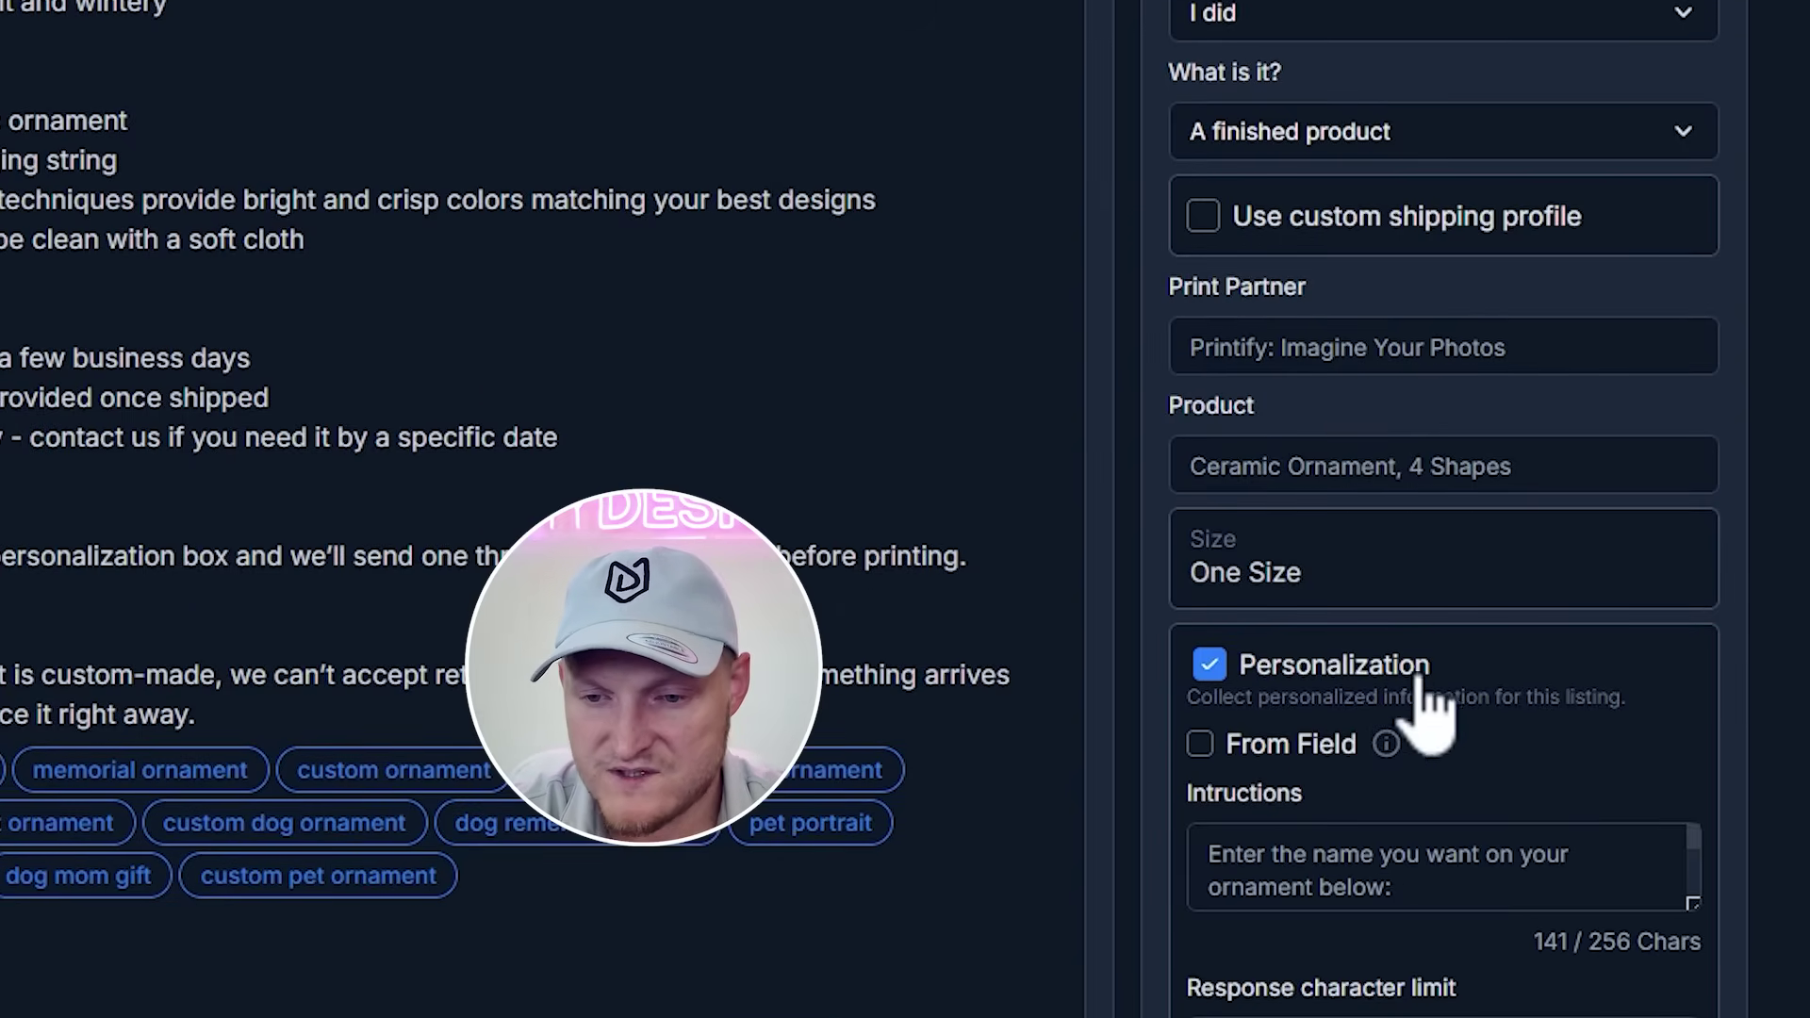
scroll(1499, 717, down, 3)
drag(1694, 641, 1697, 830)
click(1321, 656)
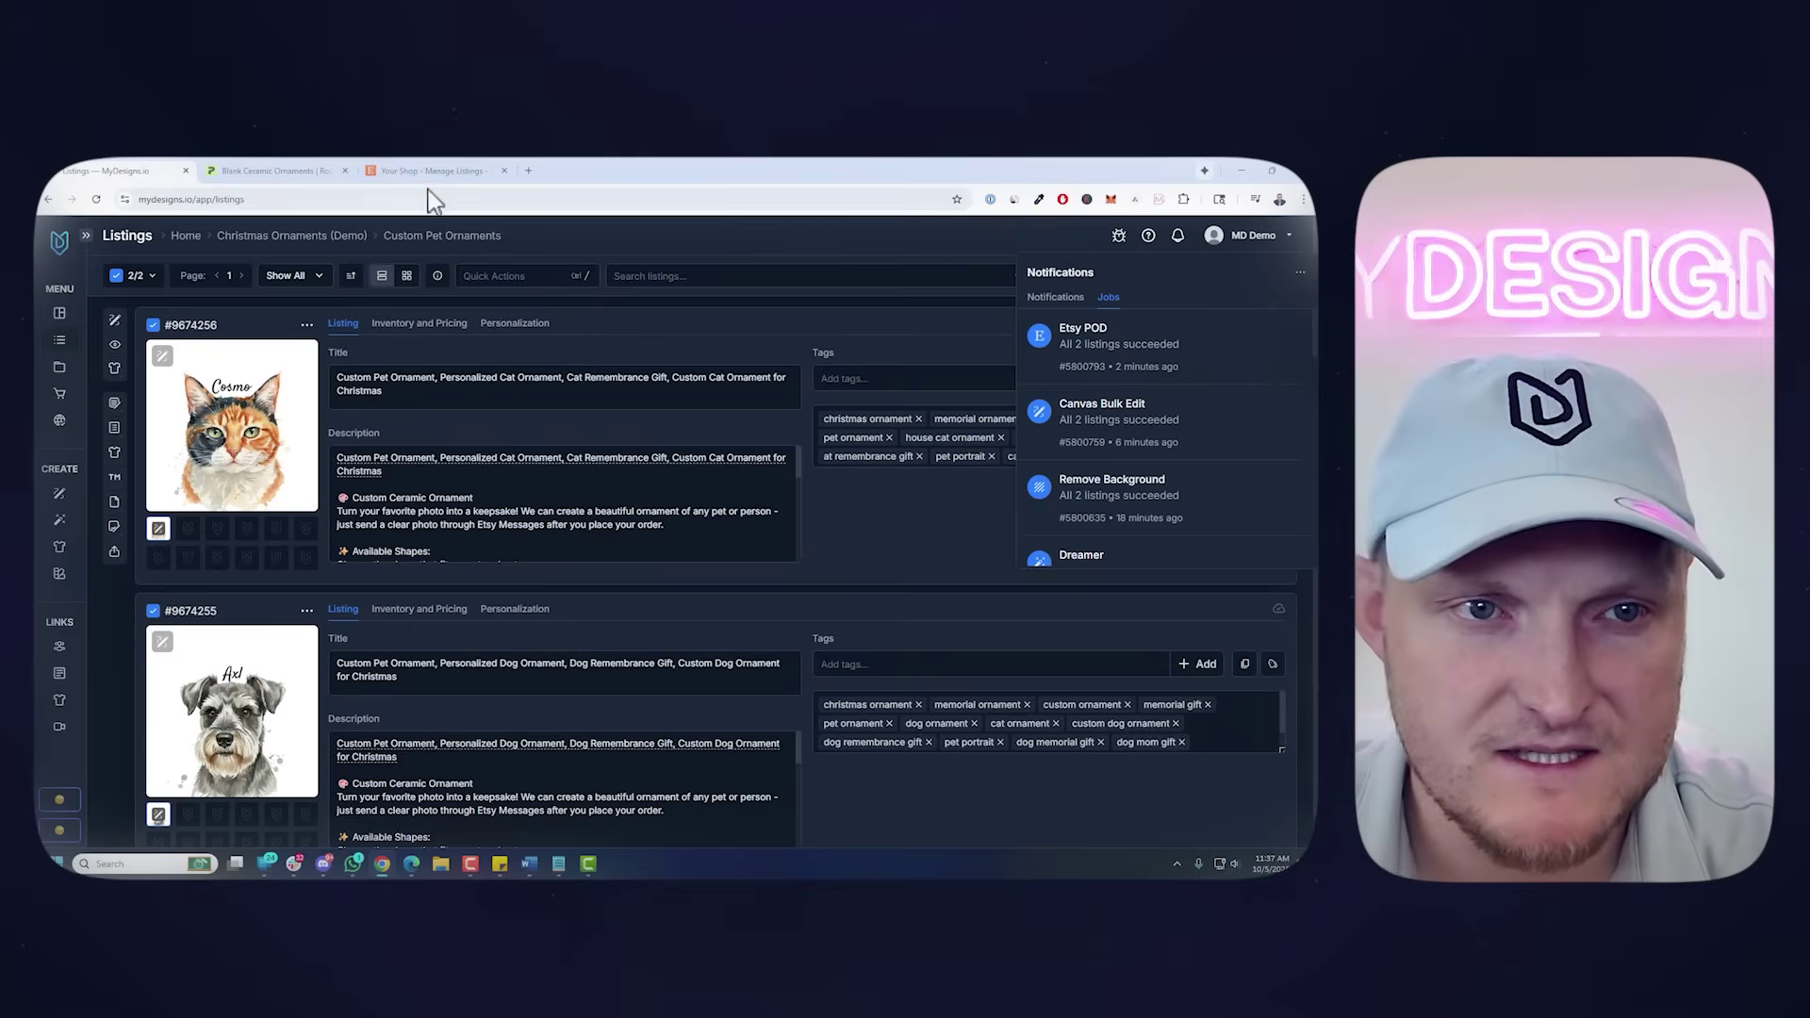
Reload Etsy's Manage Listings and publish both dog and cat ornament drafts
click(434, 176)
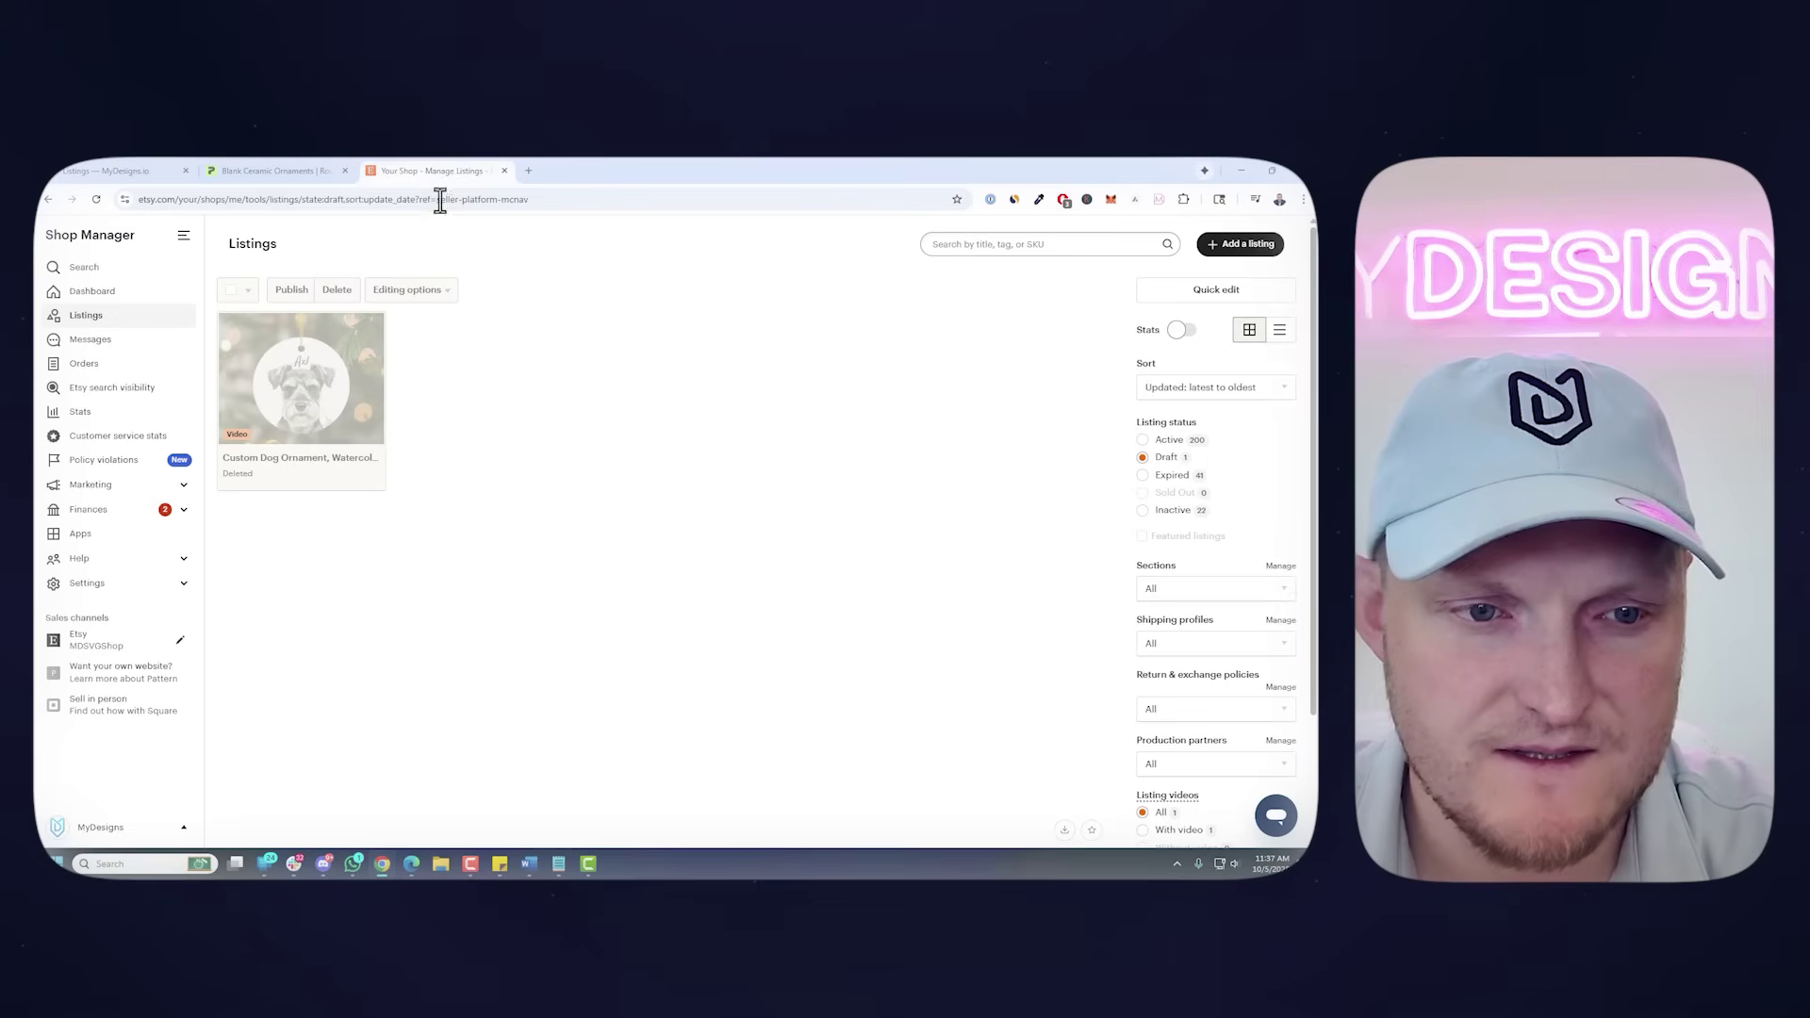
click(96, 199)
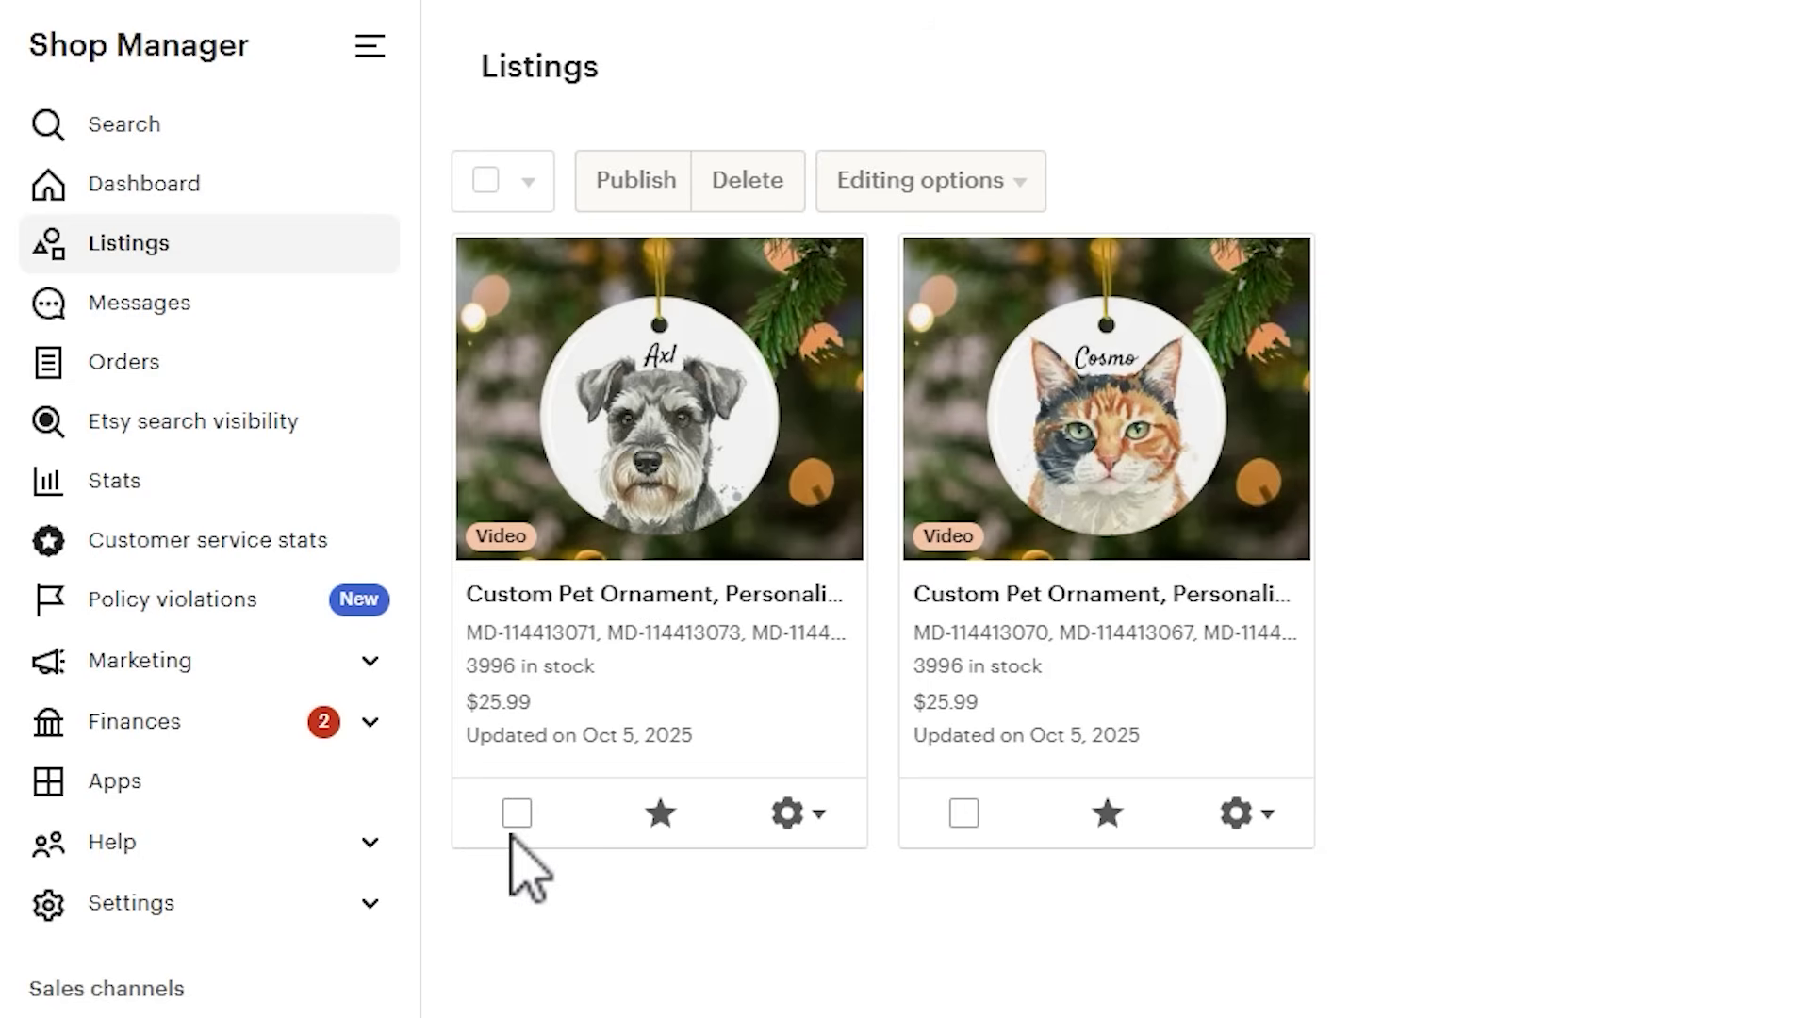
click(243, 546)
click(425, 546)
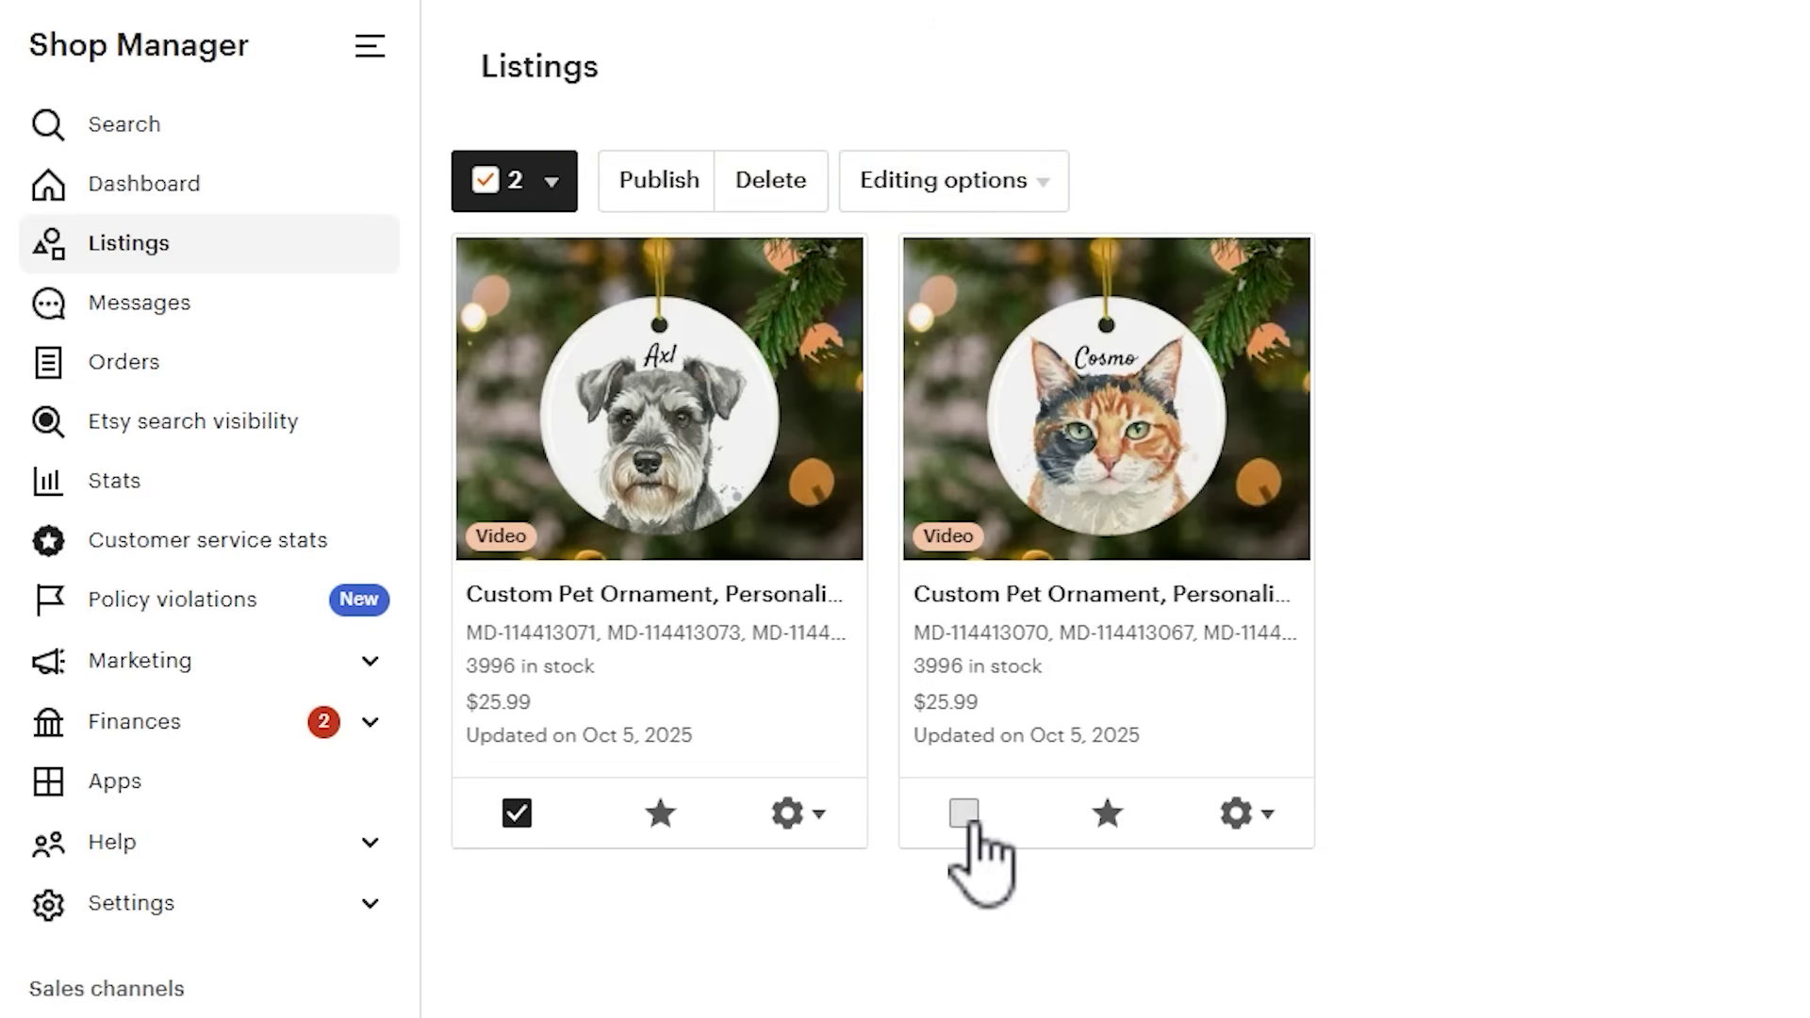
click(659, 200)
click(1120, 926)
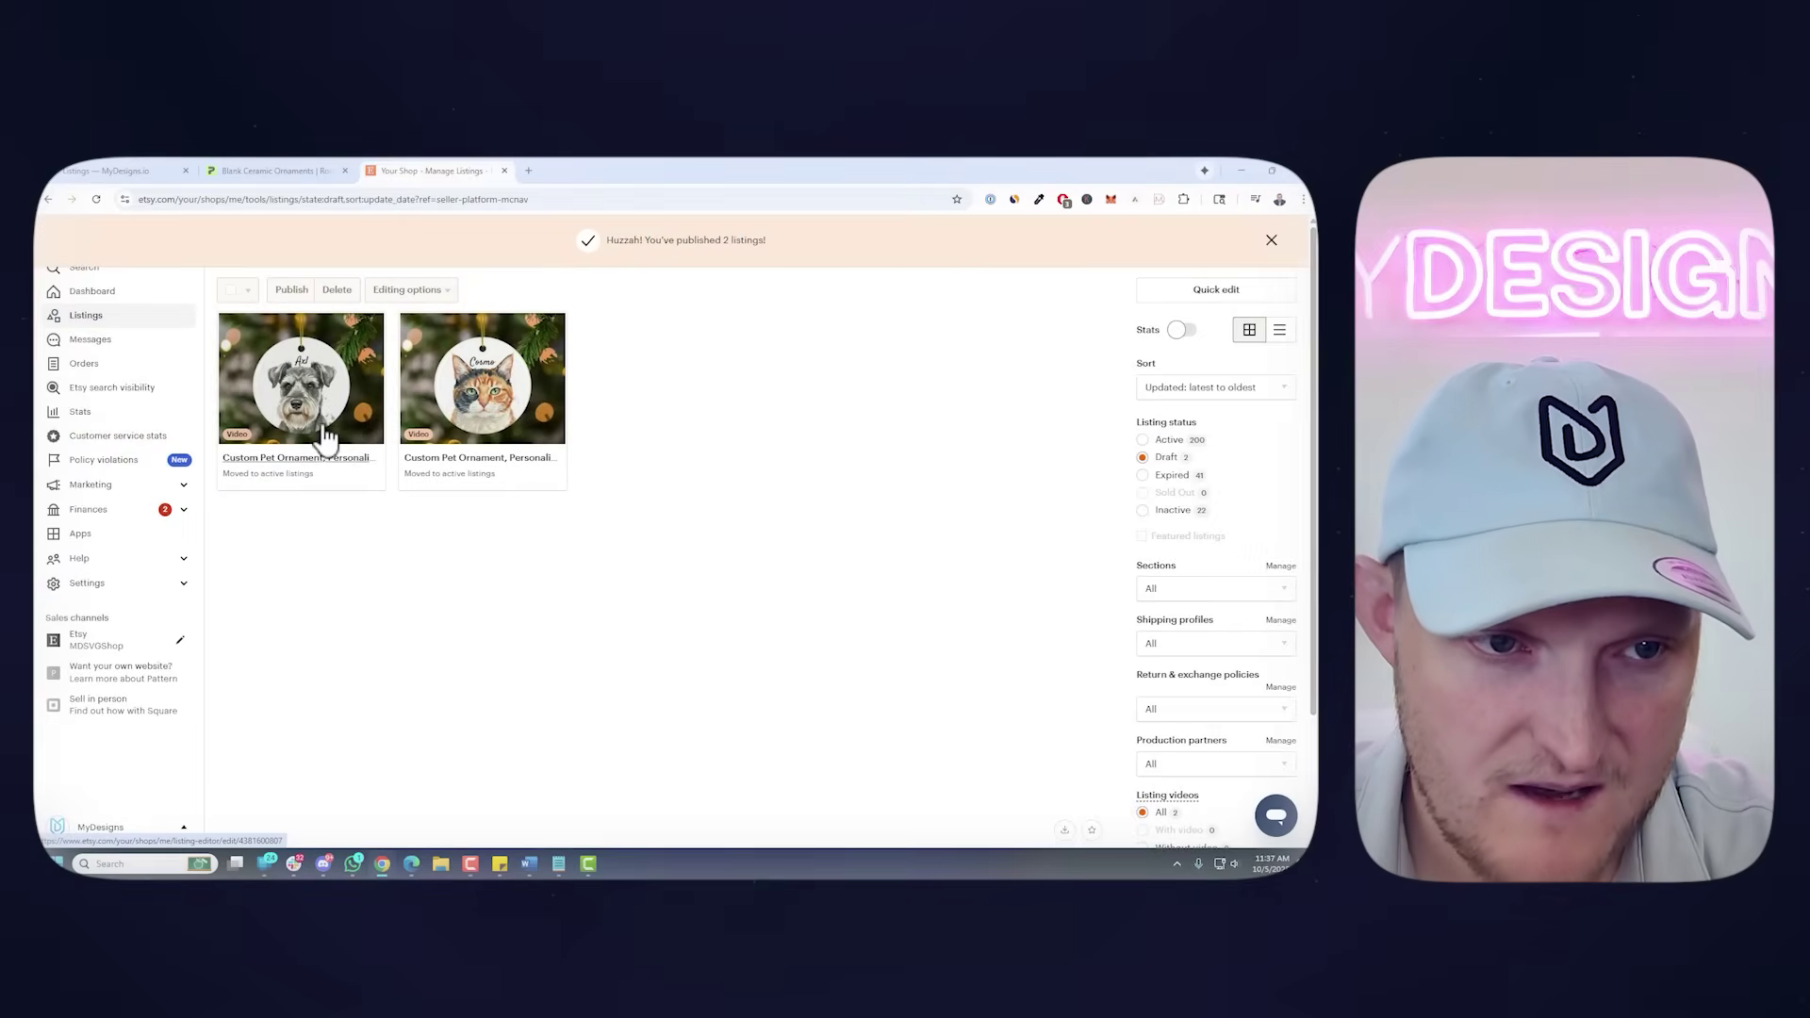
Open the live dog ornament listing on Etsy and view its round ornament photo
click(325, 436)
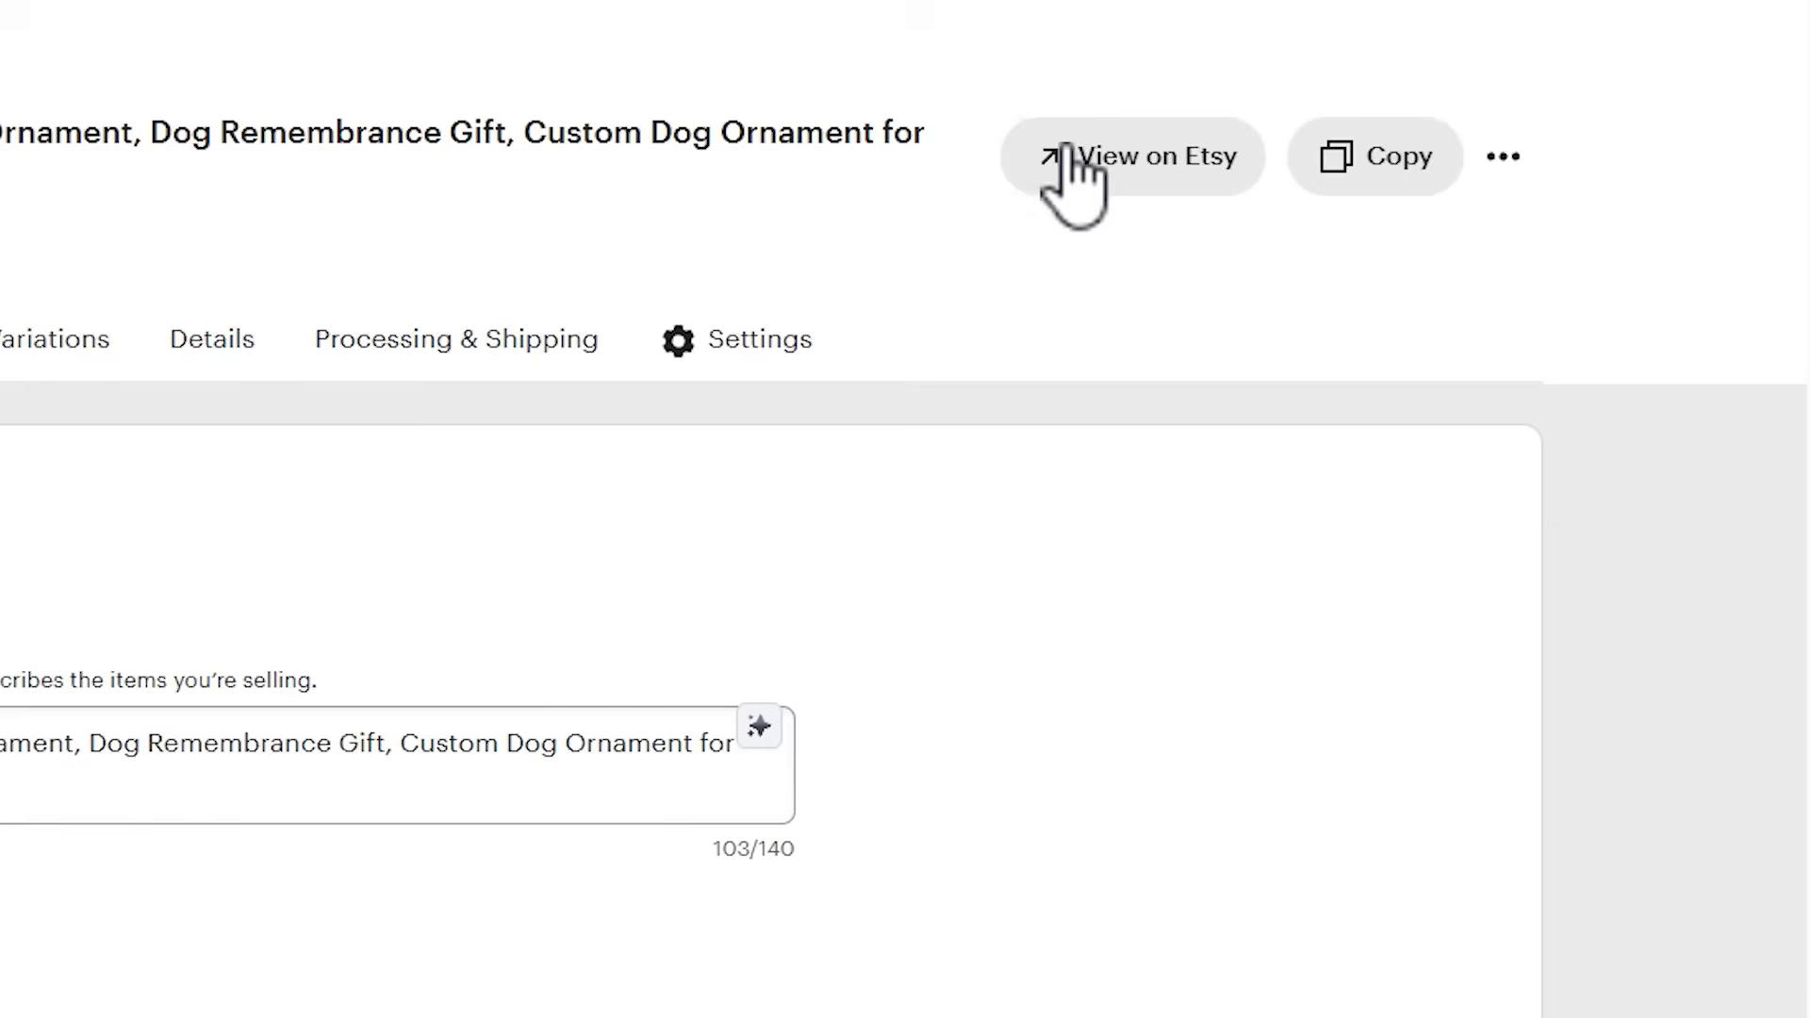
click(1067, 155)
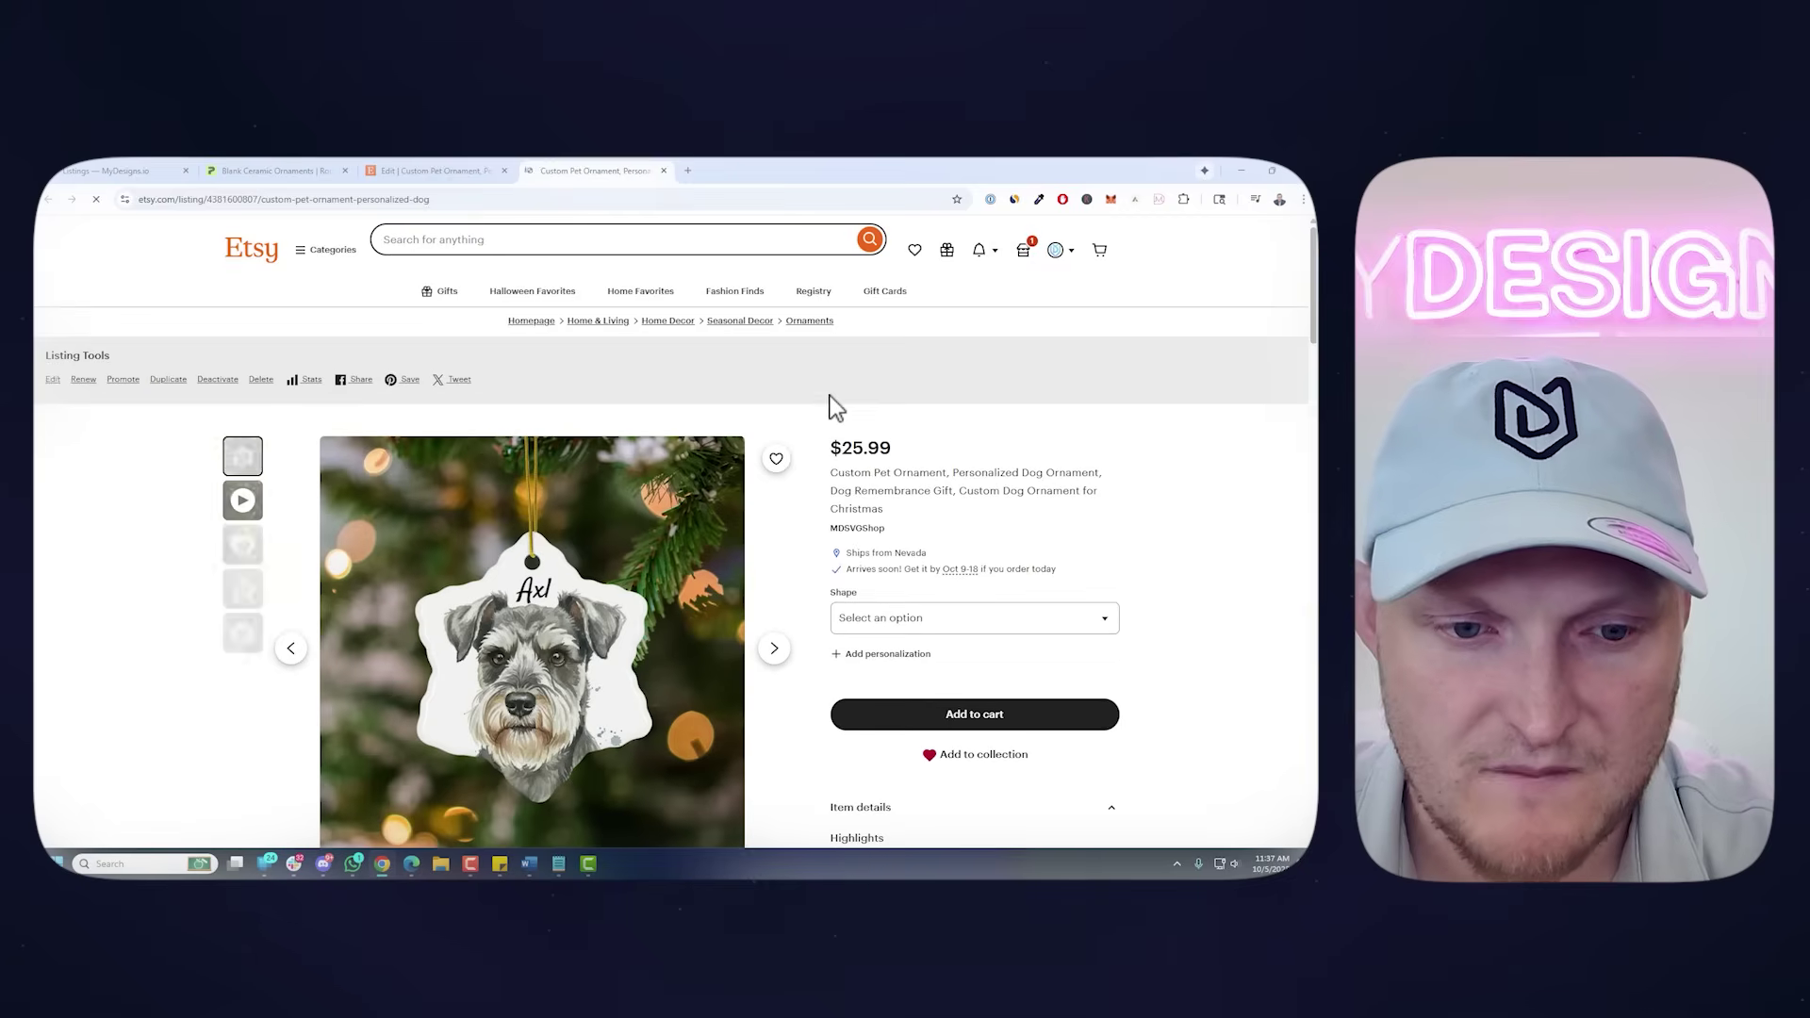
scroll(828, 408, down, 1)
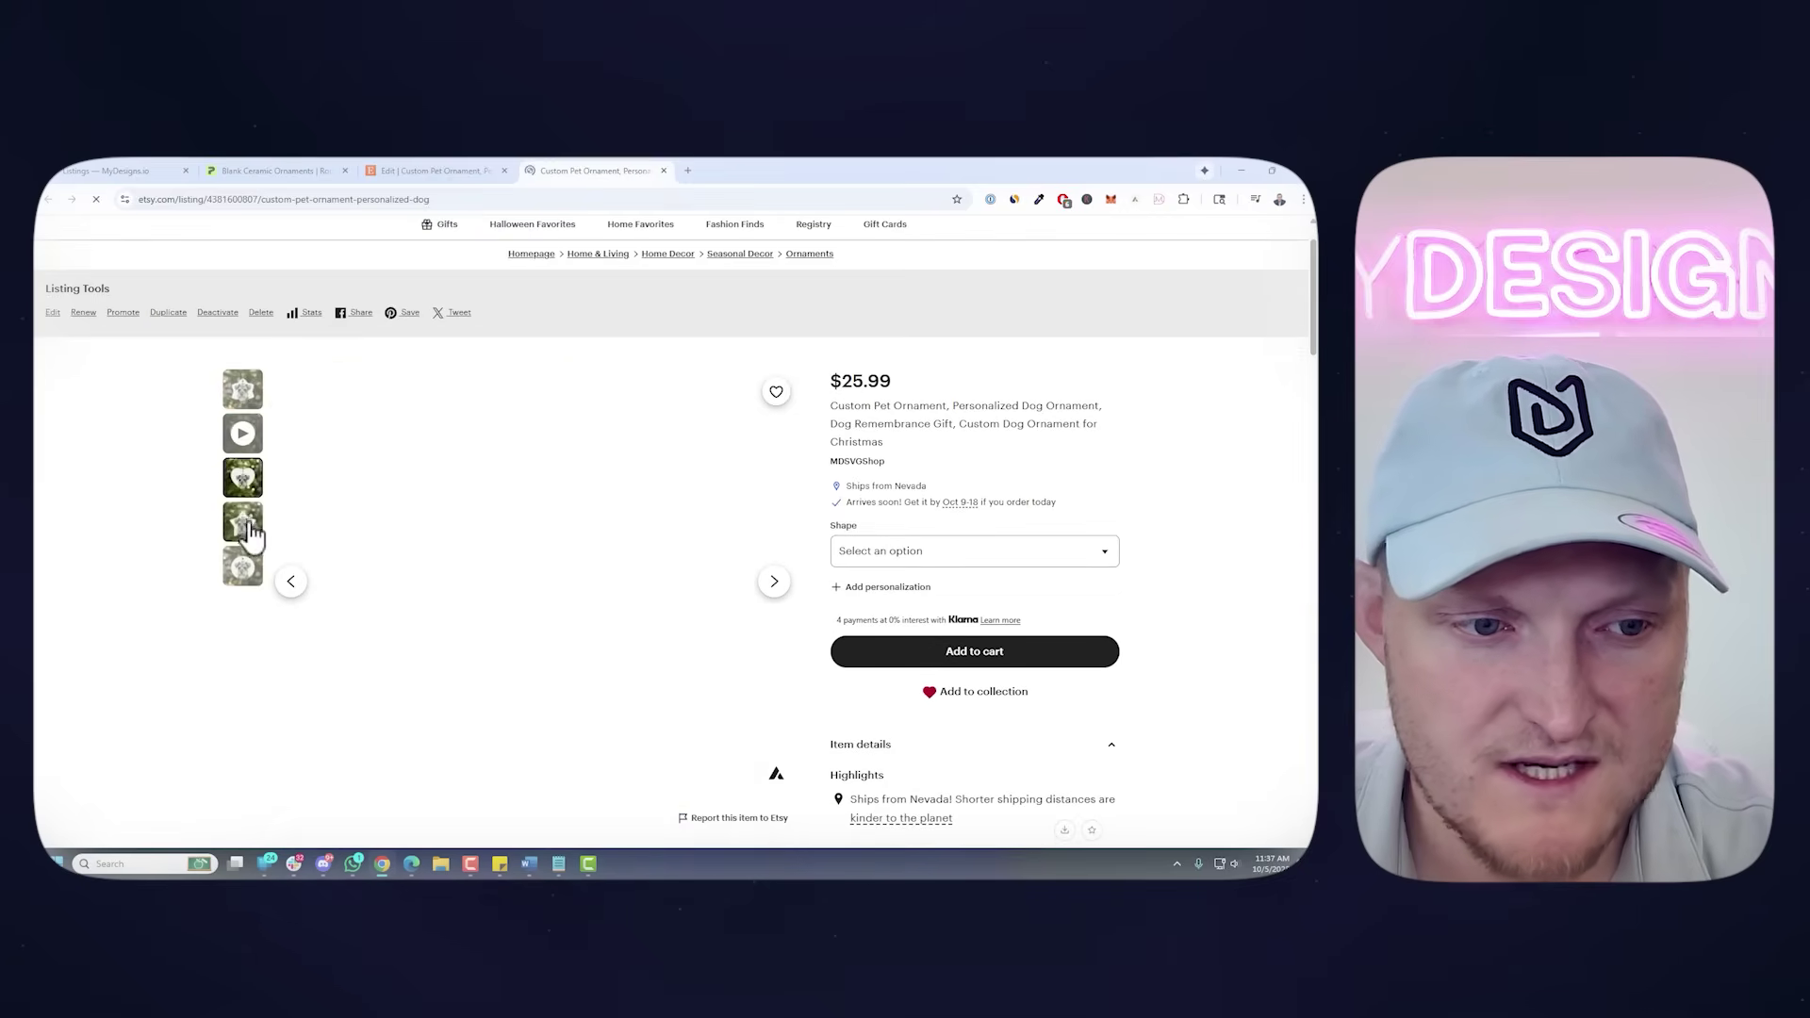
click(242, 566)
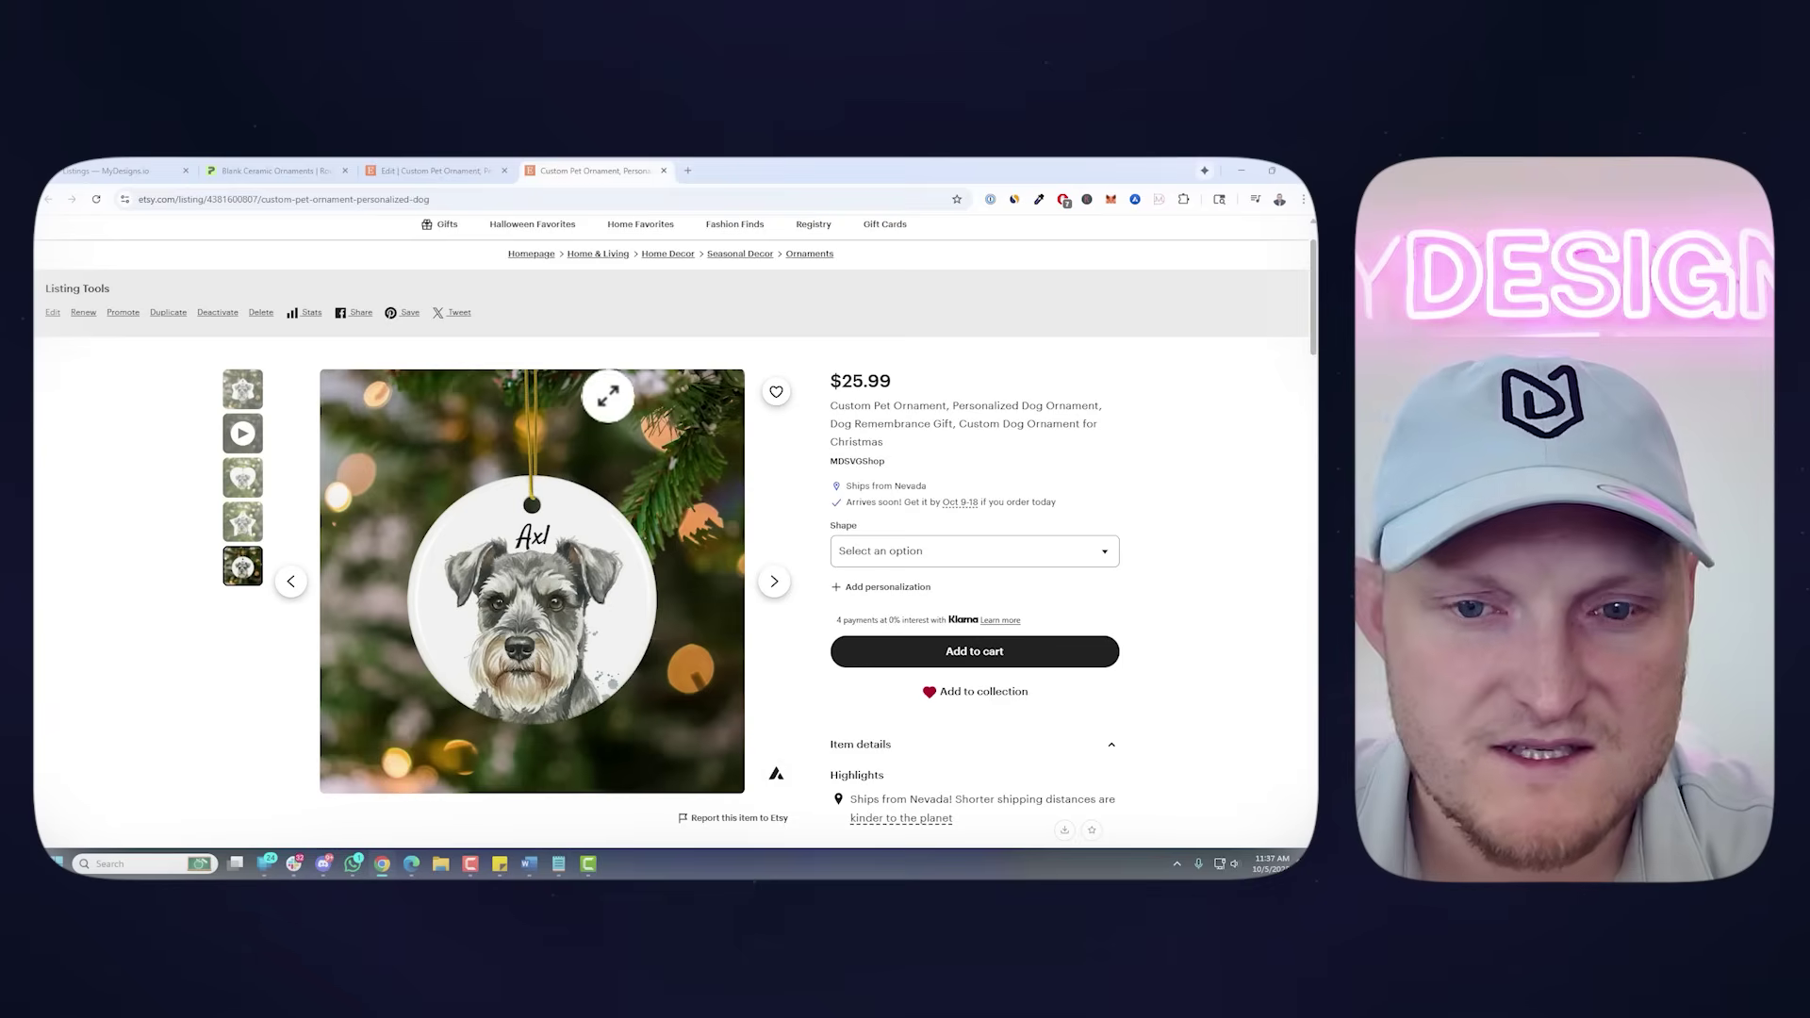
drag(827, 384, 930, 392)
click(921, 405)
Expand Add personalization, check the text box, and inspect the Shape dropdown without choosing
scroll(877, 490, down, 1)
click(886, 519)
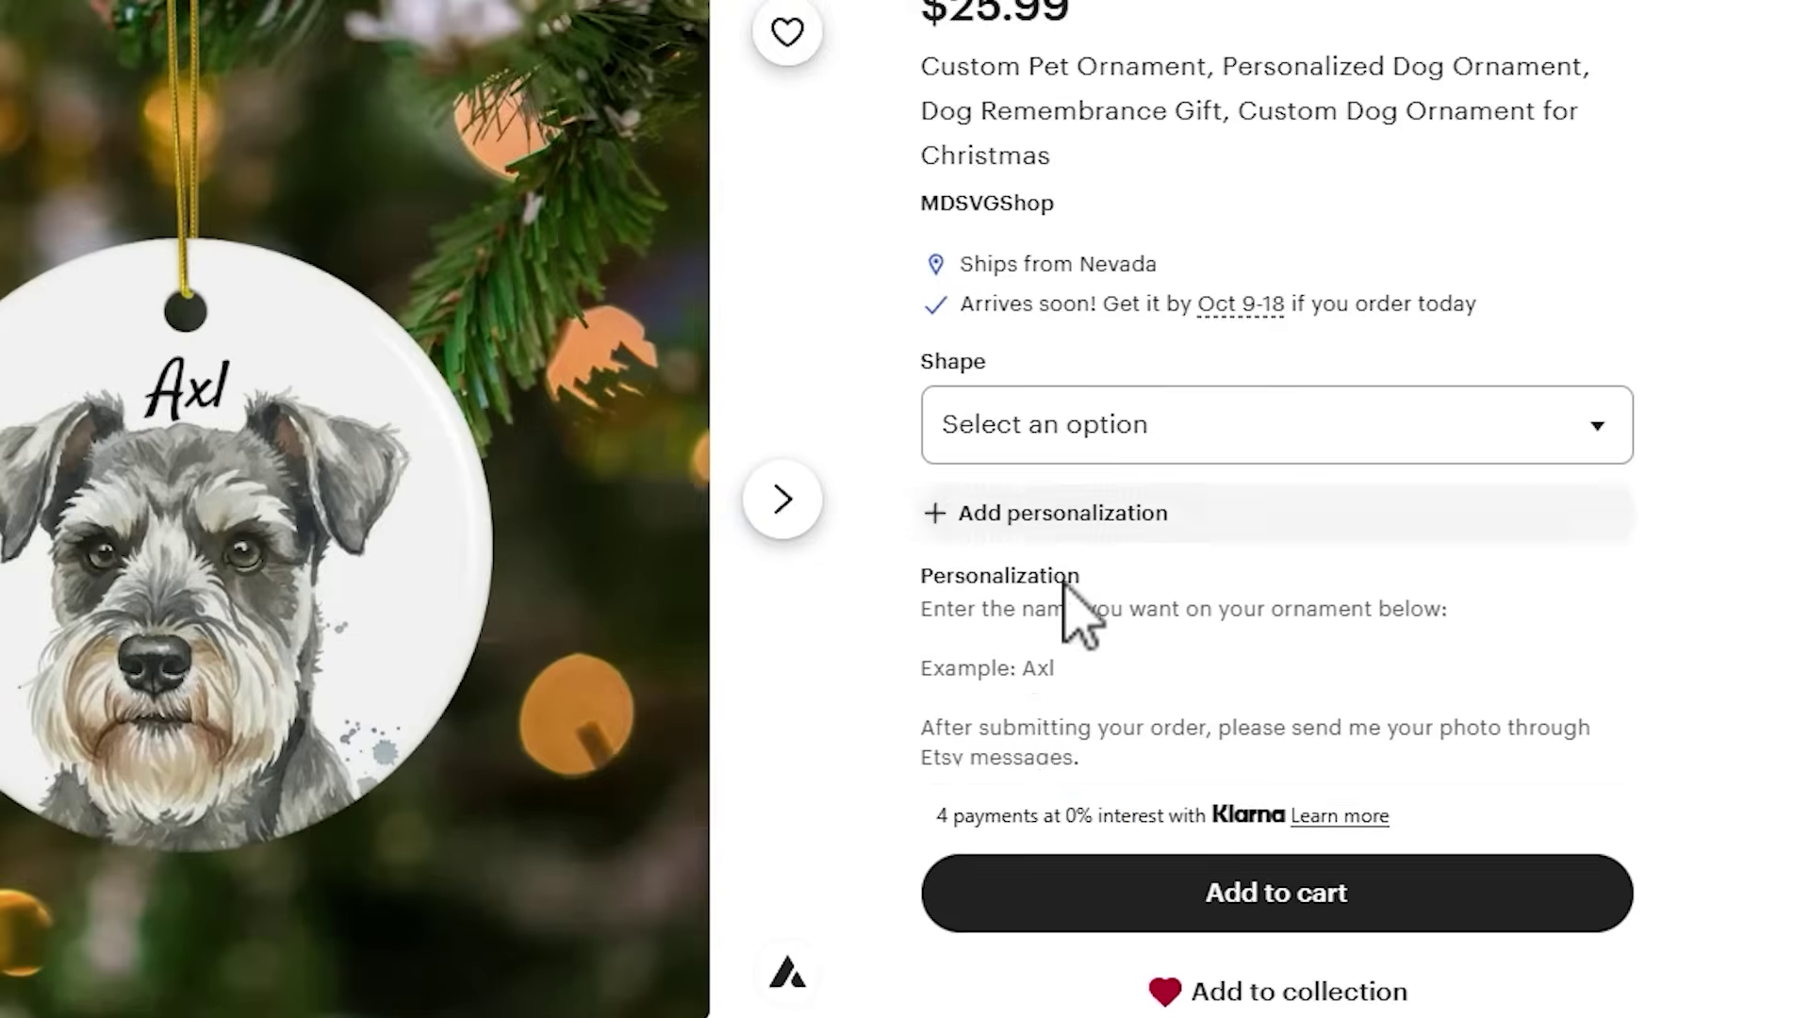
scroll(1009, 519, down, 2)
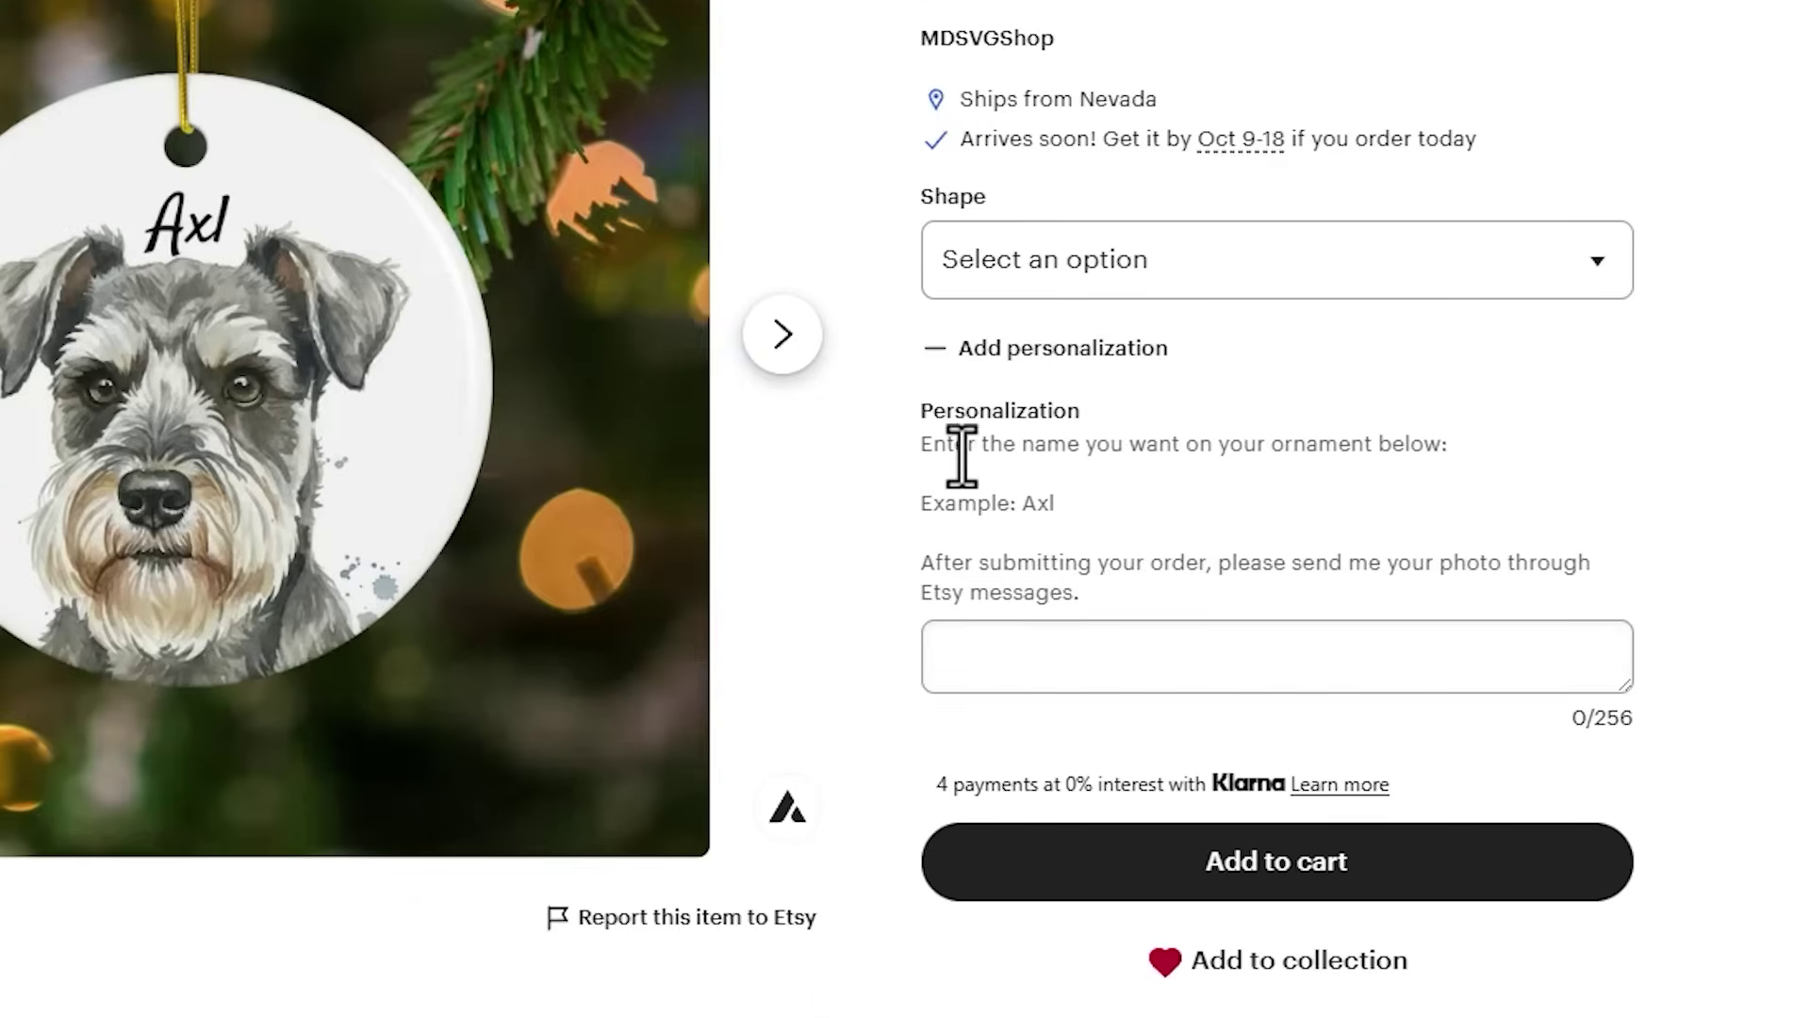
drag(999, 491, 1163, 613)
click(1095, 634)
scroll(1112, 604, up, 2)
click(1054, 426)
click(1679, 547)
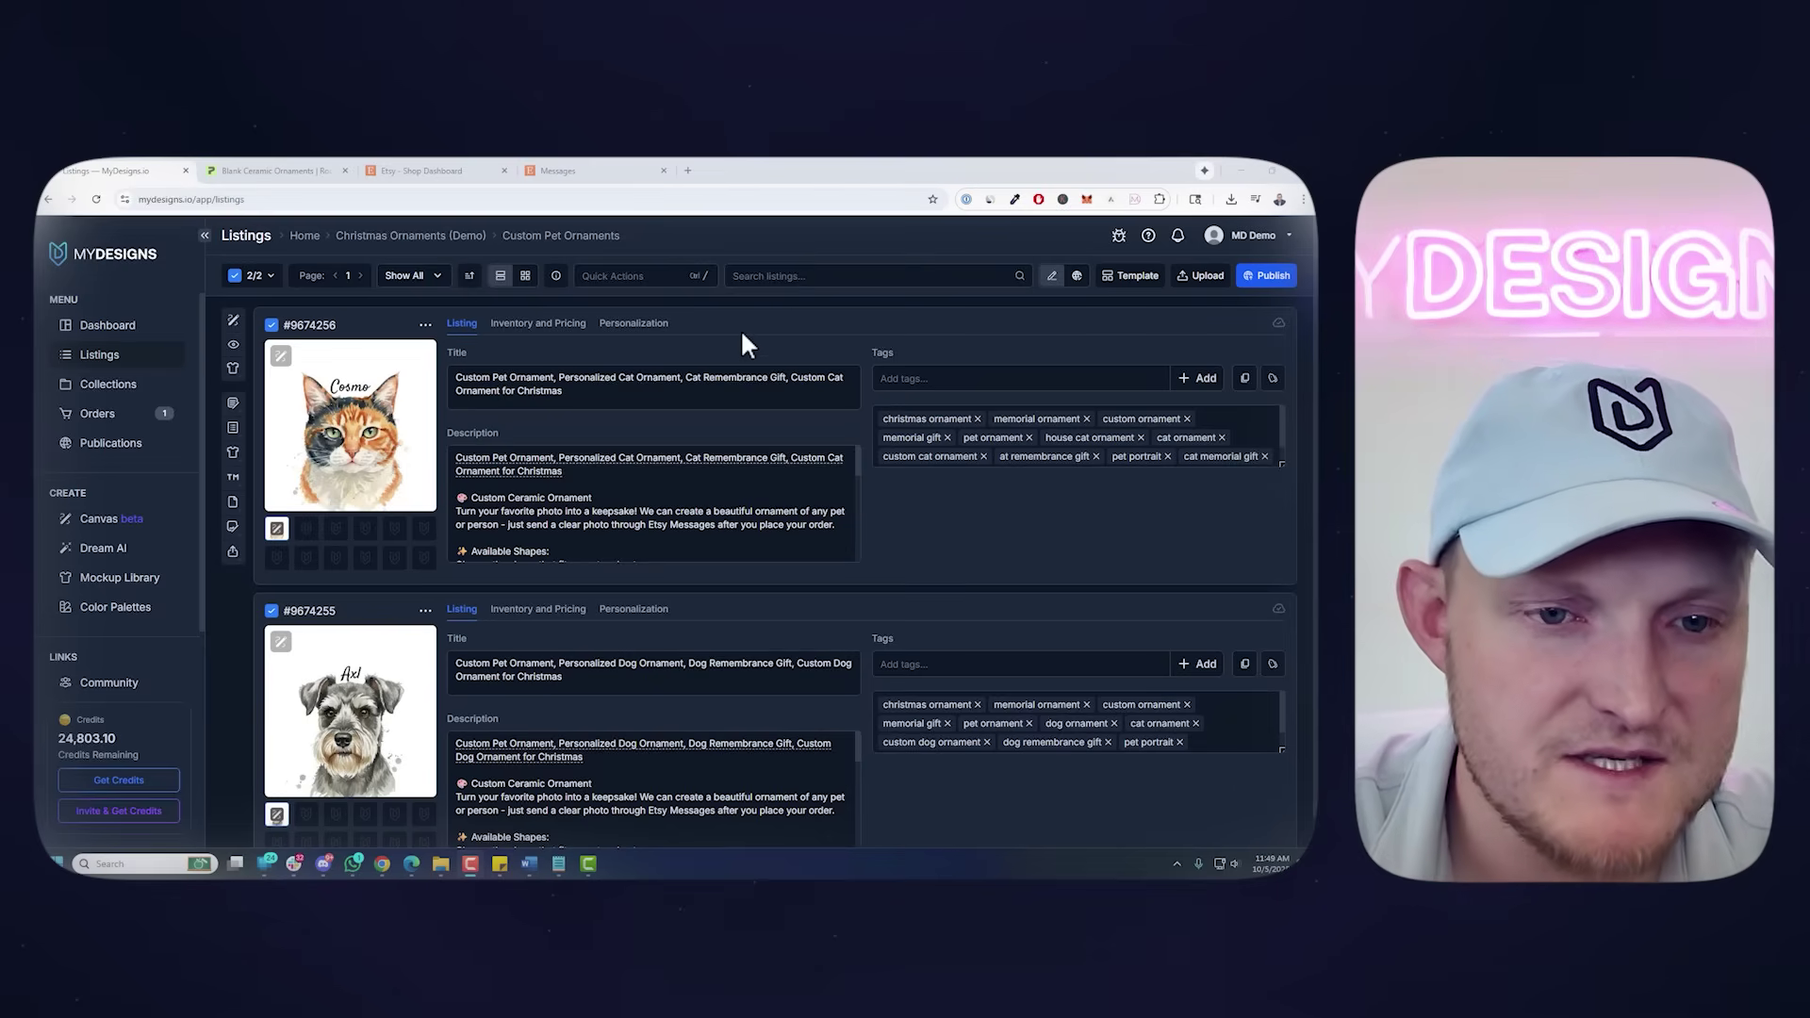
Go to Orders and open the star dog ornament order requesting the name Buddha
click(696, 377)
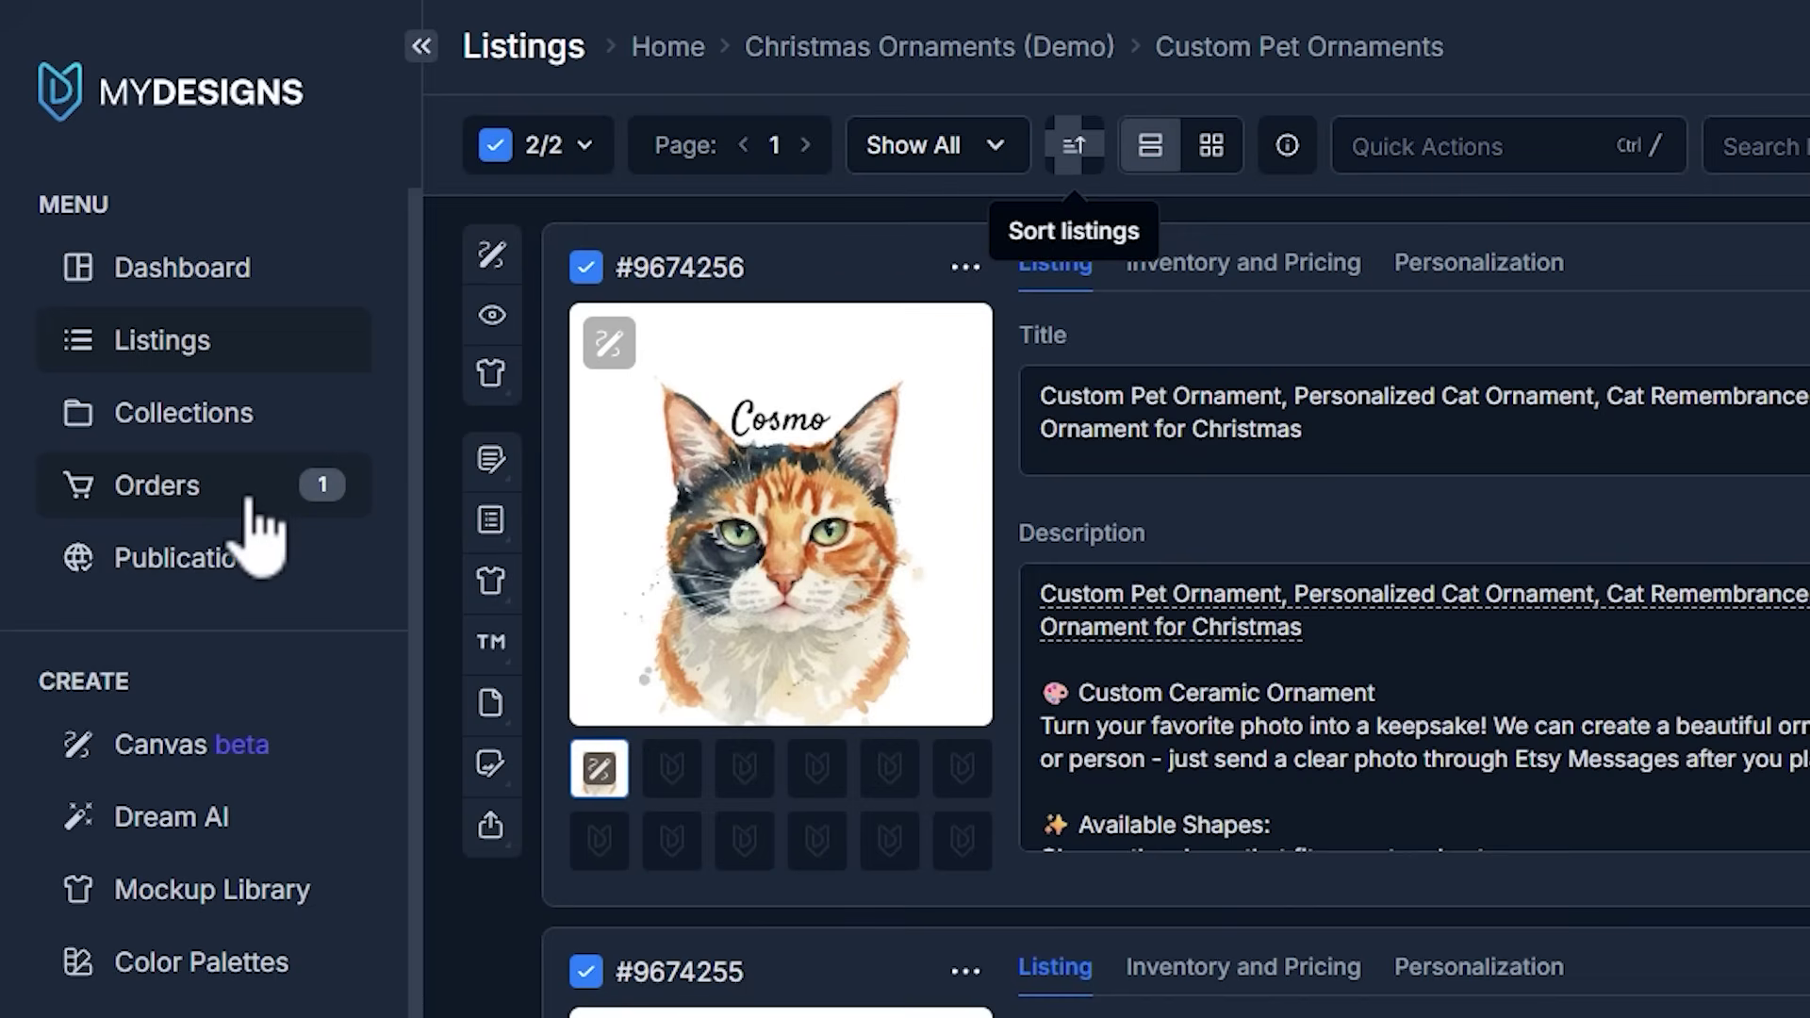
click(248, 501)
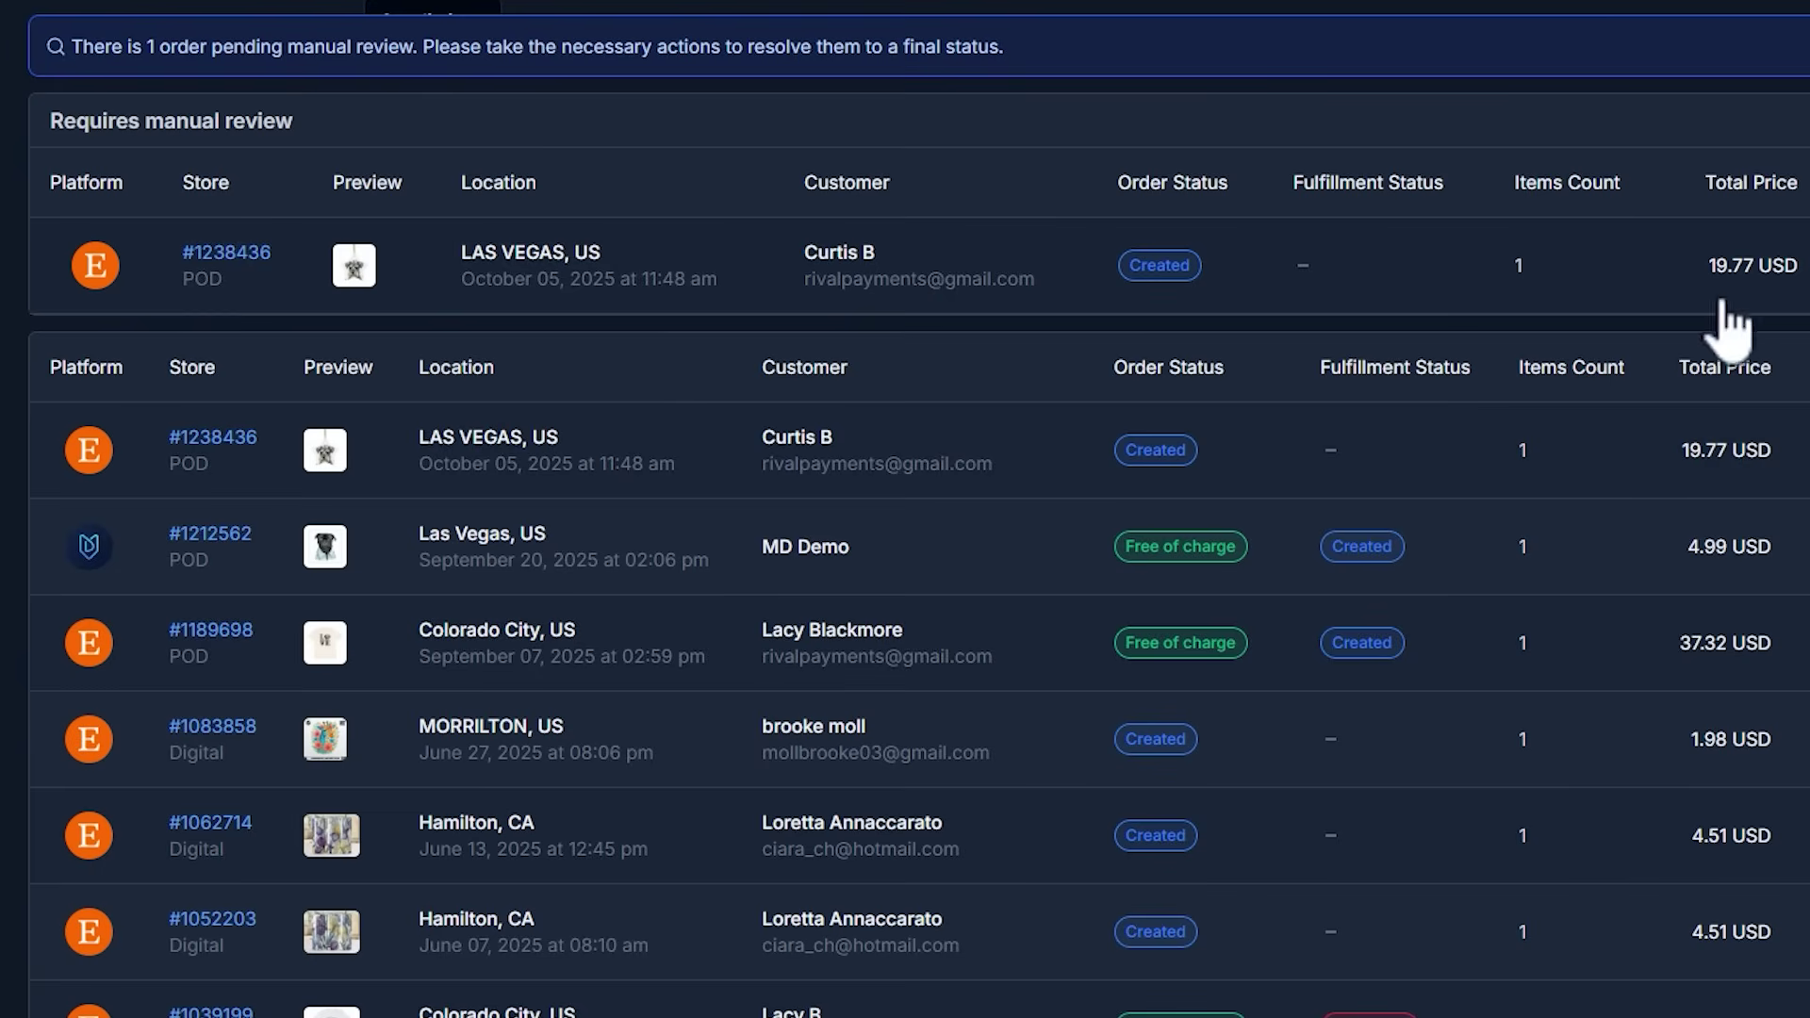
click(912, 272)
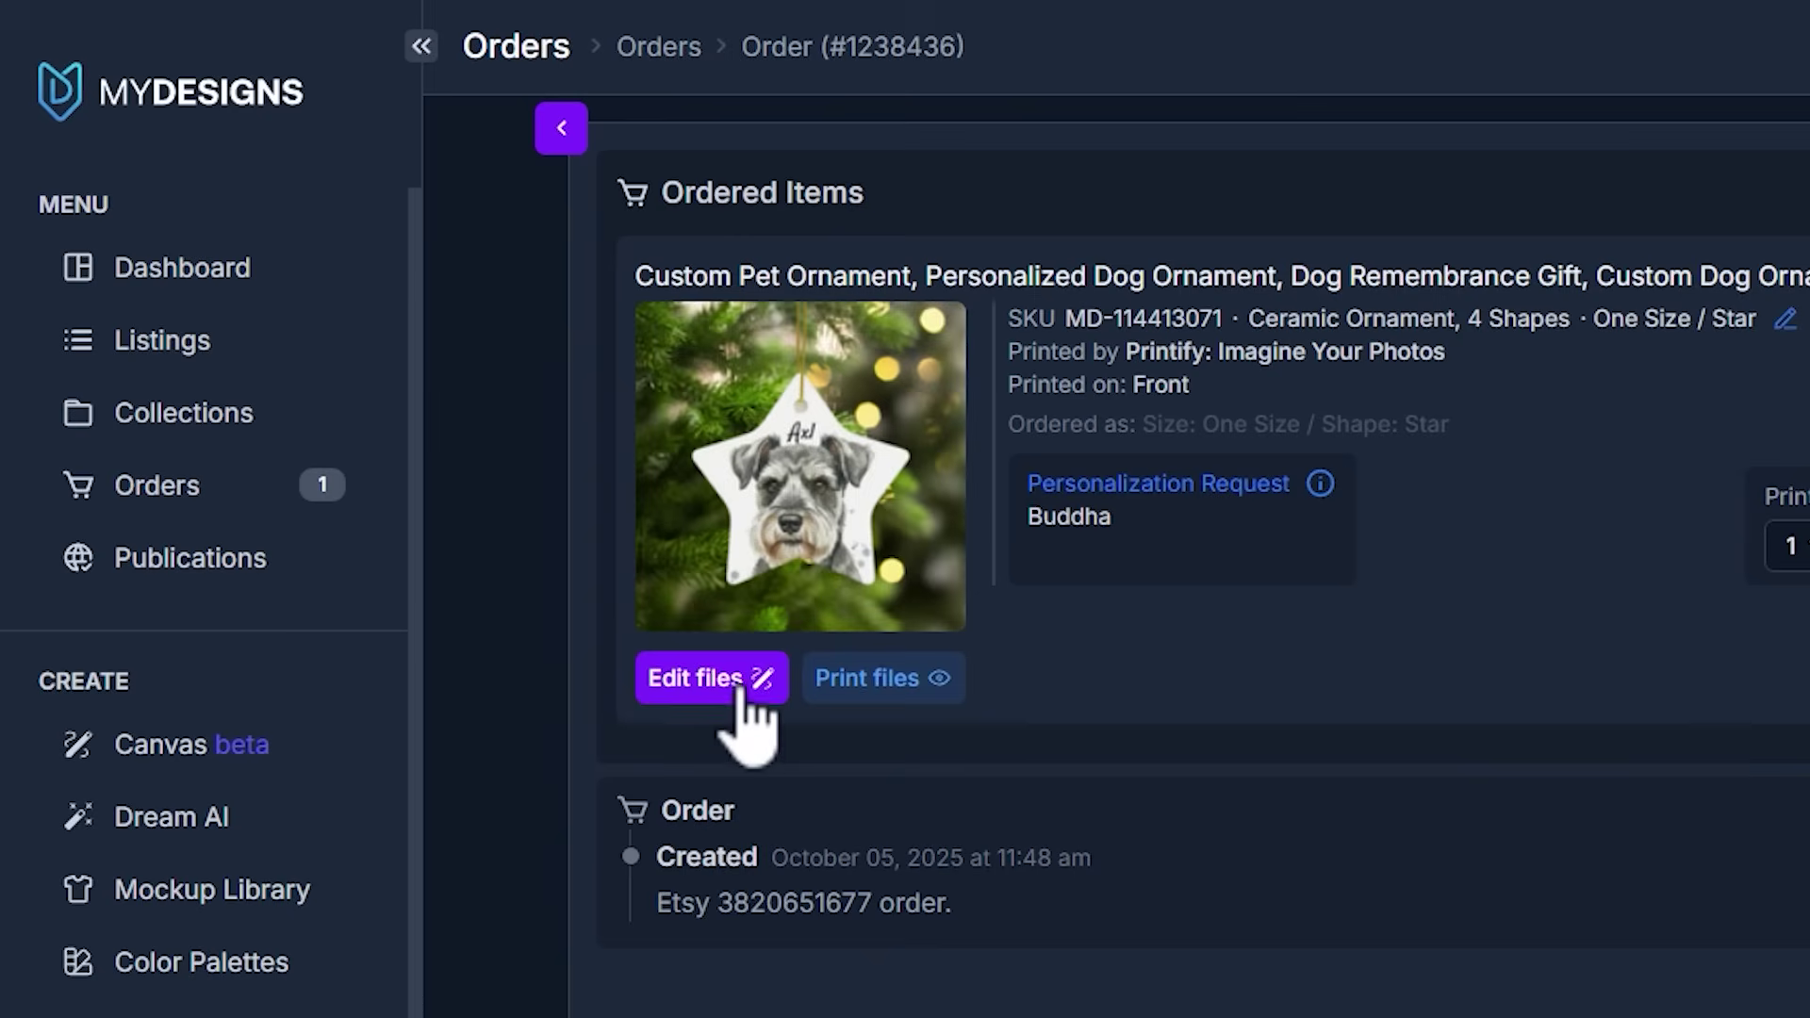
Open the ordered star ornament design and delete the sample dog image
click(330, 493)
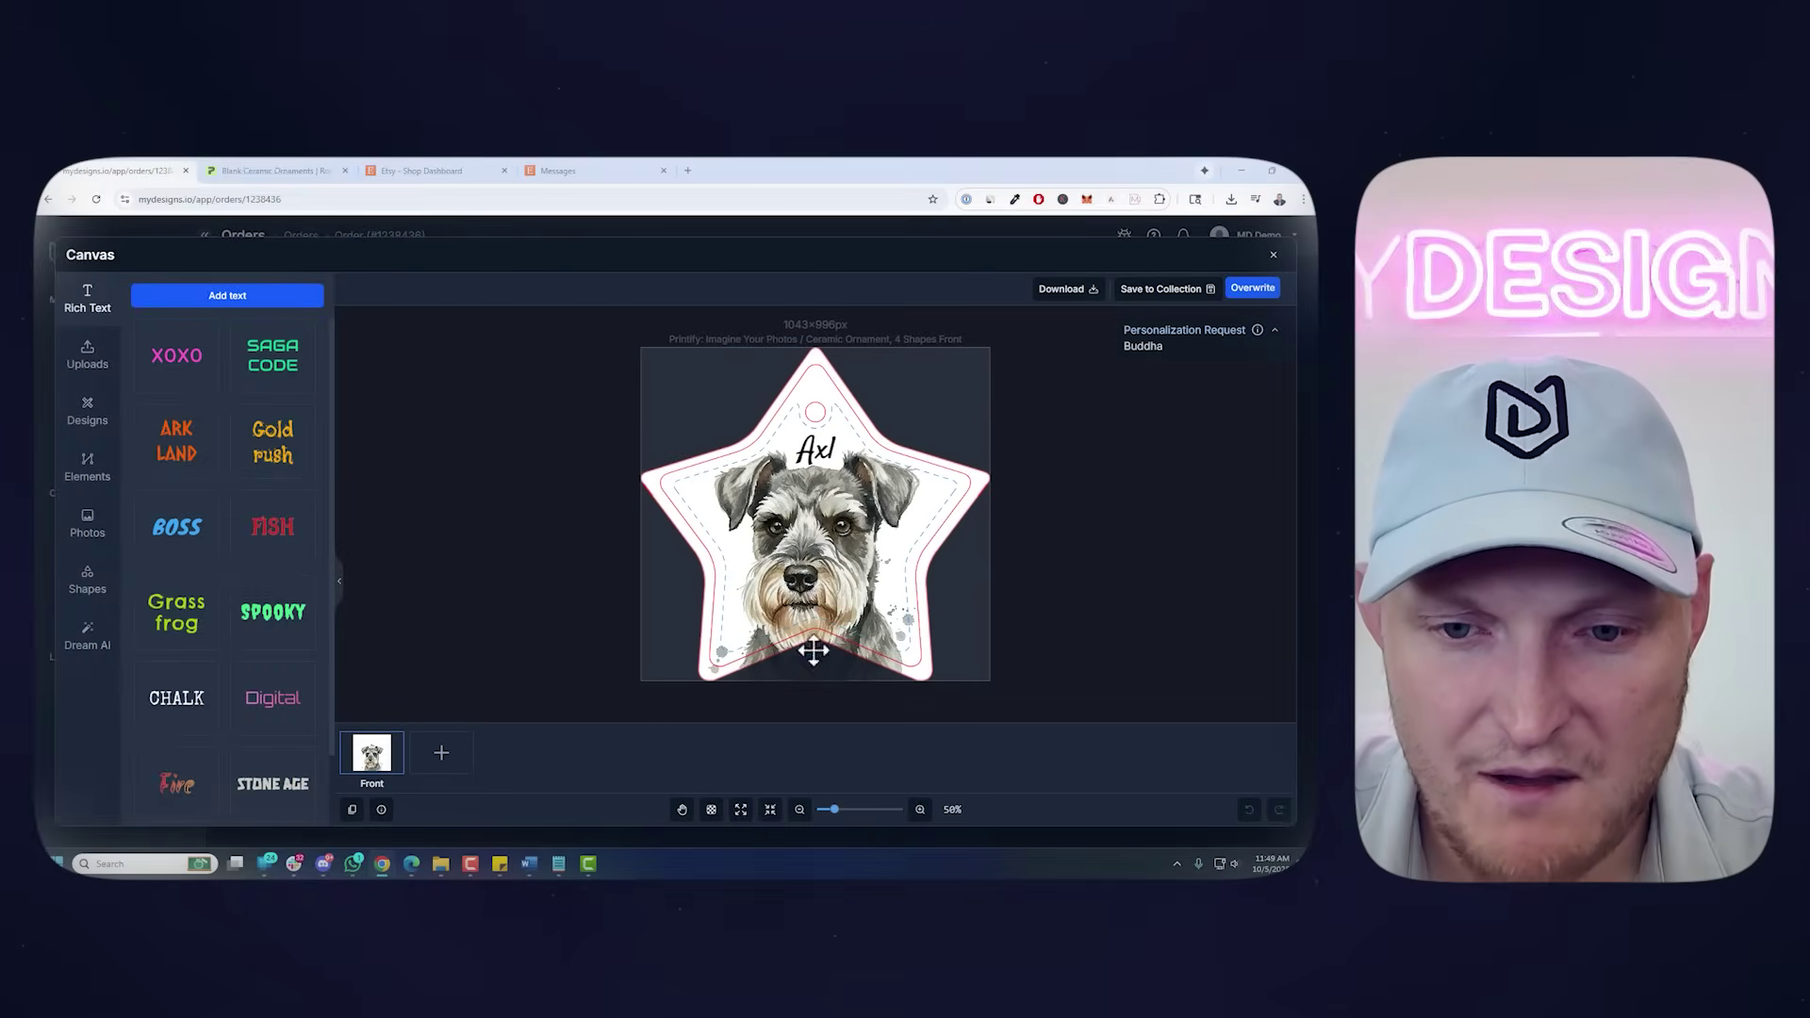
mouse_move(812, 650)
mouse_down()
mouse_move(799, 643)
mouse_move(813, 666)
mouse_up()
click(813, 458)
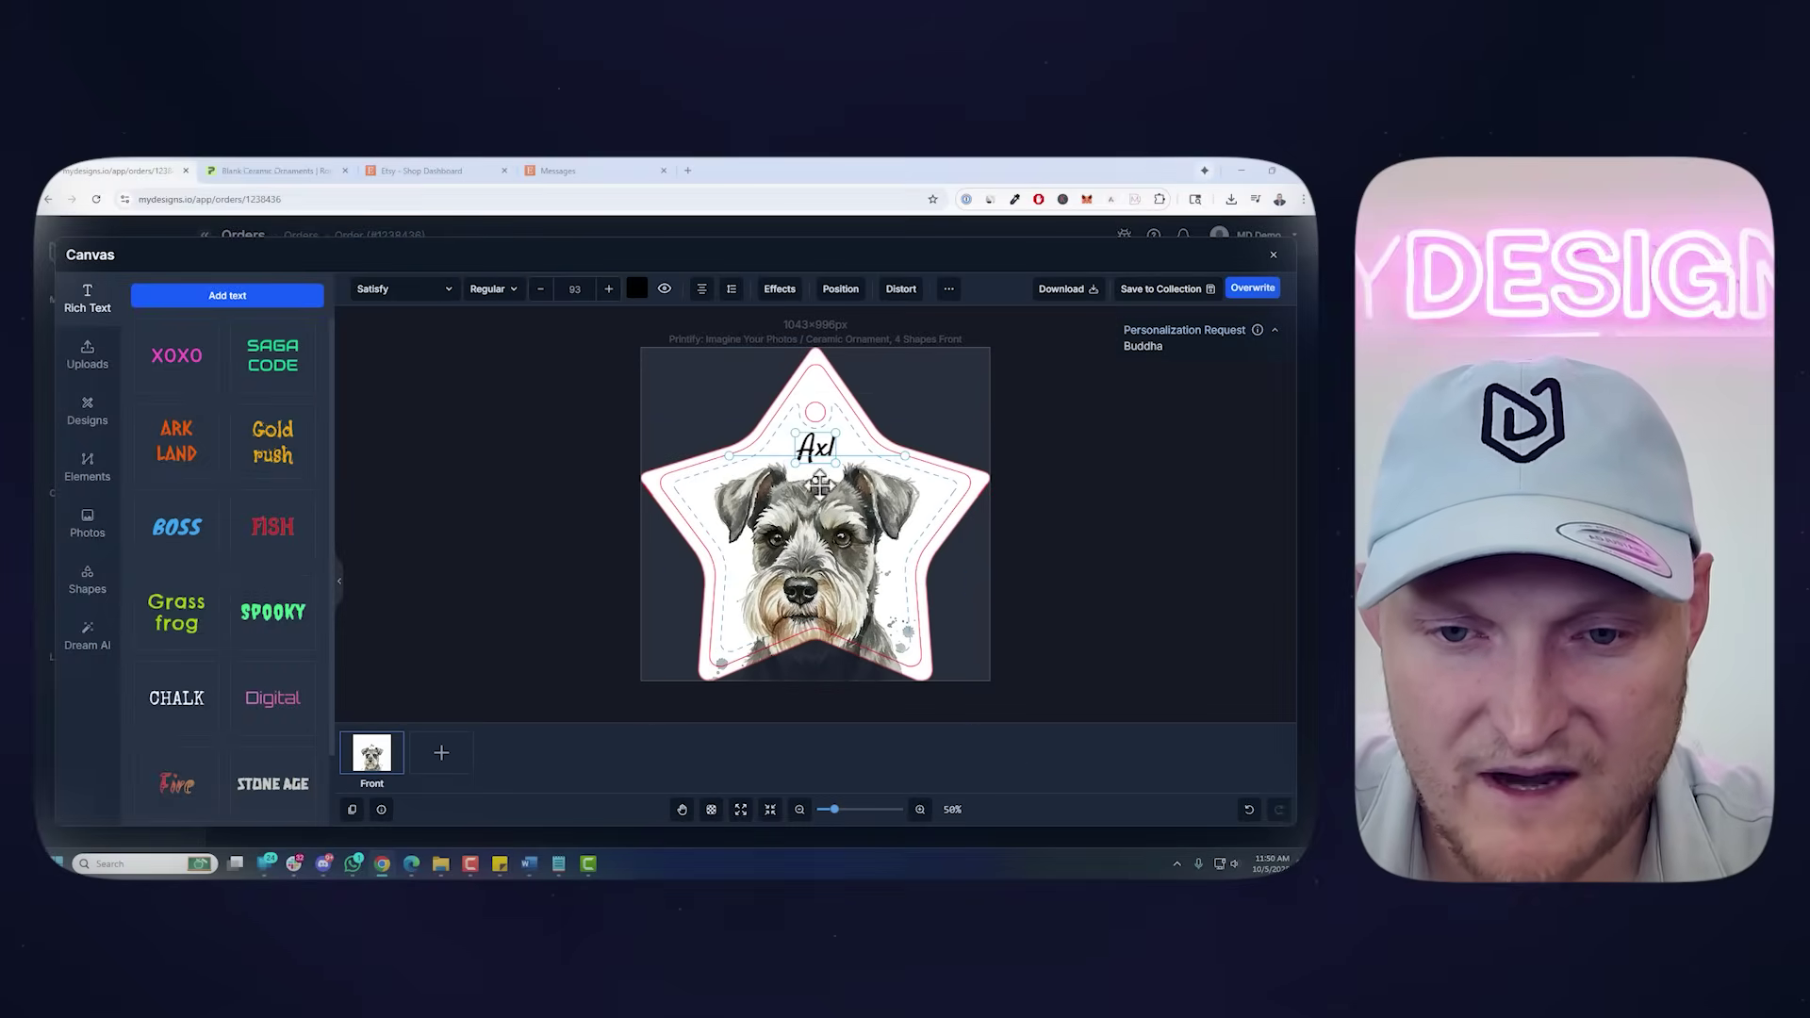
click(818, 514)
key(Delete)
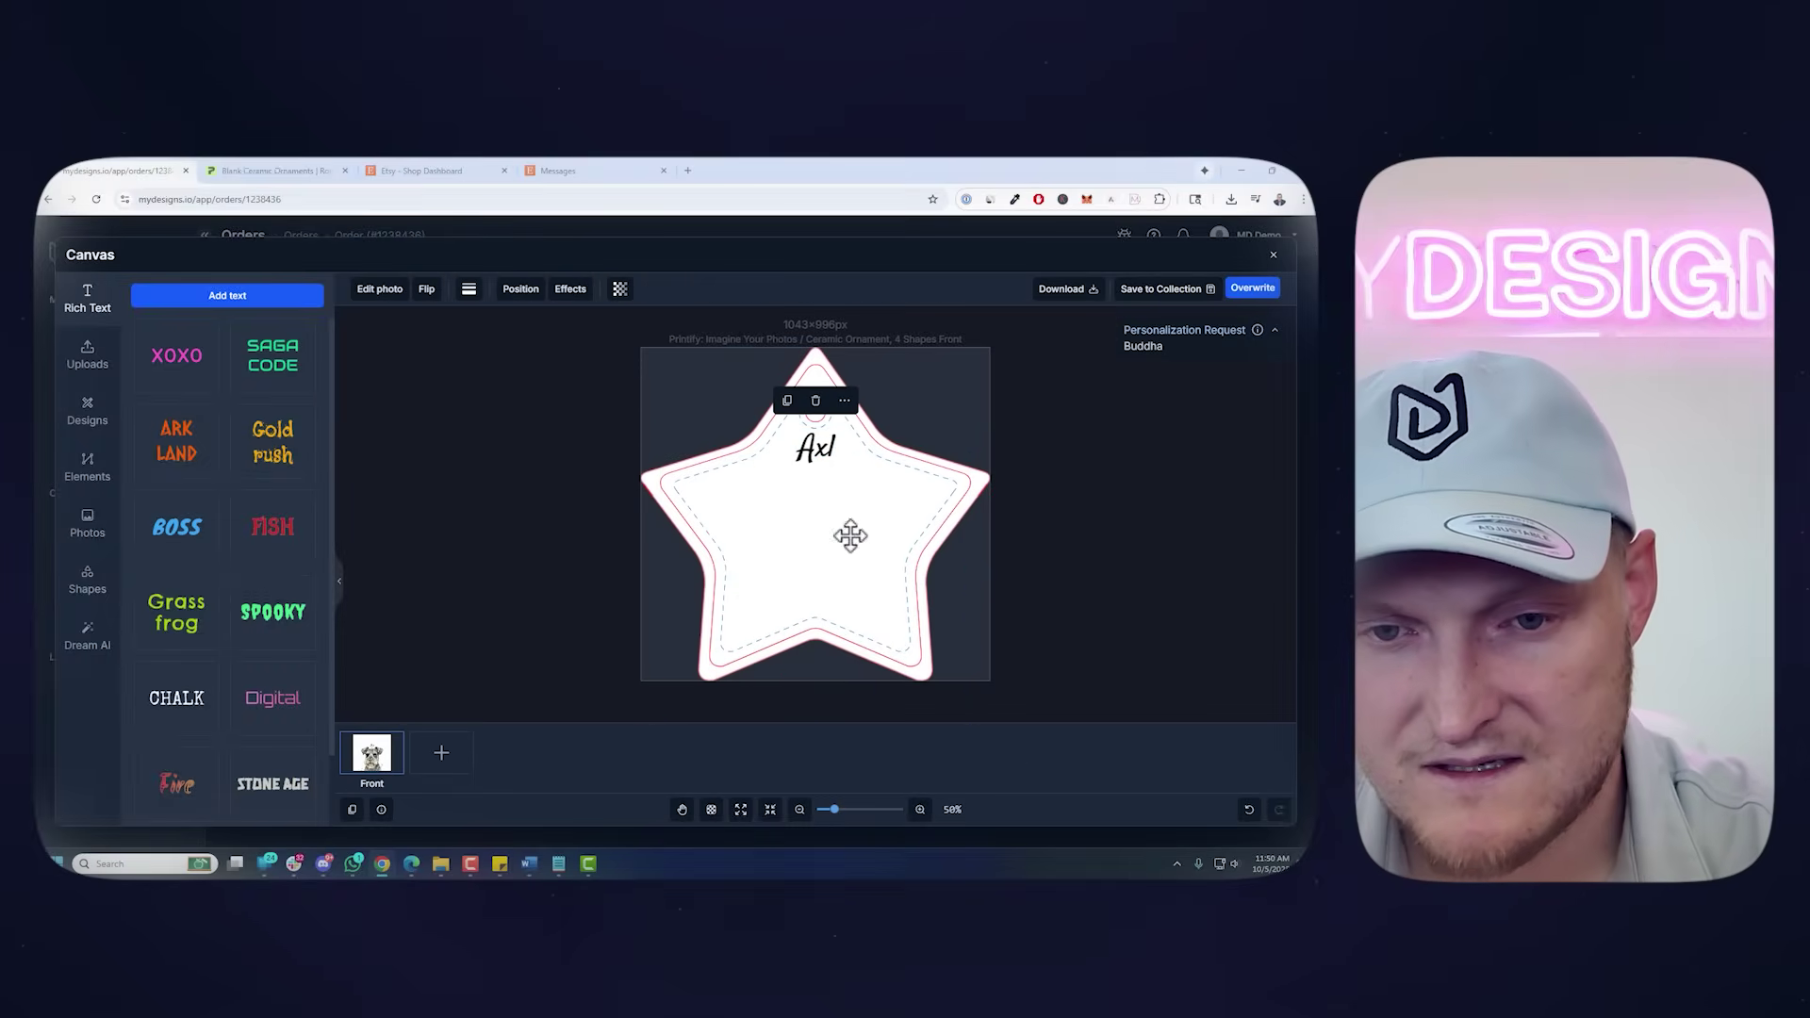
Replace the name Axl with Buddha, shrinking and centring it near the star's top
click(818, 449)
double_click(814, 447)
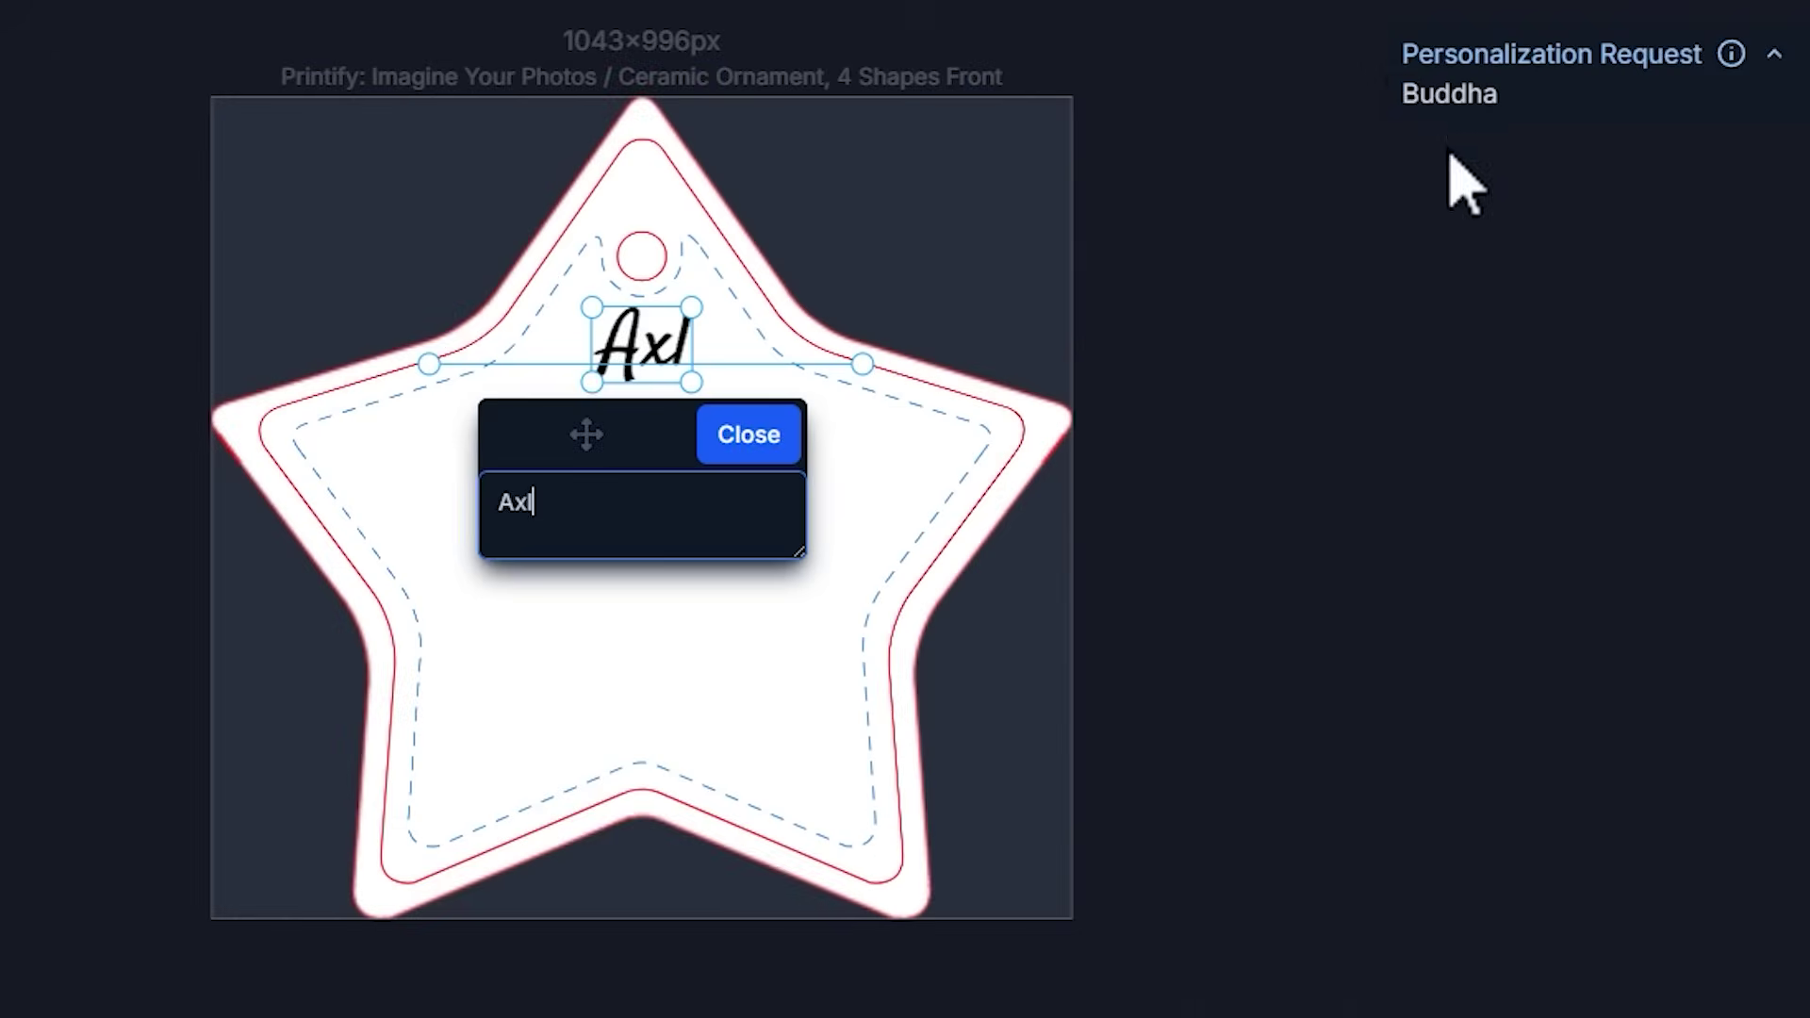
drag(1403, 107, 1530, 107)
key(ctrl+c)
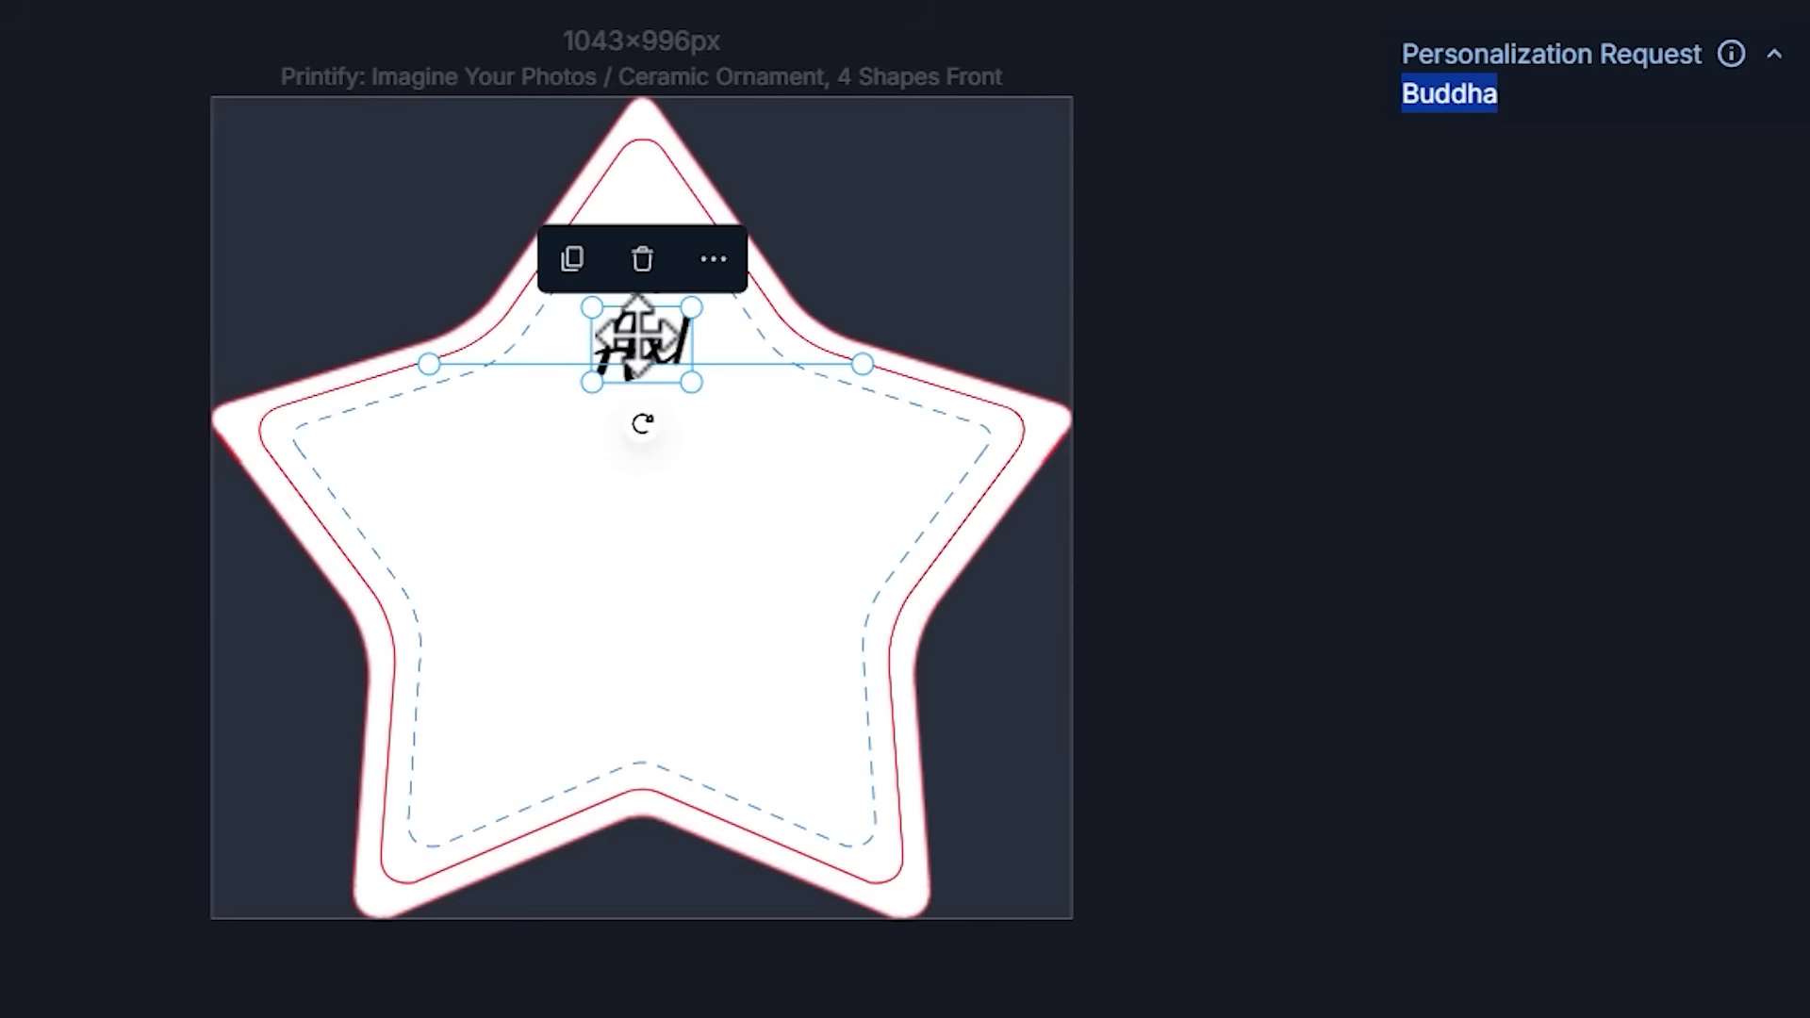
double_click(630, 359)
key(ctrl+a)
key(ctrl+v)
click(775, 363)
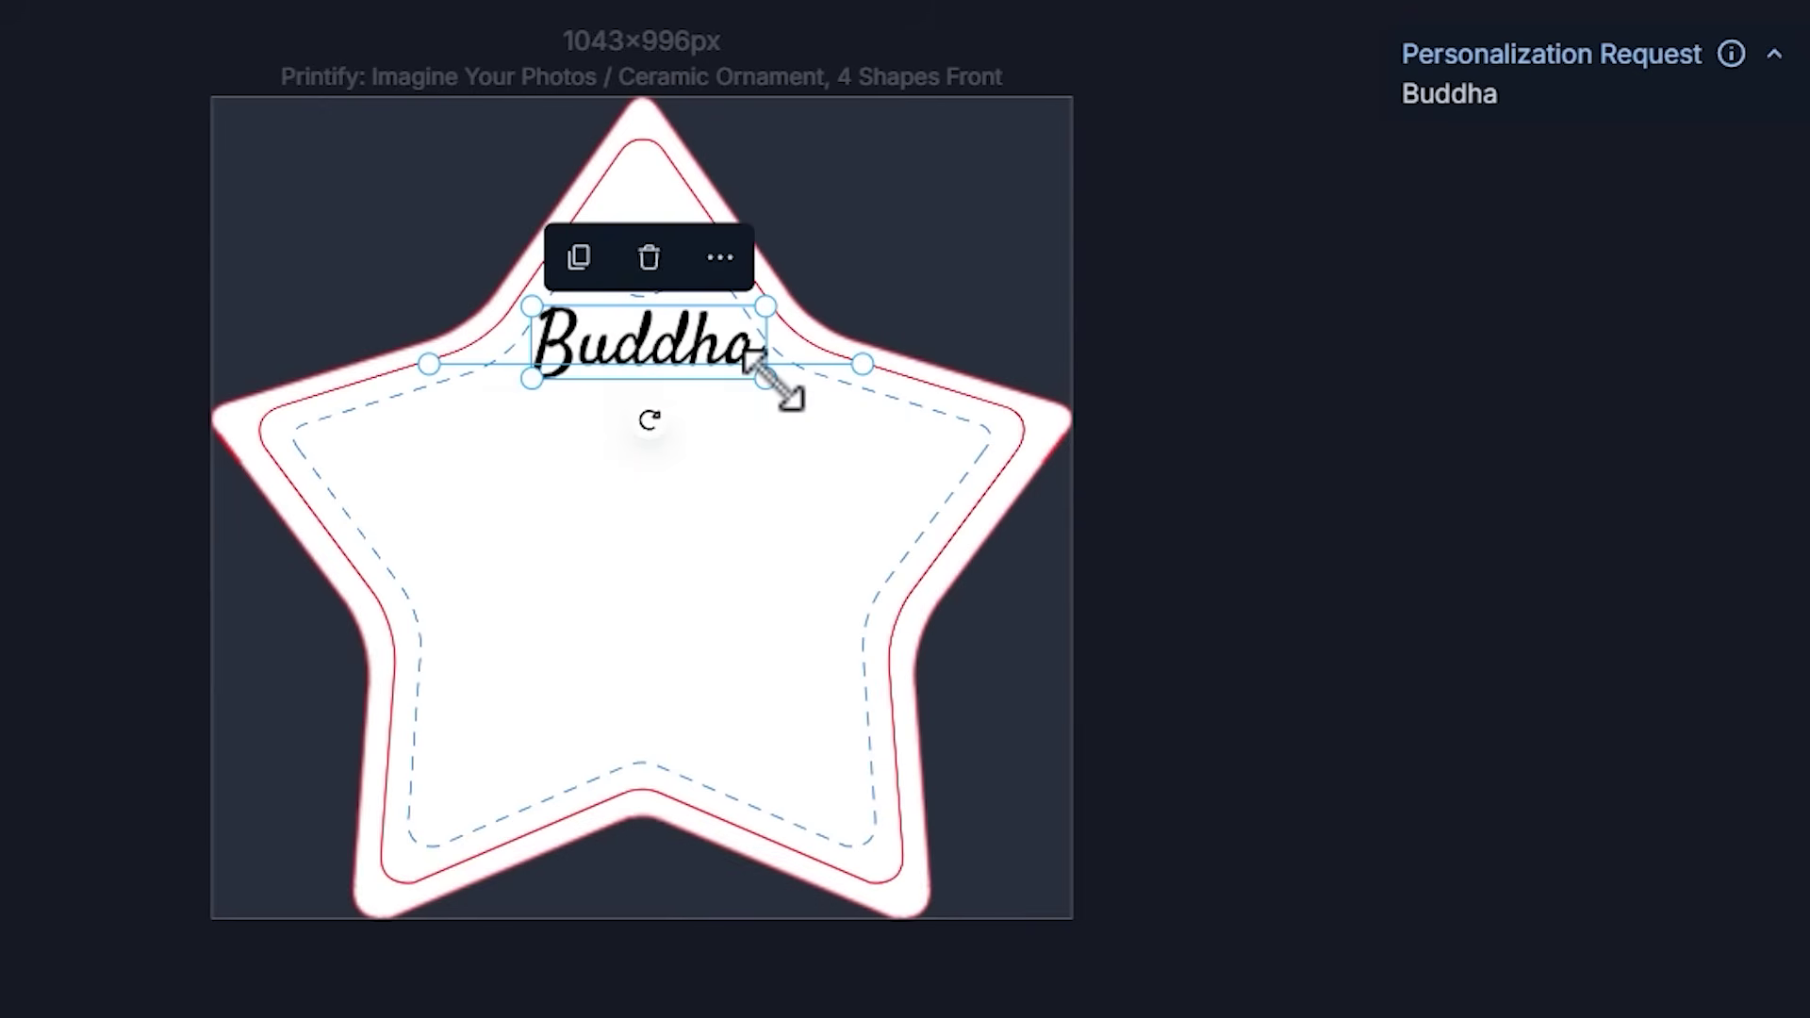
drag(771, 379, 639, 344)
click(825, 495)
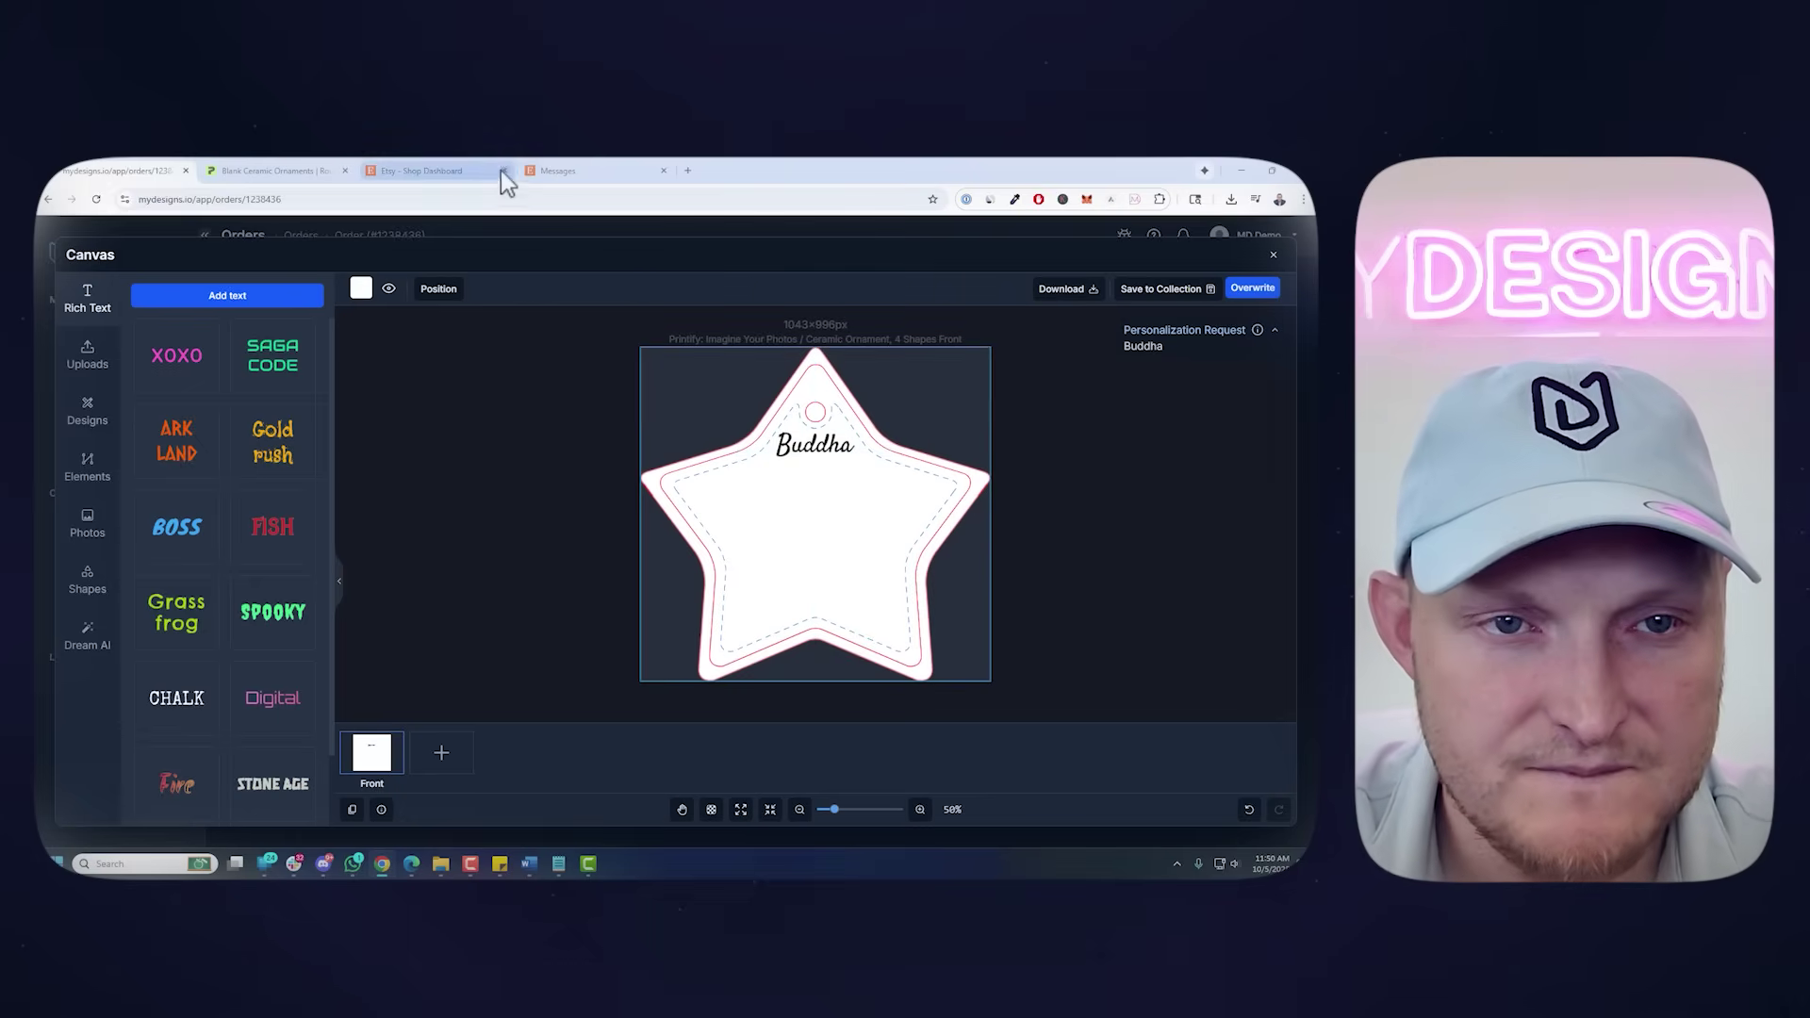
Open the buyer's conversation about the order in the Etsy Shop Manager inbox
click(558, 173)
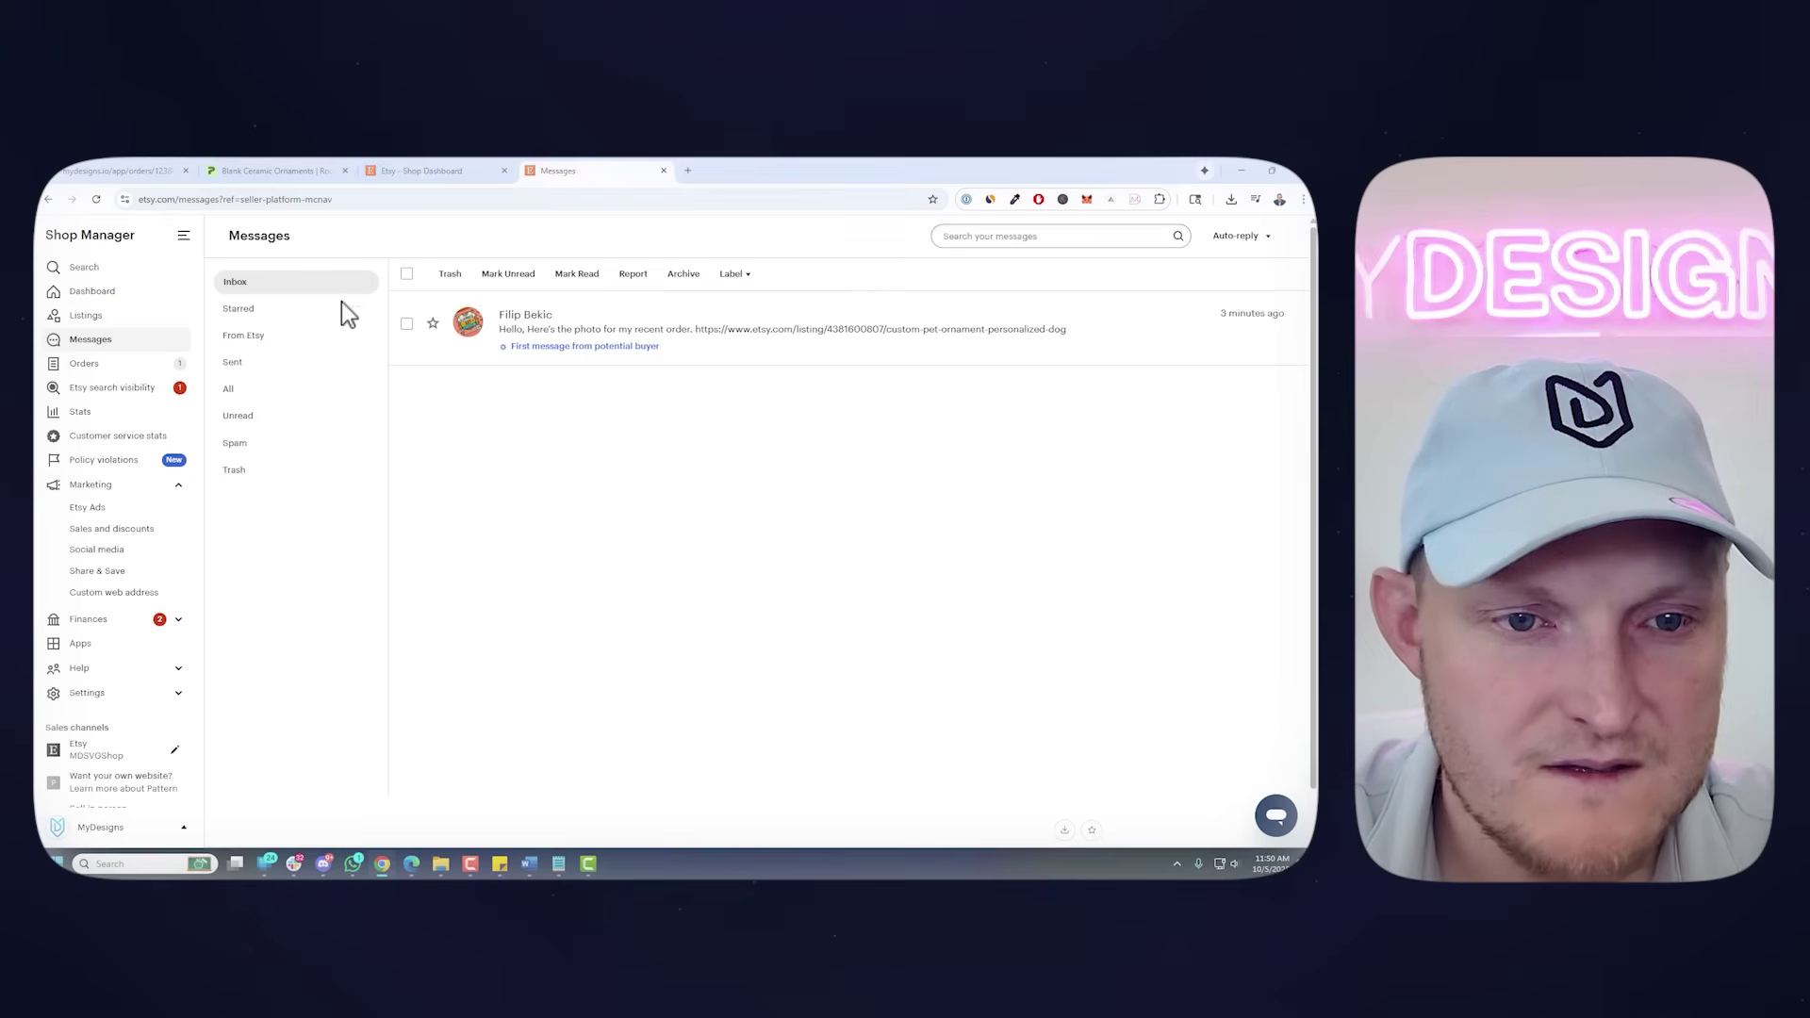
click(428, 172)
click(123, 368)
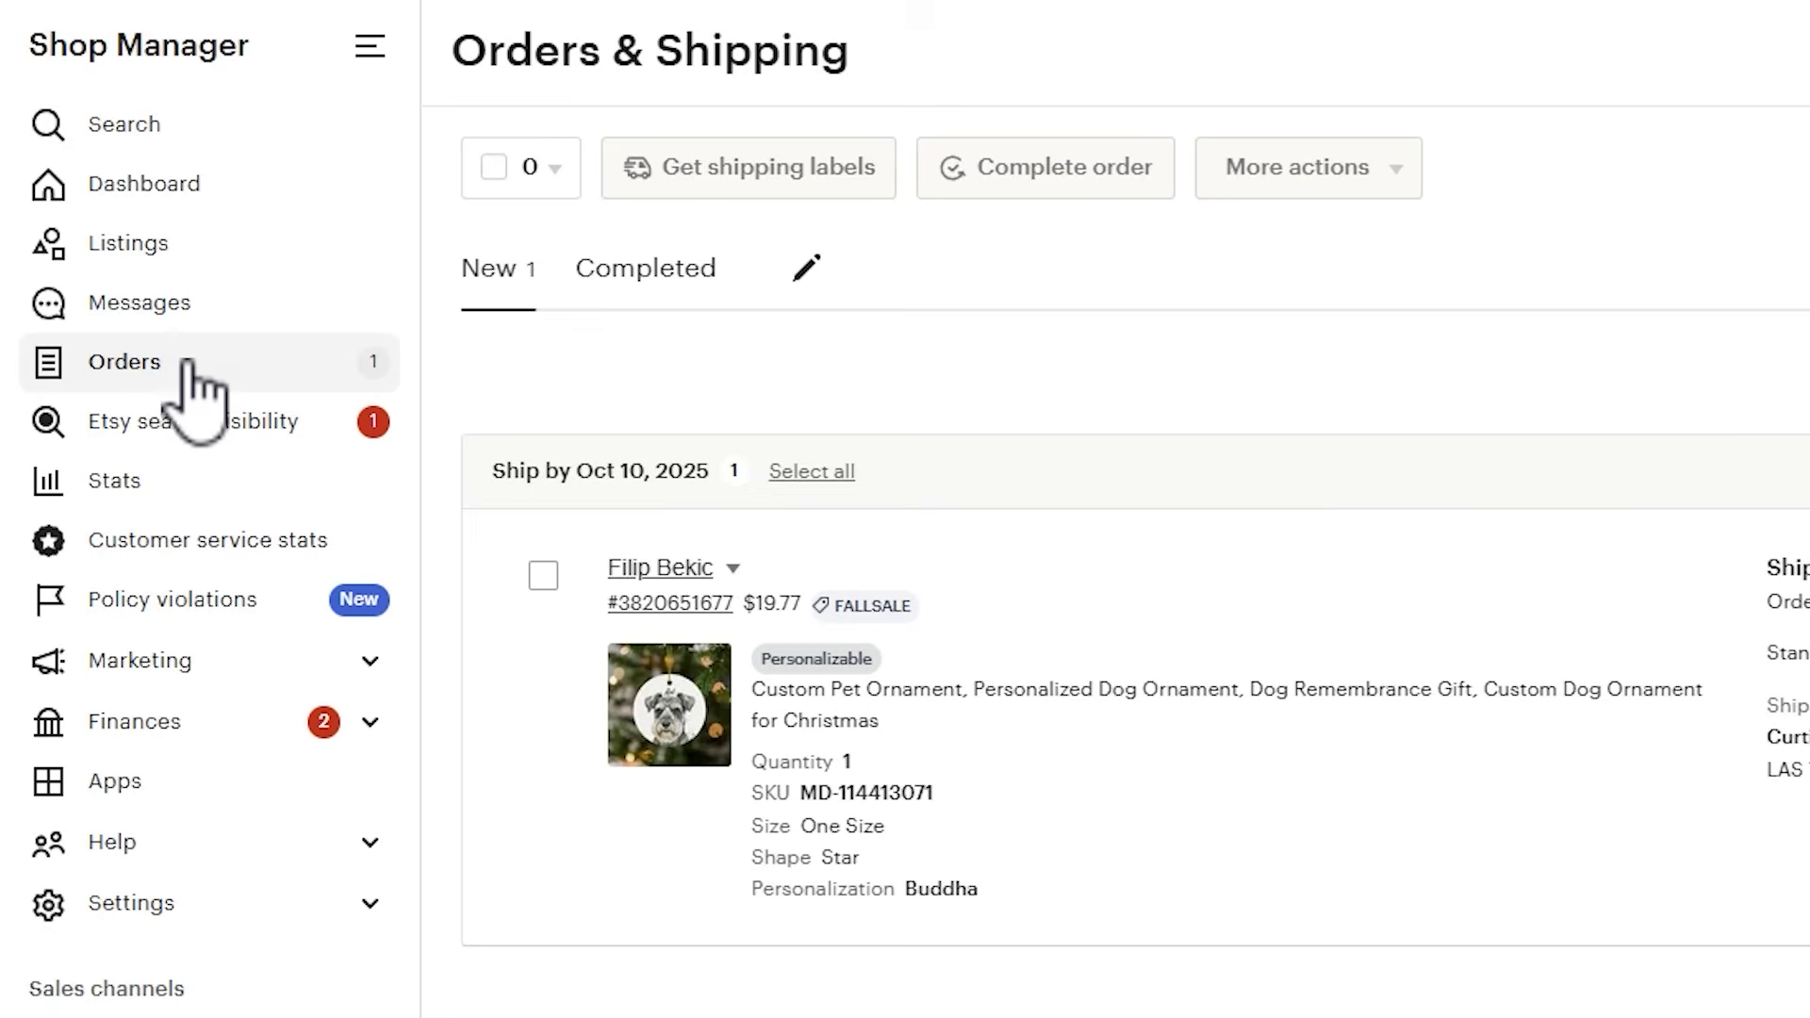
click(94, 341)
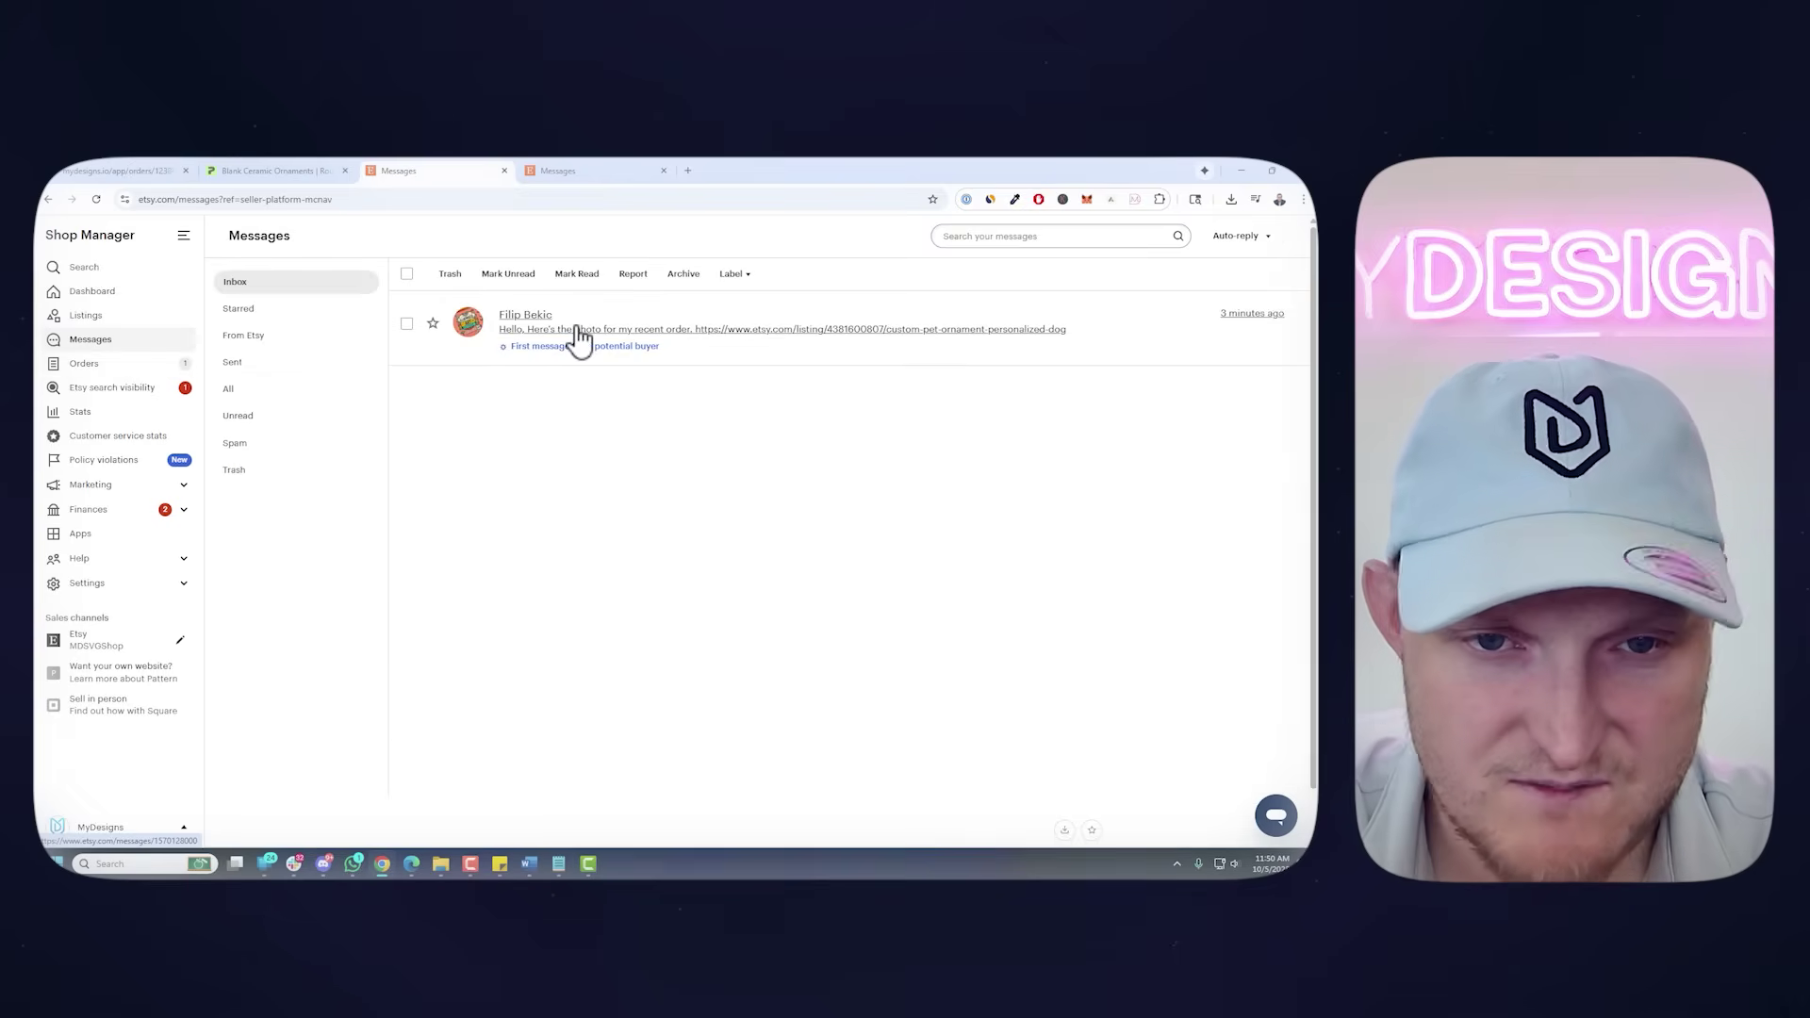
click(578, 332)
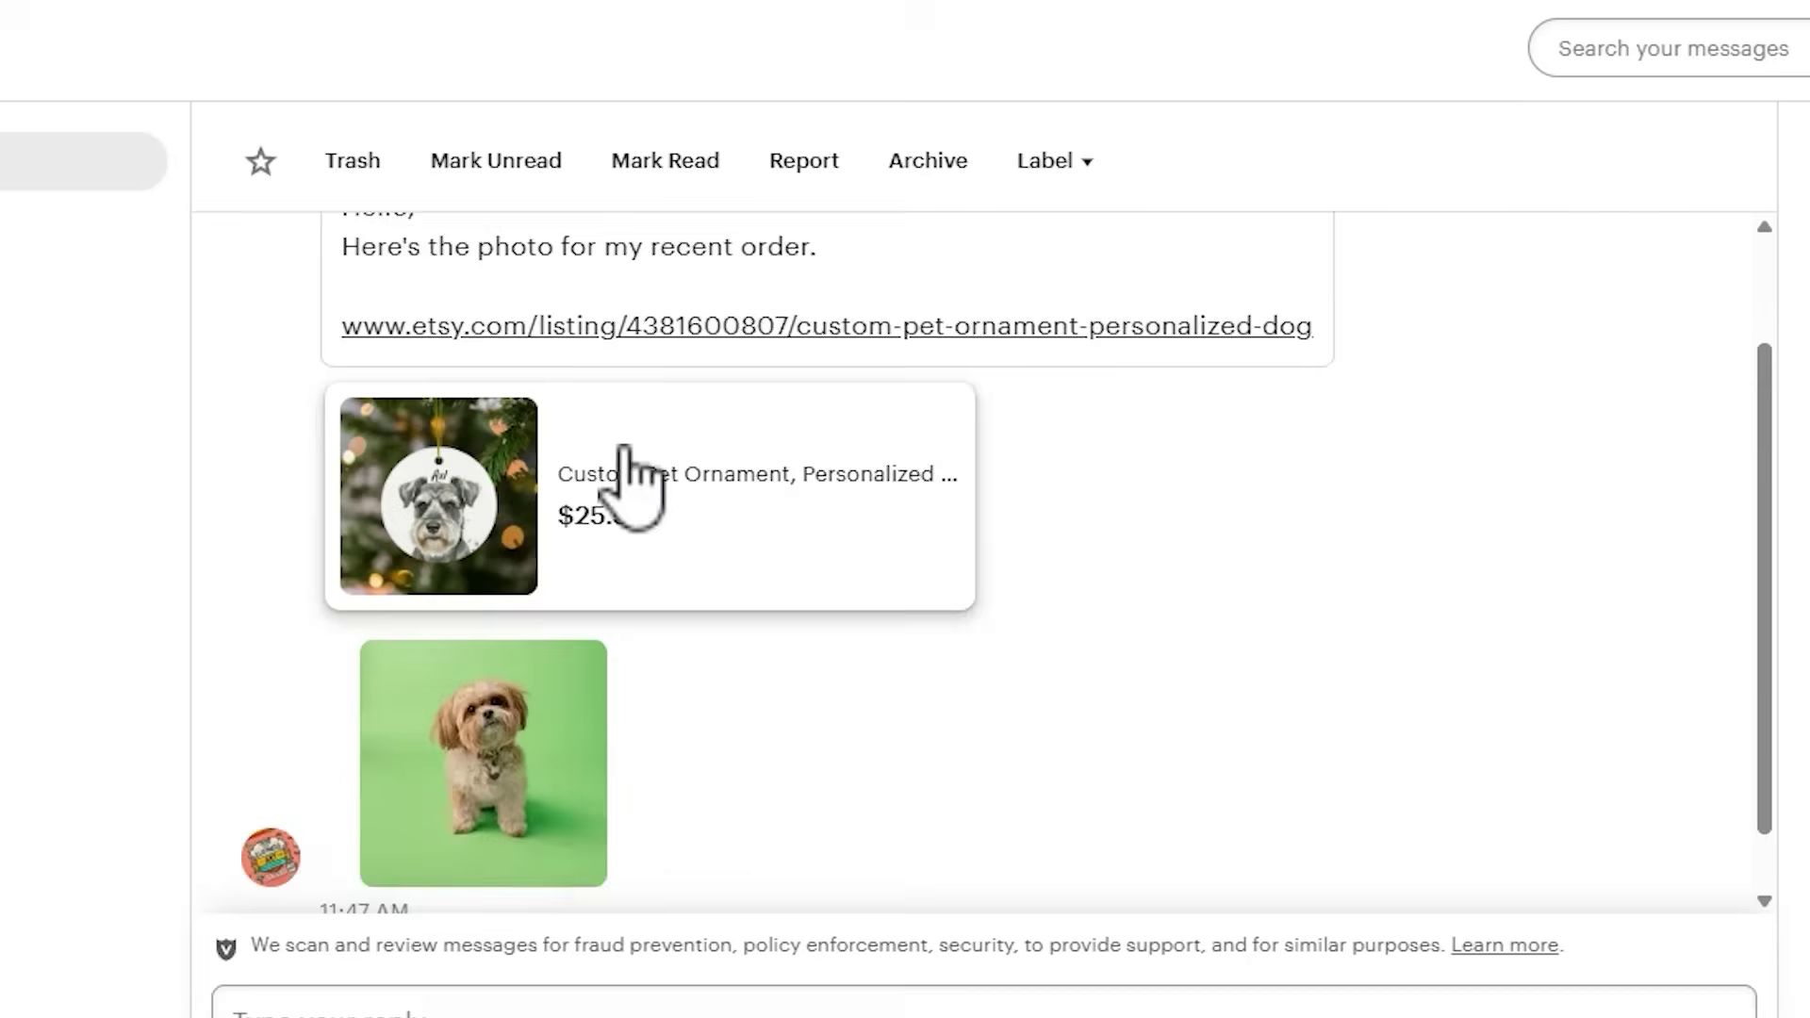
scroll(401, 391, up, 2)
scroll(808, 436, down, 3)
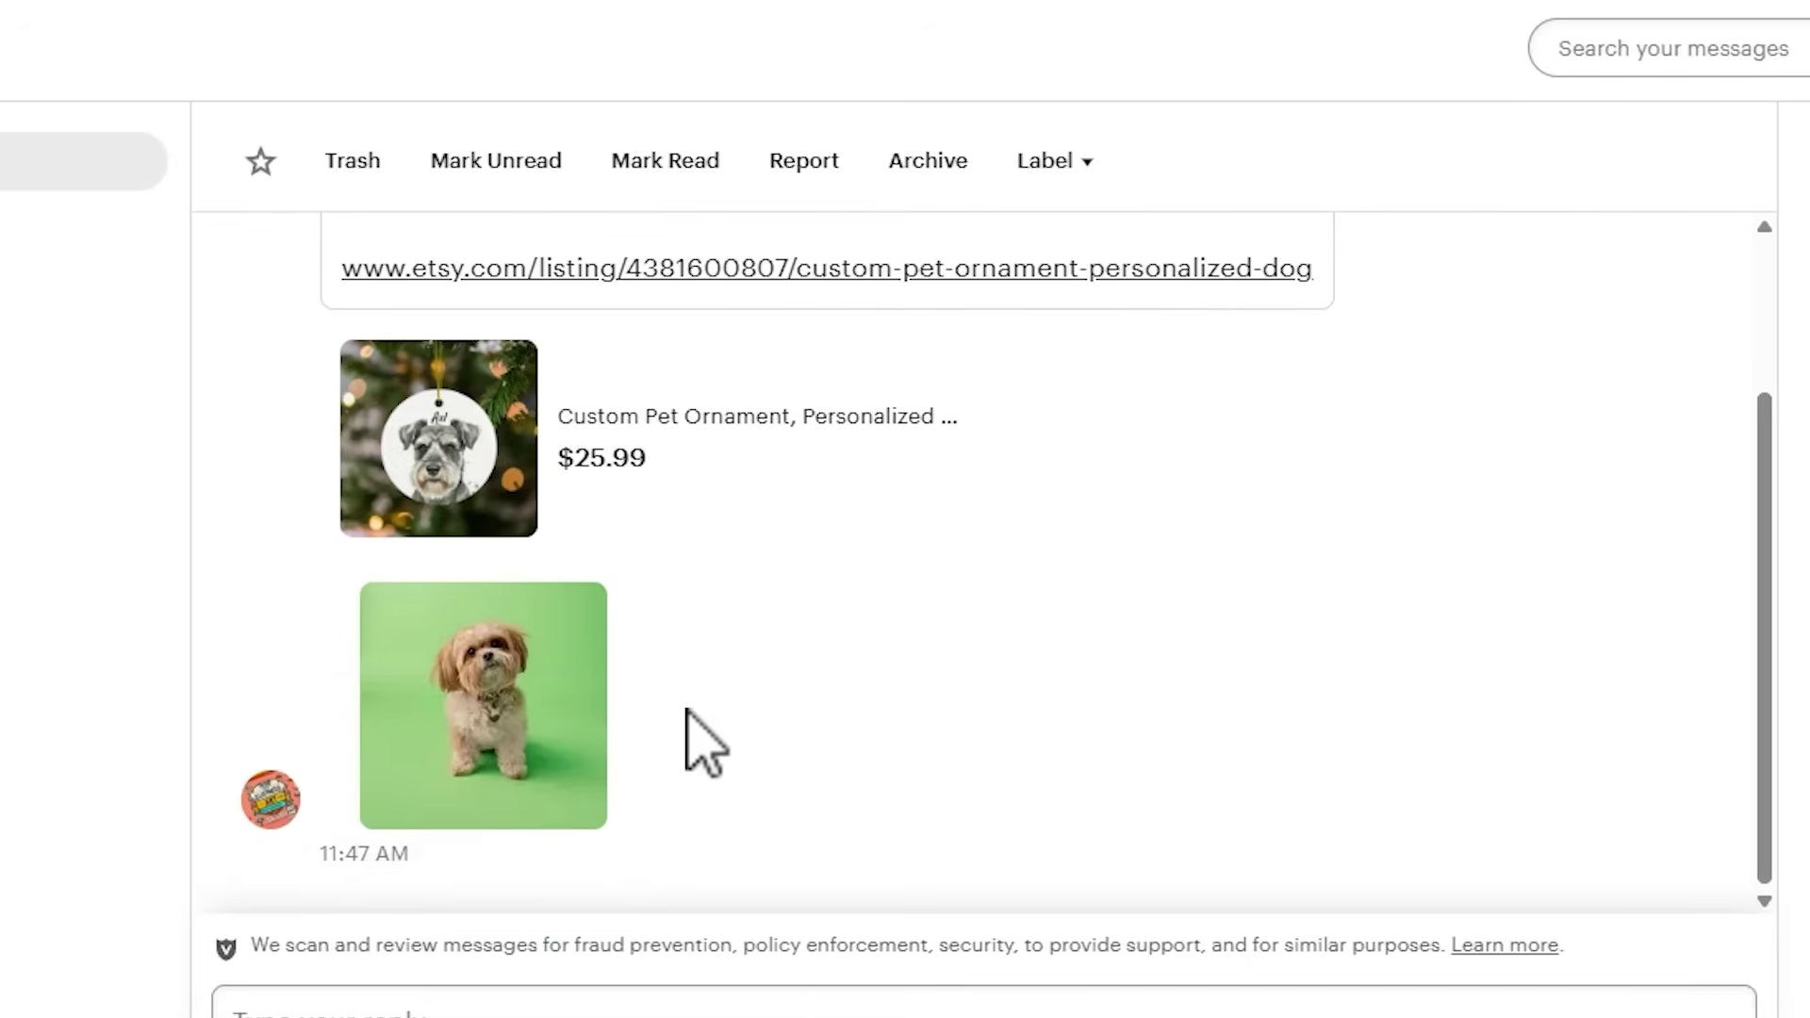
Save the customer's dog photo from the message as Pet.jpg
click(441, 721)
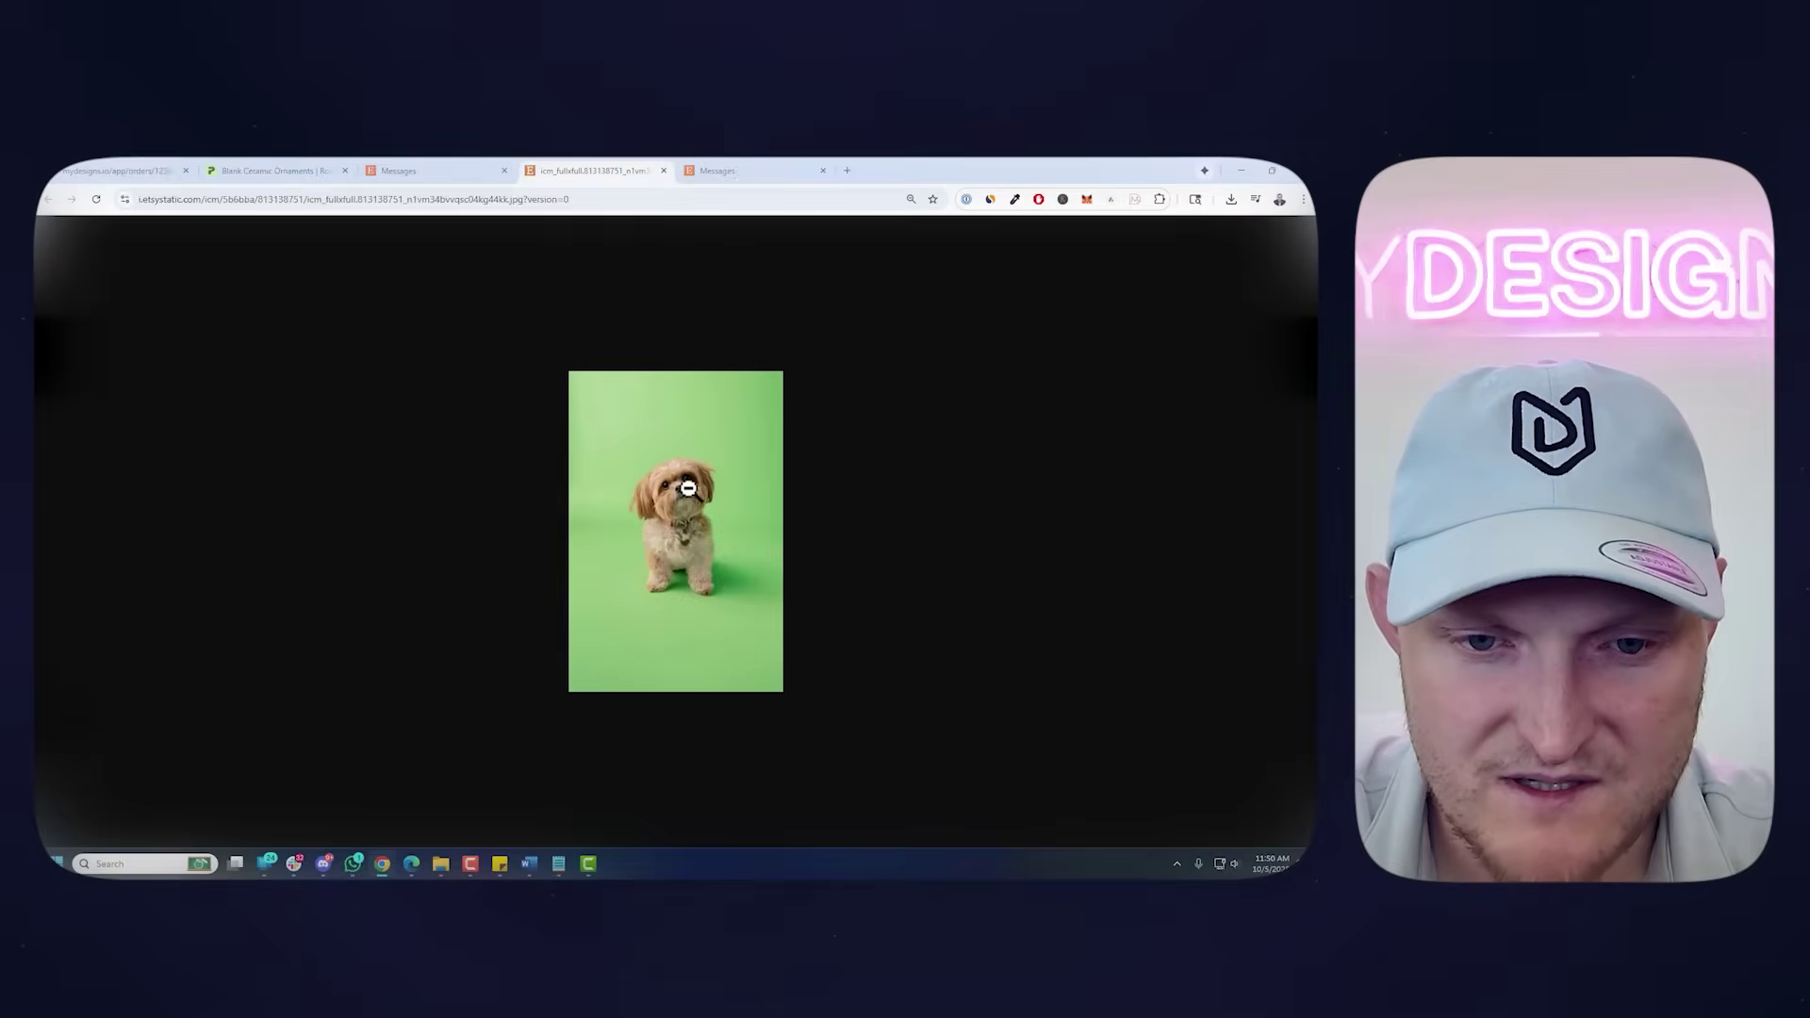
right_click(689, 487)
click(738, 522)
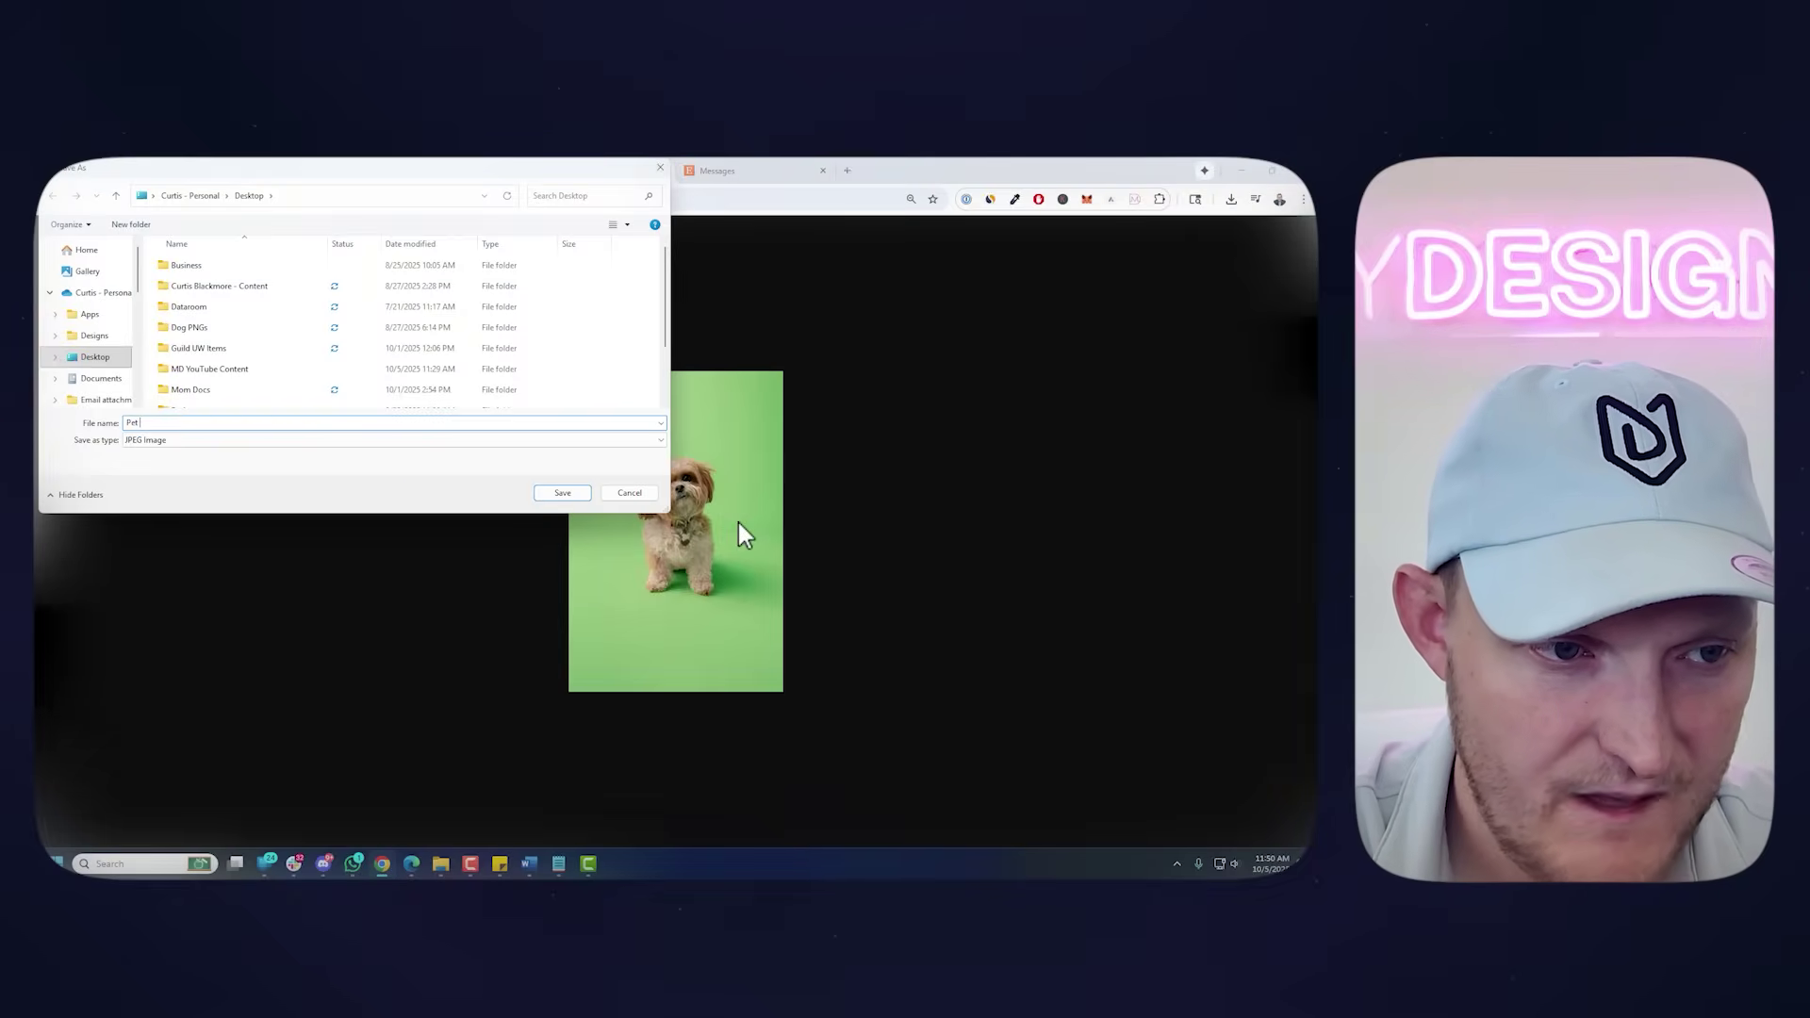
key(Return)
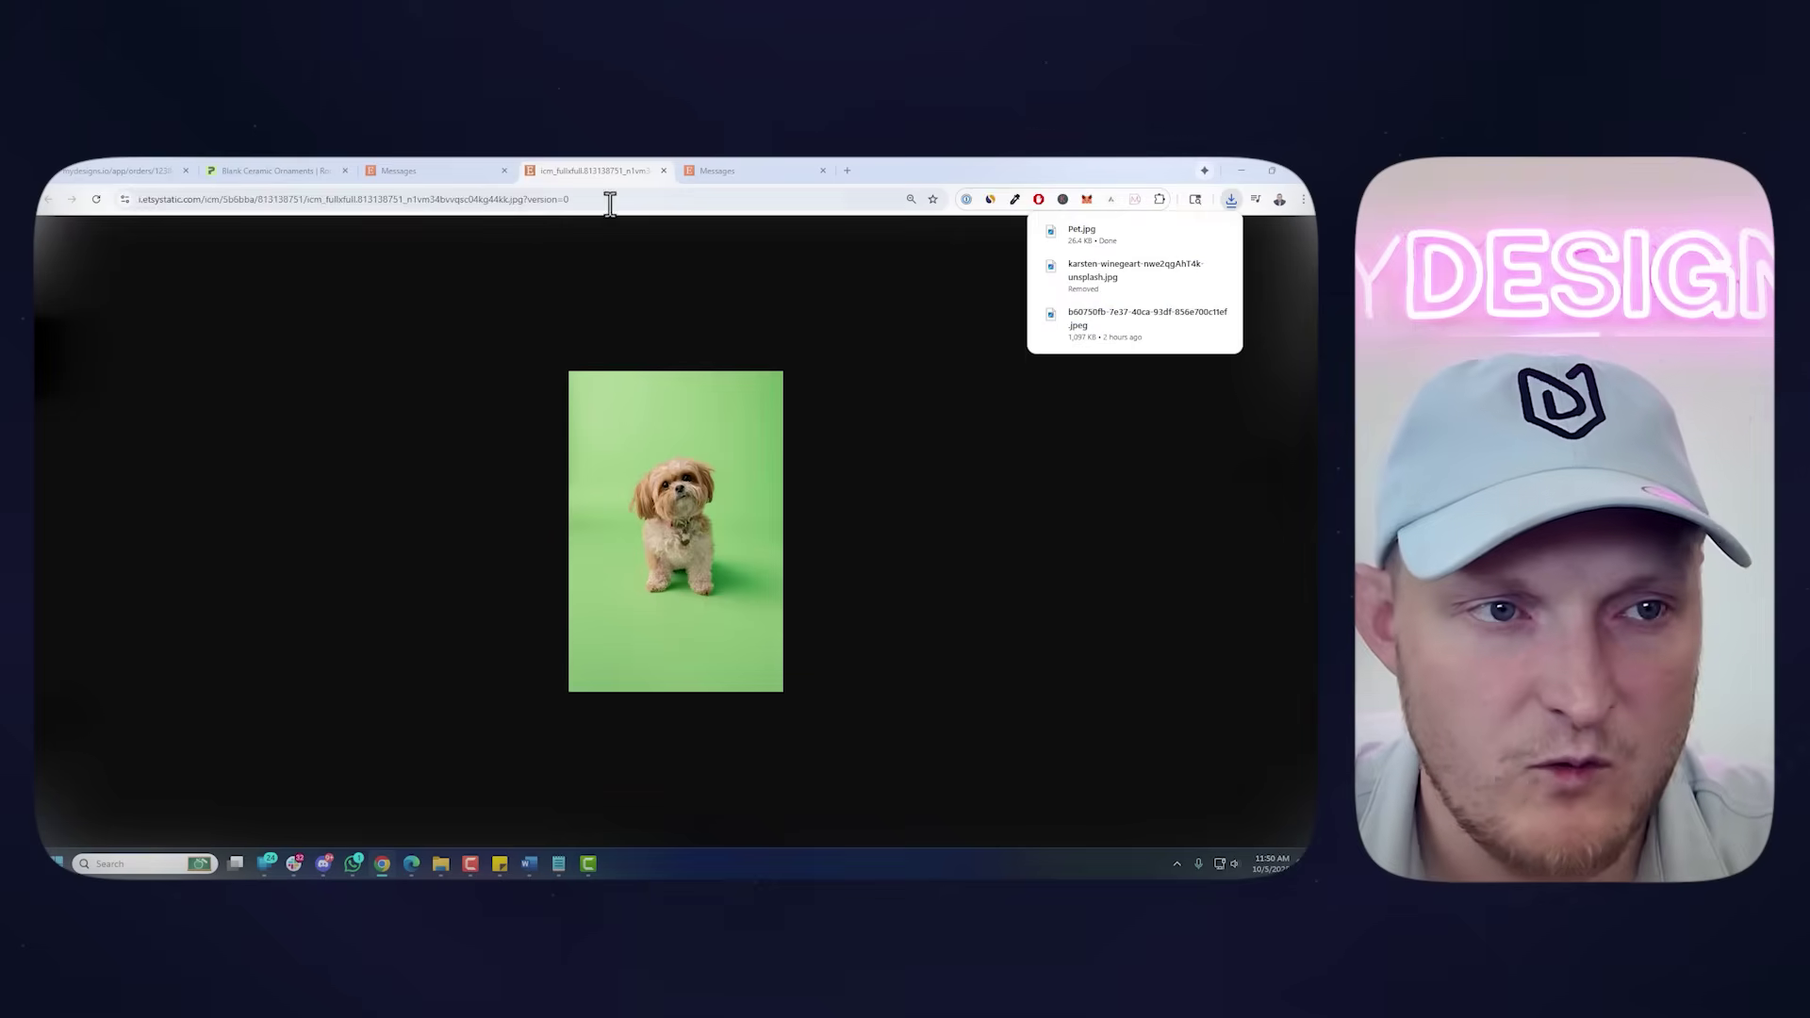
click(151, 178)
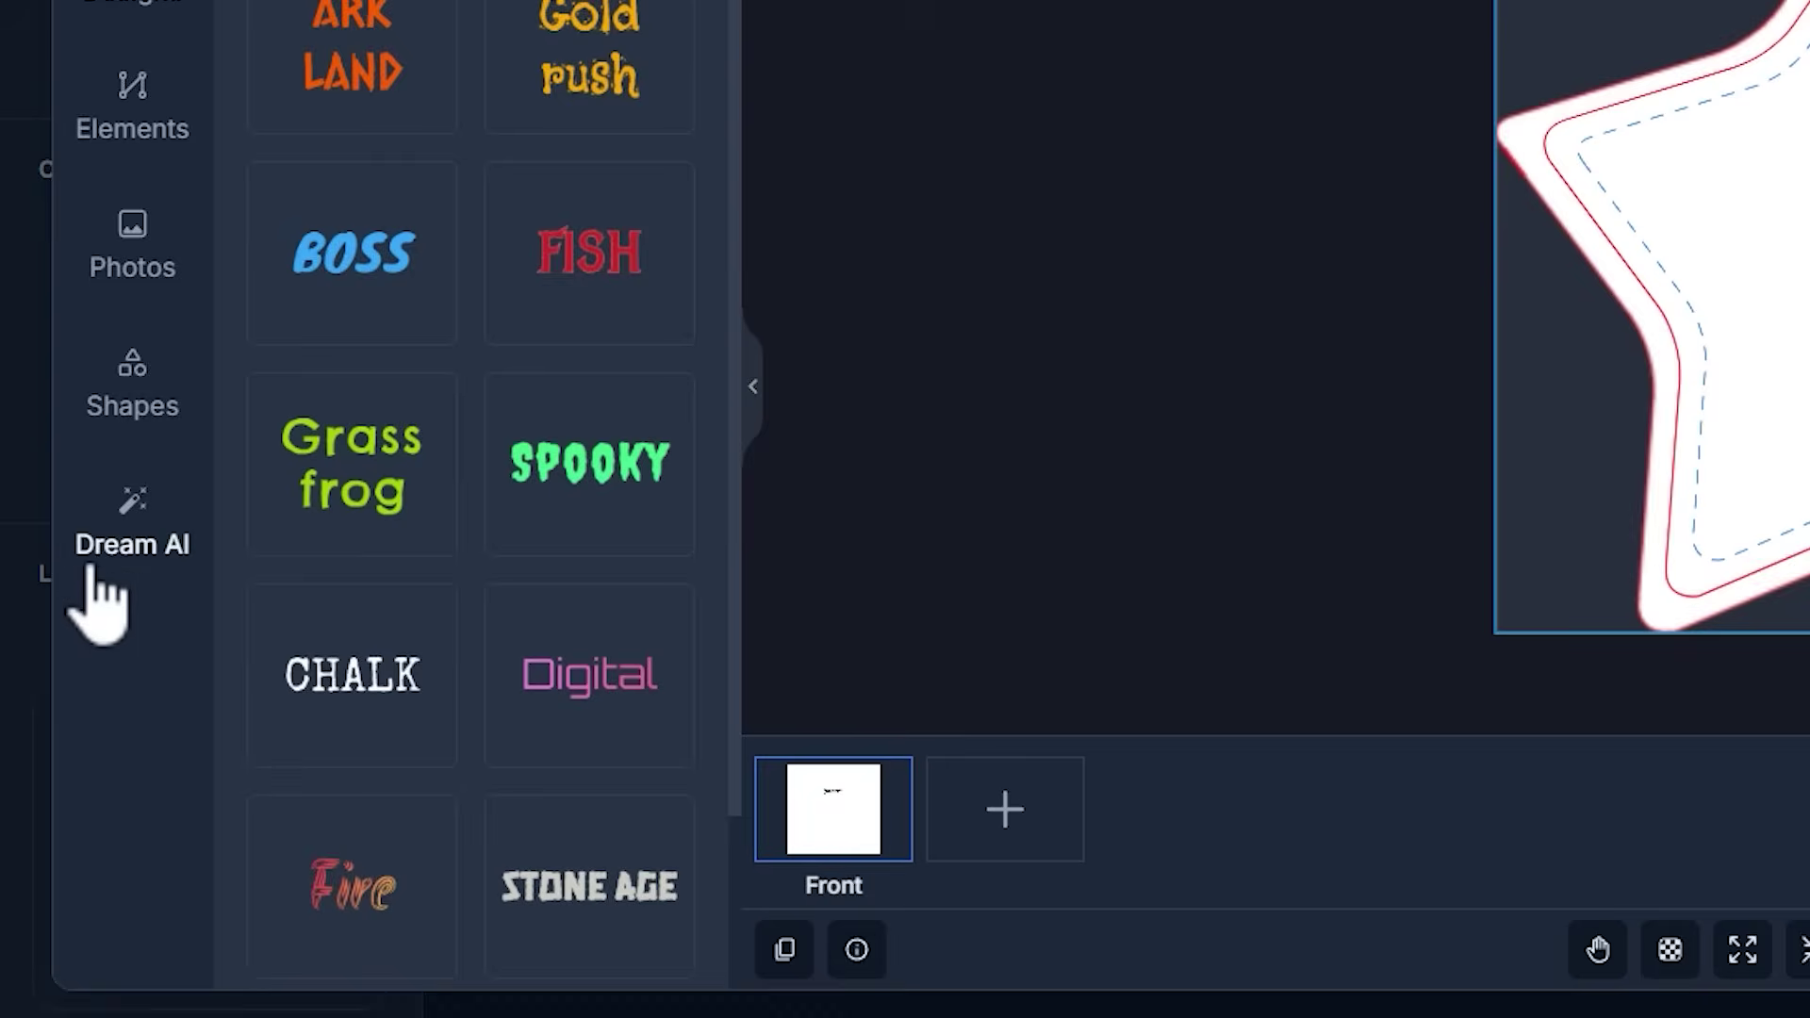
In Dream AI, upload the Pet photo and choose Image to Image remix mode
click(106, 651)
click(209, 338)
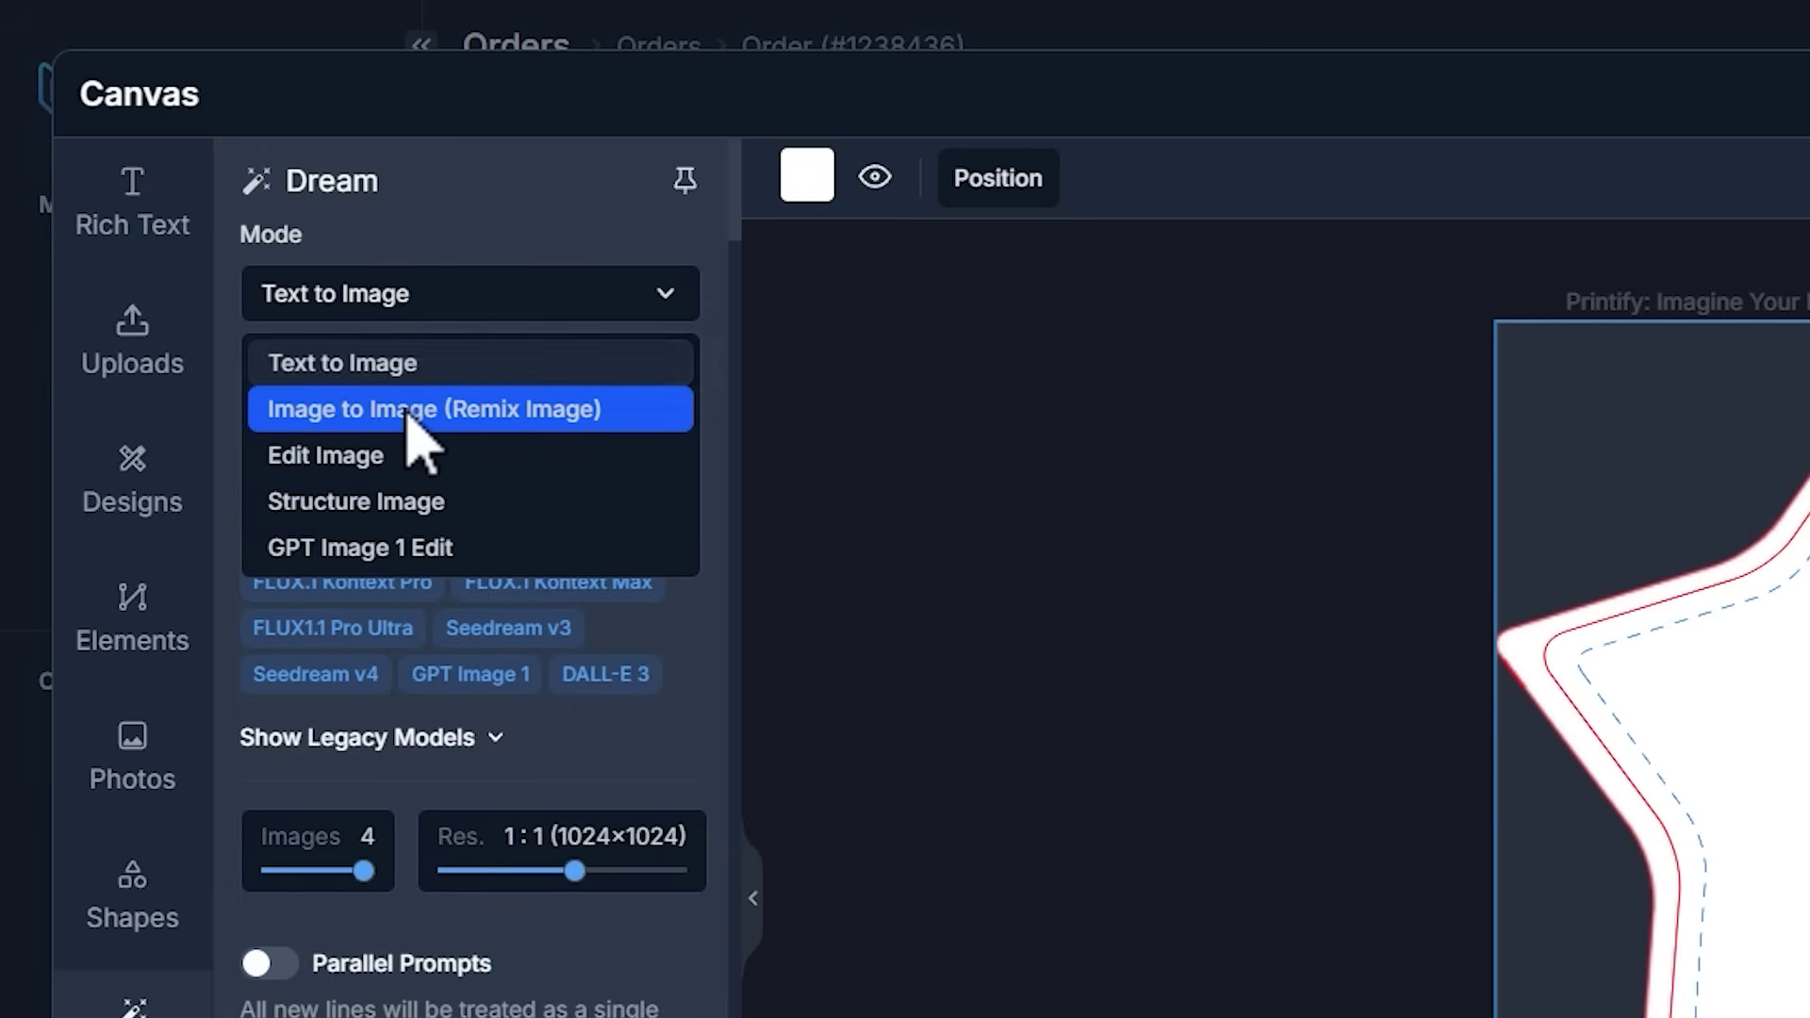
click(410, 411)
click(234, 516)
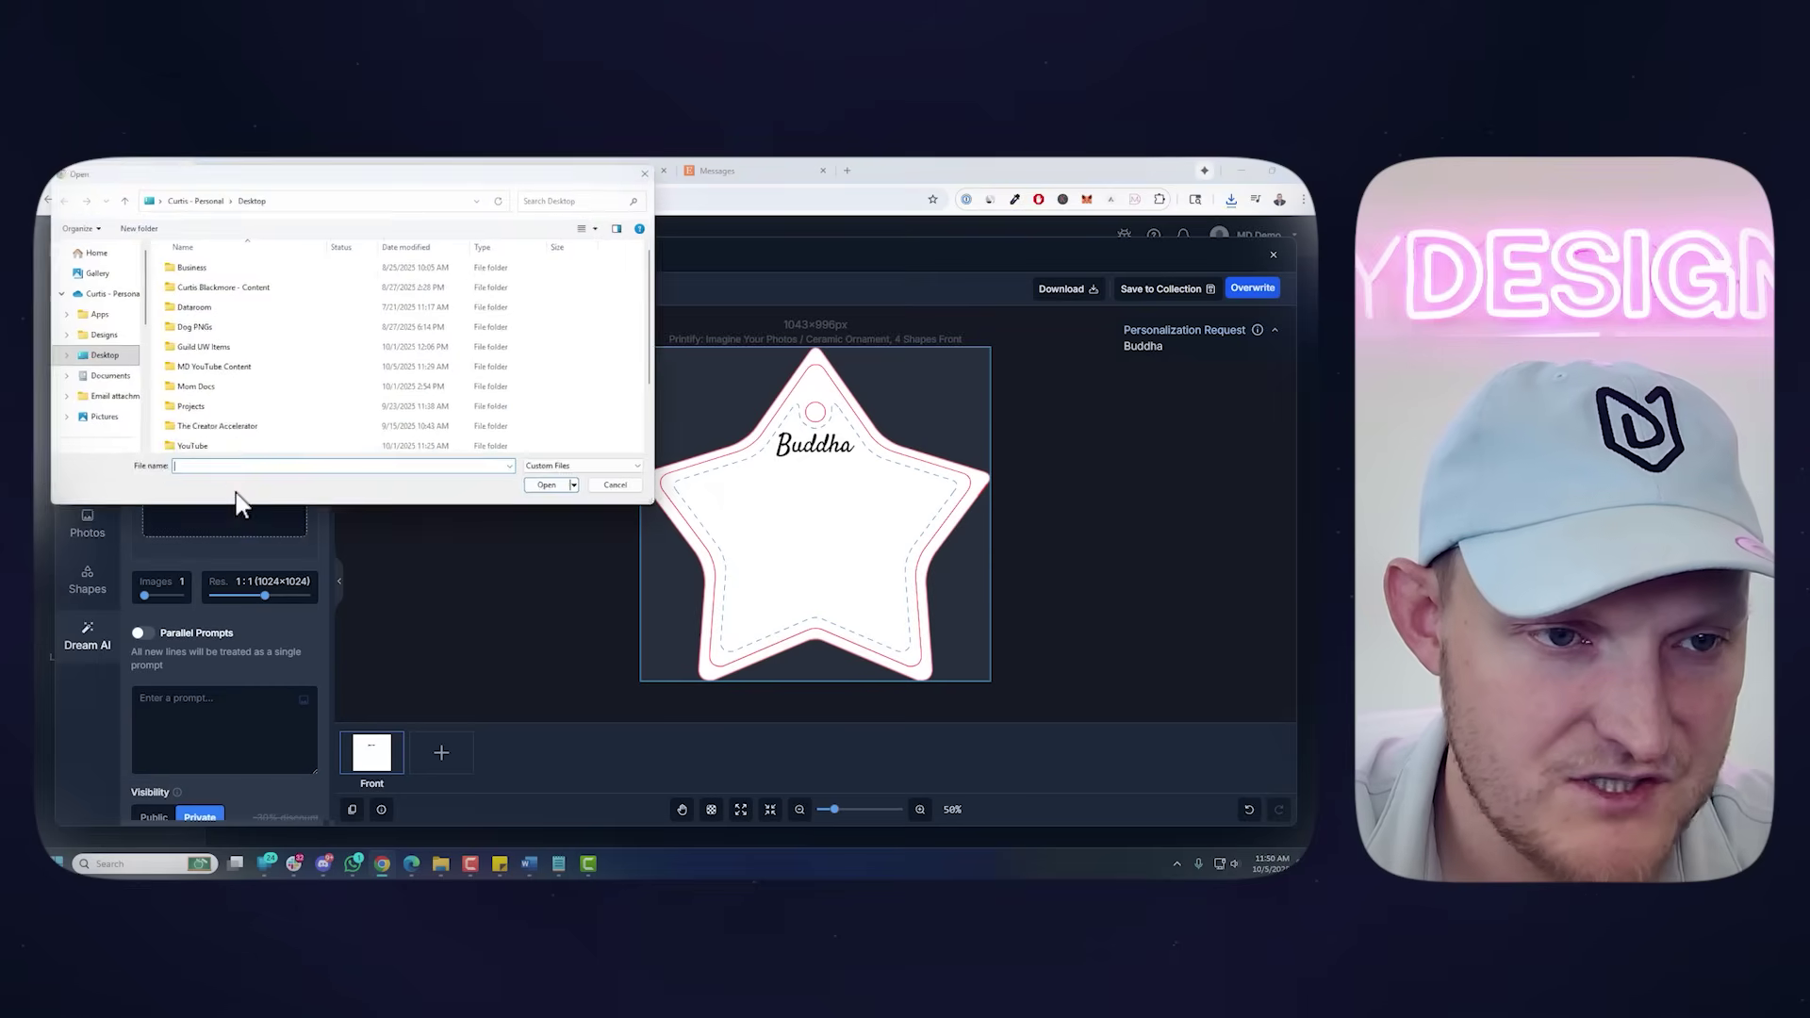
scroll(217, 449, down, 1)
double_click(192, 456)
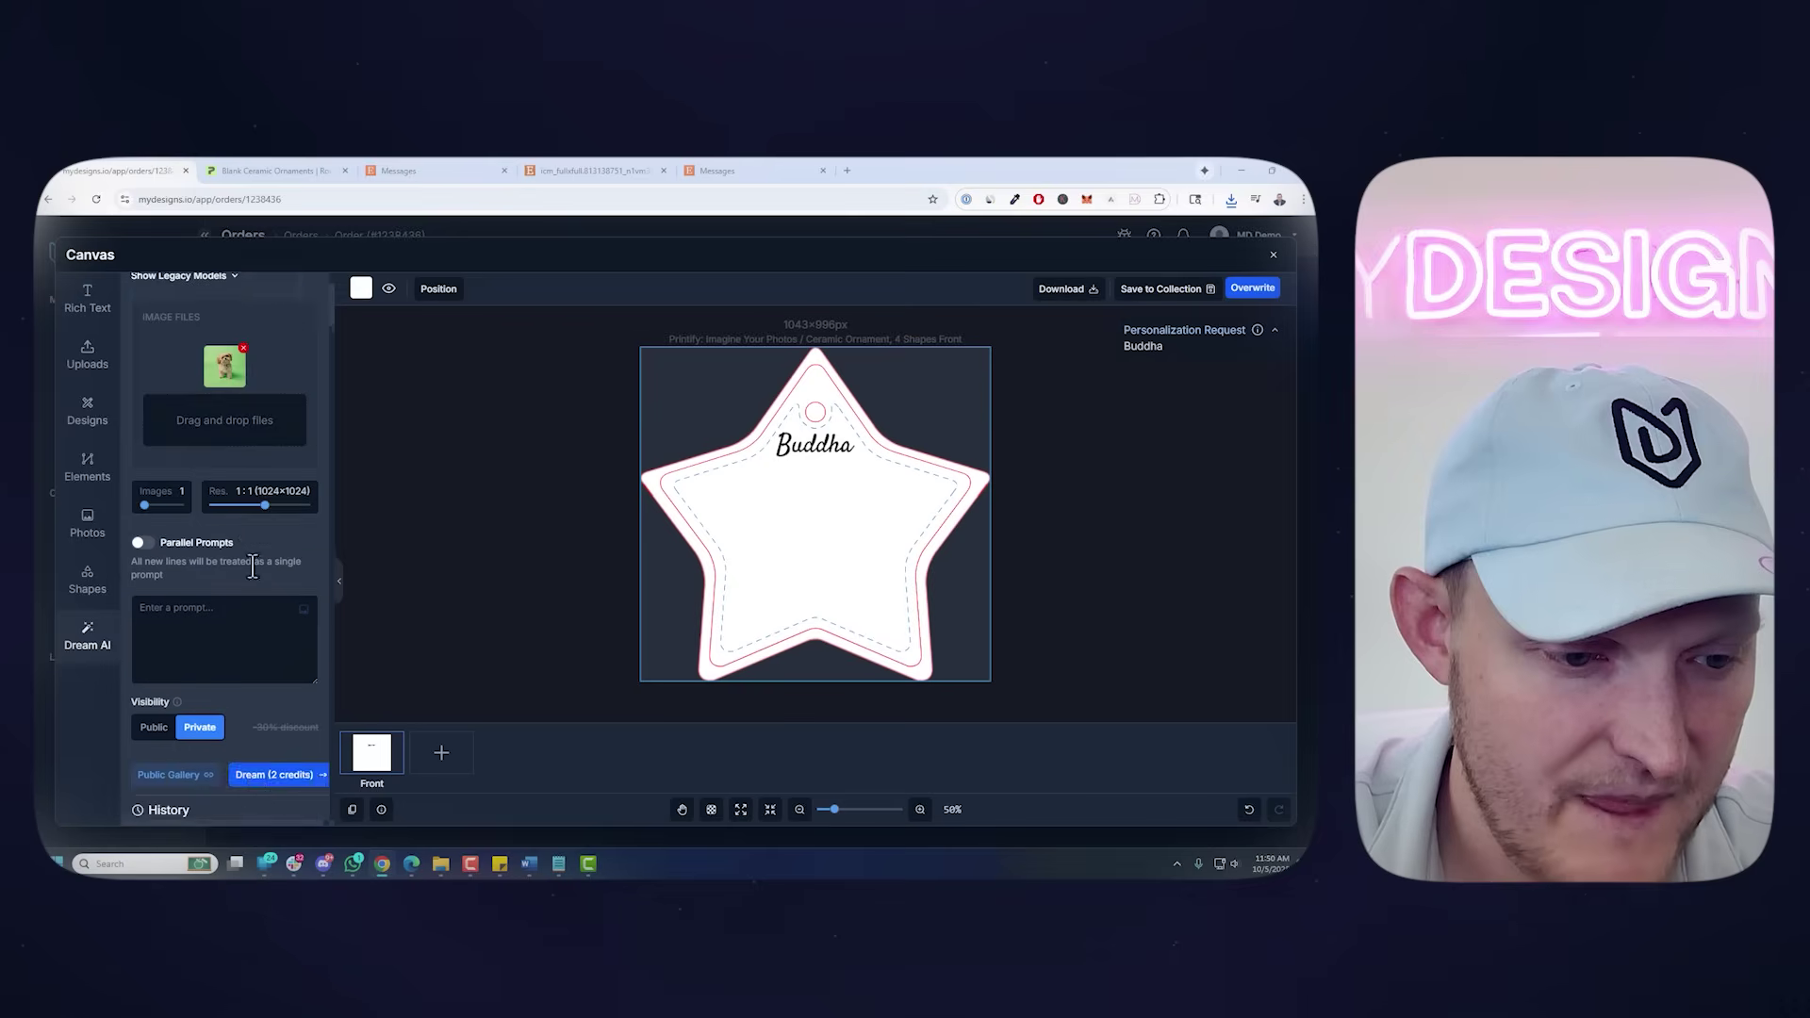
scroll(534, 860, down, 5)
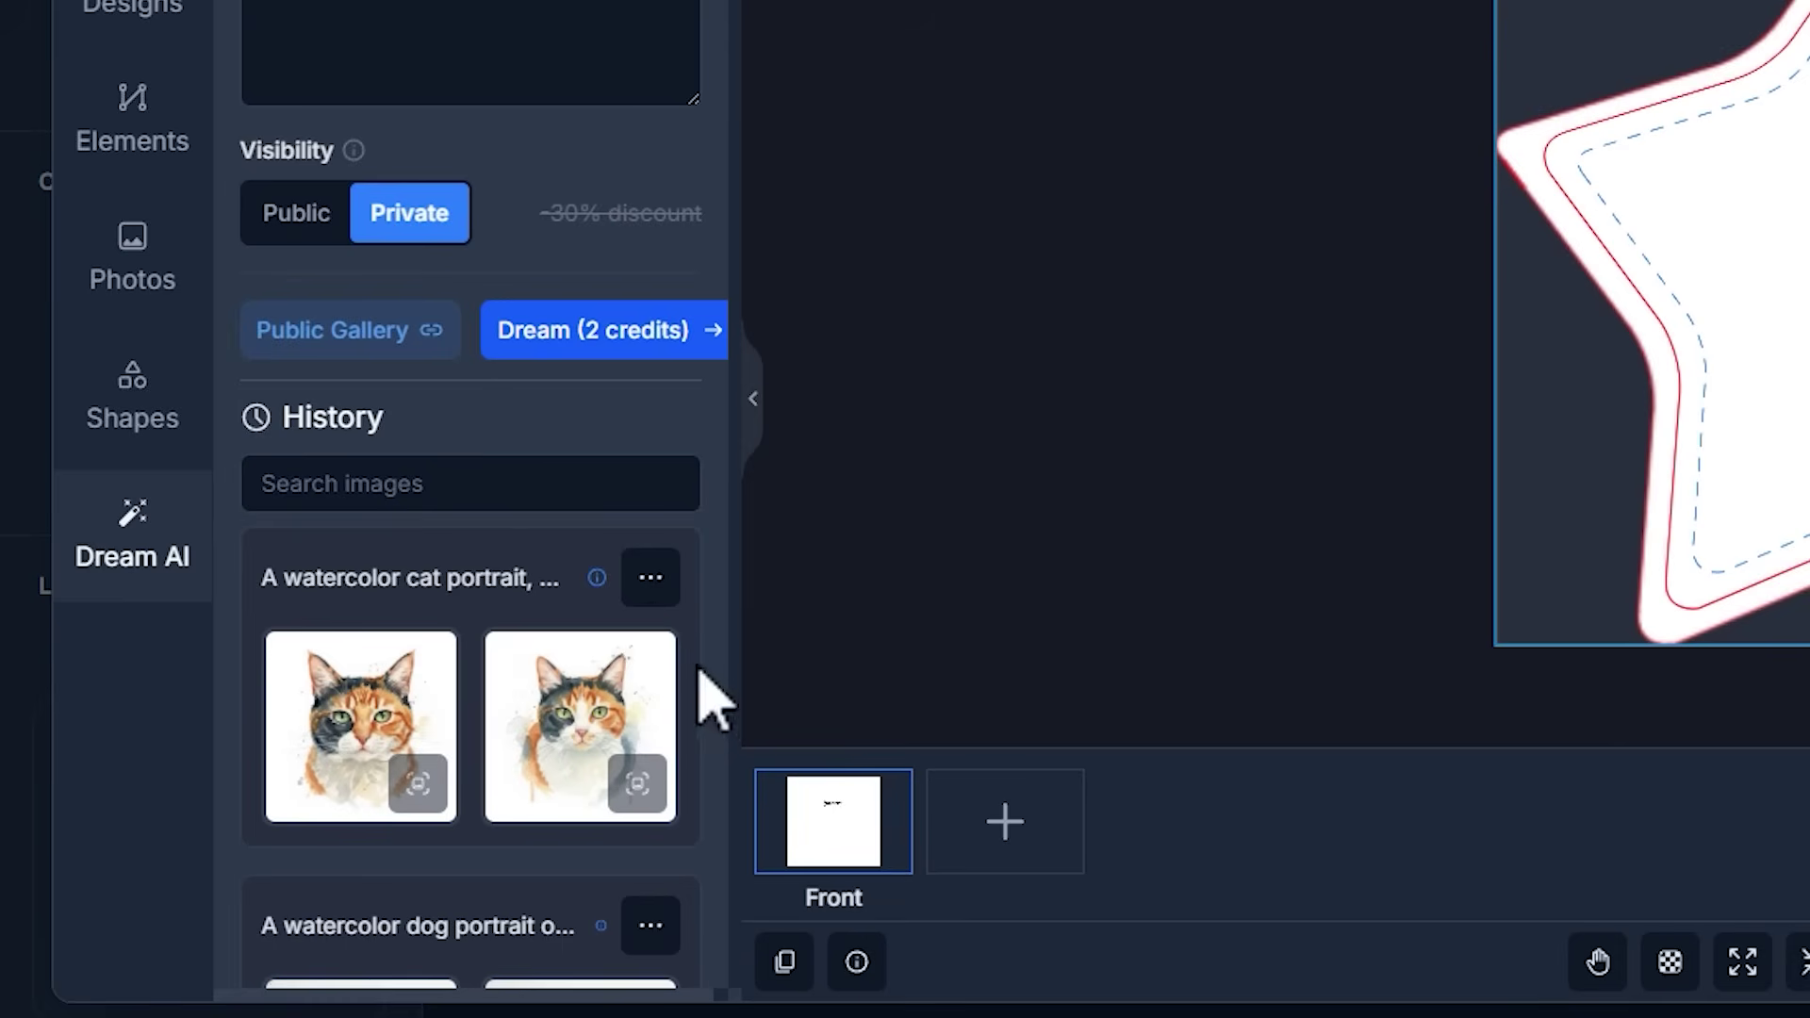
scroll(513, 331, up, 3)
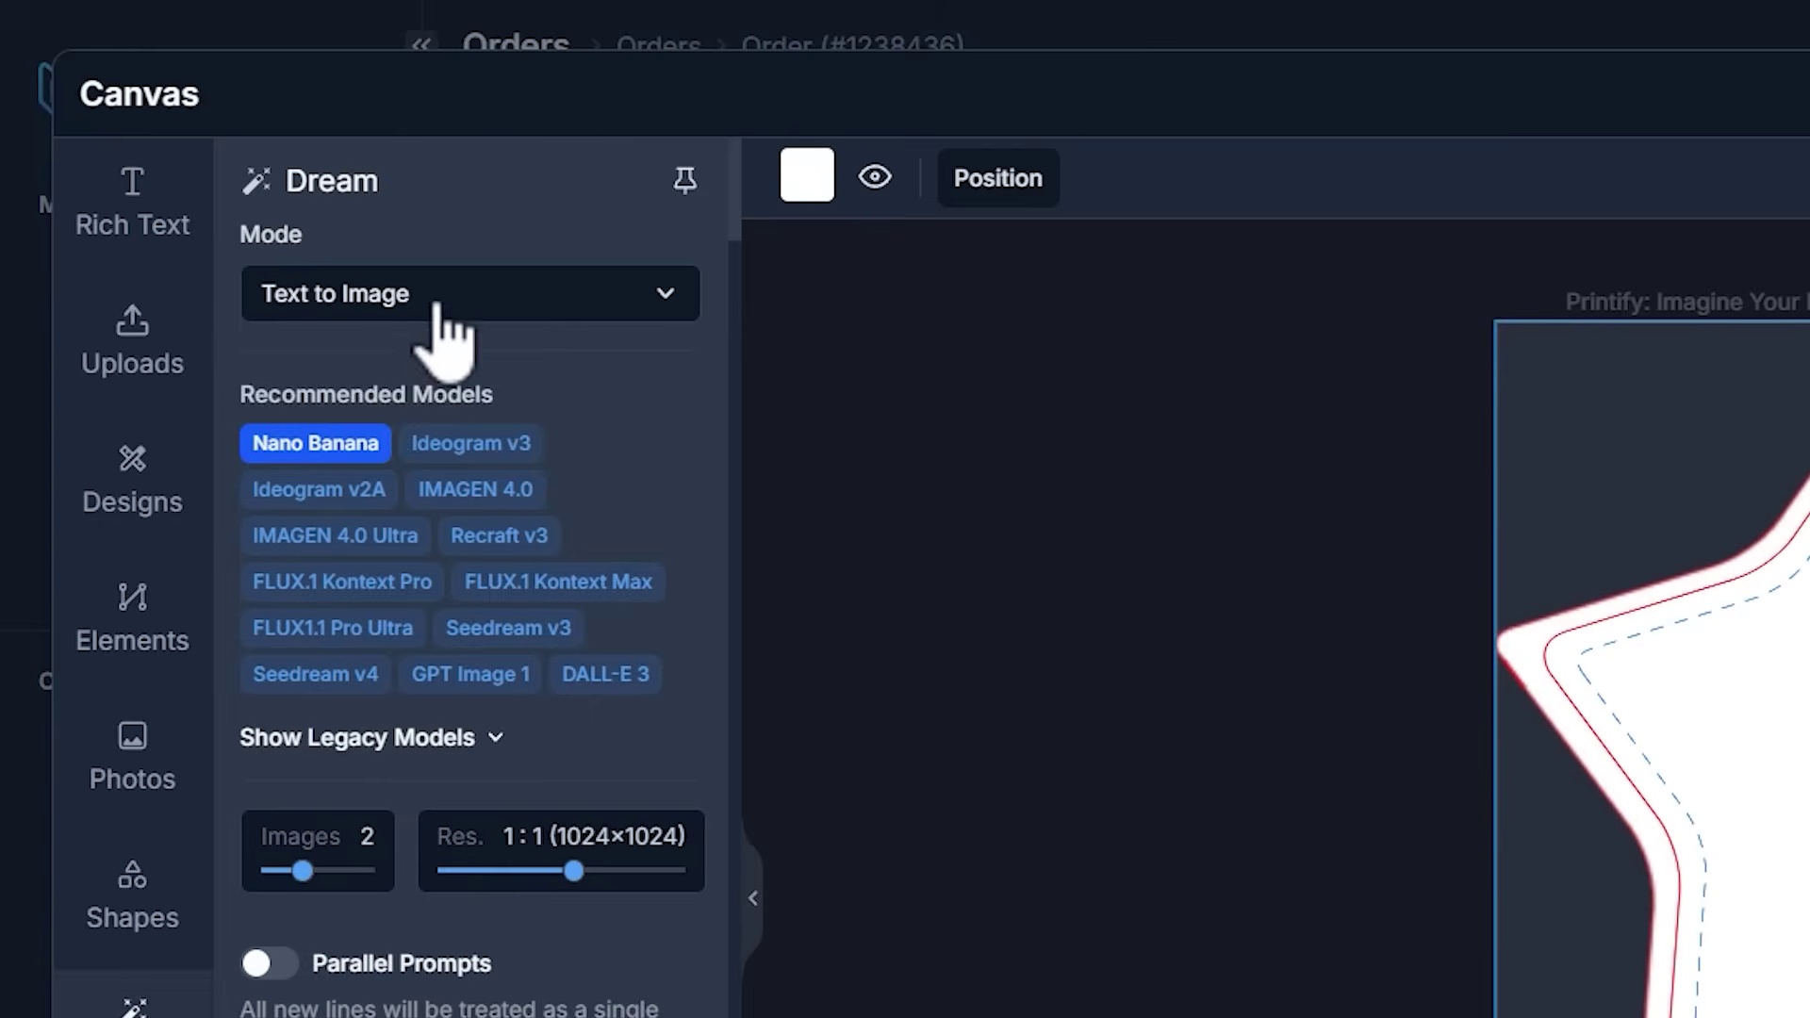
click(212, 336)
click(195, 379)
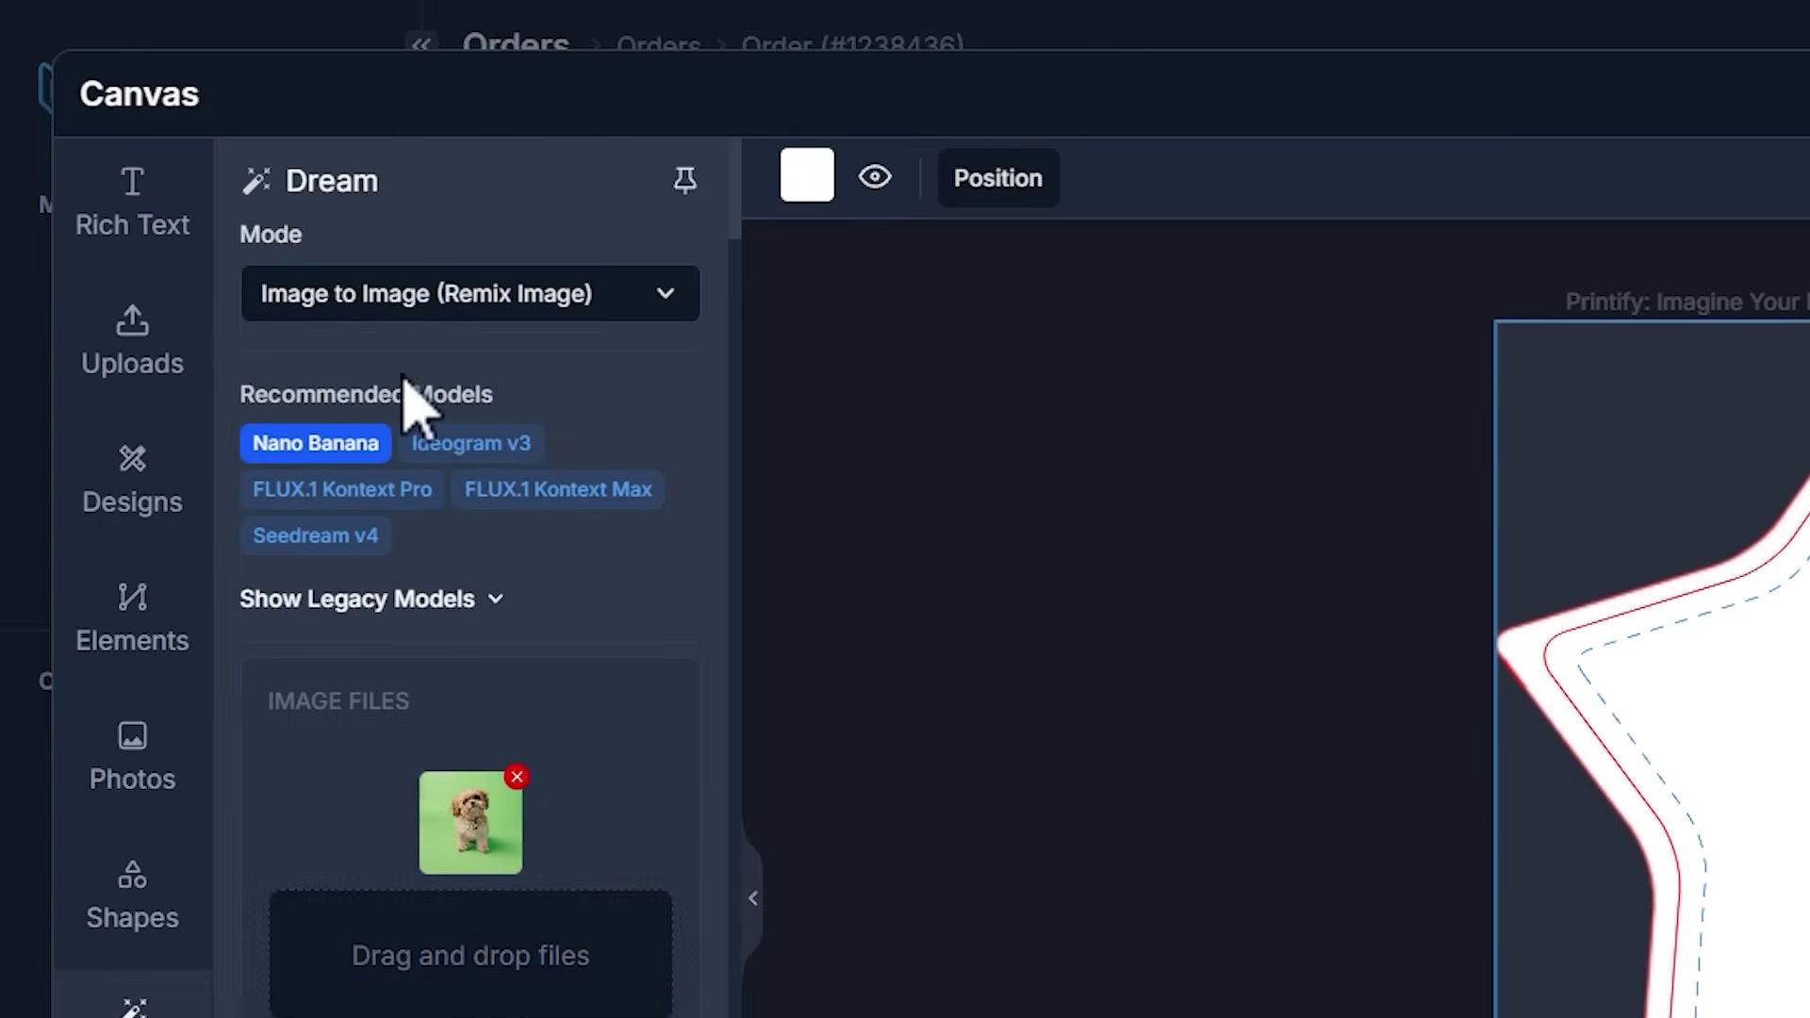
Paste and trim the watercolor dog portrait prompt, correcting the spelling to 'resemblance'
scroll(422, 405, down, 3)
click(226, 677)
text(A watercolor dog portrait of a miniature schnauzer dog, white background)
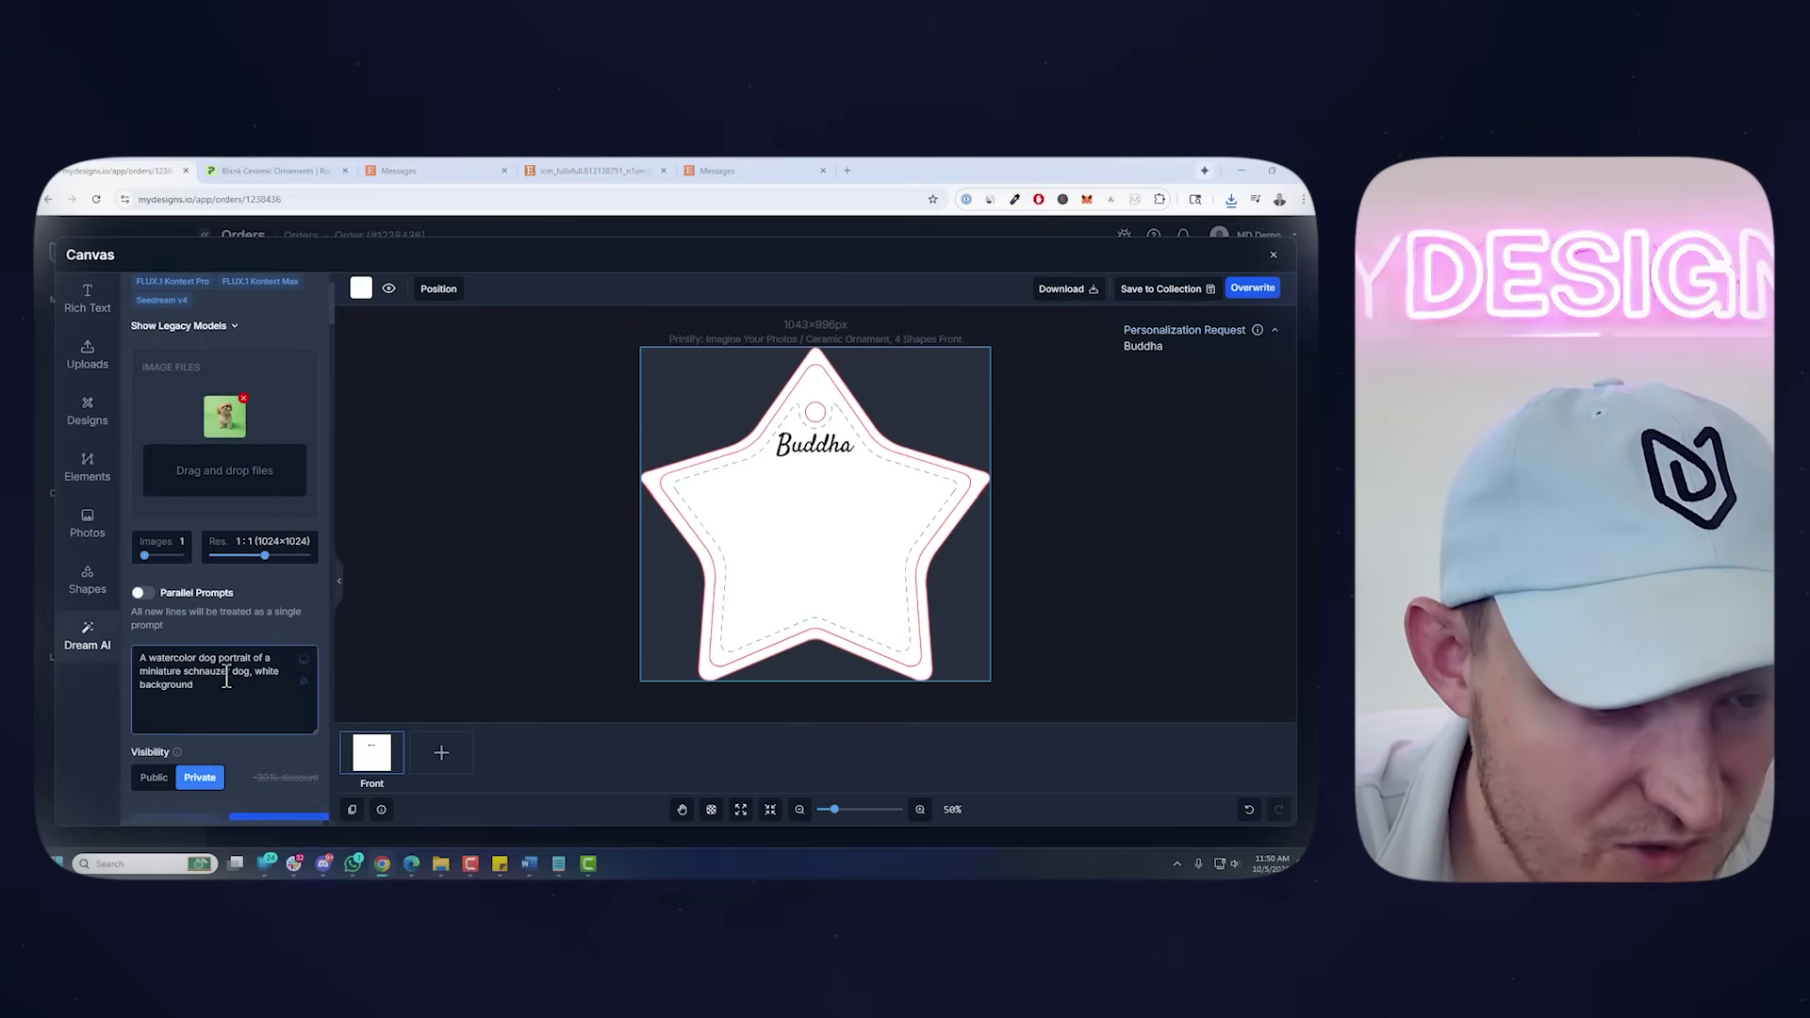
double_click(226, 677)
shift+click(139, 671)
key(BackSpace)
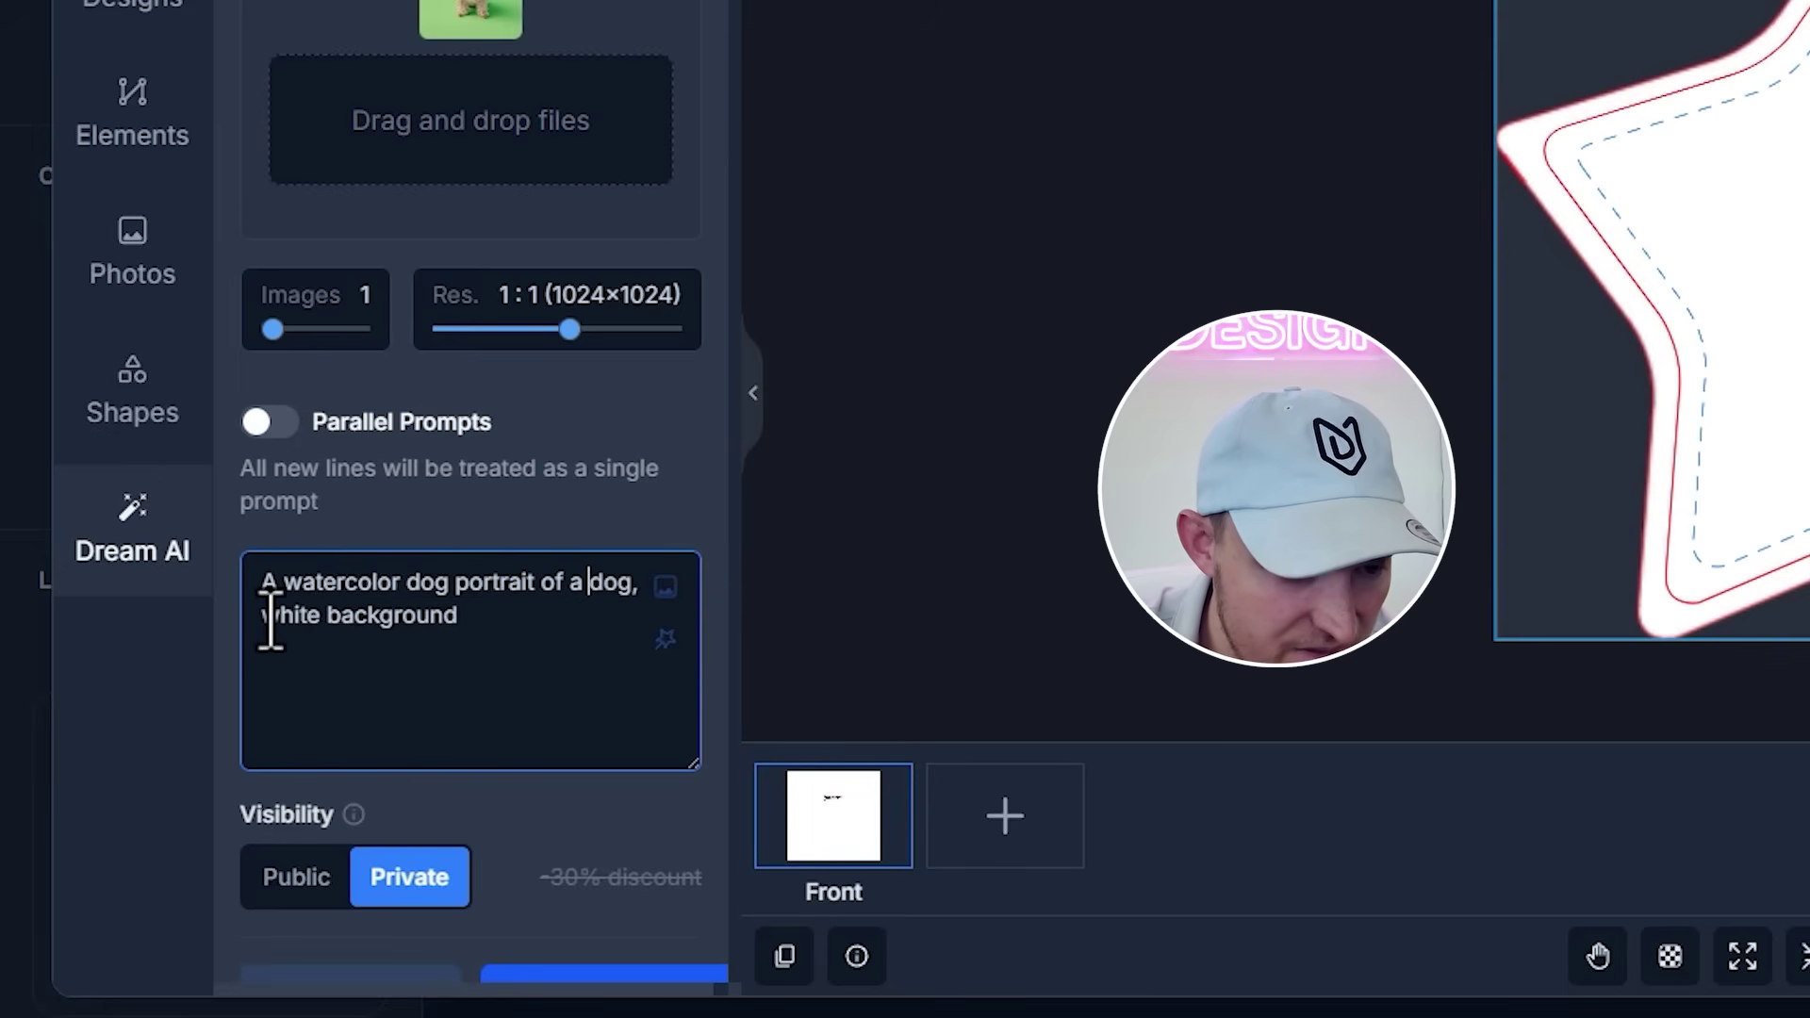
key(BackSpace)
key(BackSpace)
key(BackSpace)
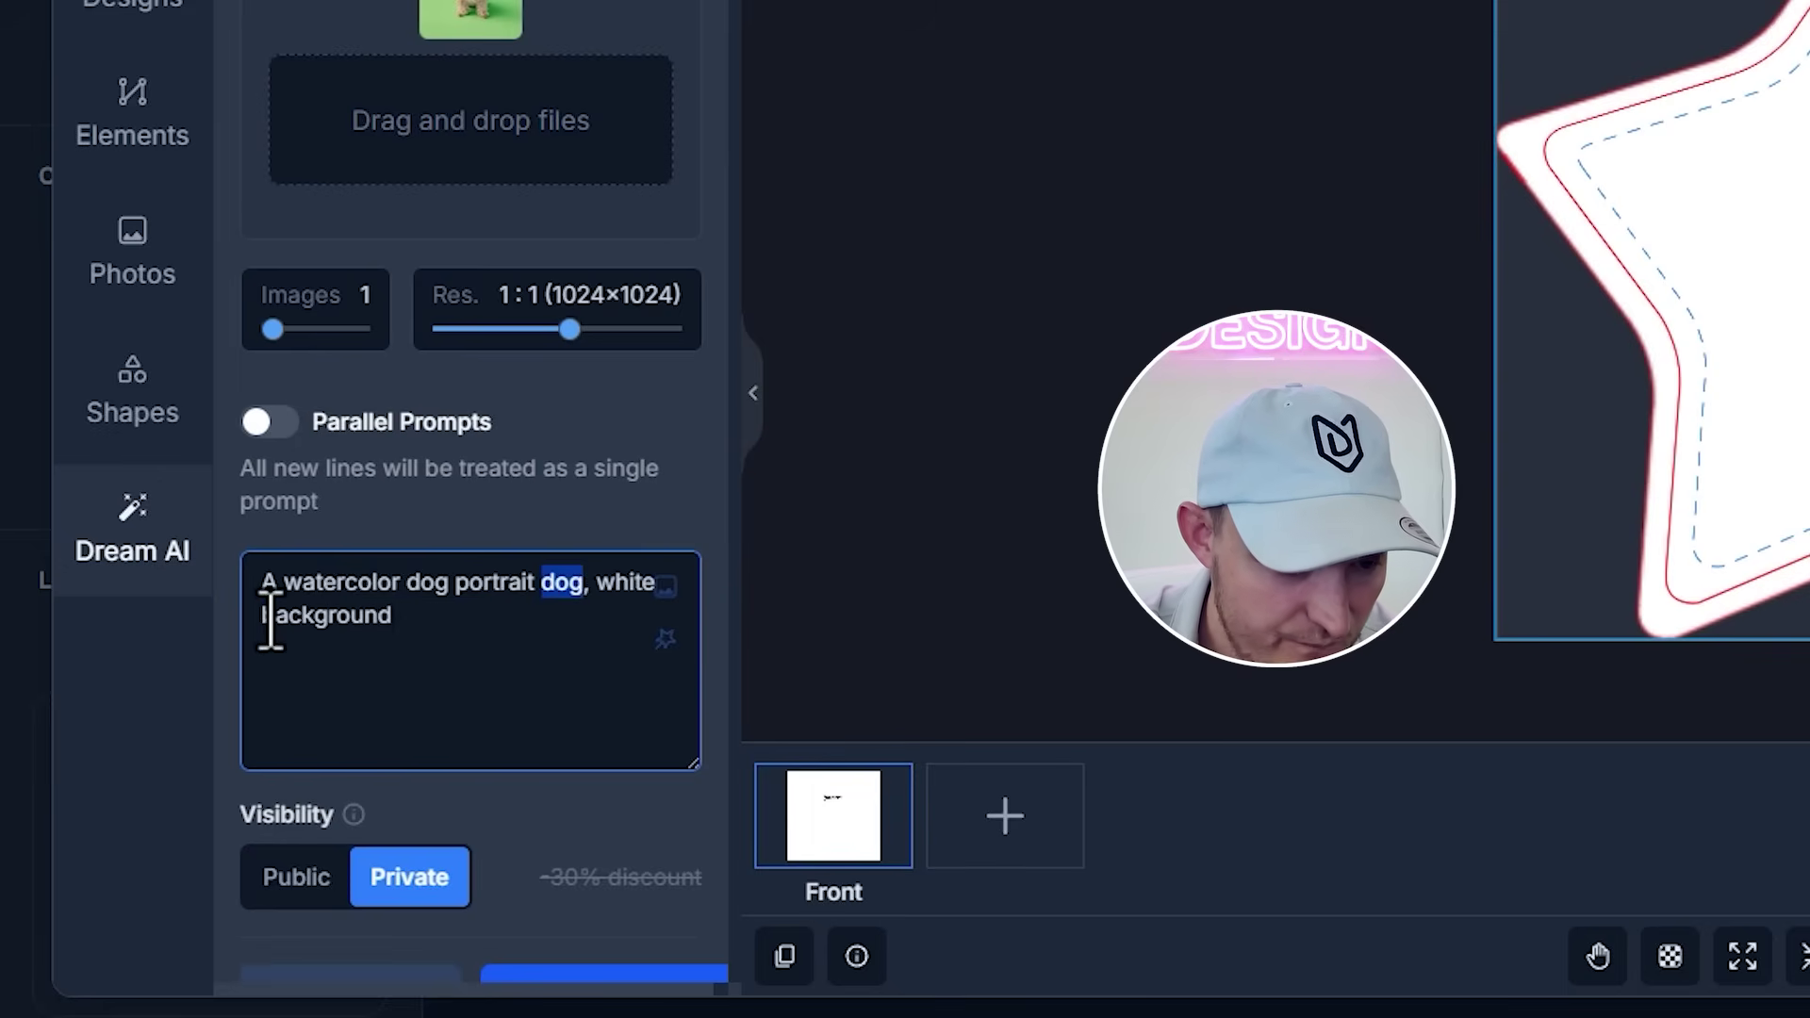
key(BackSpace)
key(BackSpace)
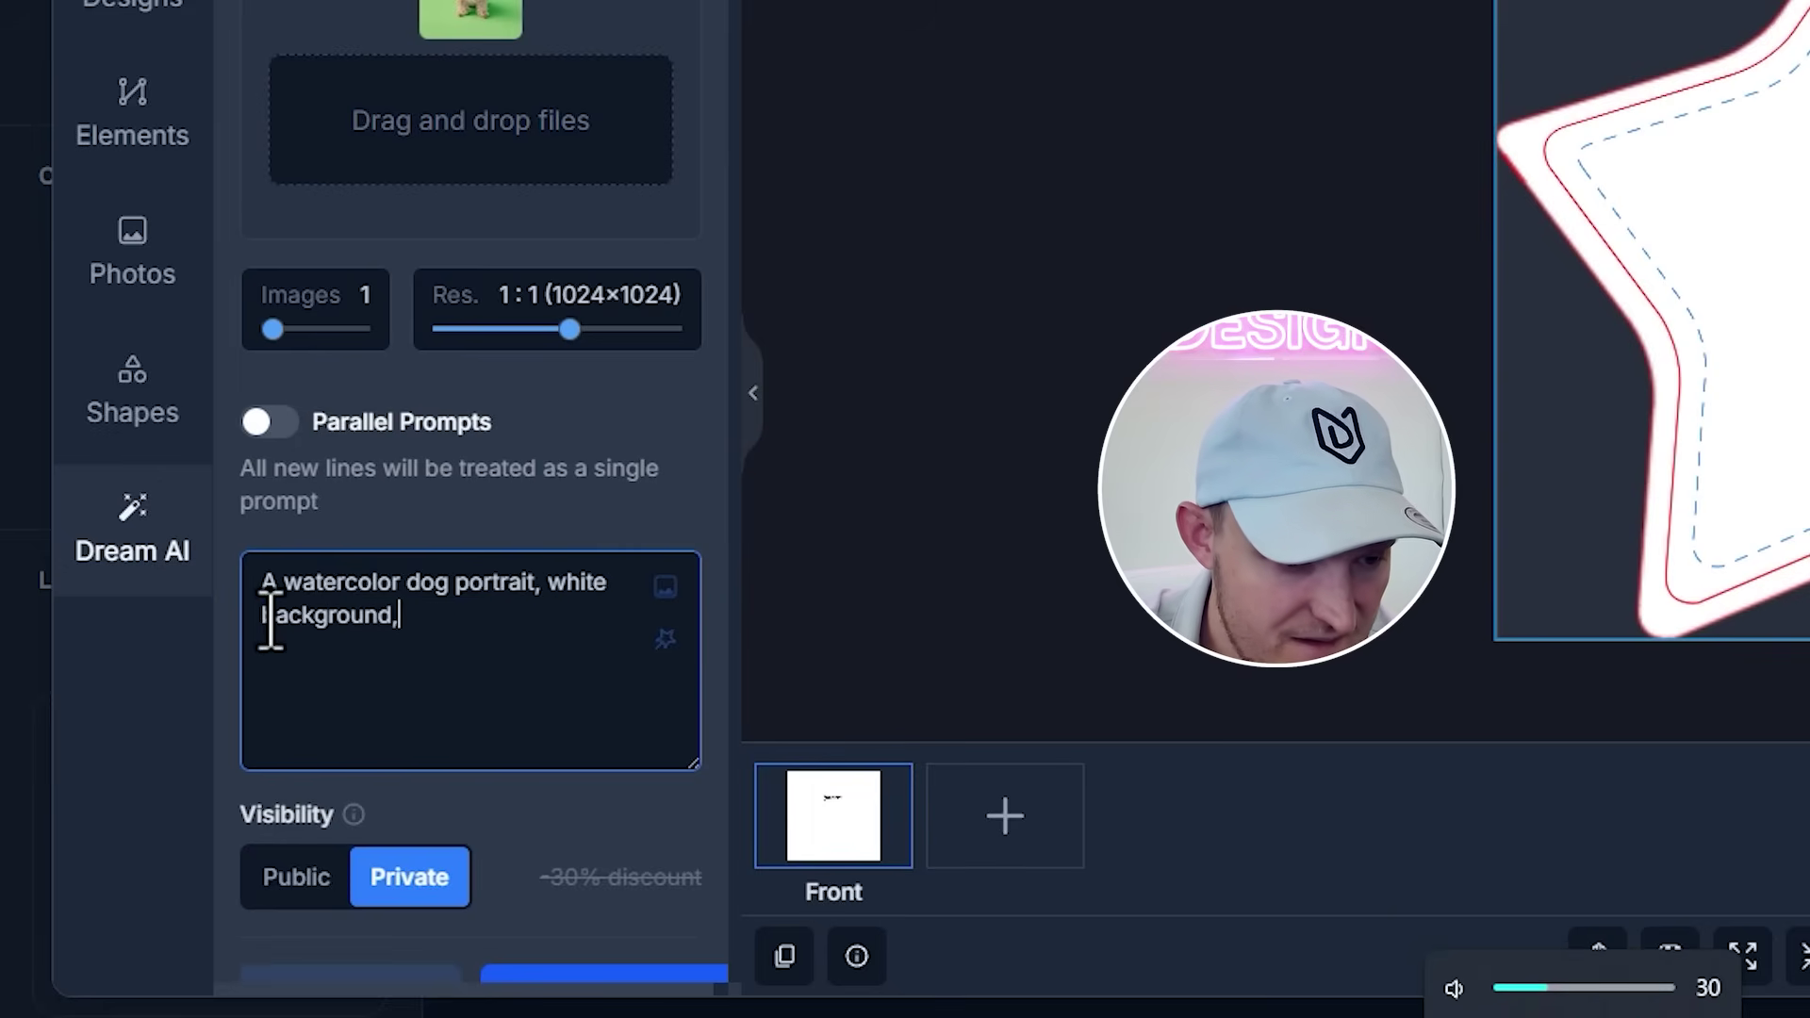
key(BackSpace)
text(. K)
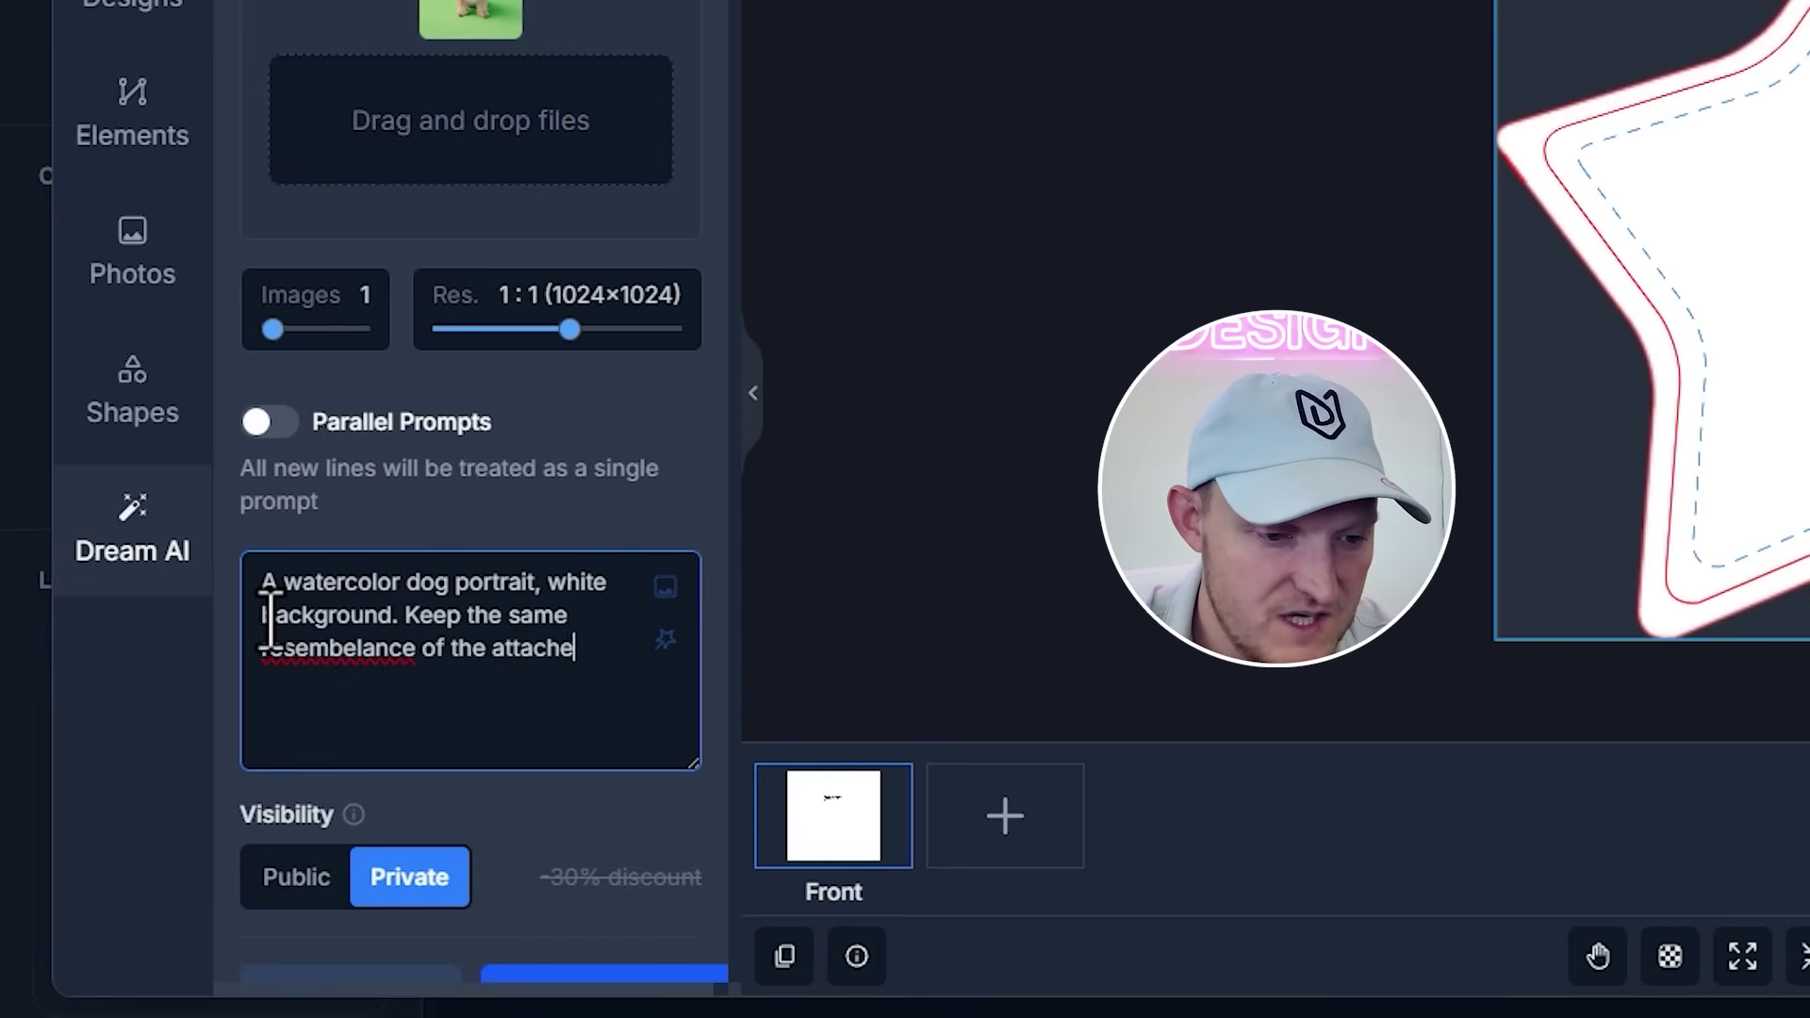
right_click(367, 655)
click(505, 81)
scroll(472, 509, down, 2)
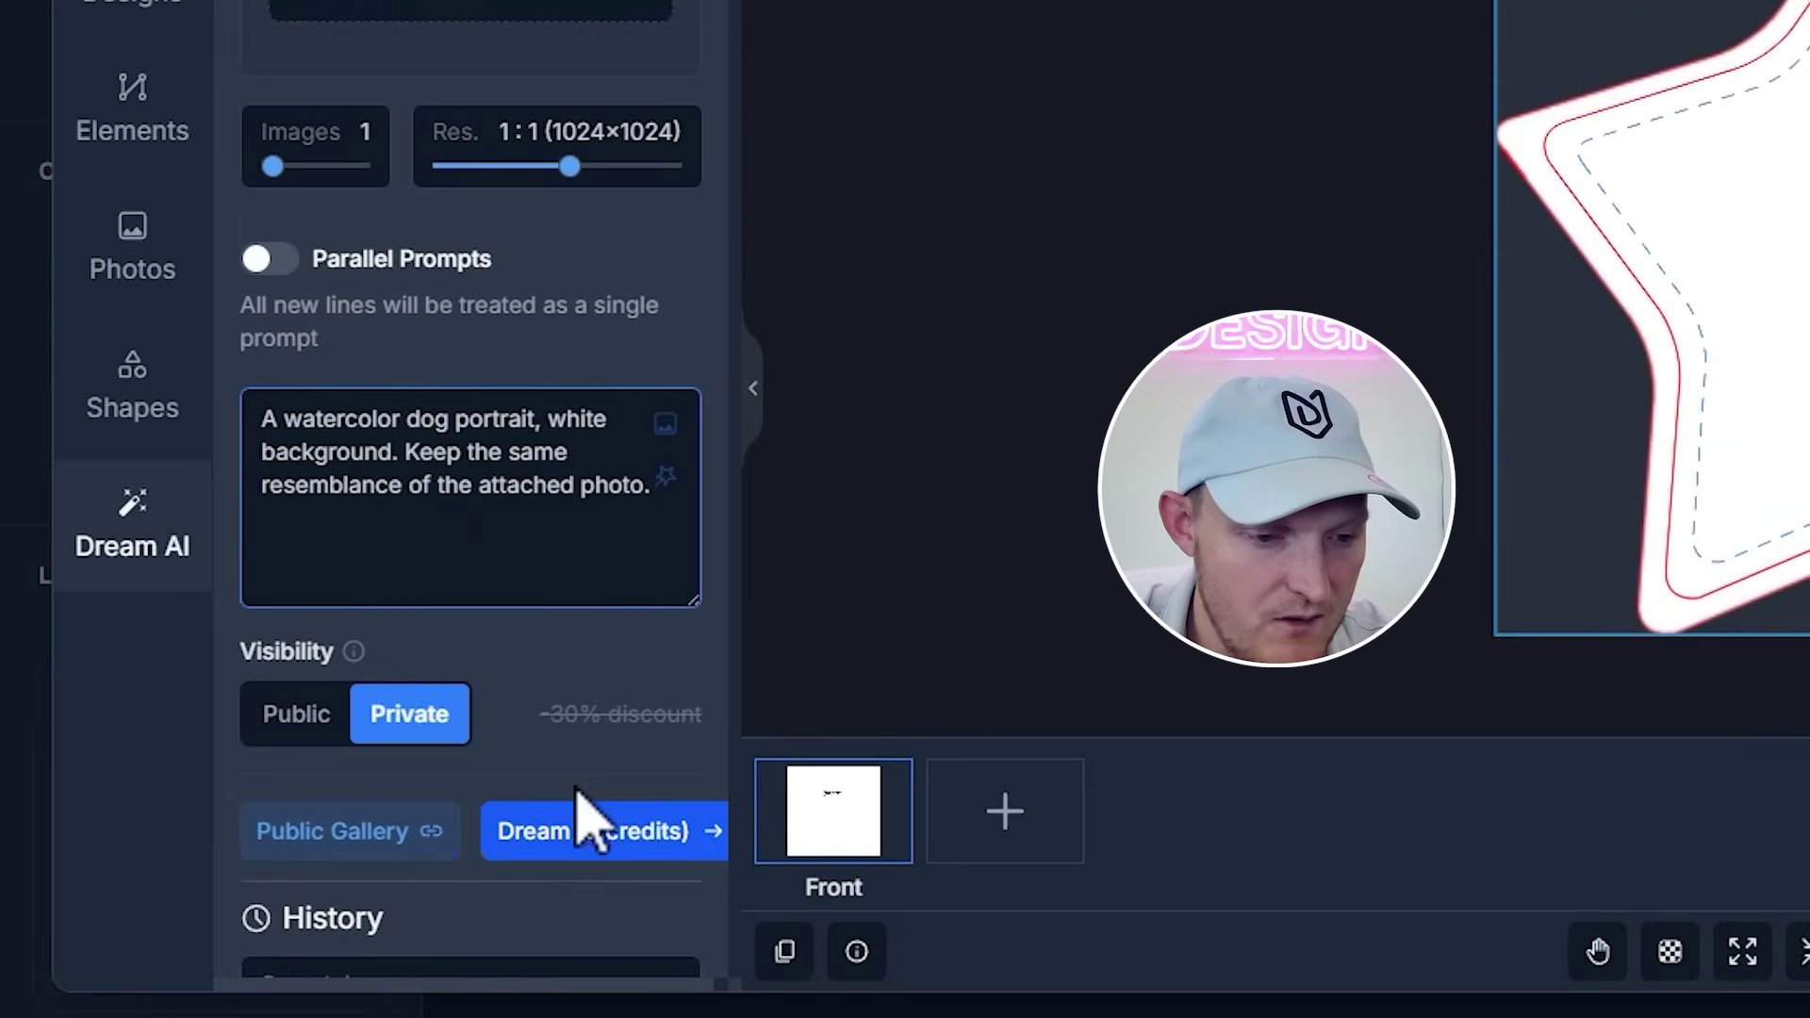
Set Images to 4 and run Dream to generate the watercolor dog portraits
drag(273, 667, 396, 663)
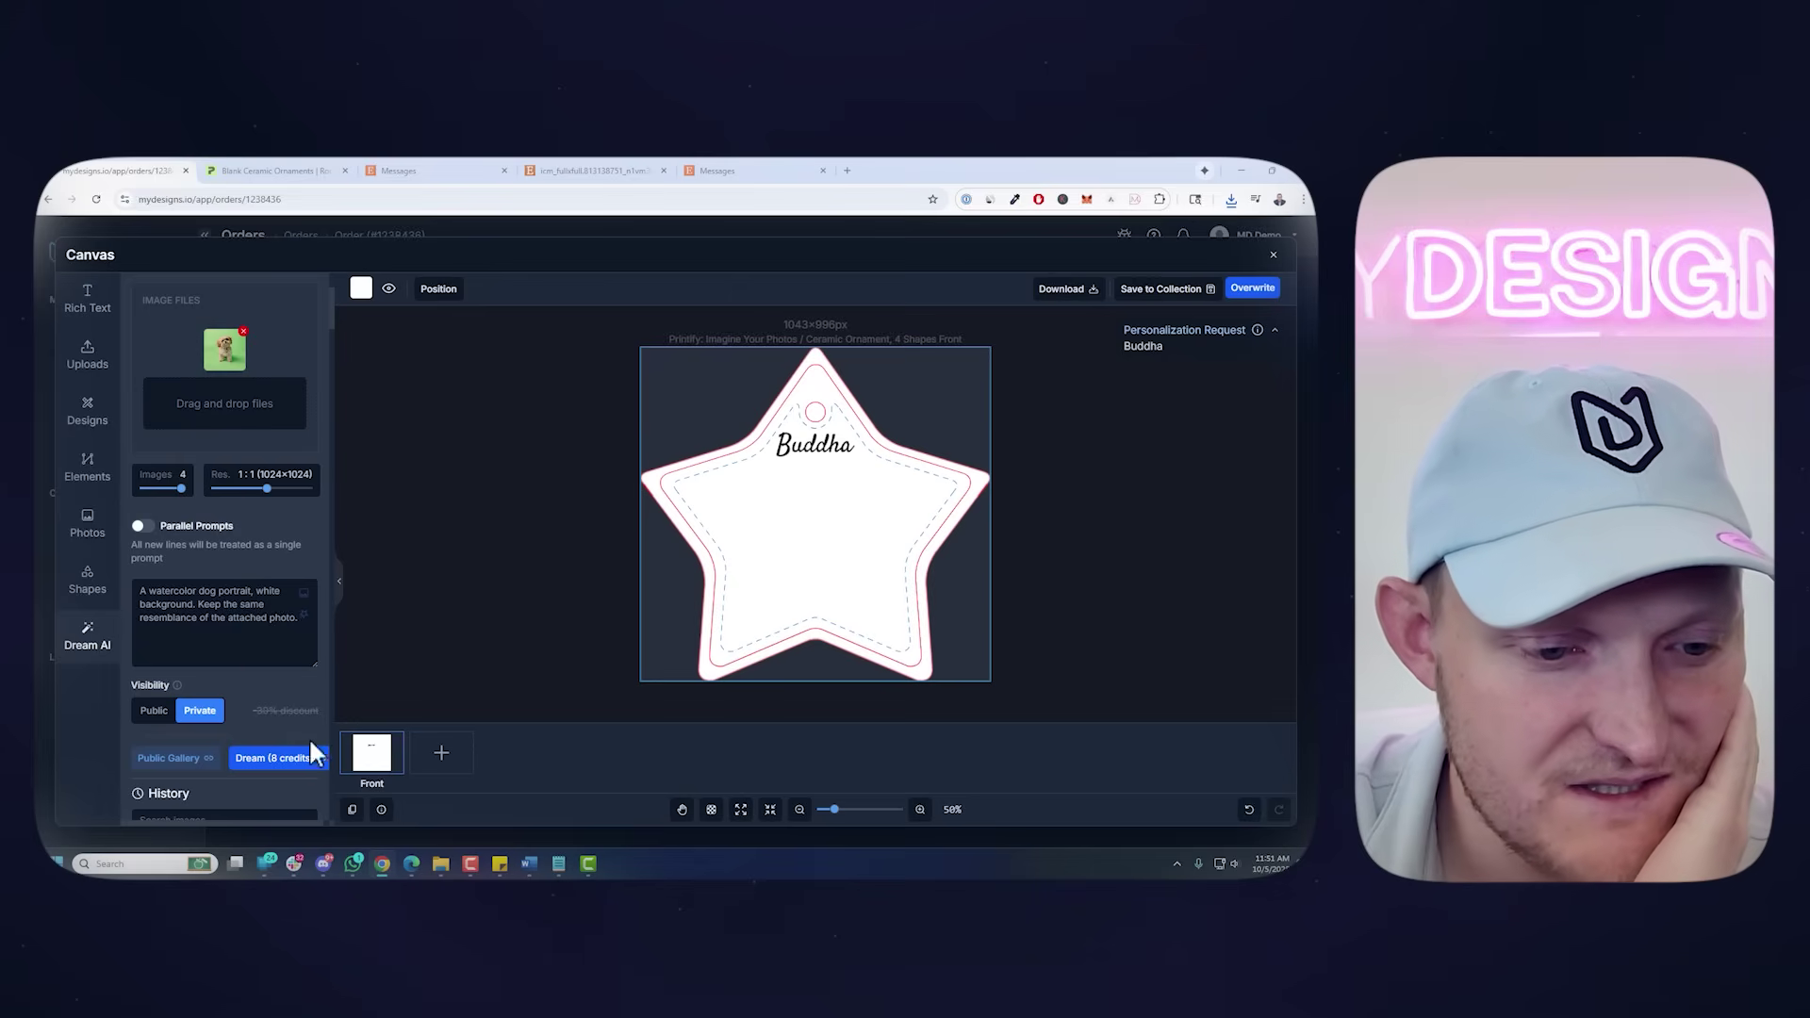
click(585, 824)
scroll(256, 637, down, 2)
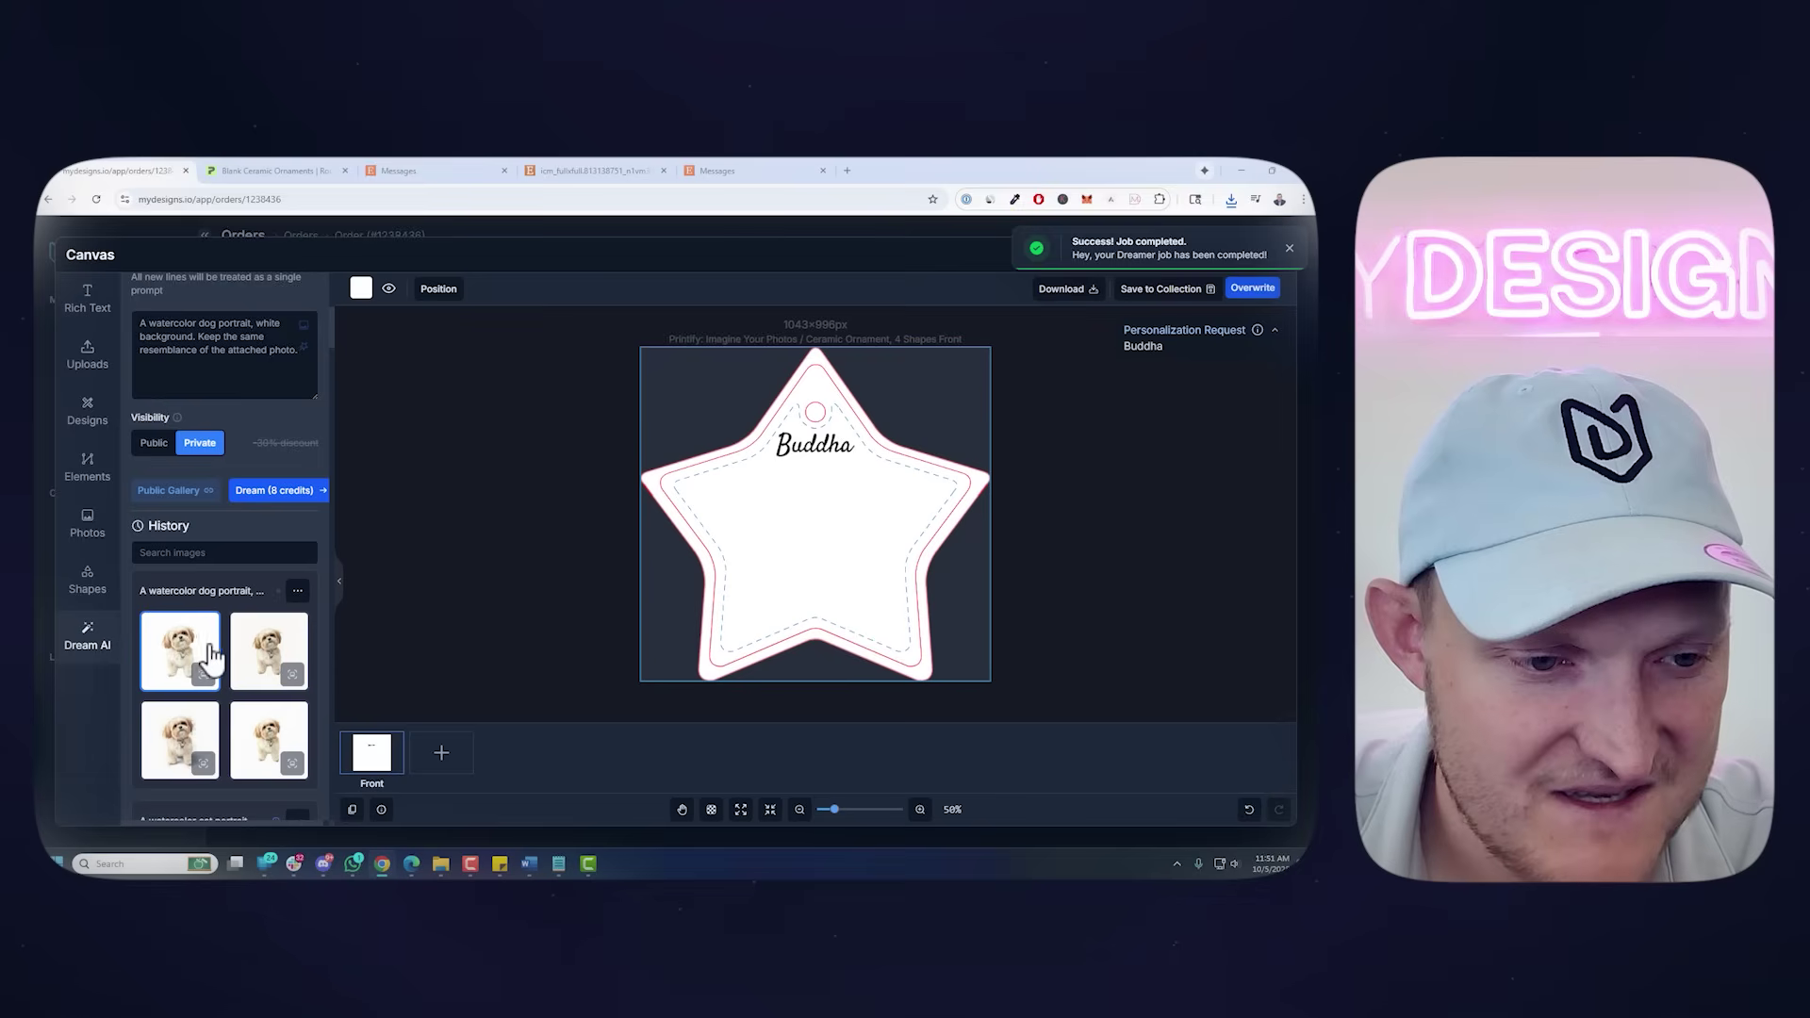
Place the first generated portrait on the star, shrink it, and remove its background
click(209, 655)
drag(807, 572, 811, 574)
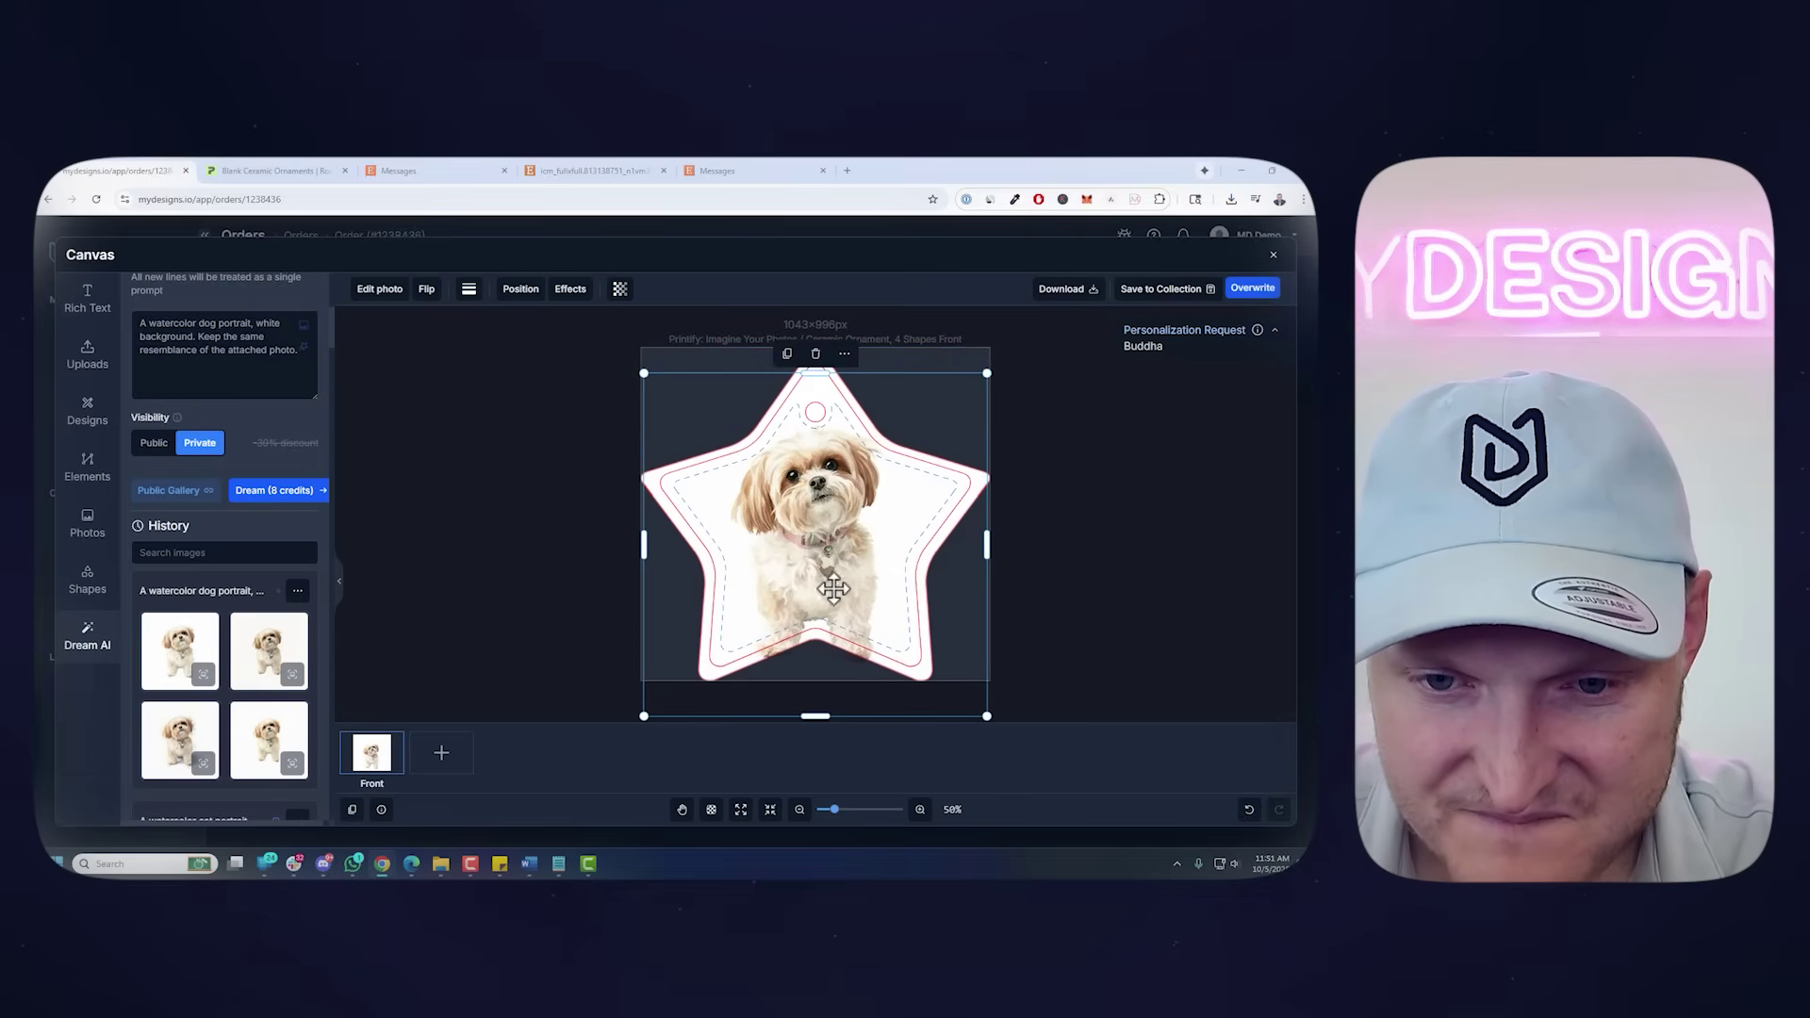
drag(987, 374, 962, 409)
drag(869, 500, 840, 516)
click(386, 294)
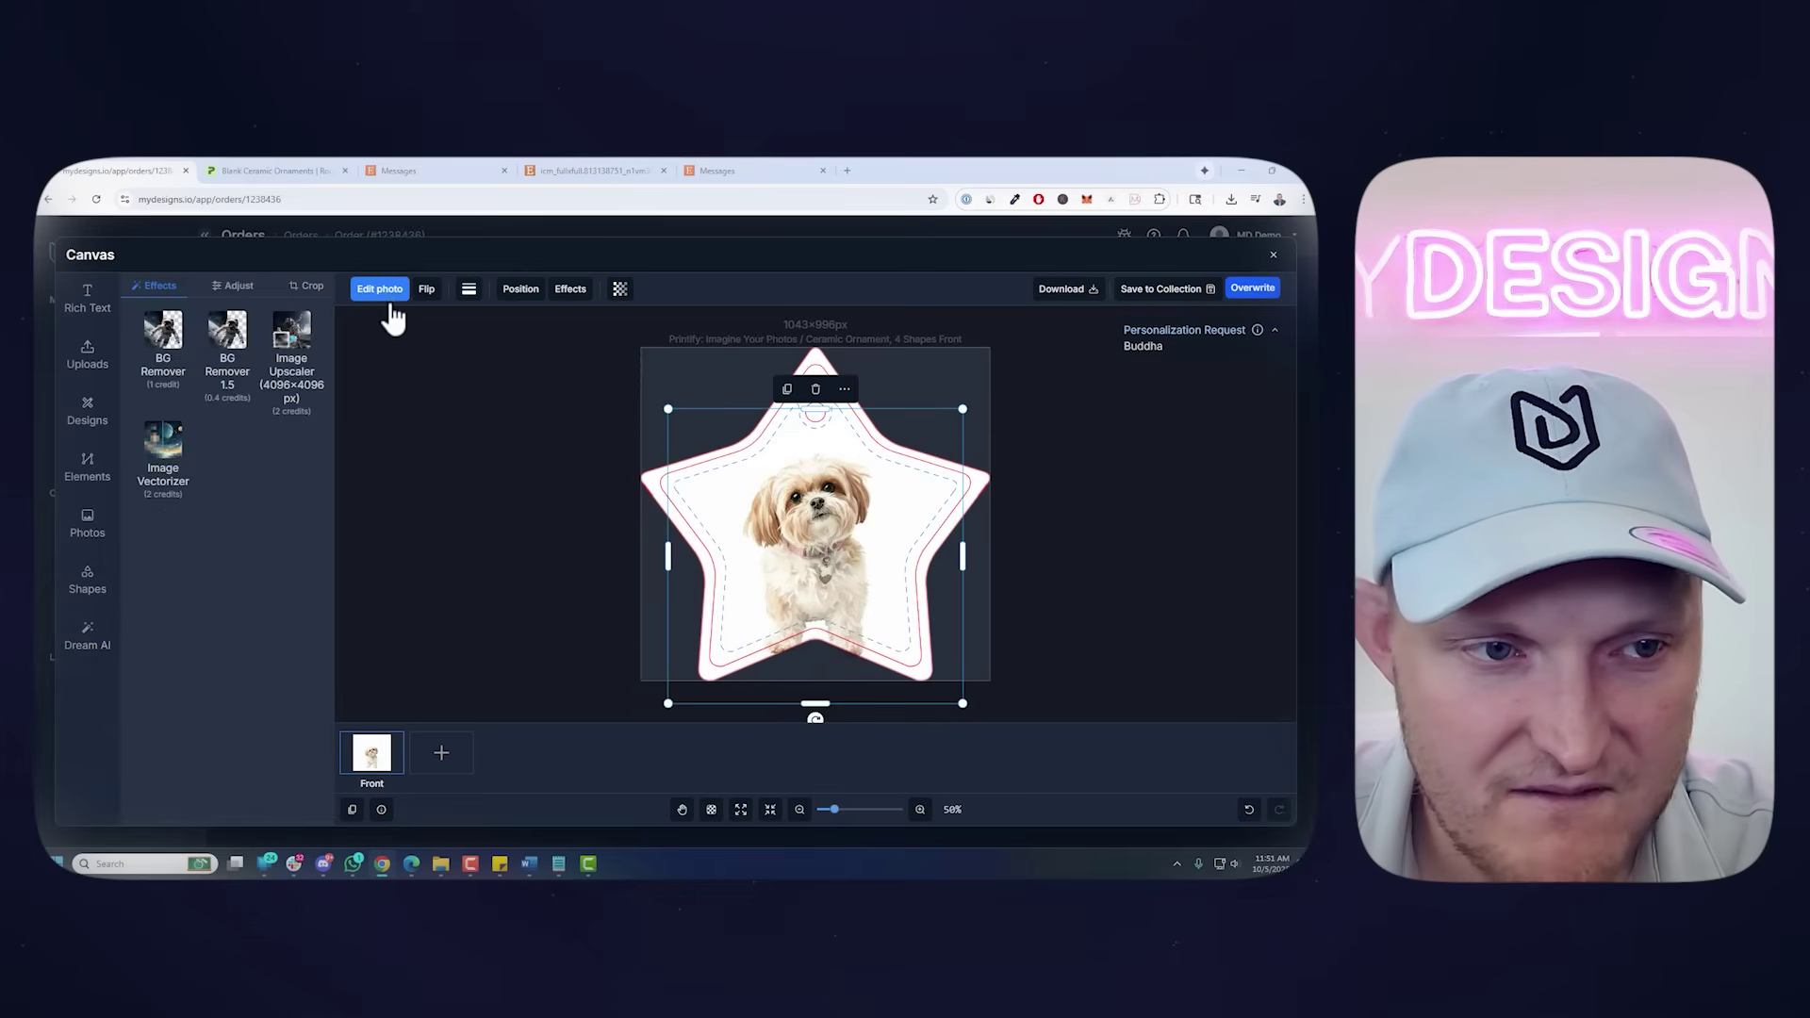
click(231, 334)
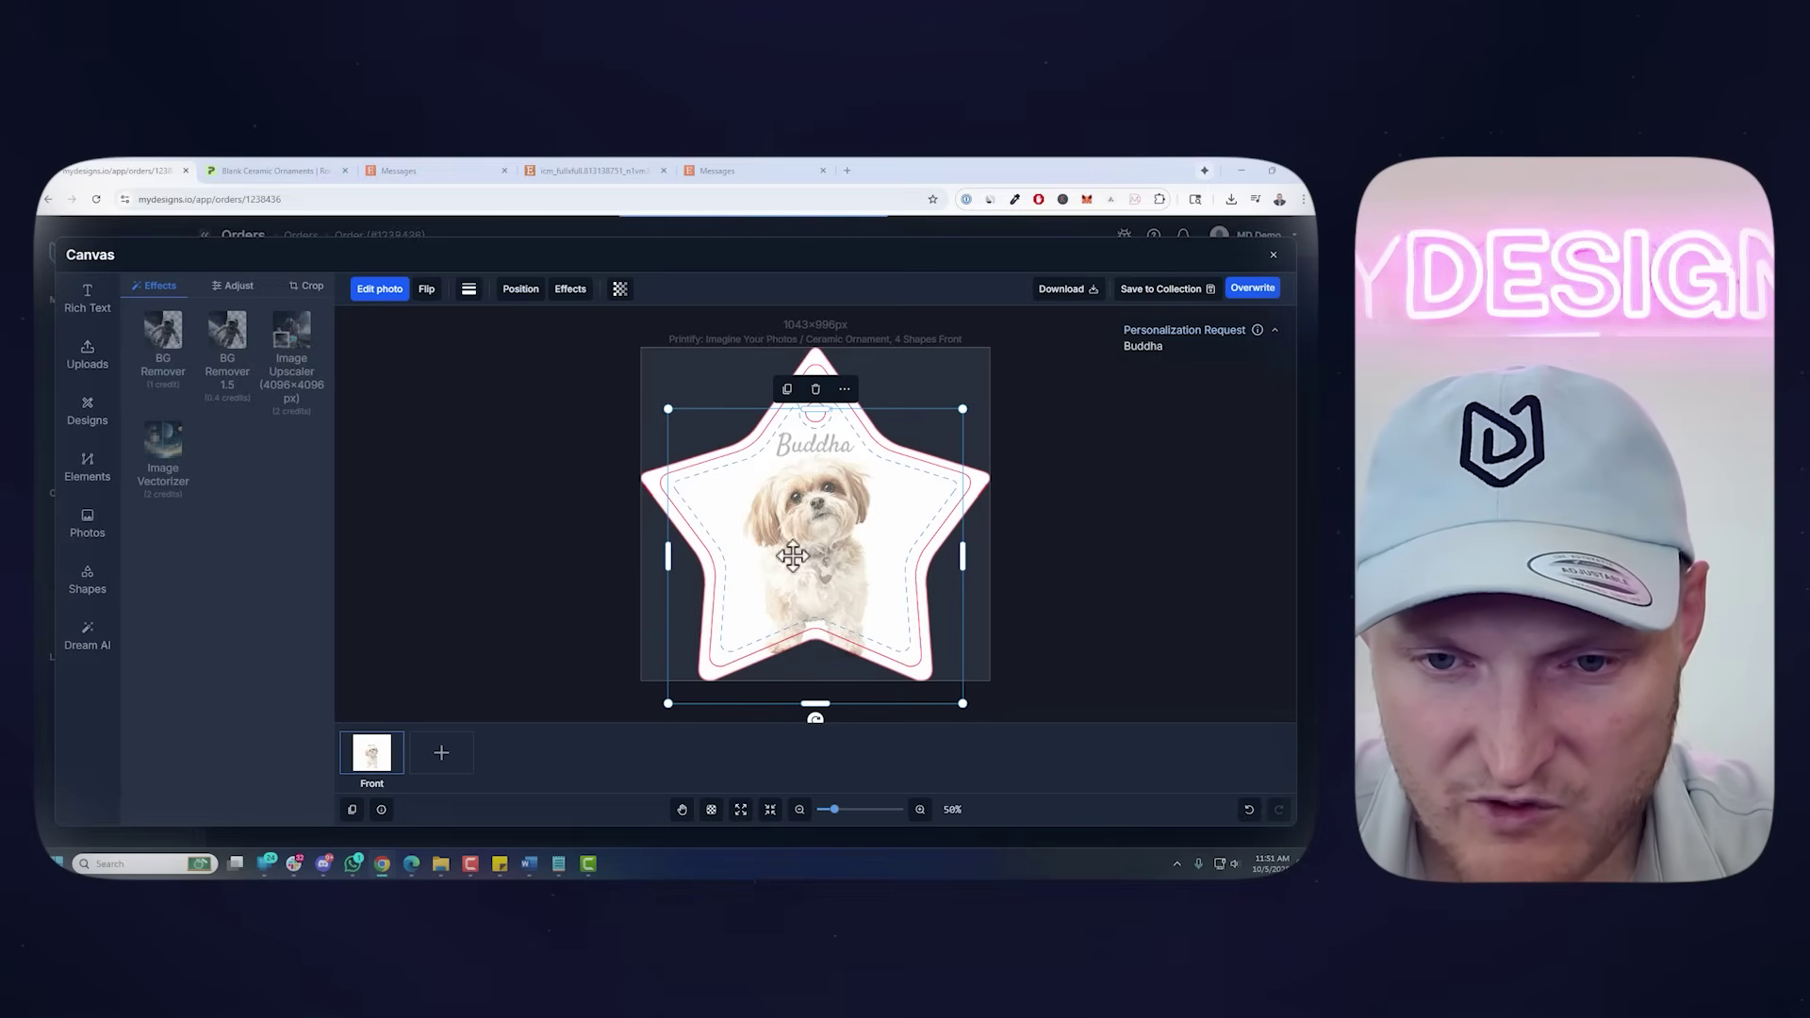
Enlarge and position the portrait under Buddha, then overwrite the order's print file
click(1033, 514)
drag(821, 535, 822, 530)
mouse_move(968, 421)
mouse_down()
mouse_move(992, 354)
mouse_move(976, 420)
mouse_move(1006, 372)
mouse_move(999, 403)
mouse_up()
drag(872, 490, 867, 502)
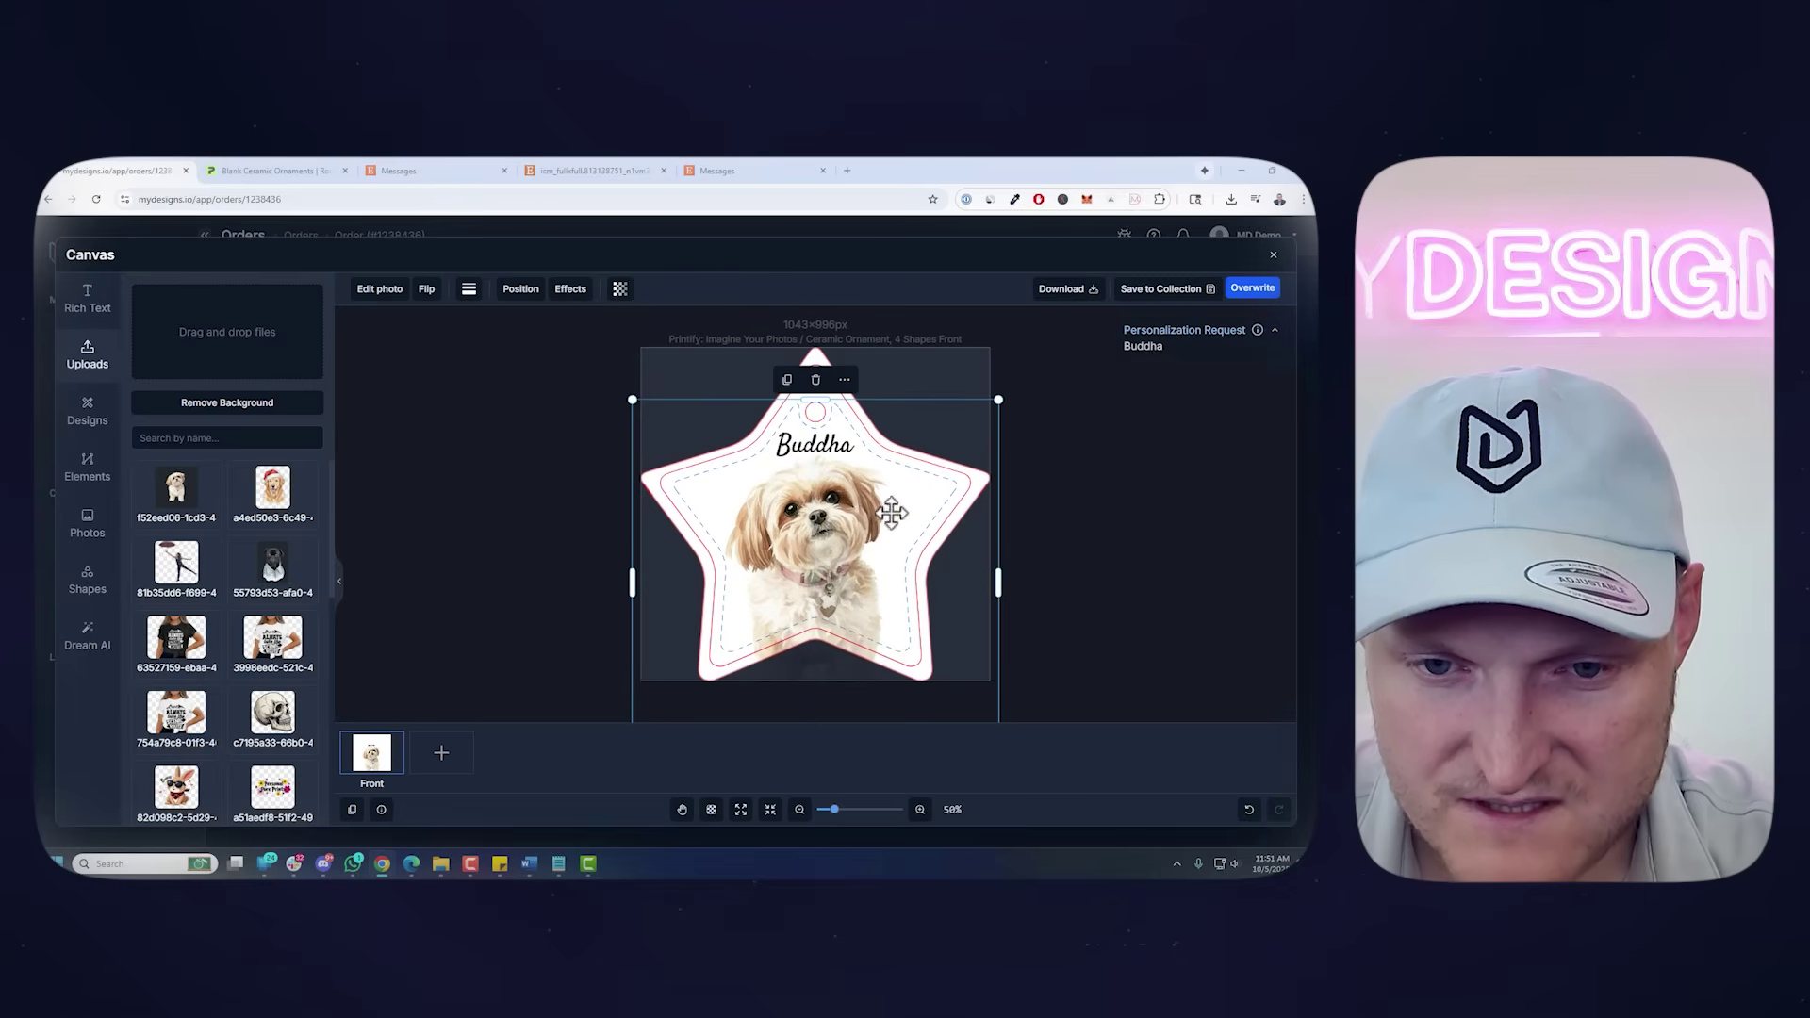
click(1076, 545)
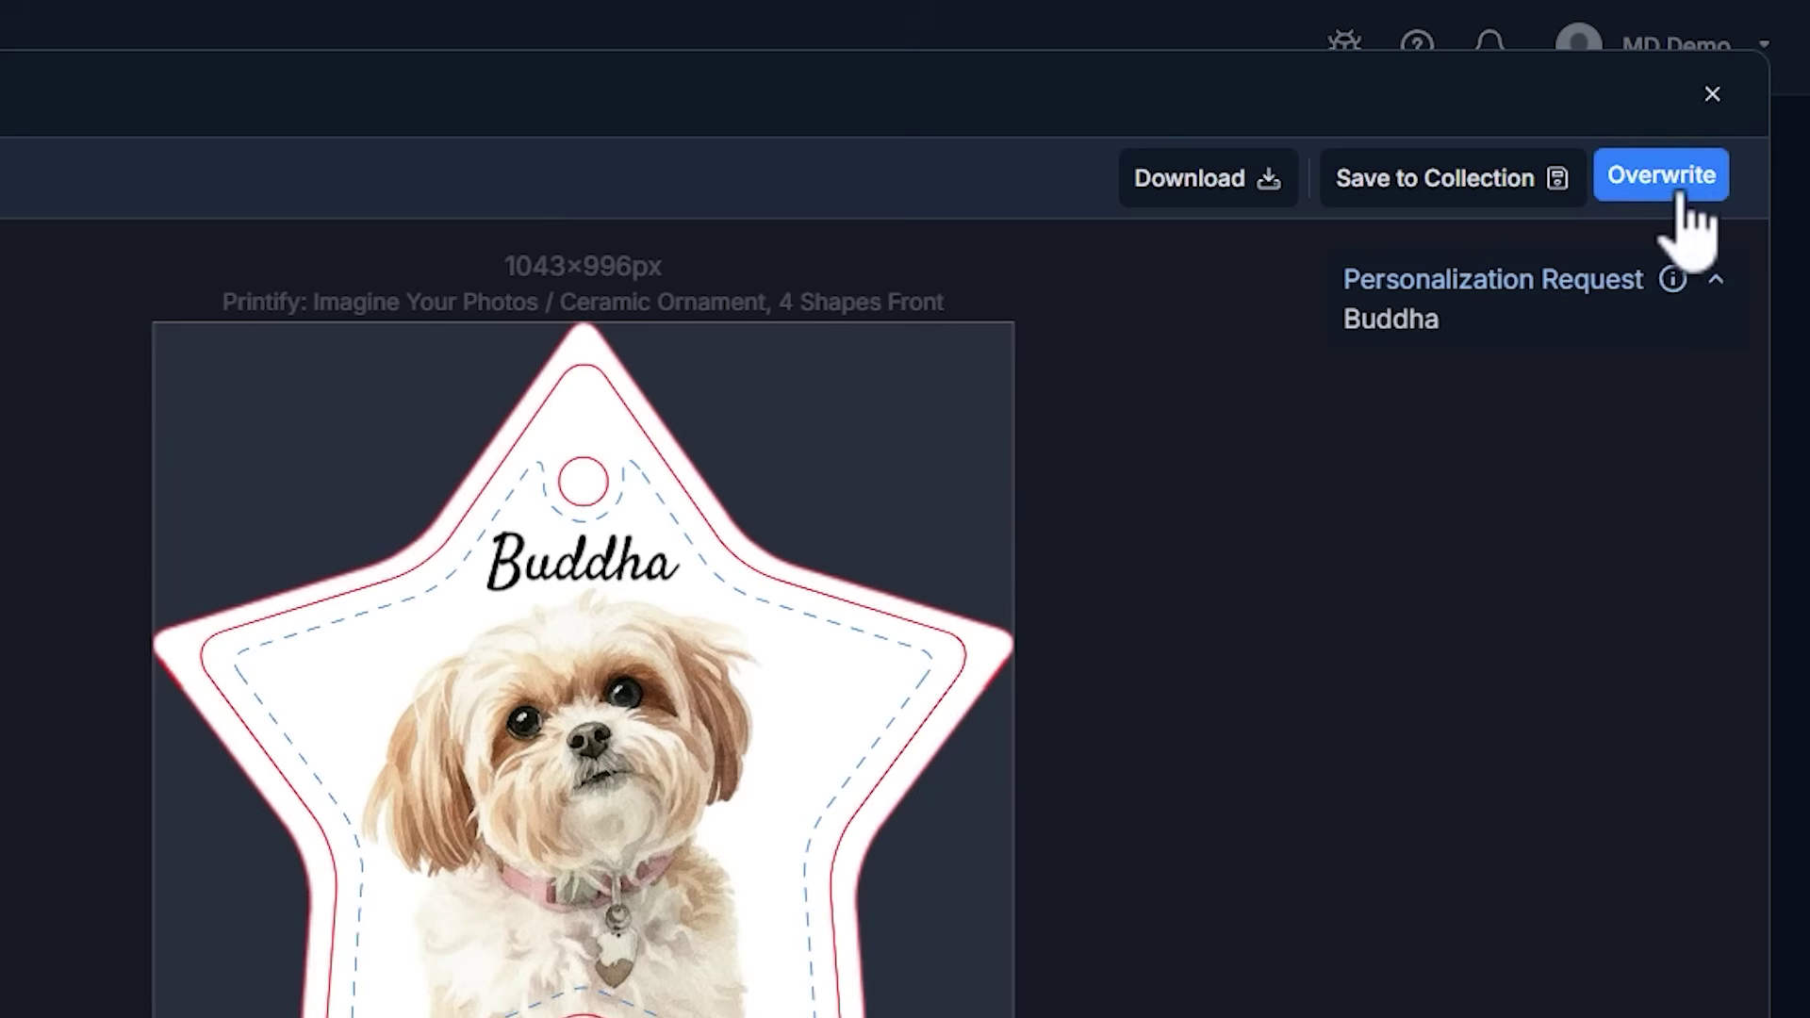
click(1254, 289)
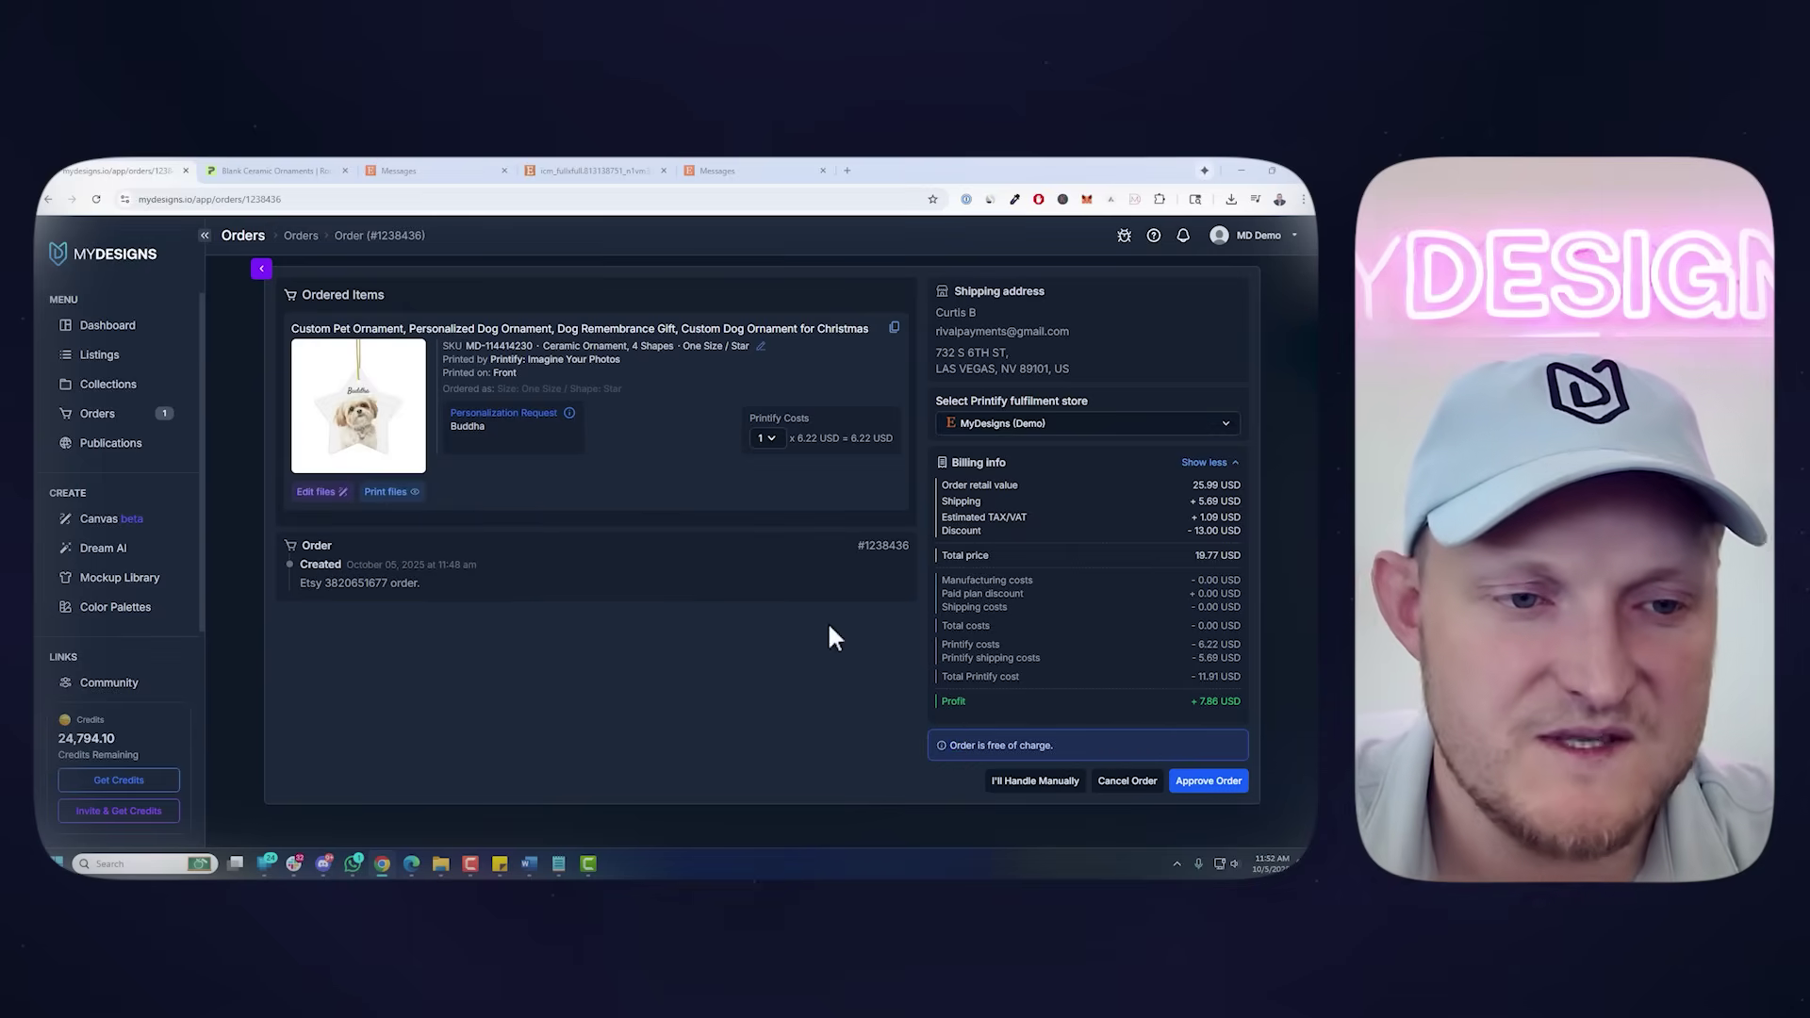
Download the finished star ornament mockup image, then approve and confirm the order
click(411, 396)
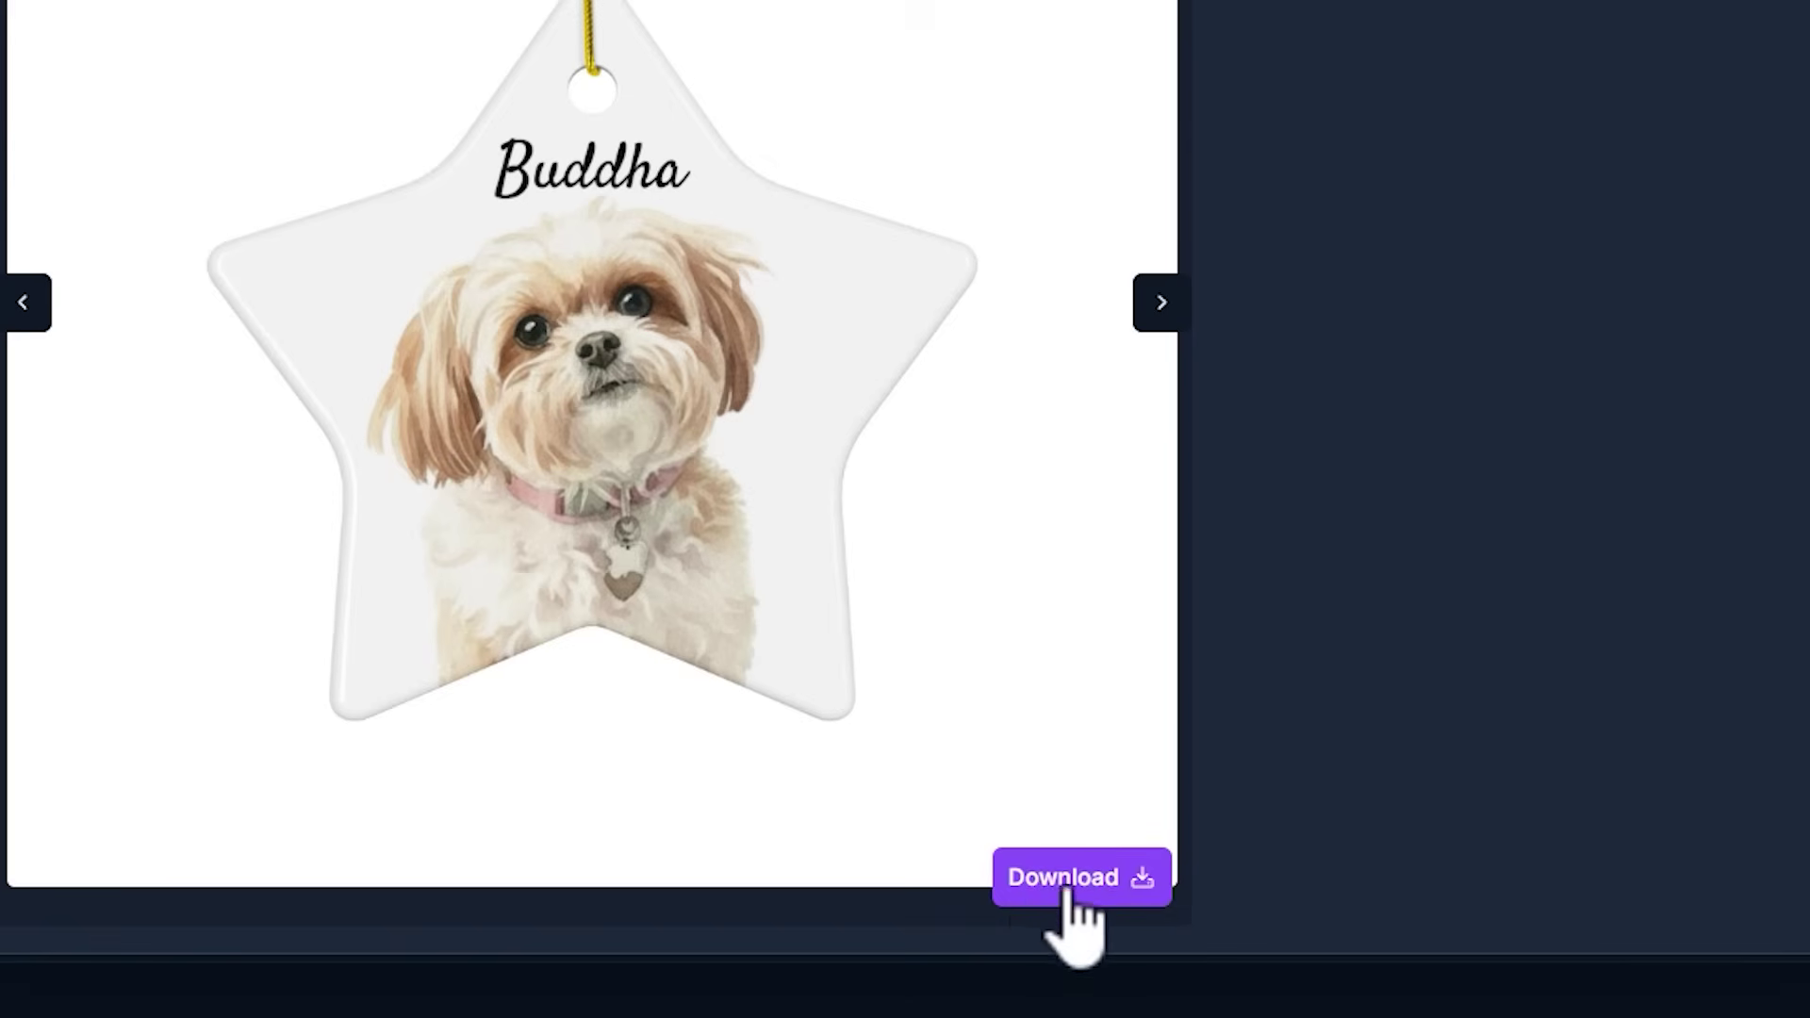
click(743, 770)
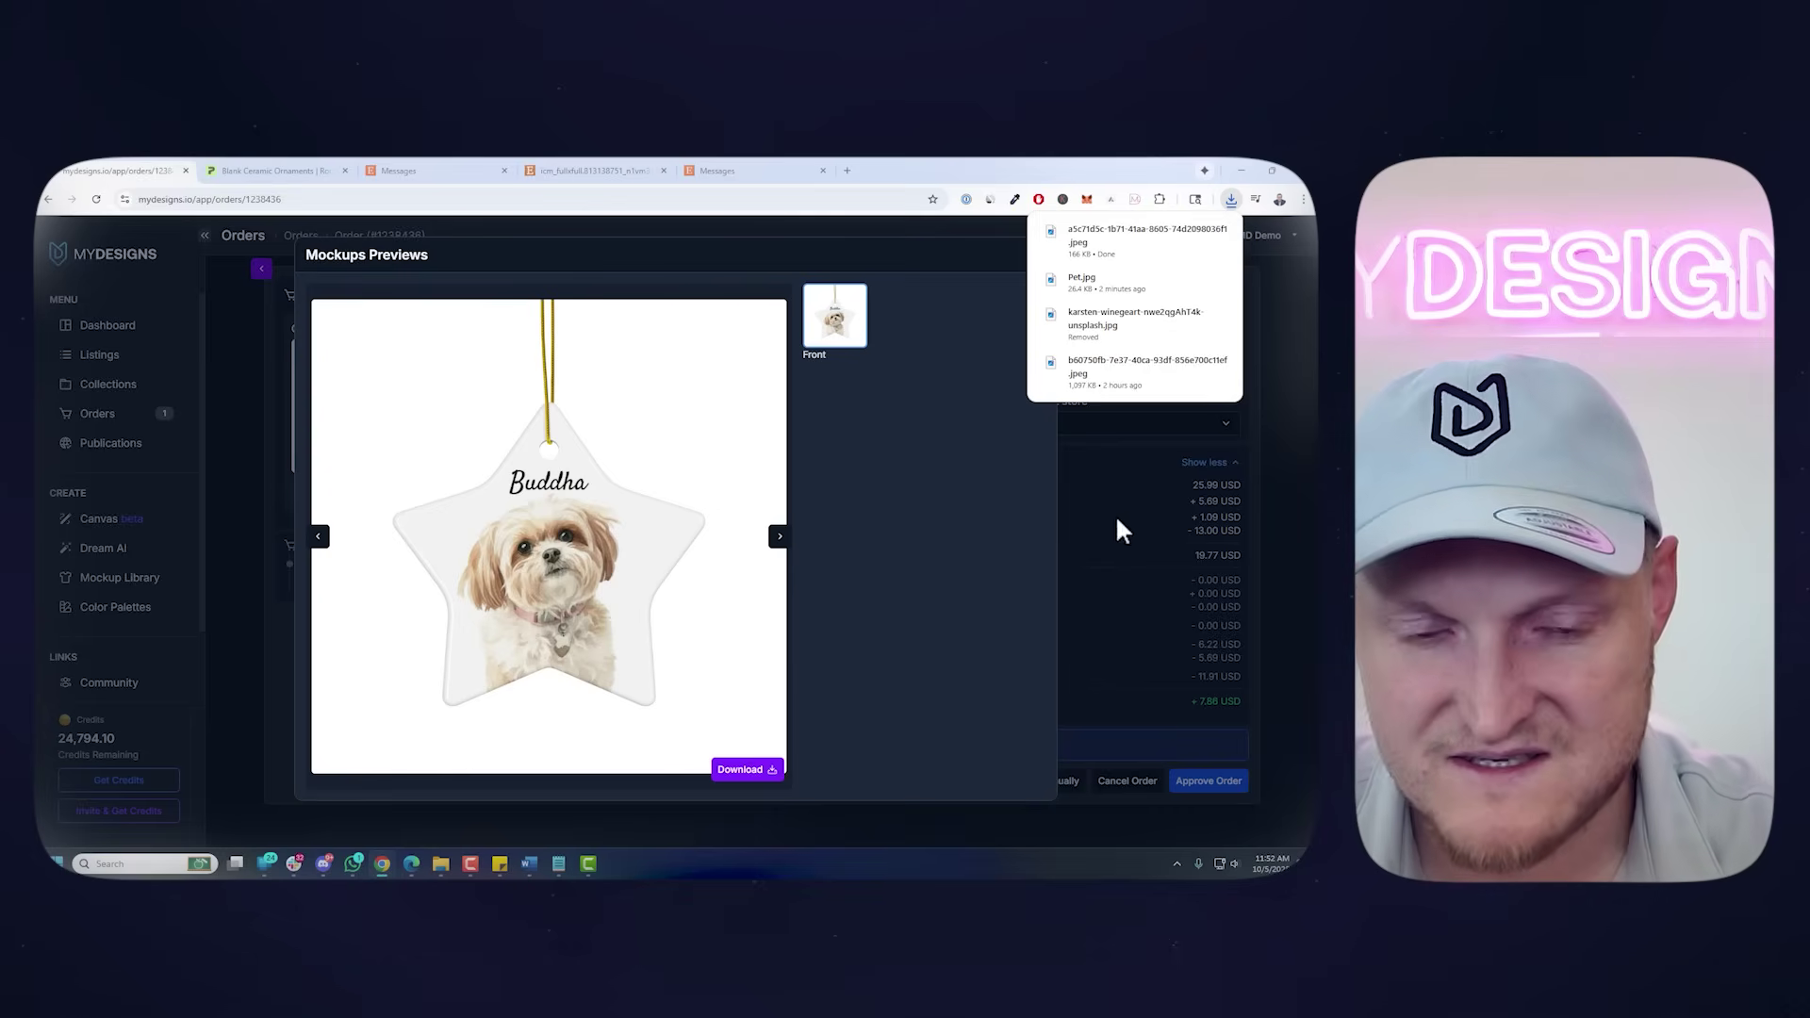
click(1160, 517)
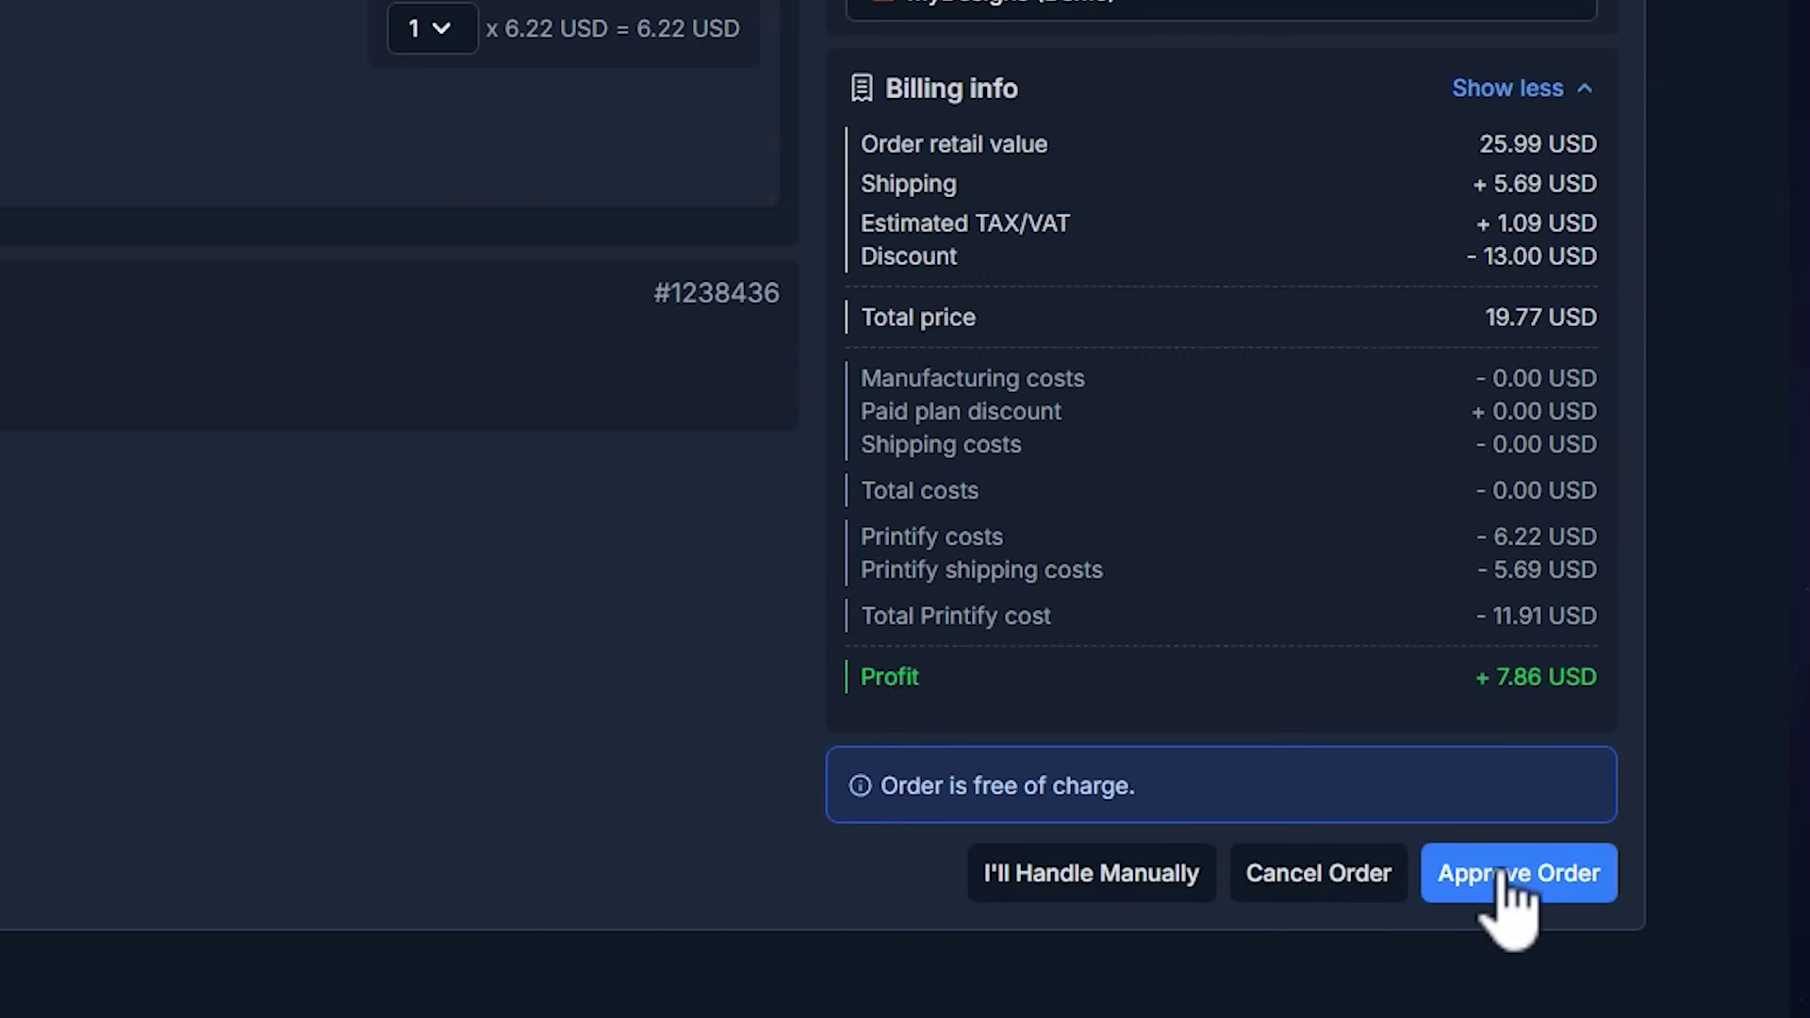
click(1501, 877)
click(339, 0)
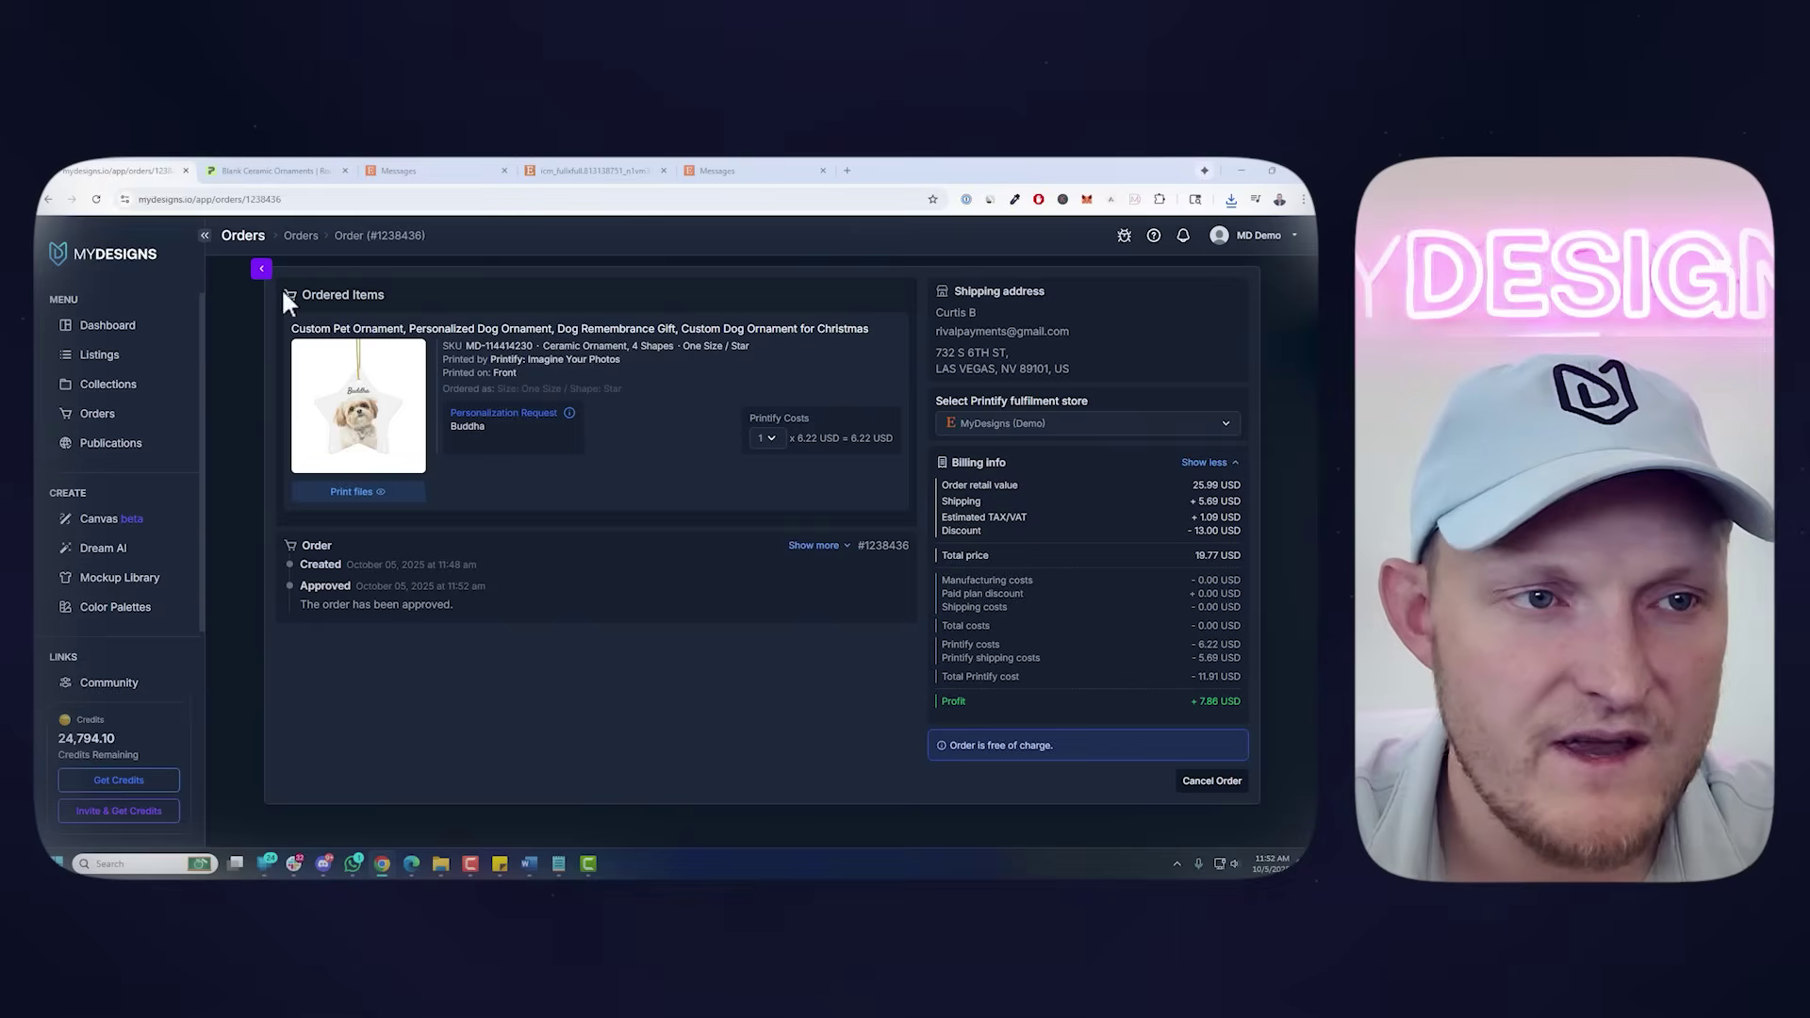
Reload Printify, switch to the MyDesigns (Demo) store, and open the new ornament order
click(258, 172)
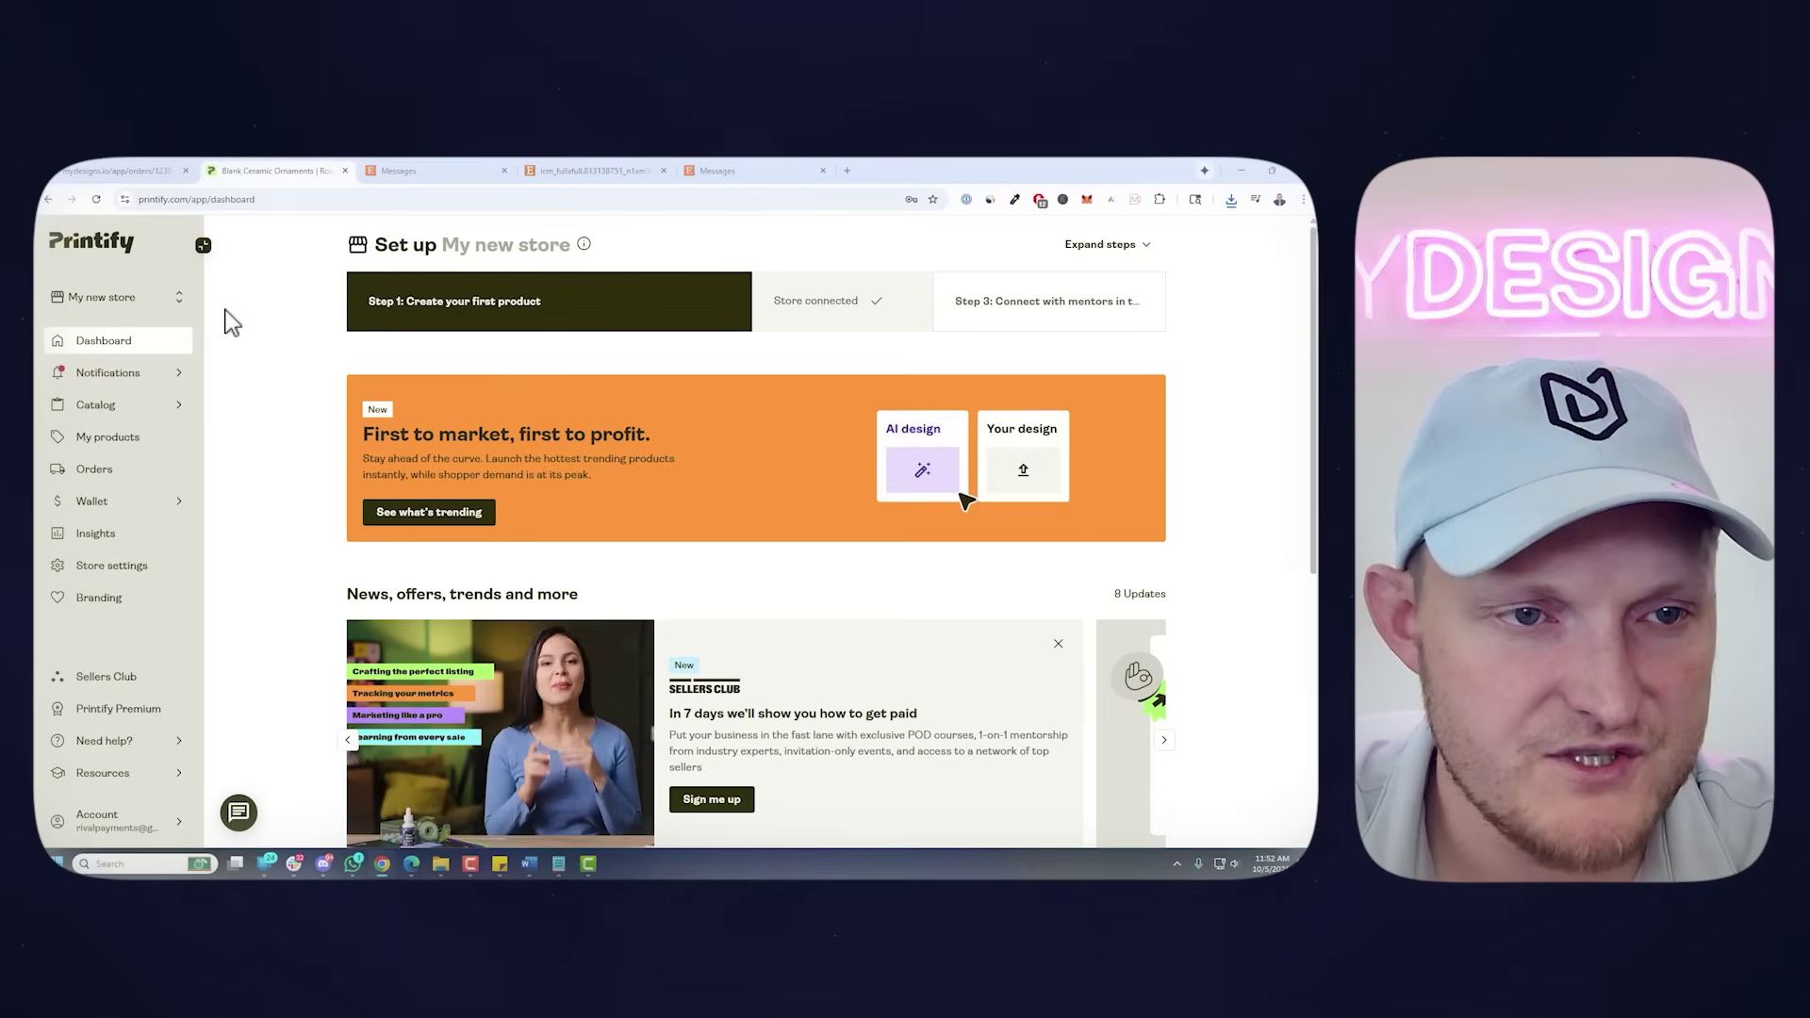
click(97, 199)
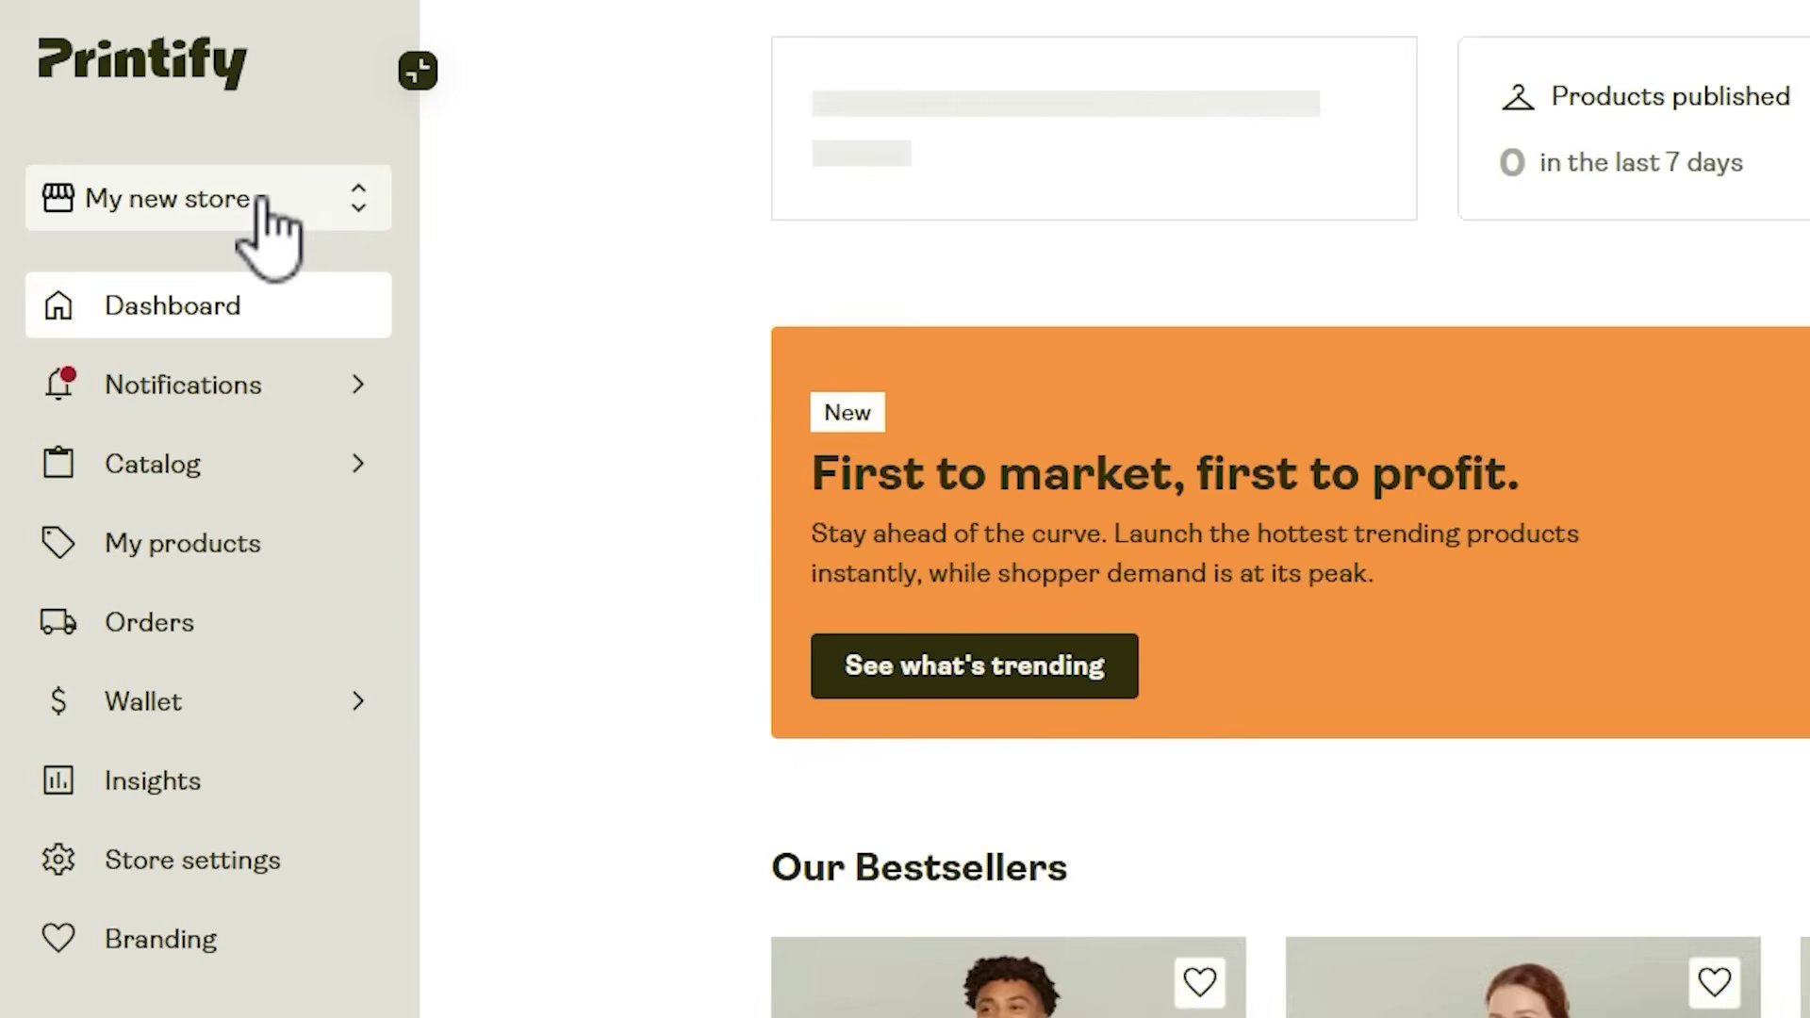
click(177, 296)
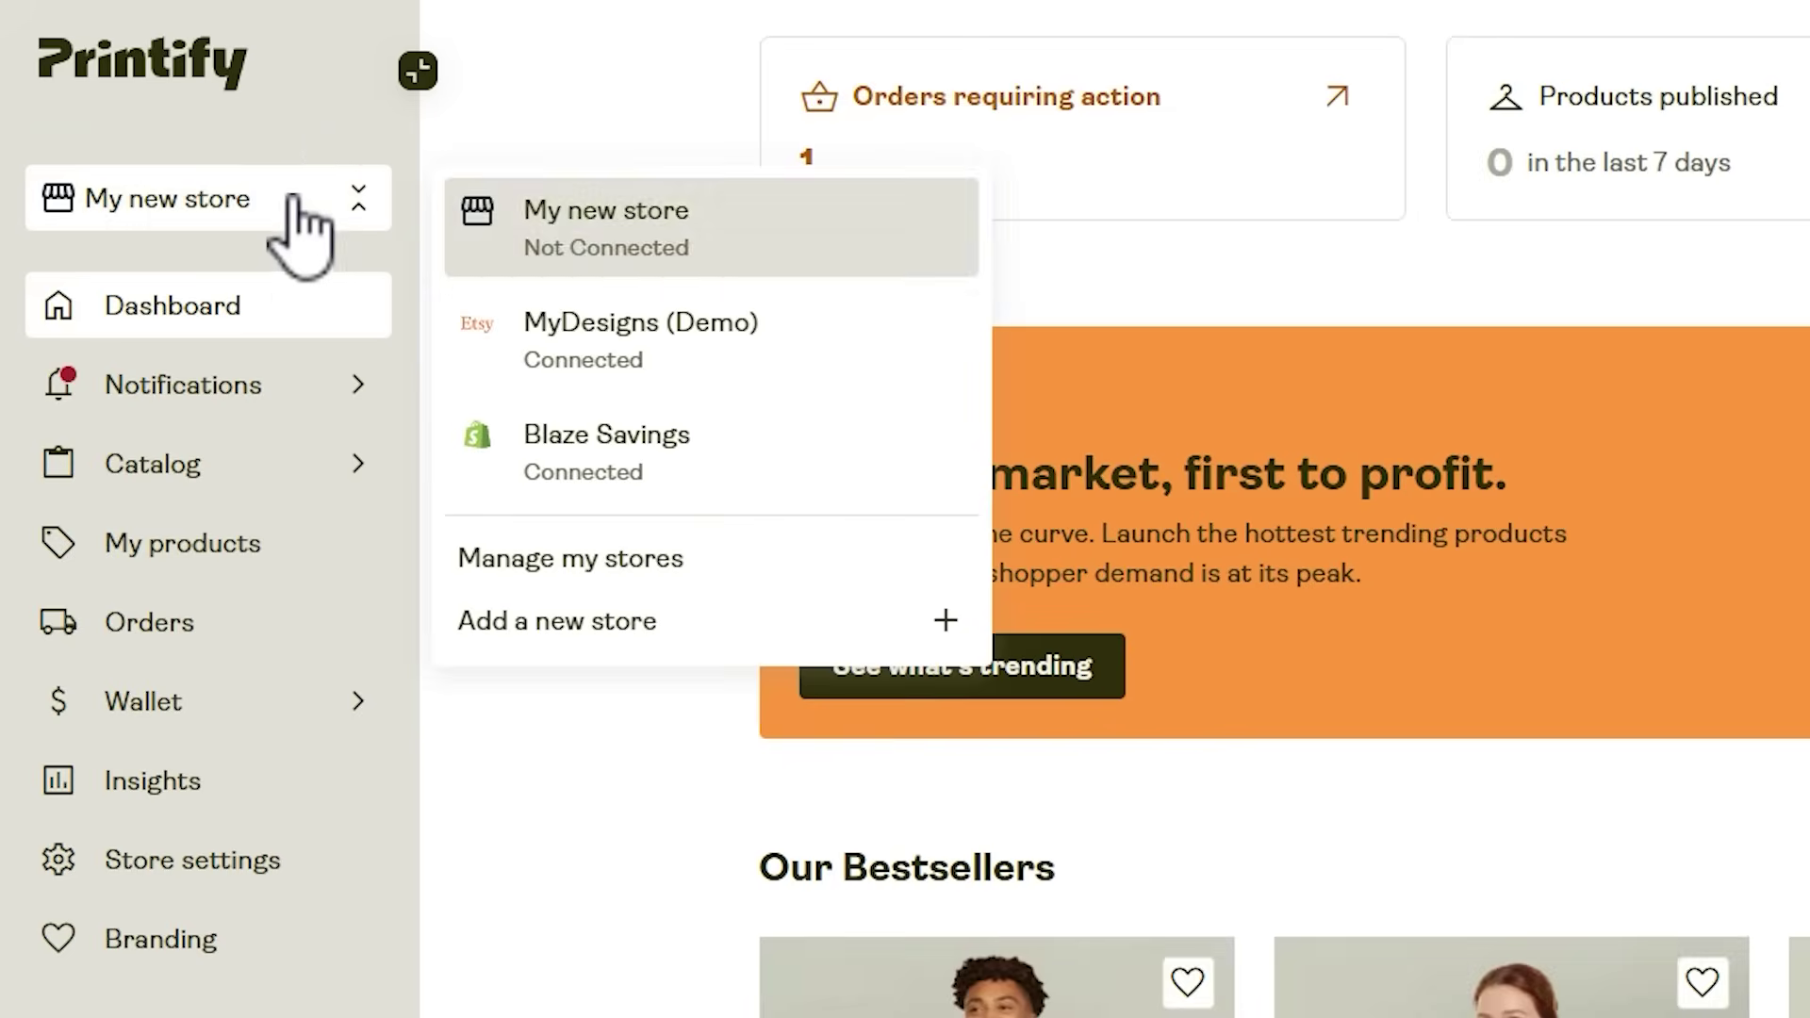
click(607, 335)
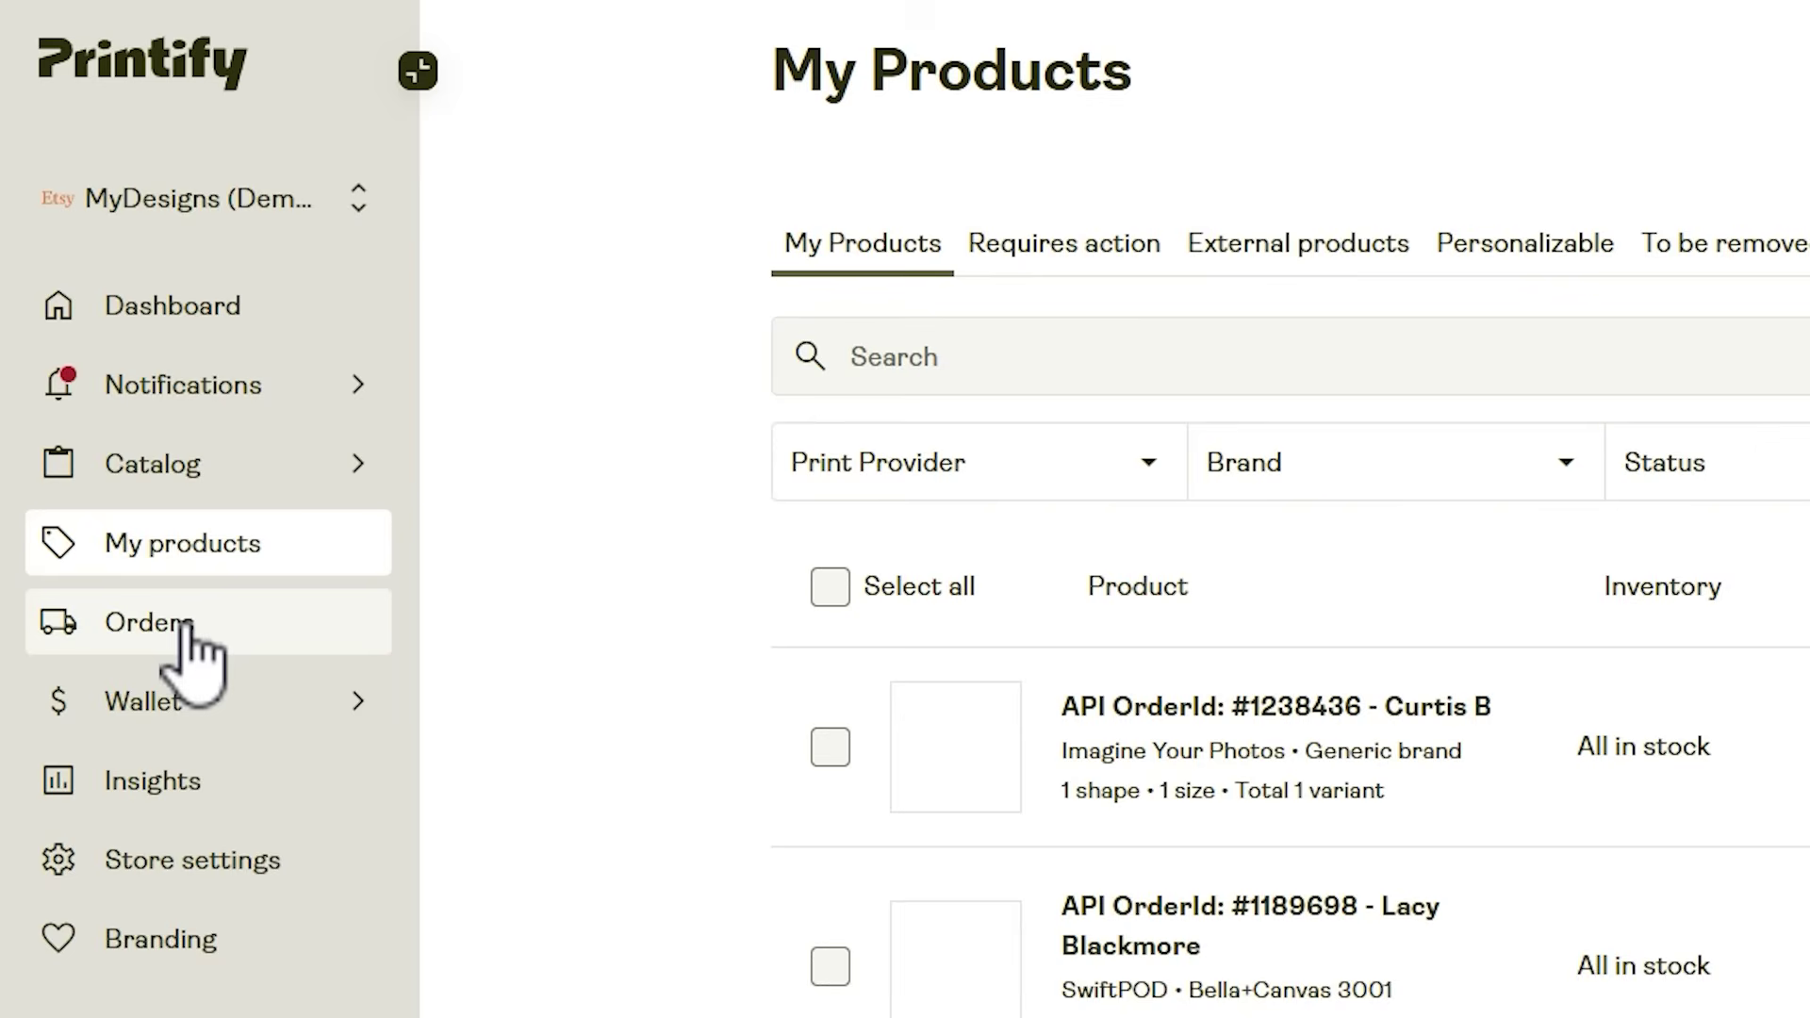
click(186, 624)
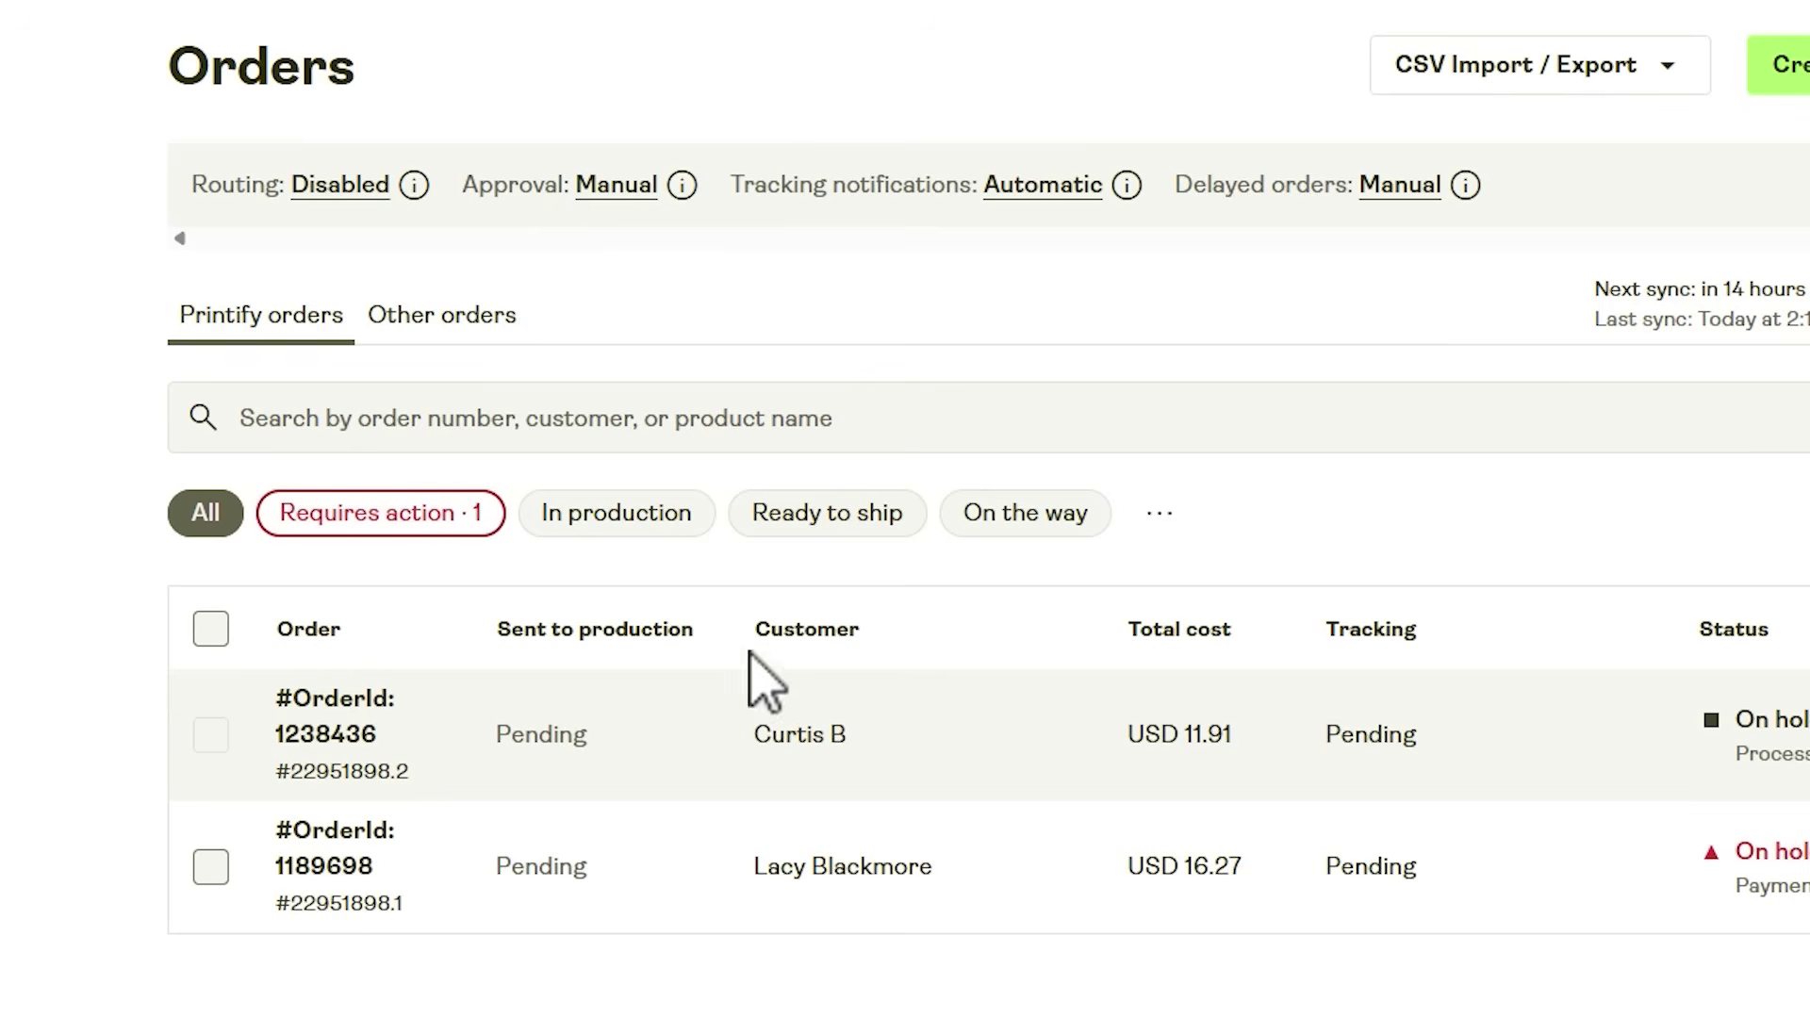
click(443, 736)
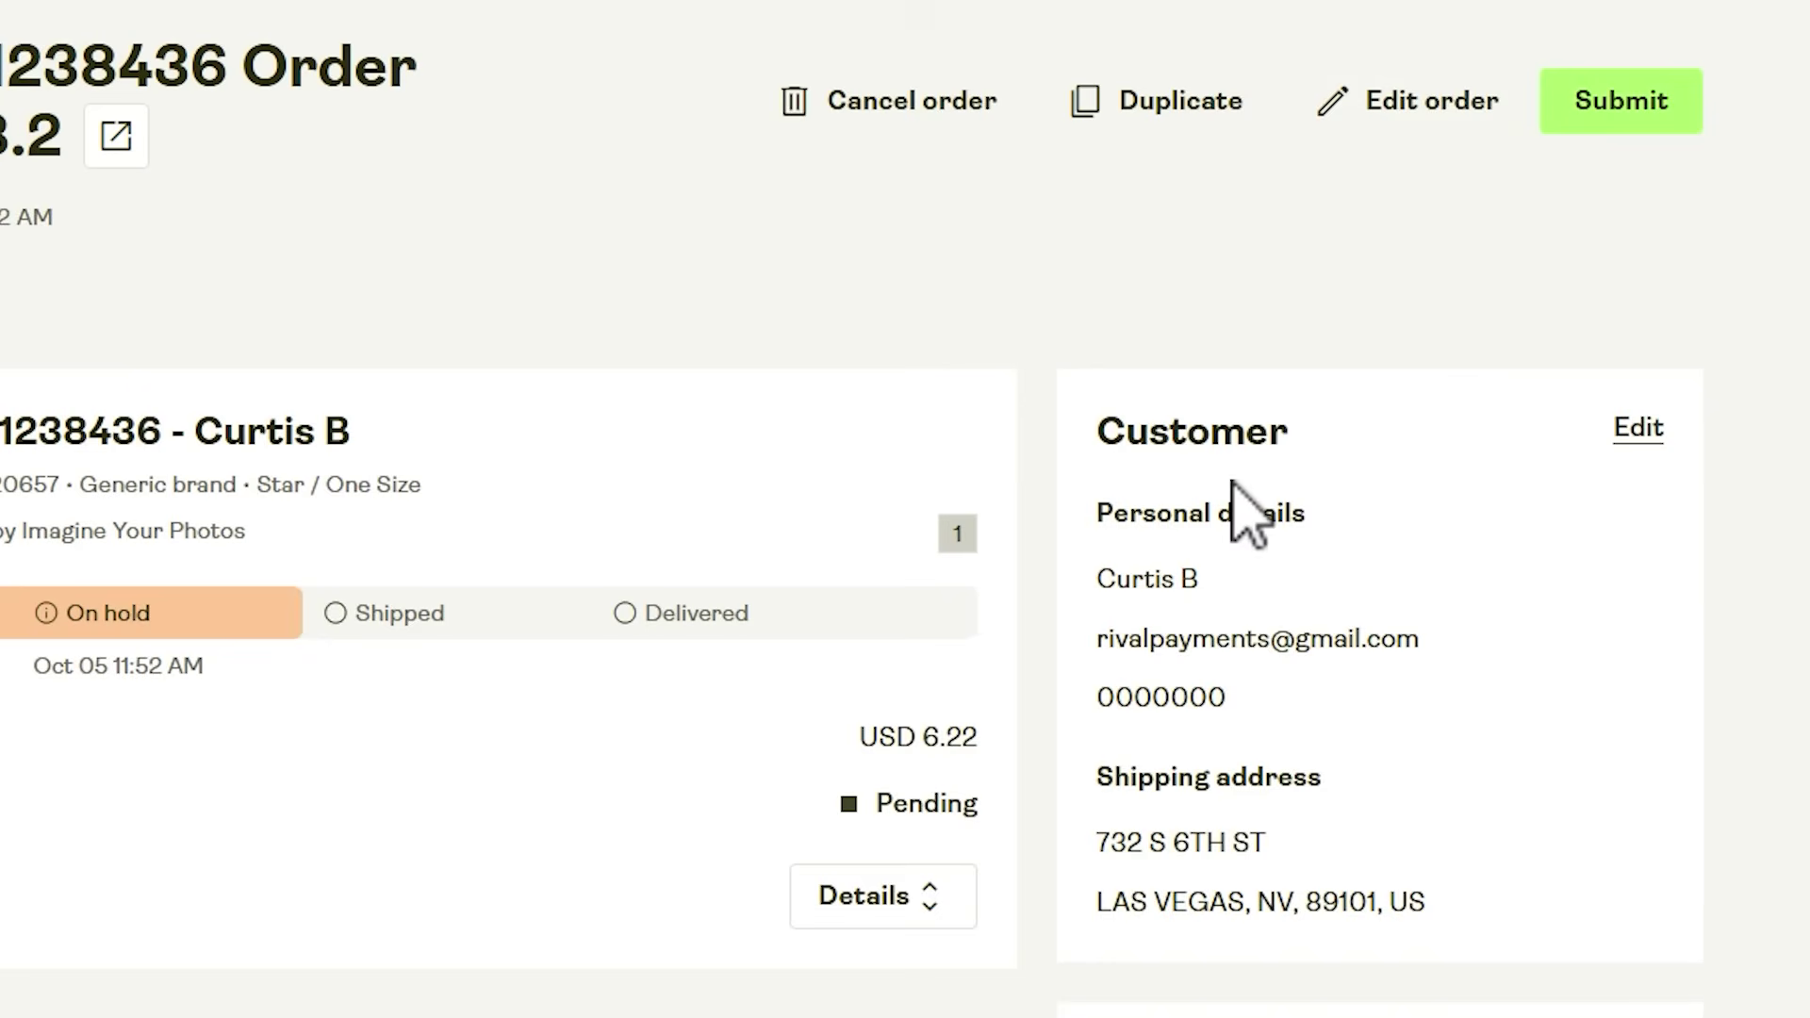
In the order editor, preview the star ornament's views to confirm the Buddha dog design
click(1408, 101)
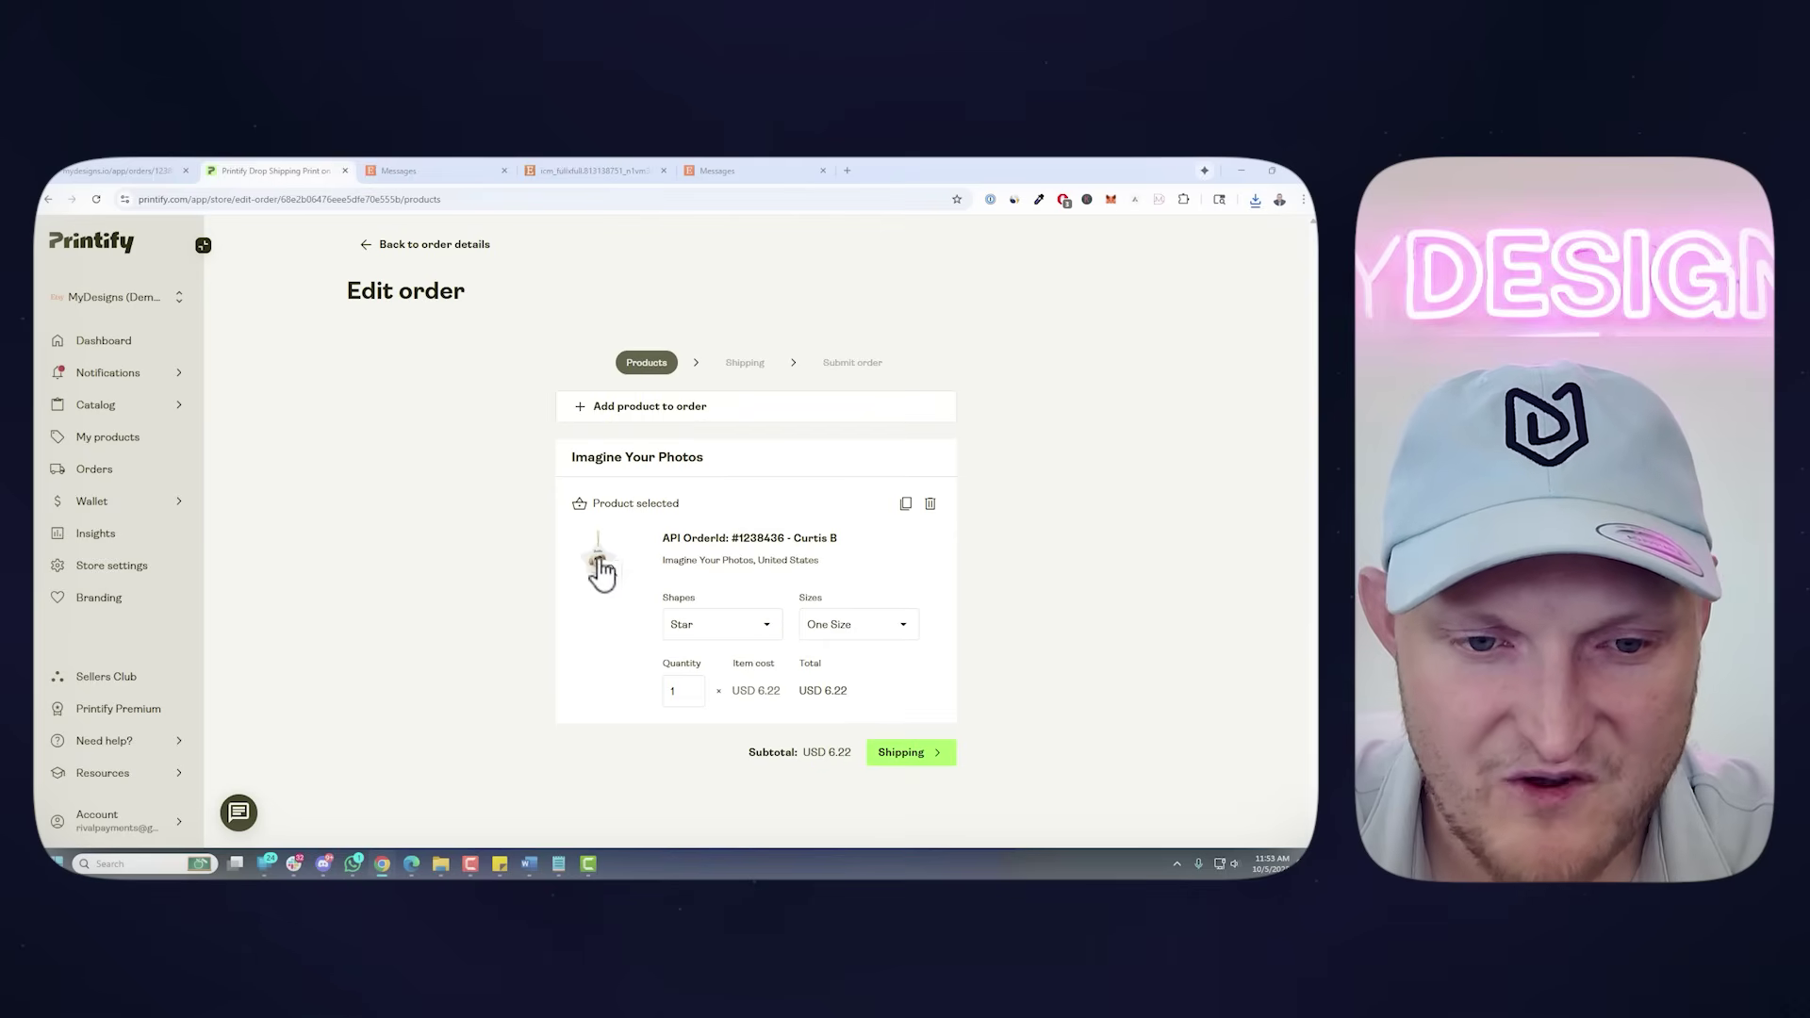
click(601, 566)
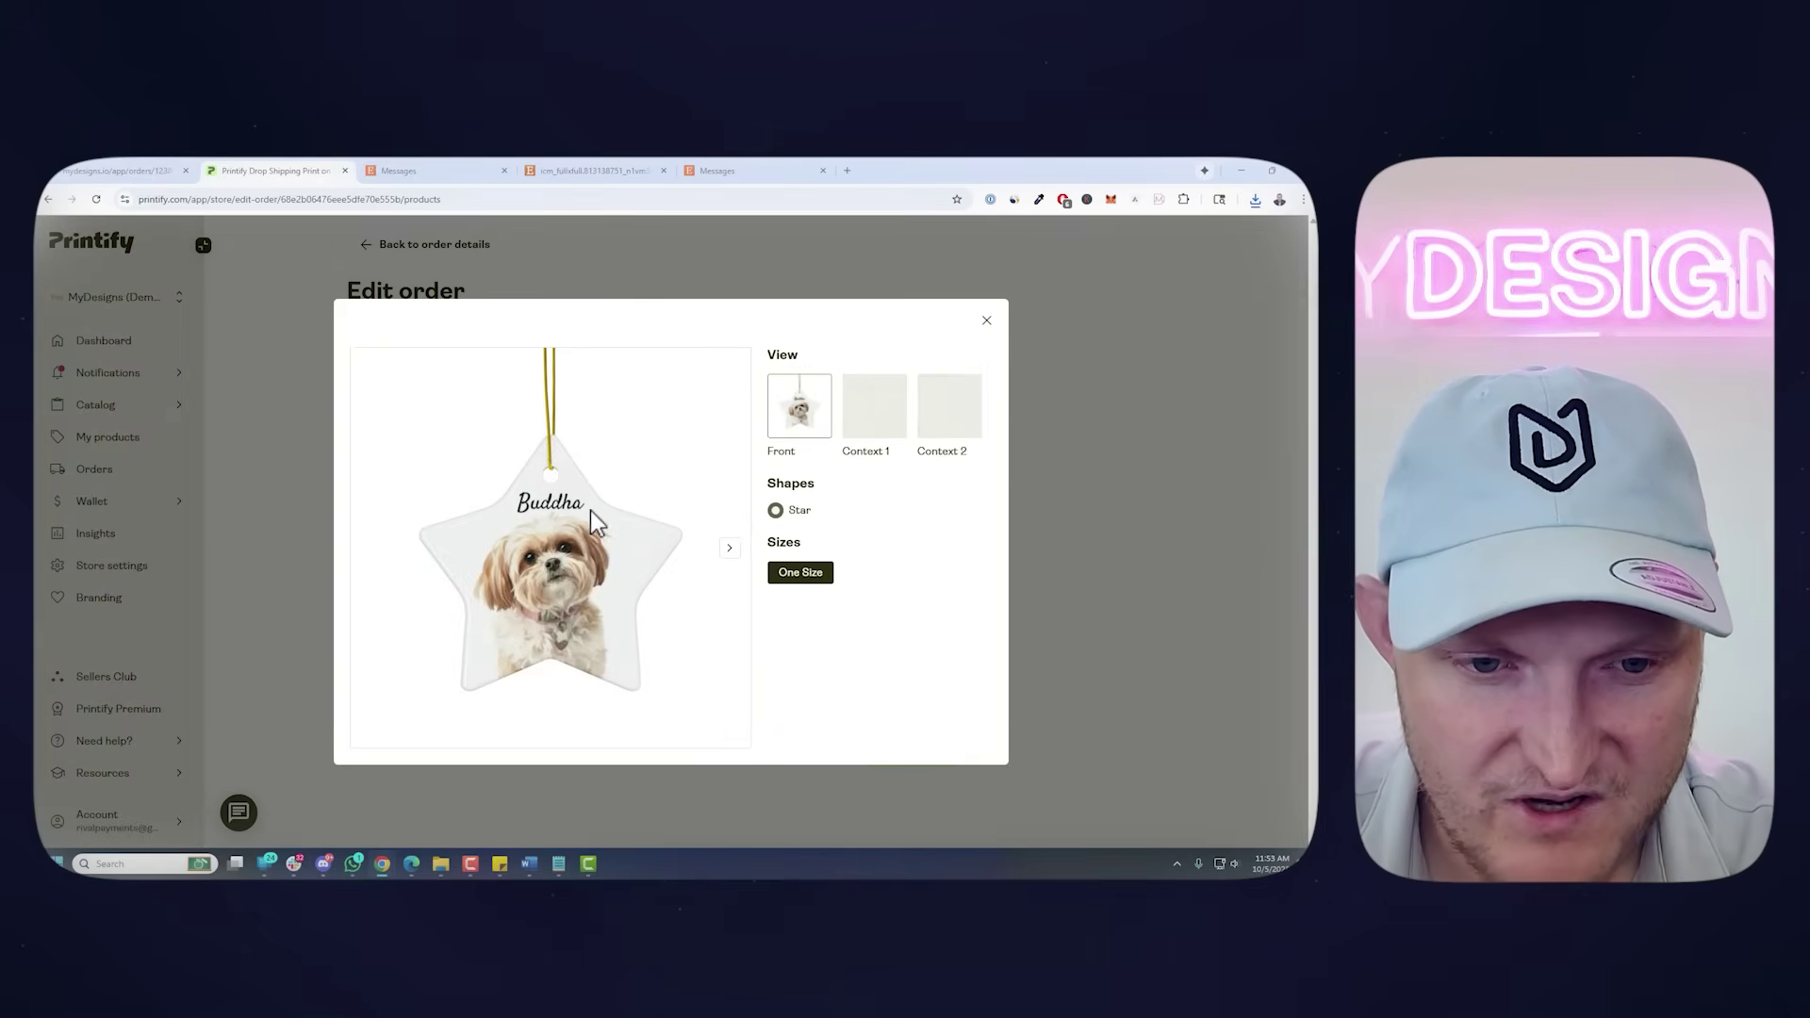
click(893, 415)
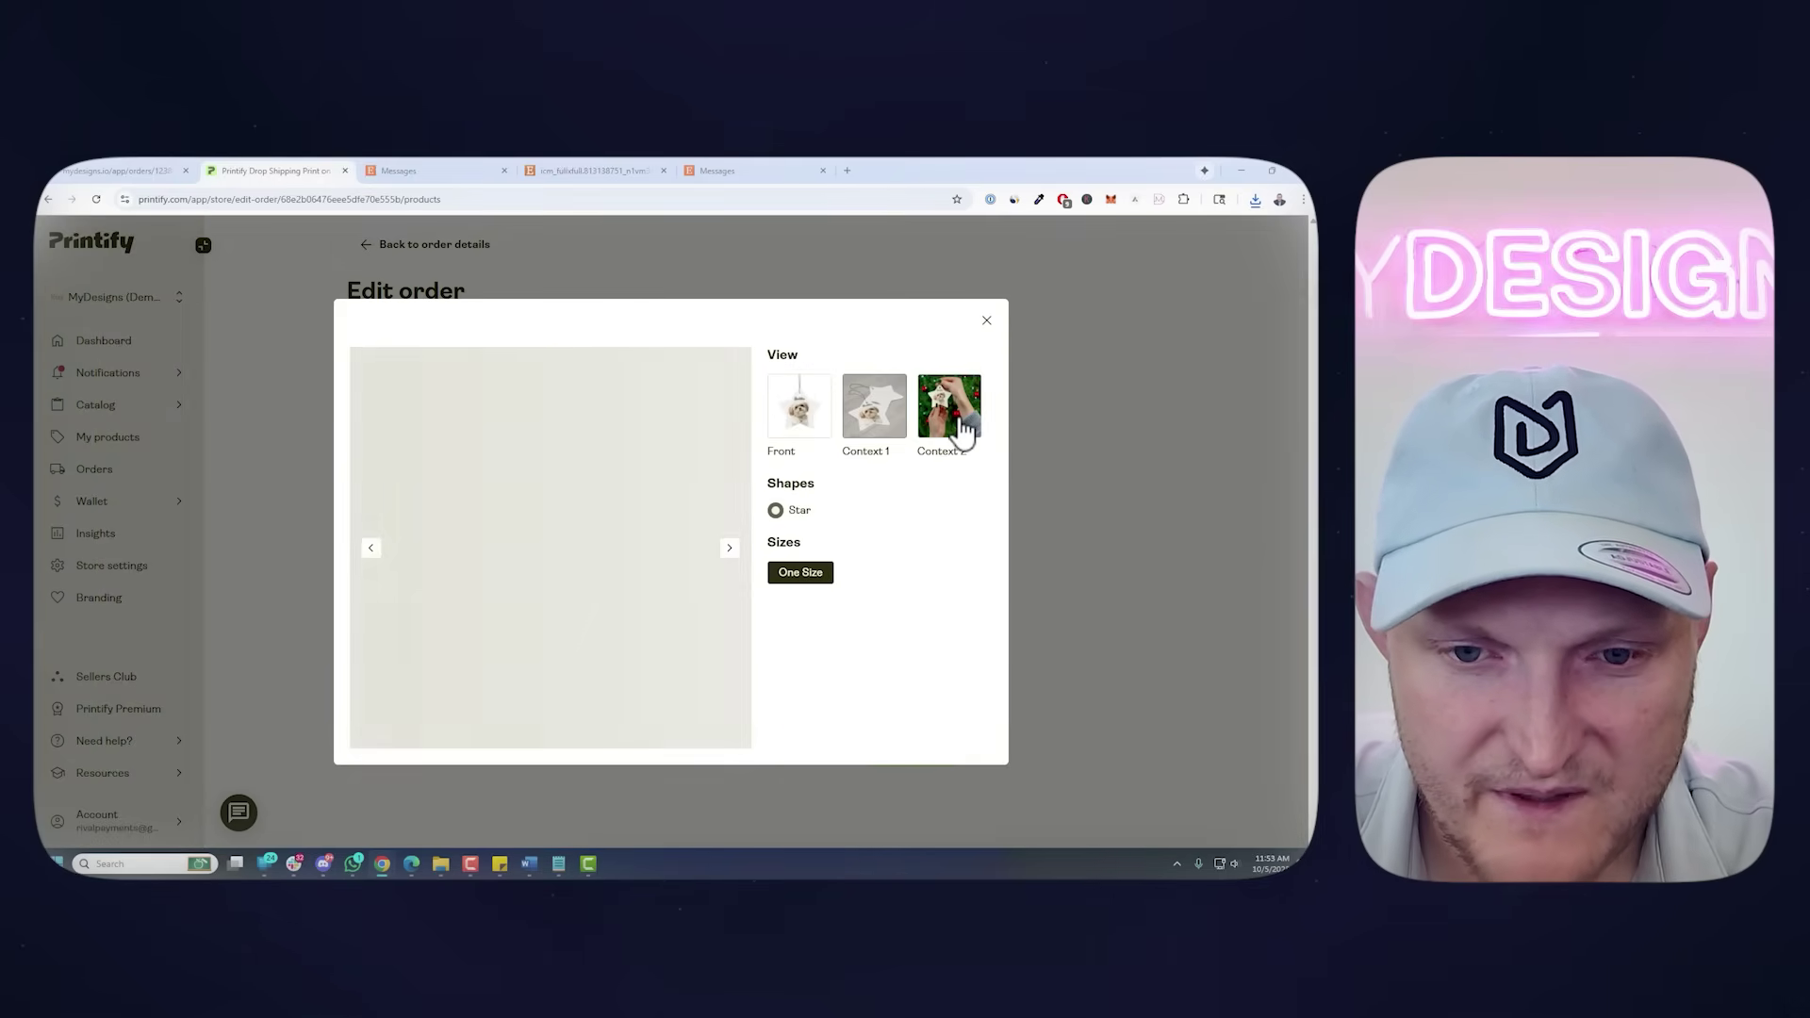
click(1045, 416)
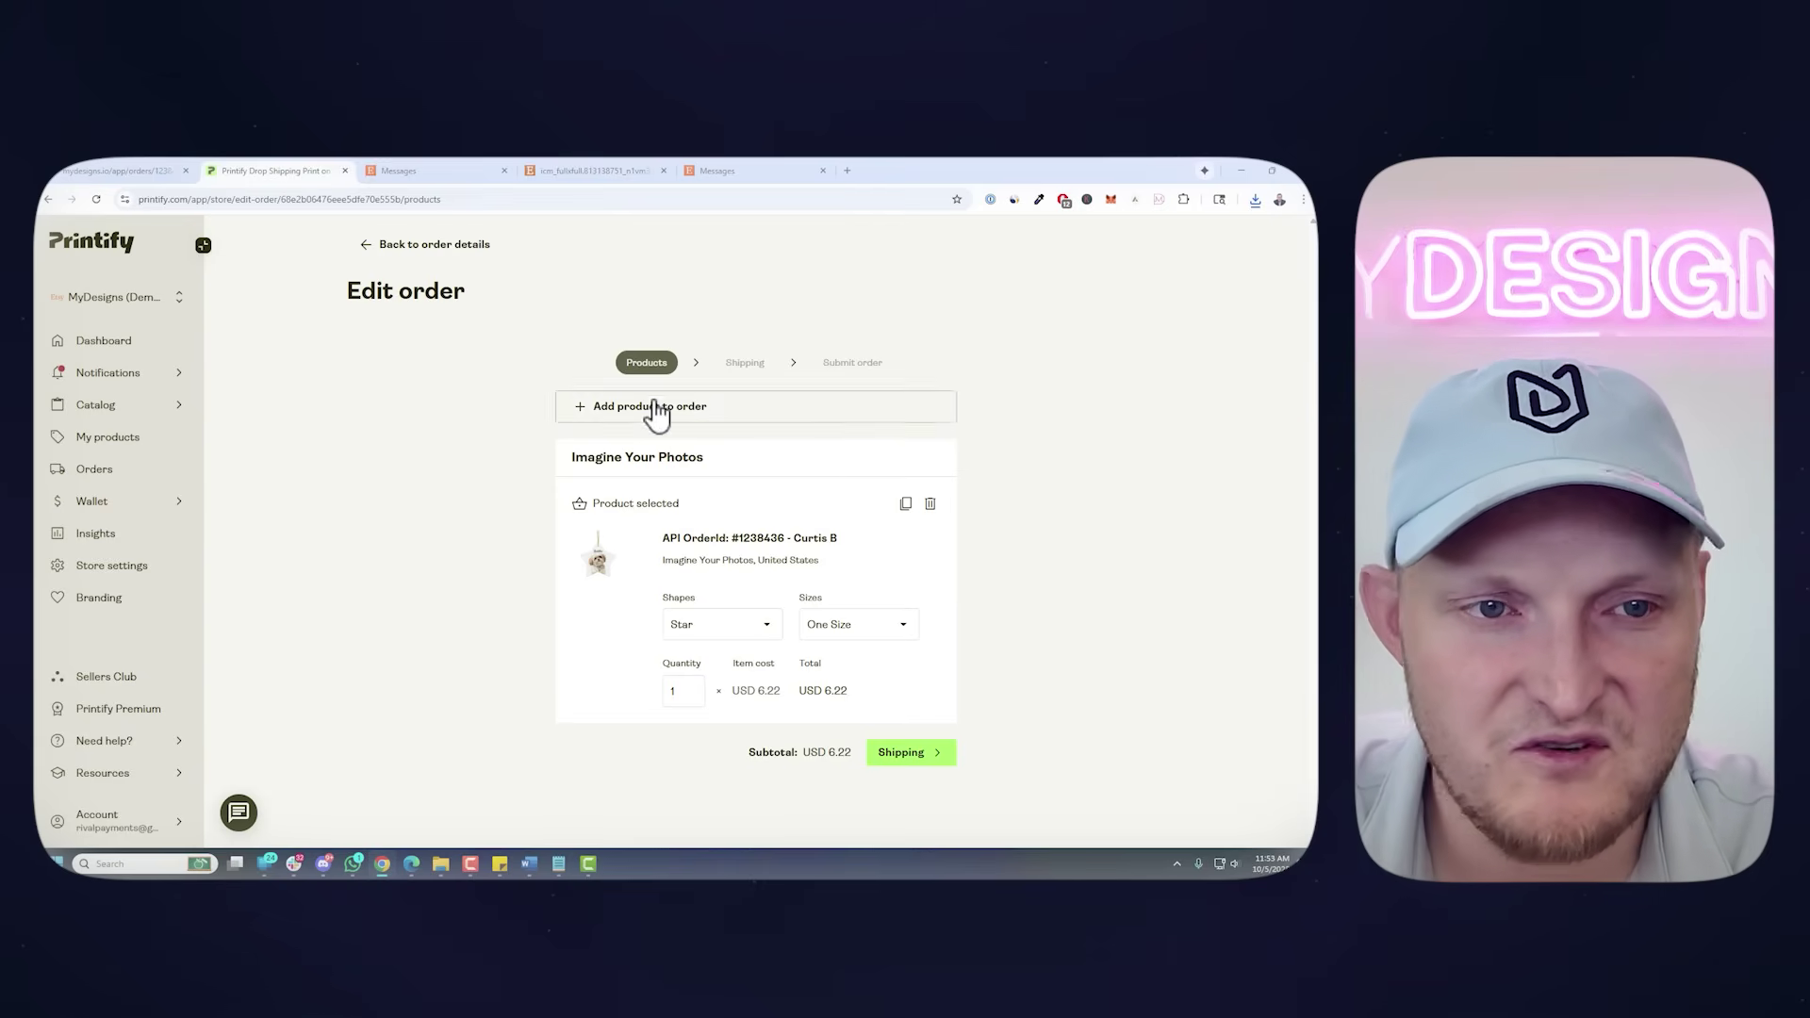
Save and close the order editor, then start a reply in the buyer's Etsy conversation
click(365, 244)
click(569, 370)
click(409, 181)
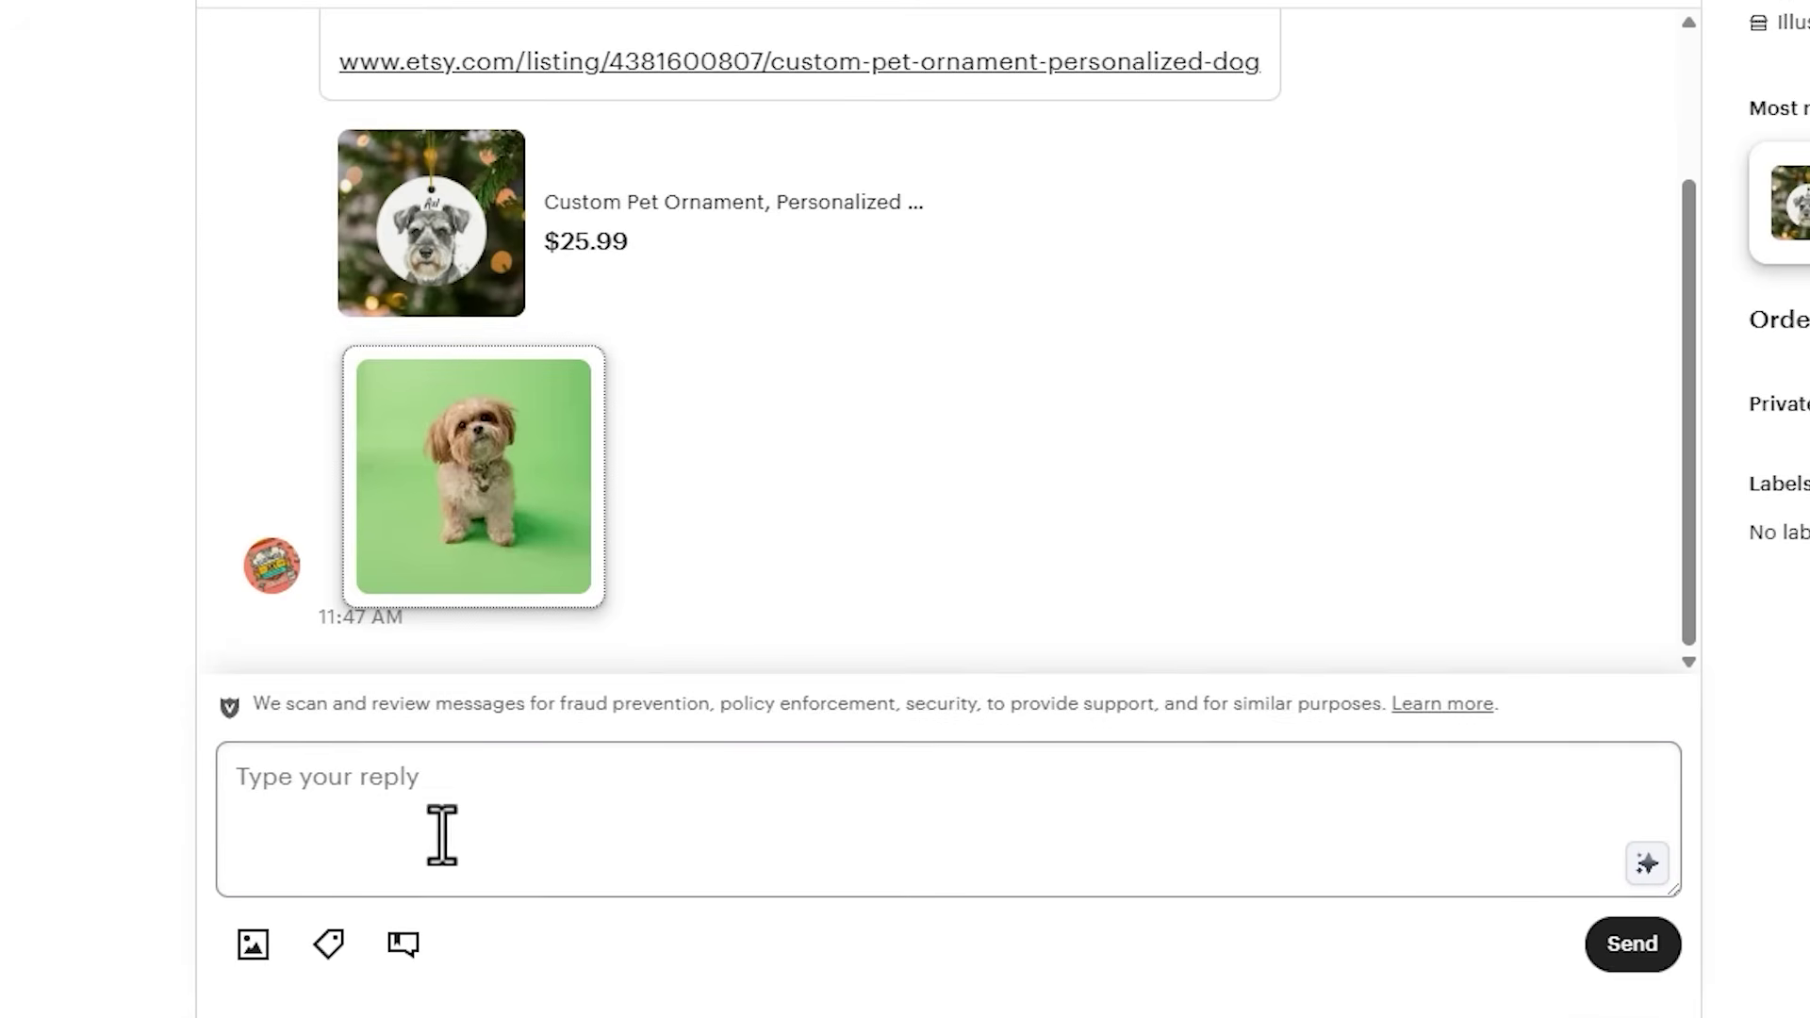
click(449, 848)
scroll(909, 660, up, 2)
scroll(909, 660, down, 2)
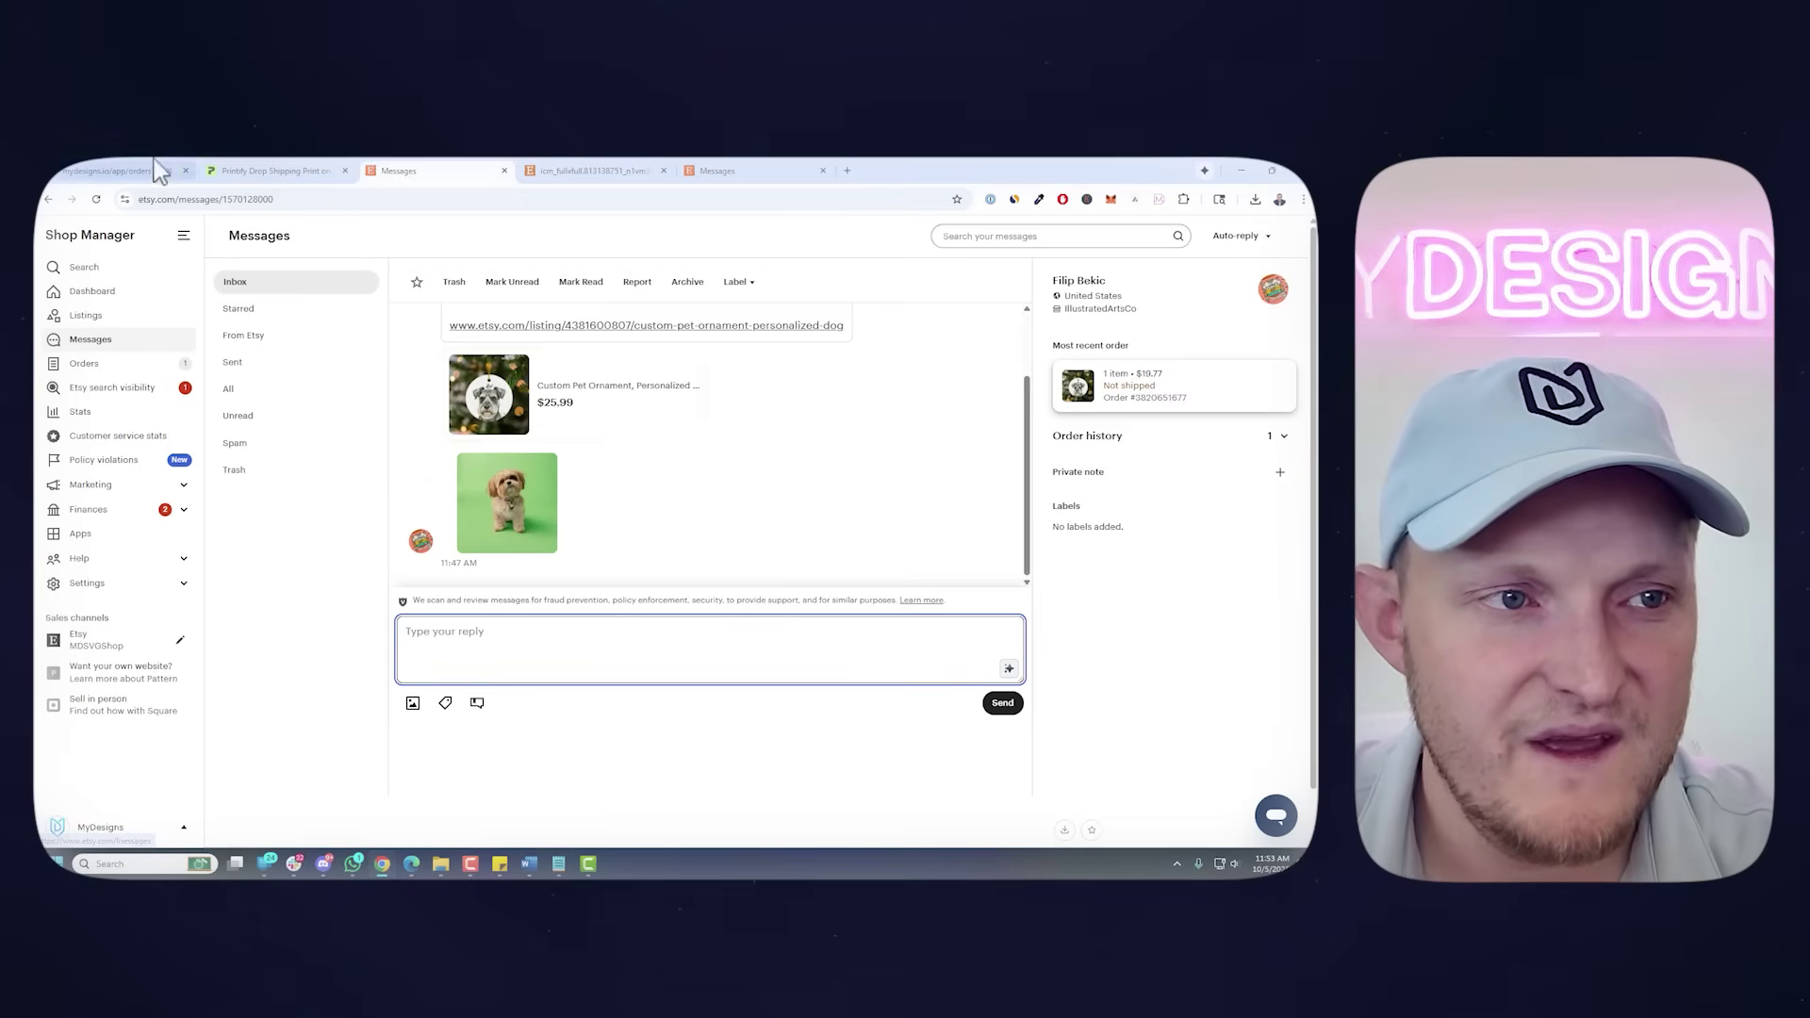
Return to the MyDesigns.io order page showing the approved order with 7.86 USD profit
click(118, 171)
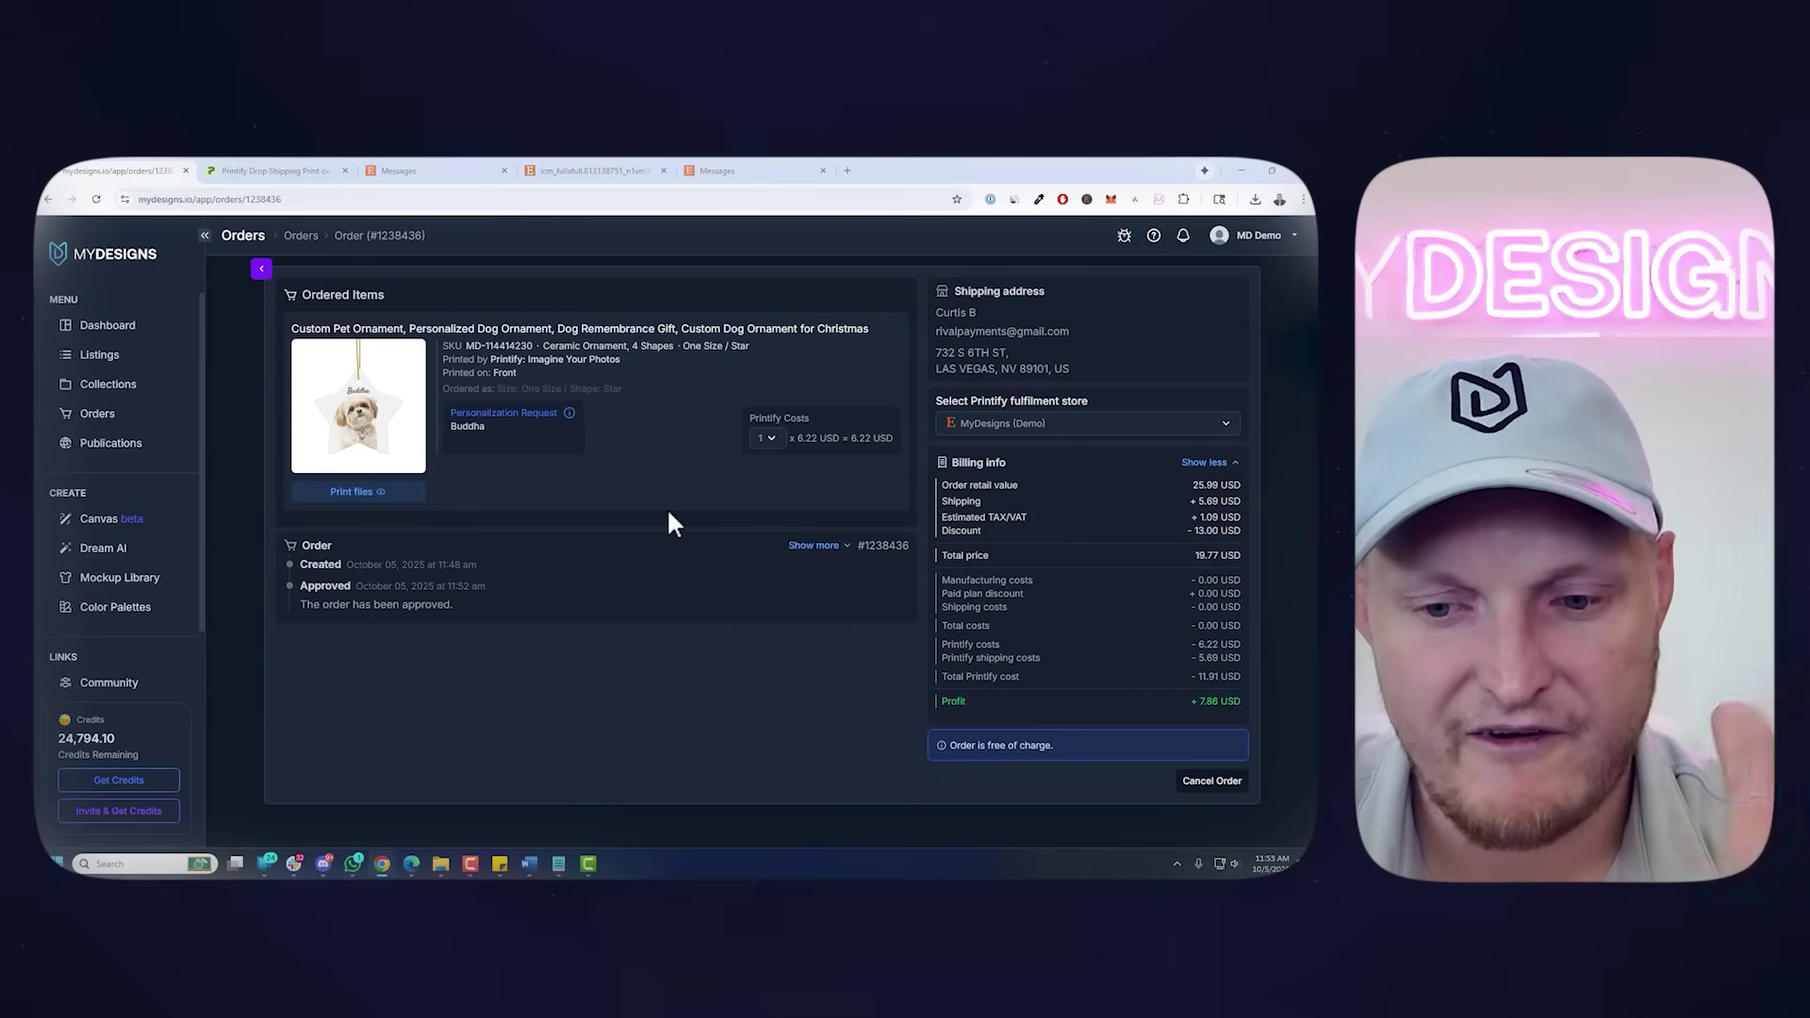